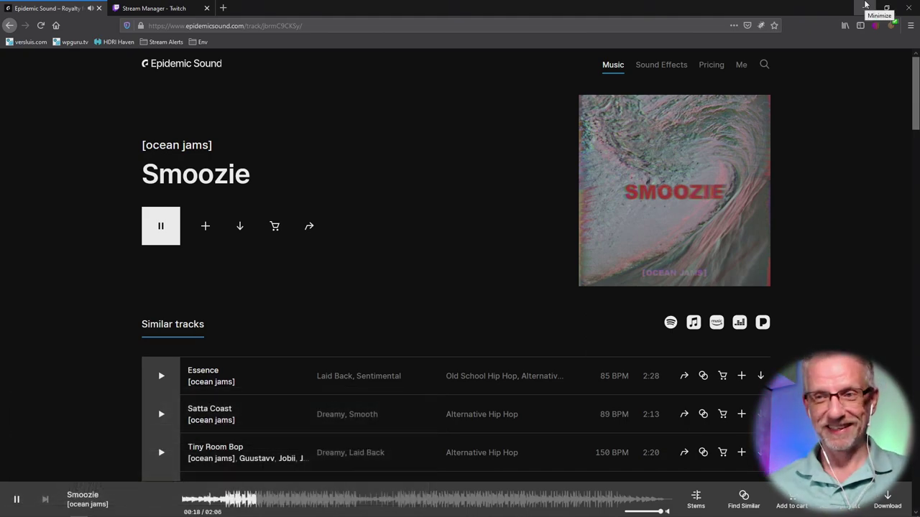
Minimize the browser and start the PointerFocus pointer highlighter on the desktop.
{"action": "left_click", "coordinate": [866, 5]}
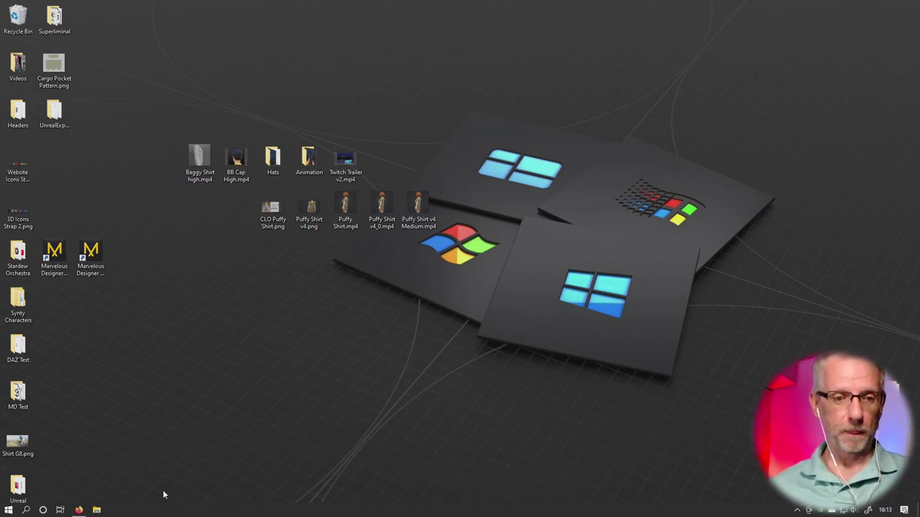
{"action": "left_click", "coordinate": [9, 509]}
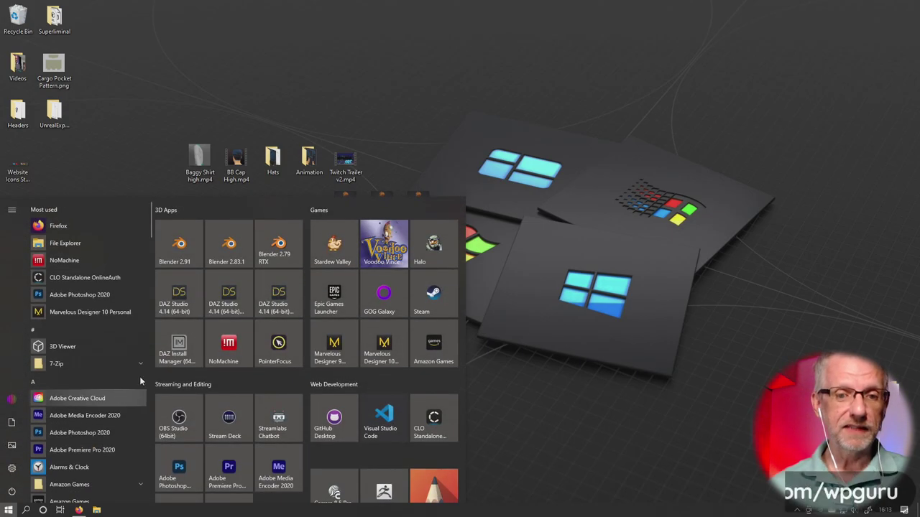
{"action": "left_click", "coordinate": [289, 333]}
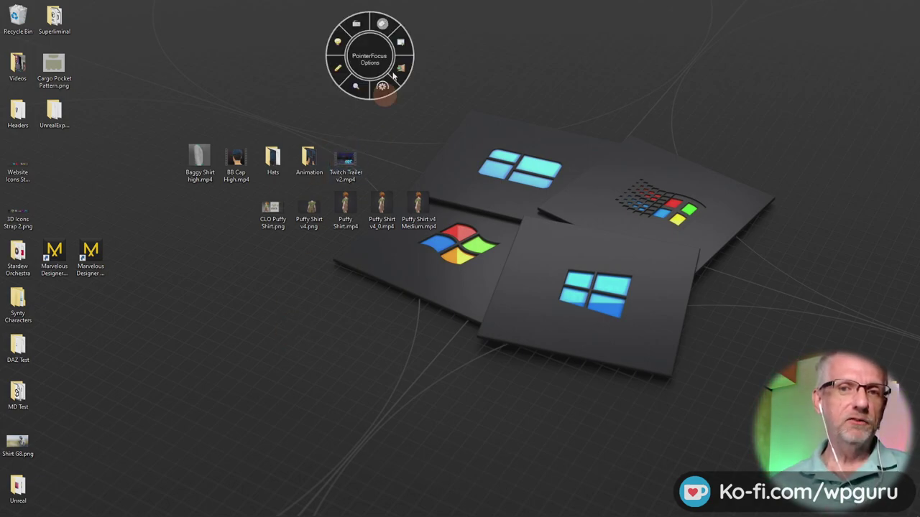
{"action": "left_click", "coordinate": [400, 42]}
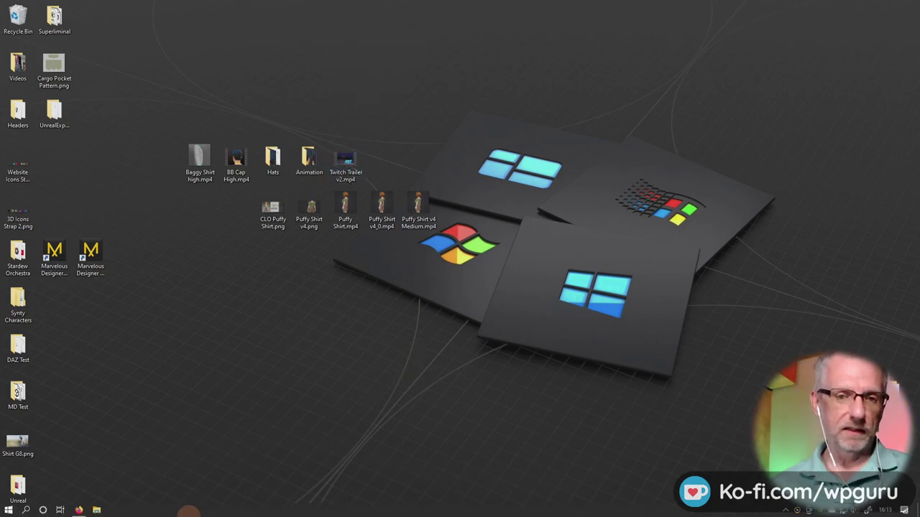
Launch Marvelous Designer 10 Personal and log in with the saved credentials.
{"action": "left_click", "coordinate": [9, 510]}
{"action": "left_click", "coordinate": [400, 346]}
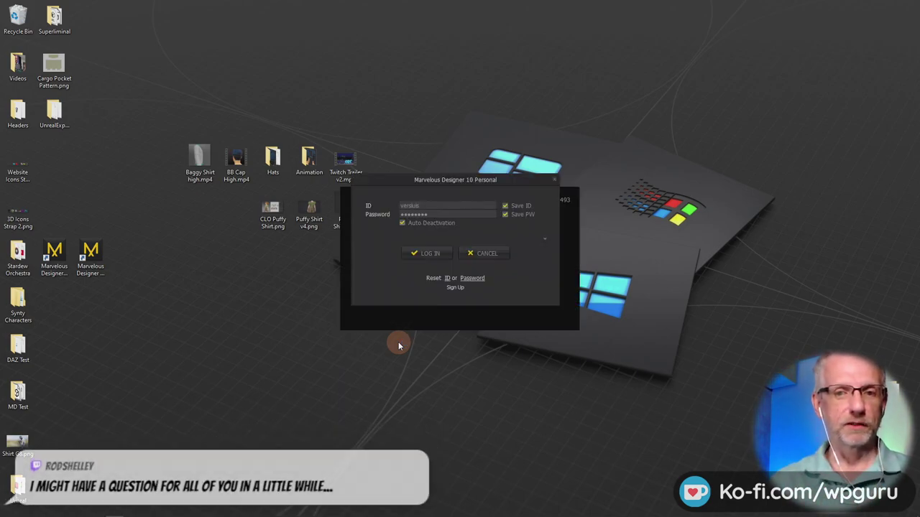
{"action": "left_click", "coordinate": [413, 253]}
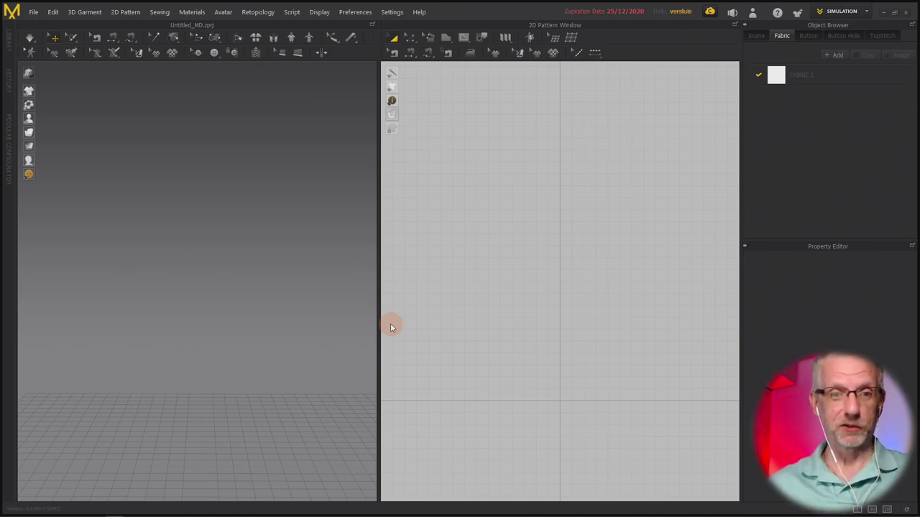
{"action": "mouse_move", "coordinate": [239, 333]}
{"action": "right_mouse_down"}
{"action": "mouse_move", "coordinate": [201, 332]}
{"action": "mouse_move", "coordinate": [222, 324]}
{"action": "mouse_move", "coordinate": [227, 332]}
{"action": "right_mouse_up"}
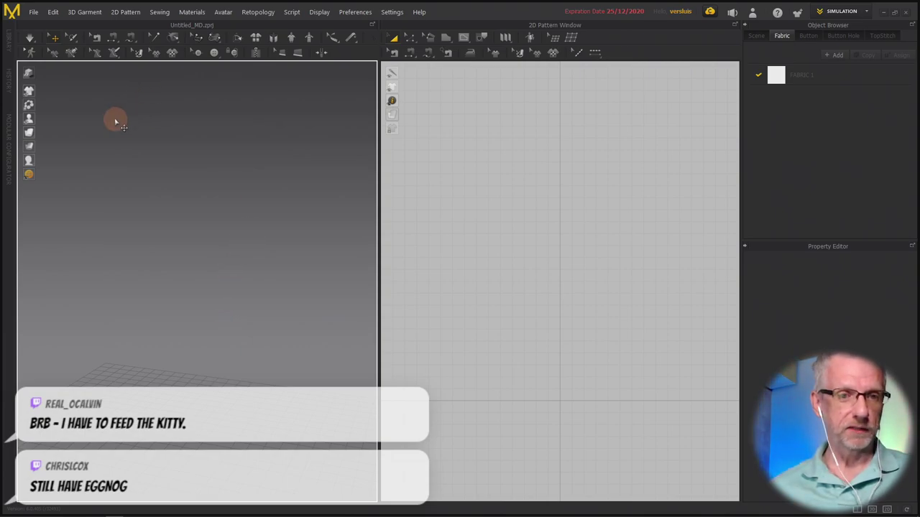
{"action": "left_click", "coordinate": [9, 40]}
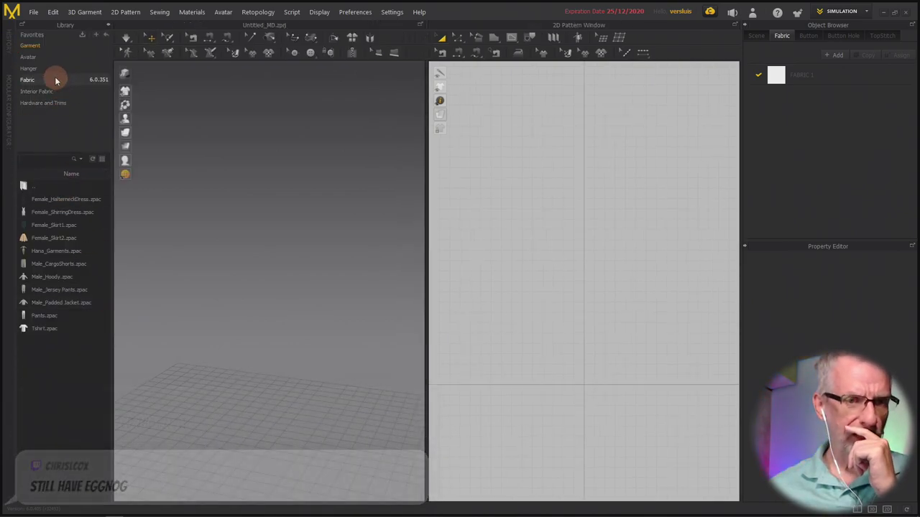
{"action": "left_click", "coordinate": [108, 34]}
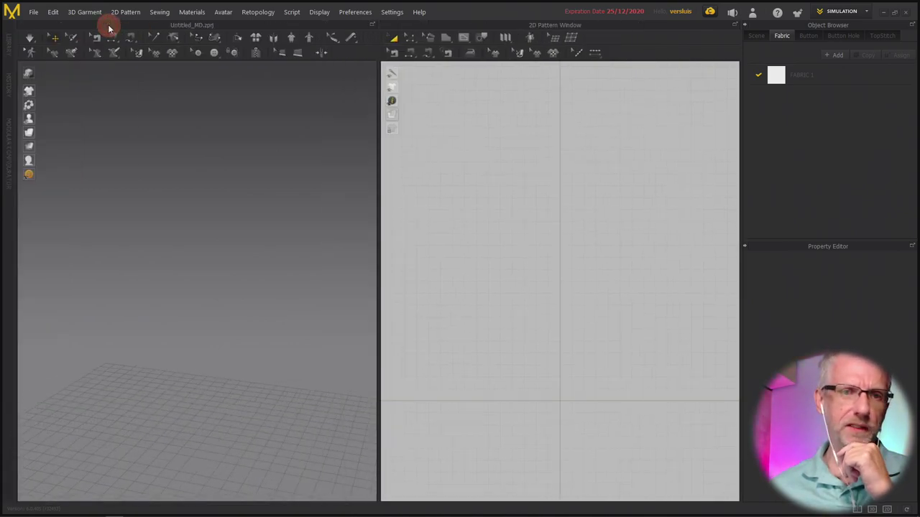
Open the file selection for importing an OBJ model.
{"action": "left_click", "coordinate": [33, 12]}
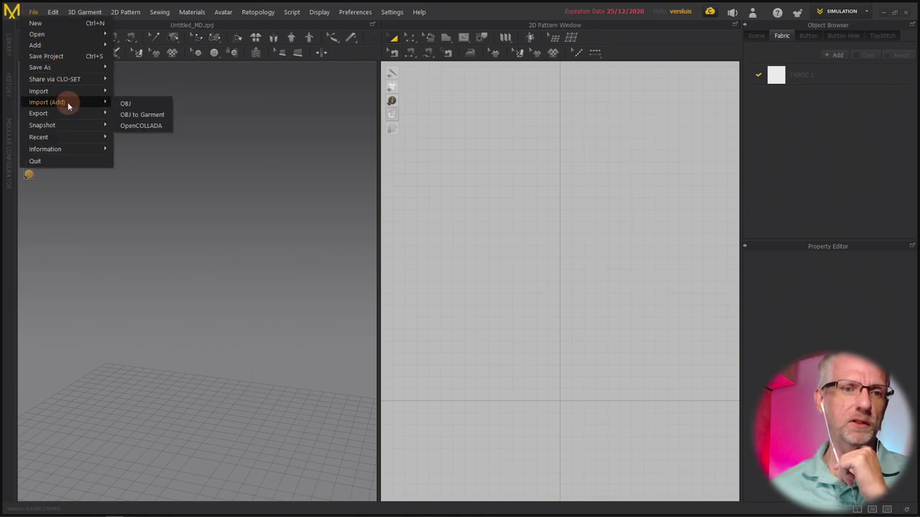
{"action": "mouse_move", "coordinate": [89, 95]}
{"action": "left_click", "coordinate": [131, 92]}
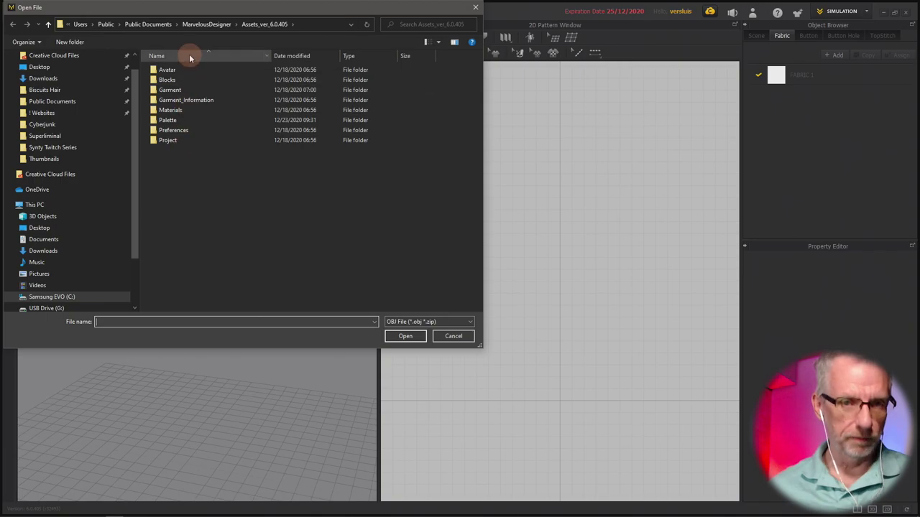
{"action": "double_click", "coordinate": [189, 68]}
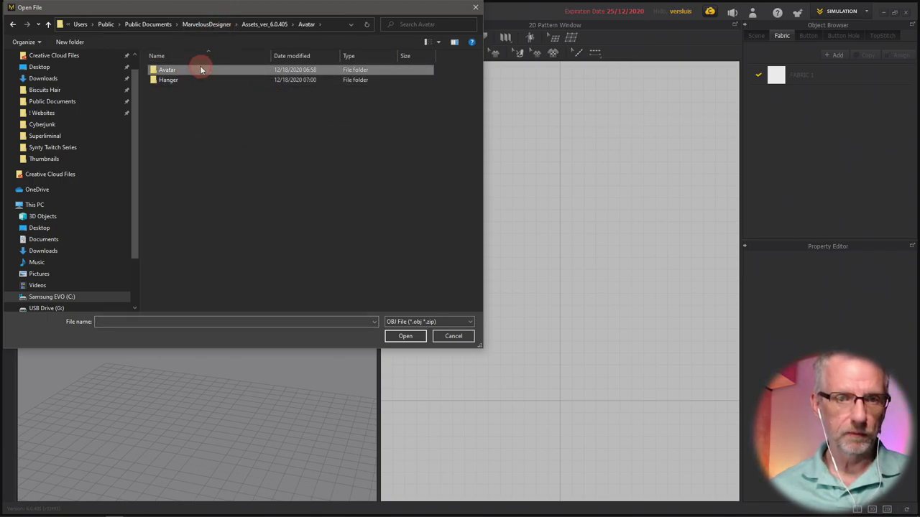
{"action": "double_click", "coordinate": [204, 69]}
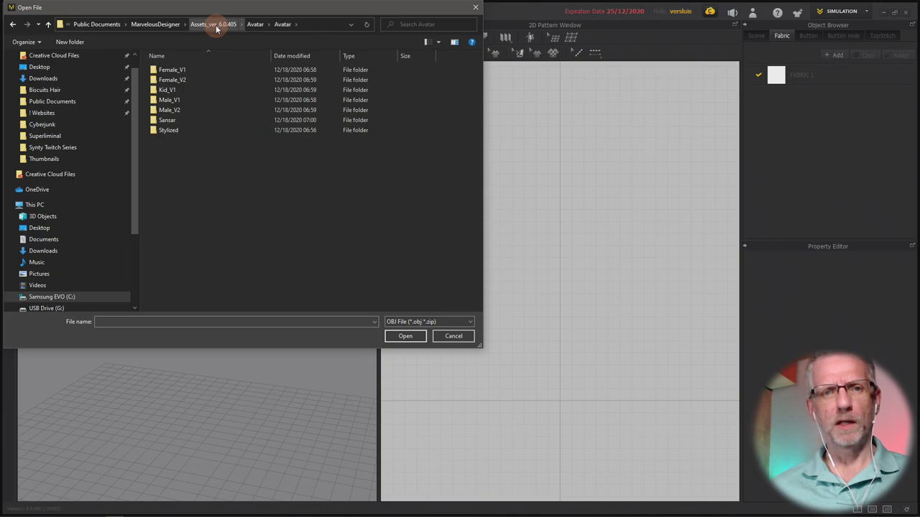
{"action": "scroll", "coordinate": [105, 209], "scroll_direction": "down", "scroll_amount": 2}
{"action": "scroll", "coordinate": [105, 208], "scroll_direction": "up", "scroll_amount": 3}
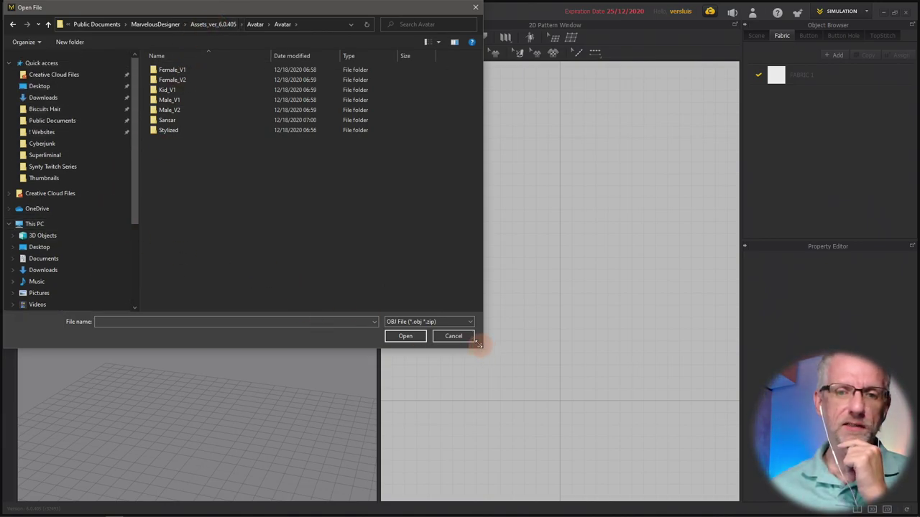
Choose G8F.obj from the DAZ Test folder on the Desktop as the OBJ model to import.
{"action": "left_click", "coordinate": [67, 87]}
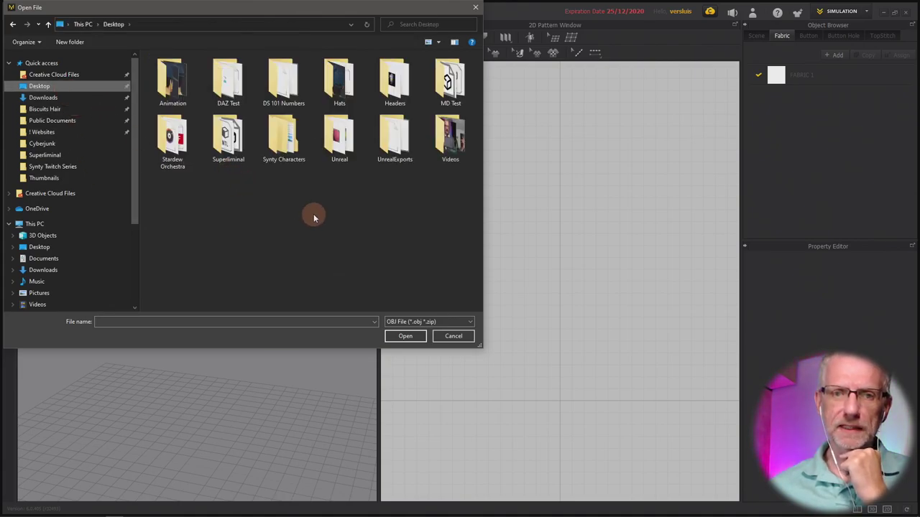
{"action": "left_click", "coordinate": [229, 84]}
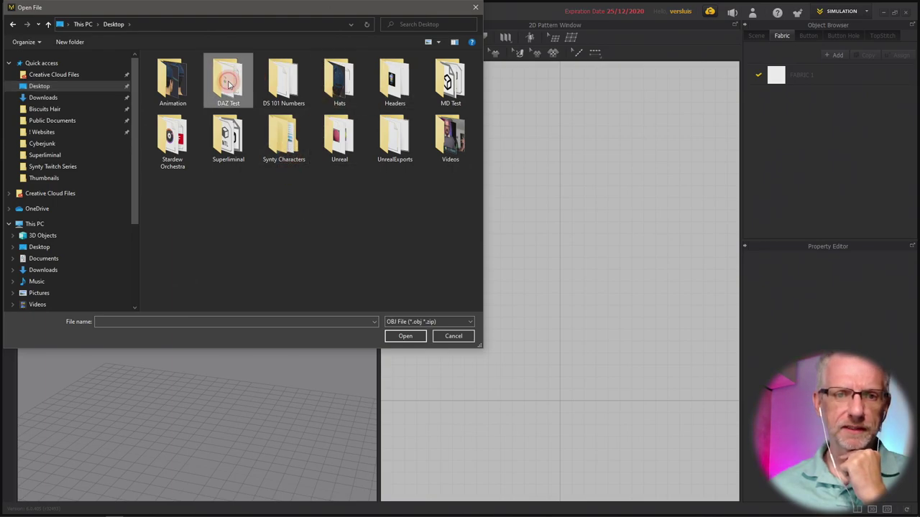
{"action": "double_click", "coordinate": [228, 84]}
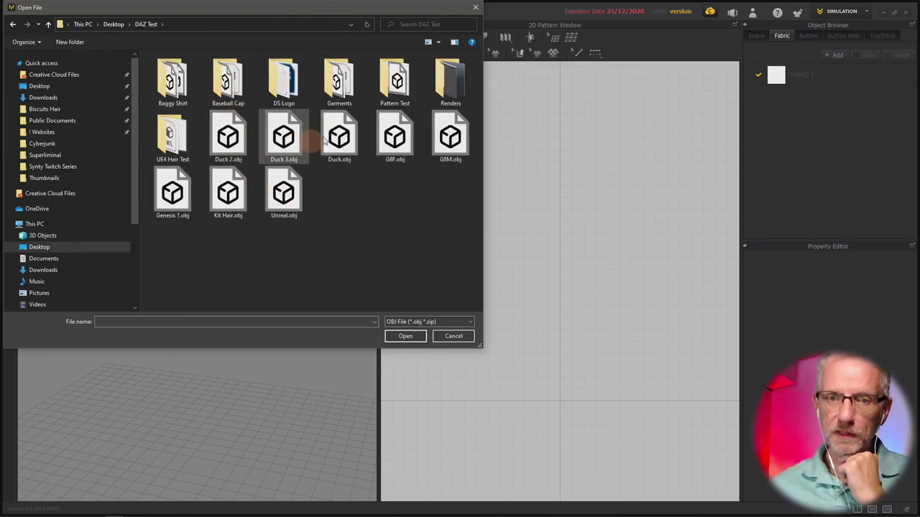
{"action": "left_click", "coordinate": [395, 137]}
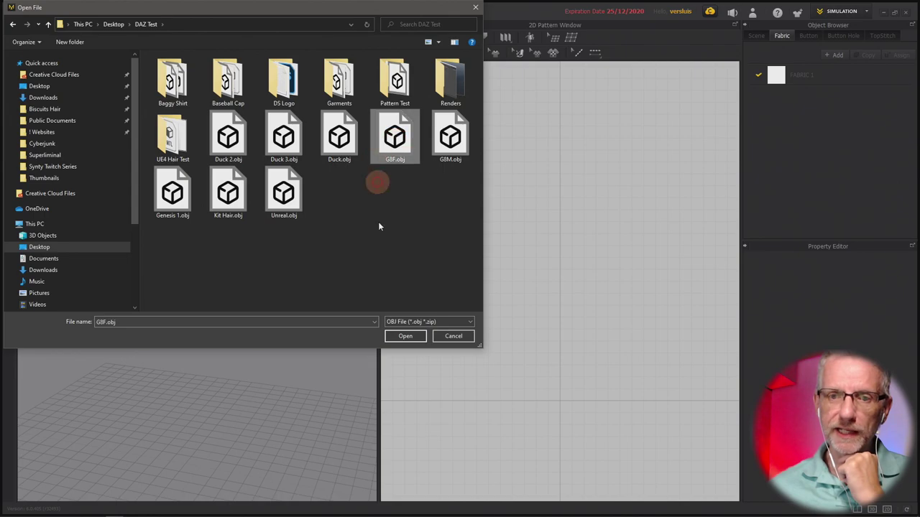
{"action": "left_click", "coordinate": [405, 337]}
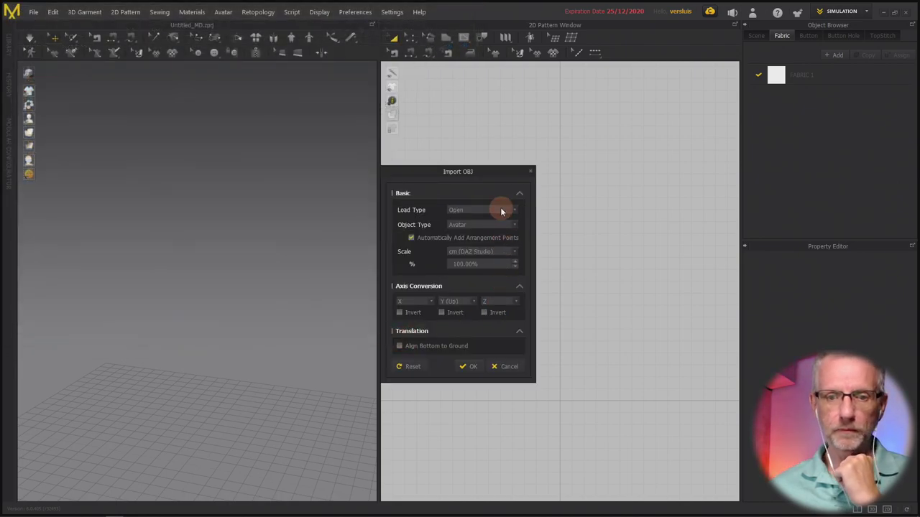
Import the OBJ as an avatar at cm (DAZ Studio) scale, 100%, with arrangement points added automatically.
{"action": "left_click_drag", "start_coordinate": [496, 176], "coordinate": [138, 23]}
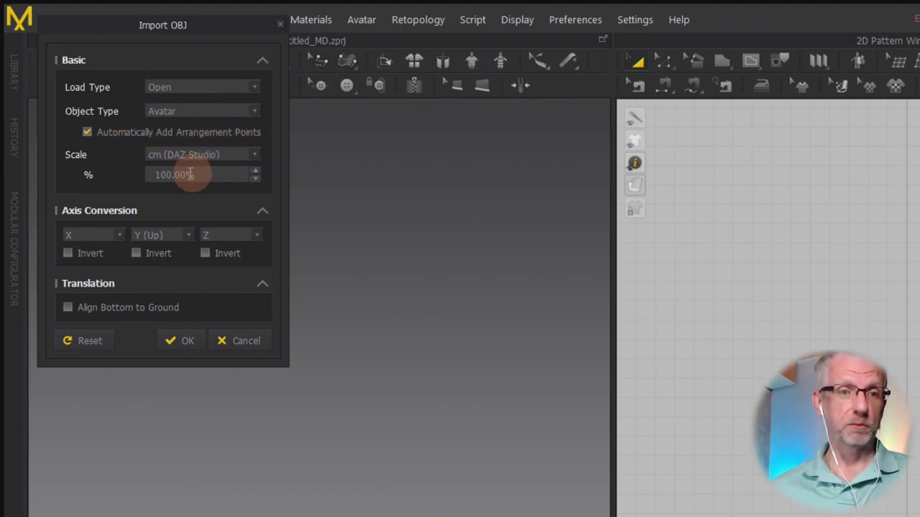
{"action": "left_click", "coordinate": [174, 337]}
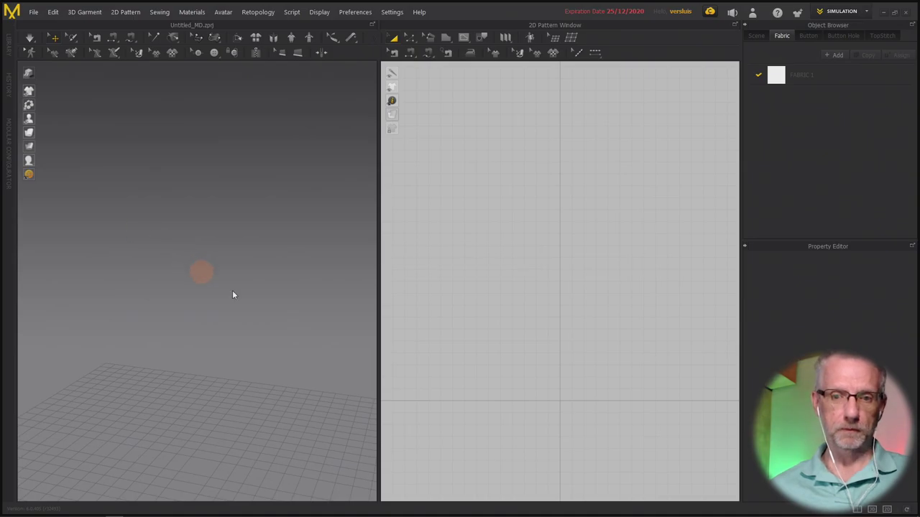
{"action": "right_click_drag", "start_coordinate": [302, 349], "coordinate": [267, 359]}
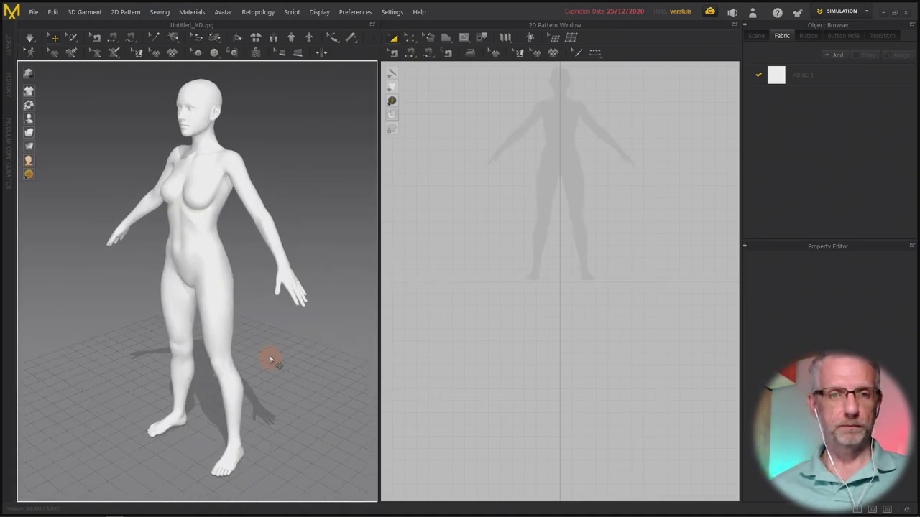
Switch to the browser to play the similar track Essence at a lower system volume, and return to Marvelous Designer.
{"action": "key", "text": "alt+Tab"}
{"action": "key", "text": "alt+Tab"}
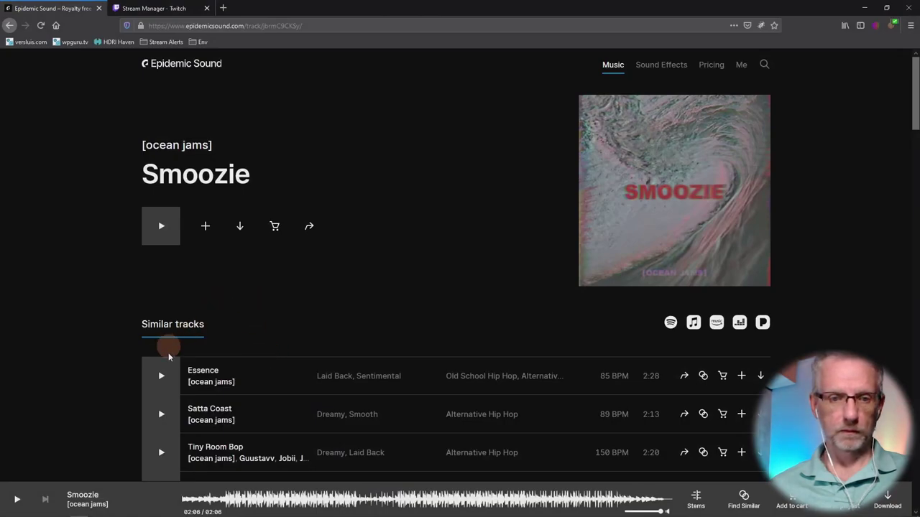
{"action": "left_click", "coordinate": [160, 378]}
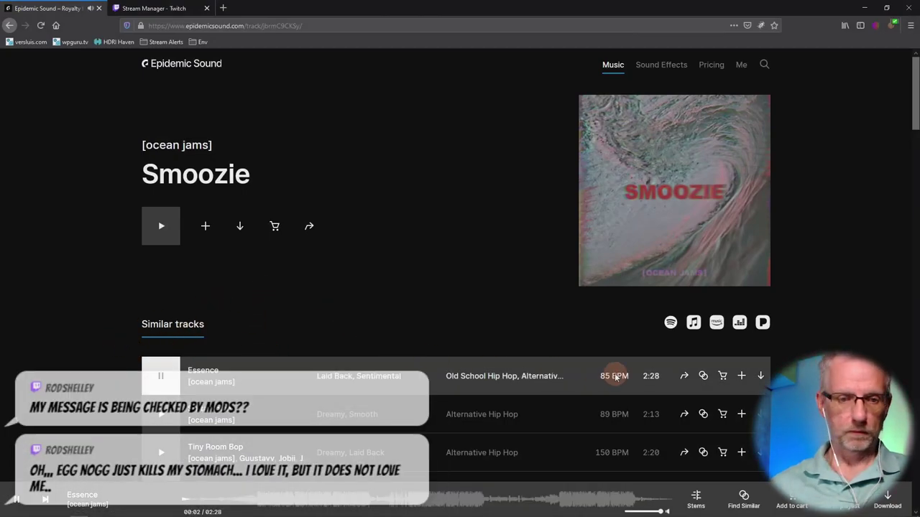
{"action": "key", "text": "XF86AudioLowerVolume"}
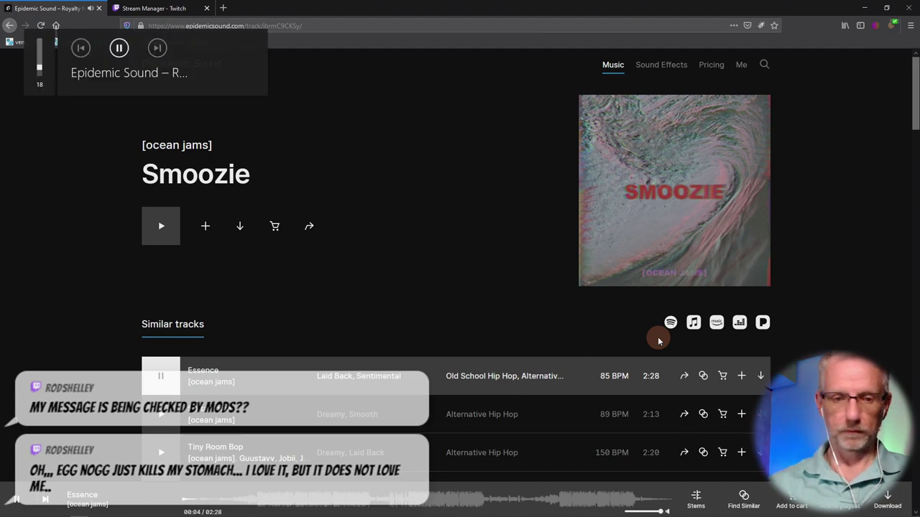
{"action": "left_click", "coordinate": [865, 9]}
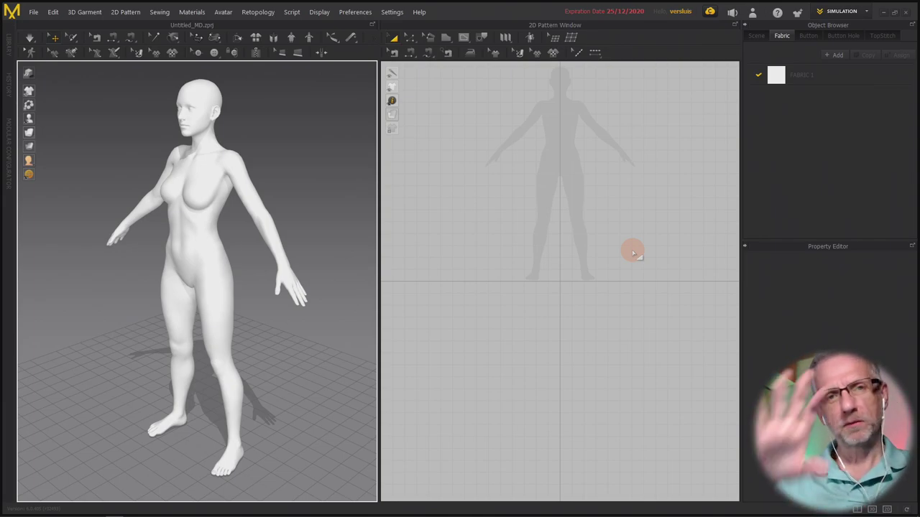
{"action": "key", "text": "XF86AudioLowerVolume"}
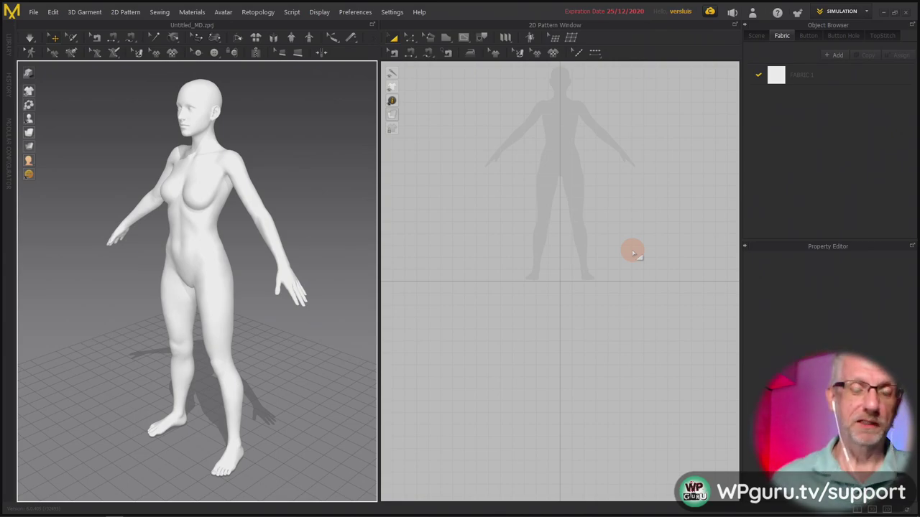
Select all faces of the avatar and set their material color to Gray 2 (#666666).
{"action": "right_click", "coordinate": [187, 255]}
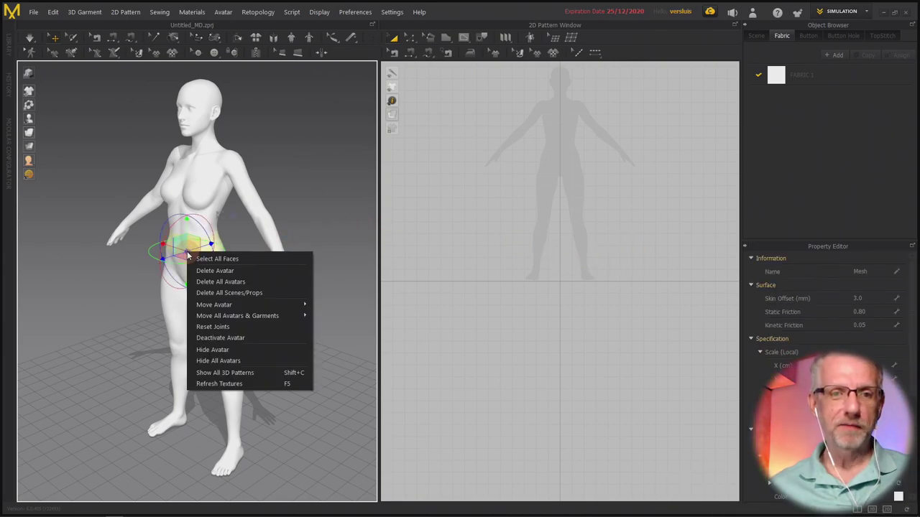
{"action": "mouse_move", "coordinate": [249, 305]}
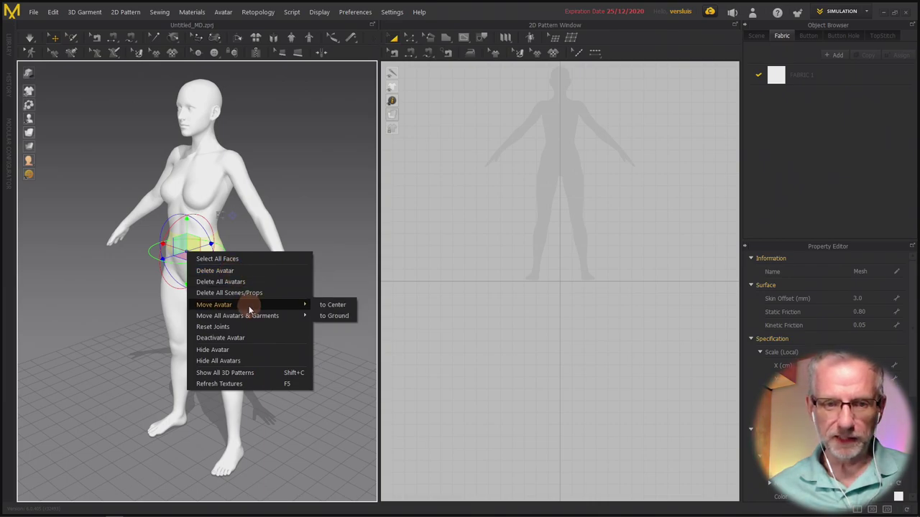
{"action": "left_click", "coordinate": [274, 260]}
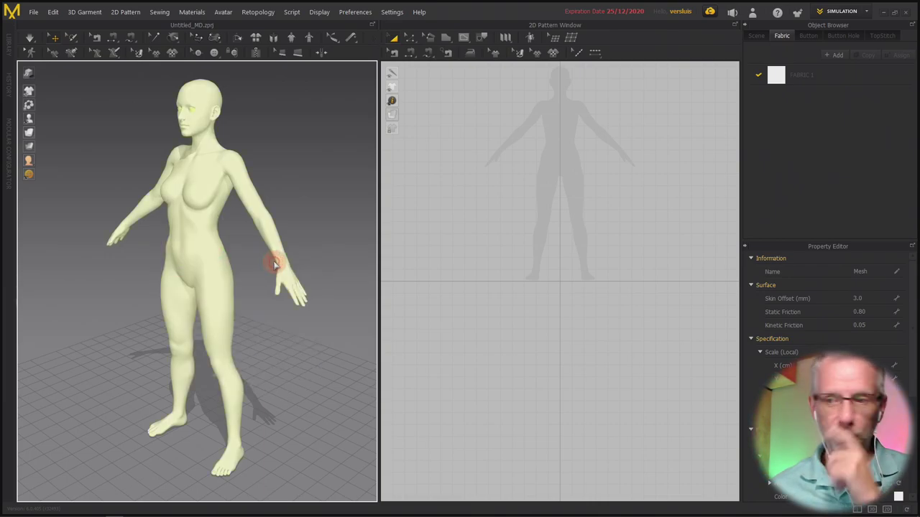
{"action": "scroll", "coordinate": [837, 324], "scroll_direction": "down", "scroll_amount": 10}
{"action": "left_click", "coordinate": [898, 324]}
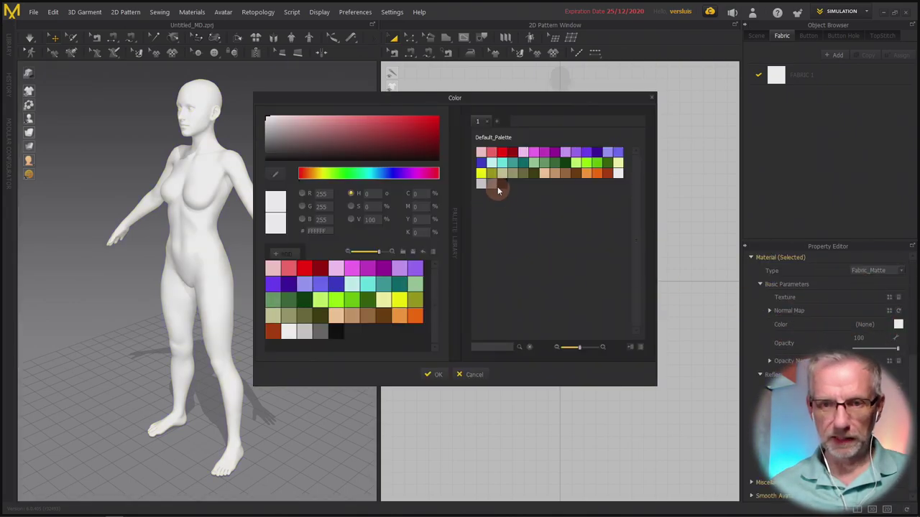
{"action": "left_click", "coordinate": [493, 183]}
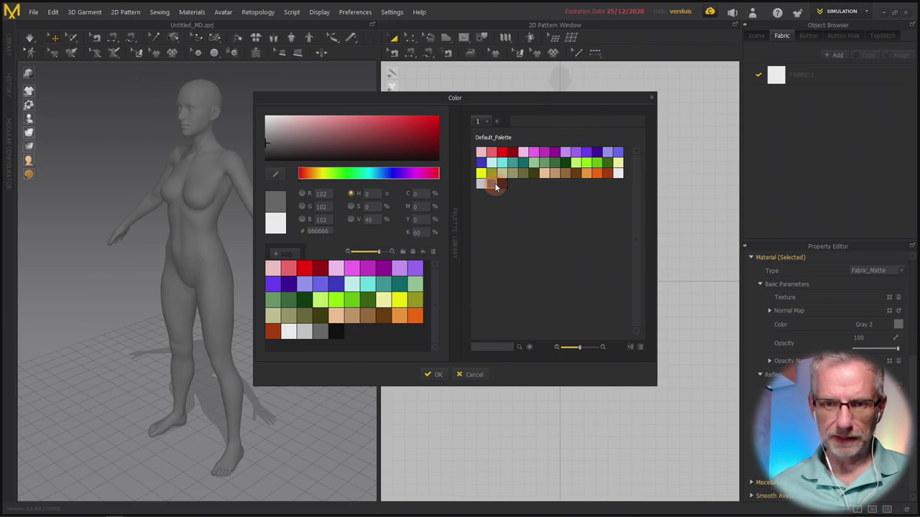
{"action": "left_click", "coordinate": [432, 376]}
{"action": "left_click", "coordinate": [283, 328]}
{"action": "mouse_move", "coordinate": [283, 328]}
{"action": "right_mouse_down"}
{"action": "mouse_move", "coordinate": [317, 317]}
{"action": "mouse_move", "coordinate": [139, 324]}
{"action": "mouse_move", "coordinate": [316, 316]}
{"action": "mouse_move", "coordinate": [294, 323]}
{"action": "right_mouse_up"}
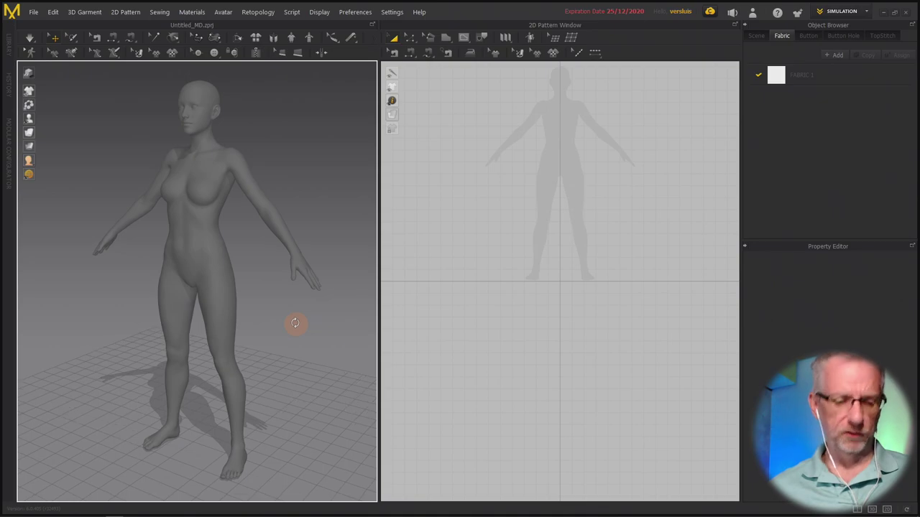
{"action": "middle_click_drag", "start_coordinate": [292, 322], "coordinate": [285, 328]}
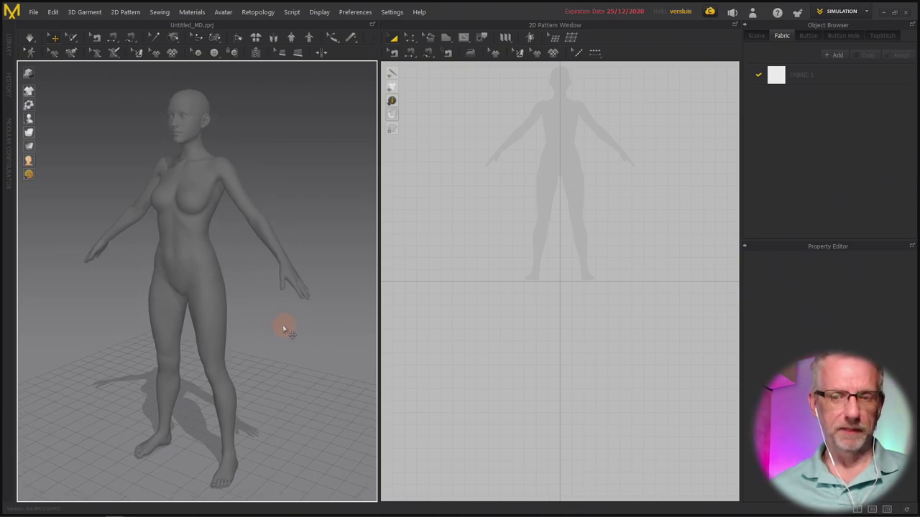
{"action": "middle_click_drag", "start_coordinate": [455, 275], "coordinate": [467, 338]}
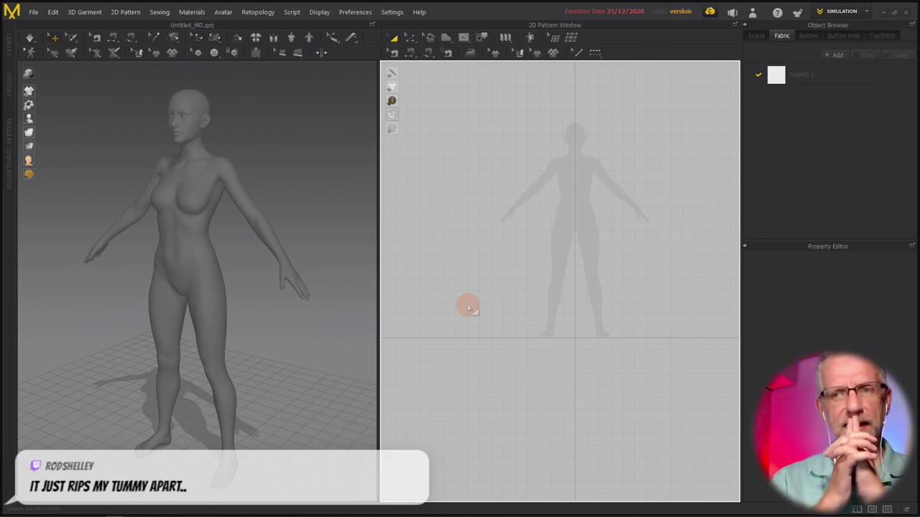
Start saving the project under a new name and go to the ! Marvelous Projects folder in OneDrive.
{"action": "left_click", "coordinate": [33, 13]}
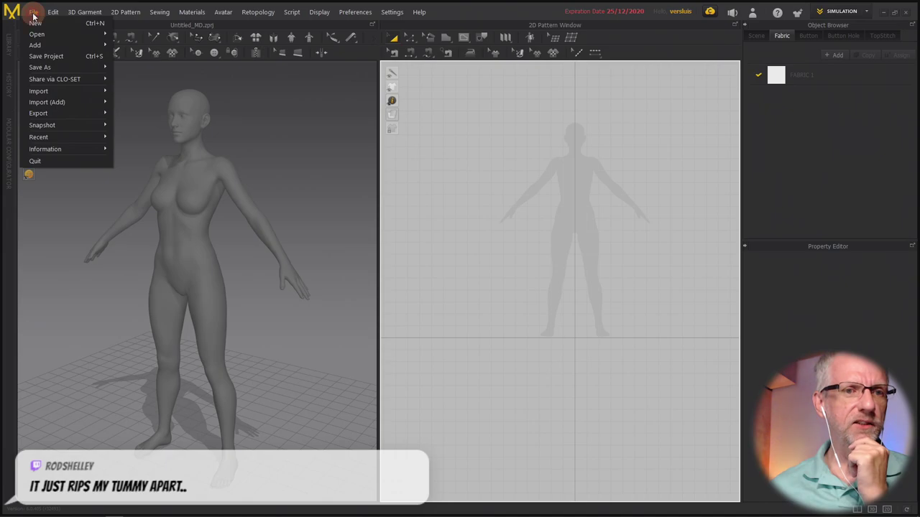
{"action": "mouse_move", "coordinate": [68, 67]}
{"action": "left_click", "coordinate": [148, 66]}
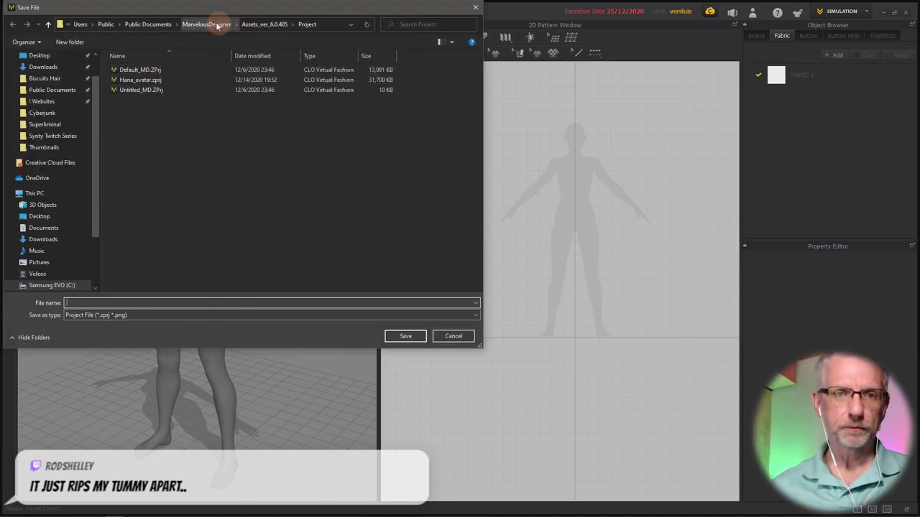
{"action": "left_click", "coordinate": [209, 24]}
{"action": "scroll", "coordinate": [65, 156], "scroll_direction": "down", "scroll_amount": 3}
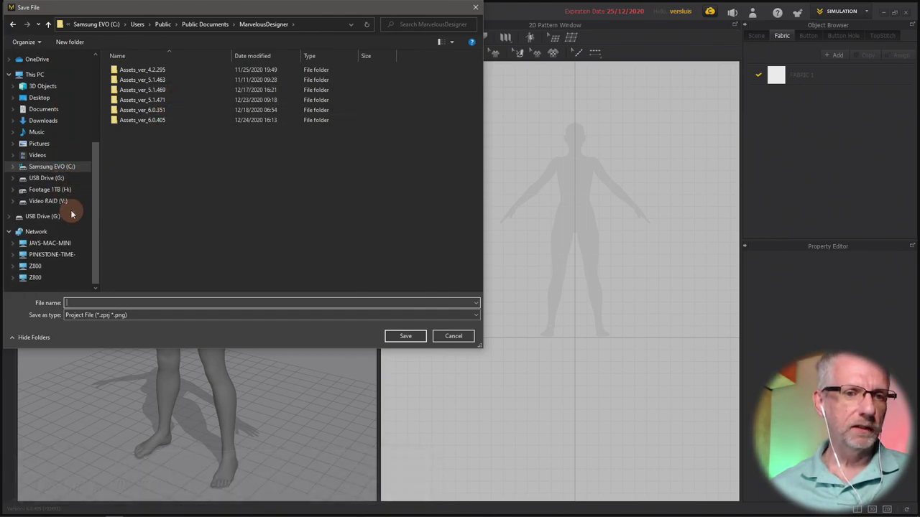
{"action": "scroll", "coordinate": [71, 211], "scroll_direction": "up", "scroll_amount": 2}
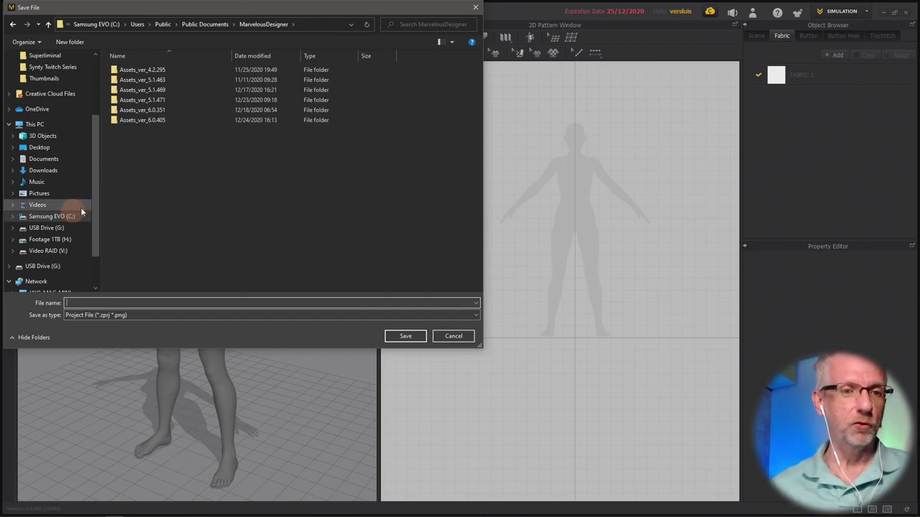
{"action": "left_click_drag", "start_coordinate": [101, 205], "coordinate": [117, 203]}
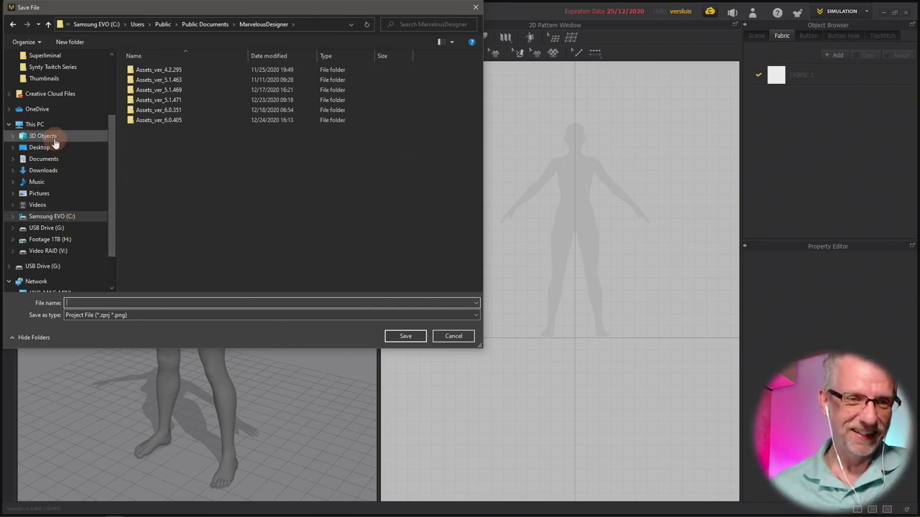
{"action": "scroll", "coordinate": [65, 216], "scroll_direction": "up", "scroll_amount": 2}
{"action": "scroll", "coordinate": [64, 219], "scroll_direction": "up", "scroll_amount": 2}
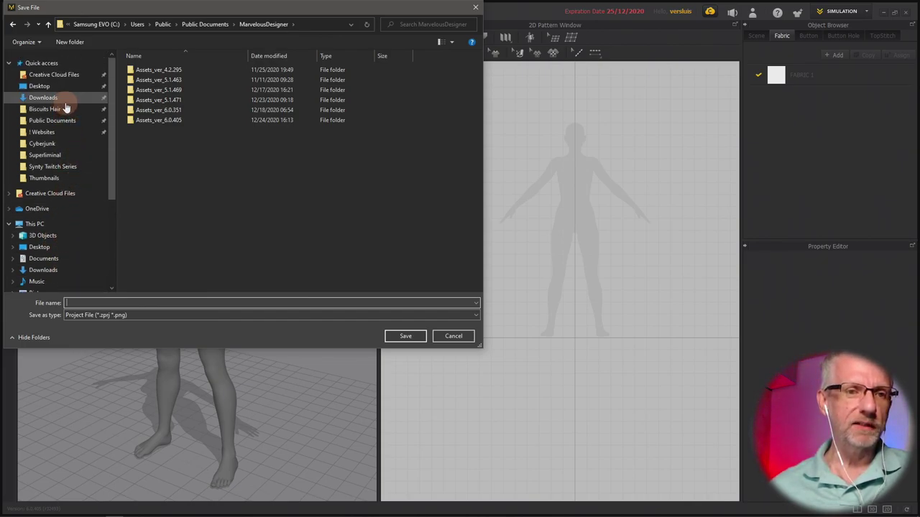
{"action": "left_click", "coordinate": [81, 212]}
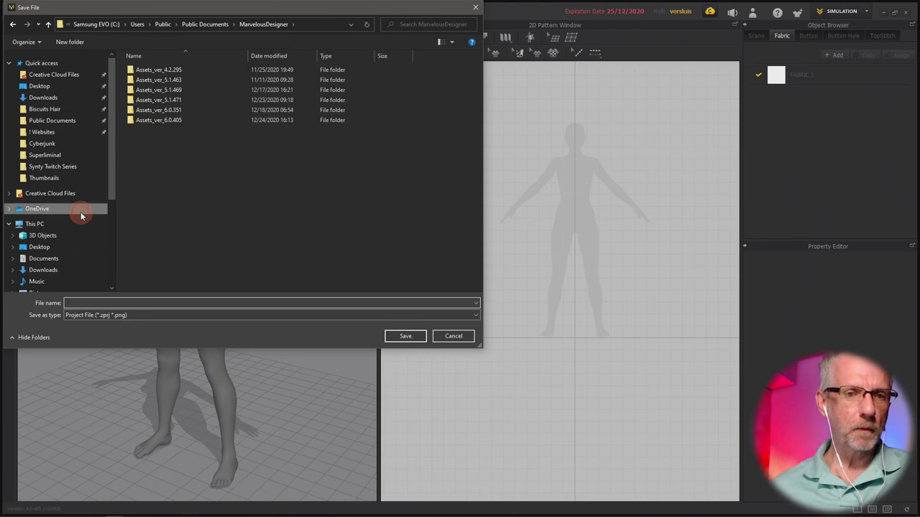
{"action": "left_click", "coordinate": [5, 209]}
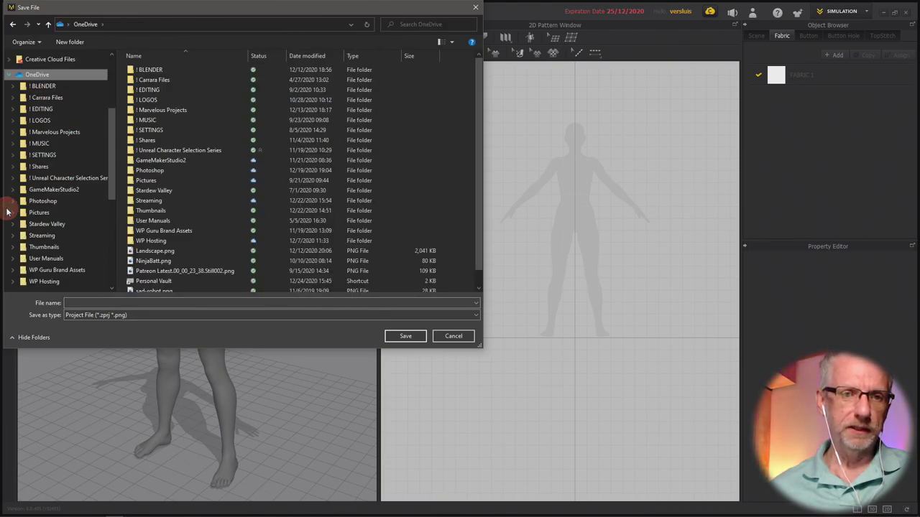
{"action": "double_click", "coordinate": [156, 113]}
{"action": "scroll", "coordinate": [243, 209], "scroll_direction": "down", "scroll_amount": 5}
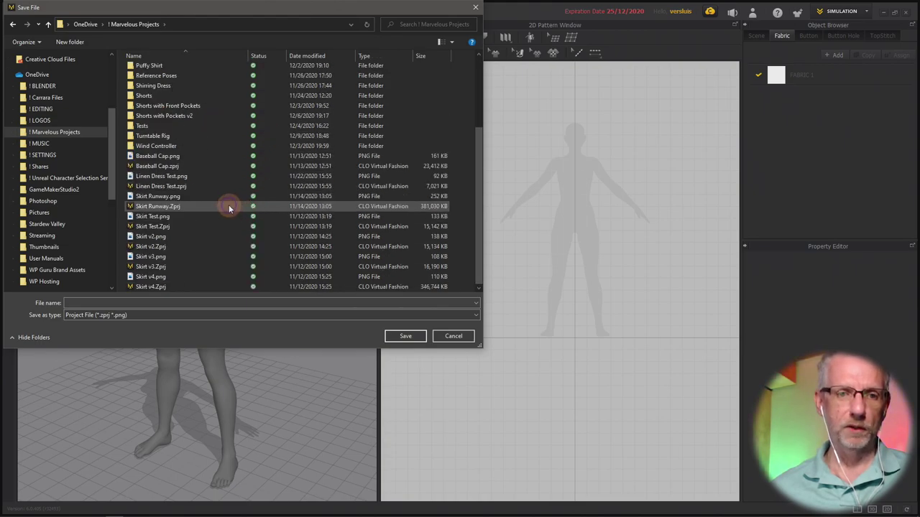
Create a folder named Puffy Shirt 2 inside ! Marvelous Projects.
{"action": "right_click", "coordinate": [228, 205]}
{"action": "mouse_move", "coordinate": [196, 409]}
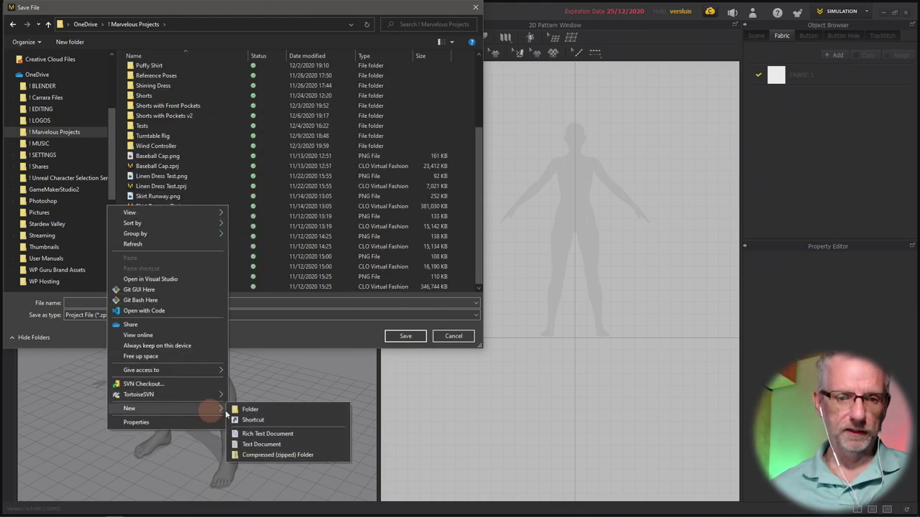
{"action": "left_click", "coordinate": [244, 408]}
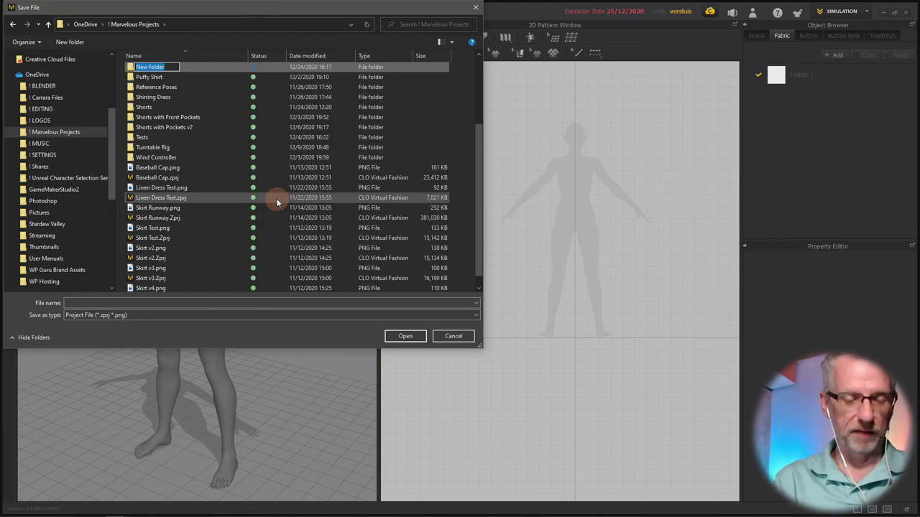
{"action": "type", "text": "Puffy Sh"}
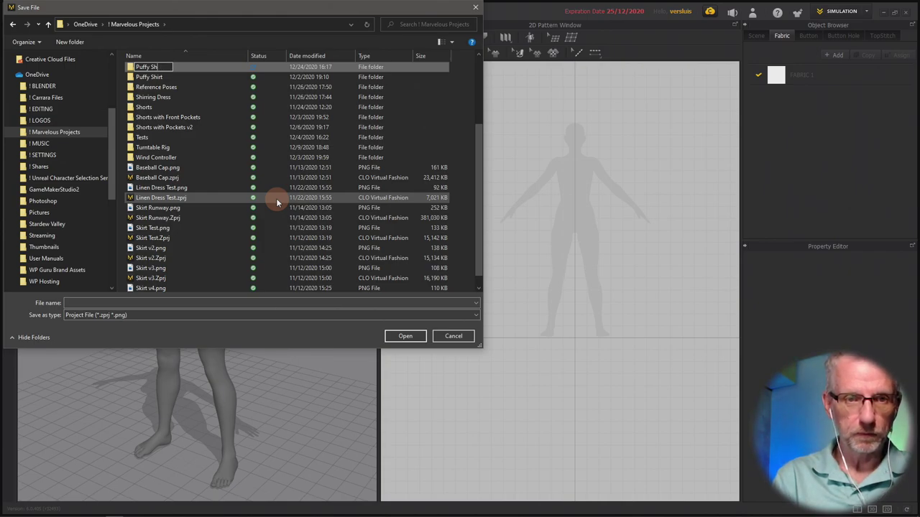
{"action": "type", "text": "oirt 2"}
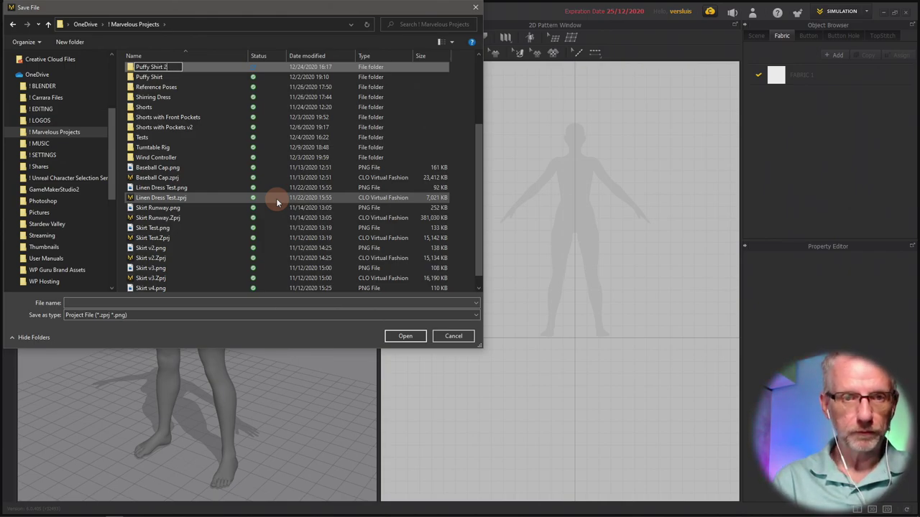
{"action": "key", "text": "Return"}
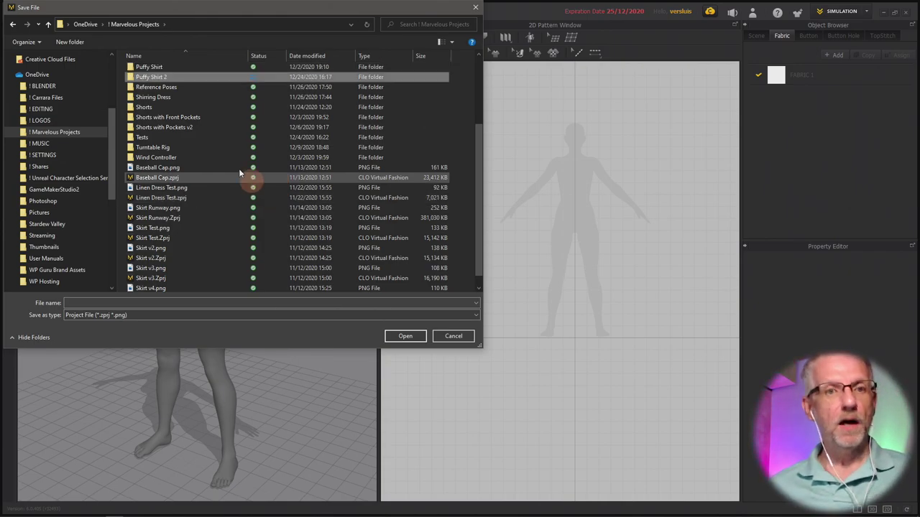
Save the project as Puffy Shirt 2 inside the Puffy Shirt 2 folder.
{"action": "double_click", "coordinate": [176, 77]}
{"action": "left_click", "coordinate": [207, 305]}
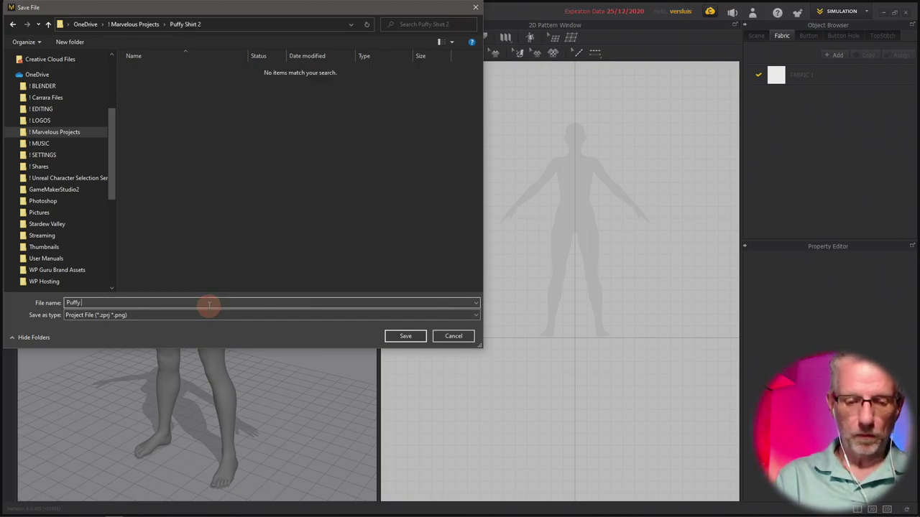
{"action": "type", "text": "Puffy Shirt 2"}
{"action": "key", "text": "Return"}
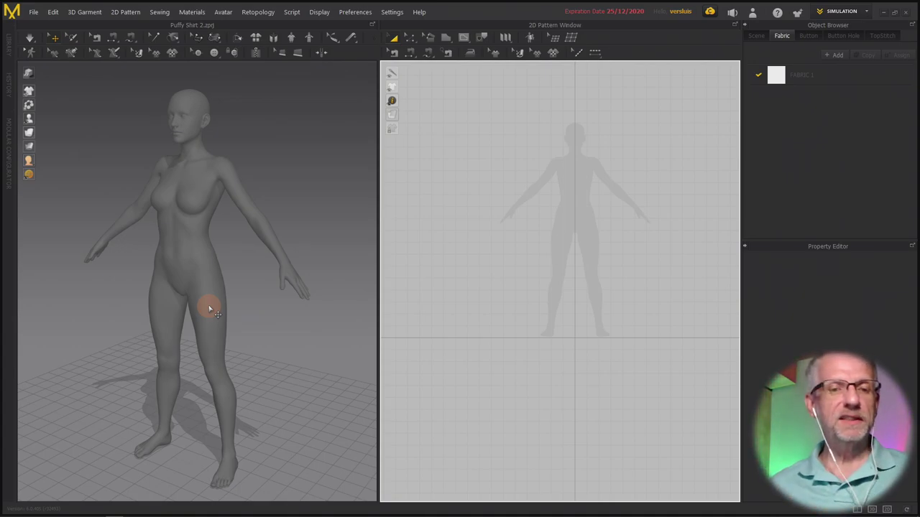
{"action": "right_click_drag", "start_coordinate": [237, 266], "coordinate": [217, 316]}
{"action": "middle_click_drag", "start_coordinate": [220, 315], "coordinate": [237, 281]}
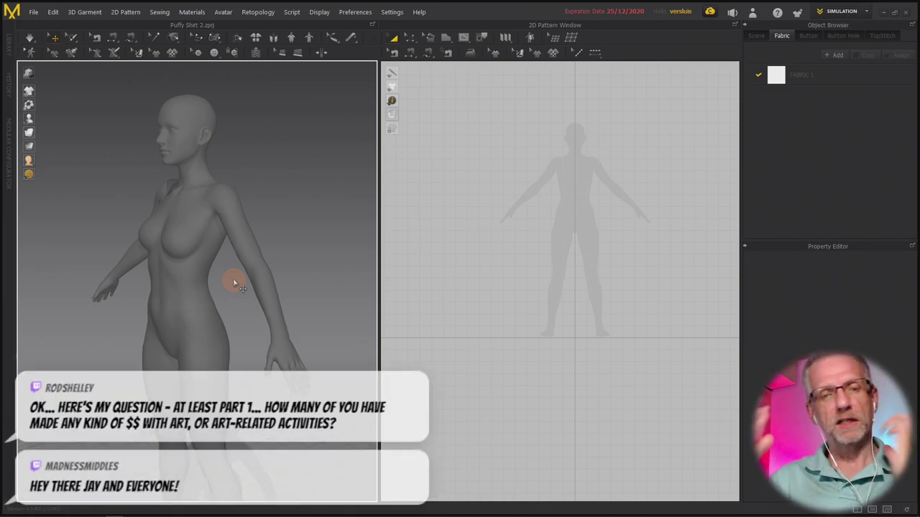
{"action": "middle_click_drag", "start_coordinate": [482, 162], "coordinate": [466, 232]}
{"action": "scroll", "coordinate": [467, 235], "scroll_direction": "up", "scroll_amount": 5}
{"action": "right_click", "coordinate": [459, 268]}
{"action": "left_click", "coordinate": [523, 242]}
{"action": "scroll", "coordinate": [496, 244], "scroll_direction": "down", "scroll_amount": 3}
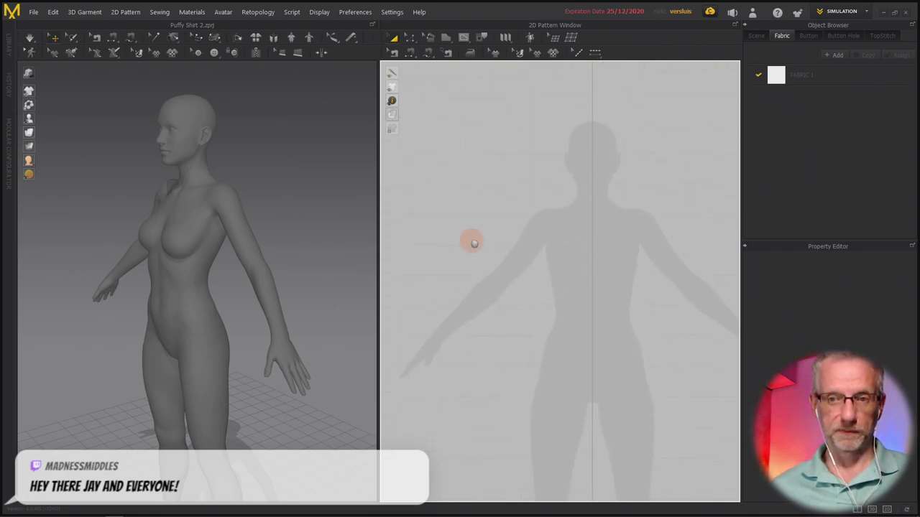
{"action": "left_click", "coordinate": [559, 204]}
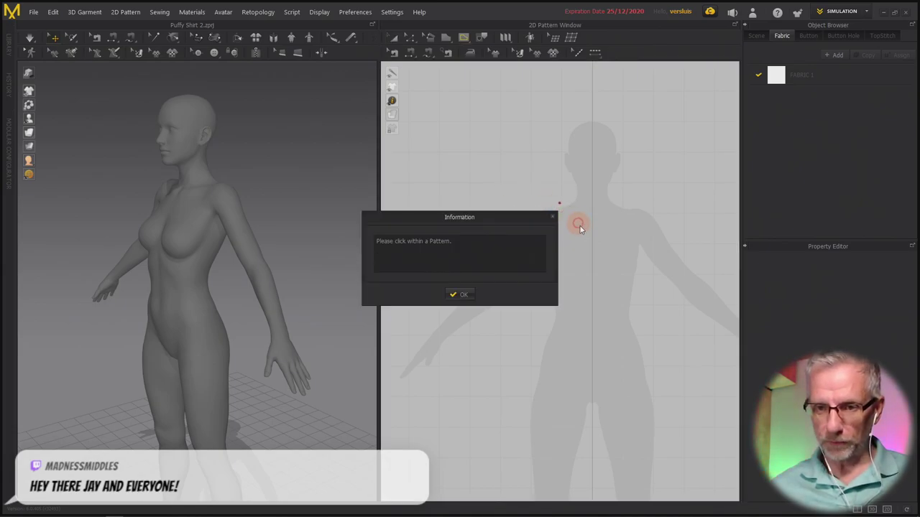
{"action": "left_click", "coordinate": [469, 295]}
Draw a six-point half-bodice polygon against the center line, with about 22.6 cm slanted neckline, 28.7 cm center edge, 20.4 cm hem and 28.8 cm lower side.
{"action": "key", "text": "s"}
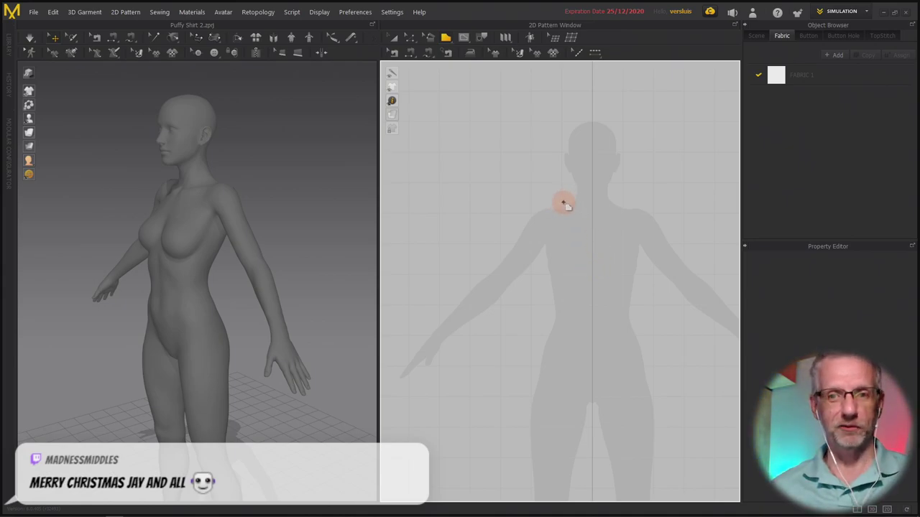
{"action": "left_click", "coordinate": [564, 203]}
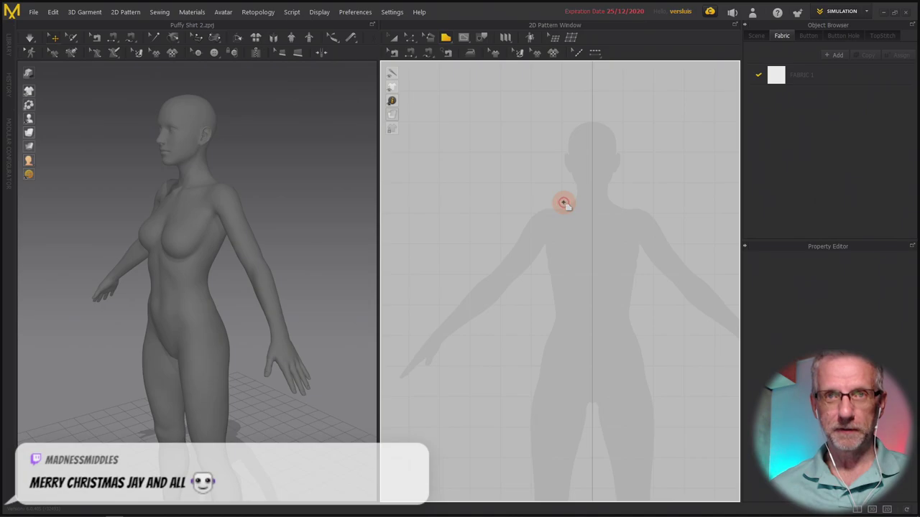
{"action": "left_click", "coordinate": [592, 265]}
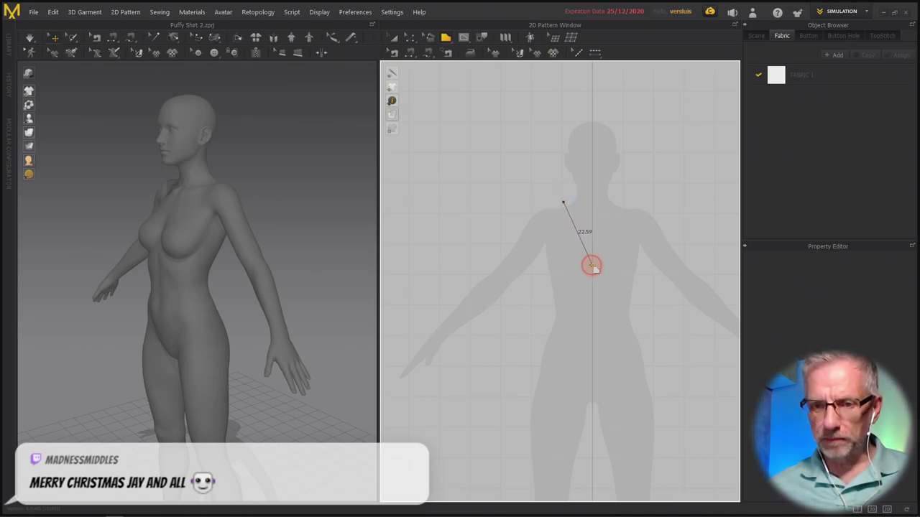
{"action": "left_click", "coordinate": [592, 352]}
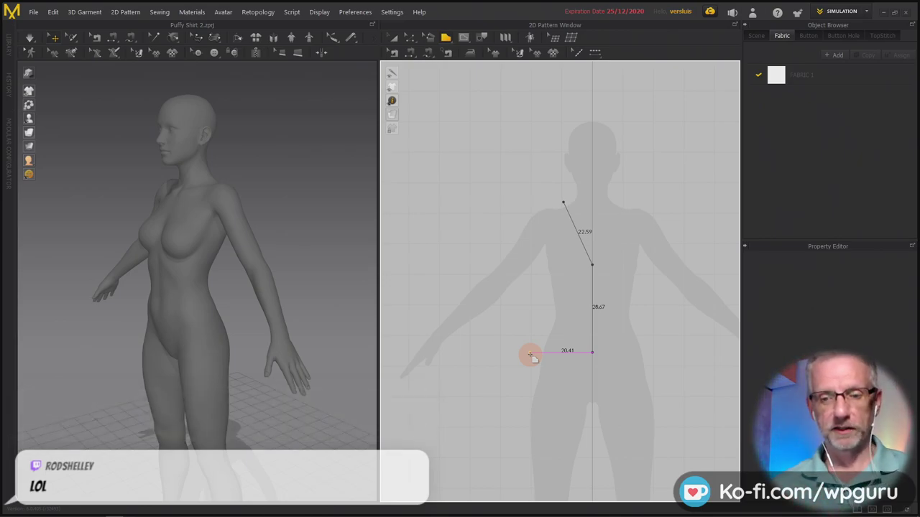
{"action": "left_click", "coordinate": [530, 352]}
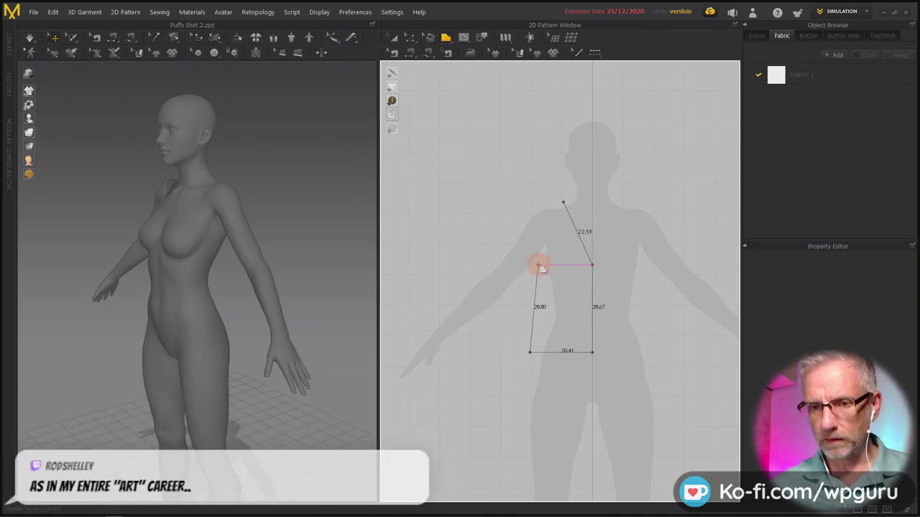
{"action": "left_click", "coordinate": [537, 266]}
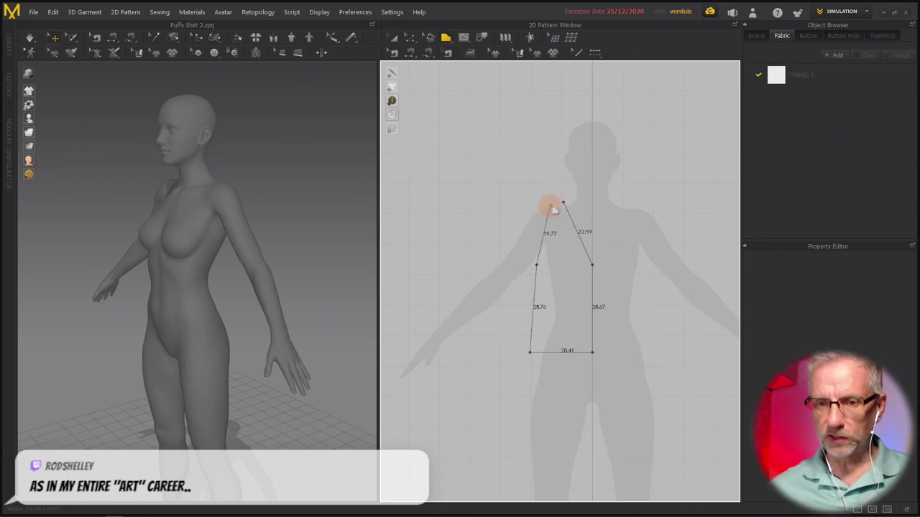
{"action": "left_click", "coordinate": [550, 205]}
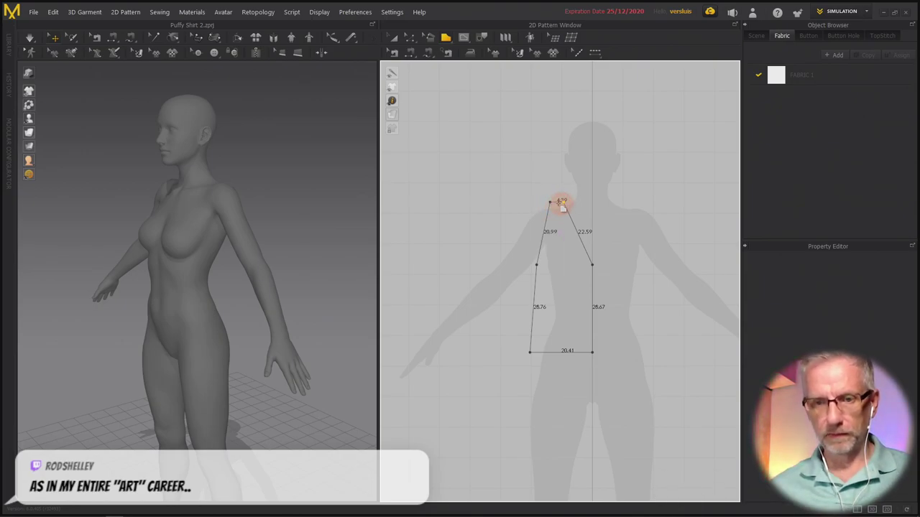
{"action": "left_click", "coordinate": [562, 203]}
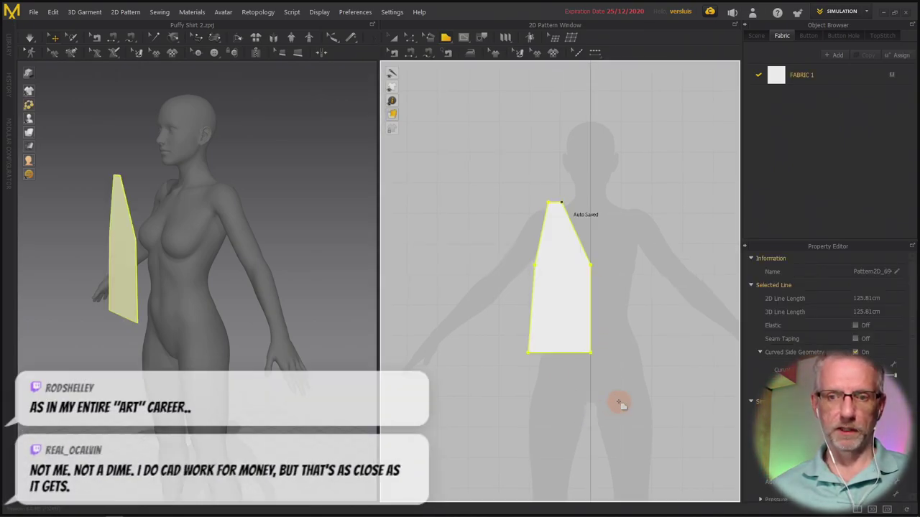
Switch the 3D garment surface display to the random-color style and deselect the bodice piece in the 3D view.
{"action": "right_click_drag", "start_coordinate": [620, 405], "coordinate": [596, 385]}
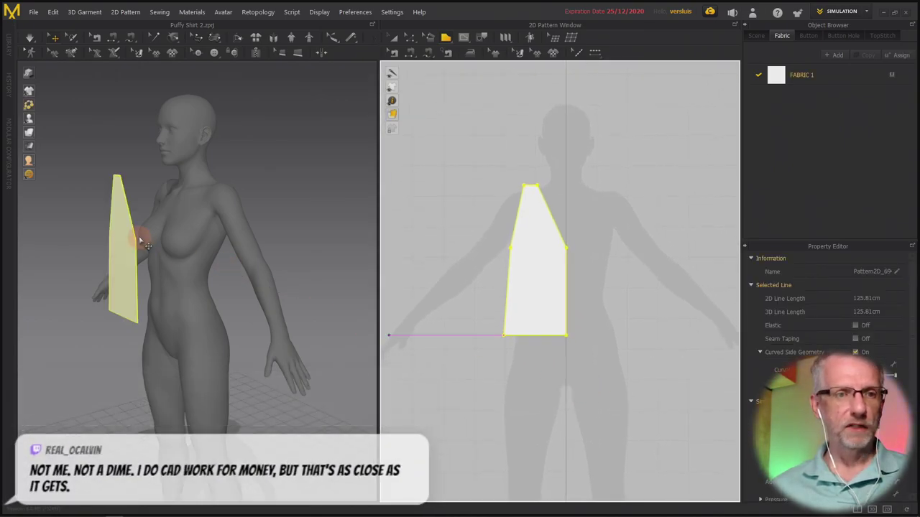
{"action": "mouse_move", "coordinate": [29, 133]}
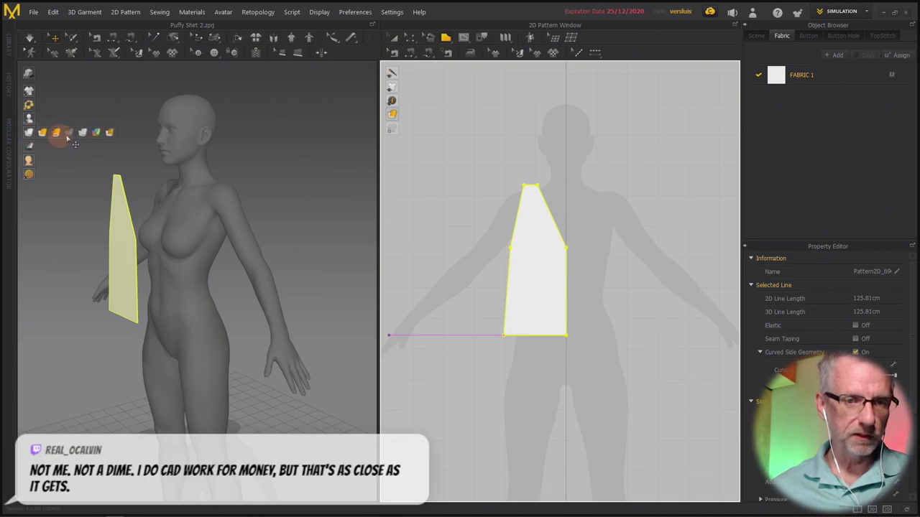
{"action": "left_click", "coordinate": [96, 132]}
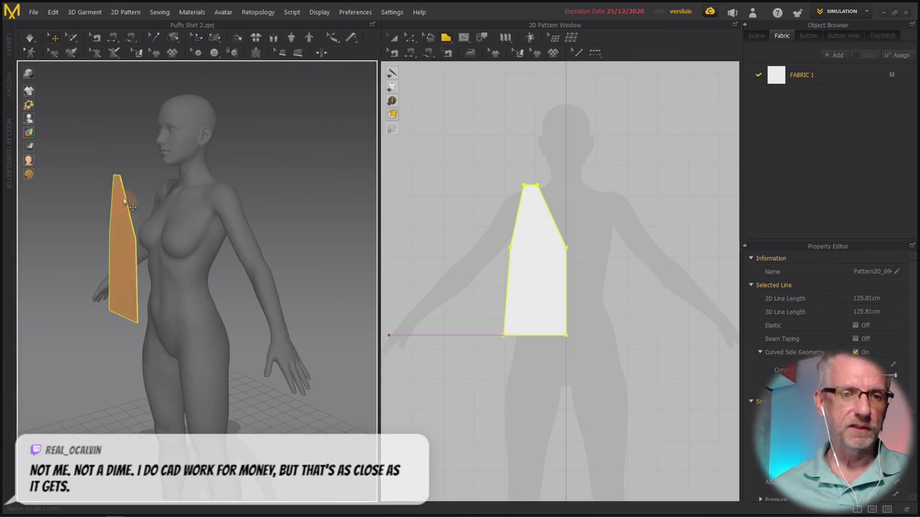
{"action": "key", "text": "Escape"}
{"action": "right_click_drag", "start_coordinate": [276, 324], "coordinate": [304, 390]}
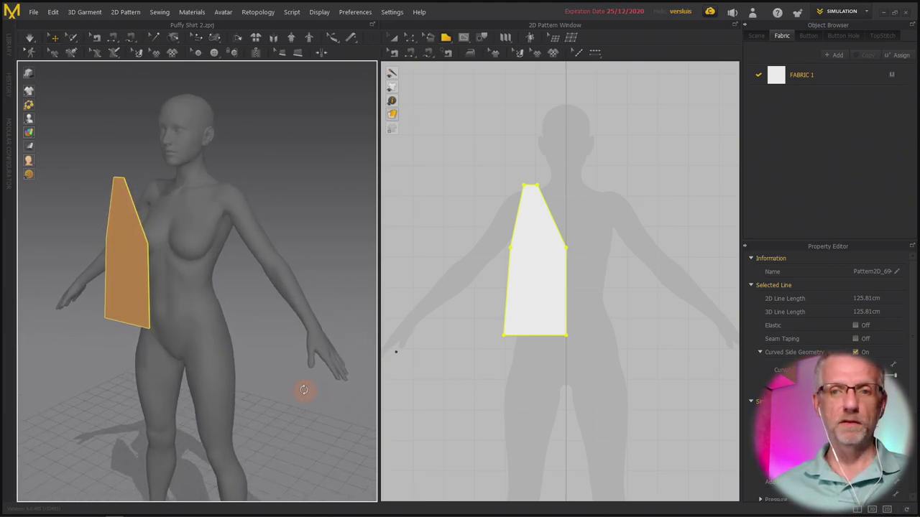
Unfold the half bodice along its vertical center edge using Unfold Symmetric Editing (with Sewing).
{"action": "left_click", "coordinate": [651, 303]}
{"action": "left_click", "coordinate": [651, 302]}
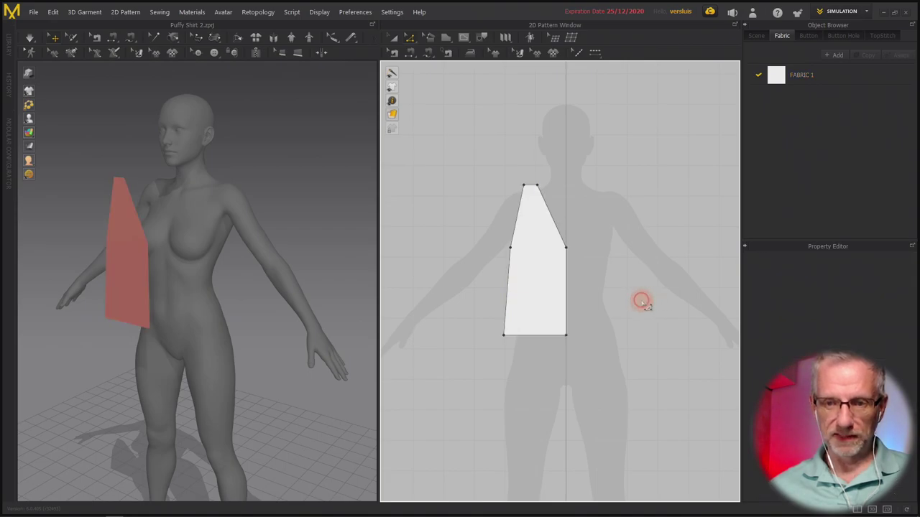
{"action": "left_click", "coordinate": [567, 309]}
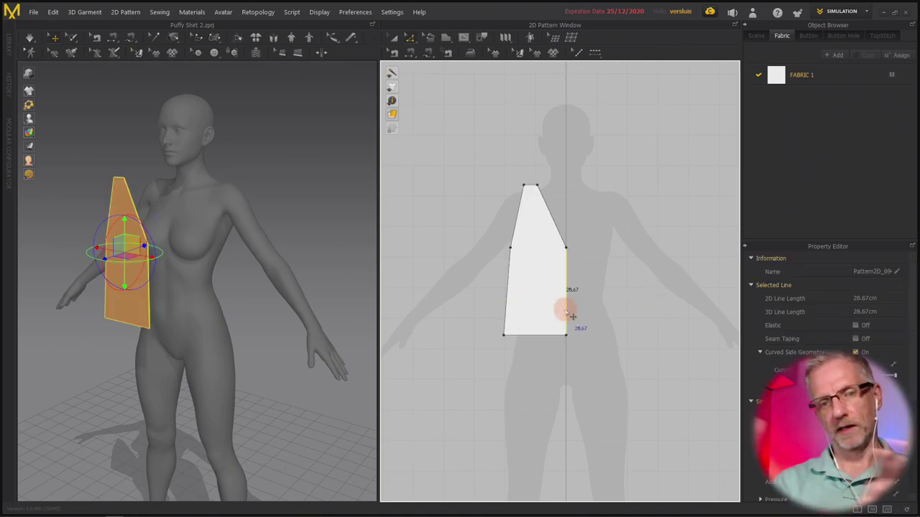
{"action": "right_click", "coordinate": [566, 313]}
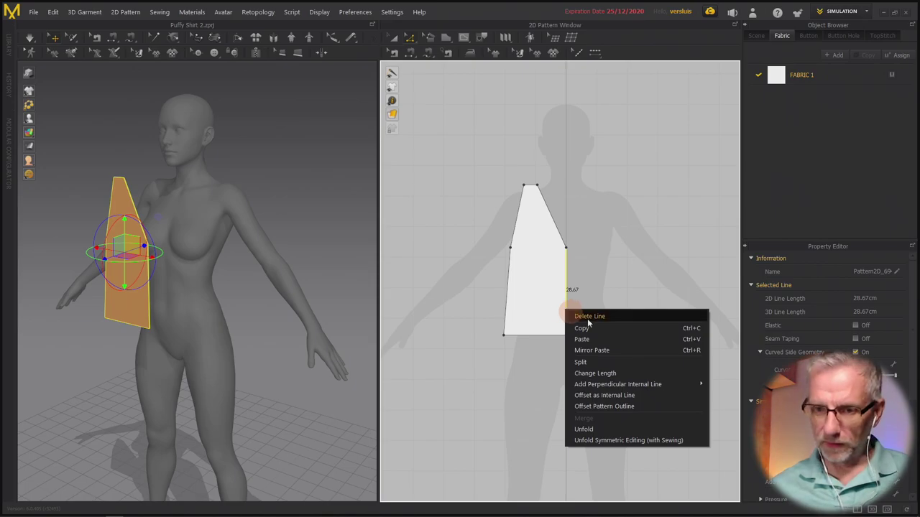
{"action": "left_click", "coordinate": [687, 440]}
{"action": "right_click_drag", "start_coordinate": [321, 357], "coordinate": [247, 325]}
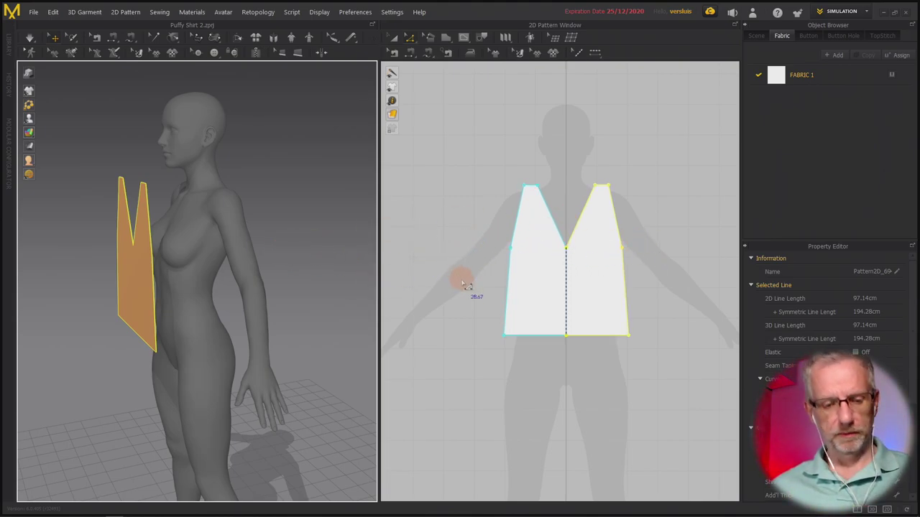
Copy the whole bodice piece and place the duplicate beside the original, at the same height in the 2D pattern.
{"action": "left_click", "coordinate": [484, 273]}
{"action": "left_click", "coordinate": [577, 280]}
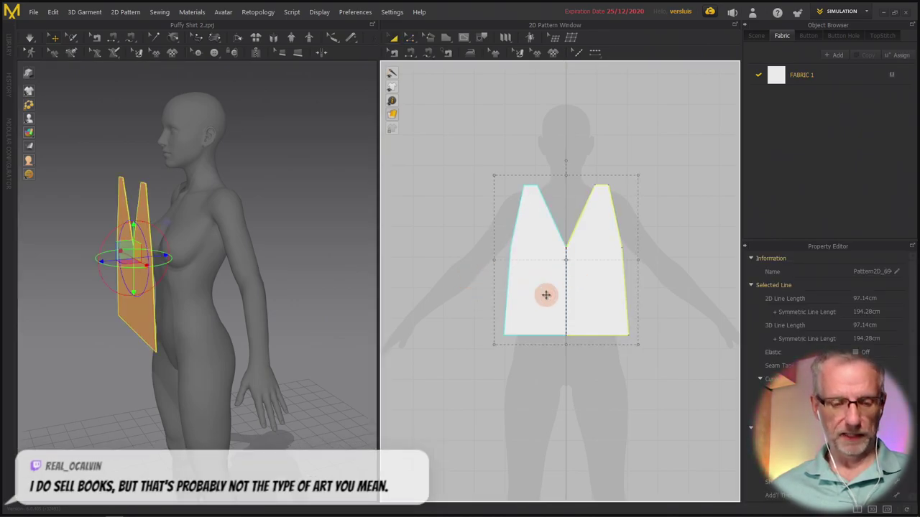
{"action": "right_click", "coordinate": [546, 294]}
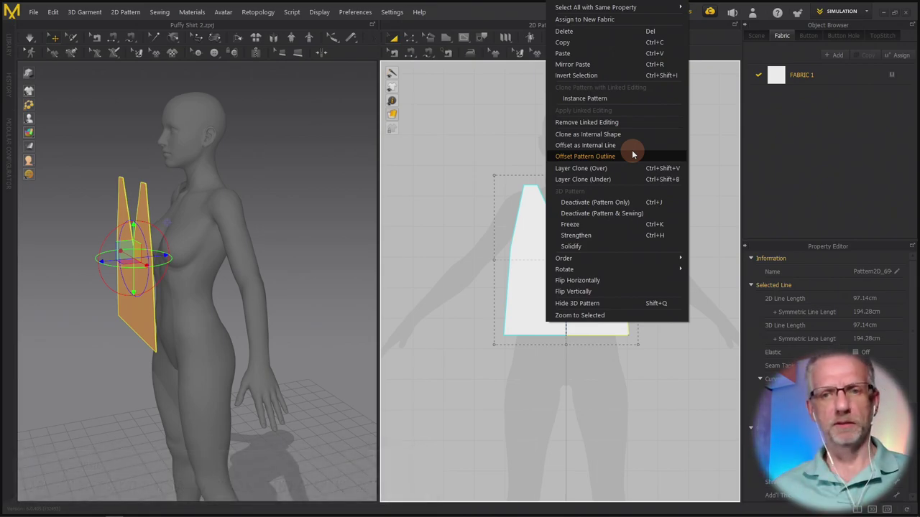
{"action": "left_click", "coordinate": [591, 64]}
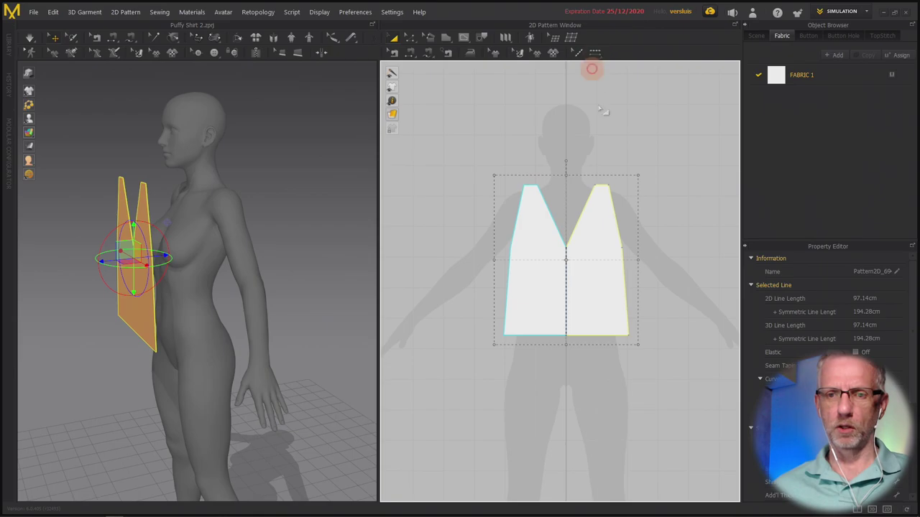
{"action": "left_click", "coordinate": [672, 307]}
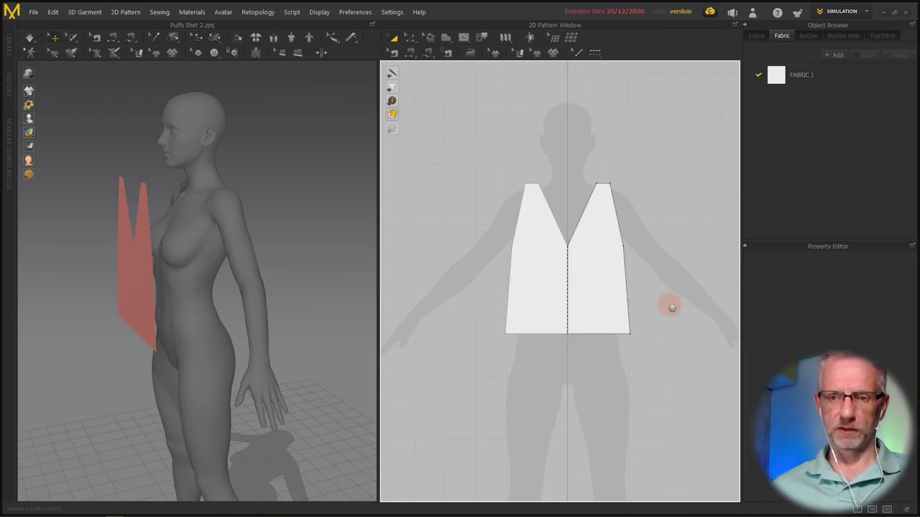
{"action": "right_click_drag", "start_coordinate": [672, 307], "coordinate": [529, 306]}
{"action": "scroll", "coordinate": [558, 302], "scroll_direction": "down", "scroll_amount": 2}
{"action": "key", "text": "ctrl+v"}
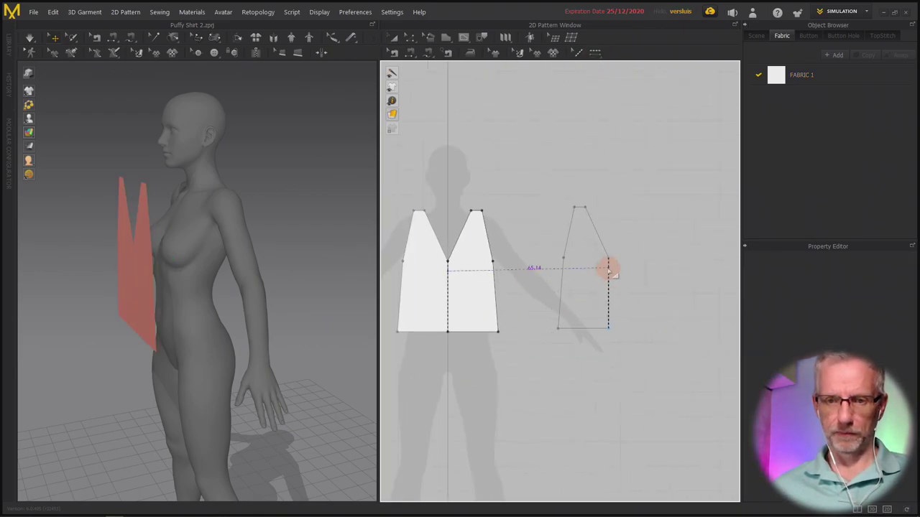
{"action": "left_click", "coordinate": [604, 271]}
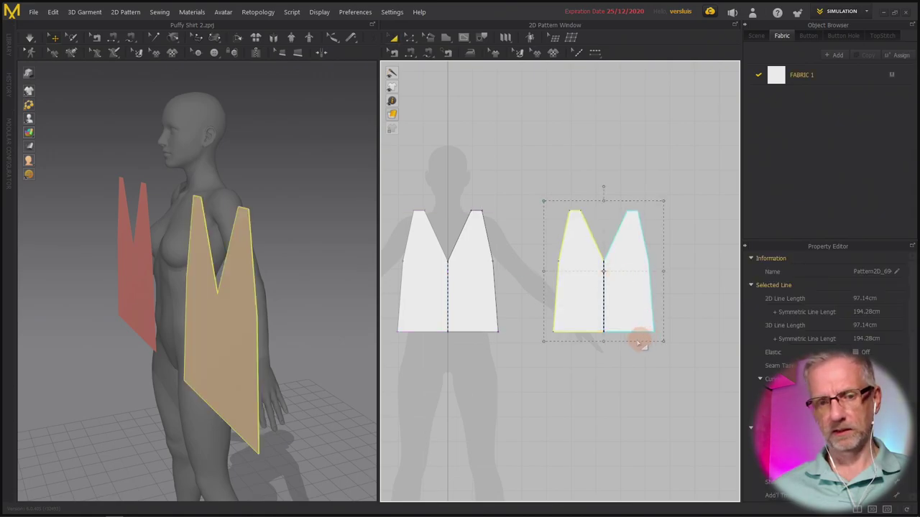
Move the duplicated bodice piece behind the avatar's back in the 3D view for use as the back panel.
{"action": "right_click_drag", "start_coordinate": [359, 318], "coordinate": [345, 344]}
{"action": "left_click", "coordinate": [291, 359]}
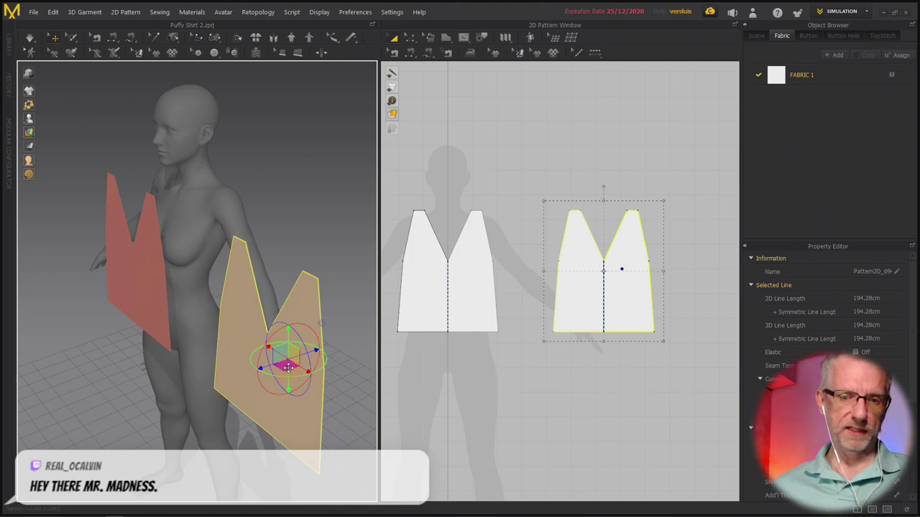
{"action": "left_click_drag", "start_coordinate": [300, 366], "coordinate": [248, 253]}
{"action": "right_click_drag", "start_coordinate": [248, 253], "coordinate": [248, 296]}
{"action": "left_click_drag", "start_coordinate": [250, 297], "coordinate": [269, 286]}
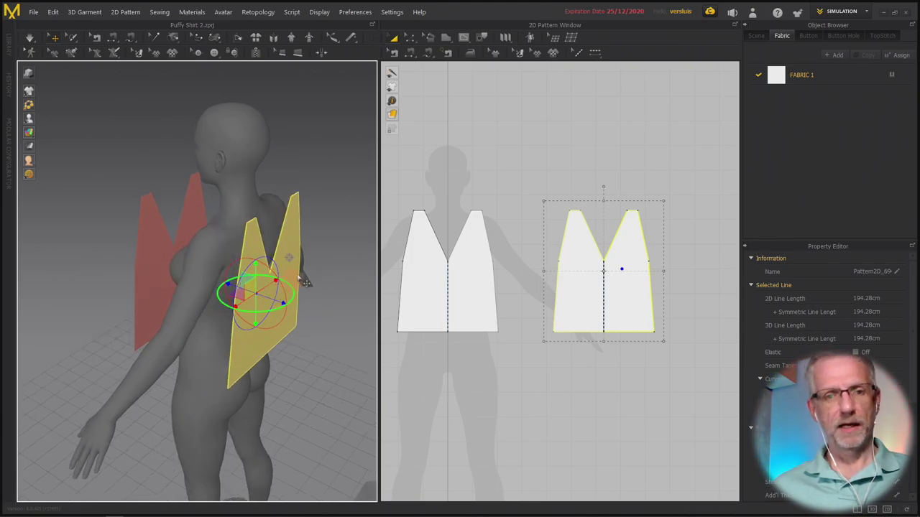
Flip the back bodice piece horizontally in 3D and check the placement of both pieces around the avatar.
{"action": "right_click", "coordinate": [288, 245]}
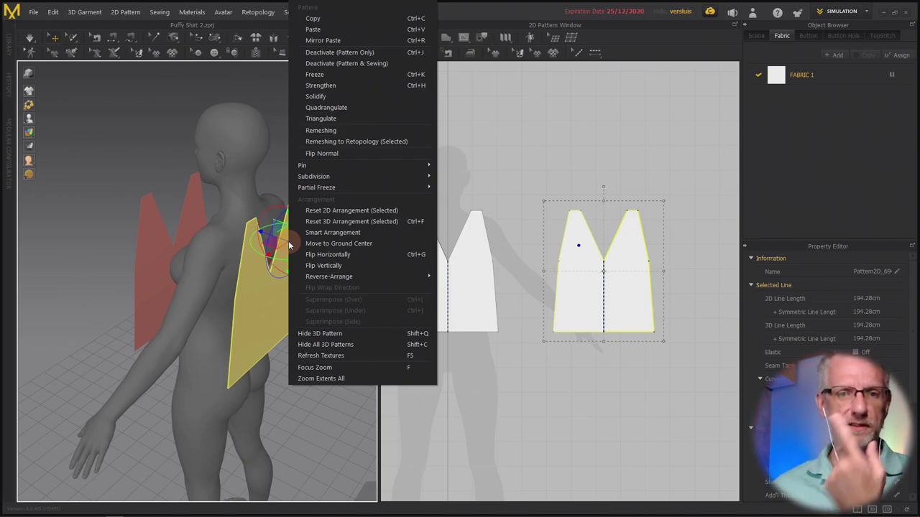
{"action": "left_click", "coordinate": [364, 255]}
{"action": "right_click_drag", "start_coordinate": [296, 351], "coordinate": [373, 336]}
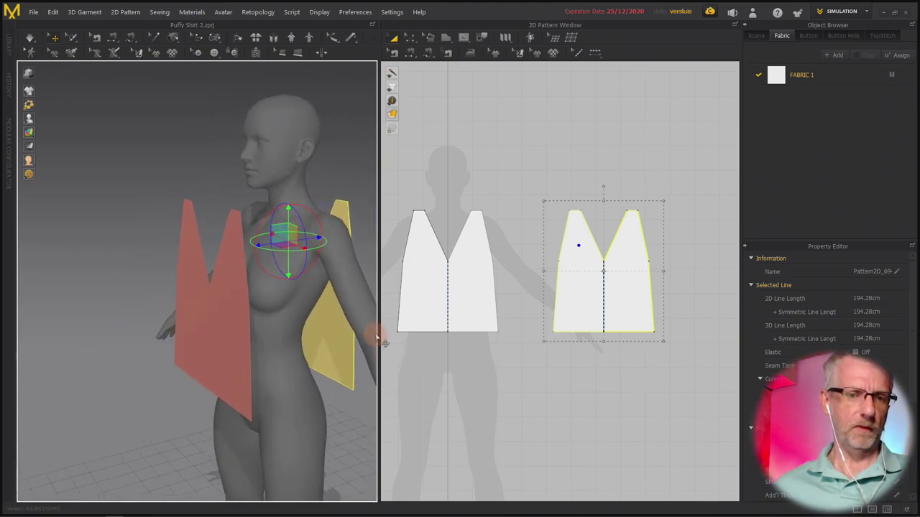
{"action": "left_click", "coordinate": [220, 335]}
{"action": "mouse_move", "coordinate": [244, 333]}
{"action": "right_mouse_down"}
{"action": "mouse_move", "coordinate": [288, 350]}
{"action": "mouse_move", "coordinate": [282, 331]}
{"action": "mouse_move", "coordinate": [293, 345]}
{"action": "mouse_move", "coordinate": [226, 324]}
{"action": "mouse_move", "coordinate": [232, 332]}
{"action": "mouse_move", "coordinate": [239, 321]}
{"action": "right_mouse_up"}
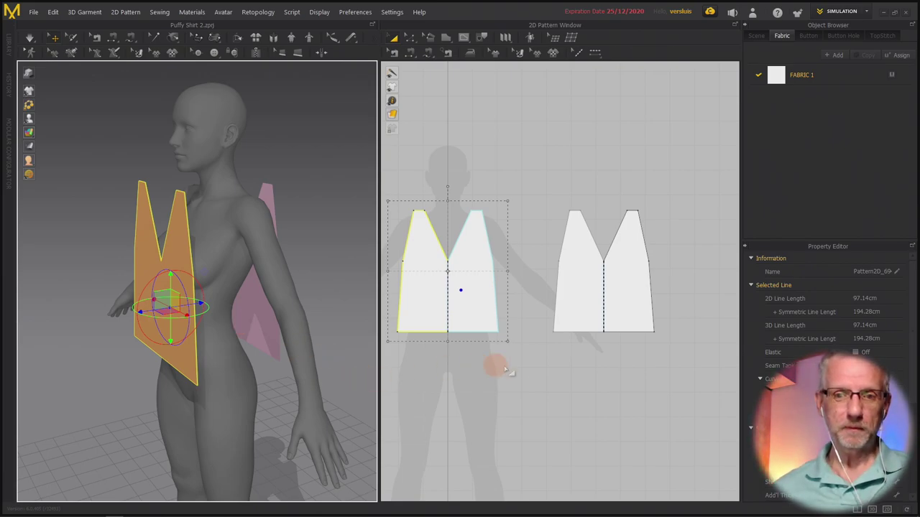
{"action": "right_click_drag", "start_coordinate": [277, 314], "coordinate": [232, 393]}
{"action": "left_click", "coordinate": [232, 393]}
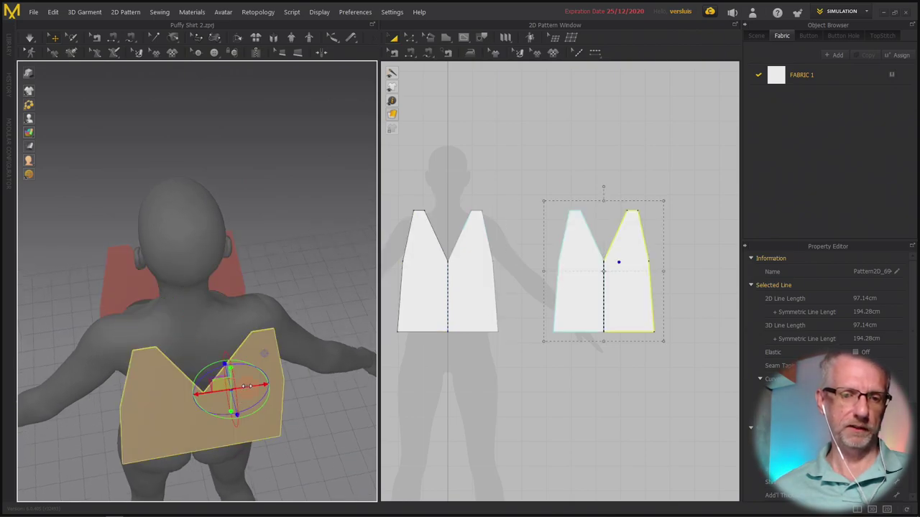
{"action": "right_click_drag", "start_coordinate": [232, 387], "coordinate": [316, 244]}
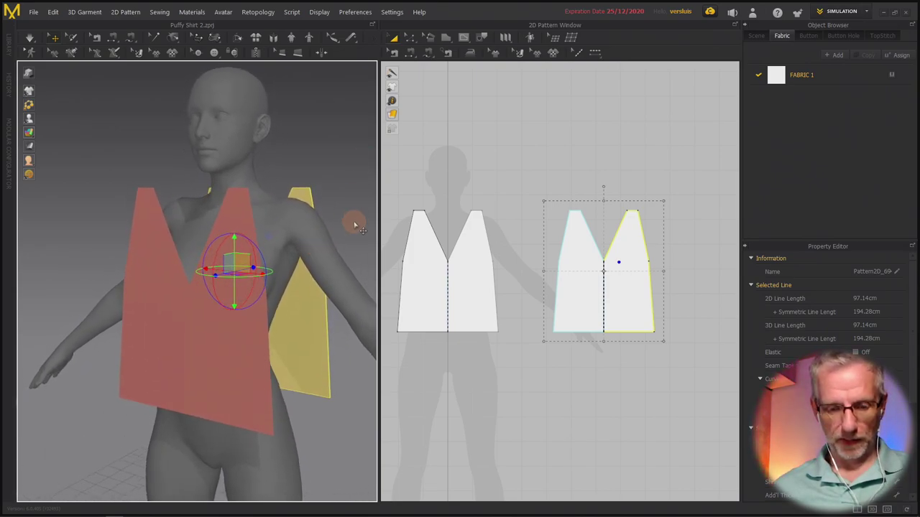
Sew the front bodice's side edge below the armhole to the matching side edge of the back piece.
{"action": "key", "text": "t"}
{"action": "left_click", "coordinate": [492, 275]}
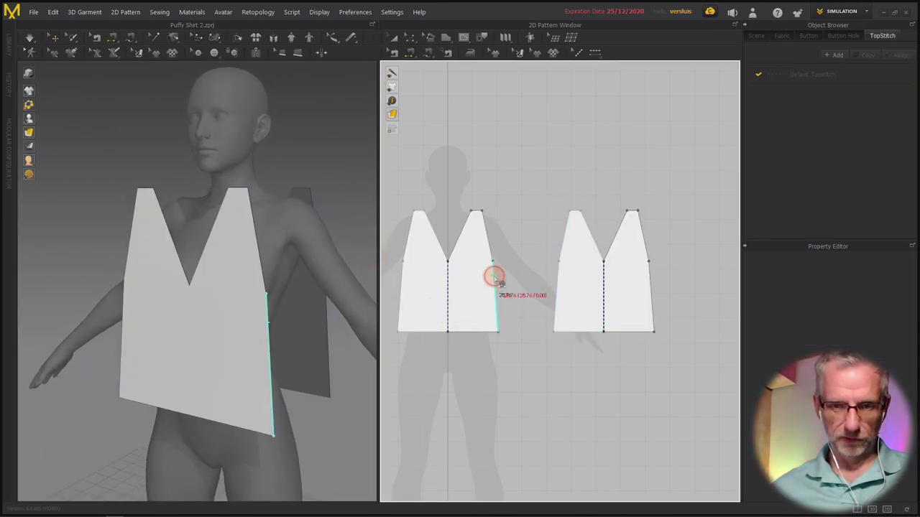
{"action": "left_click", "coordinate": [563, 280]}
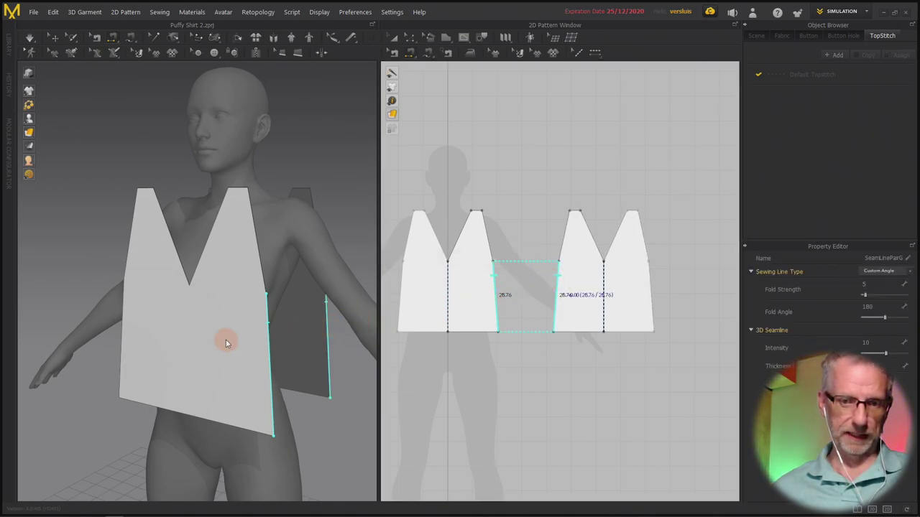
{"action": "mouse_move", "coordinate": [232, 364]}
{"action": "right_mouse_down"}
{"action": "mouse_move", "coordinate": [282, 345]}
{"action": "mouse_move", "coordinate": [256, 376]}
{"action": "mouse_move", "coordinate": [218, 374]}
{"action": "mouse_move", "coordinate": [199, 359]}
{"action": "mouse_move", "coordinate": [212, 376]}
{"action": "mouse_move", "coordinate": [230, 366]}
{"action": "right_mouse_up"}
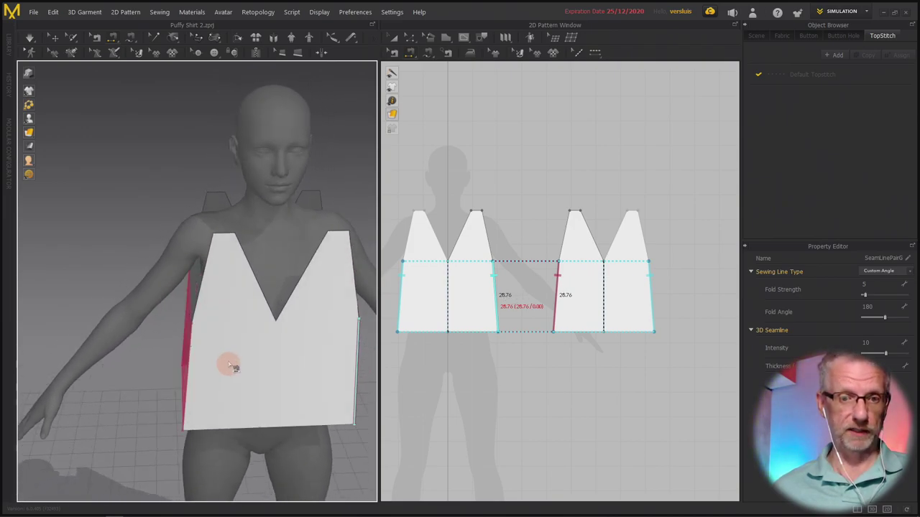
Sew the front shoulder edge to the back piece's shoulder edge and reverse the direction of that seam.
{"action": "left_click", "coordinate": [480, 214]}
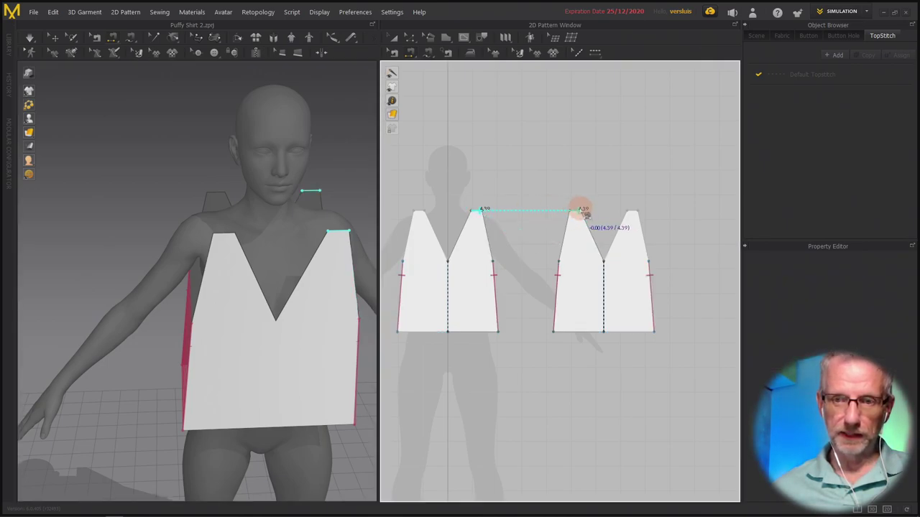
{"action": "left_click", "coordinate": [583, 213]}
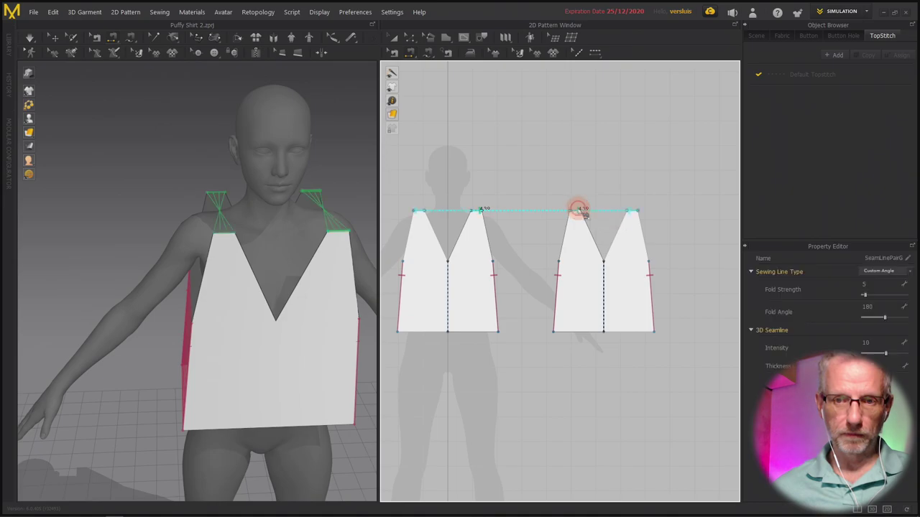
{"action": "right_click", "coordinate": [580, 211]}
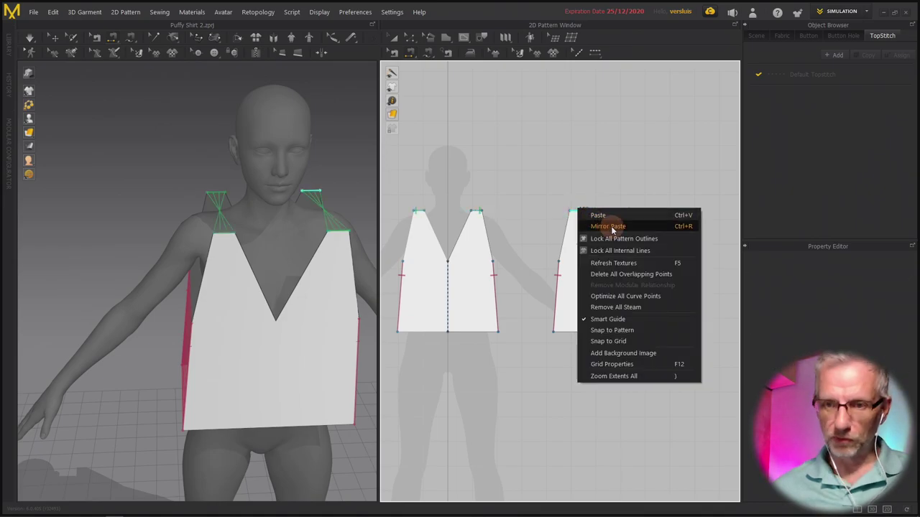
{"action": "left_click", "coordinate": [394, 53]}
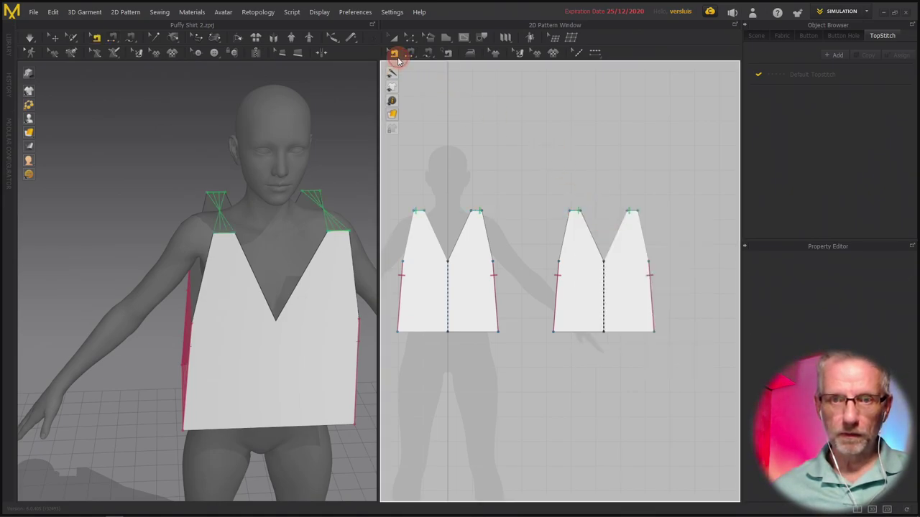
{"action": "right_click", "coordinate": [576, 213]}
{"action": "left_click", "coordinate": [611, 230]}
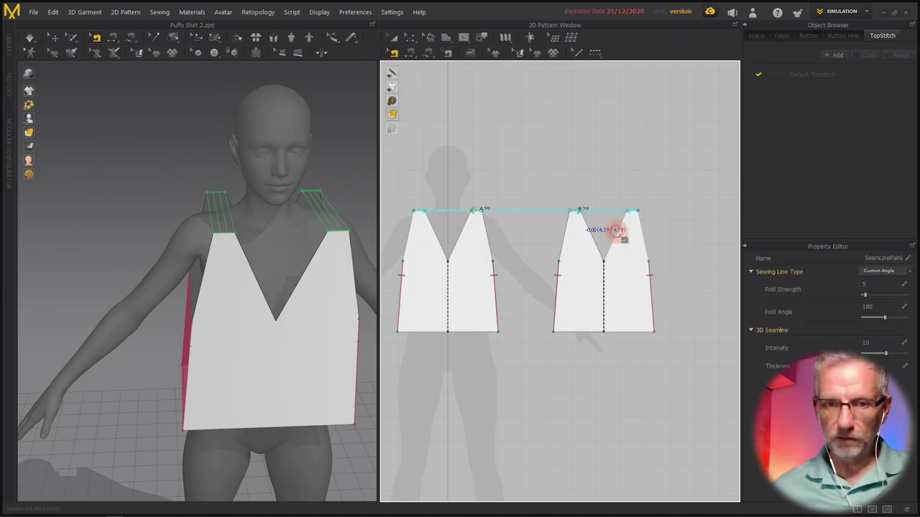
Set the 3D garment surface display to the random-color style to tell the front and back pieces apart.
{"action": "right_click_drag", "start_coordinate": [368, 290], "coordinate": [281, 266]}
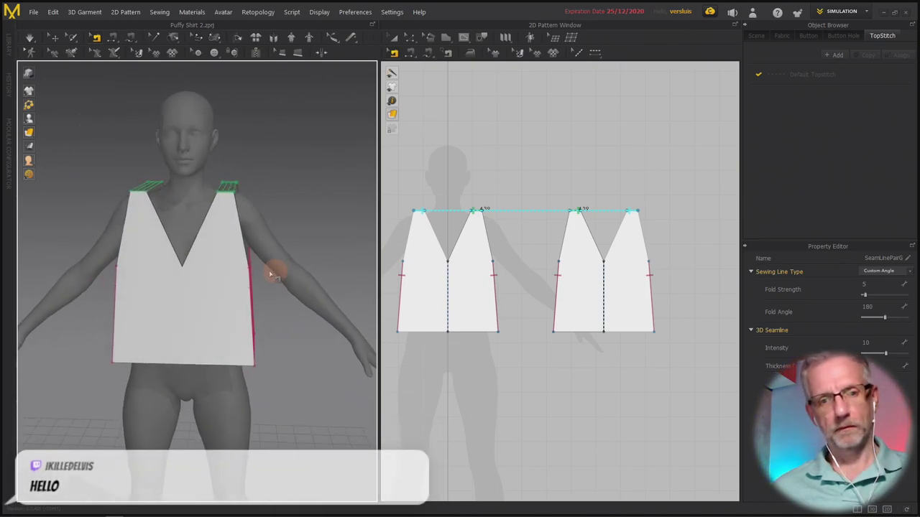
{"action": "mouse_move", "coordinate": [30, 133]}
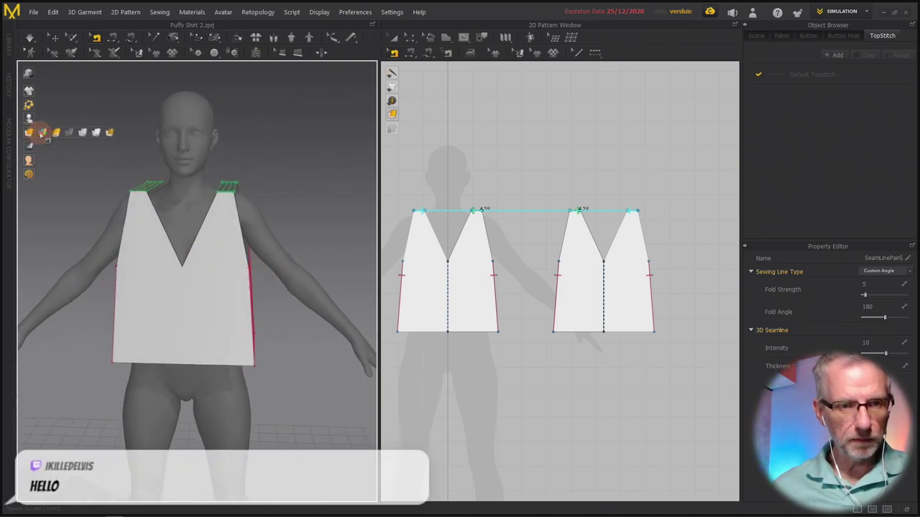
{"action": "left_click", "coordinate": [43, 133]}
{"action": "right_click_drag", "start_coordinate": [259, 259], "coordinate": [362, 141]}
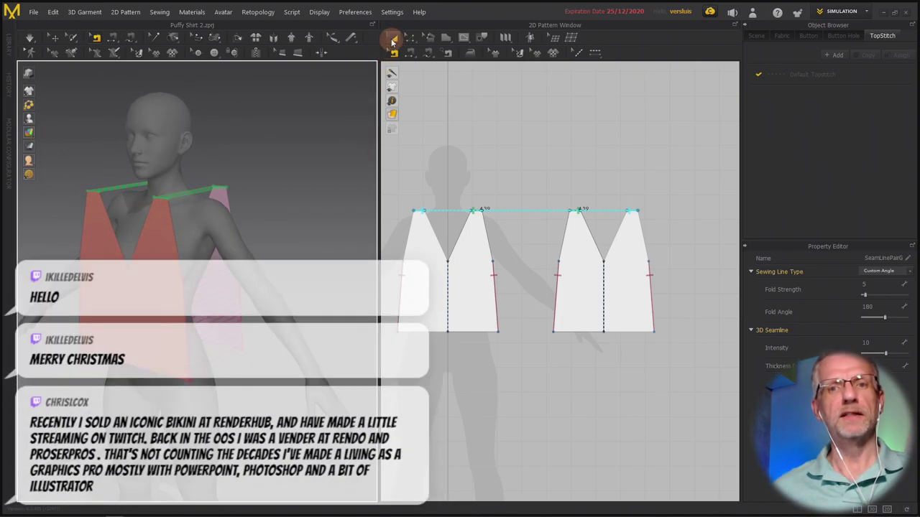
Leave the sewing tool and run the simulation to drape the sewn bodice on the avatar.
{"action": "left_click", "coordinate": [393, 37]}
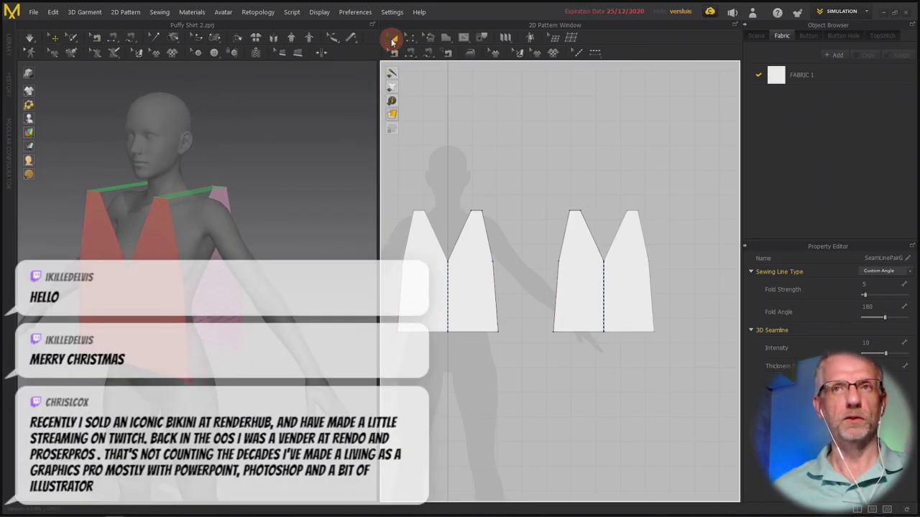
{"action": "left_click", "coordinate": [267, 171]}
{"action": "key", "text": "space"}
Tug the simulated bodice in the 3D view and examine its drape from the back, side and front.
{"action": "right_click_drag", "start_coordinate": [220, 287], "coordinate": [206, 238]}
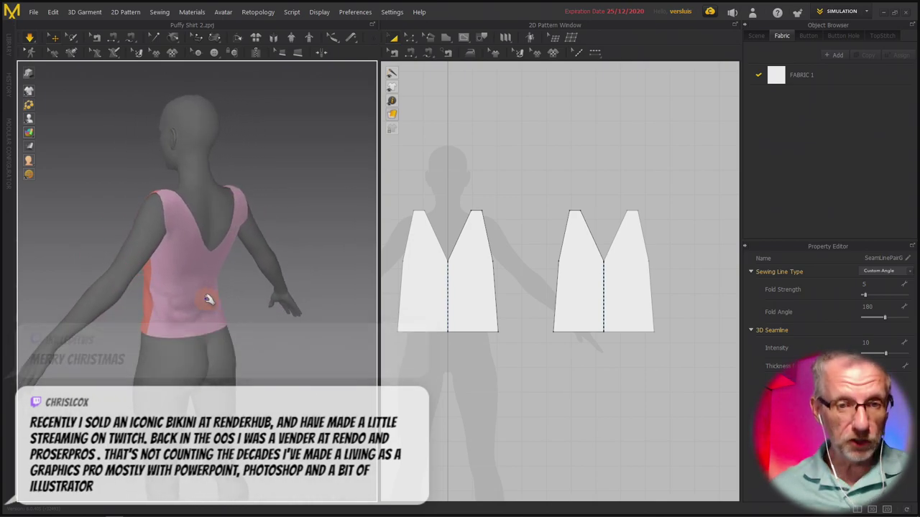
{"action": "left_click", "coordinate": [206, 255]}
{"action": "left_click_drag", "start_coordinate": [206, 255], "coordinate": [209, 306]}
{"action": "right_click_drag", "start_coordinate": [205, 263], "coordinate": [357, 269]}
{"action": "right_click_drag", "start_coordinate": [260, 292], "coordinate": [228, 312]}
{"action": "left_click", "coordinate": [223, 305]}
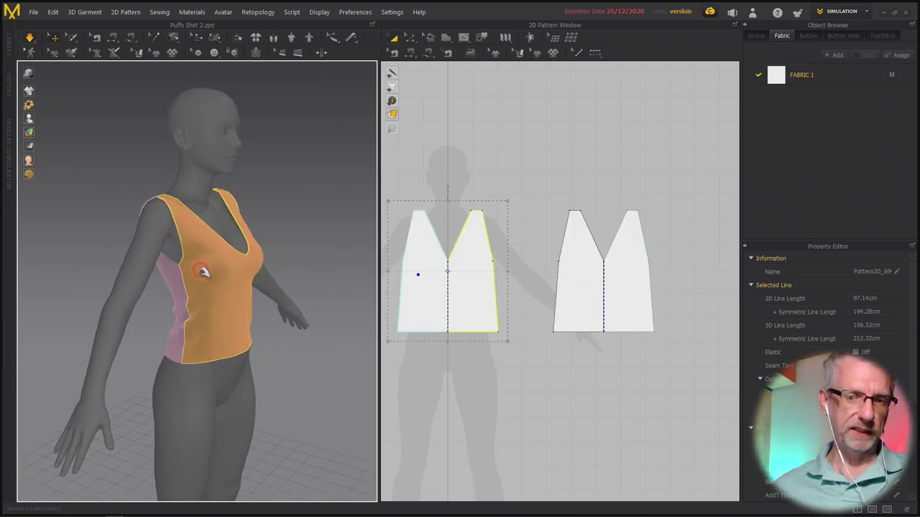
{"action": "right_click_drag", "start_coordinate": [254, 284], "coordinate": [187, 294]}
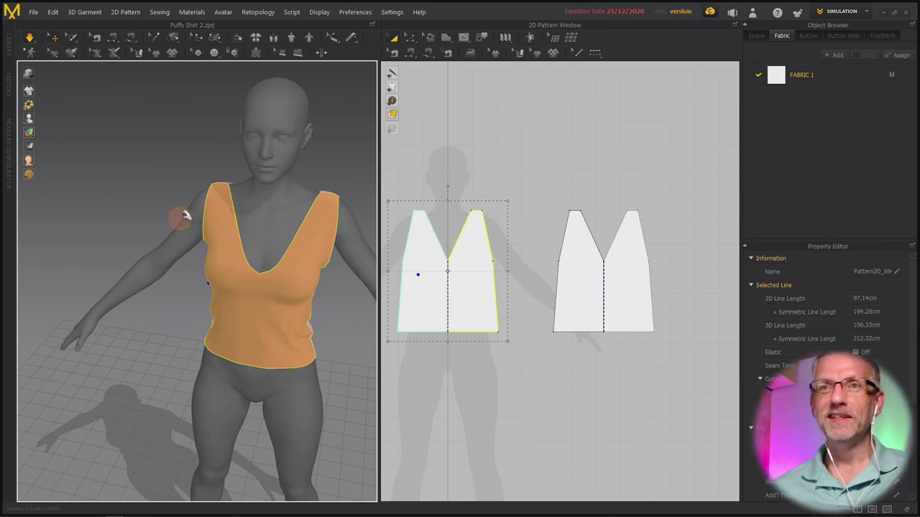
{"action": "mouse_move", "coordinate": [247, 242]}
{"action": "right_mouse_down"}
{"action": "mouse_move", "coordinate": [234, 239]}
{"action": "mouse_move", "coordinate": [266, 246]}
{"action": "mouse_move", "coordinate": [240, 220]}
{"action": "mouse_move", "coordinate": [226, 230]}
{"action": "mouse_move", "coordinate": [234, 234]}
{"action": "right_mouse_up"}
{"action": "right_click_drag", "start_coordinate": [289, 260], "coordinate": [332, 277]}
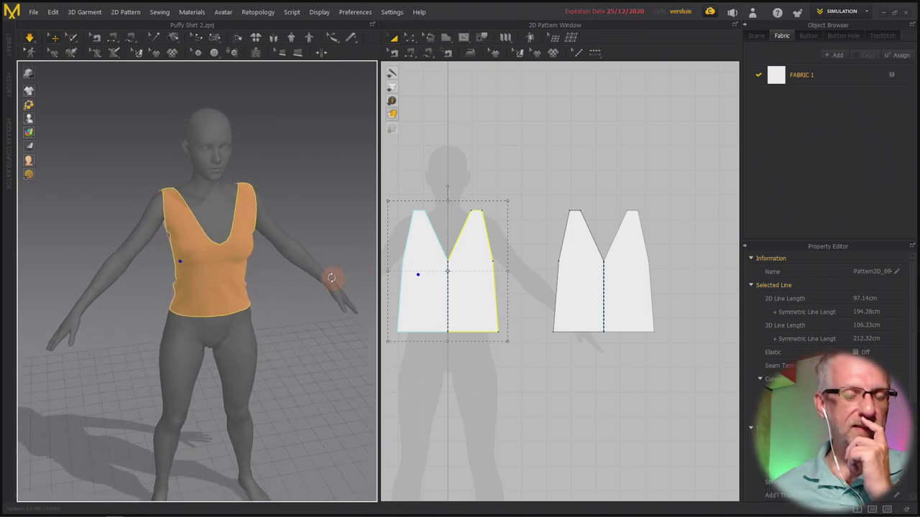
Select the front bodice's armhole edge to check its length, and create a 40 × 40 cm rectangle pattern beside the bodice.
{"action": "right_click_drag", "start_coordinate": [488, 388], "coordinate": [630, 372]}
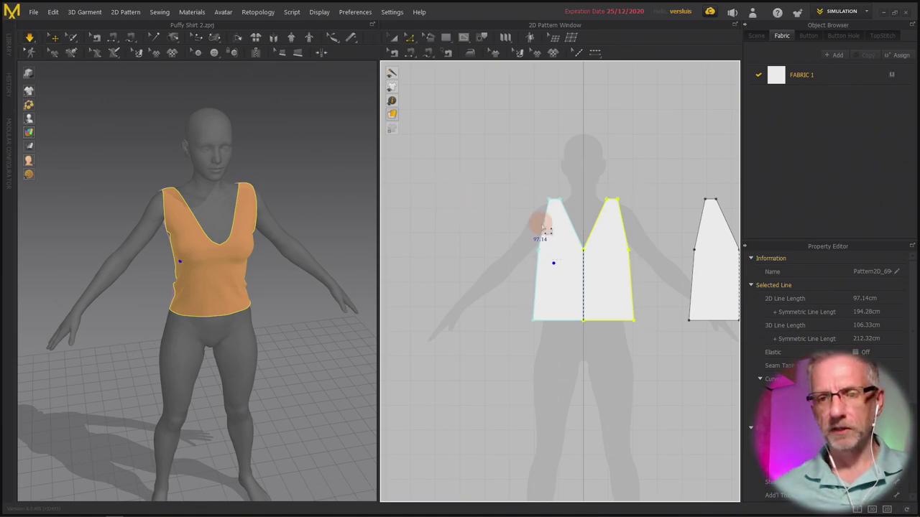
{"action": "left_click", "coordinate": [547, 228]}
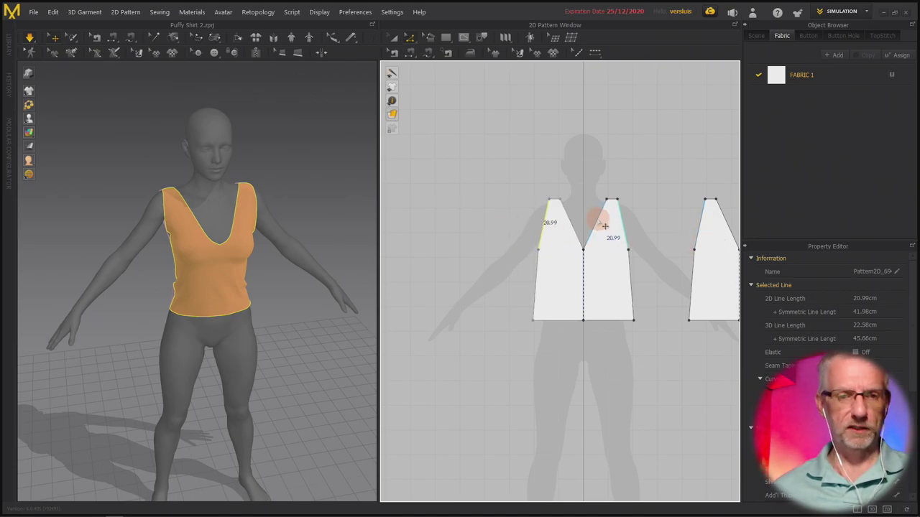
{"action": "key", "text": "s"}
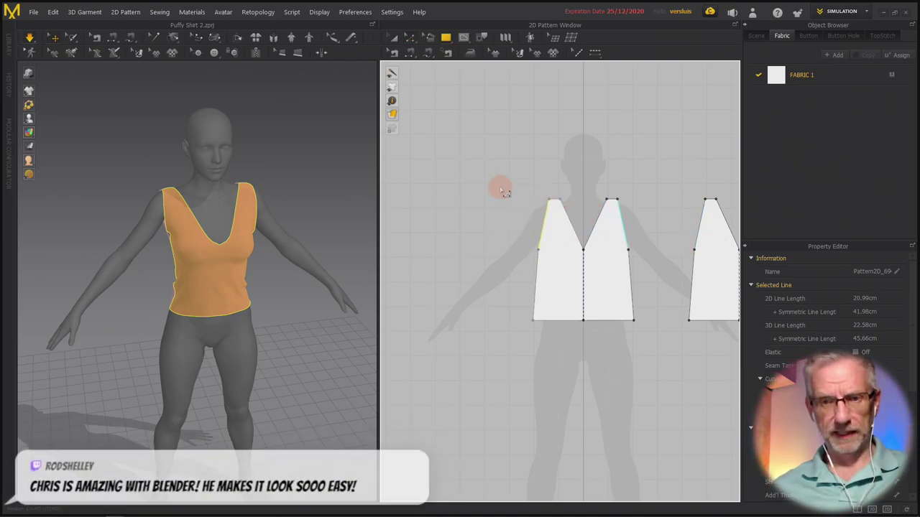
{"action": "left_click", "coordinate": [463, 233]}
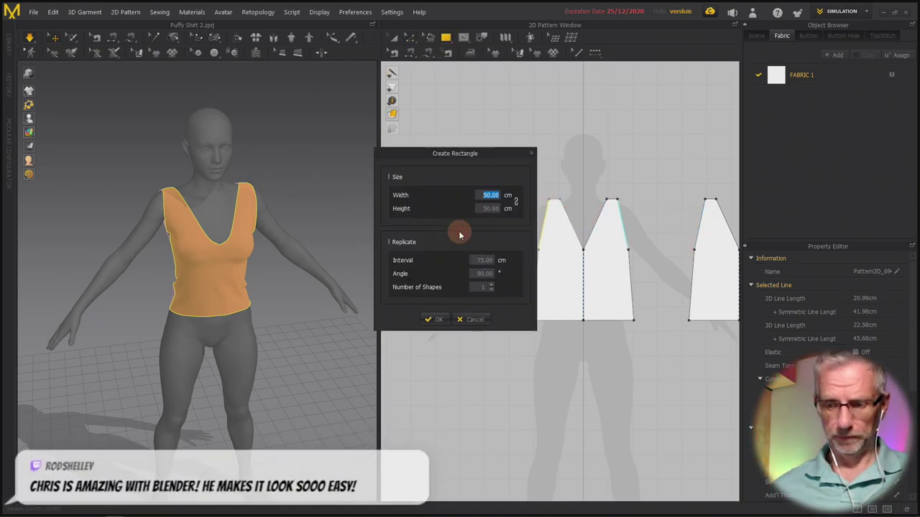
{"action": "type", "text": "40"}
{"action": "key", "text": "Tab"}
{"action": "type", "text": "40"}
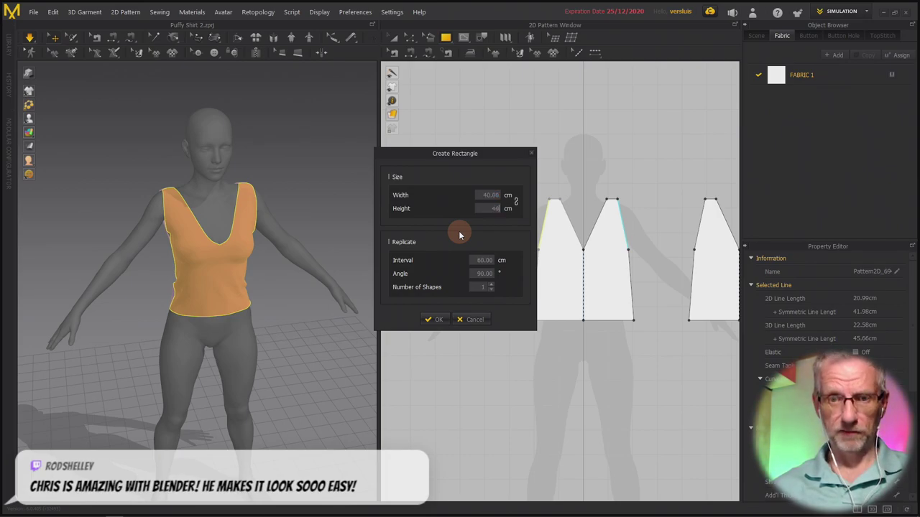
{"action": "key", "text": "Return"}
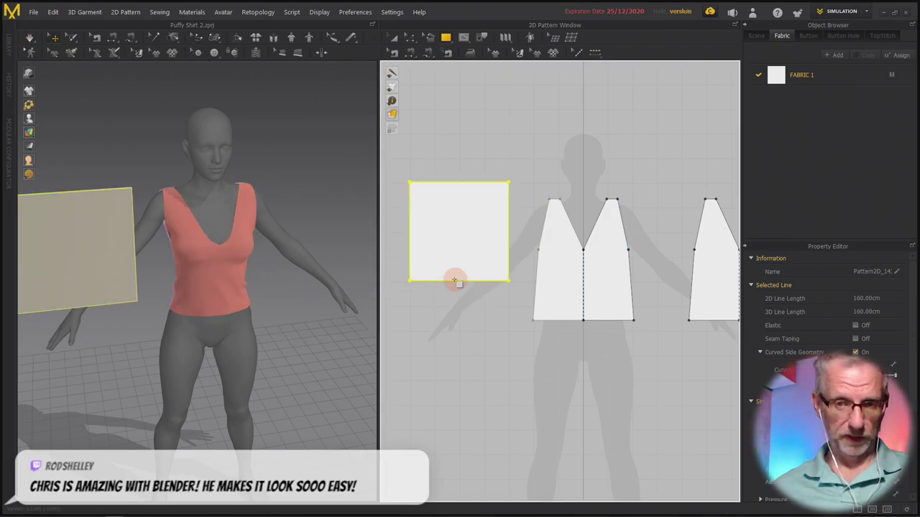
Move the rectangle's outer edge 20 cm inward and shift the narrowed pattern farther from the bodice.
{"action": "left_click", "coordinate": [411, 232]}
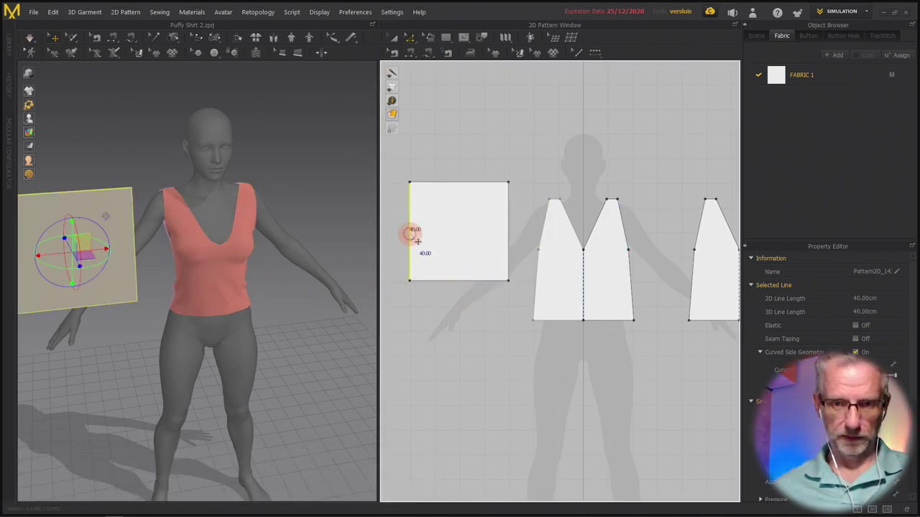
{"action": "left_click_drag", "start_coordinate": [416, 240], "coordinate": [431, 233]}
{"action": "right_click", "coordinate": [432, 232]}
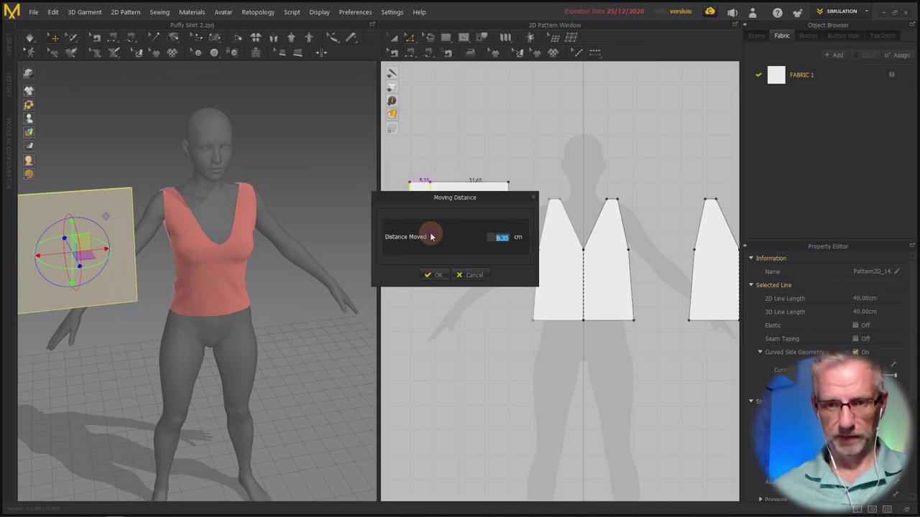
{"action": "type", "text": "20"}
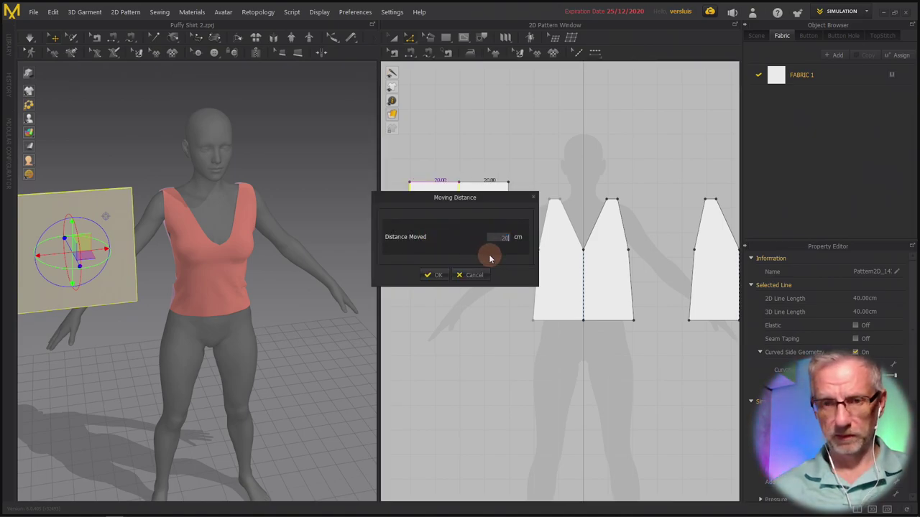
{"action": "key", "text": "Return"}
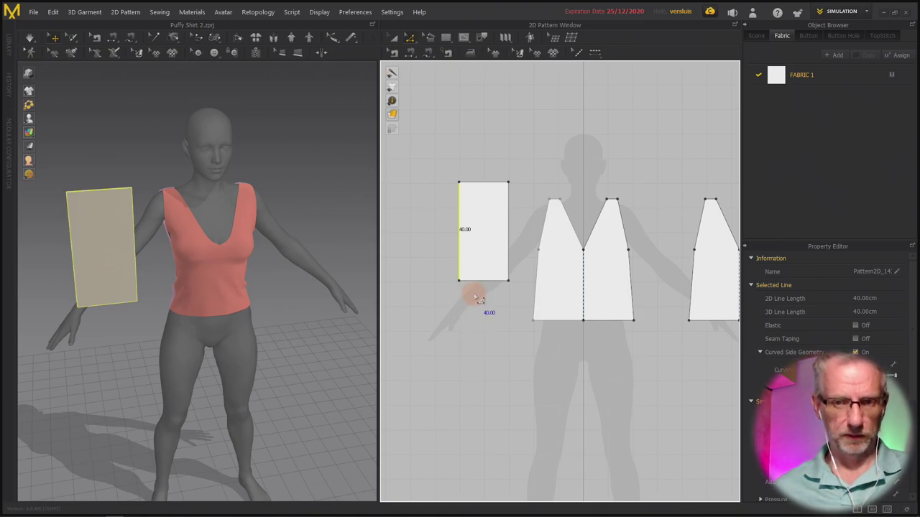
{"action": "left_click_drag", "start_coordinate": [485, 260], "coordinate": [450, 249]}
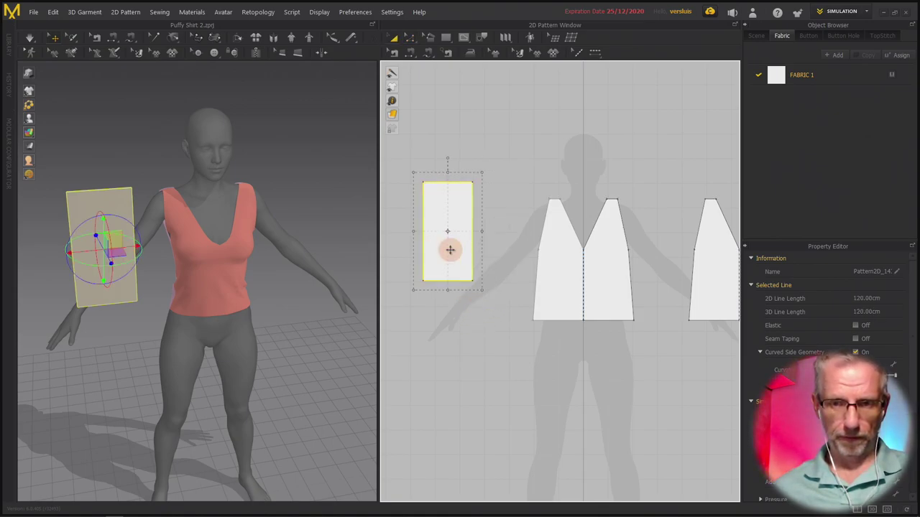
{"action": "left_click", "coordinate": [483, 318]}
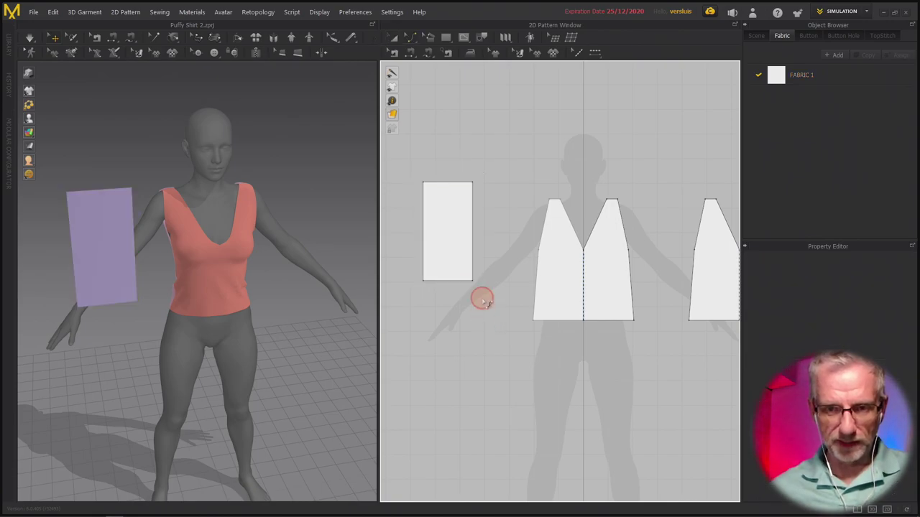
Curve the rectangle's edge facing the bodice outward into a sleeve cap about 56.7 cm long.
{"action": "left_click_drag", "start_coordinate": [476, 250], "coordinate": [529, 235]}
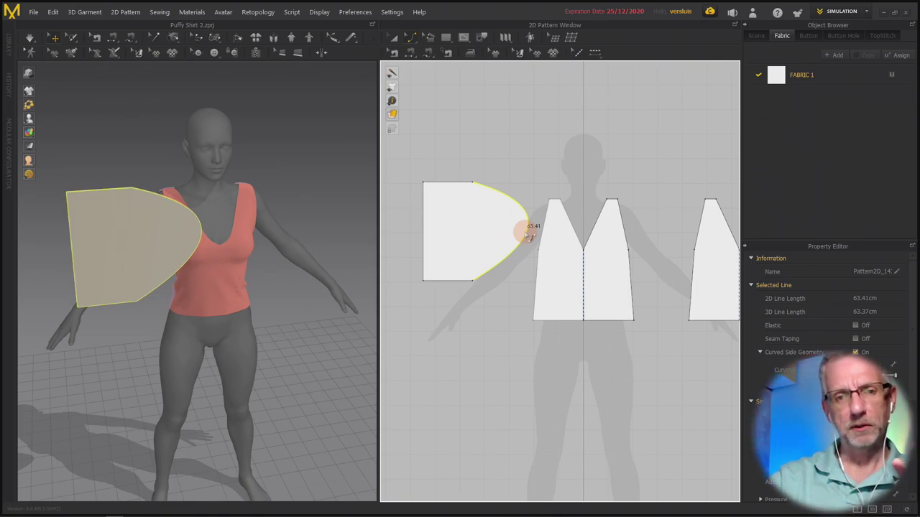
{"action": "key", "text": "ctrl+z"}
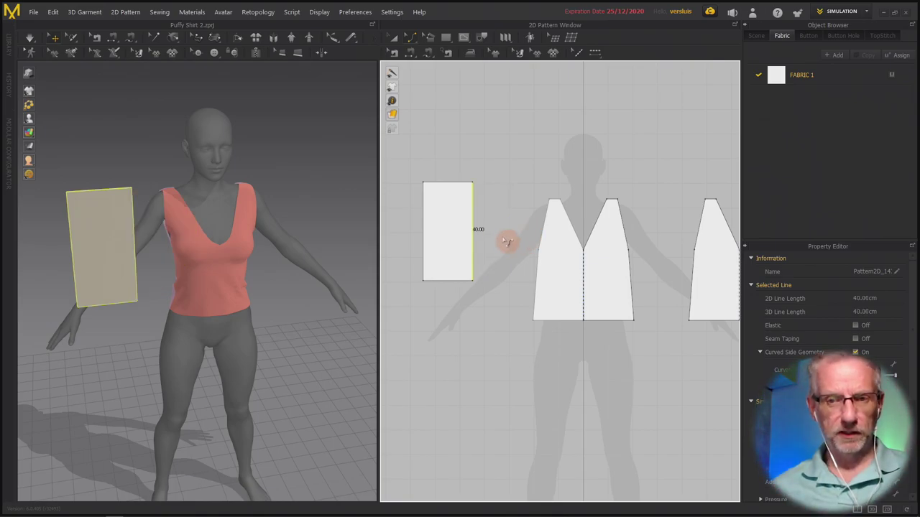
{"action": "left_click_drag", "start_coordinate": [479, 234], "coordinate": [524, 238]}
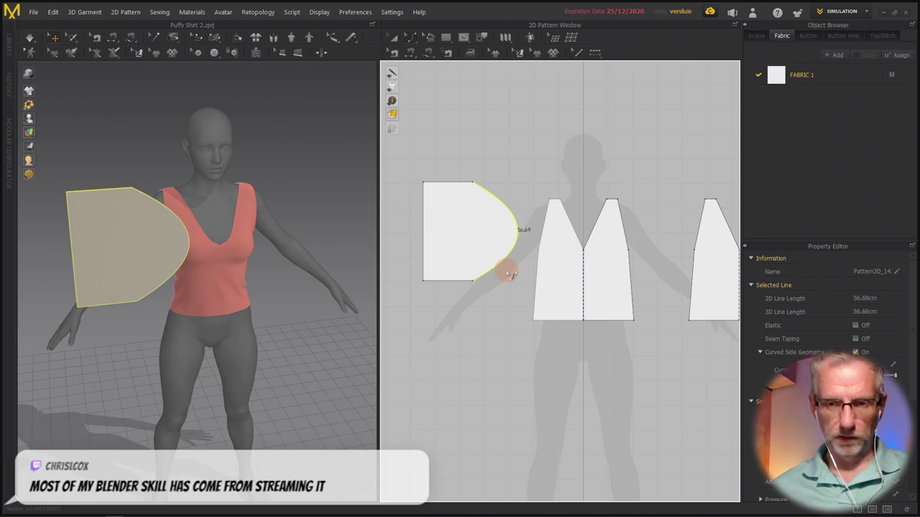
Split the curved sleeve cap edge uniformly into 2 segments.
{"action": "key", "text": "z"}
{"action": "right_click", "coordinate": [518, 239]}
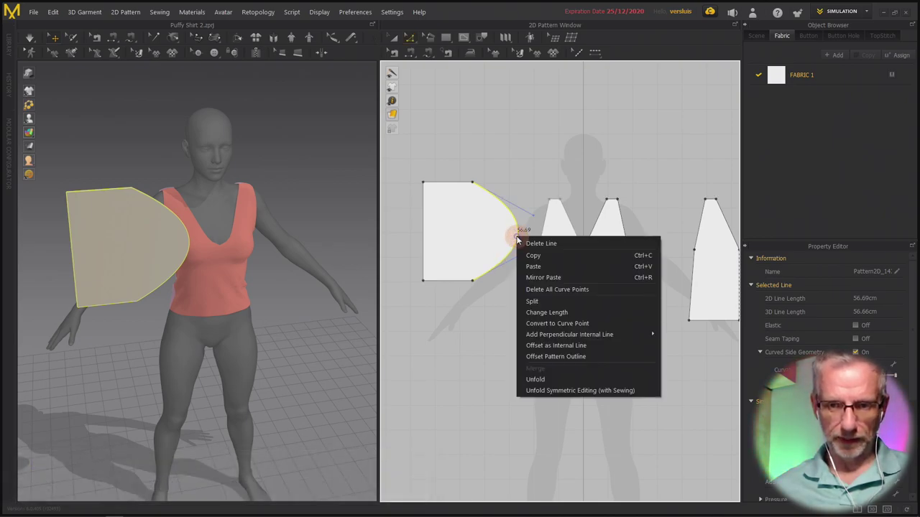
{"action": "left_click", "coordinate": [549, 301]}
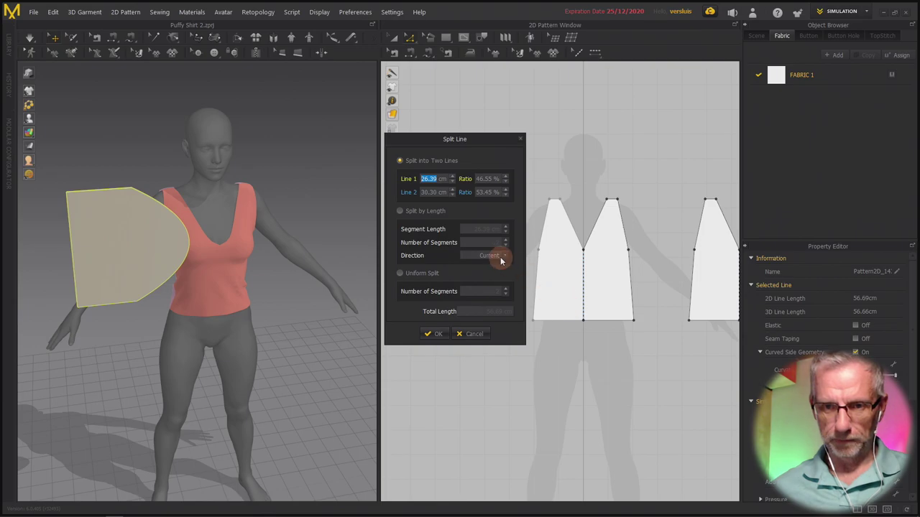
{"action": "left_click", "coordinate": [436, 334]}
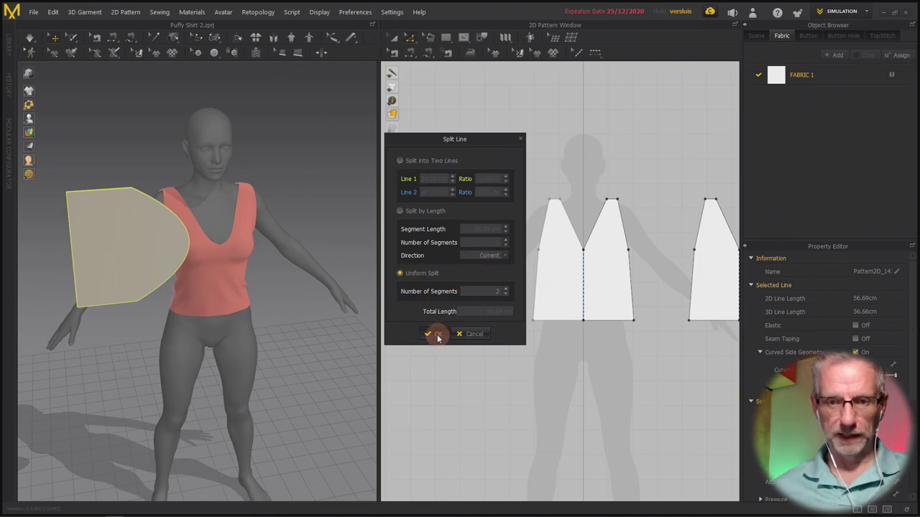
Rotate and move the sleeve piece in 3D so it lies over the avatar's right upper arm with its cap at the armhole.
{"action": "right_click_drag", "start_coordinate": [277, 299], "coordinate": [269, 272]}
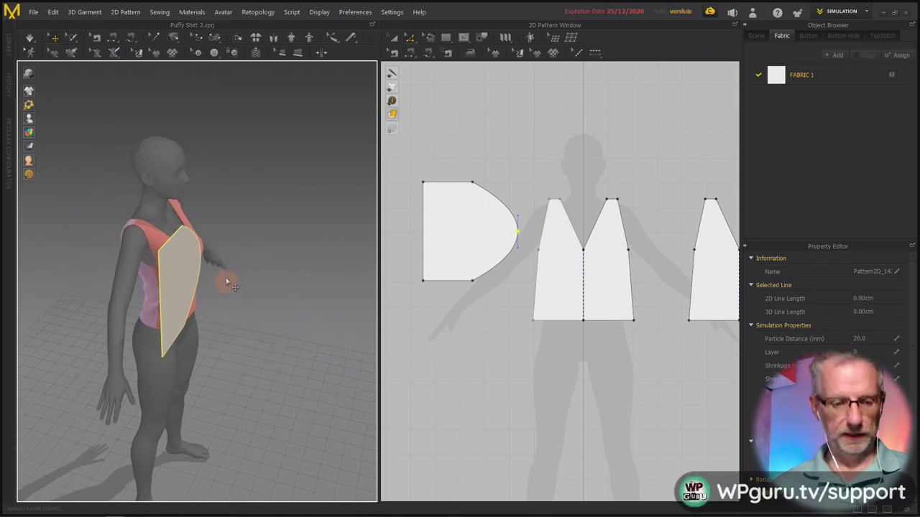
{"action": "left_click", "coordinate": [205, 266]}
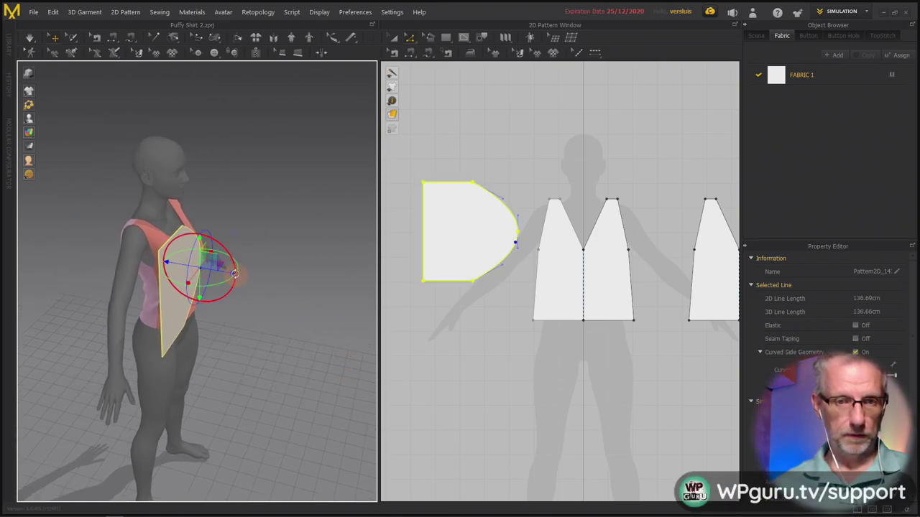
{"action": "left_click_drag", "start_coordinate": [233, 267], "coordinate": [205, 275]}
{"action": "right_click_drag", "start_coordinate": [205, 275], "coordinate": [120, 244]}
{"action": "left_click_drag", "start_coordinate": [217, 225], "coordinate": [185, 233]}
{"action": "right_click_drag", "start_coordinate": [185, 233], "coordinate": [223, 260]}
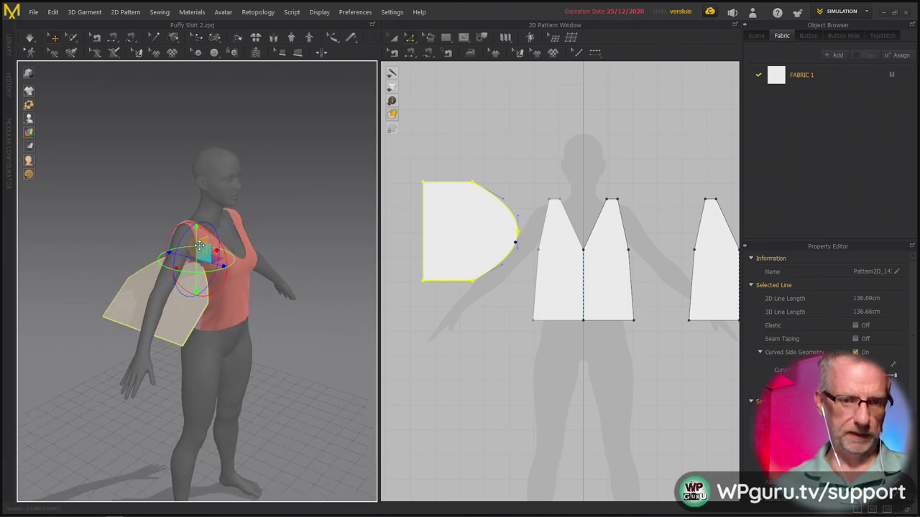
{"action": "left_click_drag", "start_coordinate": [195, 240], "coordinate": [194, 207]}
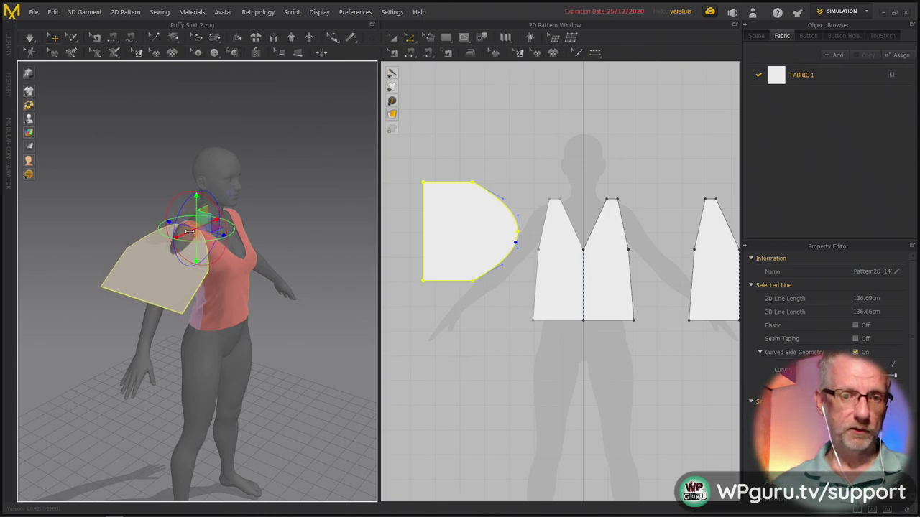
{"action": "mouse_move", "coordinate": [189, 231]}
{"action": "right_mouse_down"}
{"action": "mouse_move", "coordinate": [215, 265]}
{"action": "mouse_move", "coordinate": [119, 232]}
{"action": "mouse_move", "coordinate": [117, 220]}
{"action": "mouse_move", "coordinate": [154, 188]}
{"action": "mouse_move", "coordinate": [135, 236]}
{"action": "mouse_move", "coordinate": [143, 273]}
{"action": "mouse_move", "coordinate": [119, 304]}
{"action": "mouse_move", "coordinate": [176, 273]}
{"action": "mouse_move", "coordinate": [166, 228]}
{"action": "mouse_move", "coordinate": [194, 238]}
{"action": "right_mouse_up"}
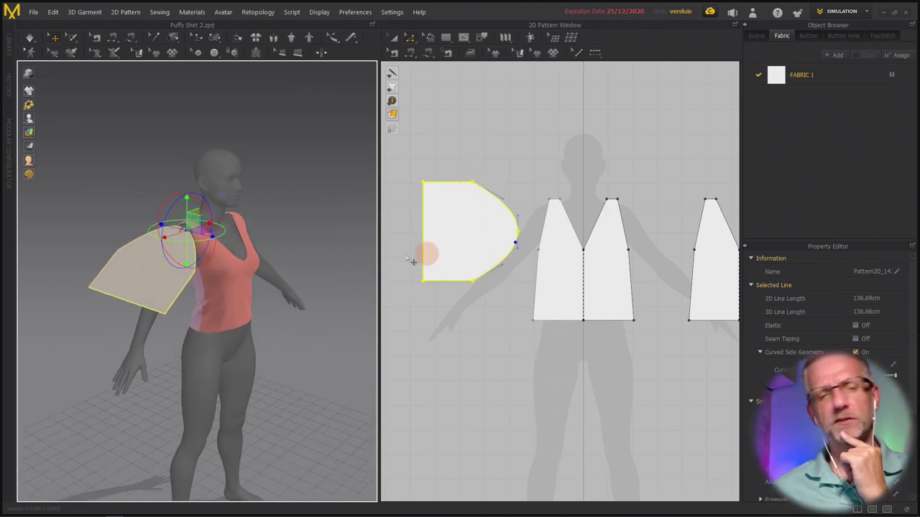
{"action": "right_click_drag", "start_coordinate": [211, 274], "coordinate": [200, 217]}
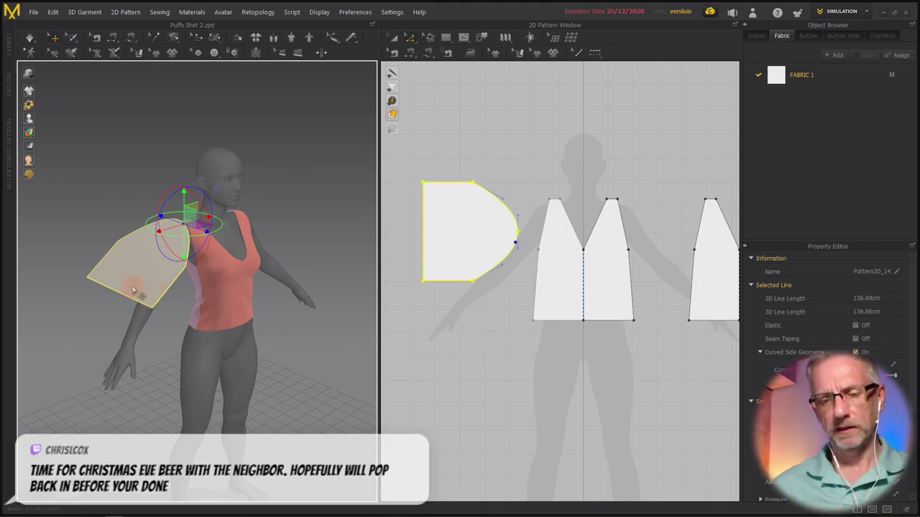
Sew the front half of the sleeve cap to the front bodice's armhole edge.
{"action": "key", "text": "t"}
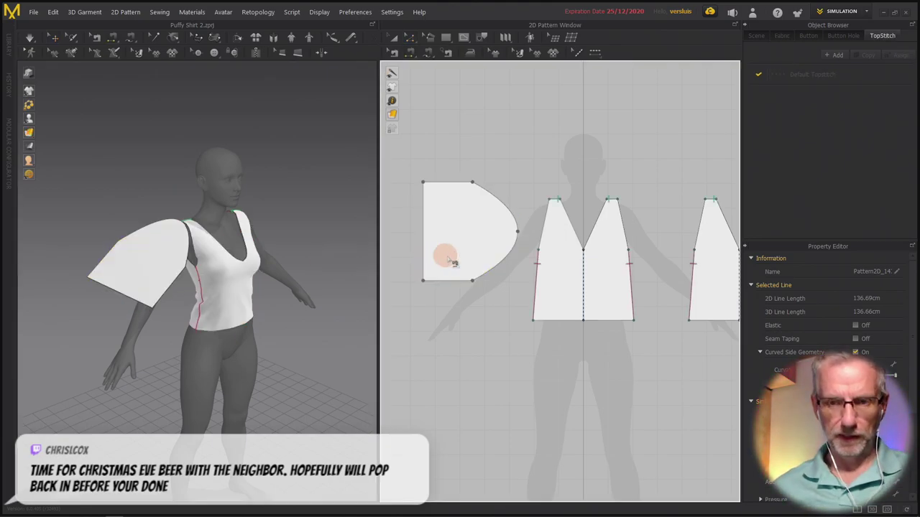
{"action": "left_click", "coordinate": [513, 249]}
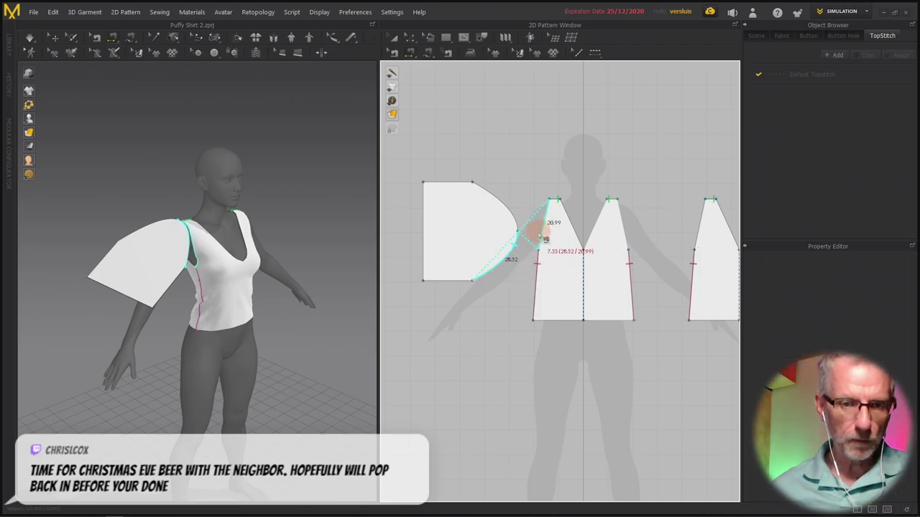
{"action": "right_click_drag", "start_coordinate": [230, 289], "coordinate": [170, 242]}
{"action": "left_click", "coordinate": [193, 202]}
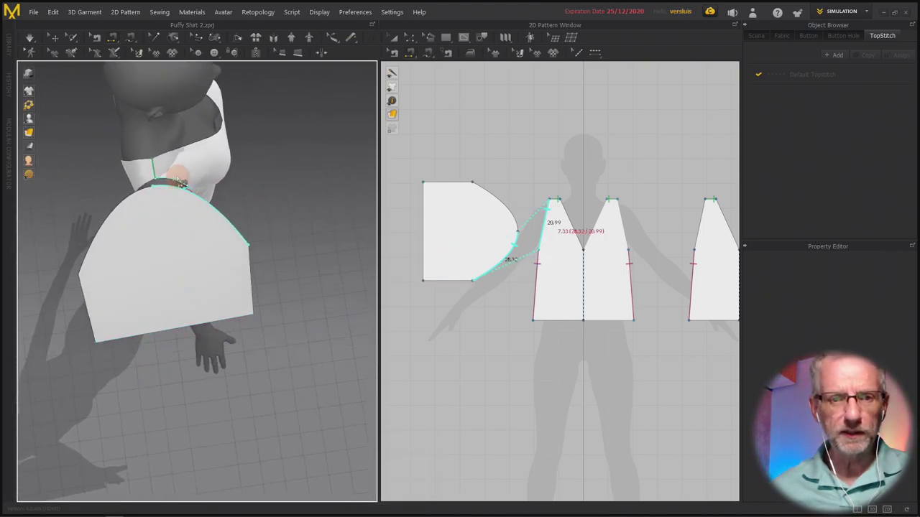
{"action": "left_click", "coordinate": [178, 184]}
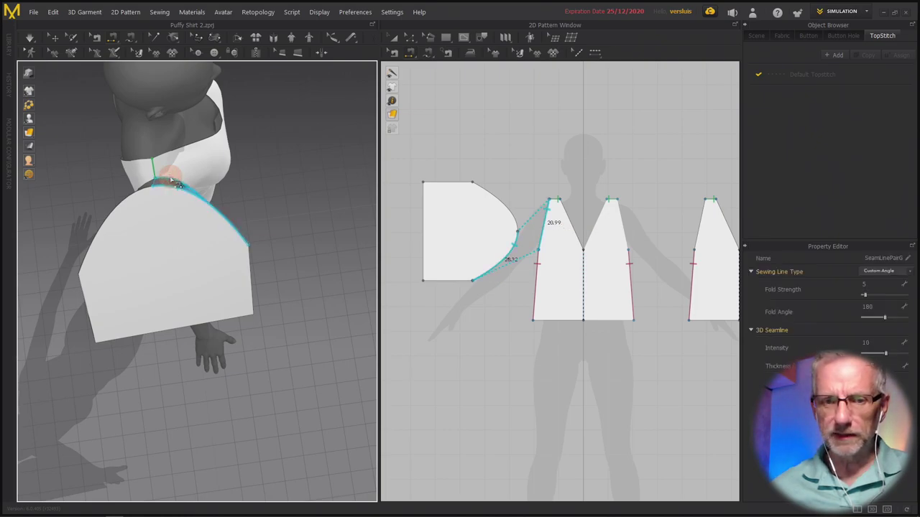
Sew the rear half of the sleeve cap to the back bodice's armhole edge.
{"action": "right_click_drag", "start_coordinate": [172, 181], "coordinate": [269, 142]}
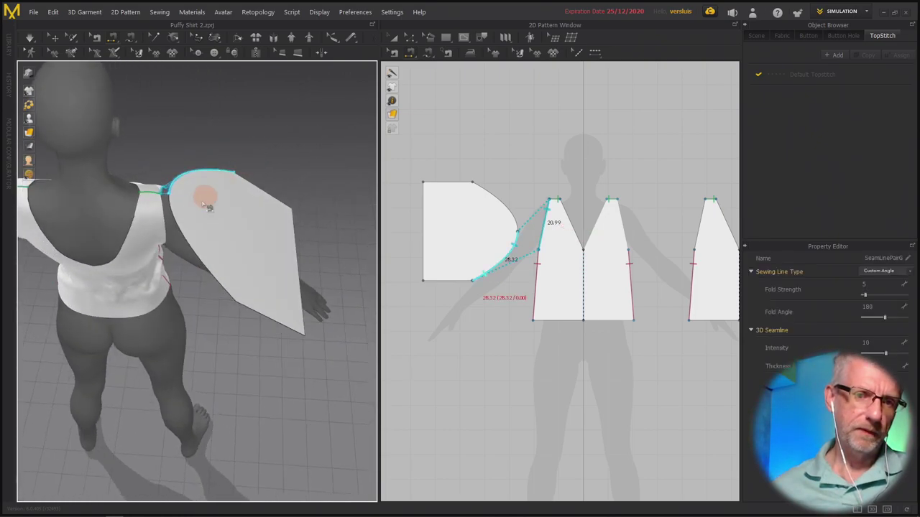
{"action": "left_click", "coordinate": [163, 223]}
{"action": "left_click", "coordinate": [169, 224]}
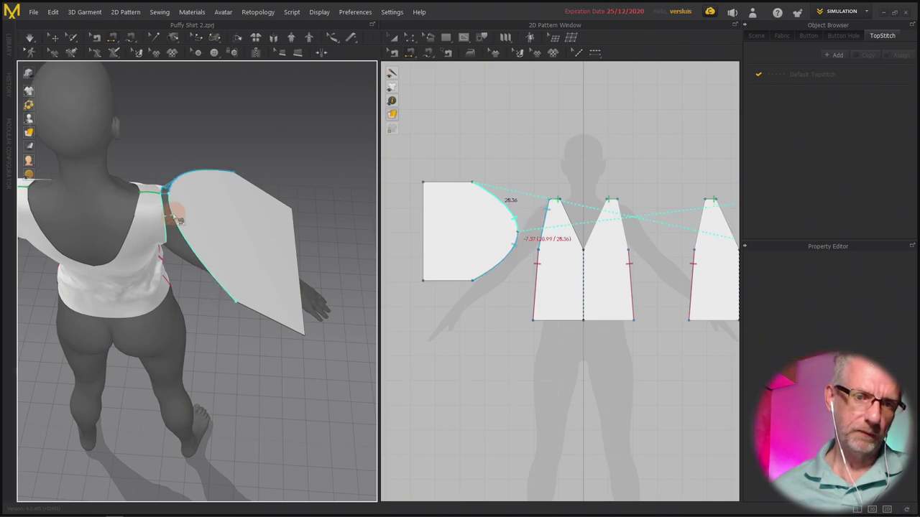
{"action": "left_click", "coordinate": [171, 210]}
Run the simulation to drape the sewn sleeve on the arm and examine its fit from the front and side.
{"action": "right_click_drag", "start_coordinate": [206, 211], "coordinate": [34, 189]}
{"action": "mouse_move", "coordinate": [108, 245]}
{"action": "left_mouse_down"}
{"action": "mouse_move", "coordinate": [133, 277]}
{"action": "mouse_move", "coordinate": [51, 322]}
{"action": "mouse_move", "coordinate": [117, 217]}
{"action": "mouse_move", "coordinate": [175, 212]}
{"action": "mouse_move", "coordinate": [166, 181]}
{"action": "mouse_move", "coordinate": [147, 231]}
{"action": "mouse_move", "coordinate": [179, 193]}
{"action": "left_mouse_up"}
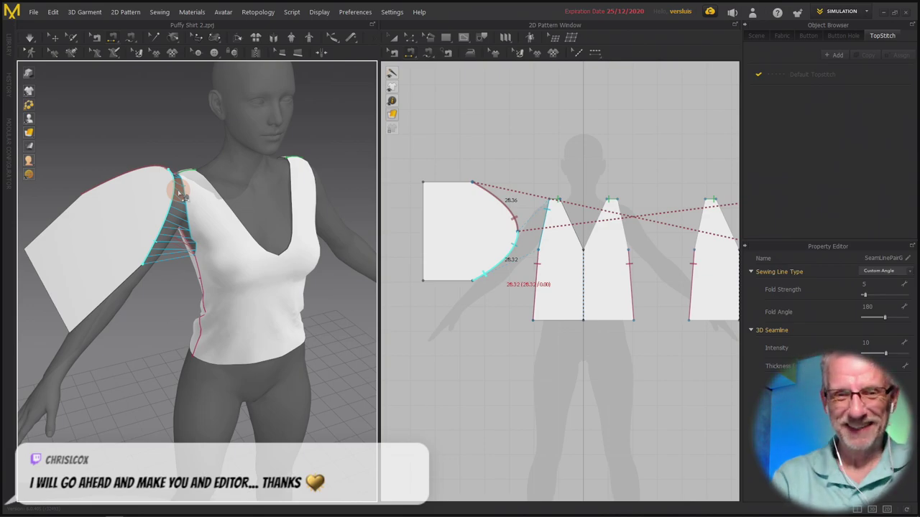
{"action": "mouse_move", "coordinate": [194, 266]}
{"action": "right_mouse_down"}
{"action": "mouse_move", "coordinate": [118, 265]}
{"action": "mouse_move", "coordinate": [117, 232]}
{"action": "mouse_move", "coordinate": [119, 260]}
{"action": "mouse_move", "coordinate": [191, 256]}
{"action": "right_mouse_up"}
{"action": "scroll", "coordinate": [156, 267], "scroll_direction": "up", "scroll_amount": 3}
{"action": "scroll", "coordinate": [158, 267], "scroll_direction": "down", "scroll_amount": 6}
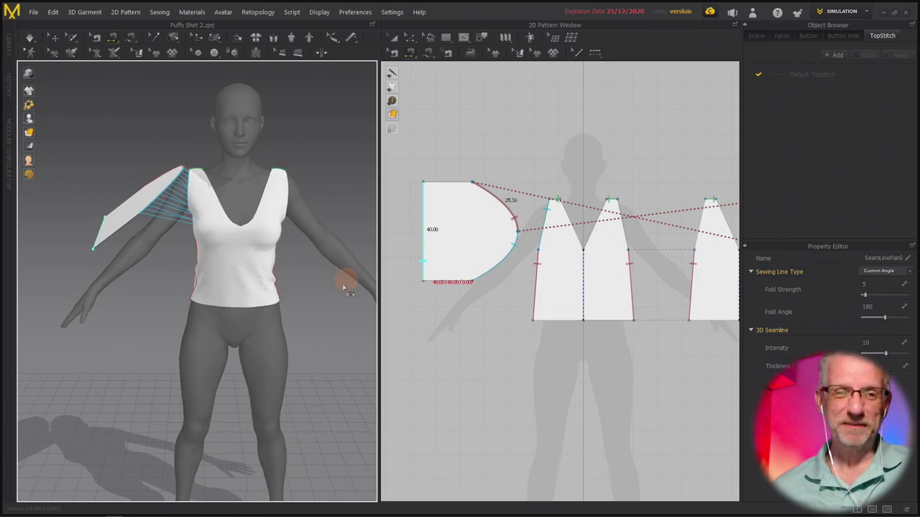
{"action": "left_click", "coordinate": [352, 306]}
{"action": "key", "text": "space"}
{"action": "right_click_drag", "start_coordinate": [223, 312], "coordinate": [205, 365]}
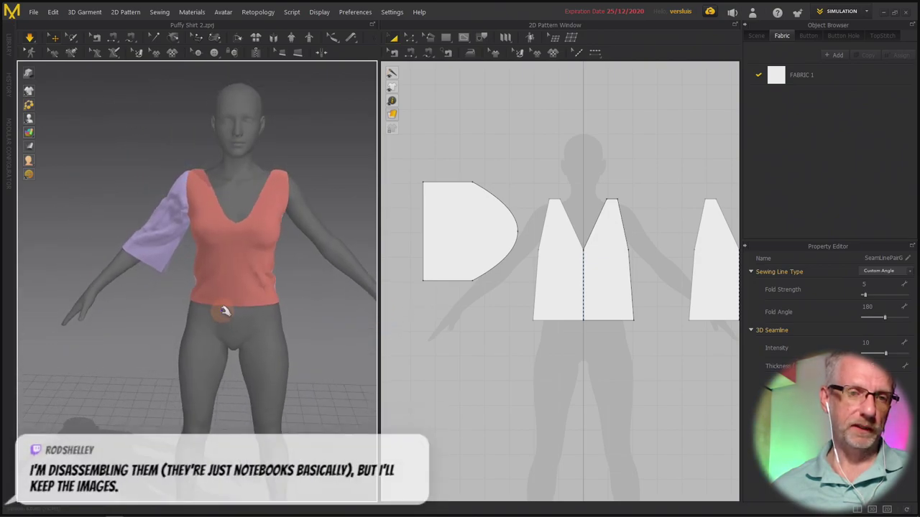
{"action": "scroll", "coordinate": [225, 316], "scroll_direction": "up", "scroll_amount": 3}
{"action": "scroll", "coordinate": [225, 316], "scroll_direction": "up", "scroll_amount": 2}
{"action": "right_click_drag", "start_coordinate": [213, 268], "coordinate": [191, 288]}
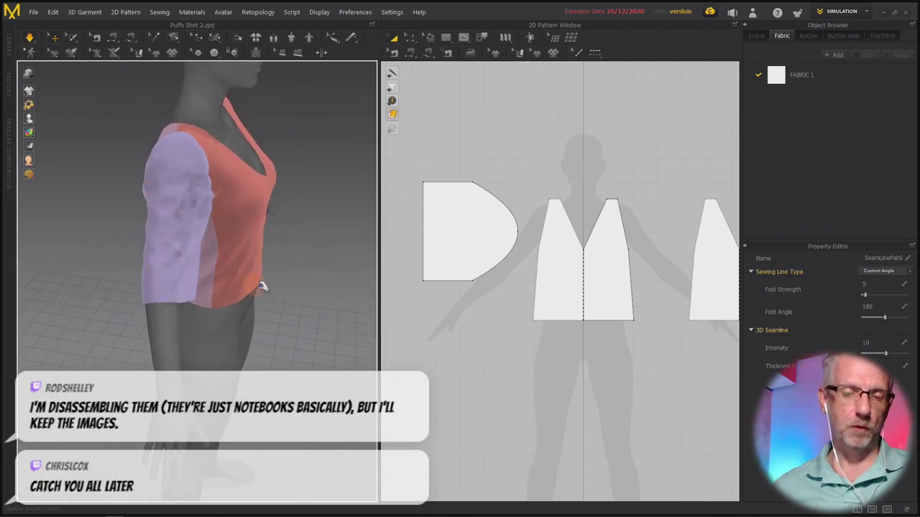
{"action": "right_click_drag", "start_coordinate": [257, 287], "coordinate": [191, 287]}
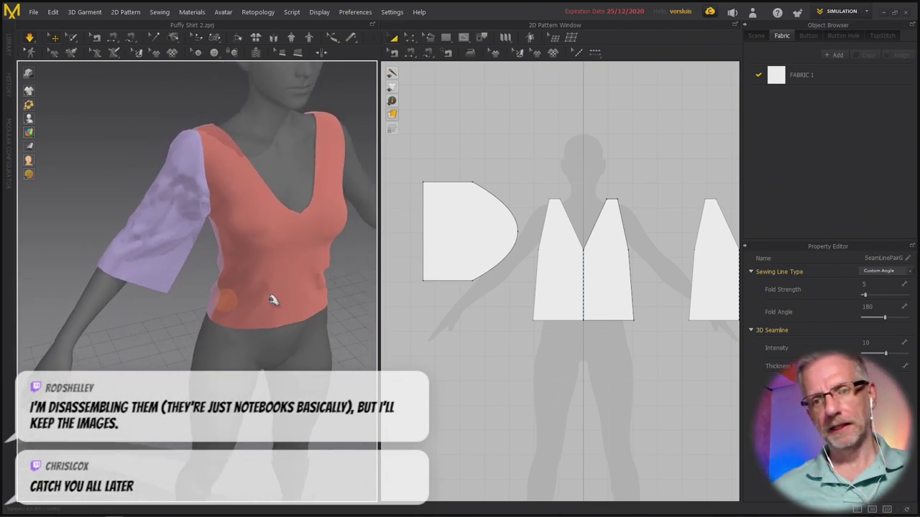
Scale the sleeve pattern to 130% in width and height.
{"action": "left_click", "coordinate": [452, 244]}
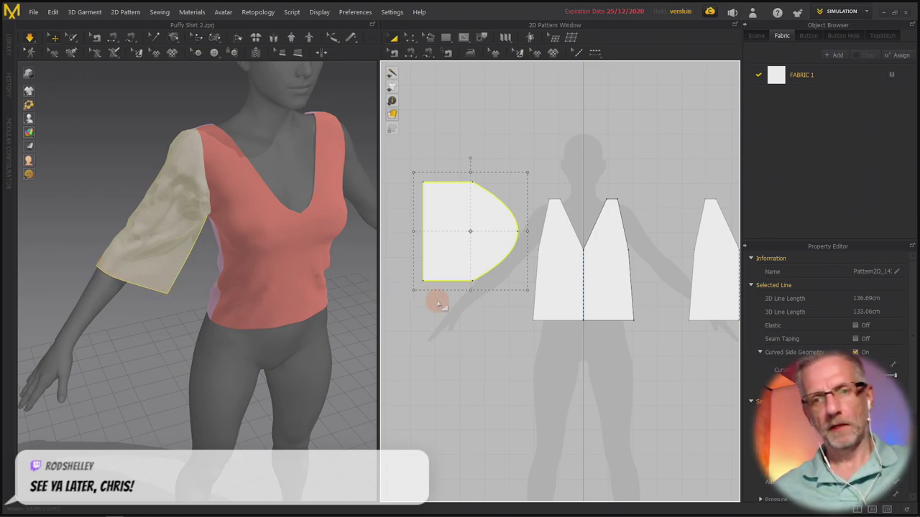
{"action": "left_click_drag", "start_coordinate": [410, 288], "coordinate": [399, 305]}
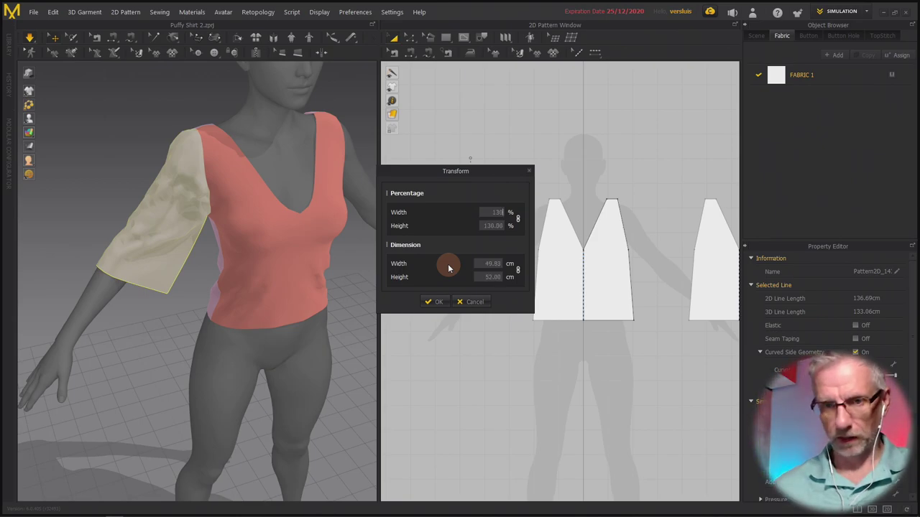
{"action": "key", "text": "Return"}
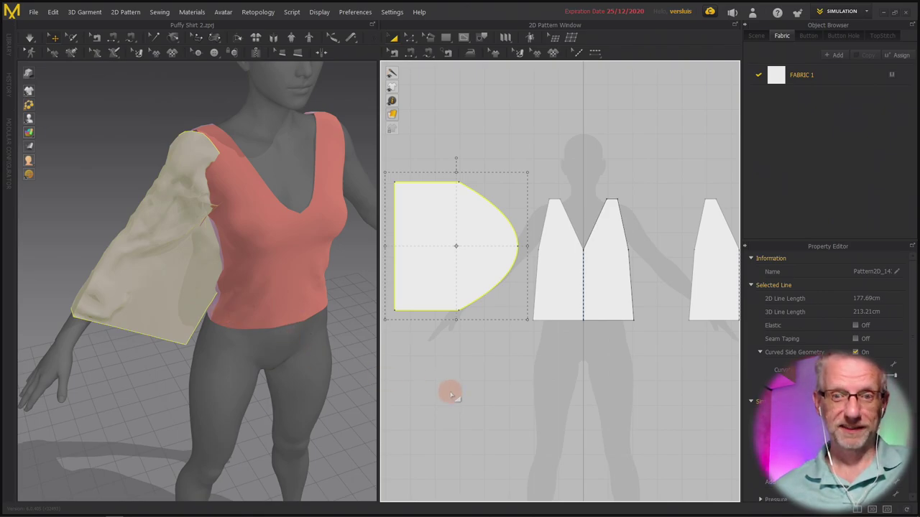
Shorten the sleeve pattern by moving its straight hem edge about 20 cm toward the sleeve cap.
{"action": "middle_click_drag", "start_coordinate": [451, 394], "coordinate": [546, 398]}
{"action": "scroll", "coordinate": [546, 399], "scroll_direction": "up", "scroll_amount": 3}
{"action": "scroll", "coordinate": [548, 401], "scroll_direction": "down", "scroll_amount": 3}
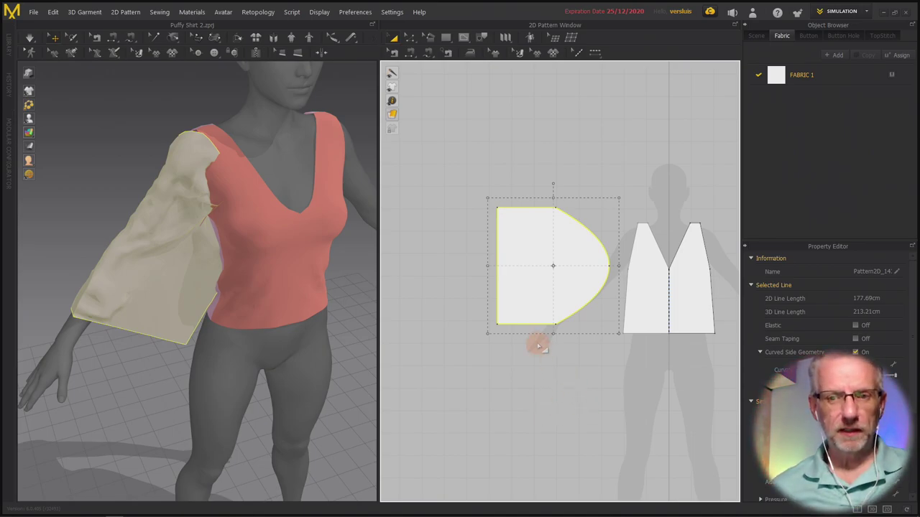
{"action": "left_click", "coordinate": [462, 353]}
{"action": "left_click", "coordinate": [497, 305]}
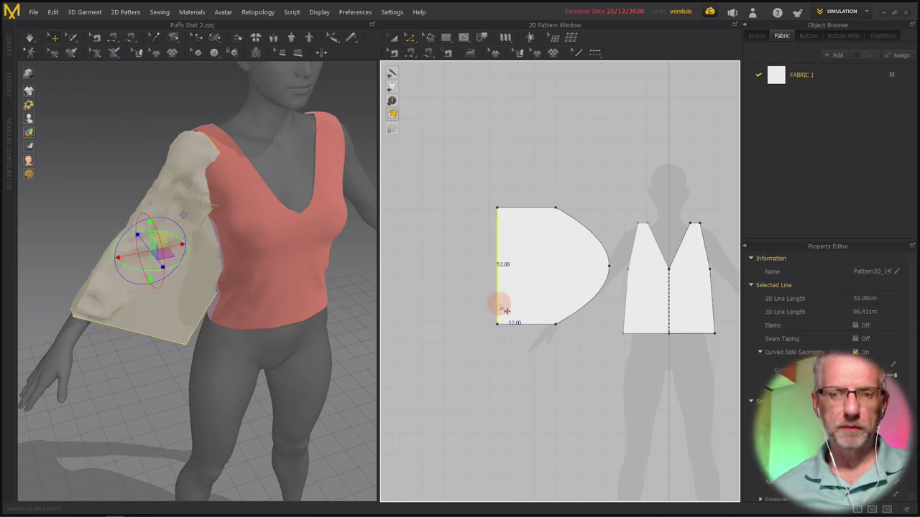
{"action": "left_click_drag", "start_coordinate": [505, 311], "coordinate": [554, 307]}
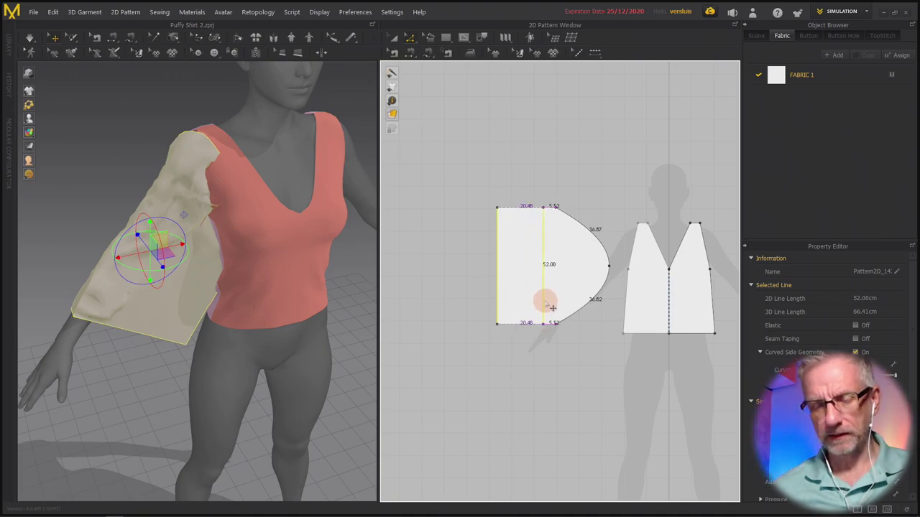
{"action": "right_click", "coordinate": [553, 307]}
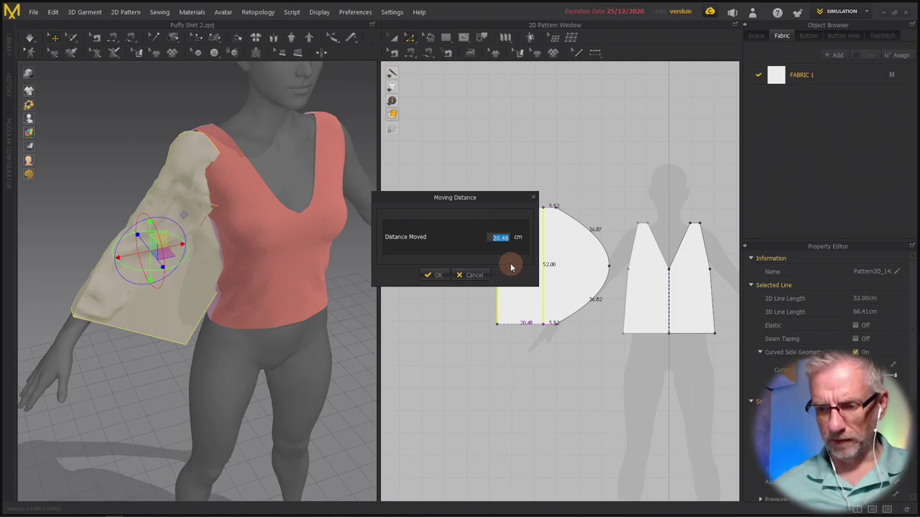
{"action": "key", "text": "Escape"}
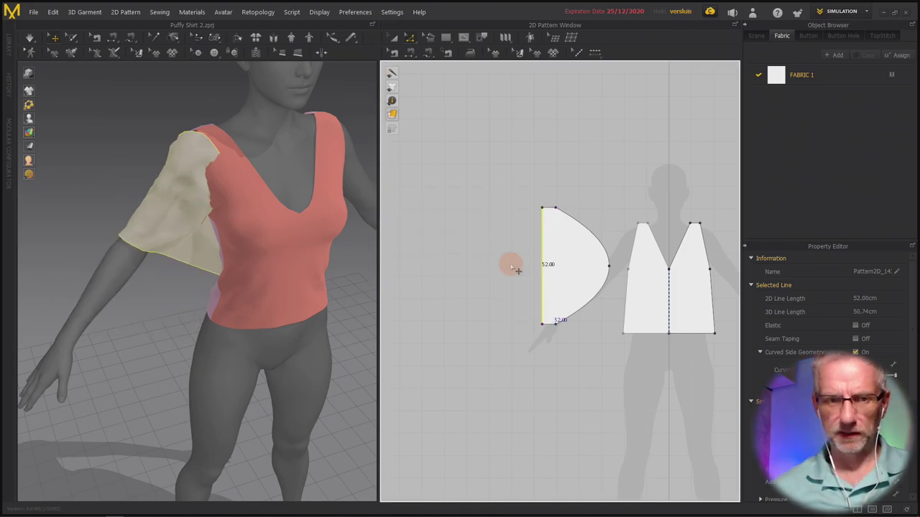
Simulate the shortened sleeve, tug the fabric into place on the arm, and view its drape from the side.
{"action": "right_click_drag", "start_coordinate": [207, 267], "coordinate": [165, 262]}
{"action": "key", "text": "space"}
{"action": "mouse_move", "coordinate": [179, 263]}
{"action": "left_mouse_down"}
{"action": "mouse_move", "coordinate": [179, 236]}
{"action": "mouse_move", "coordinate": [179, 246]}
{"action": "left_mouse_up"}
{"action": "right_click_drag", "start_coordinate": [179, 245], "coordinate": [194, 165]}
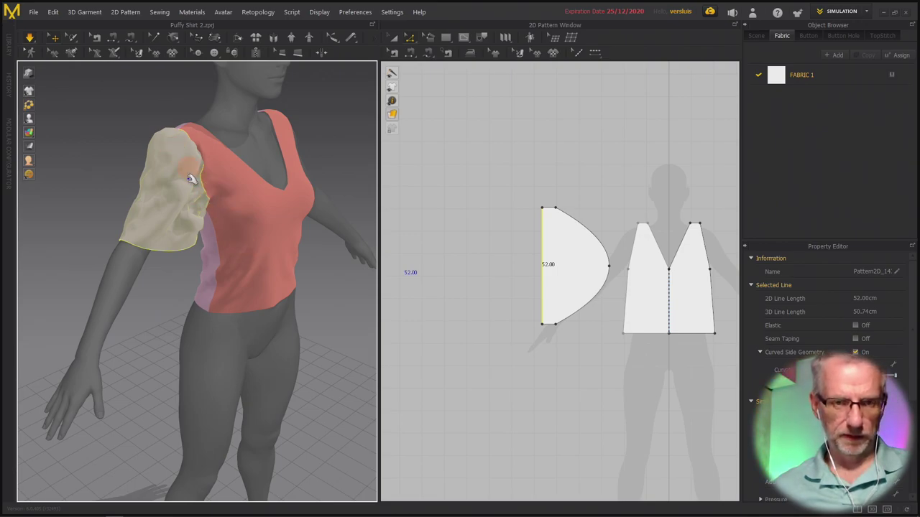
Scale the sleeve pattern to about 120% in width and height, giving a 62.4 cm hem, and simulate its drape.
{"action": "left_click", "coordinate": [450, 309]}
{"action": "right_click", "coordinate": [448, 307]}
{"action": "left_click", "coordinate": [471, 244]}
{"action": "key", "text": "a"}
{"action": "left_click", "coordinate": [559, 252]}
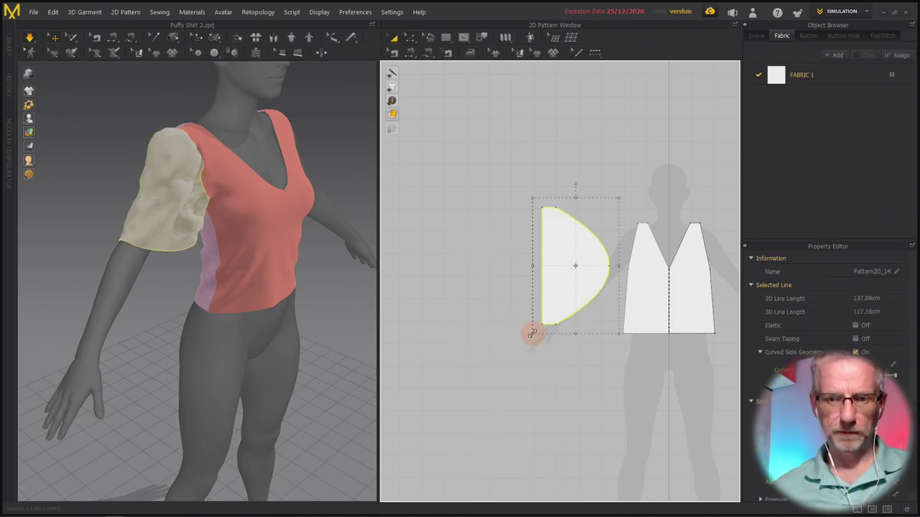
{"action": "right_click_drag", "start_coordinate": [532, 333], "coordinate": [524, 342]}
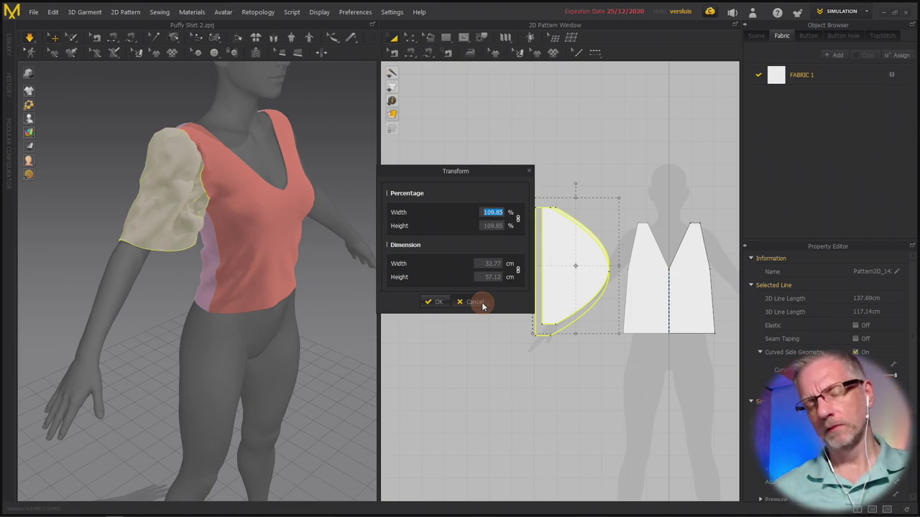
{"action": "left_click", "coordinate": [481, 304]}
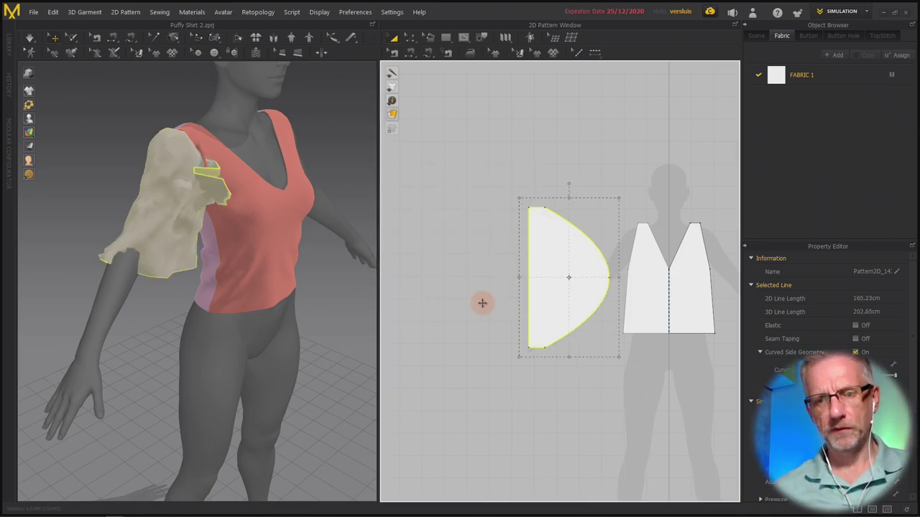
{"action": "key", "text": "space"}
{"action": "right_click_drag", "start_coordinate": [224, 262], "coordinate": [160, 262]}
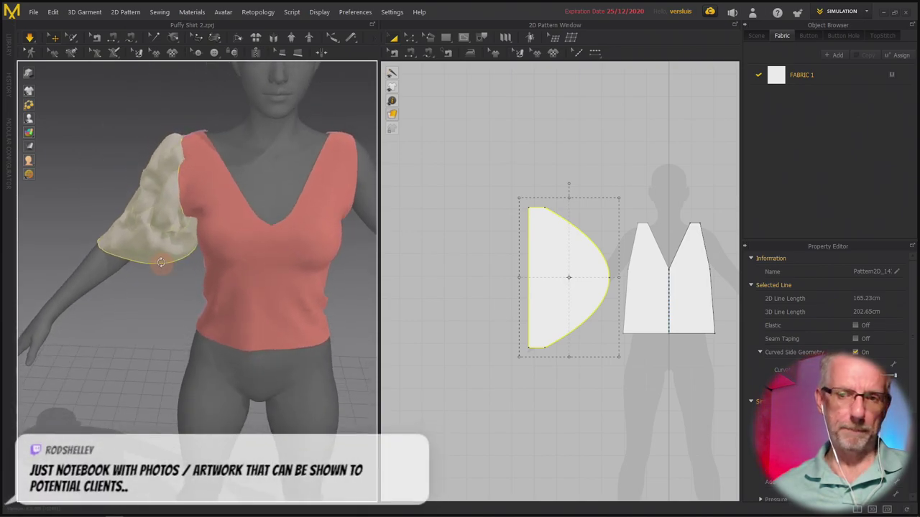
Curve the sleeve's straight hem edge inward into an arc about 79.5 cm long, and drape the crescent-shaped sleeve.
{"action": "left_click", "coordinate": [470, 314]}
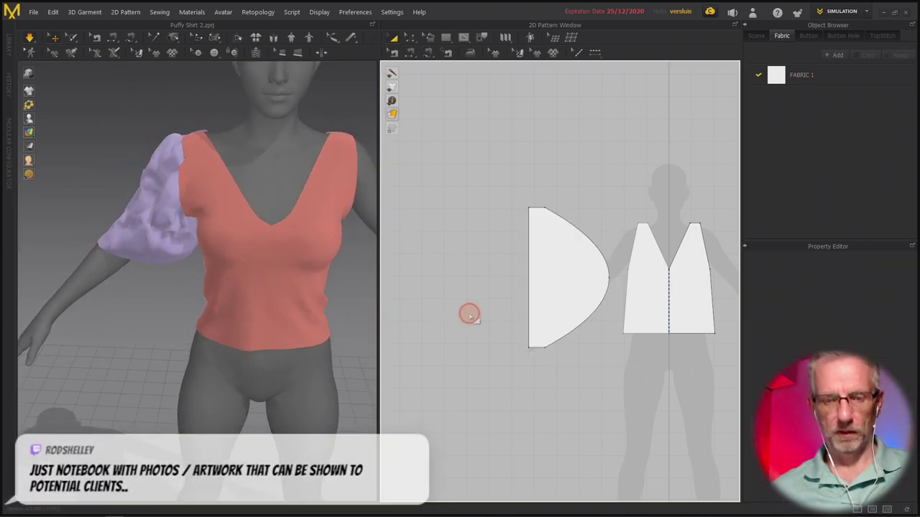
{"action": "left_click", "coordinate": [533, 280]}
{"action": "left_click_drag", "start_coordinate": [536, 281], "coordinate": [574, 282]}
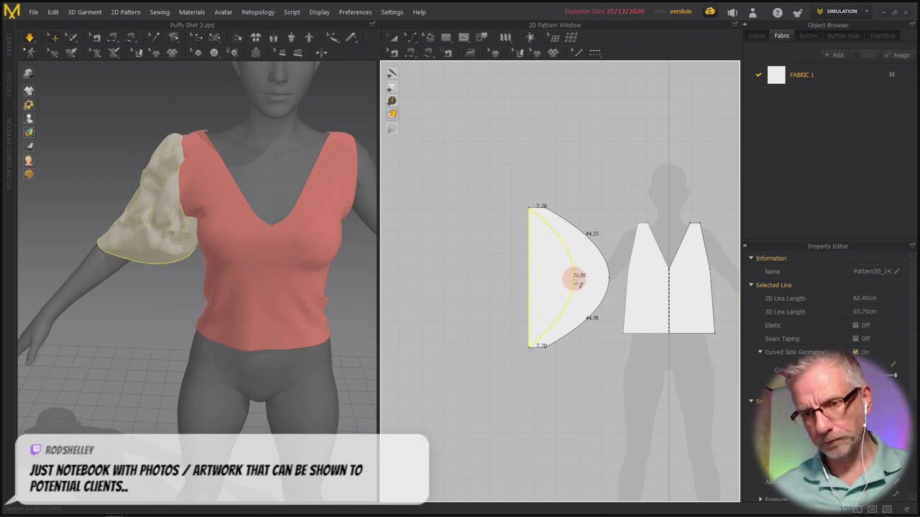
{"action": "left_click_drag", "start_coordinate": [579, 283], "coordinate": [579, 278]}
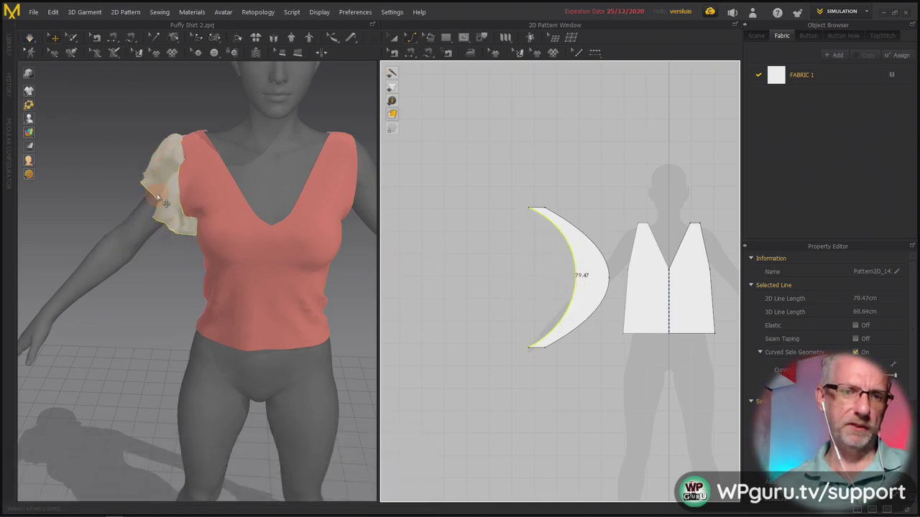
{"action": "right_click_drag", "start_coordinate": [175, 257], "coordinate": [150, 128]}
{"action": "scroll", "coordinate": [188, 245], "scroll_direction": "up", "scroll_amount": 3}
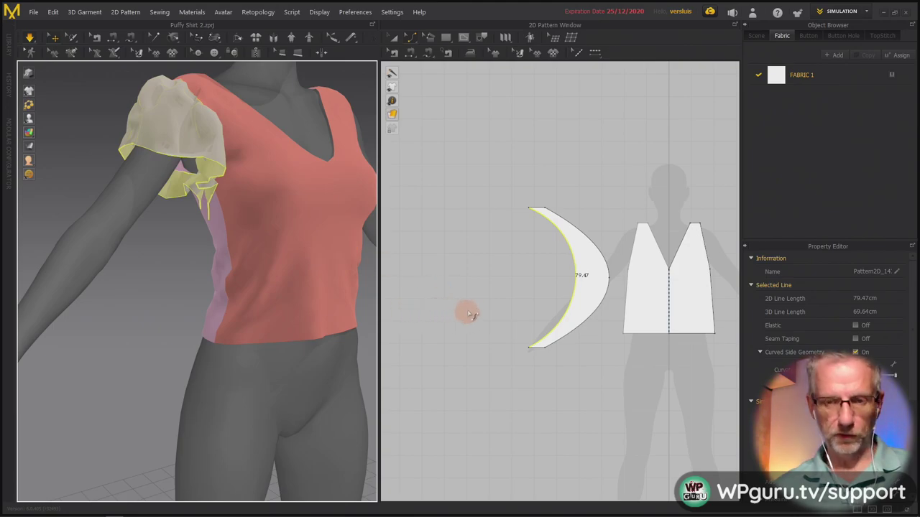
Sew the two short underarm edges at the ends of the sleeve pattern together.
{"action": "key", "text": "t"}
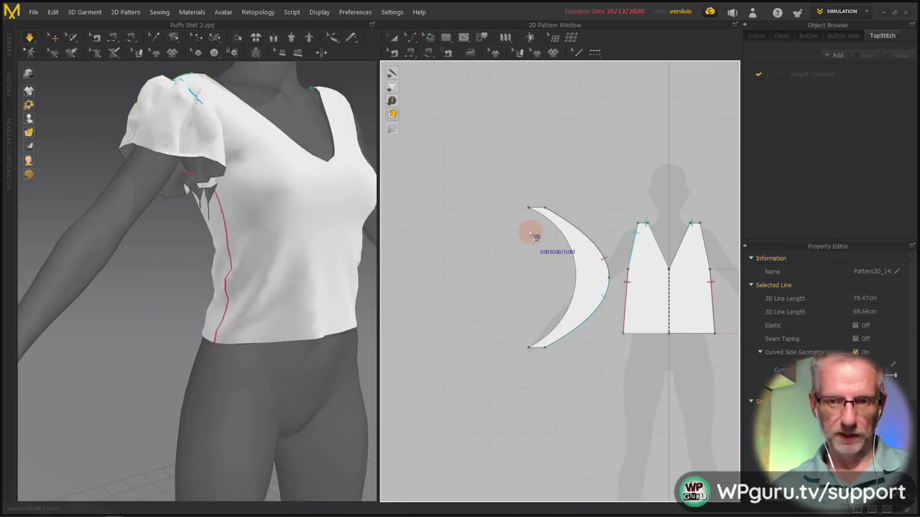
{"action": "left_click", "coordinate": [532, 207]}
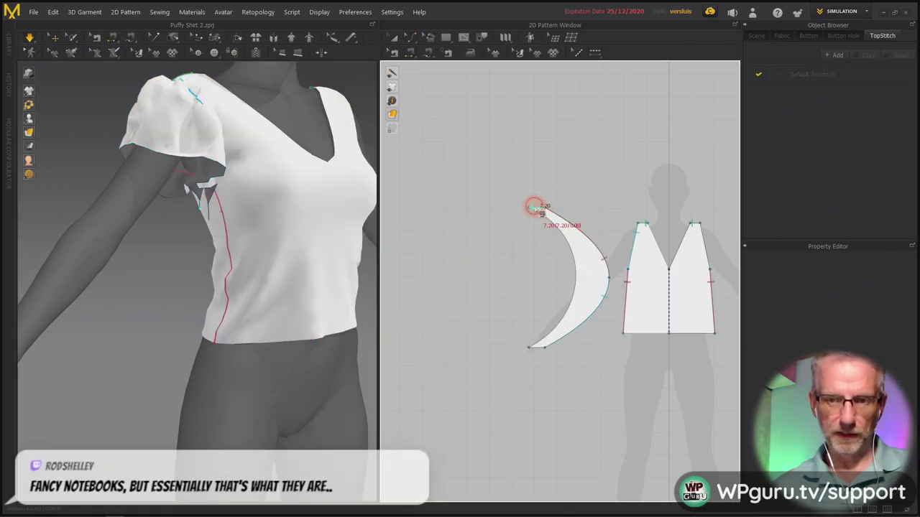
{"action": "left_click", "coordinate": [531, 348]}
{"action": "left_click", "coordinate": [267, 314]}
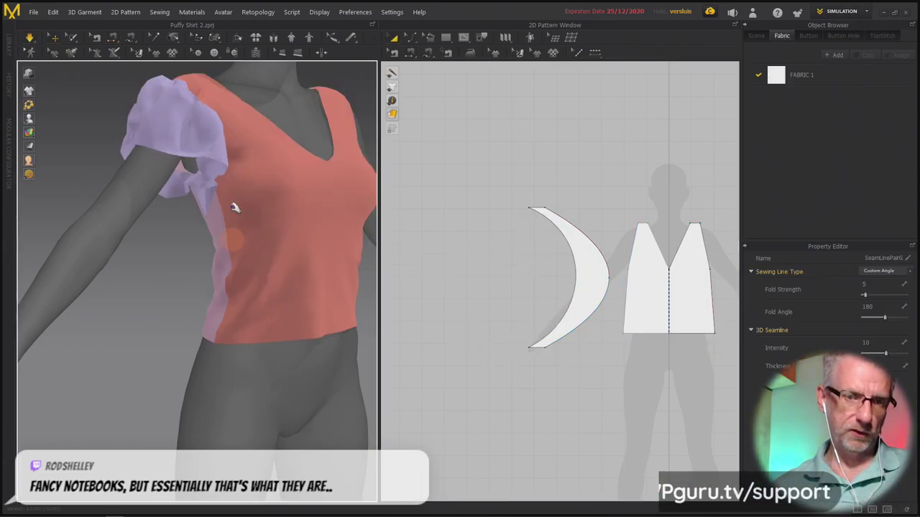
Examine how the closed sleeve drapes around the upper arm and underarm from several angles.
{"action": "right_click_drag", "start_coordinate": [201, 209], "coordinate": [189, 173]}
{"action": "left_click", "coordinate": [205, 146]}
{"action": "right_click_drag", "start_coordinate": [144, 117], "coordinate": [185, 148]}
{"action": "scroll", "coordinate": [150, 136], "scroll_direction": "up", "scroll_amount": 3}
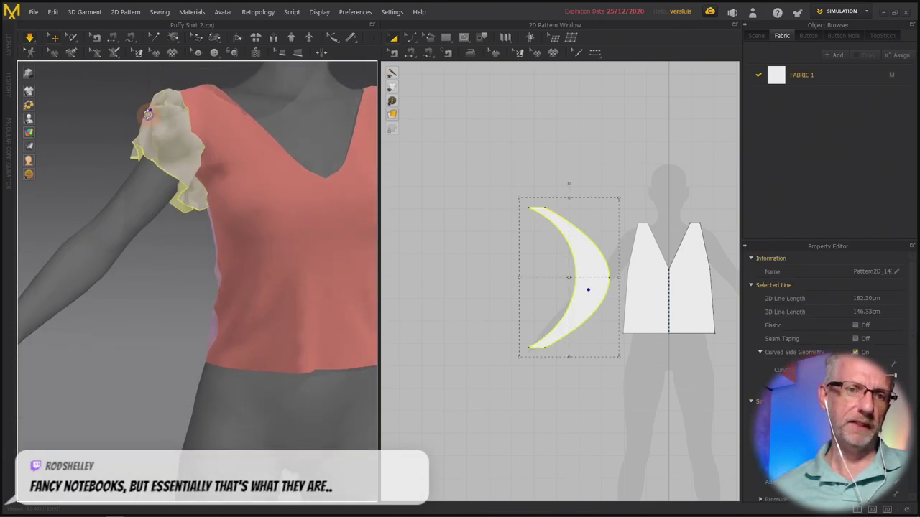
{"action": "right_click_drag", "start_coordinate": [148, 114], "coordinate": [146, 101]}
{"action": "right_click_drag", "start_coordinate": [148, 144], "coordinate": [98, 127]}
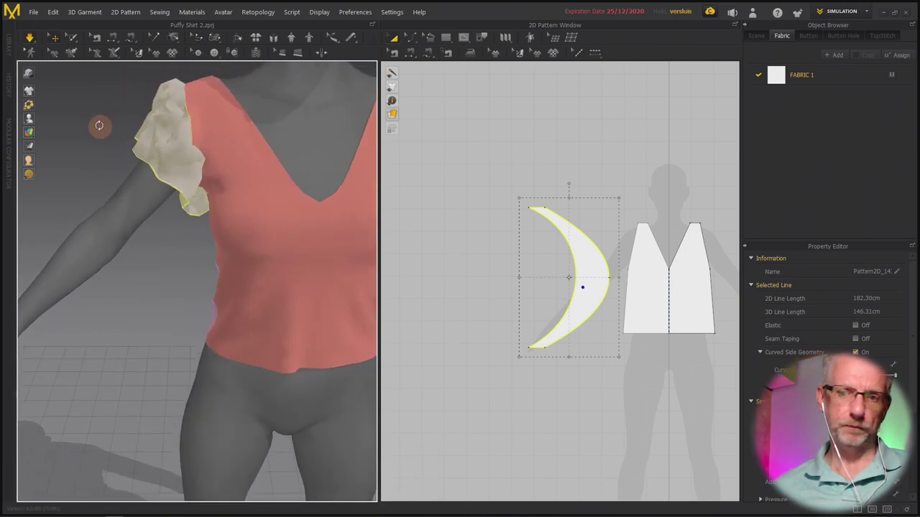
Move the sleeve's curved hem edge outward by 2 cm, check the new drape from the side, and stop the simulation.
{"action": "left_click", "coordinate": [483, 300]}
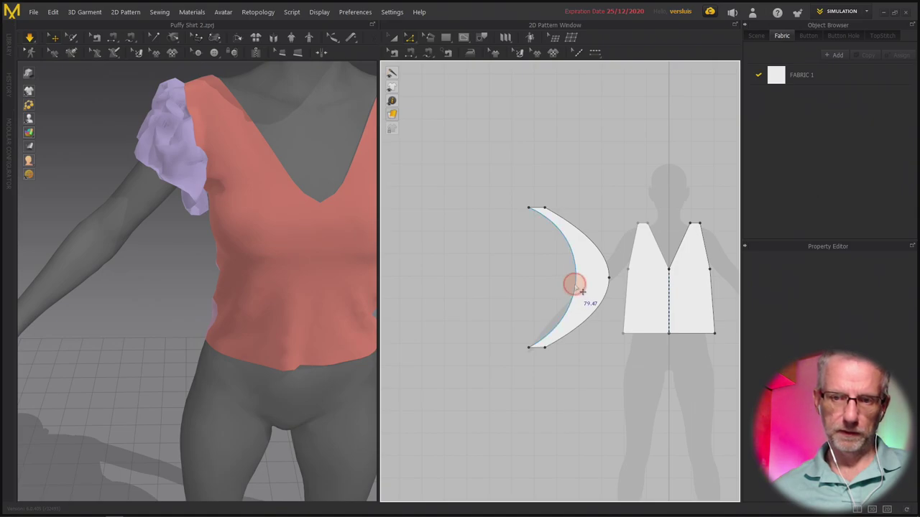
{"action": "left_click", "coordinate": [574, 287]}
{"action": "right_click_drag", "start_coordinate": [575, 288], "coordinate": [568, 286]}
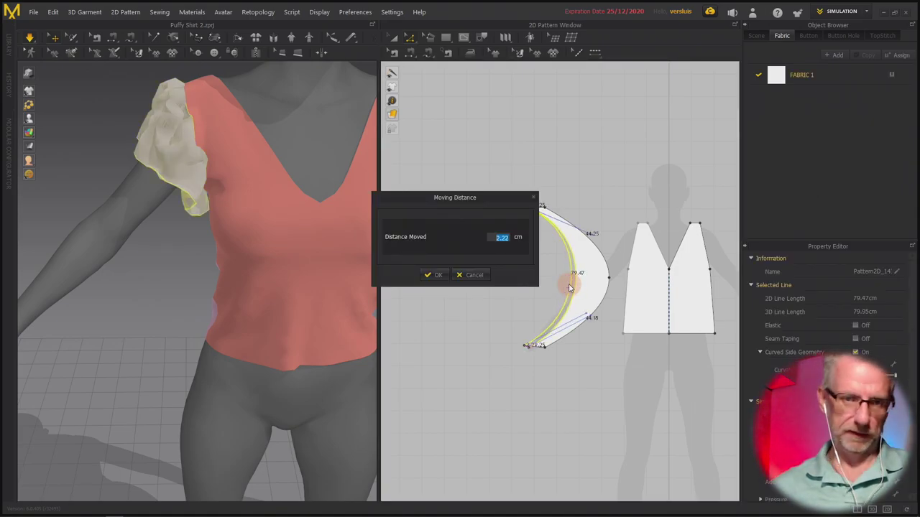
{"action": "type", "text": "2"}
{"action": "key", "text": "Return"}
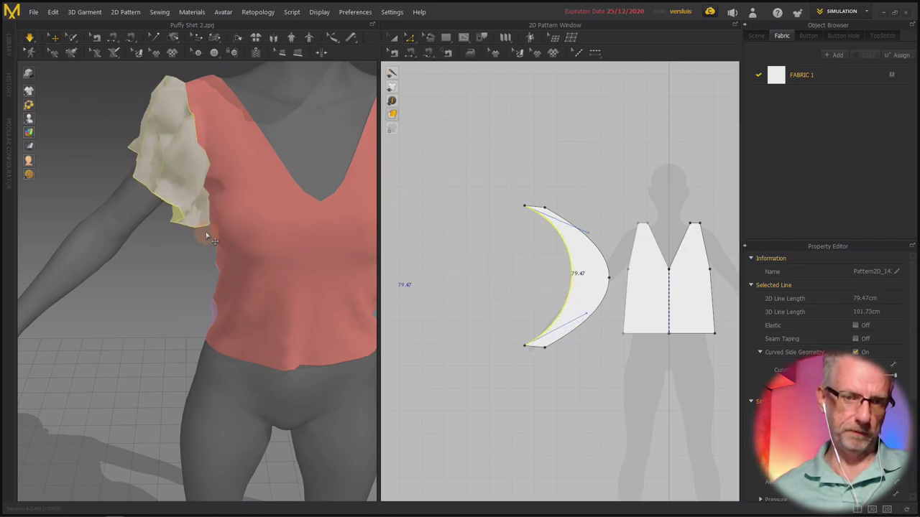
{"action": "mouse_move", "coordinate": [166, 240]}
{"action": "right_mouse_down"}
{"action": "mouse_move", "coordinate": [127, 222]}
{"action": "mouse_move", "coordinate": [220, 263]}
{"action": "mouse_move", "coordinate": [136, 213]}
{"action": "mouse_move", "coordinate": [200, 210]}
{"action": "mouse_move", "coordinate": [257, 234]}
{"action": "mouse_move", "coordinate": [173, 233]}
{"action": "right_mouse_up"}
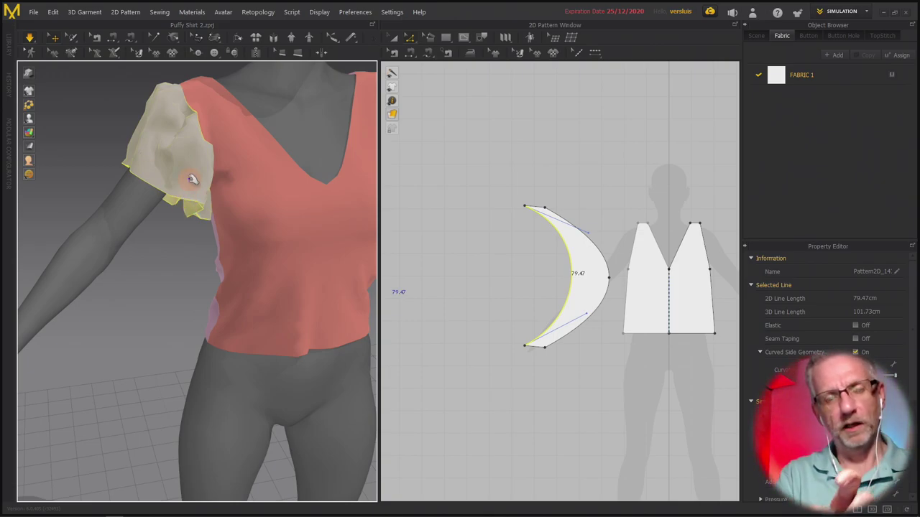
{"action": "right_click_drag", "start_coordinate": [86, 205], "coordinate": [164, 153]}
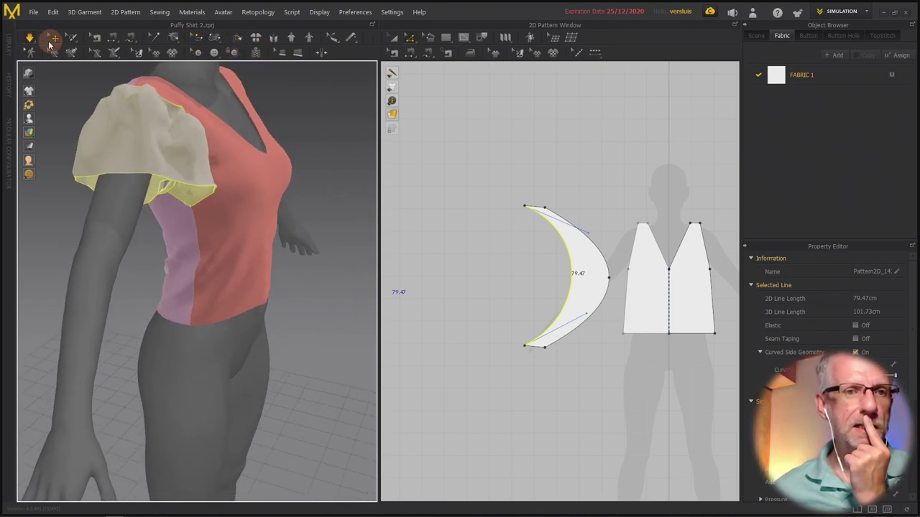
{"action": "left_click", "coordinate": [266, 86]}
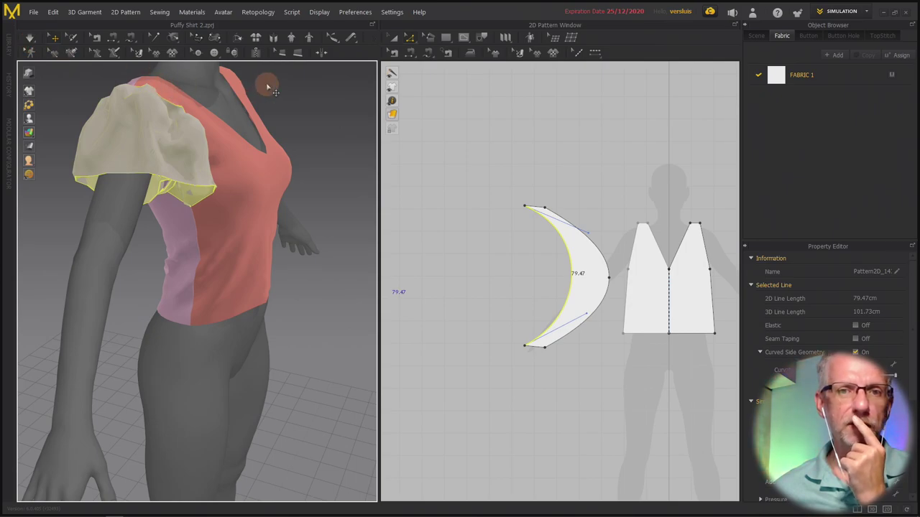
{"action": "left_click", "coordinate": [238, 38]}
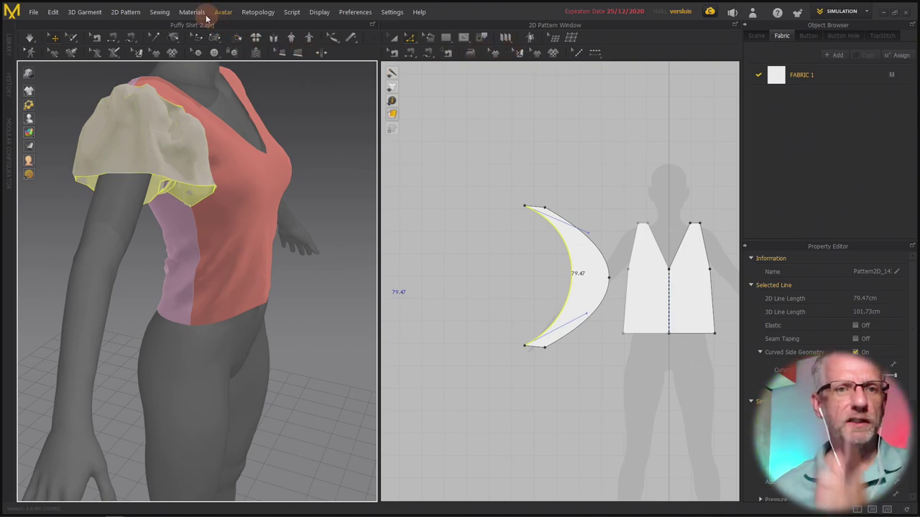
{"action": "left_click", "coordinate": [319, 12]}
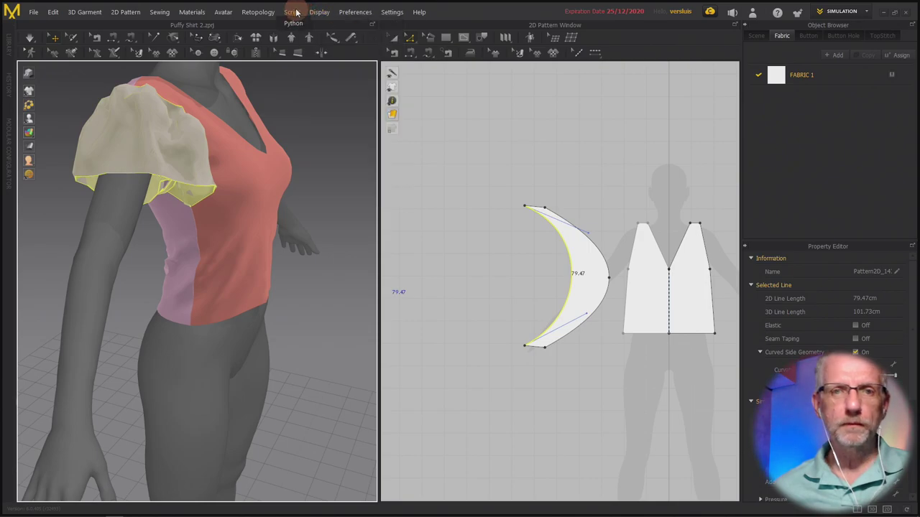
{"action": "mouse_move", "coordinate": [225, 12]}
{"action": "mouse_move", "coordinate": [197, 14]}
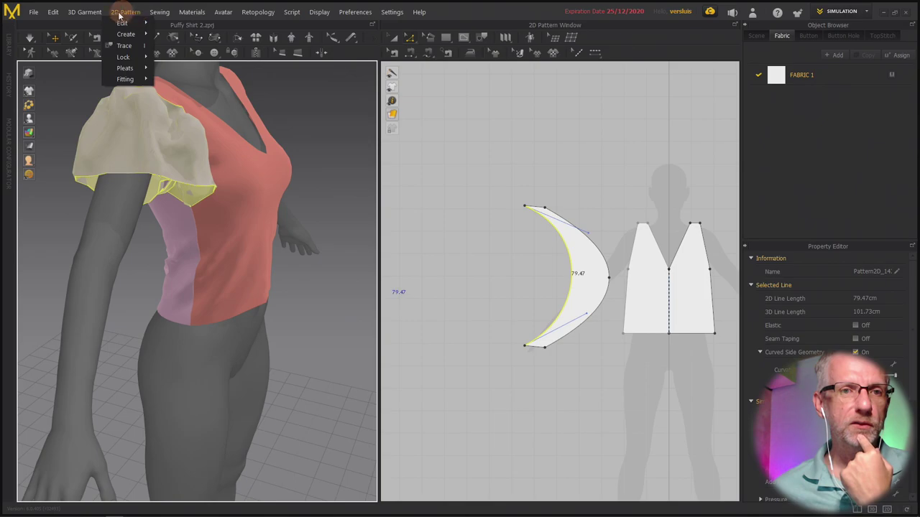
{"action": "mouse_move", "coordinate": [96, 15]}
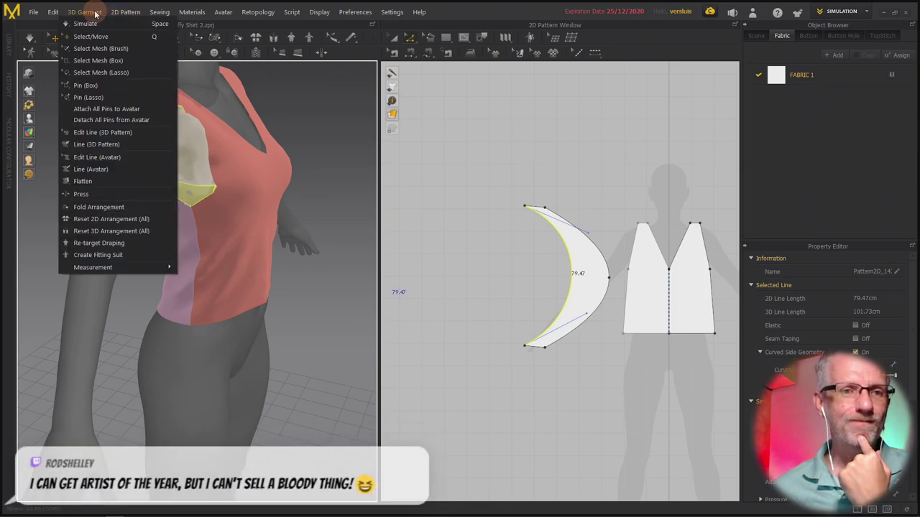
{"action": "mouse_move", "coordinate": [190, 14]}
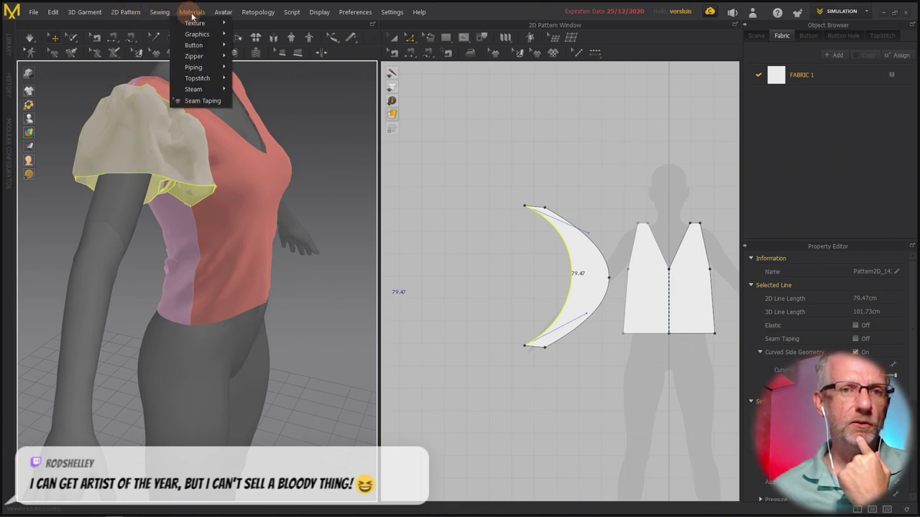
{"action": "mouse_move", "coordinate": [222, 12]}
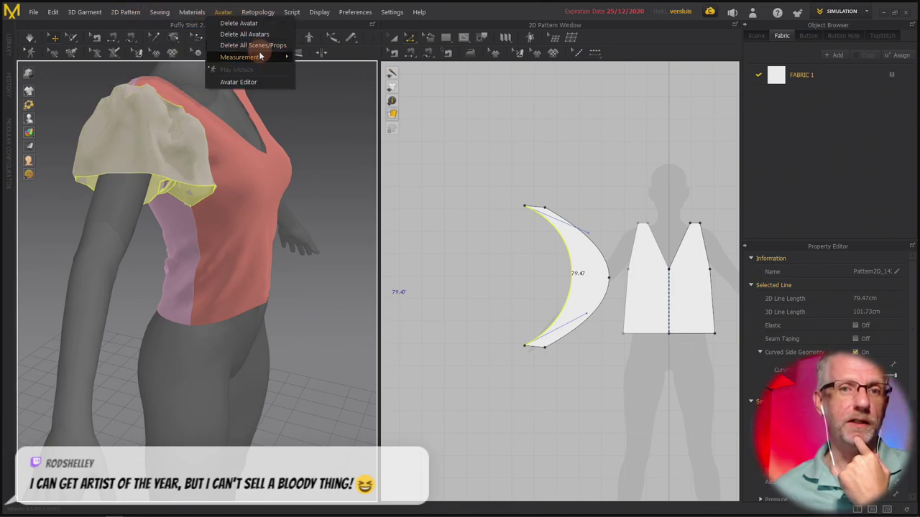
{"action": "mouse_move", "coordinate": [261, 57]}
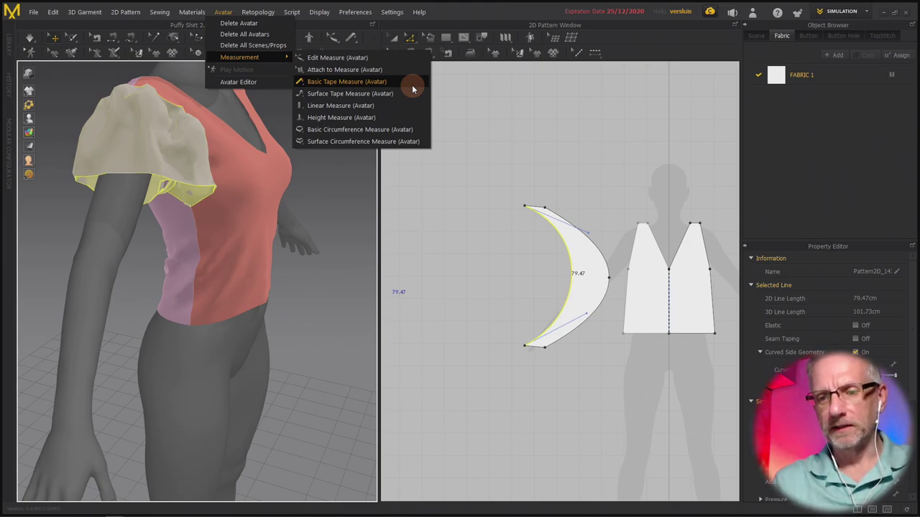
{"action": "left_click", "coordinate": [412, 85]}
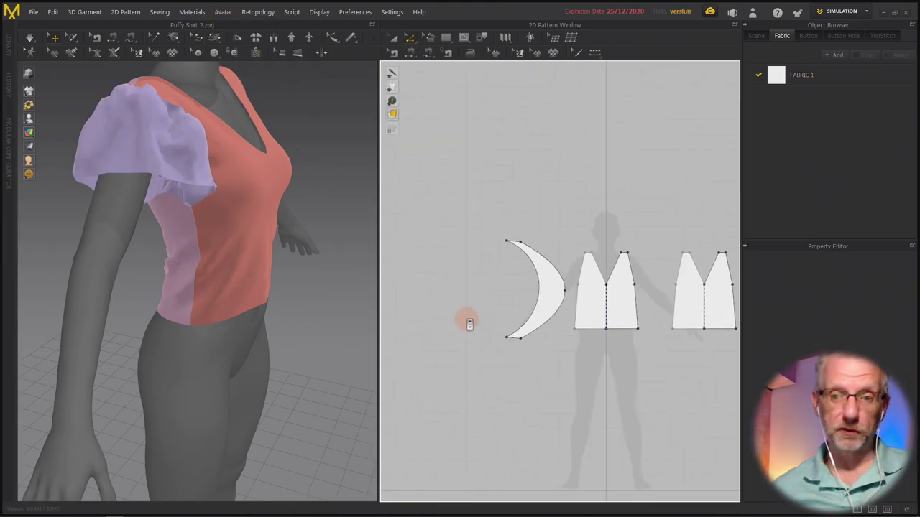
Check the lengths of the two short underarm edges at the ends of the crescent-shaped sleeve pattern.
{"action": "scroll", "coordinate": [469, 324], "scroll_direction": "up", "scroll_amount": 3}
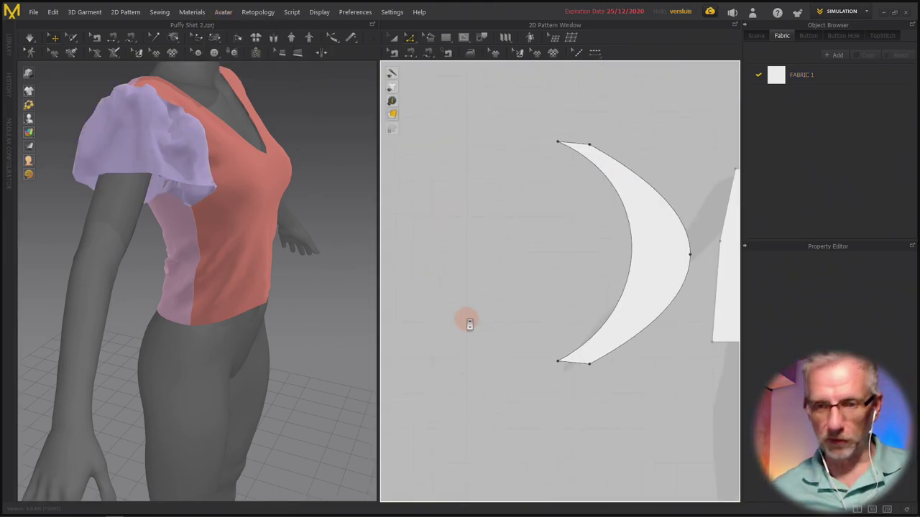
{"action": "left_click", "coordinate": [579, 364]}
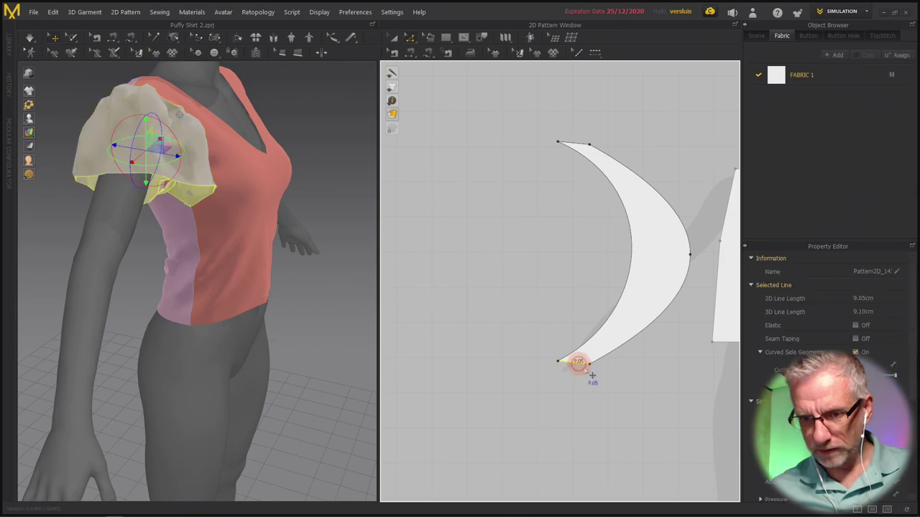
{"action": "left_click", "coordinate": [577, 145]}
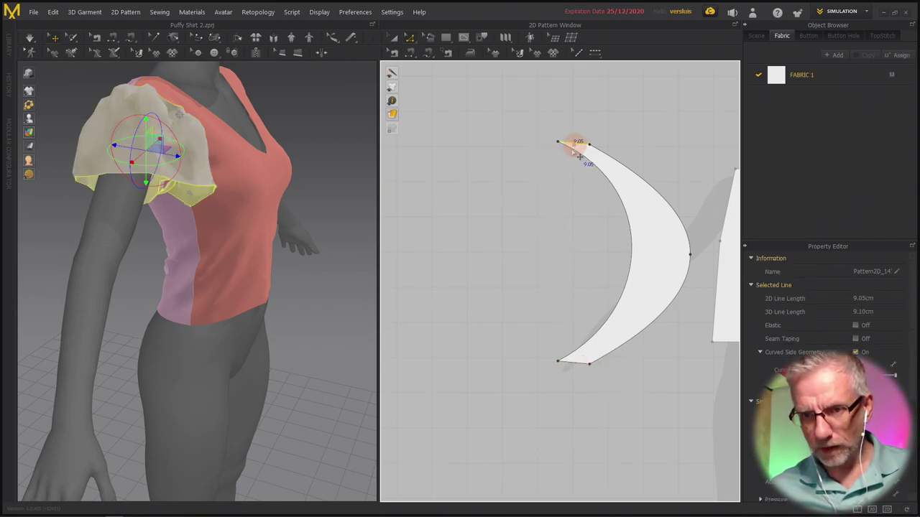
{"action": "left_click", "coordinate": [579, 363]}
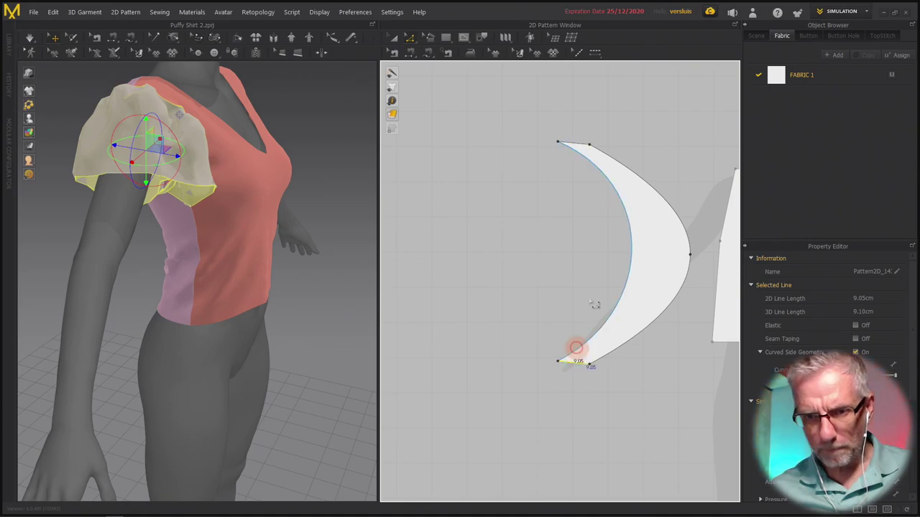
{"action": "left_click_drag", "start_coordinate": [537, 134], "coordinate": [567, 392]}
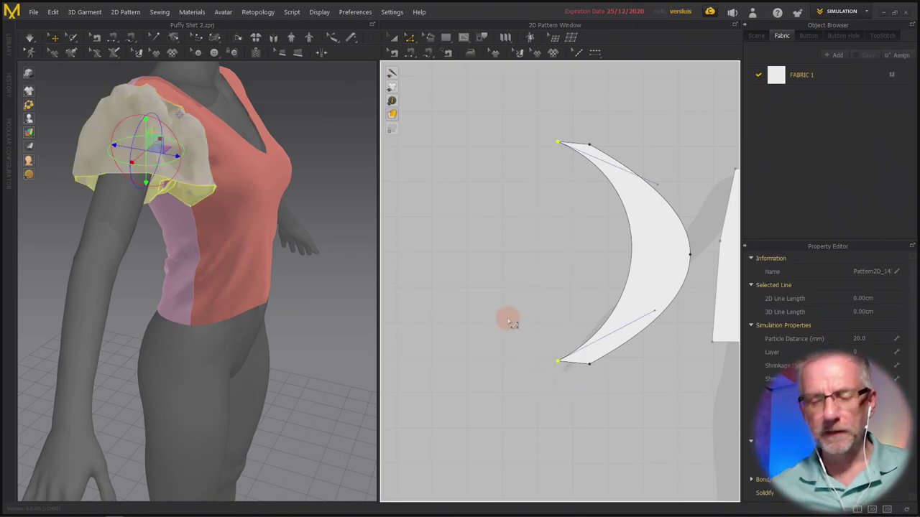
{"action": "left_click", "coordinate": [496, 289]}
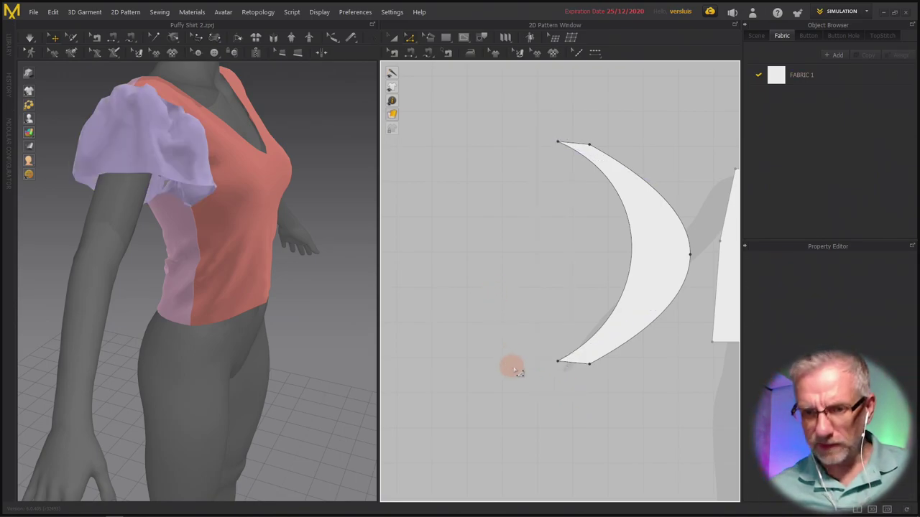
Try to reposition the outer corner points at both ends of the sleeve's inner curve, and undo the moves.
{"action": "left_click", "coordinate": [567, 368]}
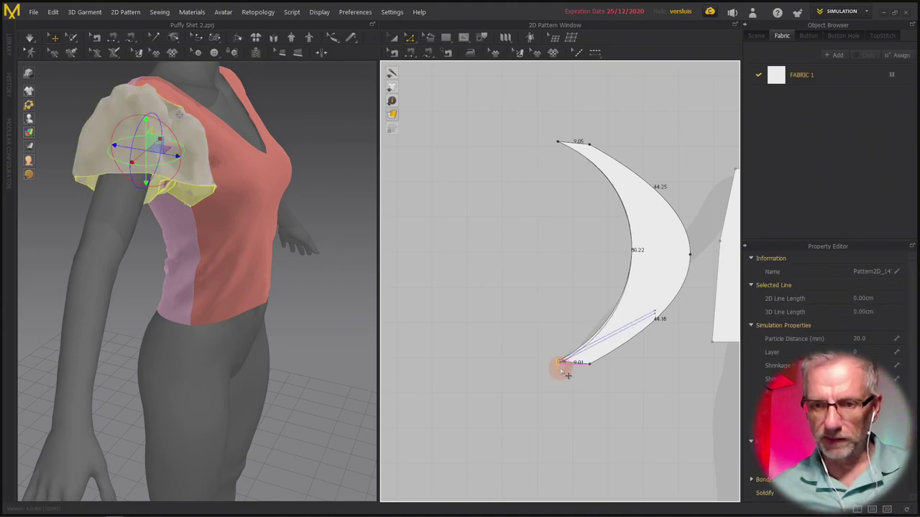
{"action": "left_click", "coordinate": [520, 357]}
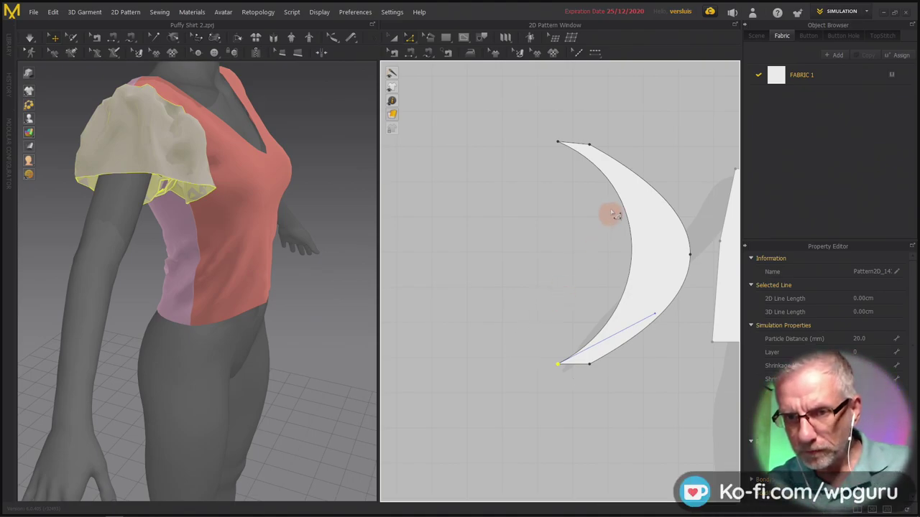
{"action": "left_click", "coordinate": [566, 148]}
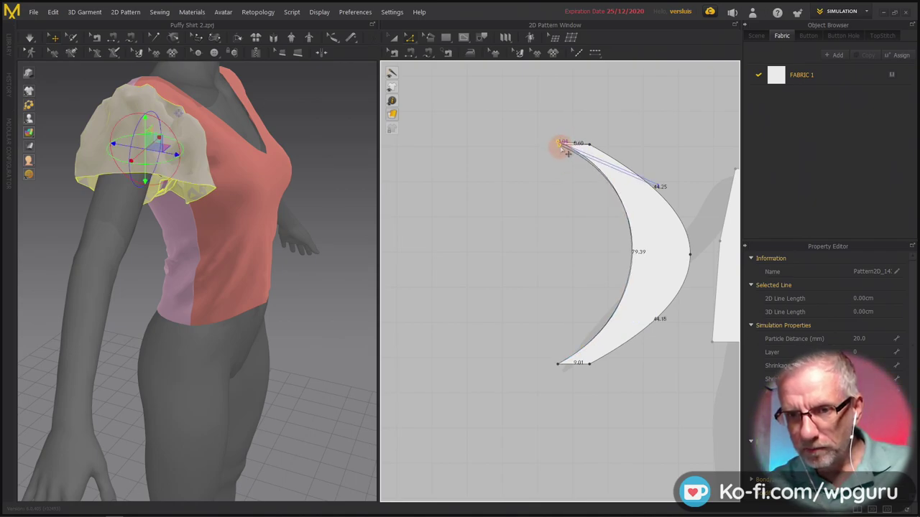
{"action": "mouse_move", "coordinate": [566, 149]}
{"action": "left_mouse_down"}
{"action": "mouse_move", "coordinate": [546, 148]}
{"action": "mouse_move", "coordinate": [569, 141]}
{"action": "mouse_move", "coordinate": [558, 137]}
{"action": "left_mouse_up"}
{"action": "left_click", "coordinate": [545, 225]}
{"action": "key", "text": "ctrl+z"}
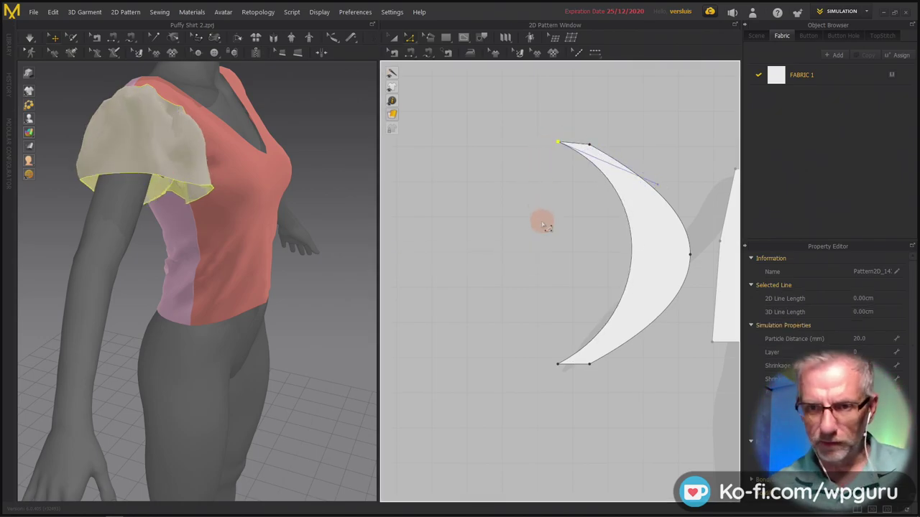
{"action": "key", "text": "ctrl+z"}
{"action": "key", "text": "ctrl+z"}
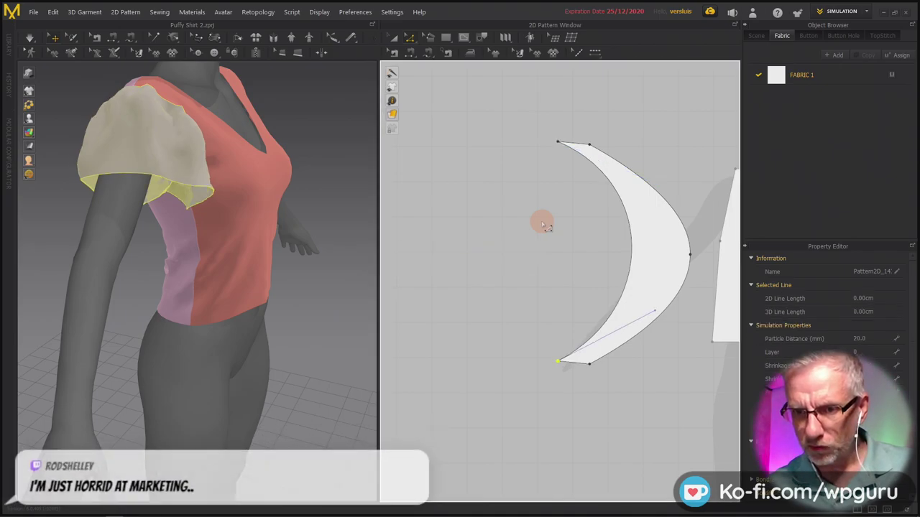
{"action": "left_click_drag", "start_coordinate": [541, 123], "coordinate": [577, 397]}
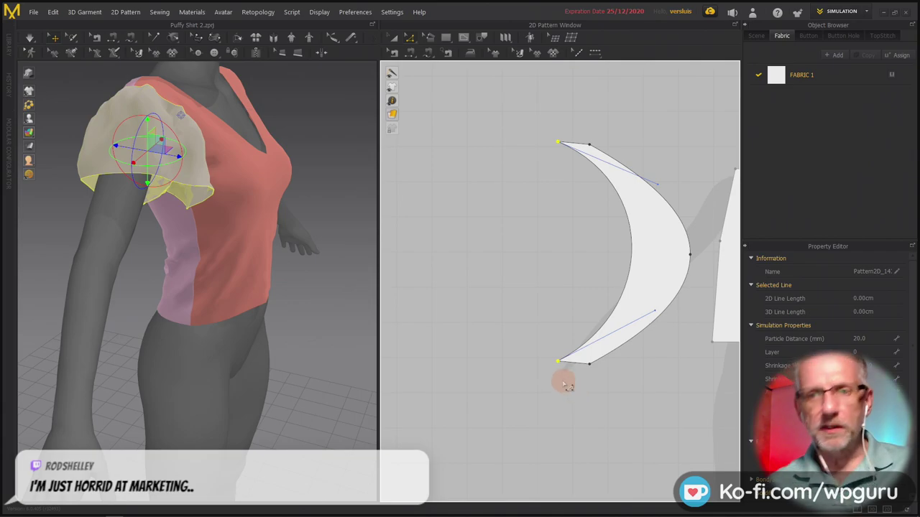
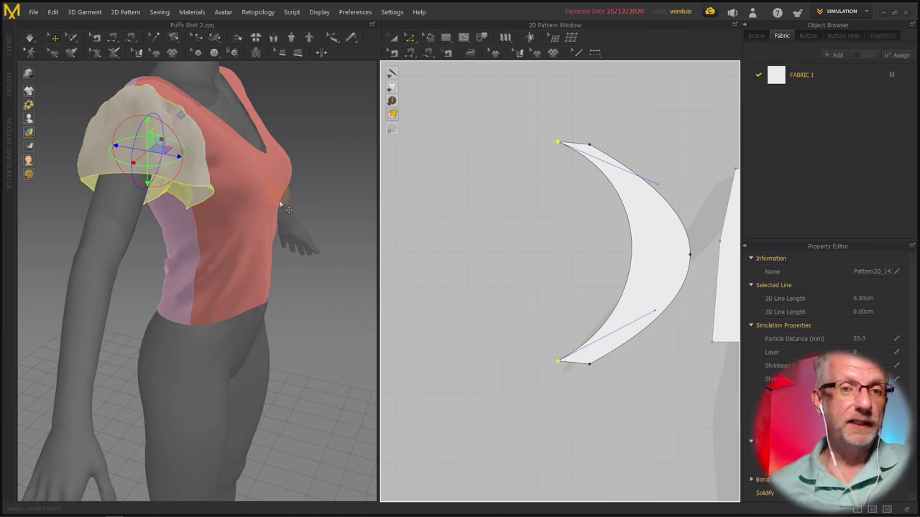
Start a Basic Tape Measure around the avatar's upper arm just below the sleeve hem, and abandon it.
{"action": "right_click_drag", "start_coordinate": [298, 247], "coordinate": [263, 241]}
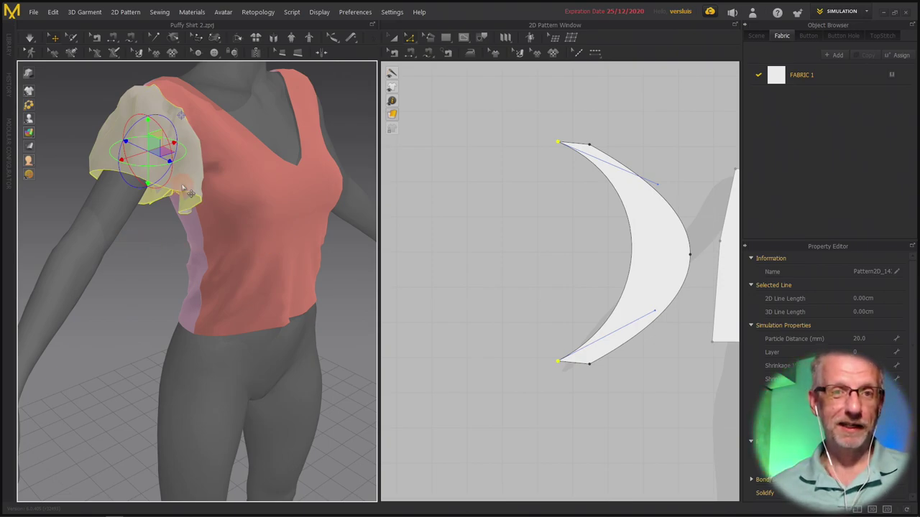
{"action": "left_click", "coordinate": [225, 14]}
{"action": "mouse_move", "coordinate": [242, 58]}
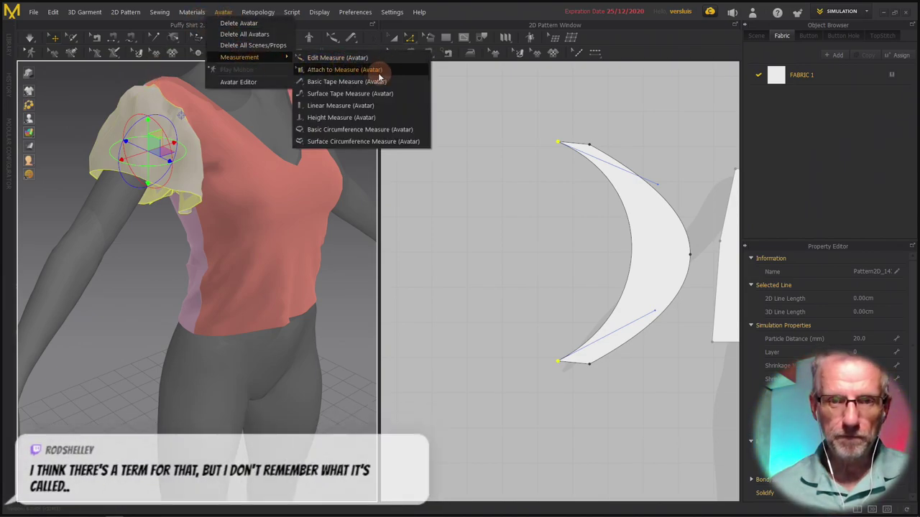
{"action": "left_click", "coordinate": [346, 81]}
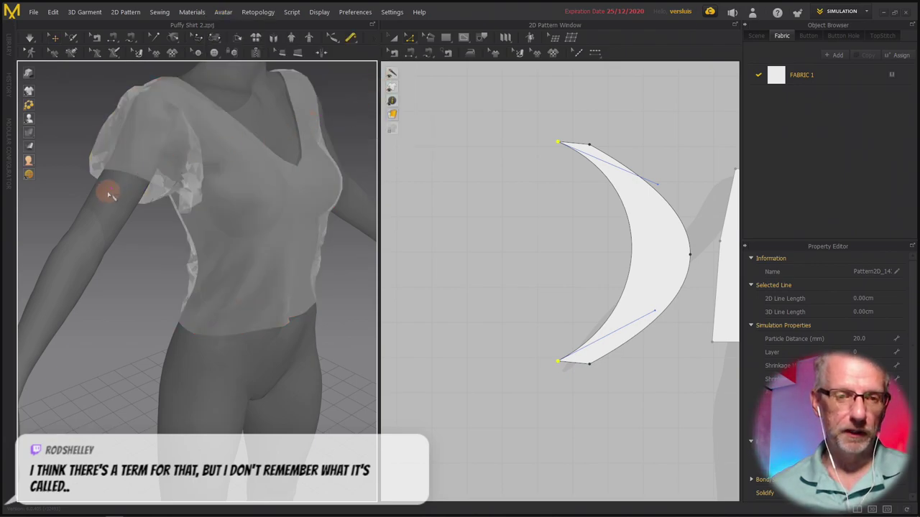
{"action": "left_click_drag", "start_coordinate": [105, 191], "coordinate": [135, 210]}
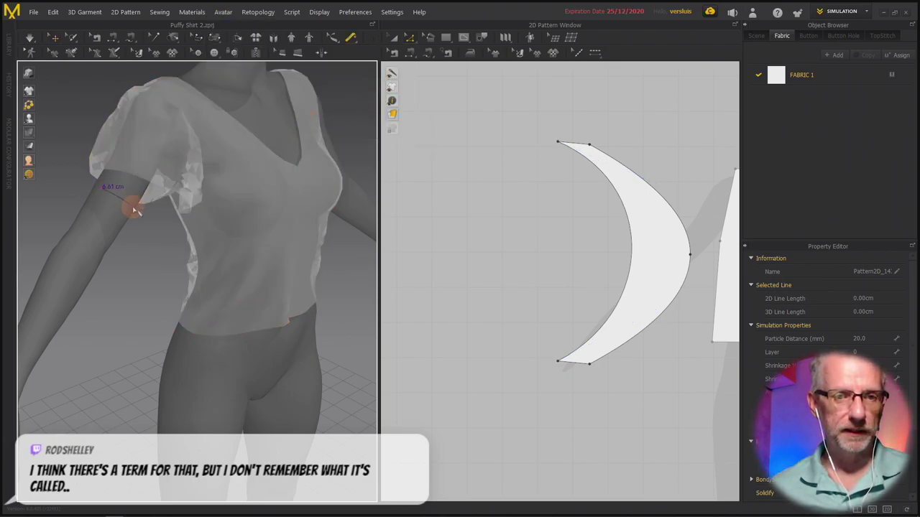
{"action": "right_click_drag", "start_coordinate": [135, 210], "coordinate": [248, 197]}
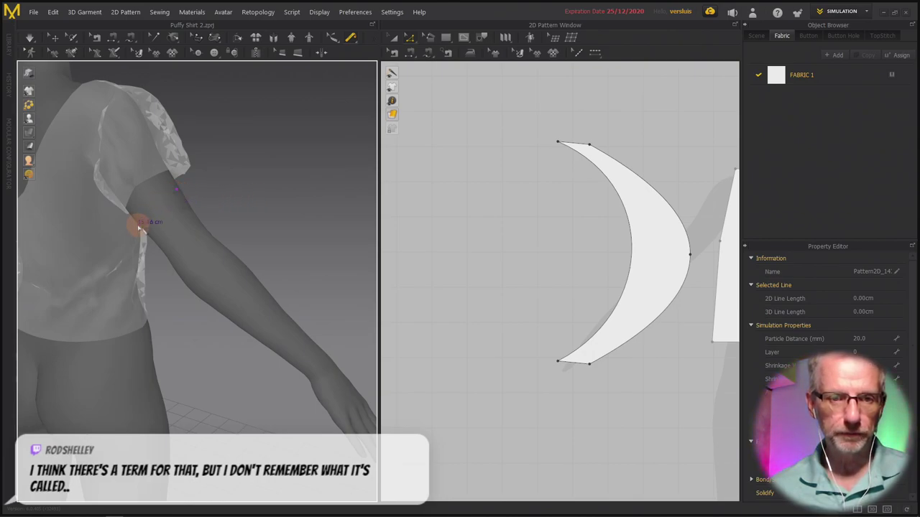
{"action": "key", "text": "Escape"}
Measure around the avatar's upper arm just below the sleeve, placing tape points from the back, side and front.
{"action": "right_click_drag", "start_coordinate": [223, 204], "coordinate": [251, 213]}
{"action": "mouse_move", "coordinate": [163, 204]}
{"action": "left_mouse_down"}
{"action": "mouse_move", "coordinate": [146, 217]}
{"action": "mouse_move", "coordinate": [160, 202]}
{"action": "left_mouse_up"}
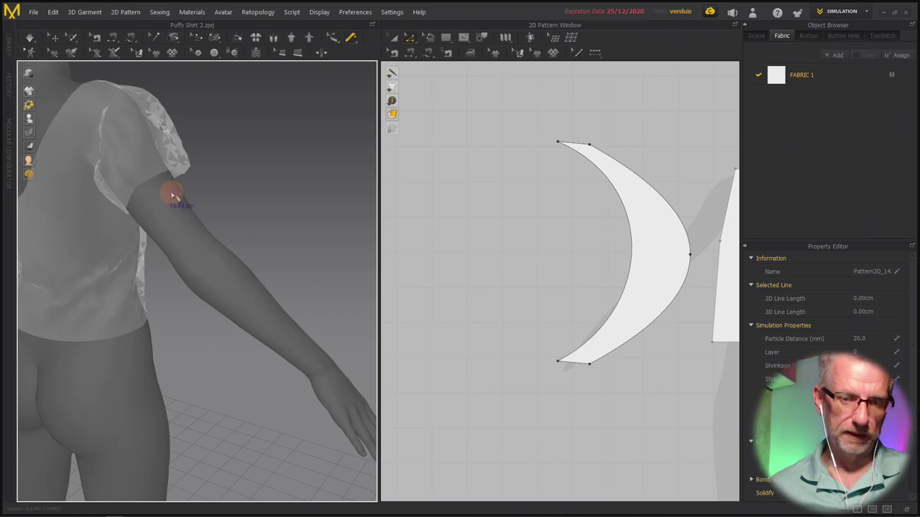
{"action": "right_click_drag", "start_coordinate": [169, 196], "coordinate": [126, 212]}
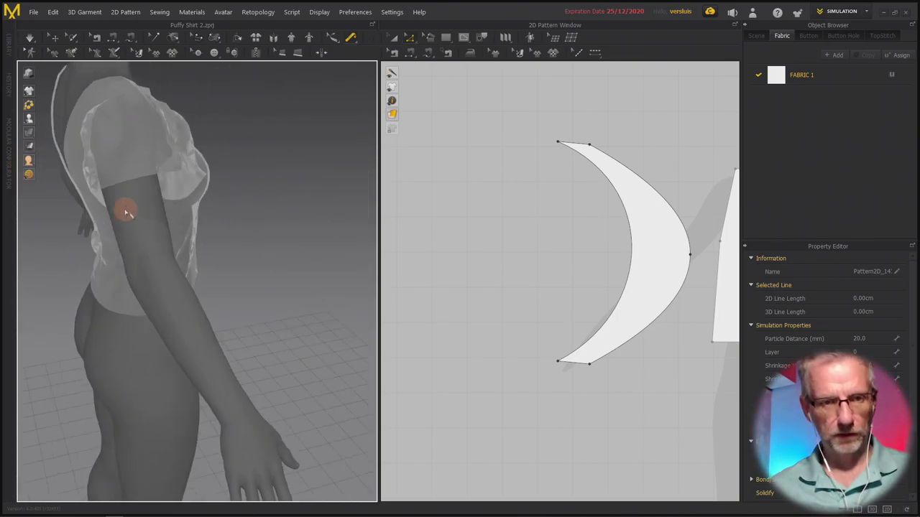
{"action": "right_click_drag", "start_coordinate": [150, 209], "coordinate": [63, 200]}
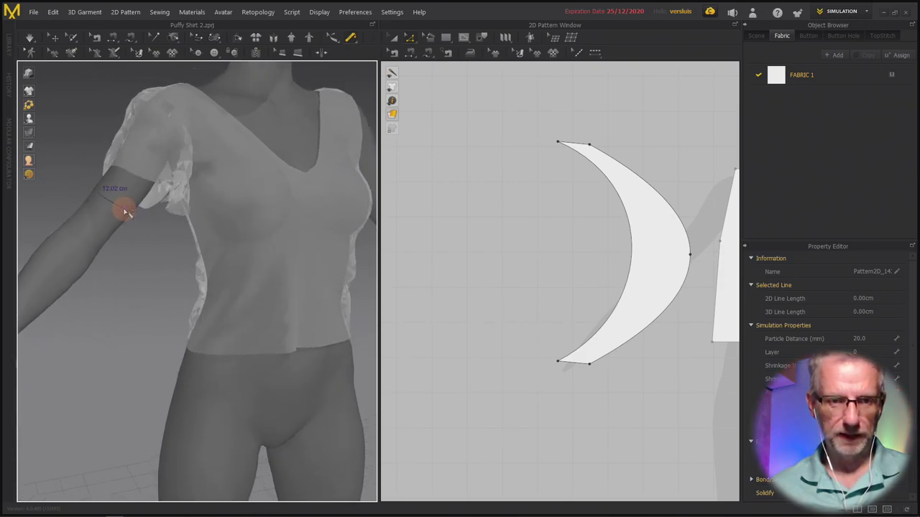
{"action": "right_click_drag", "start_coordinate": [126, 211], "coordinate": [4, 226]}
{"action": "right_click_drag", "start_coordinate": [181, 226], "coordinate": [151, 228]}
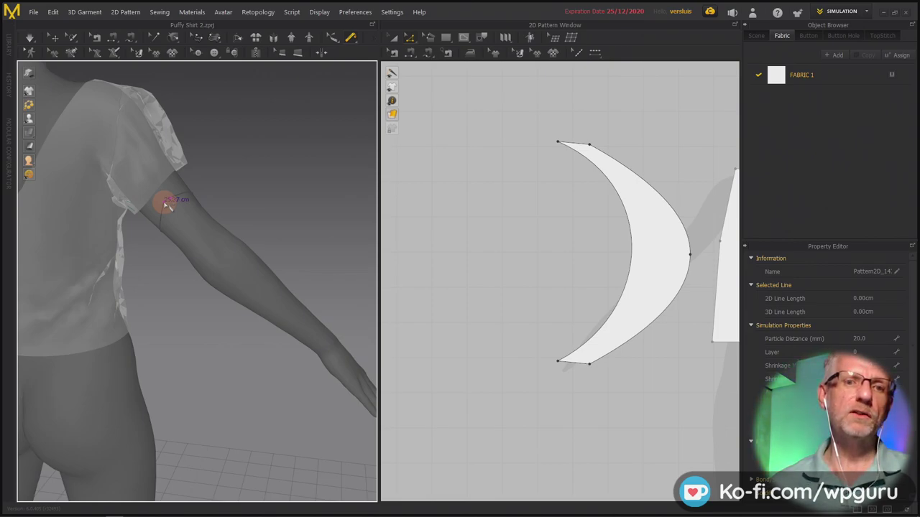
{"action": "right_click_drag", "start_coordinate": [232, 206], "coordinate": [154, 205]}
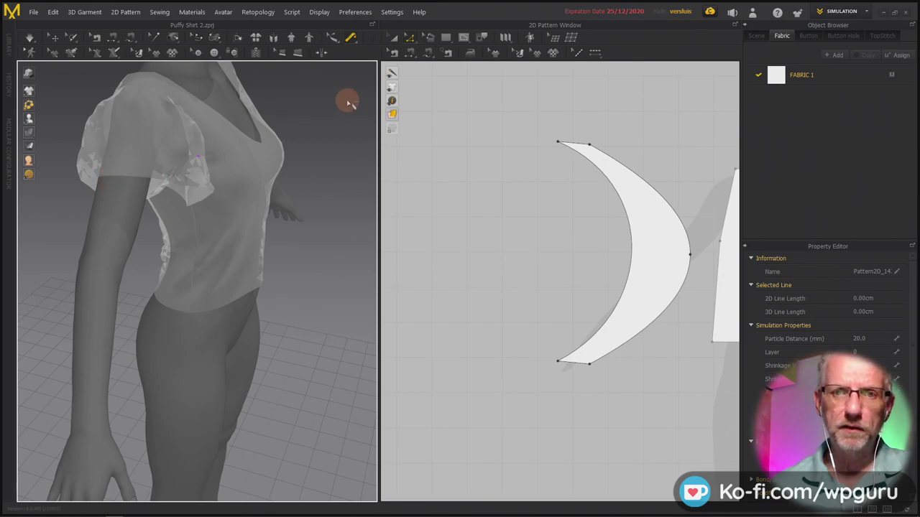
Measure around the same part of the upper arm with the Surface Tape Measure.
{"action": "left_click", "coordinate": [349, 38]}
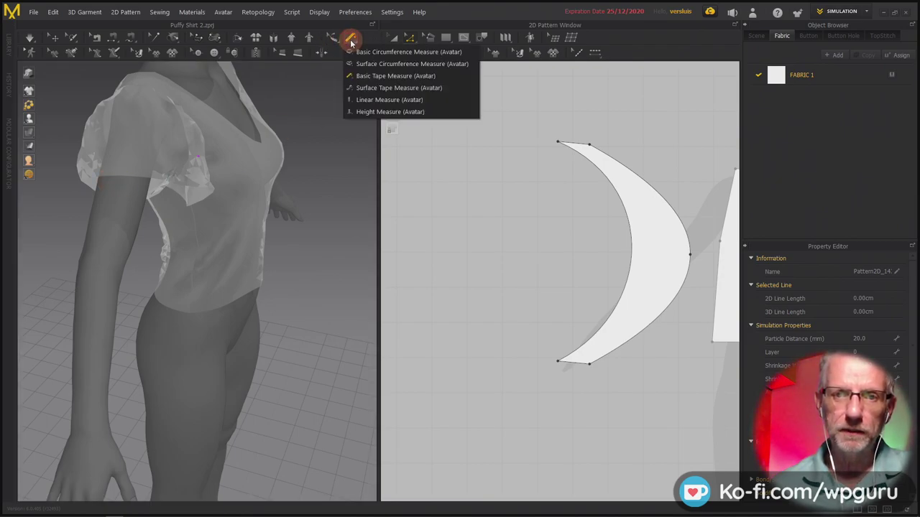
{"action": "left_click", "coordinate": [421, 89]}
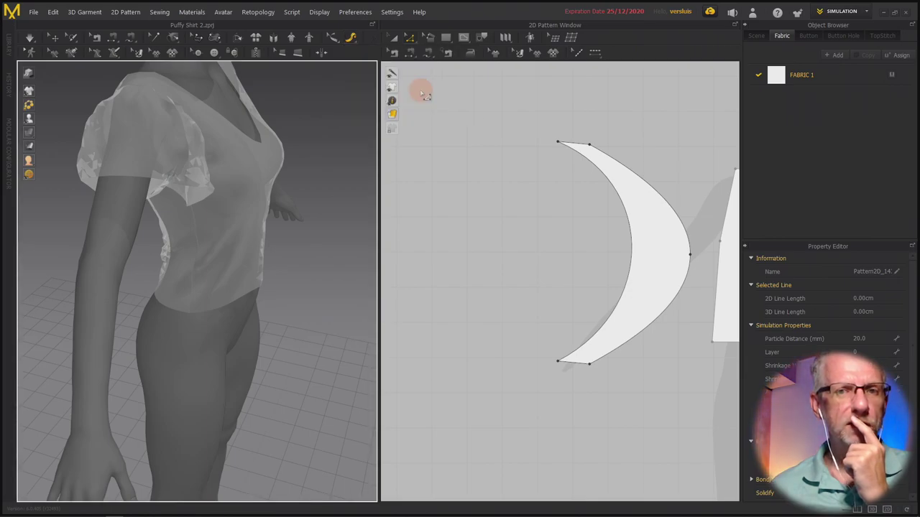
{"action": "left_click", "coordinate": [111, 191]}
{"action": "right_click_drag", "start_coordinate": [140, 199], "coordinate": [244, 216]}
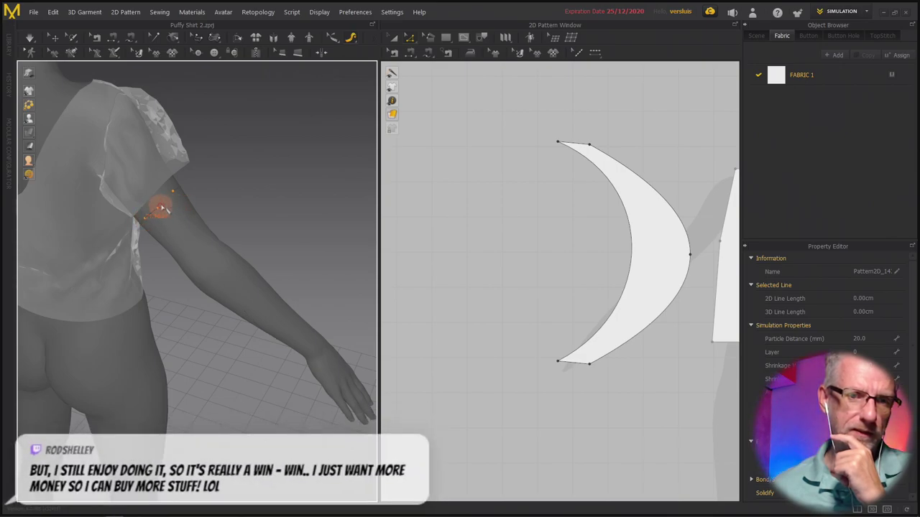
{"action": "right_click_drag", "start_coordinate": [173, 194], "coordinate": [237, 297]}
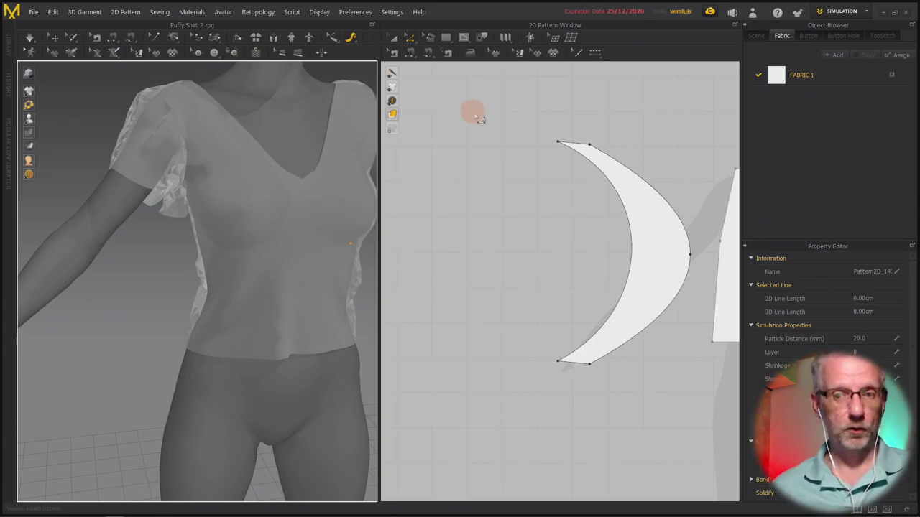
Create a rectangular strip pattern 2 cm wide and 25 cm high beside the crescent-shaped sleeve.
{"action": "key", "text": "s"}
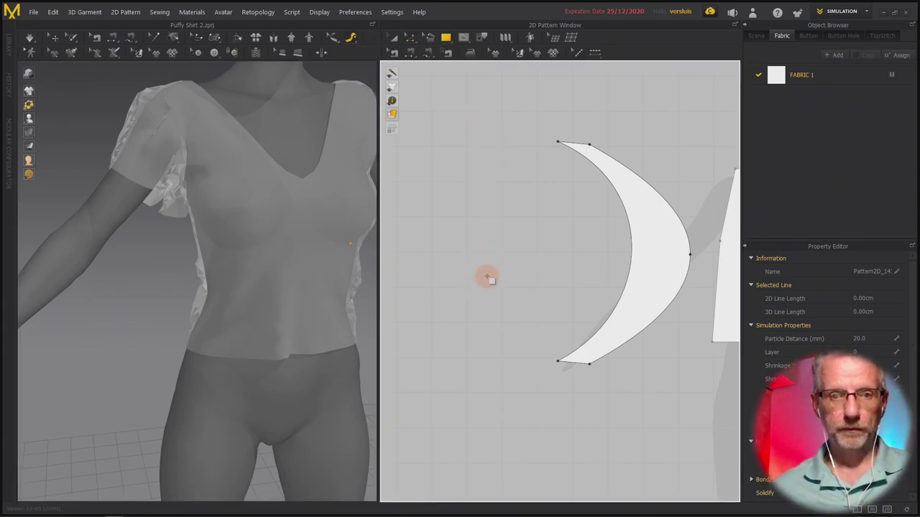
{"action": "left_click", "coordinate": [488, 261]}
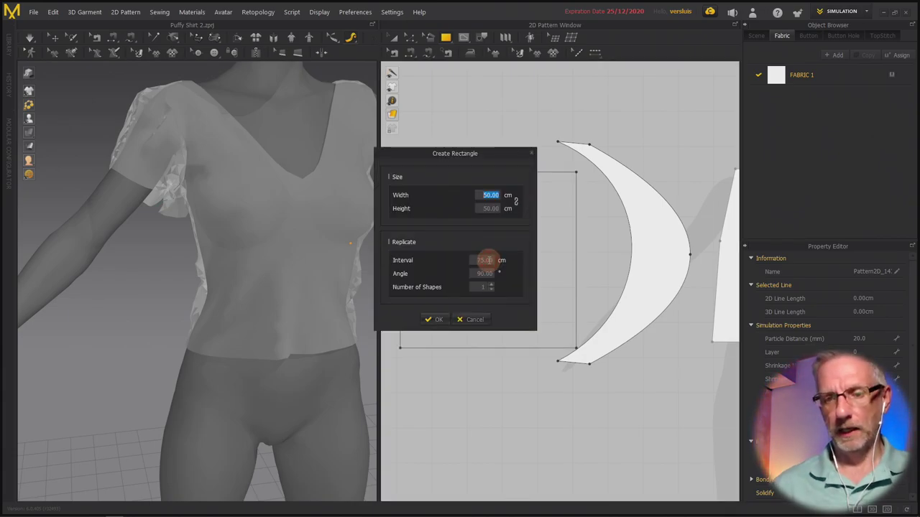
{"action": "key", "text": "Tab"}
{"action": "key", "text": "Tab"}
{"action": "key", "text": "Tab"}
{"action": "key", "text": "Tab"}
{"action": "key", "text": "Tab"}
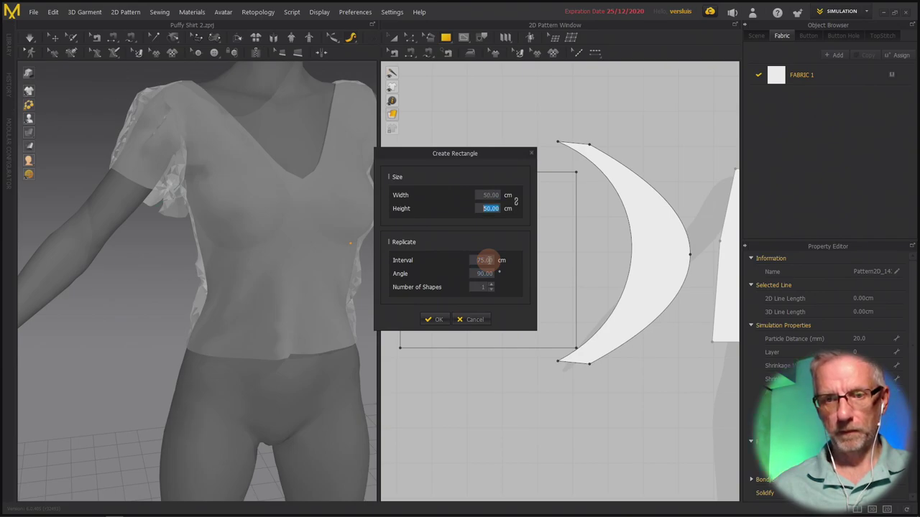
{"action": "type", "text": "25"}
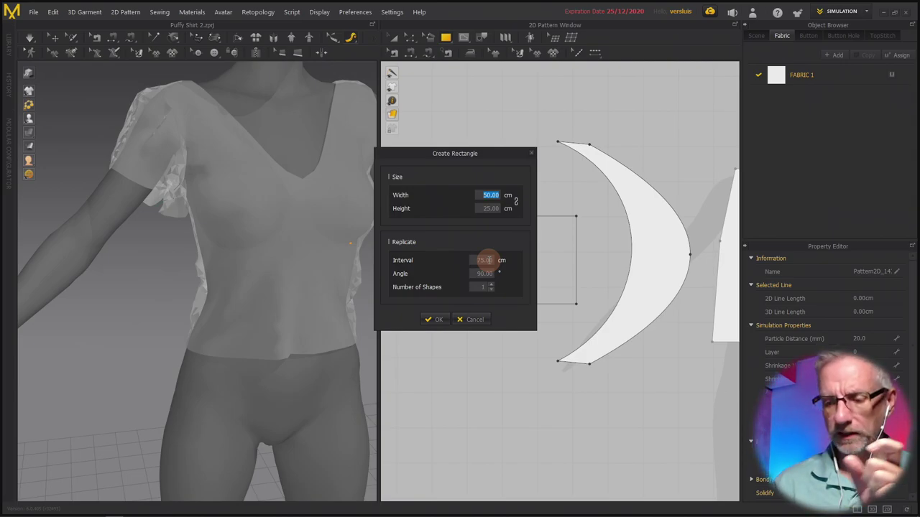
{"action": "type", "text": "2.5"}
{"action": "key", "text": "Return"}
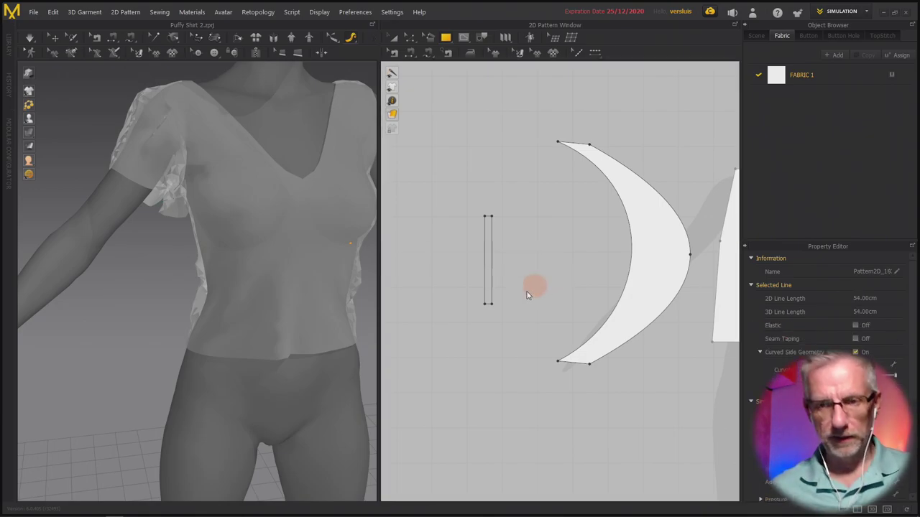
{"action": "left_click", "coordinate": [487, 295]}
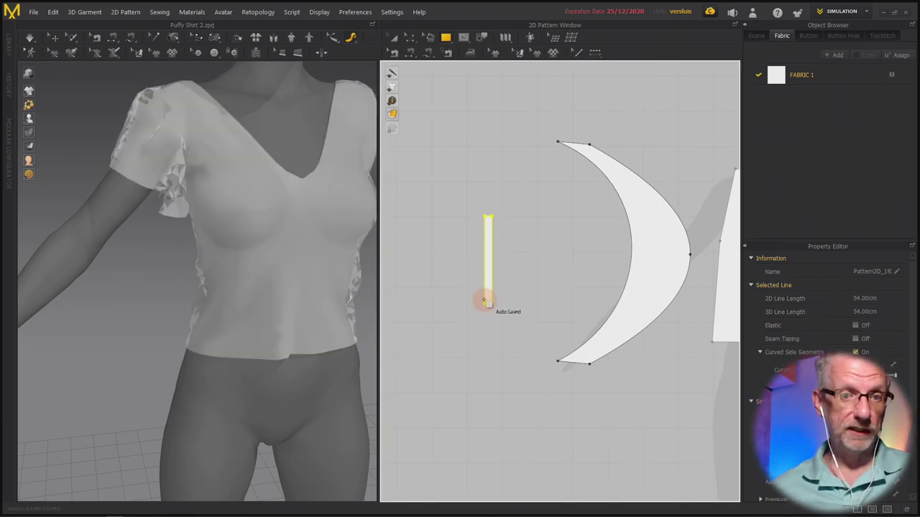
Move the cuff strip in the 3D view sideways to beside the avatar's forearm, under the puffy sleeve's side.
{"action": "right_click_drag", "start_coordinate": [363, 211], "coordinate": [142, 286]}
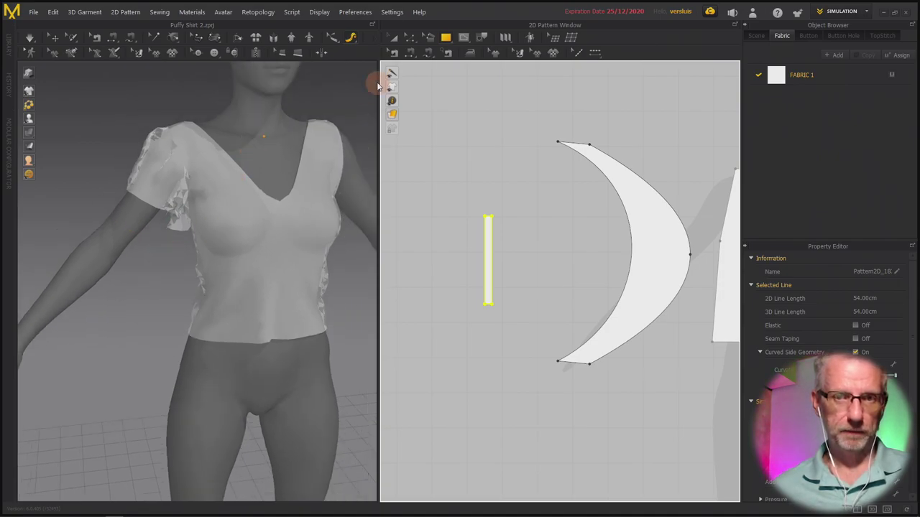
{"action": "left_click", "coordinate": [393, 38]}
{"action": "right_click_drag", "start_coordinate": [205, 222], "coordinate": [191, 130]}
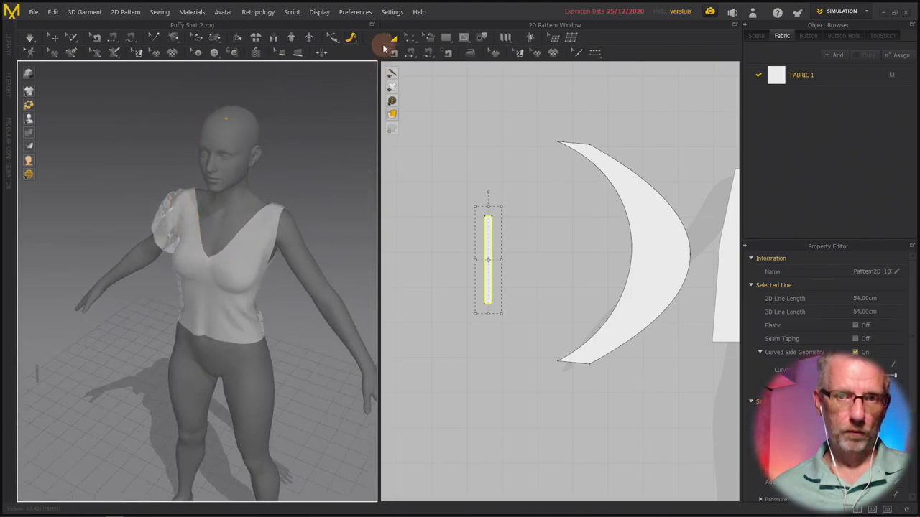
{"action": "scroll", "coordinate": [323, 187], "scroll_direction": "down", "scroll_amount": 2}
{"action": "right_click_drag", "start_coordinate": [324, 187], "coordinate": [119, 273]}
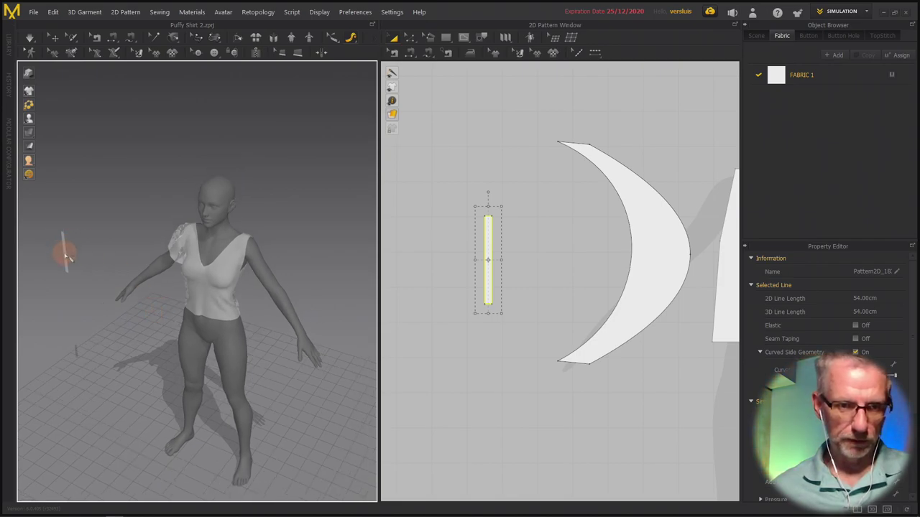
{"action": "left_click", "coordinate": [65, 255]}
{"action": "right_click_drag", "start_coordinate": [66, 258], "coordinate": [113, 246]}
{"action": "left_click", "coordinate": [54, 37]}
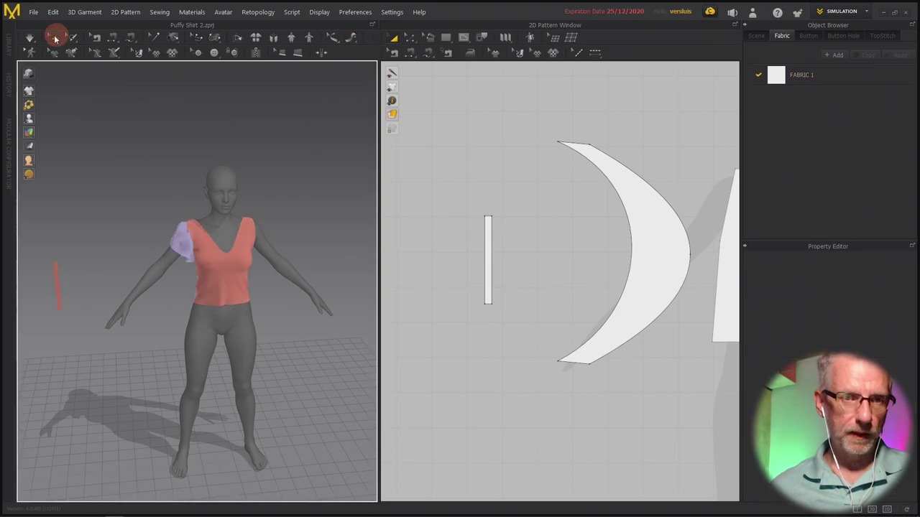
{"action": "left_click", "coordinate": [60, 291]}
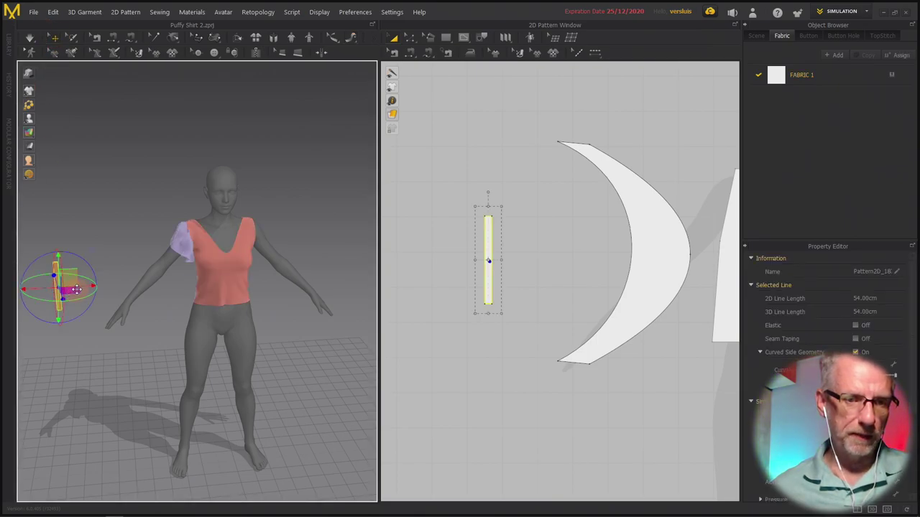
{"action": "left_click_drag", "start_coordinate": [81, 286], "coordinate": [159, 277]}
{"action": "right_click_drag", "start_coordinate": [159, 277], "coordinate": [144, 287]}
{"action": "scroll", "coordinate": [137, 286], "scroll_direction": "up", "scroll_amount": 5}
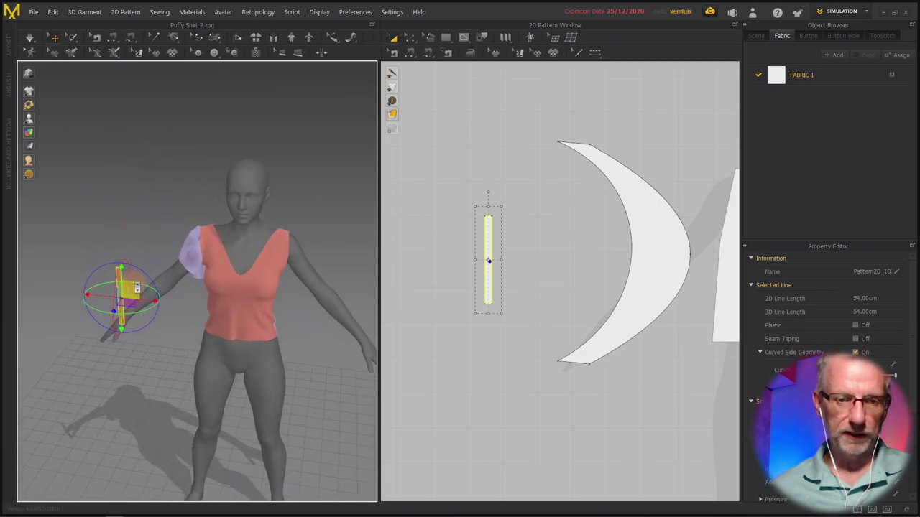
{"action": "scroll", "coordinate": [137, 285], "scroll_direction": "up", "scroll_amount": 2}
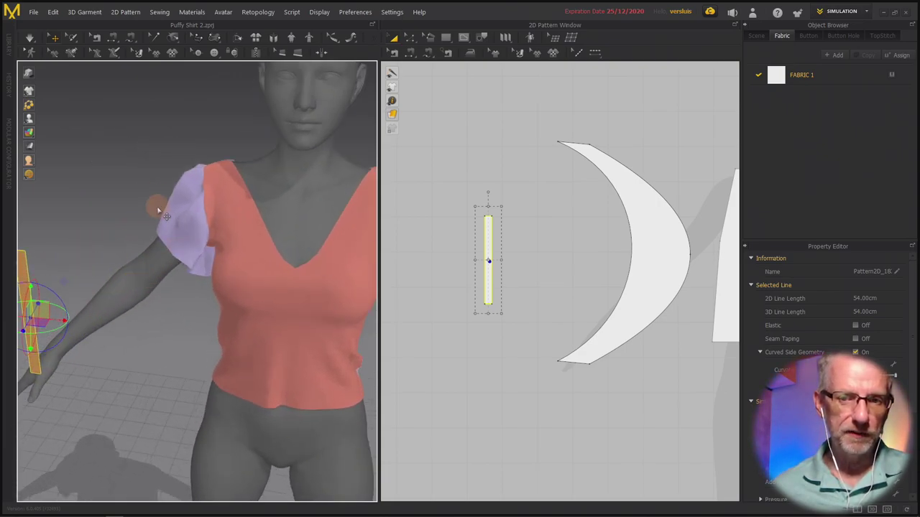
Try sewing the cuff strip's sleeve-facing long edge to the crescent's inner curve, inspect the seam lines in 3D, and remove the seam.
{"action": "key", "text": "t"}
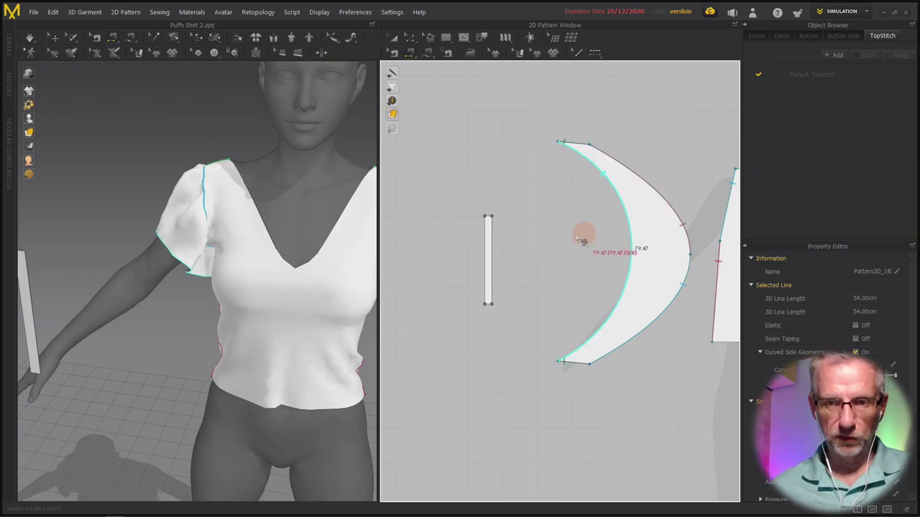
{"action": "left_click", "coordinate": [501, 236]}
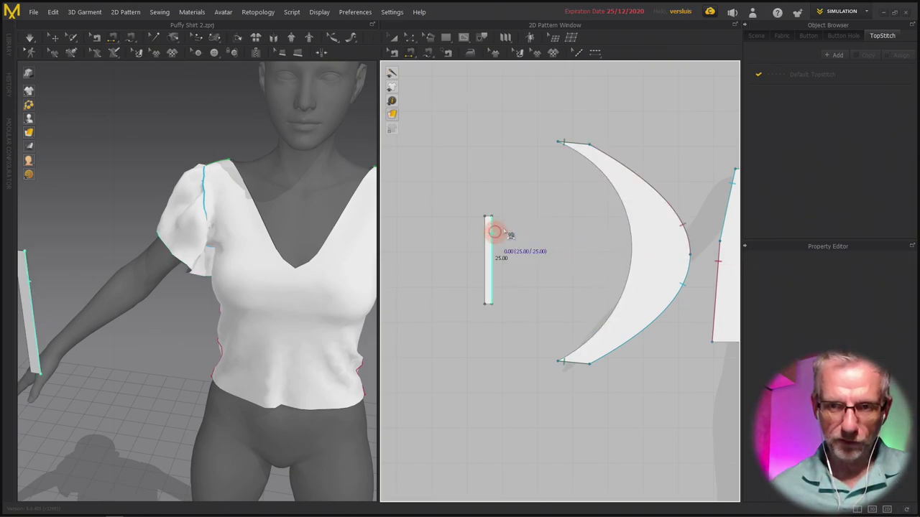
{"action": "left_click", "coordinate": [603, 178]}
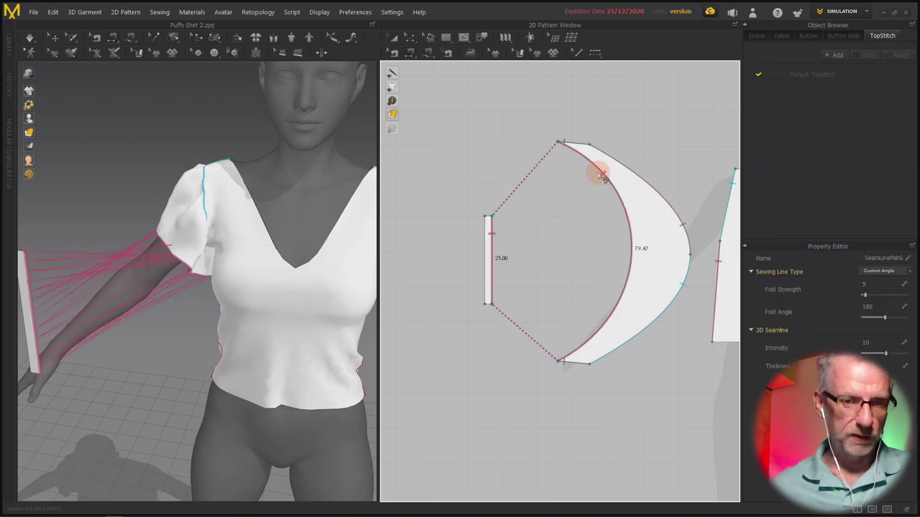
{"action": "right_click_drag", "start_coordinate": [139, 335], "coordinate": [225, 324]}
{"action": "mouse_move", "coordinate": [225, 356]}
{"action": "right_mouse_down"}
{"action": "mouse_move", "coordinate": [257, 333]}
{"action": "mouse_move", "coordinate": [219, 348]}
{"action": "right_mouse_up"}
{"action": "right_click_drag", "start_coordinate": [194, 318], "coordinate": [175, 300]}
{"action": "left_click_drag", "start_coordinate": [190, 300], "coordinate": [188, 303]}
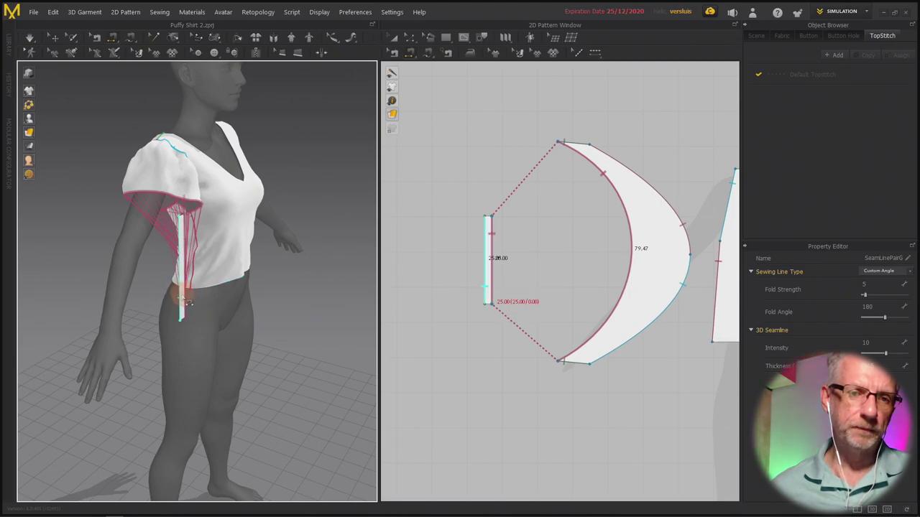
{"action": "left_click", "coordinate": [209, 301]}
{"action": "mouse_move", "coordinate": [209, 302]}
{"action": "right_mouse_down"}
{"action": "mouse_move", "coordinate": [209, 340]}
{"action": "mouse_move", "coordinate": [189, 321]}
{"action": "mouse_move", "coordinate": [224, 310]}
{"action": "right_mouse_up"}
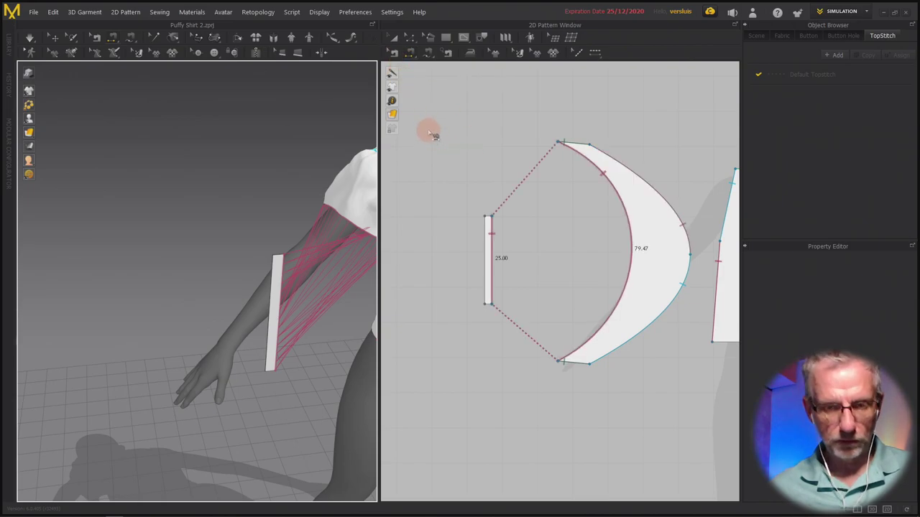
{"action": "key", "text": "Escape"}
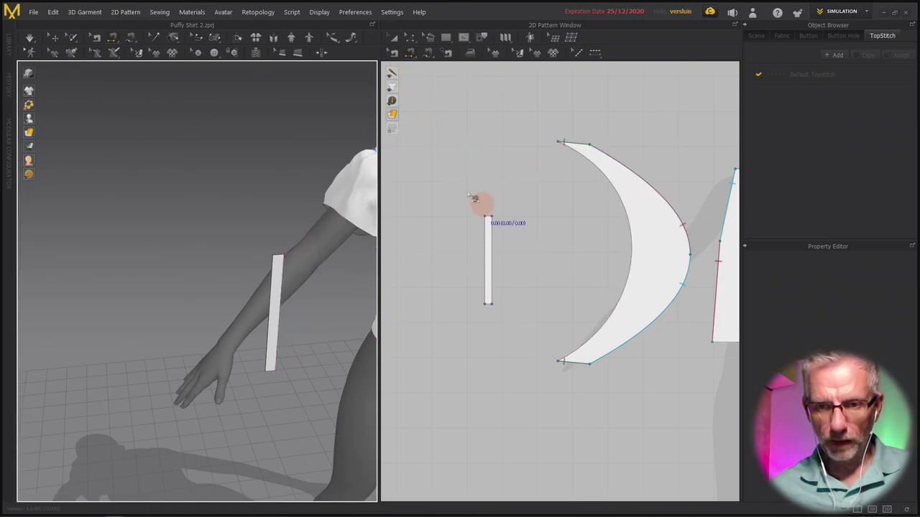
Turn the cuff strip around in the 3D view so that its opposite long edge faces the sleeve.
{"action": "left_click", "coordinate": [286, 307]}
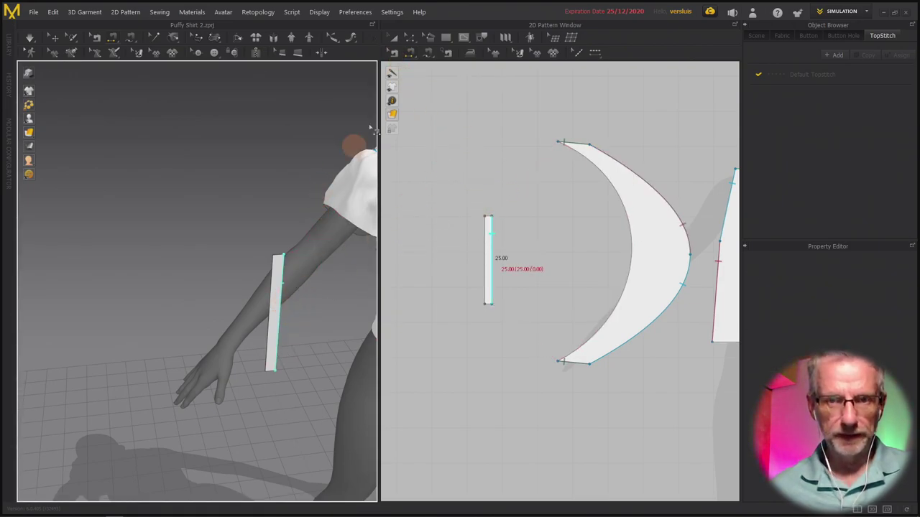
{"action": "left_click", "coordinate": [395, 39]}
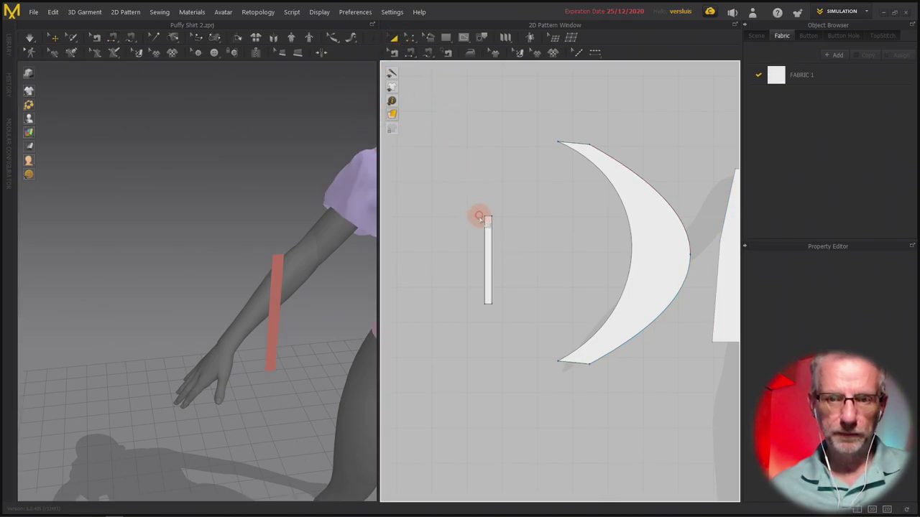
{"action": "left_click", "coordinate": [492, 244]}
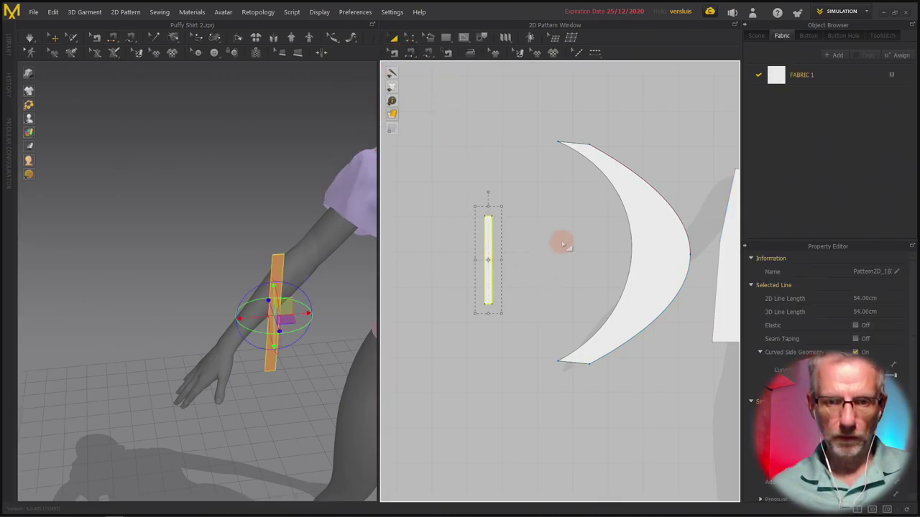
{"action": "left_click_drag", "start_coordinate": [300, 289], "coordinate": [228, 364]}
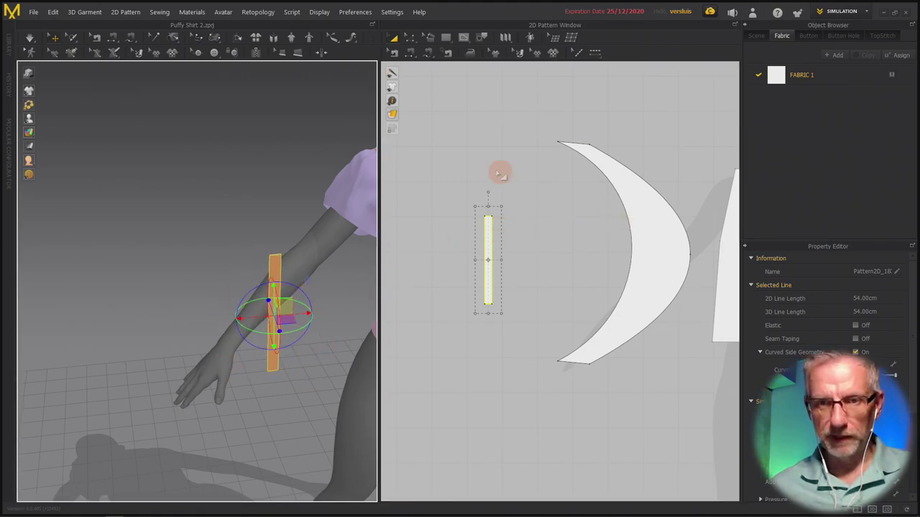
{"action": "key", "text": "Escape"}
Try sewing the turned strip's crescent-facing long edge to the sleeve's inner curve, and discard that seam.
{"action": "left_click", "coordinate": [492, 229]}
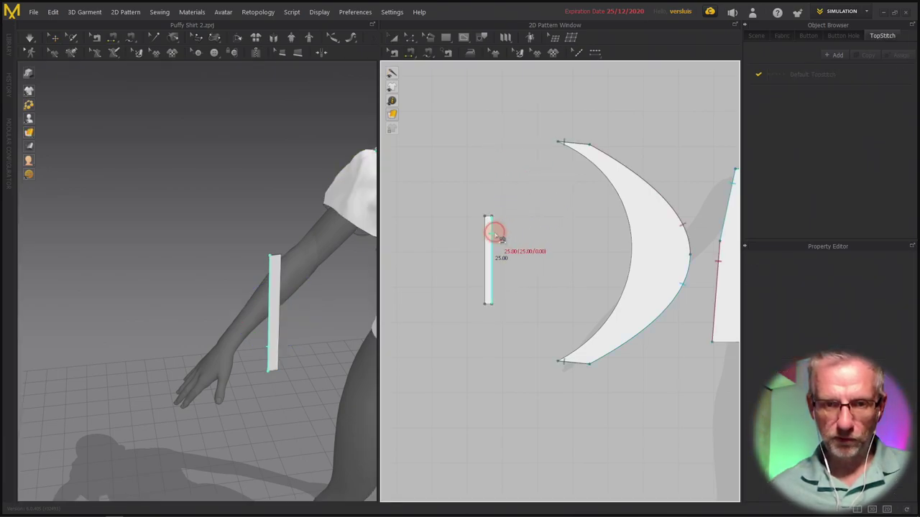
{"action": "left_click", "coordinate": [592, 174]}
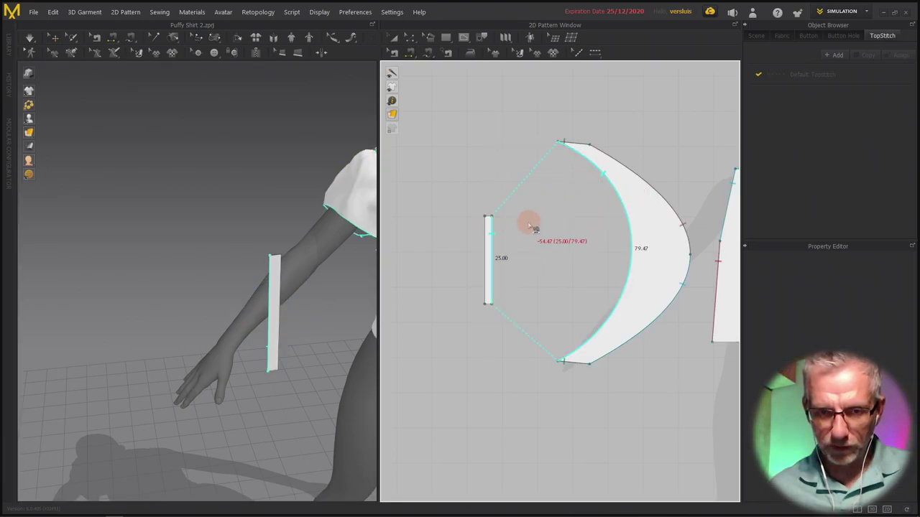
{"action": "mouse_move", "coordinate": [471, 274]}
{"action": "left_mouse_down"}
{"action": "mouse_move", "coordinate": [498, 245]}
{"action": "mouse_move", "coordinate": [472, 266]}
{"action": "mouse_move", "coordinate": [485, 293]}
{"action": "left_mouse_up"}
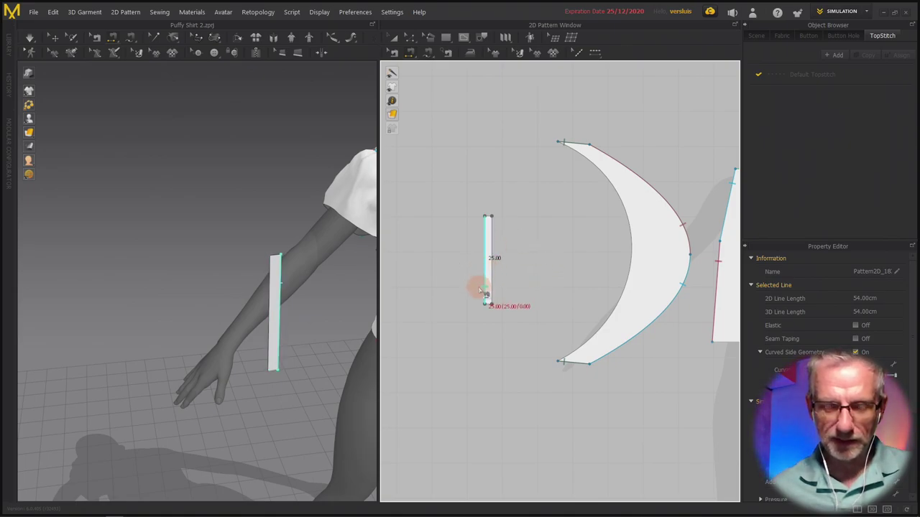
Try sewing the strip's outer long edge, facing away from the crescent, to the sleeve's inner curve, and remove the seam.
{"action": "left_click_drag", "start_coordinate": [485, 293], "coordinate": [625, 280]}
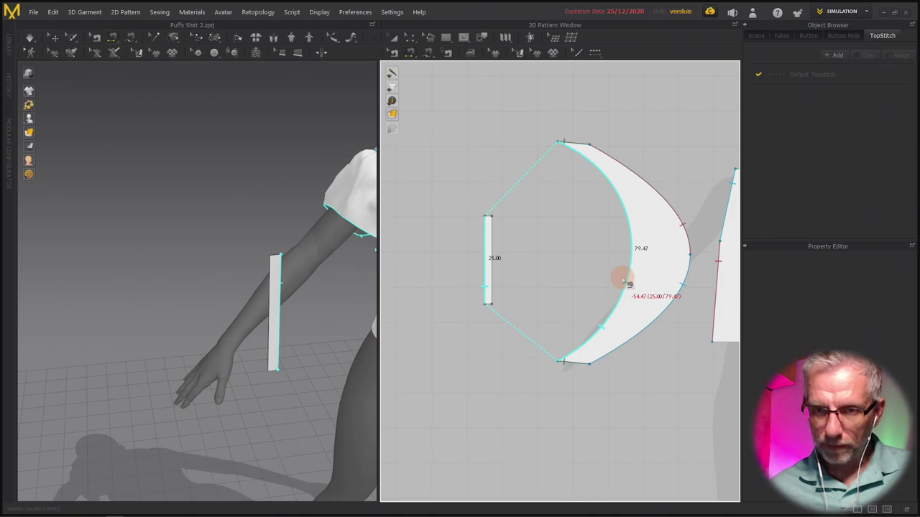
{"action": "left_click_drag", "start_coordinate": [624, 281], "coordinate": [616, 278]}
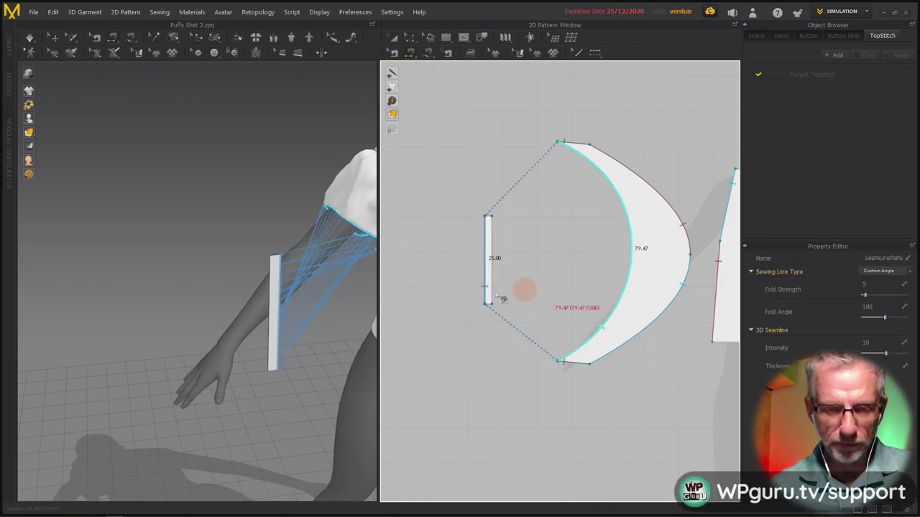
{"action": "right_click_drag", "start_coordinate": [277, 306], "coordinate": [305, 325]}
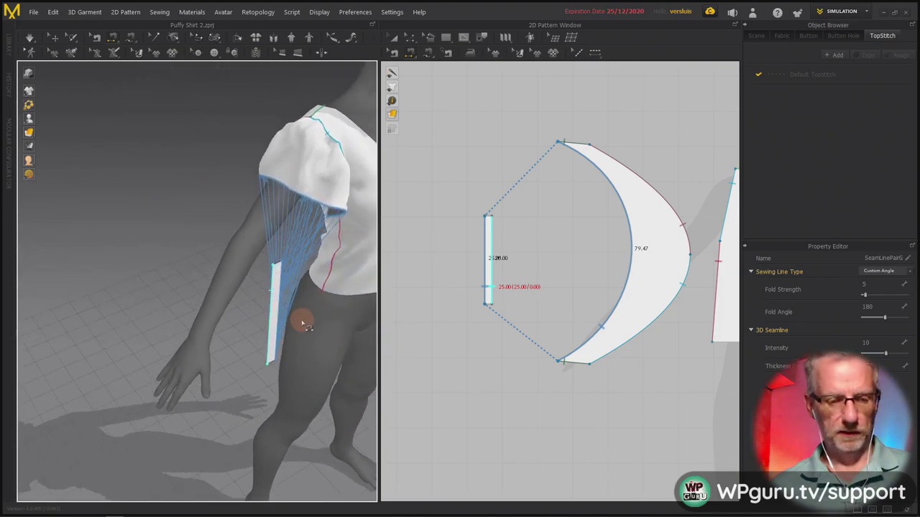
{"action": "key", "text": "Delete"}
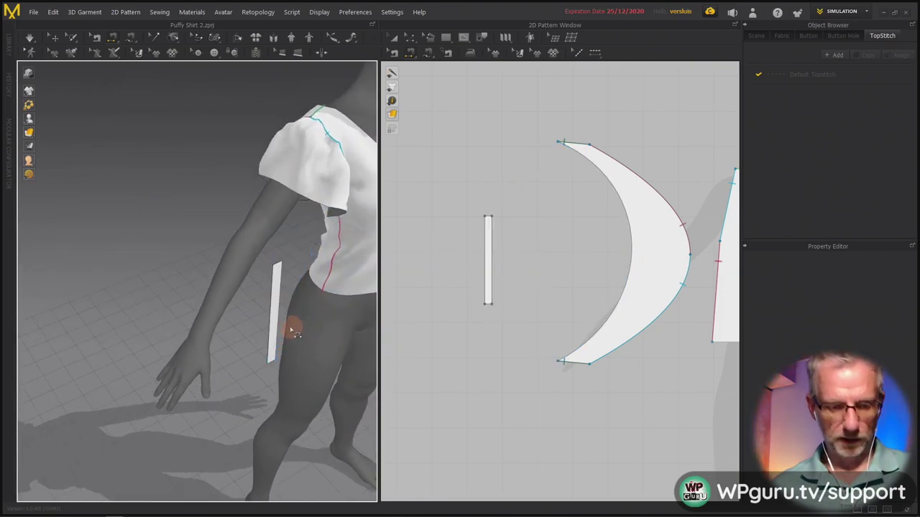
{"action": "key", "text": "ctrl+z"}
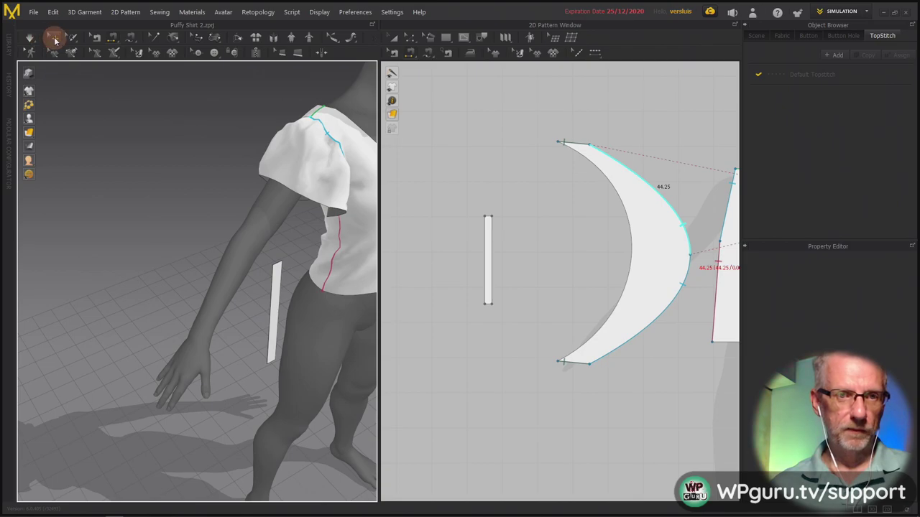
Sew the cuff strip's long edge nearest the crescent to the sleeve's full inner curve.
{"action": "left_click", "coordinate": [57, 41]}
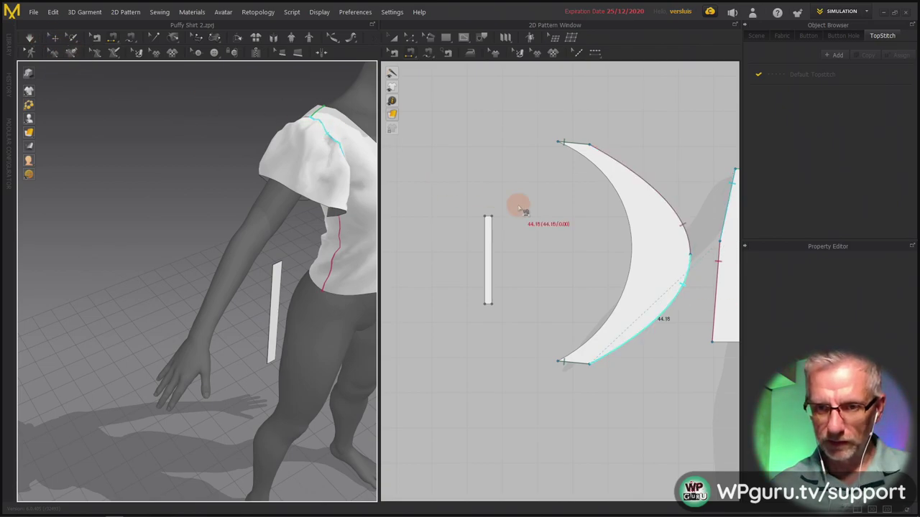
{"action": "left_click", "coordinate": [493, 237]}
{"action": "left_click", "coordinate": [616, 196]}
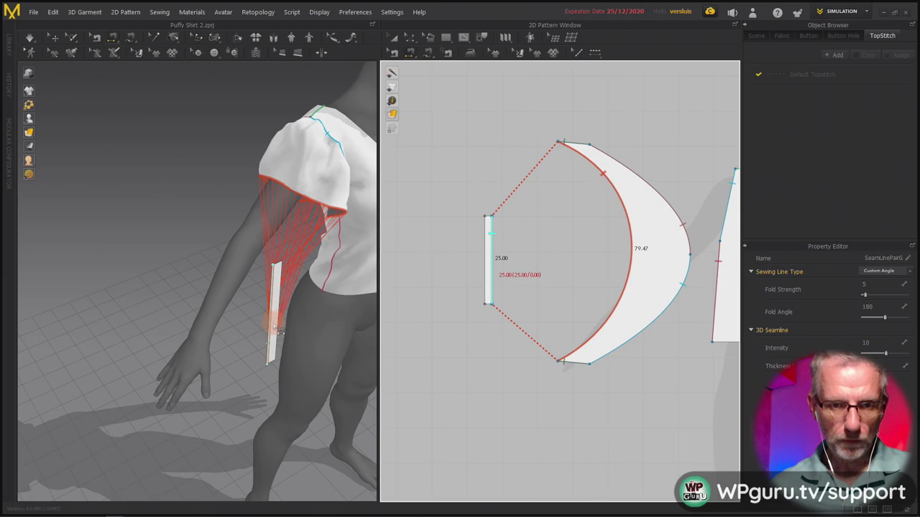
{"action": "right_click", "coordinate": [278, 325]}
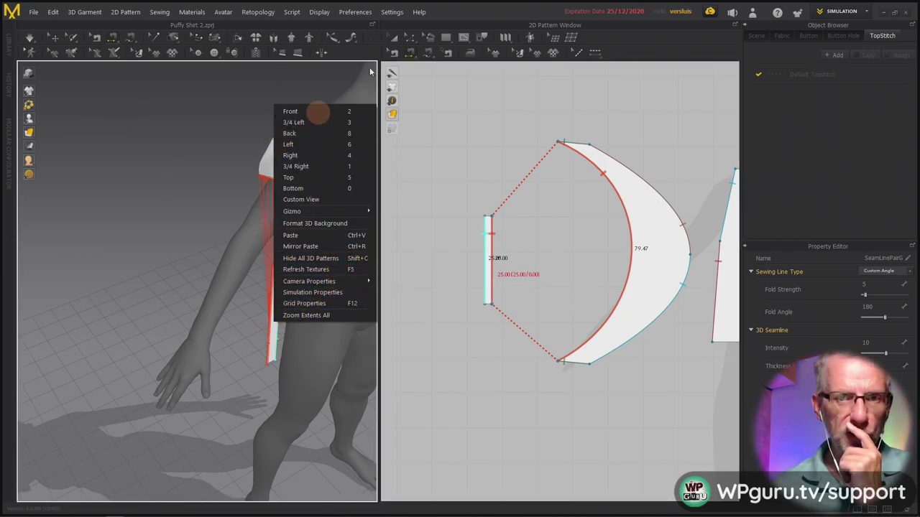
Superimpose the cuff strip over the sleeve hem and simulate the garment to gather the sleeve into the cuff.
{"action": "left_click", "coordinate": [394, 39]}
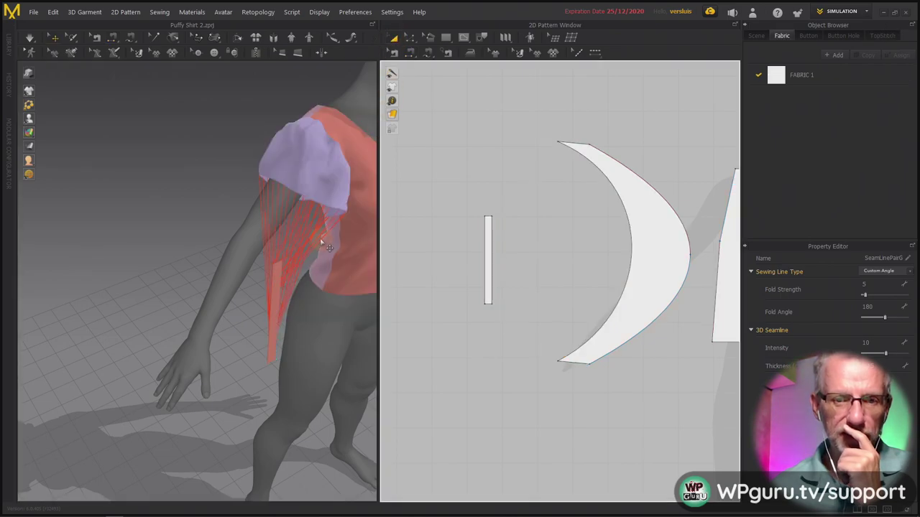
{"action": "right_click", "coordinate": [280, 295]}
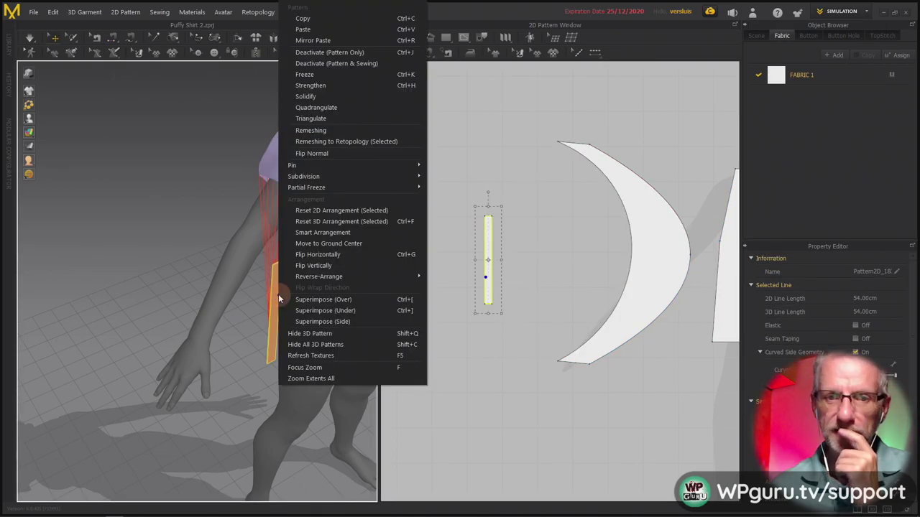
{"action": "left_click", "coordinate": [343, 300]}
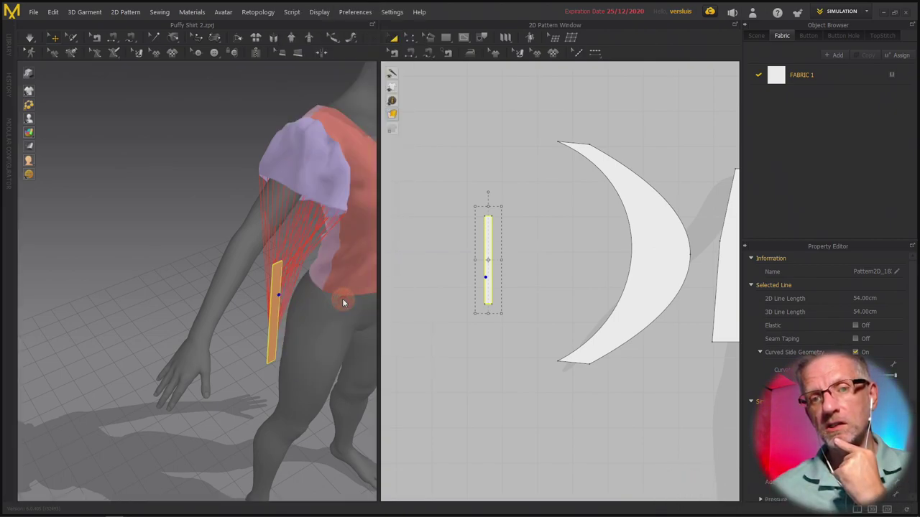
{"action": "right_click_drag", "start_coordinate": [296, 241], "coordinate": [285, 205]}
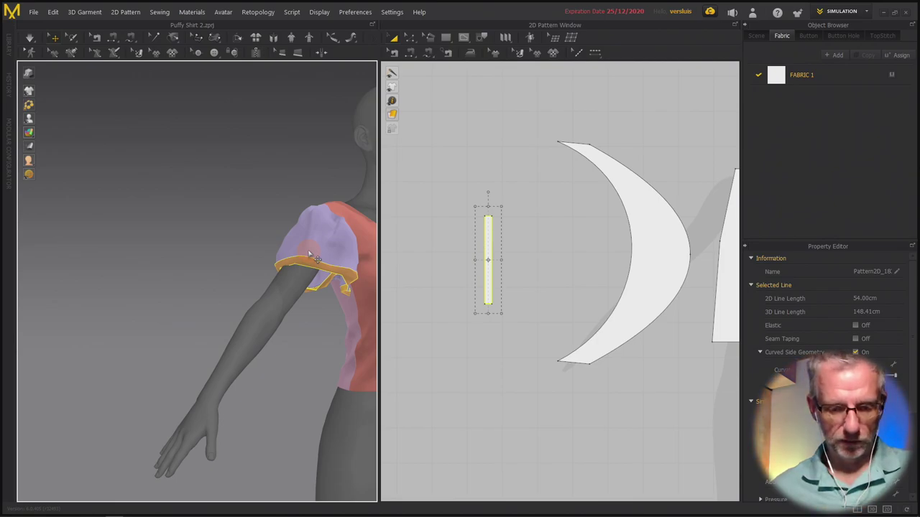
{"action": "scroll", "coordinate": [309, 255], "scroll_direction": "up", "scroll_amount": 5}
{"action": "right_click_drag", "start_coordinate": [289, 269], "coordinate": [245, 339]}
{"action": "scroll", "coordinate": [182, 343], "scroll_direction": "down", "scroll_amount": 5}
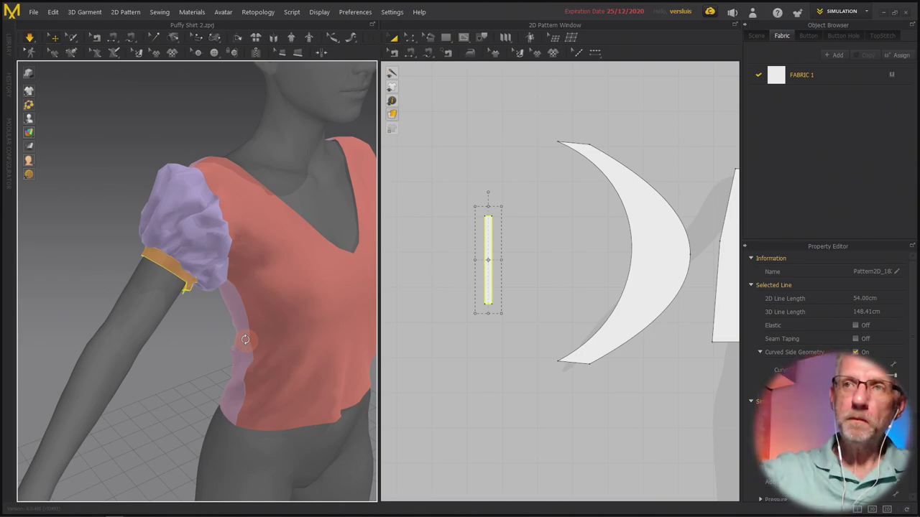
Sew the two short ends of the cuff strip together to close the cuff around the arm.
{"action": "key", "text": "t"}
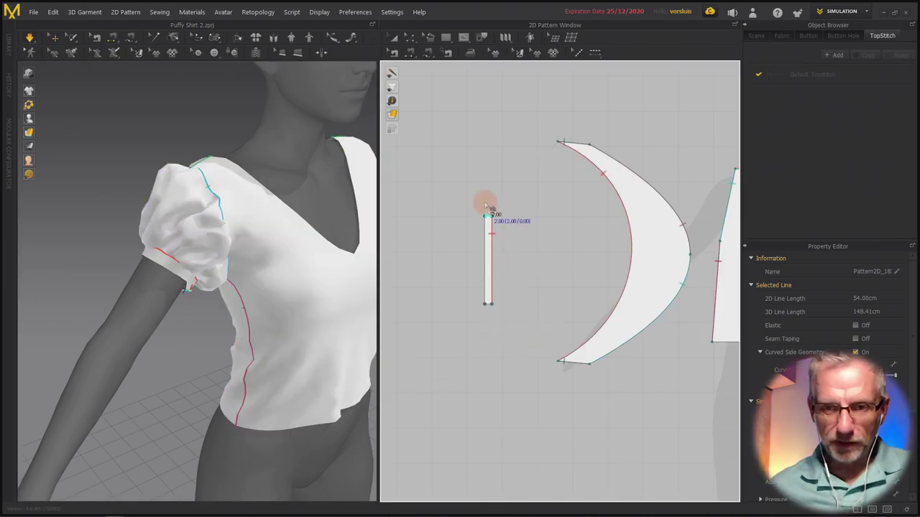
{"action": "scroll", "coordinate": [481, 205], "scroll_direction": "up", "scroll_amount": 3}
{"action": "left_click_drag", "start_coordinate": [496, 244], "coordinate": [526, 354]}
{"action": "left_click", "coordinate": [523, 350]}
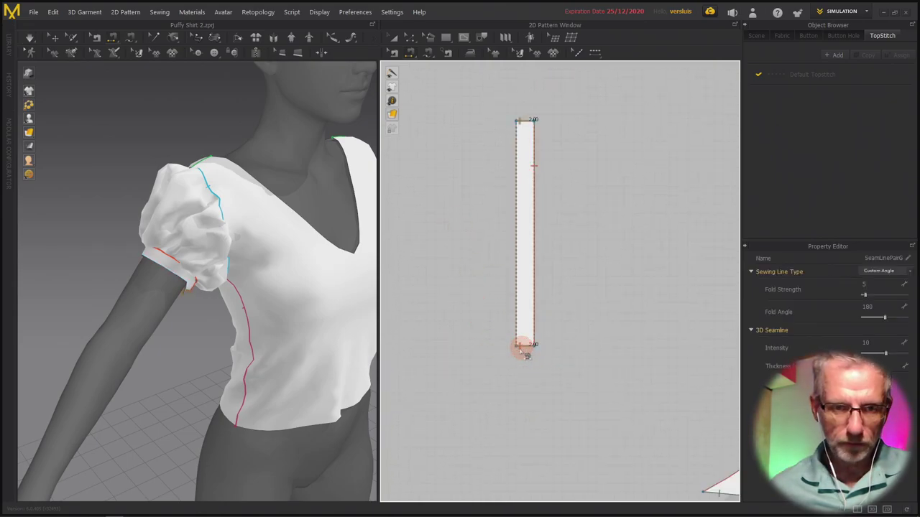
Simulate the garment with the closed cuff, tugging the sleeve and the front bodice's shoulder so the fabric settles.
{"action": "key", "text": "space"}
{"action": "right_click_drag", "start_coordinate": [206, 323], "coordinate": [248, 309]}
{"action": "scroll", "coordinate": [213, 242], "scroll_direction": "up", "scroll_amount": 6}
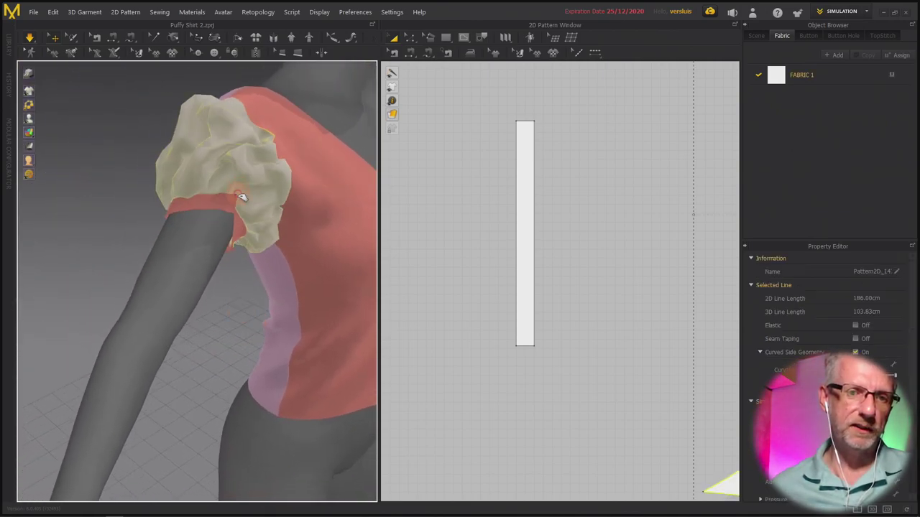
{"action": "left_click", "coordinate": [201, 215]}
{"action": "left_click", "coordinate": [253, 131]}
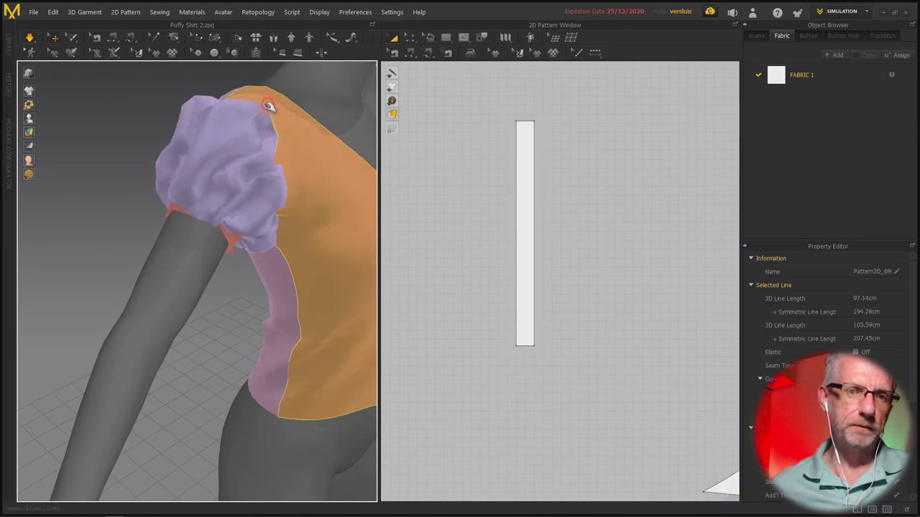
{"action": "right_click_drag", "start_coordinate": [255, 222], "coordinate": [208, 228]}
{"action": "scroll", "coordinate": [209, 229], "scroll_direction": "down", "scroll_amount": 6}
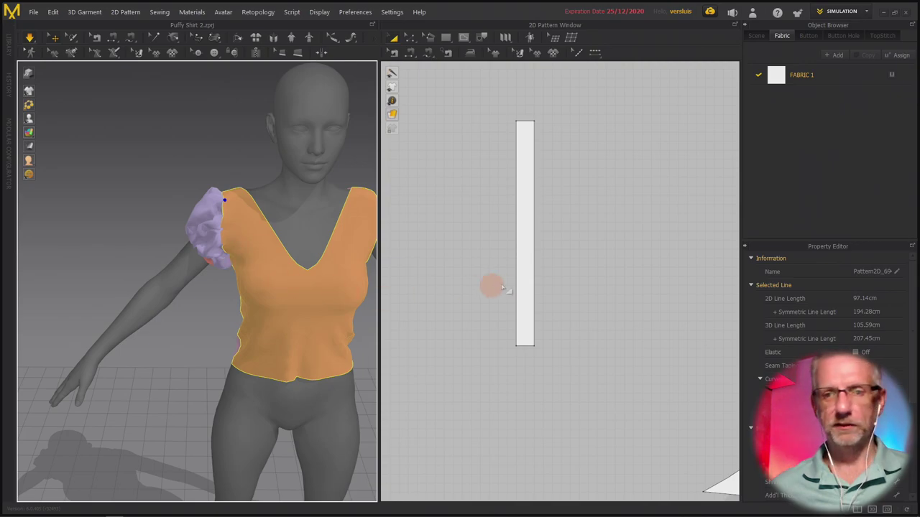
Widen the crescent sleeve pattern by moving its inner curved edge toward the cuff strip.
{"action": "scroll", "coordinate": [501, 291], "scroll_direction": "down", "scroll_amount": 8}
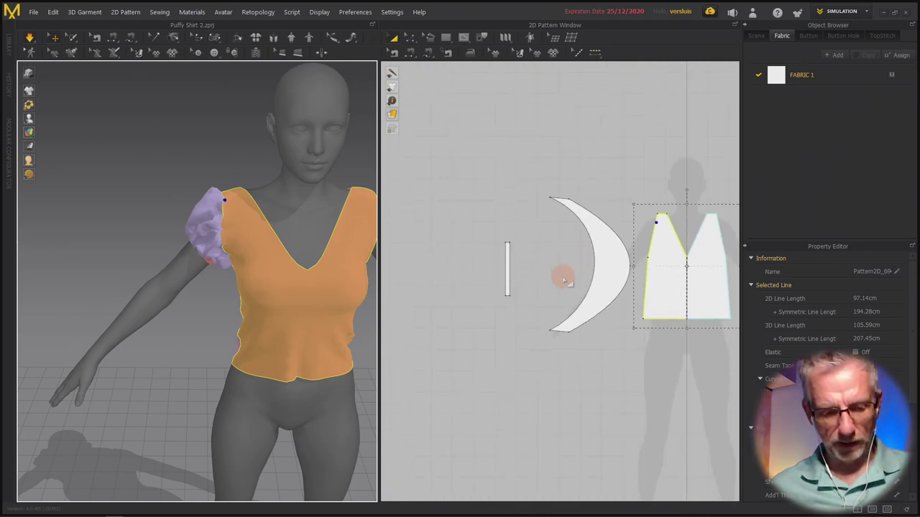
{"action": "left_click", "coordinate": [564, 280]}
{"action": "left_click", "coordinate": [596, 276]}
{"action": "left_click_drag", "start_coordinate": [602, 282], "coordinate": [579, 283]}
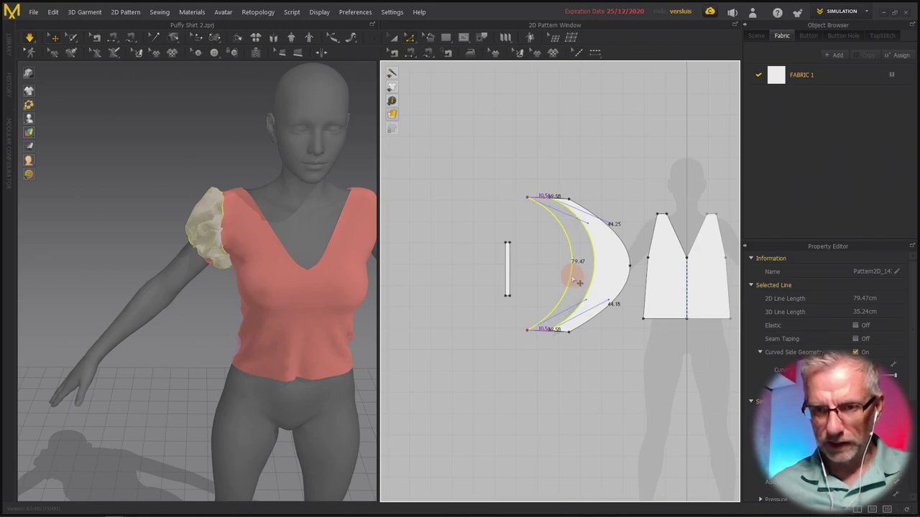
{"action": "left_click_drag", "start_coordinate": [582, 284], "coordinate": [582, 284]}
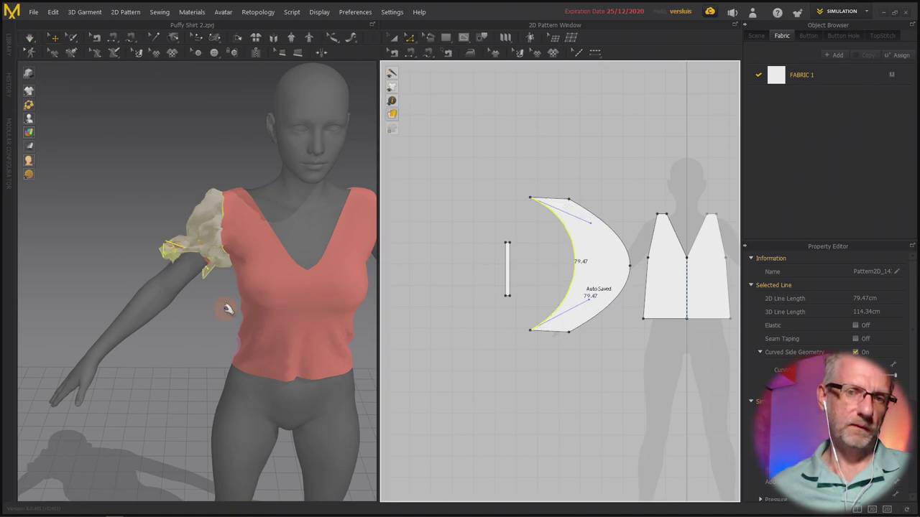
Pull on the widened sleeve during simulation to settle its folds around the upper arm.
{"action": "right_click_drag", "start_coordinate": [220, 287], "coordinate": [195, 237]}
{"action": "left_click", "coordinate": [195, 223]}
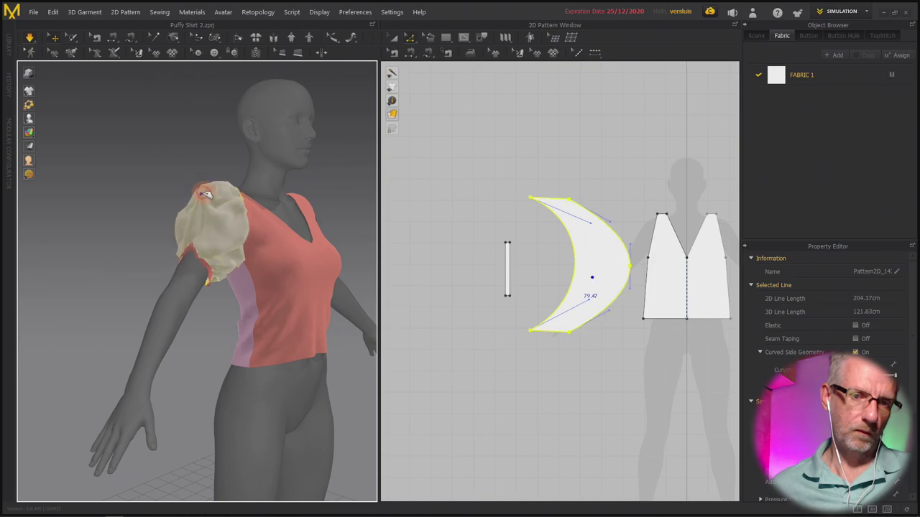
{"action": "left_click_drag", "start_coordinate": [241, 258], "coordinate": [251, 217]}
{"action": "scroll", "coordinate": [220, 237], "scroll_direction": "up", "scroll_amount": 5}
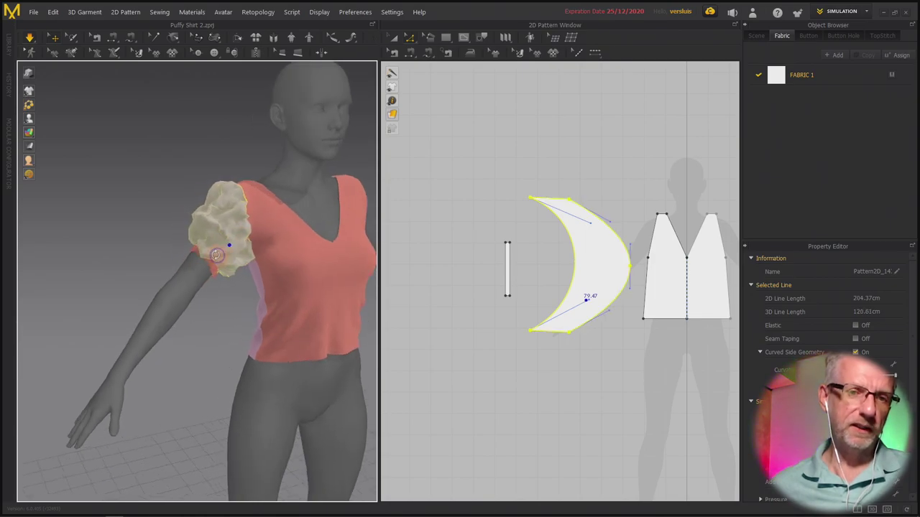
{"action": "right_click_drag", "start_coordinate": [212, 260], "coordinate": [171, 287]}
Strengthen the sleeve pattern and tug the bodice shoulder and sleeve during simulation.
{"action": "right_click", "coordinate": [189, 266]}
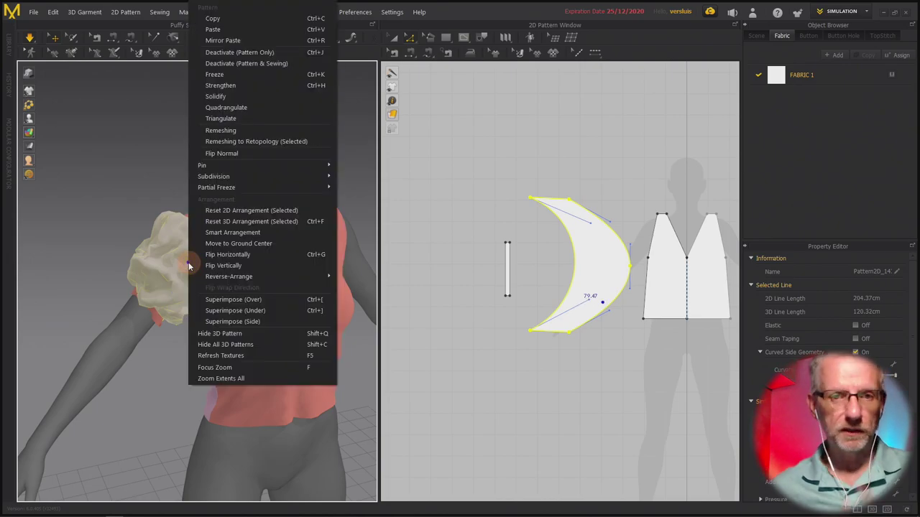
{"action": "left_click", "coordinate": [281, 85]}
{"action": "right_click_drag", "start_coordinate": [252, 223], "coordinate": [219, 225]}
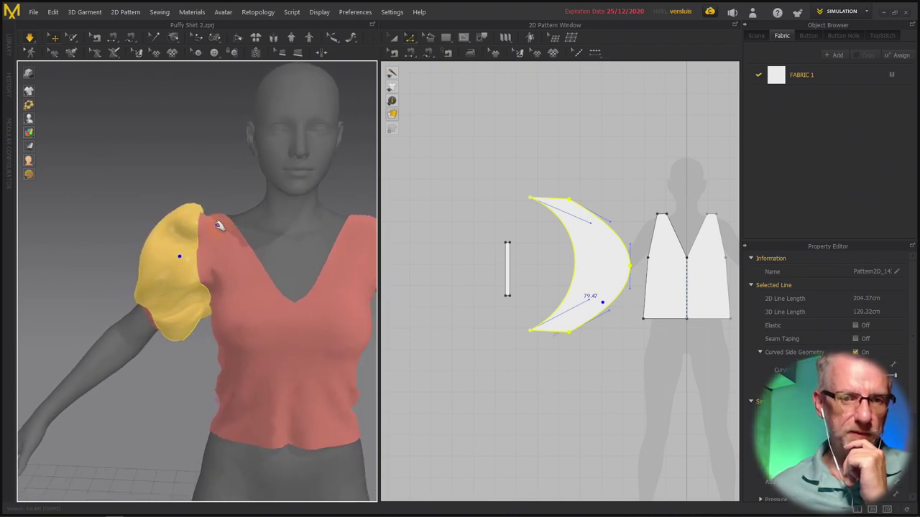
{"action": "left_click", "coordinate": [255, 221]}
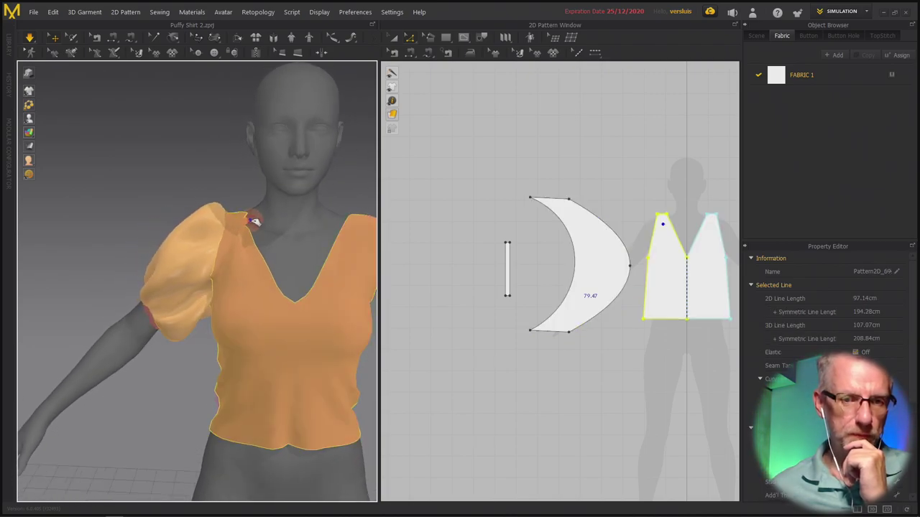
{"action": "left_click", "coordinate": [199, 250]}
Solidify the sleeve pattern and pull its fabric upward to examine the stiffer puff from several sides.
{"action": "right_click", "coordinate": [186, 227]}
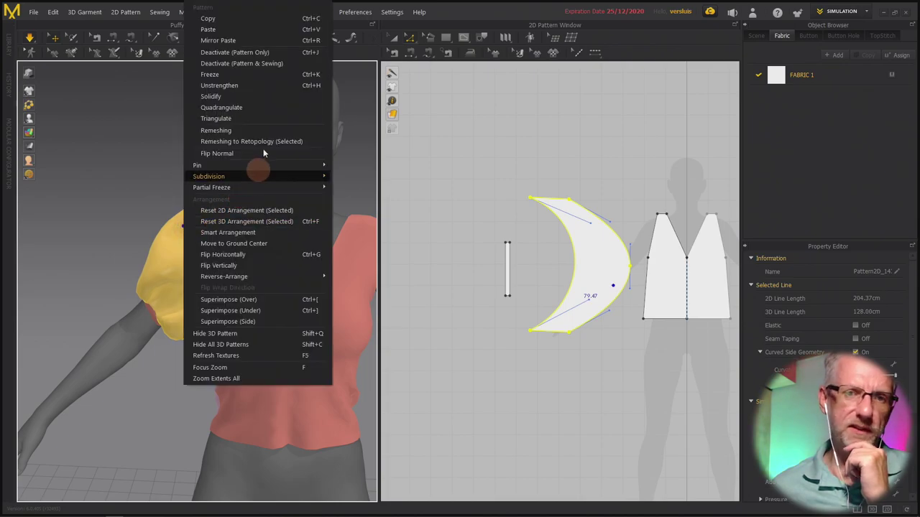
{"action": "left_click", "coordinate": [277, 97]}
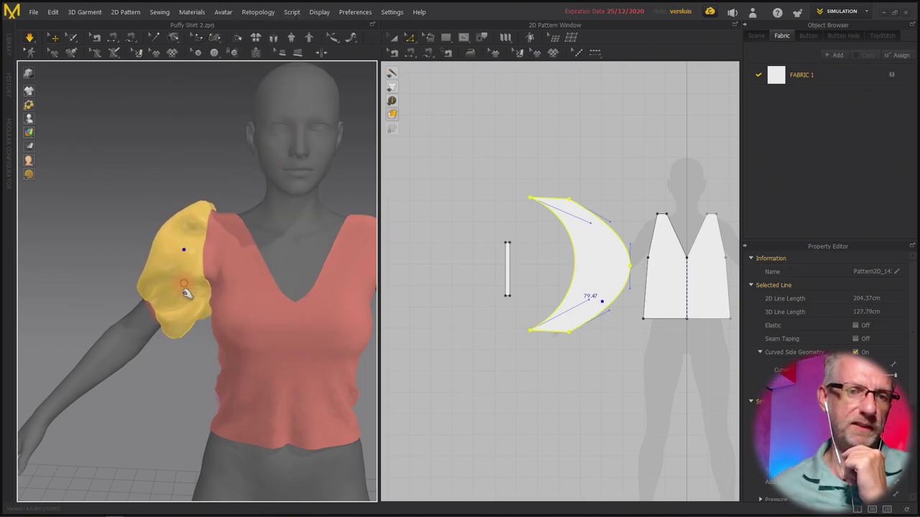
{"action": "right_click_drag", "start_coordinate": [191, 249], "coordinate": [320, 277]}
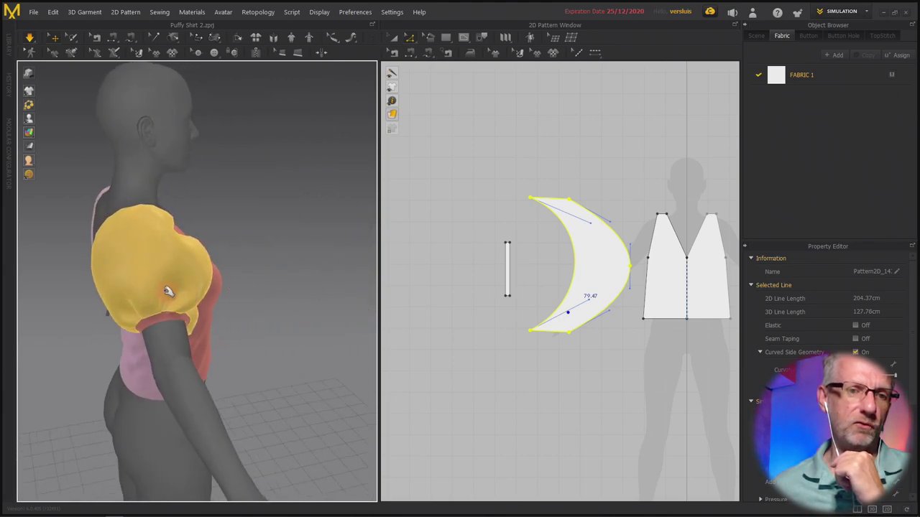
{"action": "right_click_drag", "start_coordinate": [233, 263], "coordinate": [102, 256]}
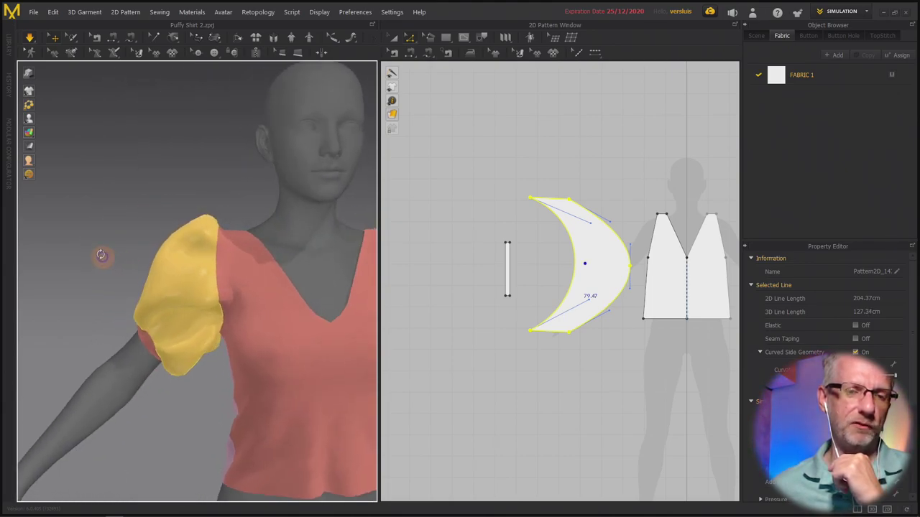
{"action": "mouse_move", "coordinate": [187, 348]}
{"action": "left_mouse_down"}
{"action": "mouse_move", "coordinate": [206, 267]}
{"action": "mouse_move", "coordinate": [199, 335]}
{"action": "mouse_move", "coordinate": [232, 294]}
{"action": "mouse_move", "coordinate": [222, 242]}
{"action": "left_mouse_up"}
{"action": "right_click_drag", "start_coordinate": [222, 242], "coordinate": [202, 284]}
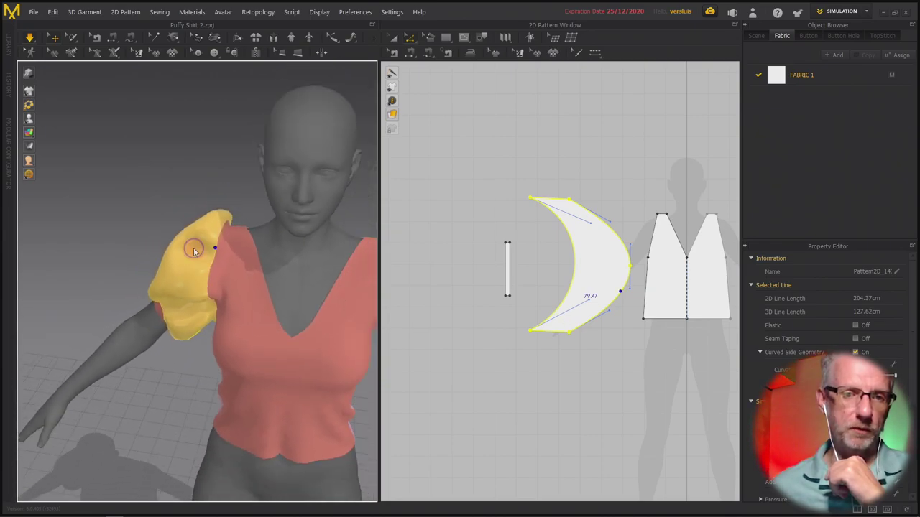
Unsolidify and unstrengthen the sleeve pattern to restore its soft drape.
{"action": "right_click", "coordinate": [194, 247]}
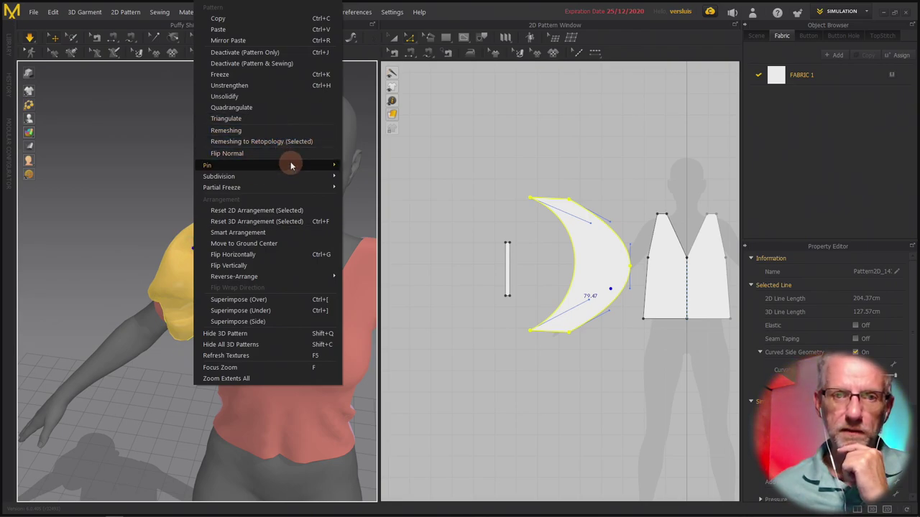
{"action": "left_click", "coordinate": [290, 98]}
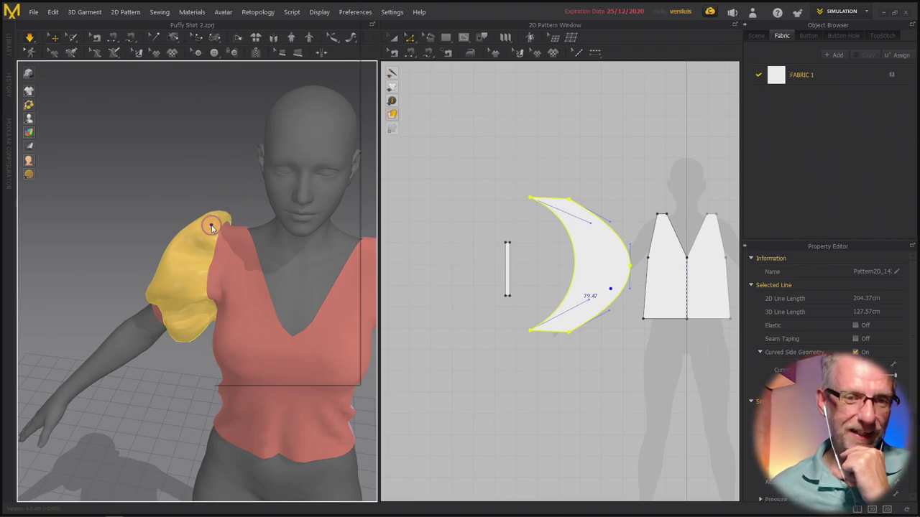
{"action": "right_click", "coordinate": [212, 248]}
{"action": "left_click", "coordinate": [302, 85]}
{"action": "right_click_drag", "start_coordinate": [301, 87], "coordinate": [467, 217]}
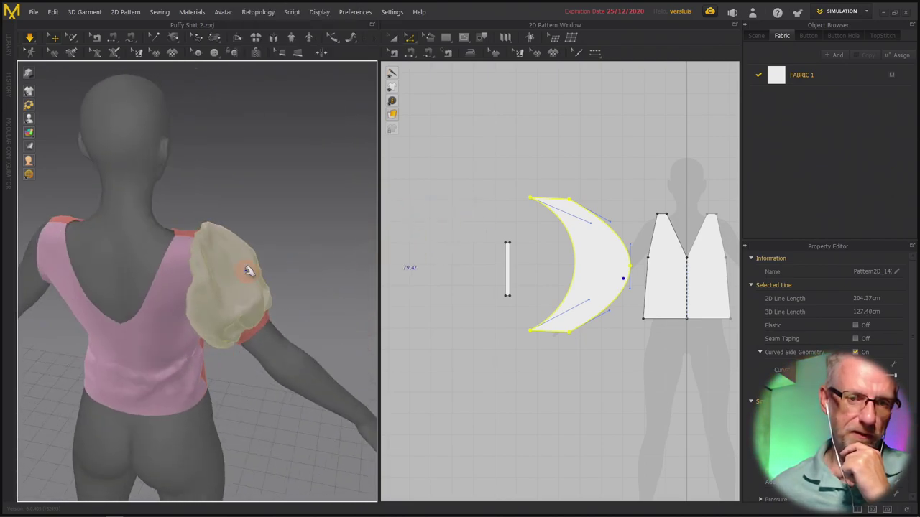
{"action": "scroll", "coordinate": [287, 273], "scroll_direction": "up", "scroll_amount": 3}
{"action": "right_click_drag", "start_coordinate": [310, 324], "coordinate": [109, 287]}
{"action": "right_click_drag", "start_coordinate": [269, 299], "coordinate": [173, 263]}
{"action": "scroll", "coordinate": [173, 270], "scroll_direction": "down", "scroll_amount": 3}
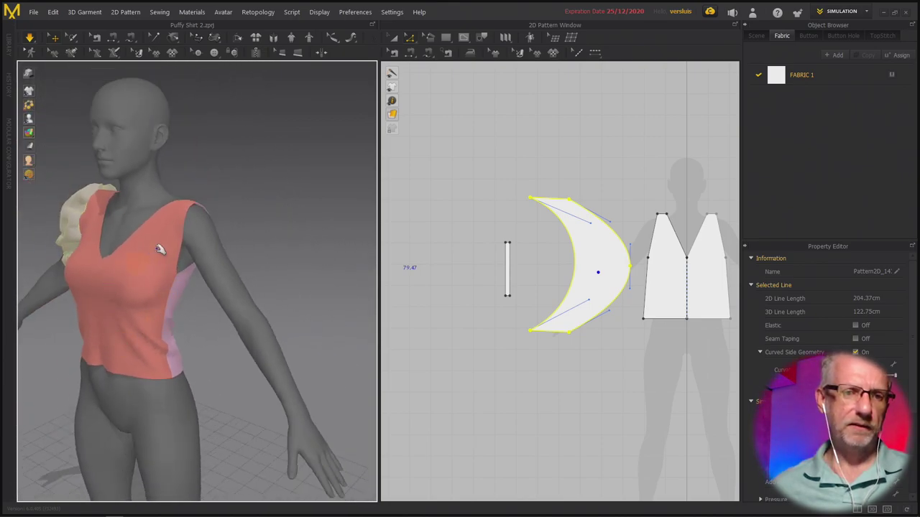
Try to apply linked editing as Symmetric Pattern (with Sewing) to the sleeve and cuff patterns.
{"action": "right_click_drag", "start_coordinate": [172, 324], "coordinate": [182, 304]}
{"action": "mouse_move", "coordinate": [253, 298]}
{"action": "right_mouse_down"}
{"action": "mouse_move", "coordinate": [211, 306]}
{"action": "mouse_move", "coordinate": [253, 311]}
{"action": "right_mouse_up"}
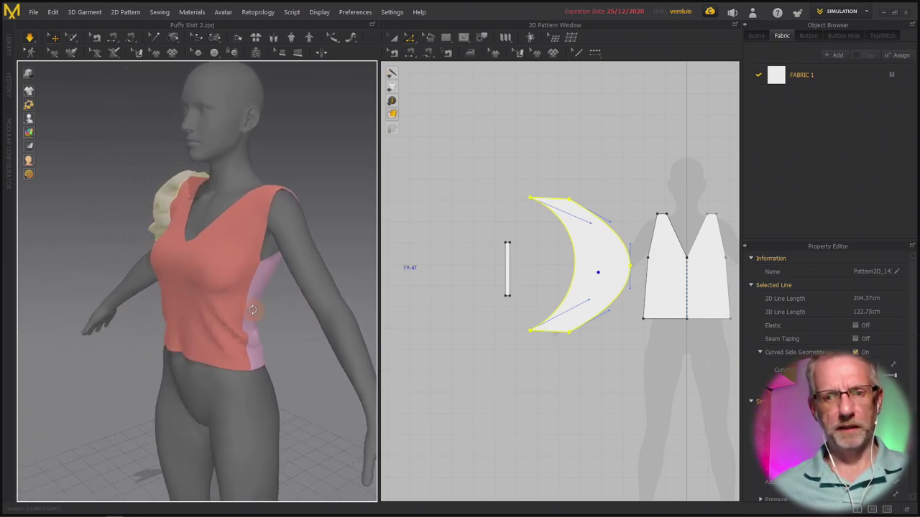
{"action": "key", "text": "a"}
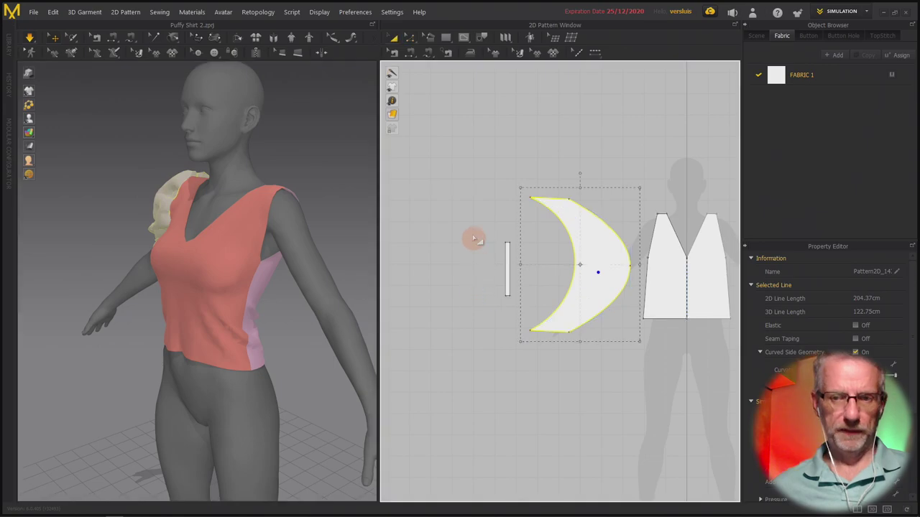
{"action": "left_click_drag", "start_coordinate": [470, 184], "coordinate": [637, 370]}
{"action": "right_click", "coordinate": [598, 286]}
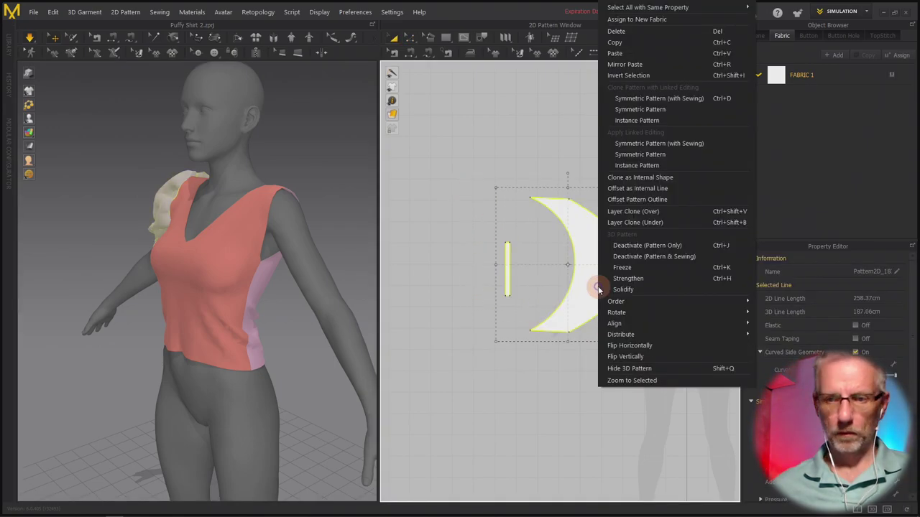
{"action": "left_click", "coordinate": [682, 143]}
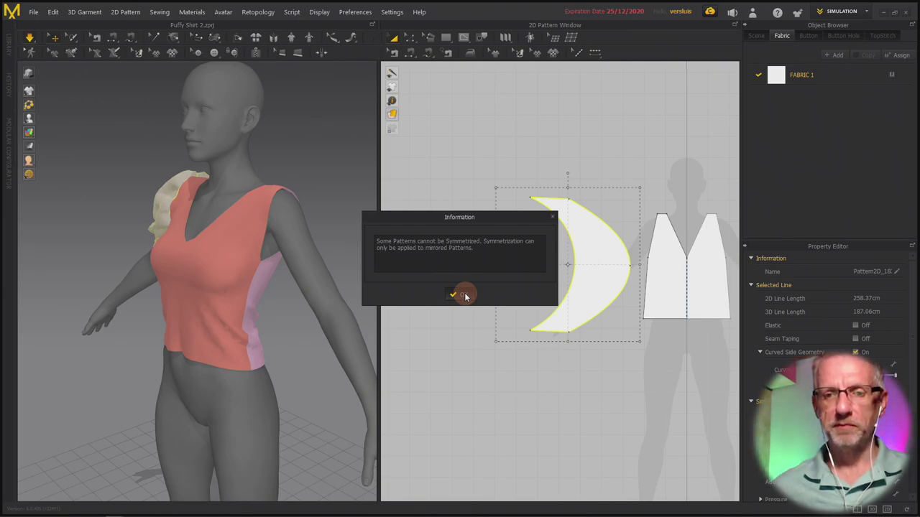
{"action": "left_click", "coordinate": [460, 294]}
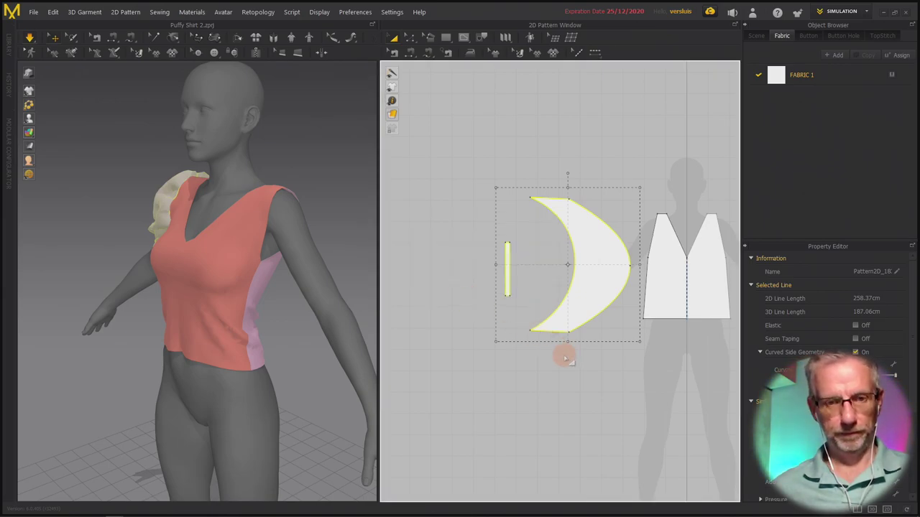
{"action": "right_click_drag", "start_coordinate": [605, 329], "coordinate": [527, 324]}
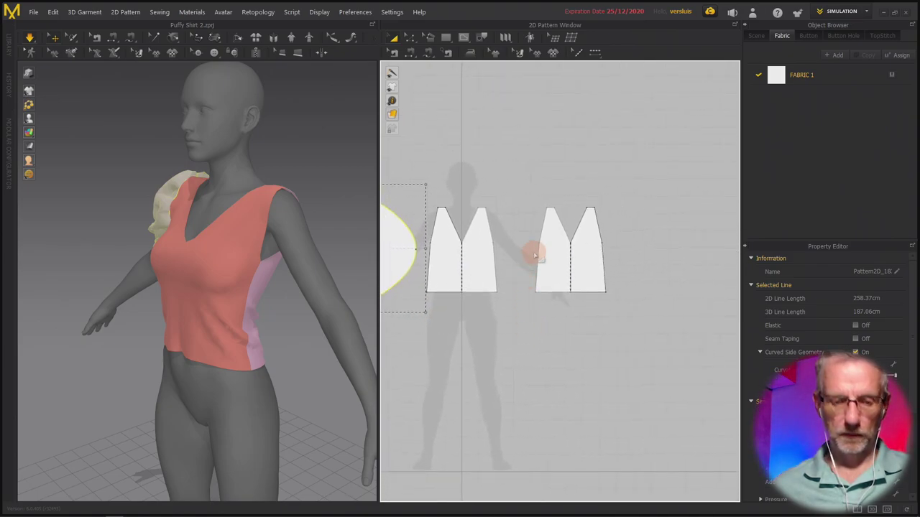
{"action": "key", "text": "ctrl+v"}
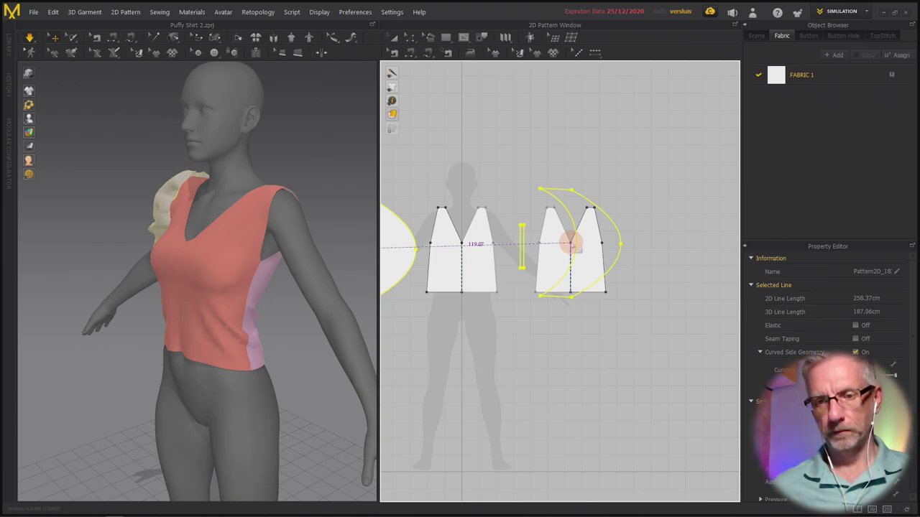
{"action": "right_click_drag", "start_coordinate": [521, 247], "coordinate": [650, 252]}
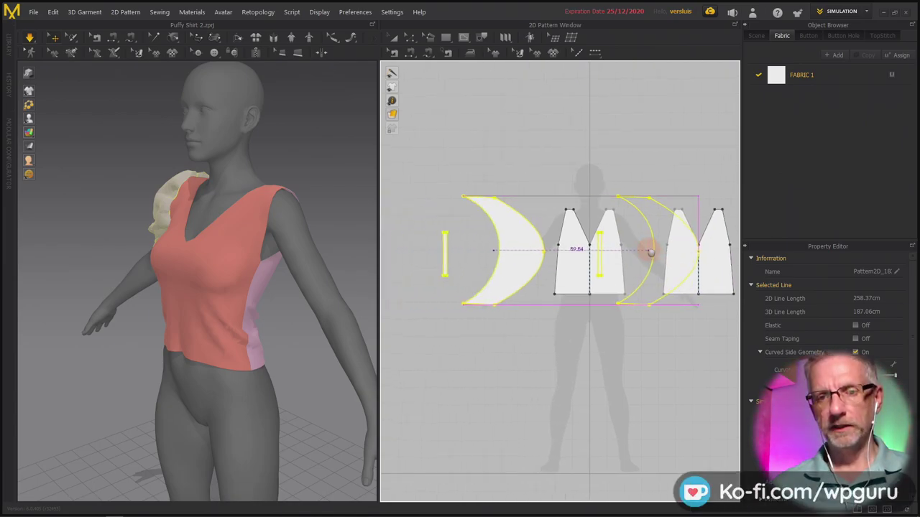
{"action": "scroll", "coordinate": [636, 260], "scroll_direction": "up", "scroll_amount": 3}
{"action": "scroll", "coordinate": [639, 265], "scroll_direction": "down", "scroll_amount": 4}
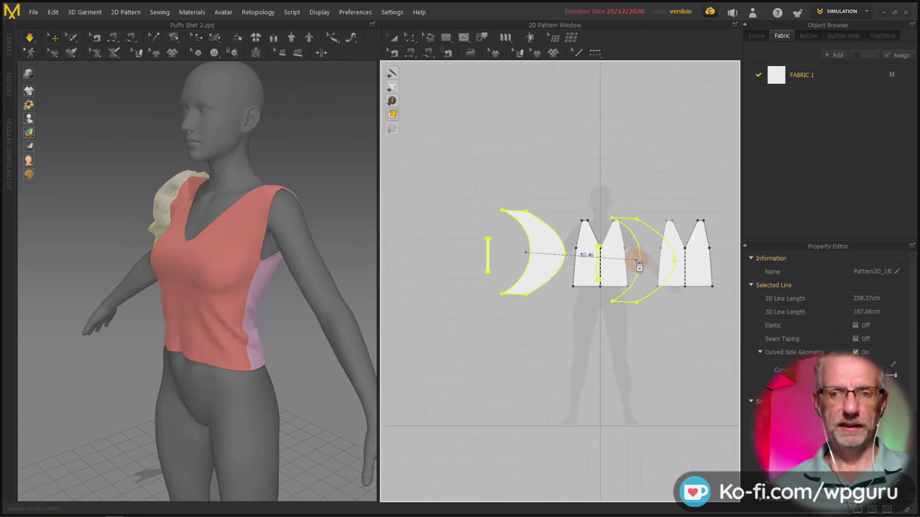
{"action": "key", "text": "Escape"}
Move the back bodice pattern farther away from the front bodice to make room between them.
{"action": "right_click_drag", "start_coordinate": [683, 314], "coordinate": [611, 328]}
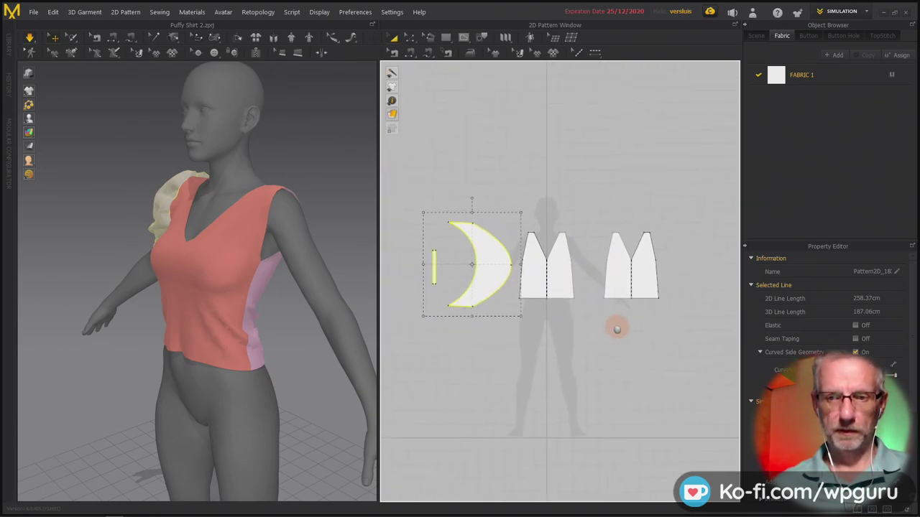
{"action": "left_click", "coordinate": [632, 277]}
{"action": "key", "text": "ctrl+c"}
{"action": "key", "text": "ctrl+v"}
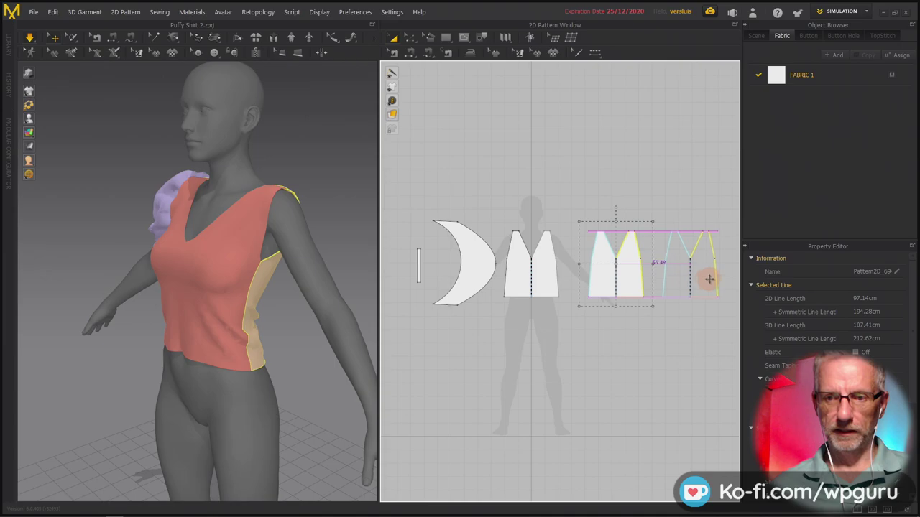
{"action": "left_click", "coordinate": [709, 279]}
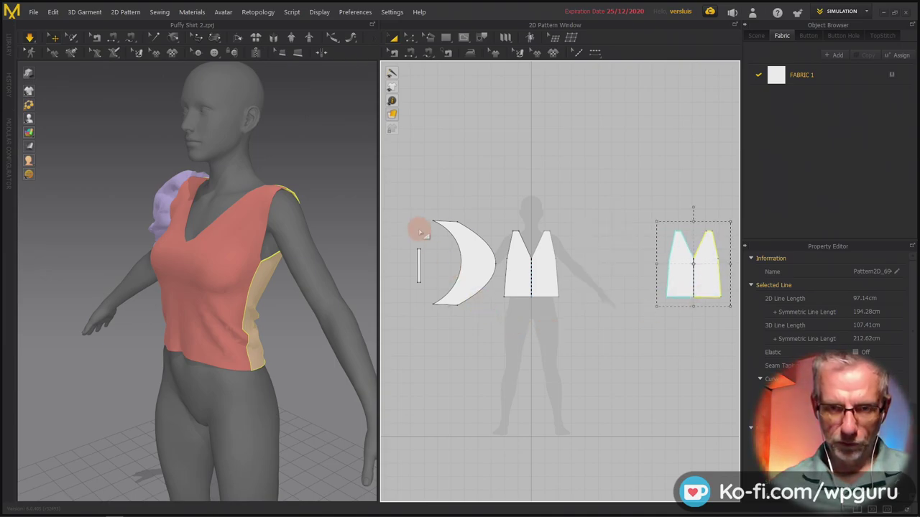
Move the sleeve and cuff patterns together slightly upward beside the front bodice.
{"action": "left_click", "coordinate": [405, 203]}
{"action": "left_click", "coordinate": [489, 284]}
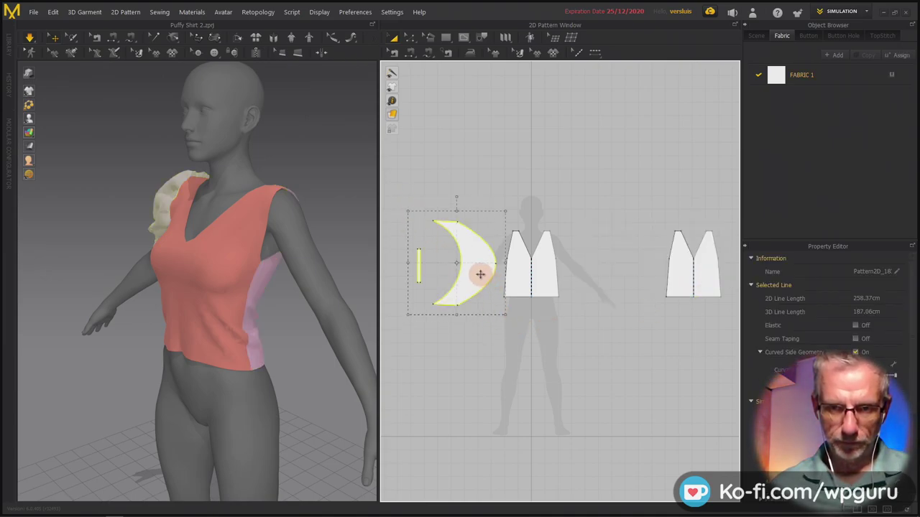
{"action": "left_click_drag", "start_coordinate": [477, 258], "coordinate": [479, 241]}
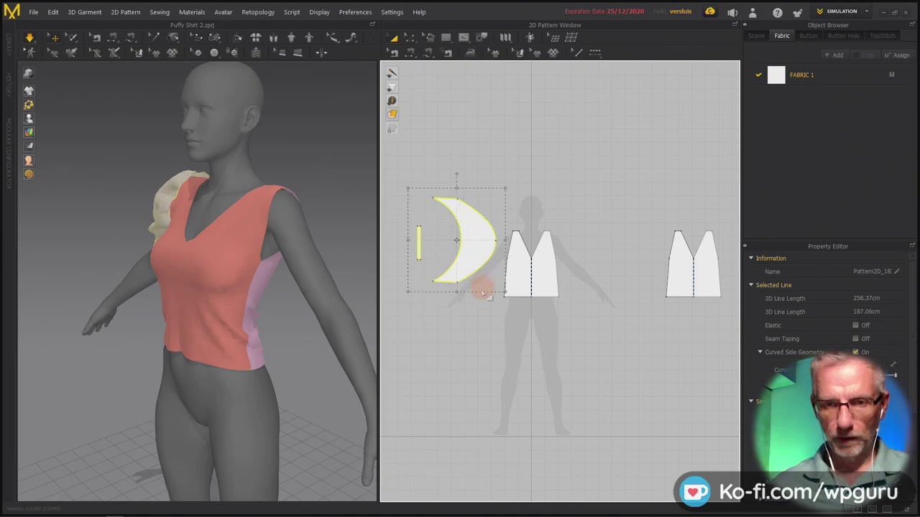
{"action": "right_click", "coordinate": [481, 245]}
{"action": "left_click", "coordinate": [512, 346]}
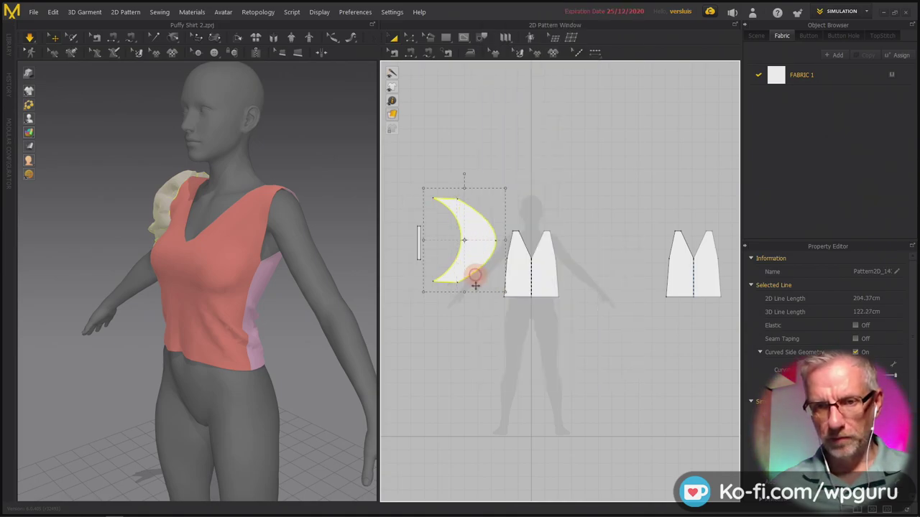
Copy the sleeve and cuff patterns and mirror paste them on the opposite side of the front bodice.
{"action": "left_click", "coordinate": [485, 326]}
{"action": "left_click_drag", "start_coordinate": [406, 199], "coordinate": [497, 295]}
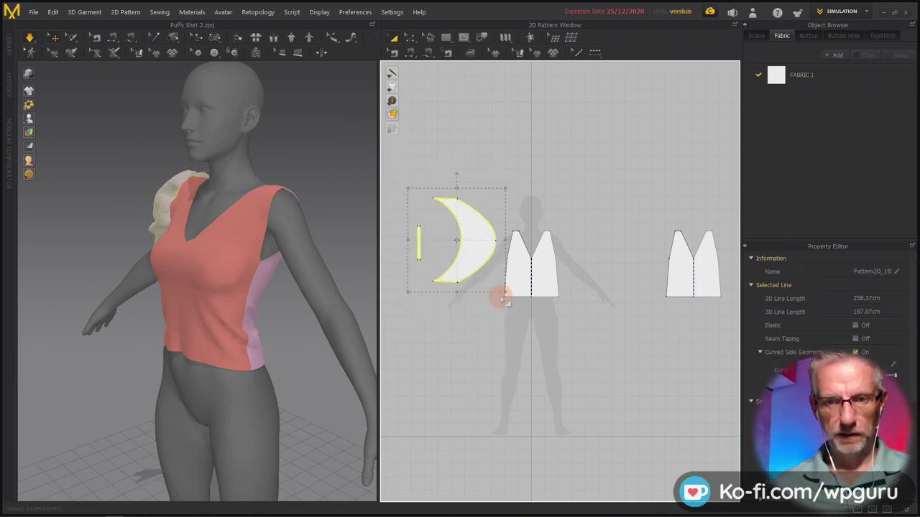
{"action": "right_click", "coordinate": [590, 235]}
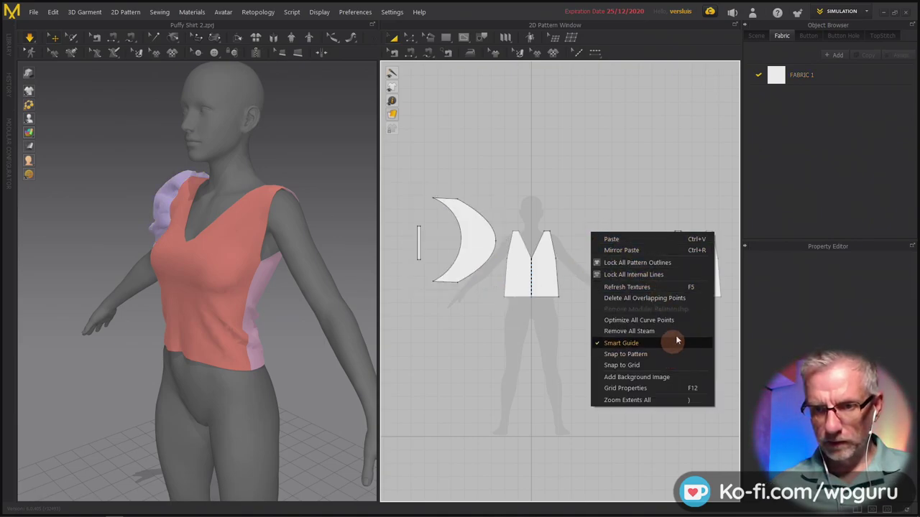
{"action": "left_click", "coordinate": [681, 249]}
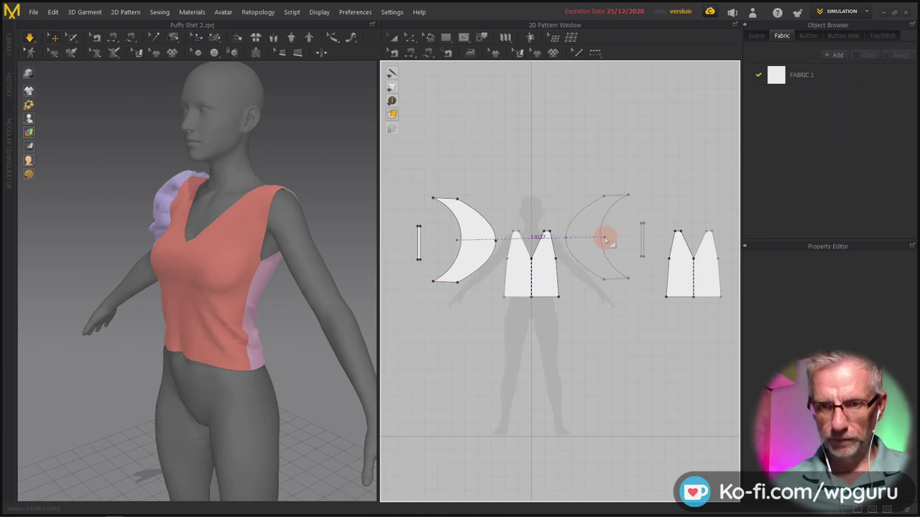
{"action": "left_click", "coordinate": [607, 239]}
Position the mirrored sleeve and cuff around the avatar's bare upper arm, close to the open armhole.
{"action": "right_click_drag", "start_coordinate": [331, 268], "coordinate": [195, 246]}
{"action": "scroll", "coordinate": [190, 248], "scroll_direction": "up", "scroll_amount": 3}
{"action": "right_click_drag", "start_coordinate": [267, 250], "coordinate": [237, 280]}
{"action": "left_click", "coordinate": [238, 280]}
{"action": "left_click_drag", "start_coordinate": [251, 283], "coordinate": [180, 268]}
{"action": "right_click_drag", "start_coordinate": [179, 268], "coordinate": [234, 273]}
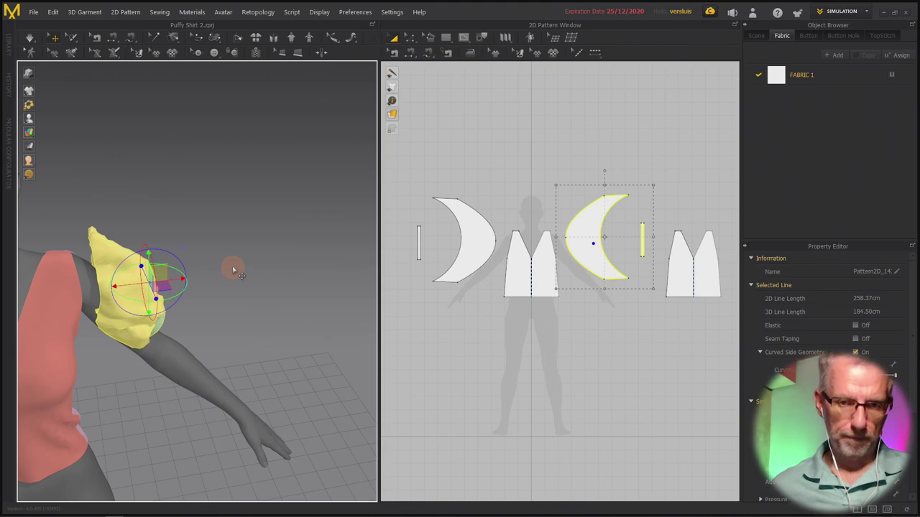
Try to sew the upper half of the mirrored sleeve's outer curve to the front bodice's armhole.
{"action": "key", "text": "t"}
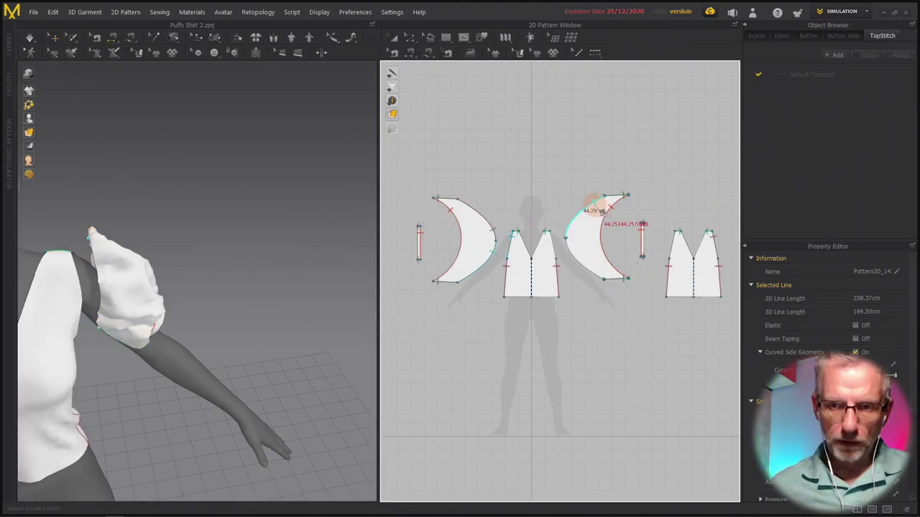
{"action": "left_click", "coordinate": [590, 210]}
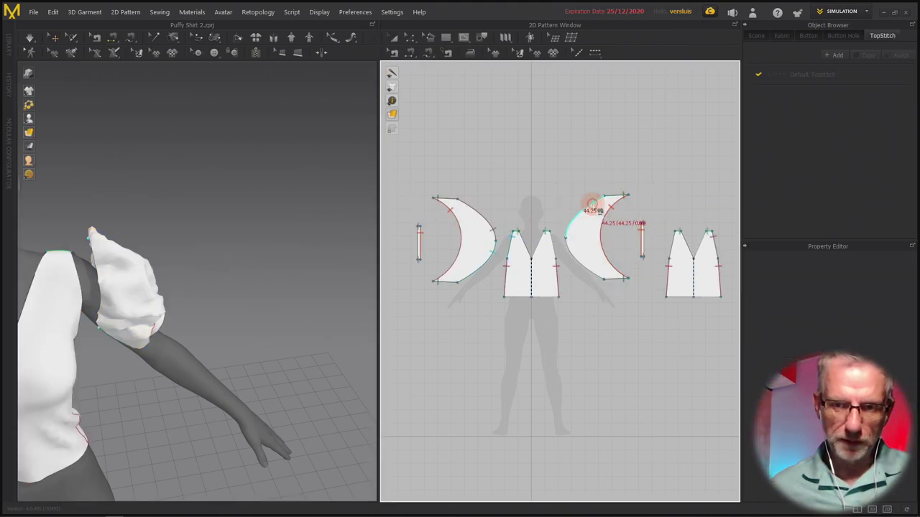
{"action": "left_click", "coordinate": [557, 243]}
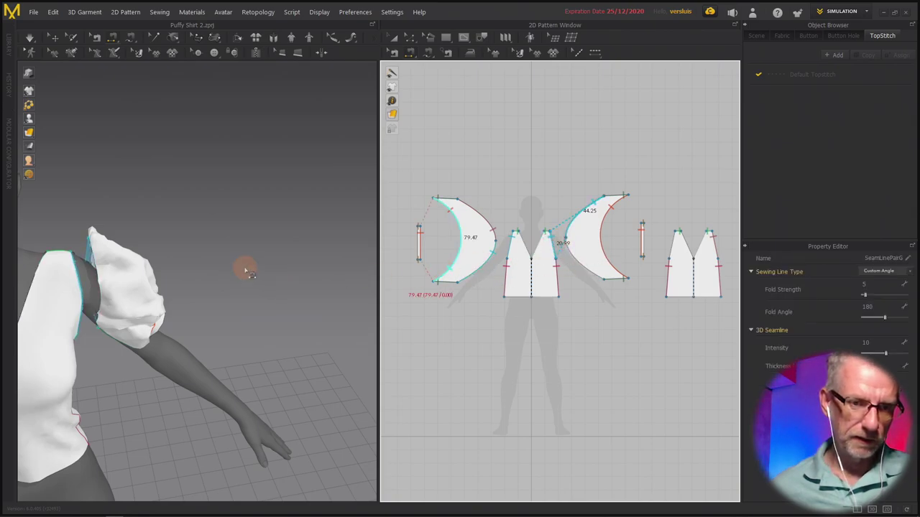
{"action": "left_click", "coordinate": [277, 289]}
Sew the lower half of the mirrored sleeve's outer curve to the front armhole and the upper half to the back armhole.
{"action": "right_click_drag", "start_coordinate": [249, 236], "coordinate": [271, 251]}
{"action": "left_click", "coordinate": [255, 211]}
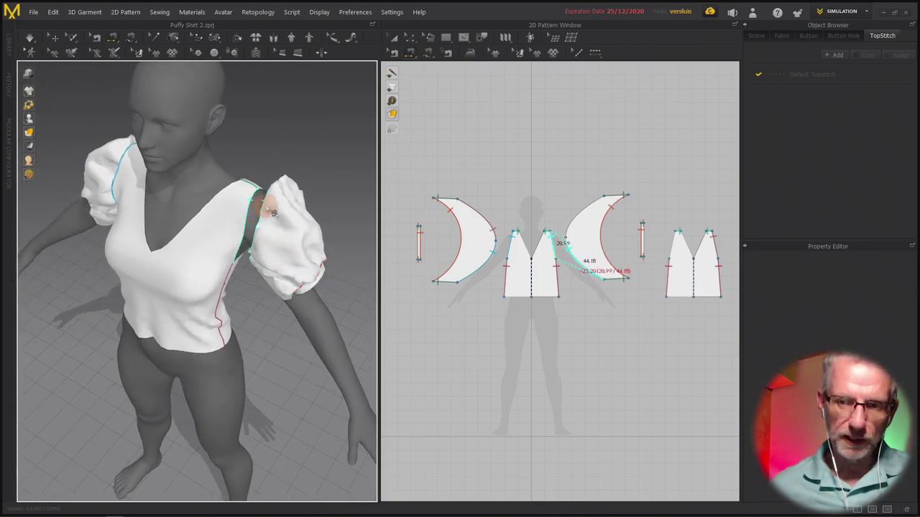
{"action": "left_click", "coordinate": [272, 212]}
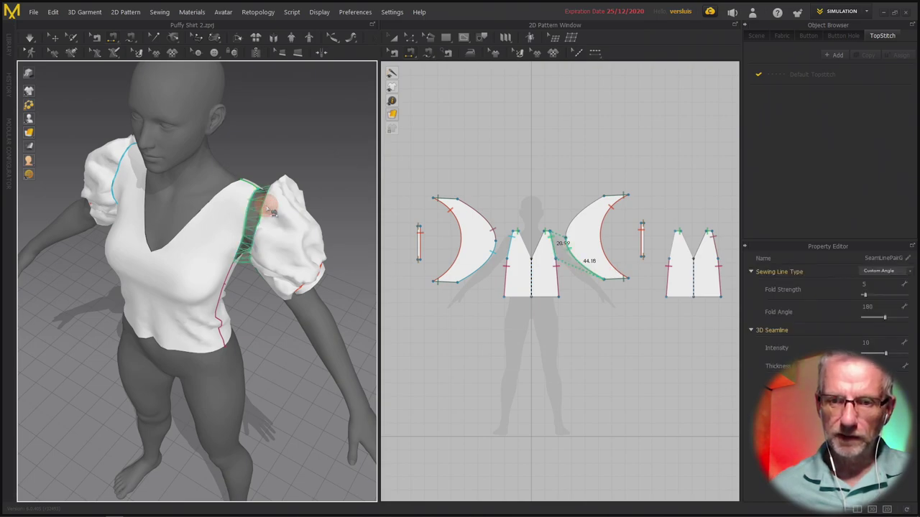
{"action": "right_click_drag", "start_coordinate": [335, 195], "coordinate": [249, 272]}
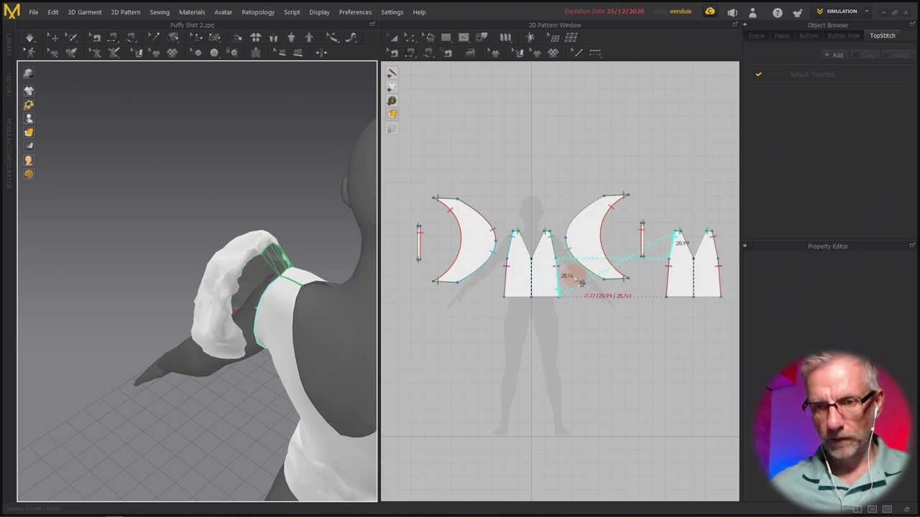
{"action": "left_click", "coordinate": [575, 237]}
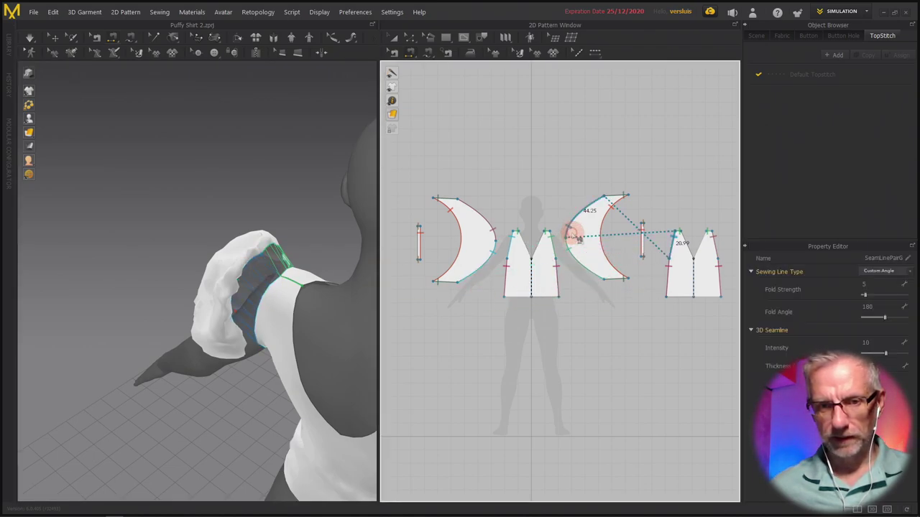
Move the mirrored sleeve and cuff together slightly down to line them up with the arm and armhole.
{"action": "right_click_drag", "start_coordinate": [209, 269], "coordinate": [277, 267]}
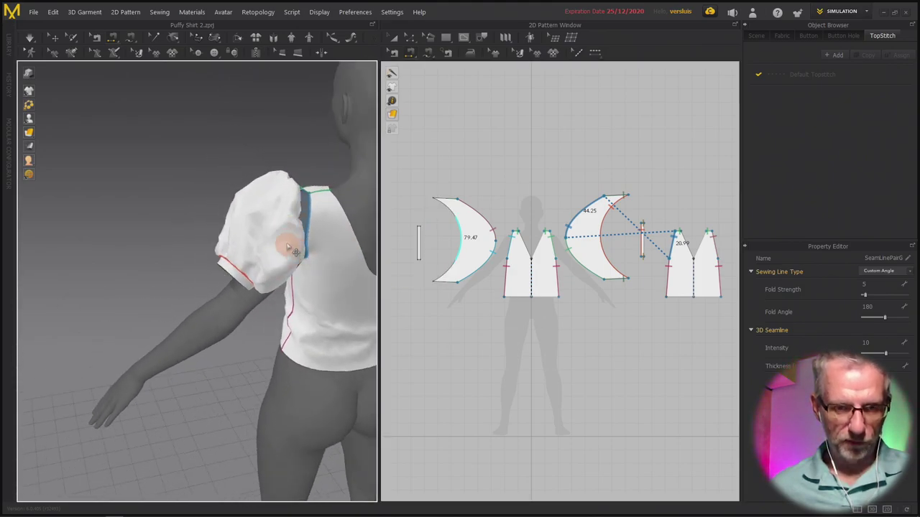
{"action": "left_click", "coordinate": [295, 251]}
{"action": "left_click_drag", "start_coordinate": [279, 226], "coordinate": [281, 266]}
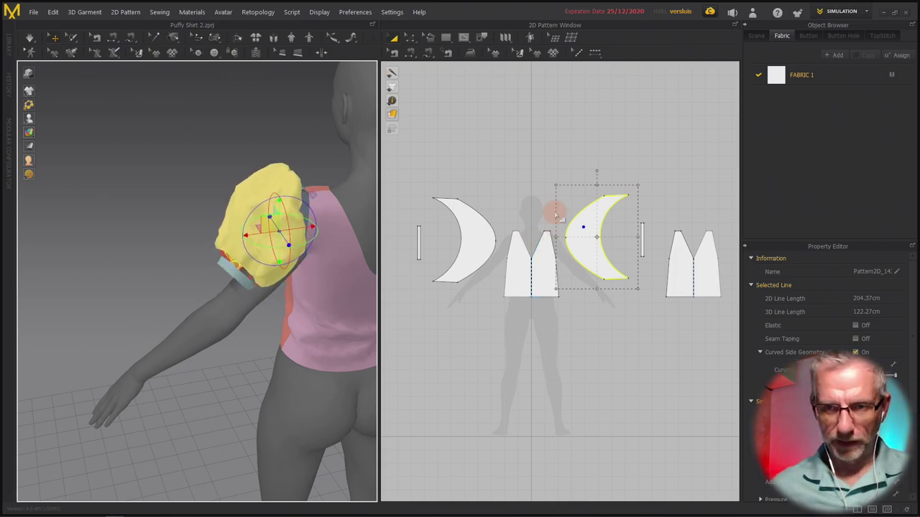
{"action": "left_click_drag", "start_coordinate": [552, 144], "coordinate": [657, 276]}
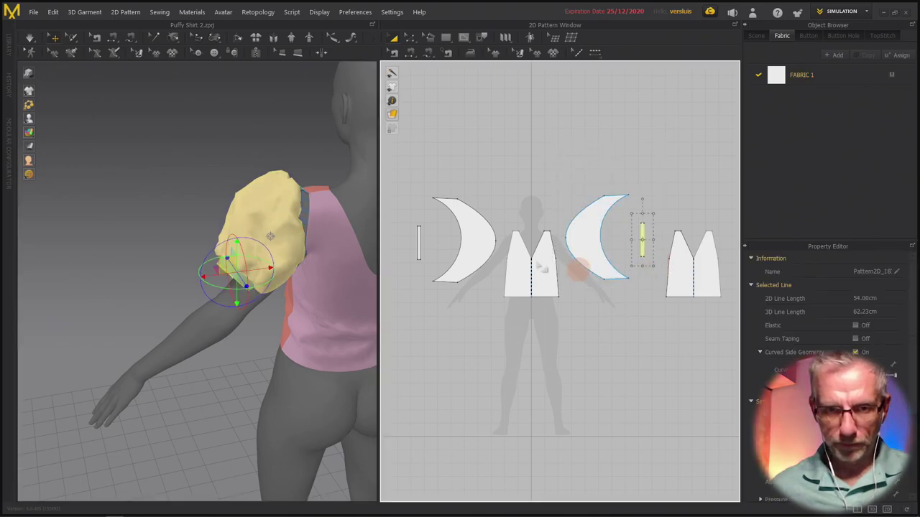
{"action": "left_click", "coordinate": [270, 235]}
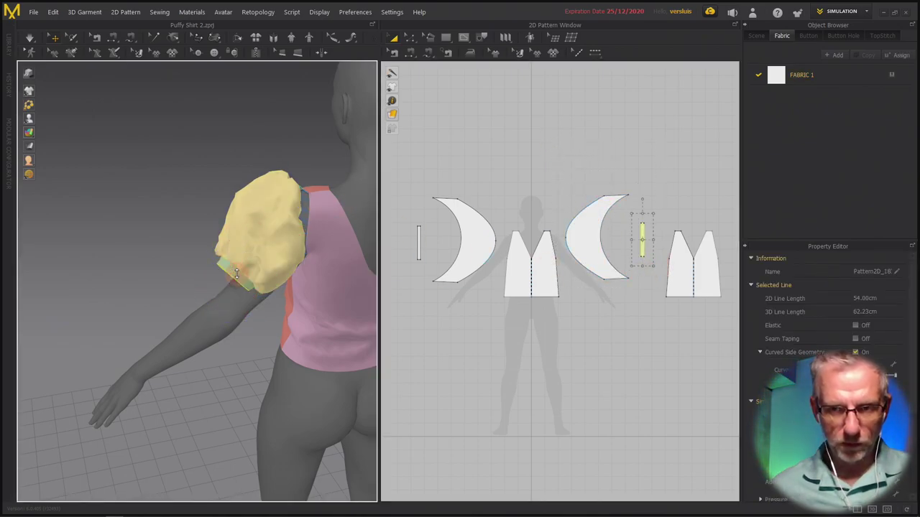
{"action": "left_click", "coordinate": [579, 230]}
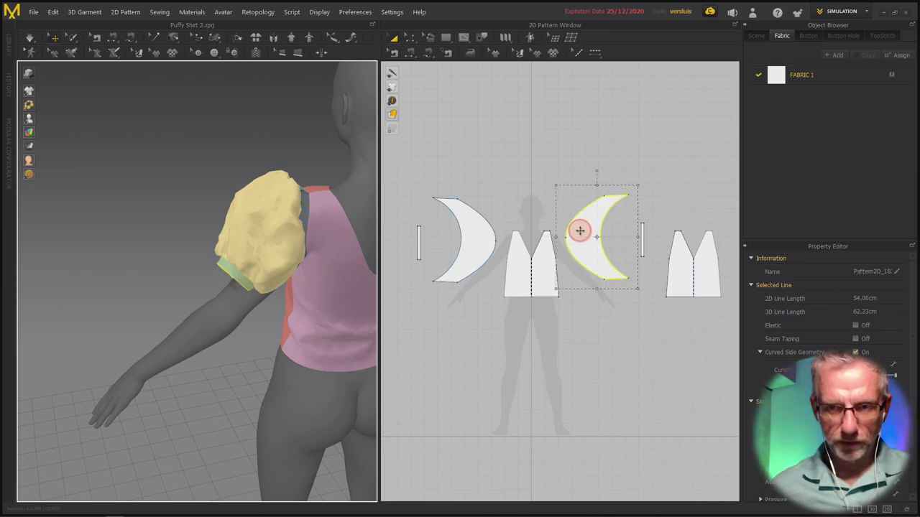
{"action": "left_click", "coordinate": [644, 248], "text": "shift"}
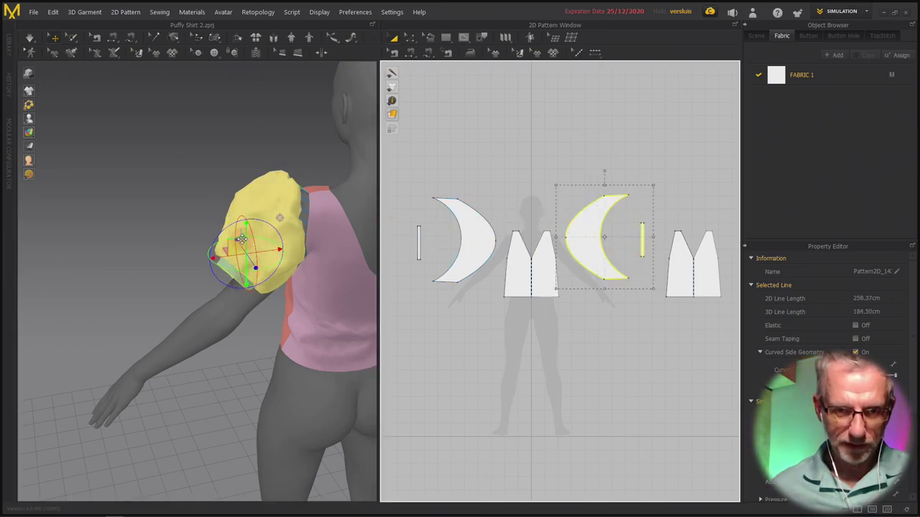
{"action": "left_click_drag", "start_coordinate": [279, 217], "coordinate": [284, 232]}
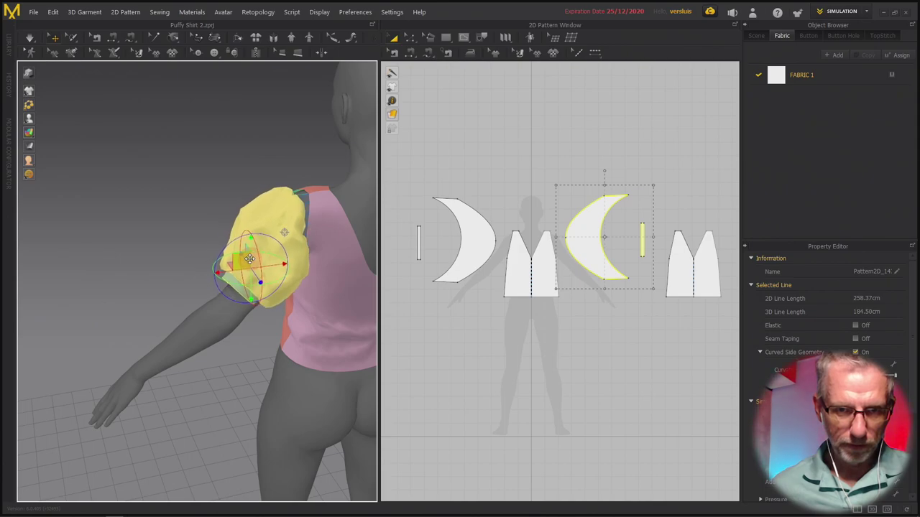
Simulate the garment to close the new armhole seams and check both sleeves from the front.
{"action": "right_click_drag", "start_coordinate": [284, 232], "coordinate": [462, 252]}
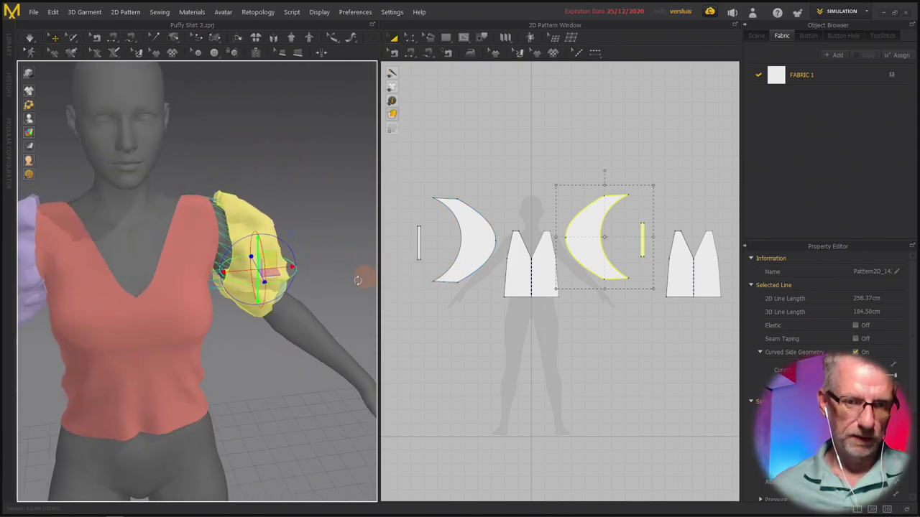
{"action": "scroll", "coordinate": [309, 275], "scroll_direction": "up", "scroll_amount": 5}
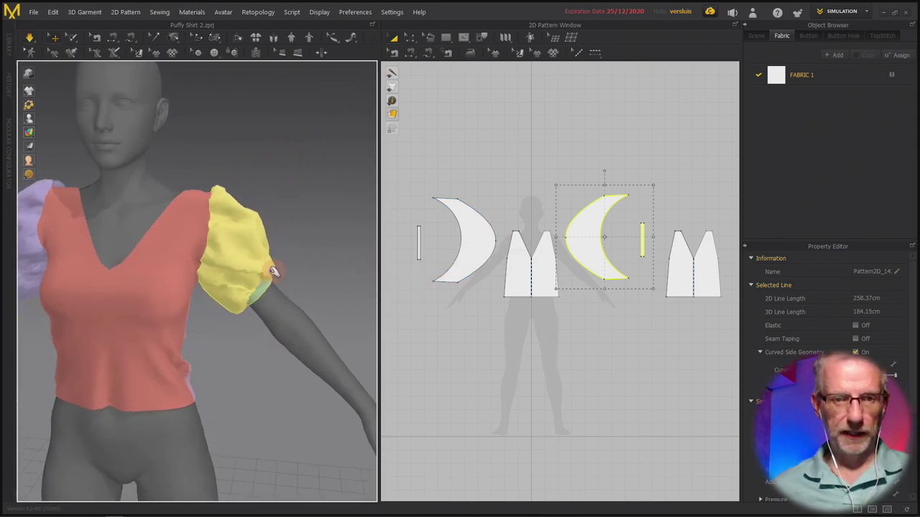
{"action": "scroll", "coordinate": [269, 276], "scroll_direction": "down", "scroll_amount": 6}
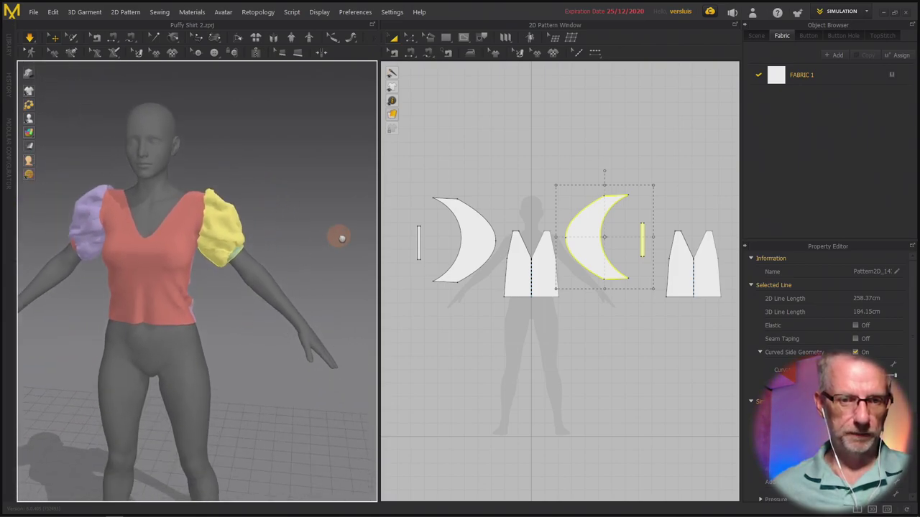
{"action": "right_click_drag", "start_coordinate": [262, 247], "coordinate": [243, 238]}
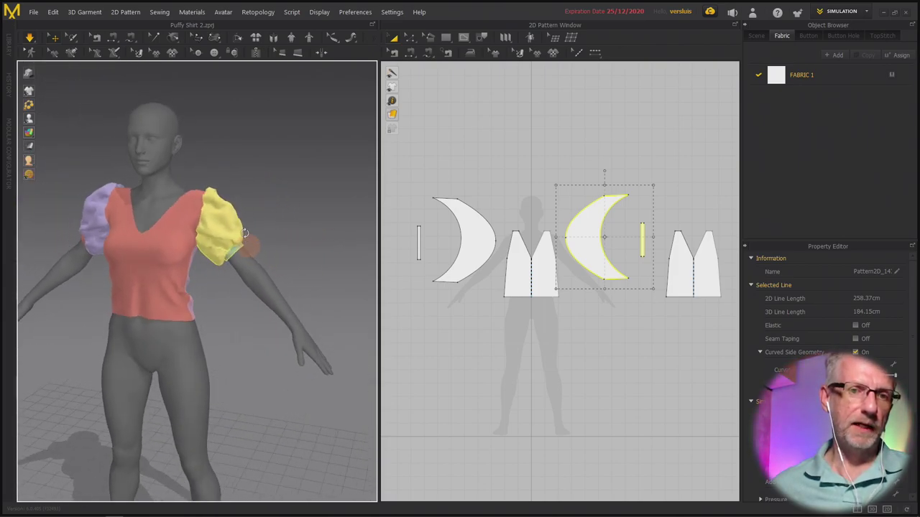
Strengthen the new sleeve pattern during simulation to puff it up, and unstrengthen it again.
{"action": "right_click", "coordinate": [229, 227]}
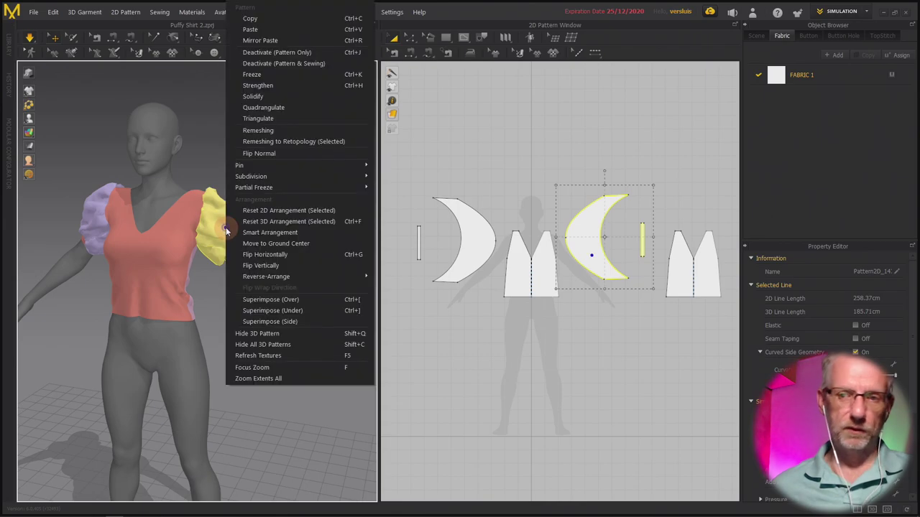
{"action": "left_click", "coordinate": [213, 107]}
{"action": "left_click", "coordinate": [230, 225]}
{"action": "right_click", "coordinate": [232, 222]}
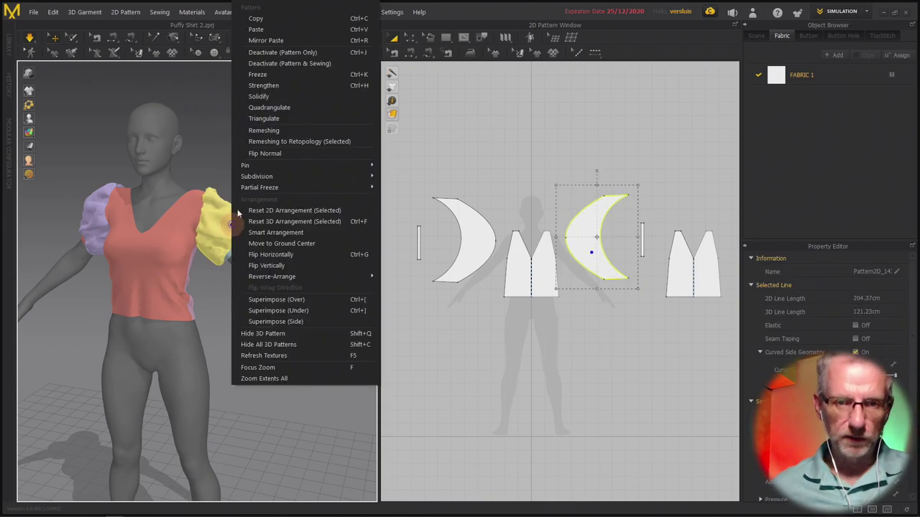
{"action": "left_click", "coordinate": [308, 85]}
{"action": "right_click", "coordinate": [225, 215]}
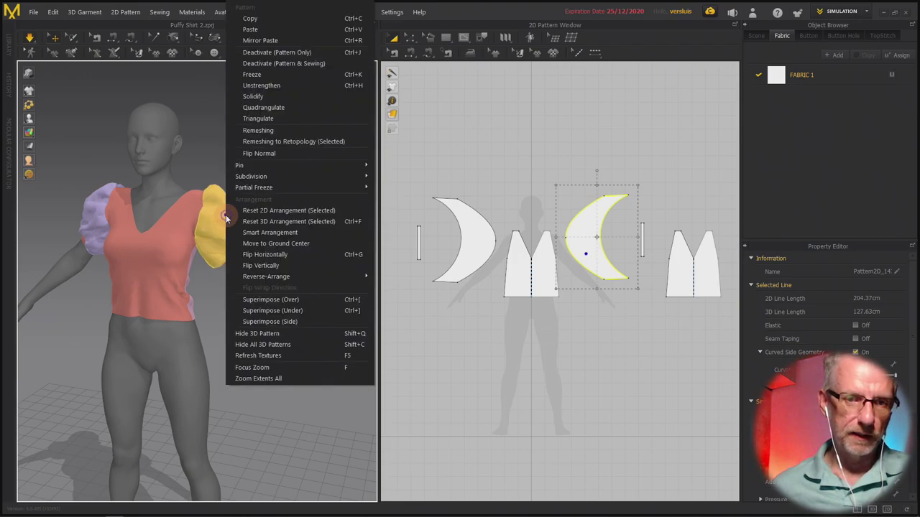
{"action": "left_click", "coordinate": [285, 84]}
Tug both sleeves into place around the shoulders from behind while the simulation runs.
{"action": "right_click_drag", "start_coordinate": [294, 205], "coordinate": [100, 228]}
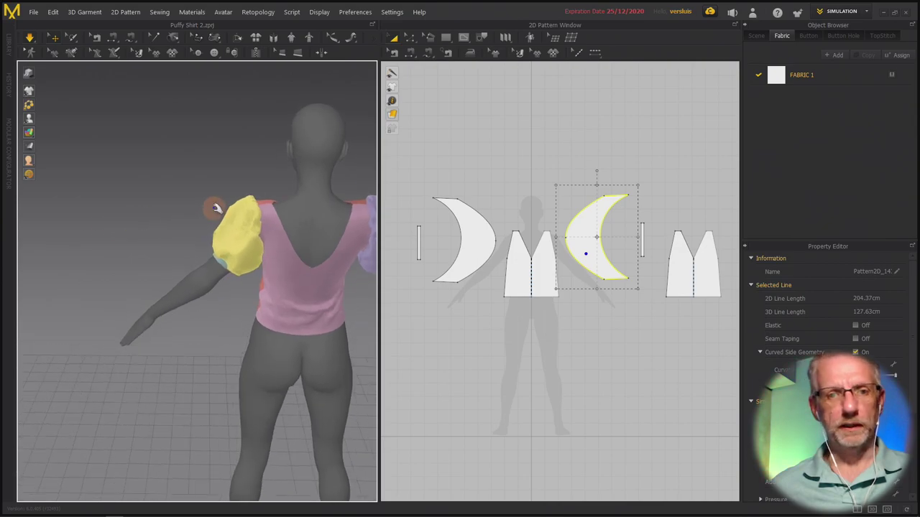
{"action": "left_click_drag", "start_coordinate": [250, 213], "coordinate": [300, 183]}
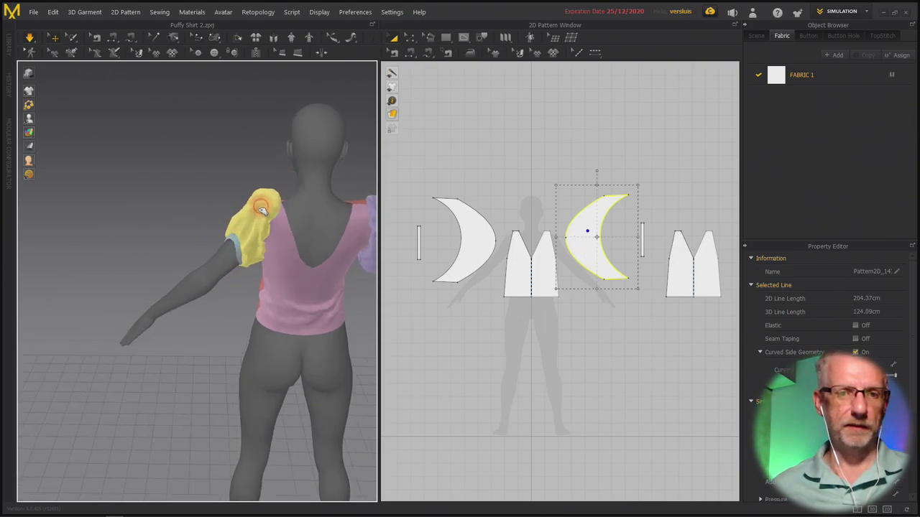
{"action": "left_click", "coordinate": [301, 214]}
{"action": "right_click_drag", "start_coordinate": [302, 214], "coordinate": [257, 235]}
{"action": "left_click_drag", "start_coordinate": [257, 234], "coordinate": [222, 202]}
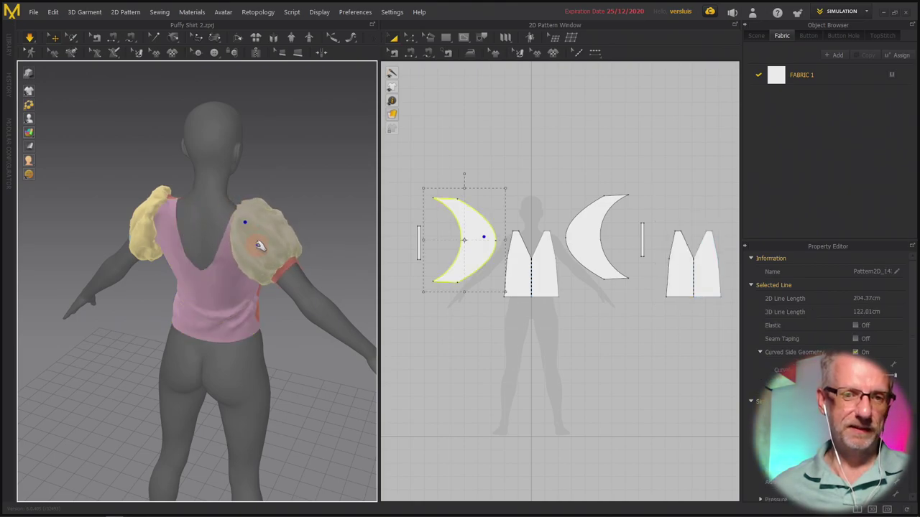
{"action": "right_click_drag", "start_coordinate": [259, 246], "coordinate": [250, 227]}
{"action": "left_click_drag", "start_coordinate": [243, 227], "coordinate": [266, 219]}
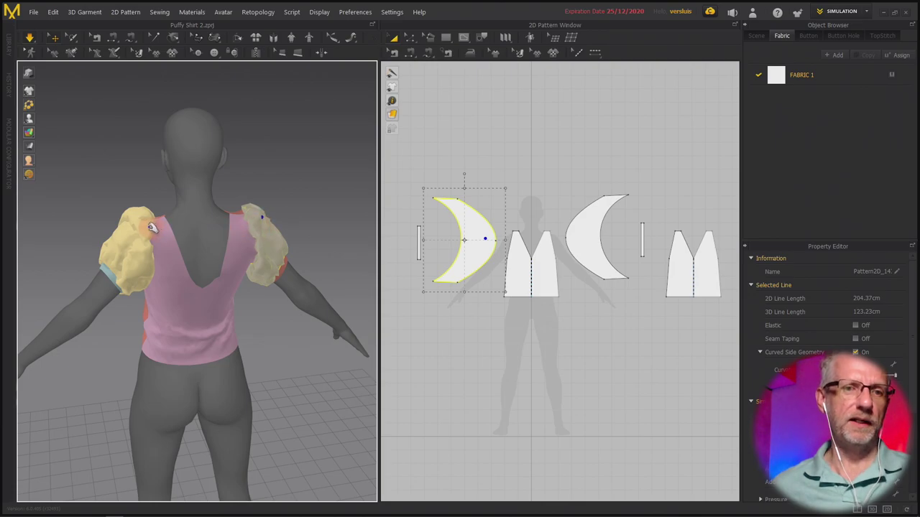
{"action": "left_click", "coordinate": [138, 233]}
Examine the drape of both puffy sleeves and the shirt body from the front and side.
{"action": "right_click_drag", "start_coordinate": [185, 230], "coordinate": [309, 210]}
{"action": "scroll", "coordinate": [195, 242], "scroll_direction": "down", "scroll_amount": 5}
{"action": "scroll", "coordinate": [302, 214], "scroll_direction": "up", "scroll_amount": 6}
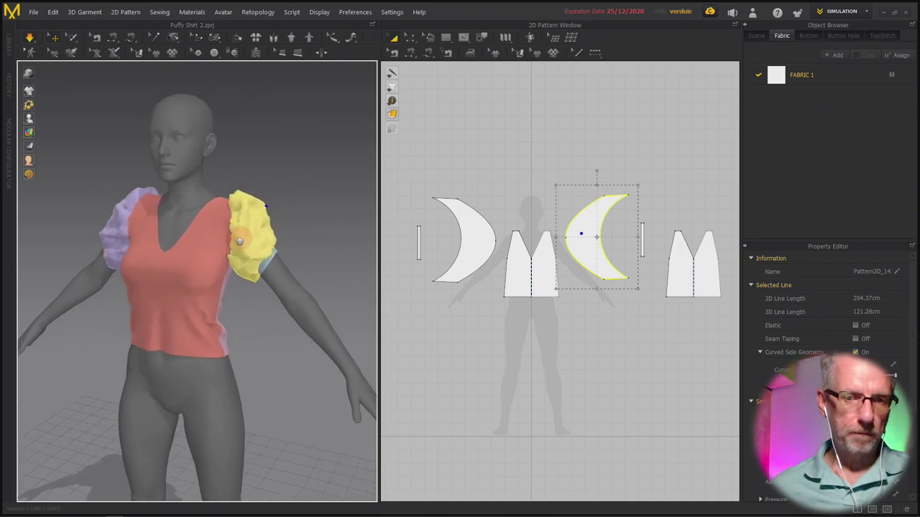
{"action": "right_click_drag", "start_coordinate": [254, 243], "coordinate": [264, 245]}
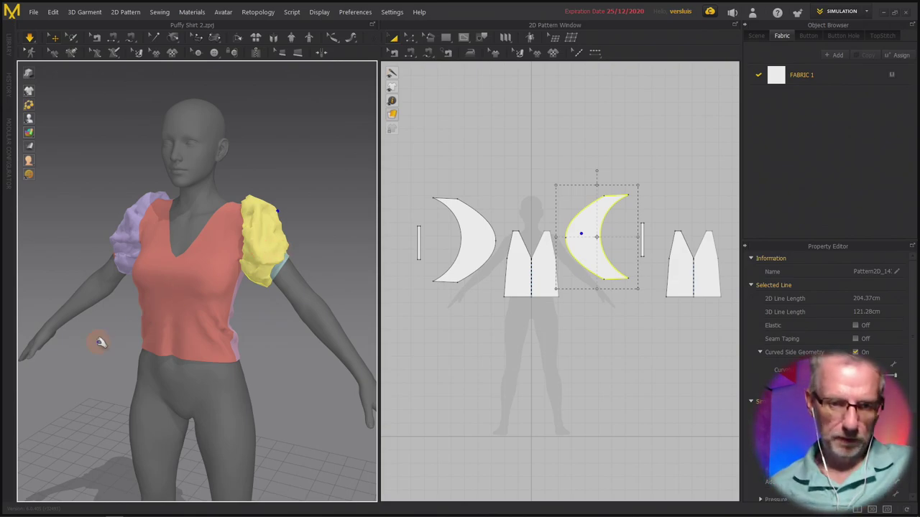
{"action": "scroll", "coordinate": [148, 365], "scroll_direction": "up", "scroll_amount": 5}
{"action": "right_click_drag", "start_coordinate": [151, 316], "coordinate": [177, 291]}
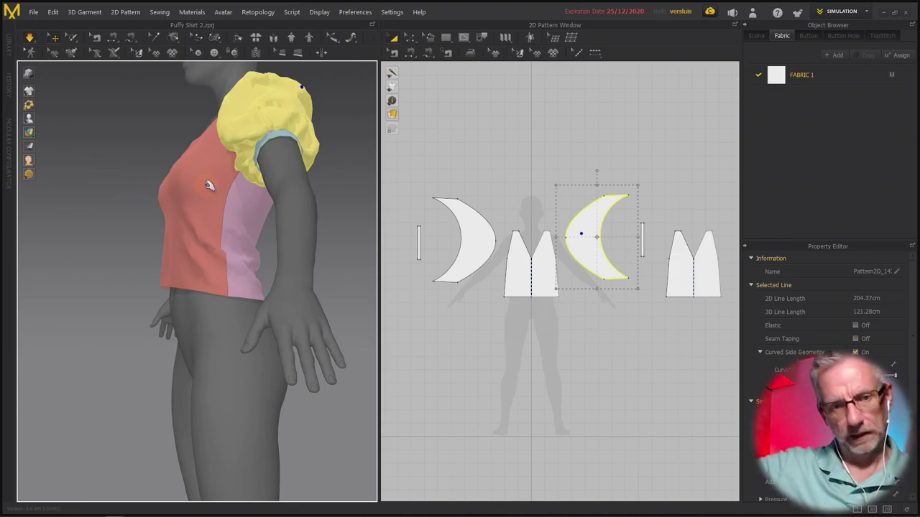
Tug the side of the front bodice outward in the running simulation to adjust its drape.
{"action": "right_click_drag", "start_coordinate": [208, 185], "coordinate": [263, 226]}
{"action": "left_click", "coordinate": [242, 211]}
{"action": "left_click_drag", "start_coordinate": [239, 243], "coordinate": [280, 221]}
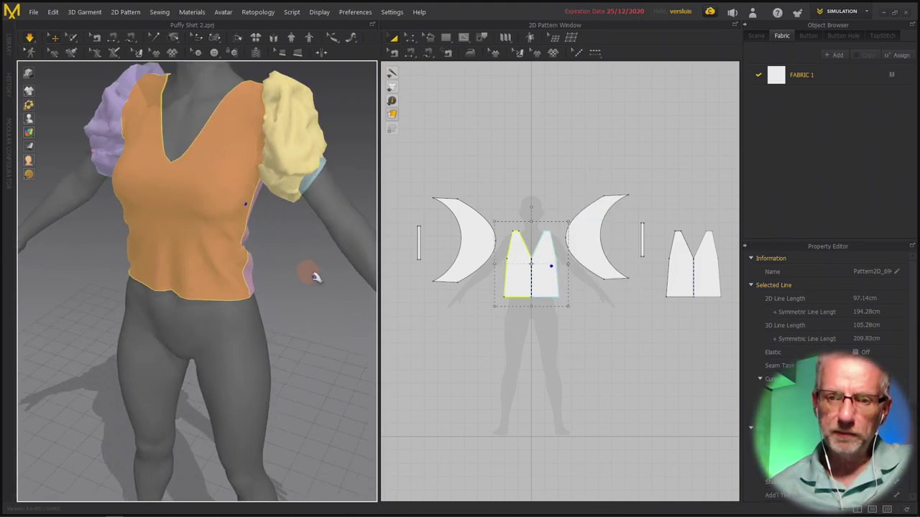
{"action": "right_click_drag", "start_coordinate": [279, 256], "coordinate": [291, 237]}
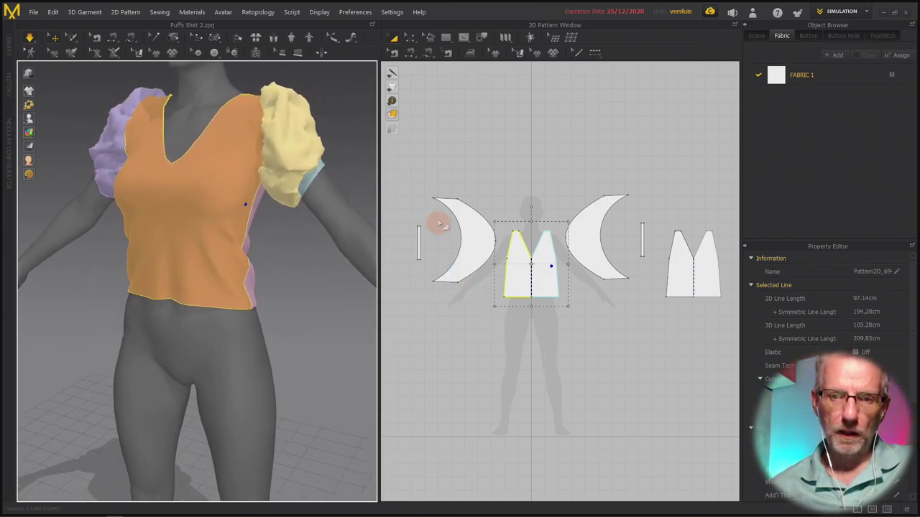
Move the original sleeve and cuff patterns together farther away from the front bodice in the 2D layout.
{"action": "left_click_drag", "start_coordinate": [401, 175], "coordinate": [493, 302]}
{"action": "left_click_drag", "start_coordinate": [481, 250], "coordinate": [449, 250]}
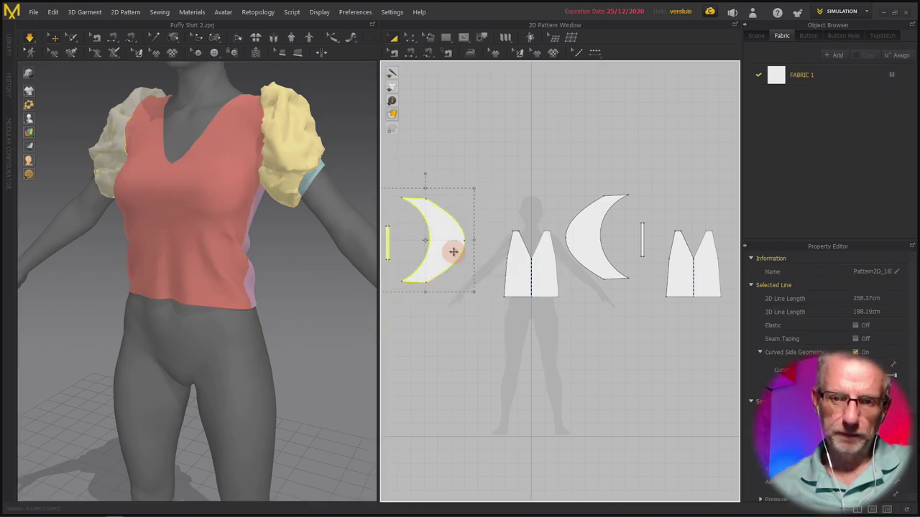
Scale the front bodice pattern proportionally to 120% in the 2D layout.
{"action": "left_click", "coordinate": [524, 283]}
{"action": "left_click_drag", "start_coordinate": [524, 284], "coordinate": [475, 321]}
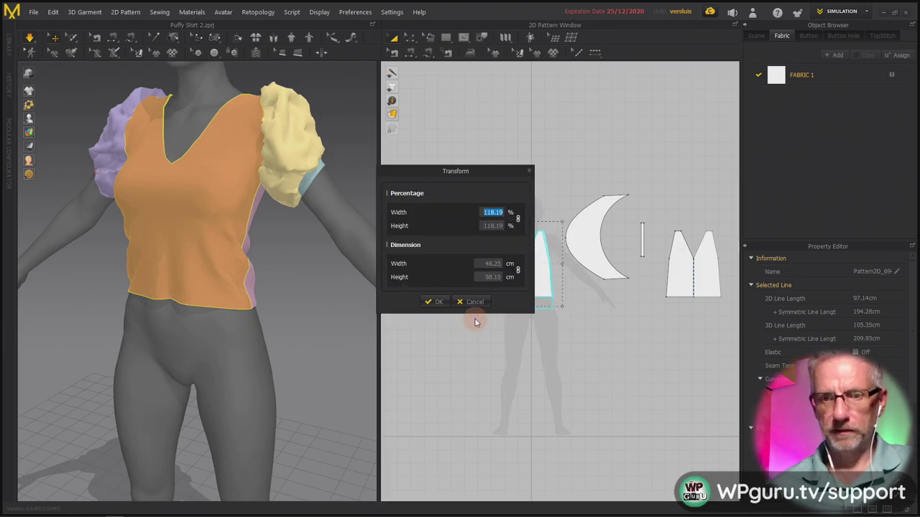
{"action": "type", "text": "120"}
{"action": "key", "text": "Return"}
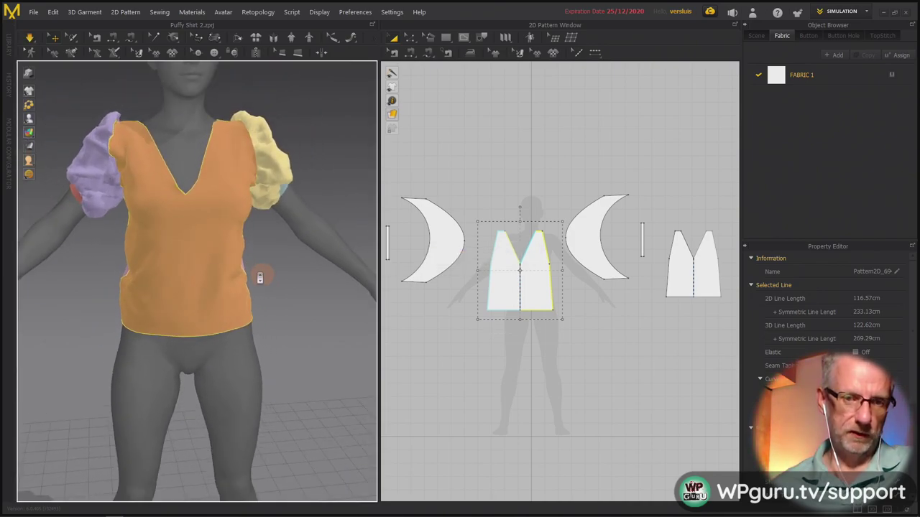
Tug the enlarged front bodice at the neckline, shoulder and chest in the running simulation to settle its drape.
{"action": "left_click_drag", "start_coordinate": [271, 189], "coordinate": [302, 179]}
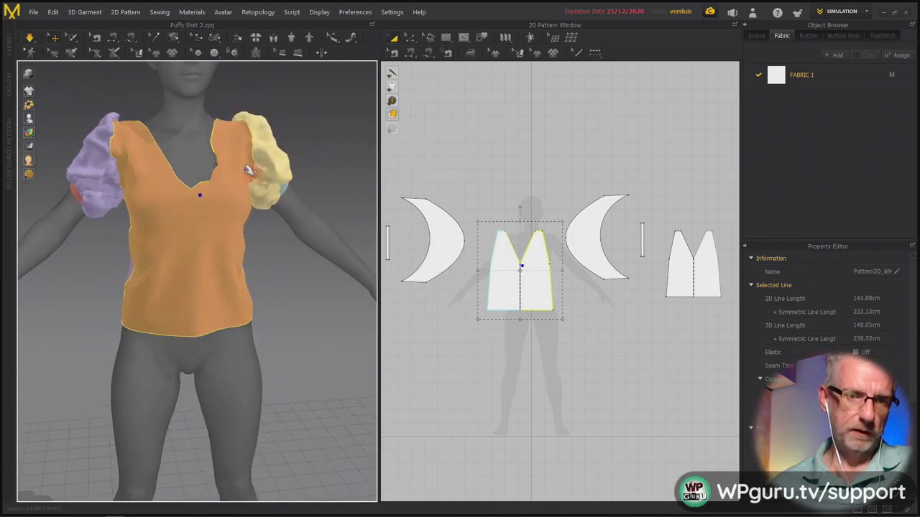
{"action": "left_click_drag", "start_coordinate": [144, 148], "coordinate": [258, 135]}
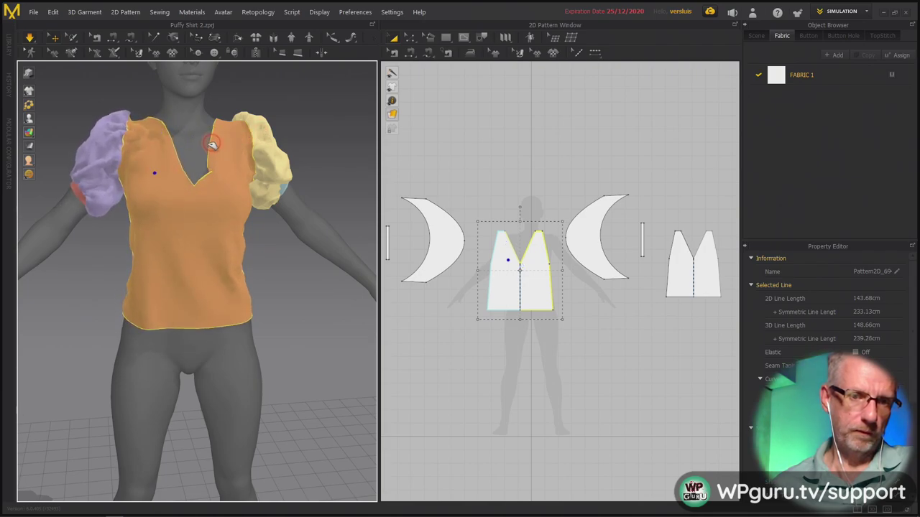
{"action": "left_click_drag", "start_coordinate": [187, 229], "coordinate": [226, 242]}
Tug the back bodice downward in the running simulation to settle it over the lower back.
{"action": "right_click_drag", "start_coordinate": [242, 258], "coordinate": [211, 307]}
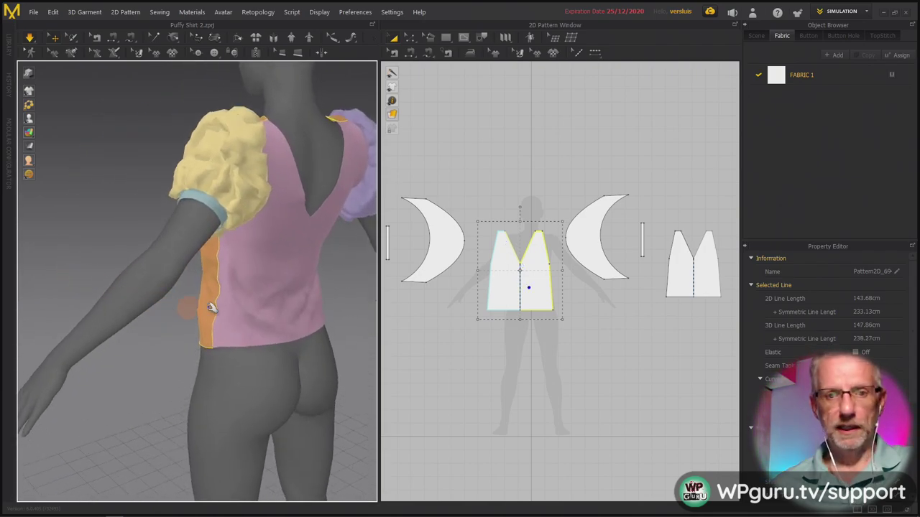
{"action": "left_click", "coordinate": [282, 283]}
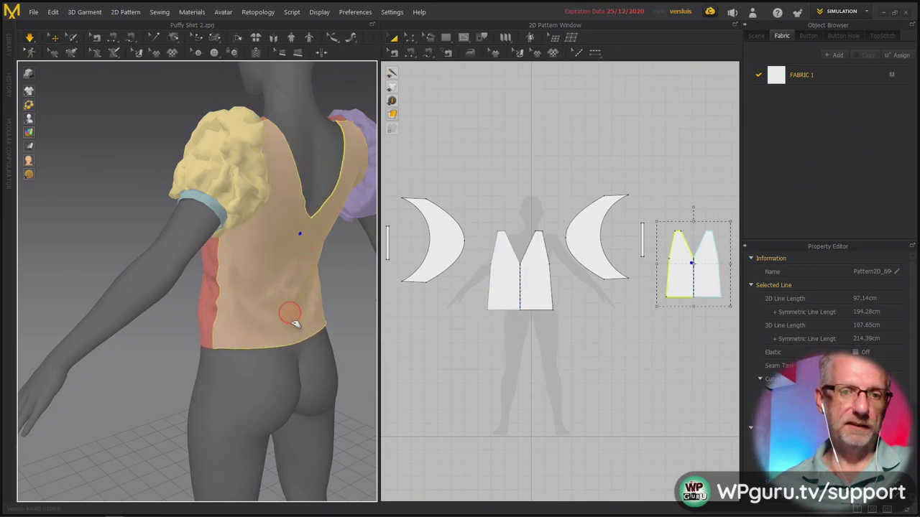
{"action": "left_click_drag", "start_coordinate": [270, 286], "coordinate": [304, 317]}
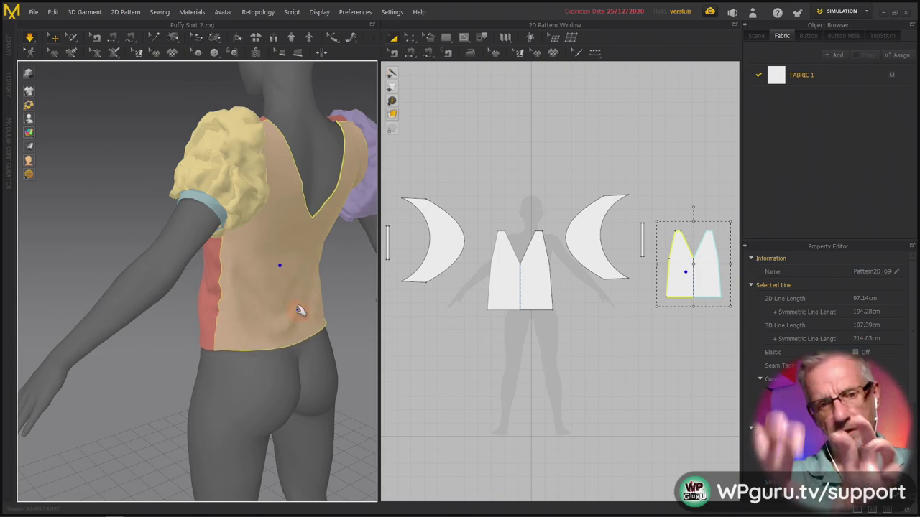
Tug the lower front and side of the front bodice outward in the simulation to smooth its hem.
{"action": "right_click_drag", "start_coordinate": [300, 310], "coordinate": [429, 314]}
{"action": "left_click", "coordinate": [192, 313]}
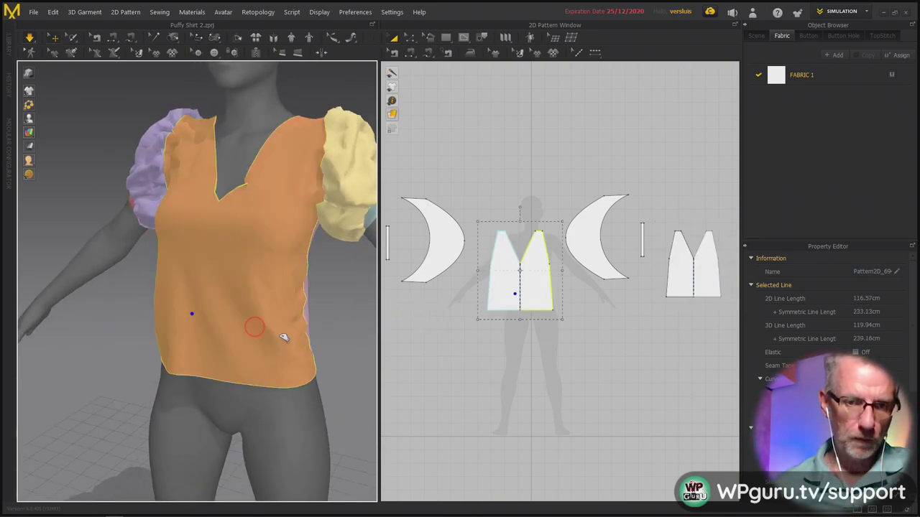
{"action": "left_click_drag", "start_coordinate": [305, 316], "coordinate": [323, 328]}
{"action": "scroll", "coordinate": [353, 332], "scroll_direction": "up", "scroll_amount": 1}
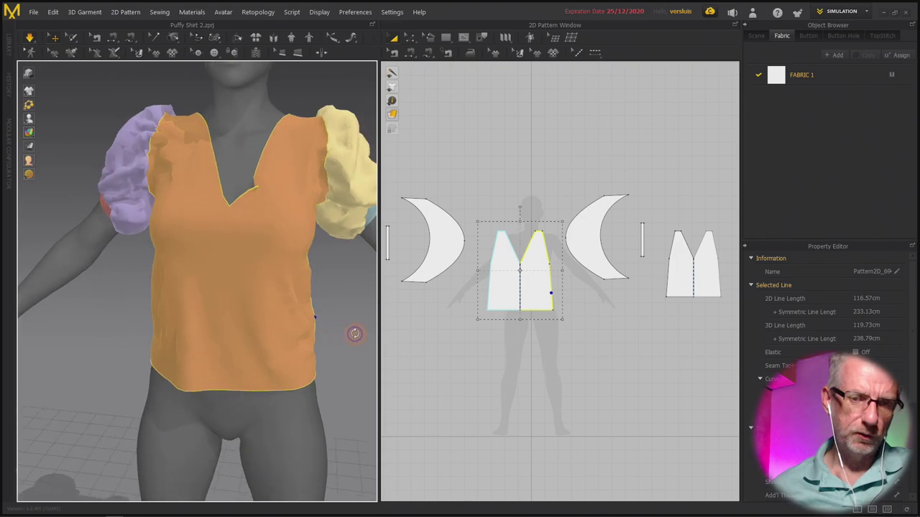
Check the lengthened shirt's drape from several angles and tug the front bodice near its hem.
{"action": "scroll", "coordinate": [340, 324], "scroll_direction": "down", "scroll_amount": 3}
{"action": "right_click_drag", "start_coordinate": [333, 324], "coordinate": [271, 282]}
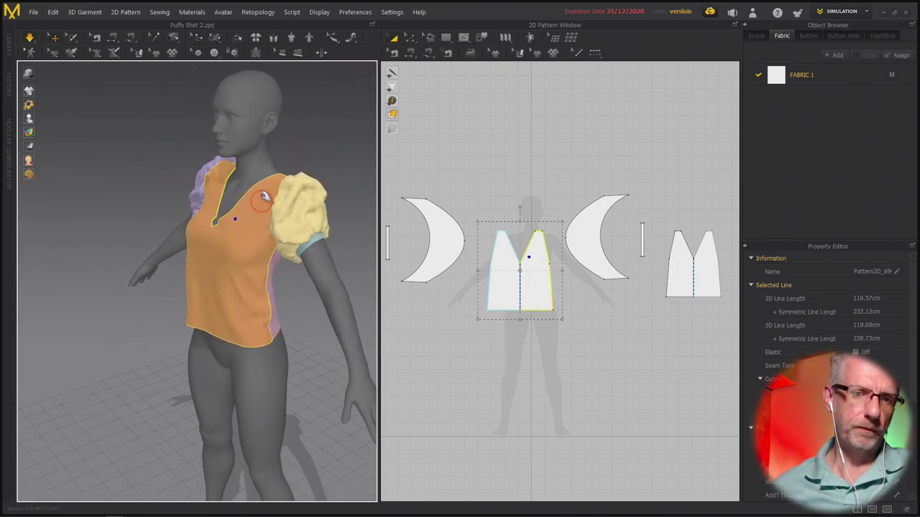
{"action": "right_click_drag", "start_coordinate": [207, 228], "coordinate": [226, 338]}
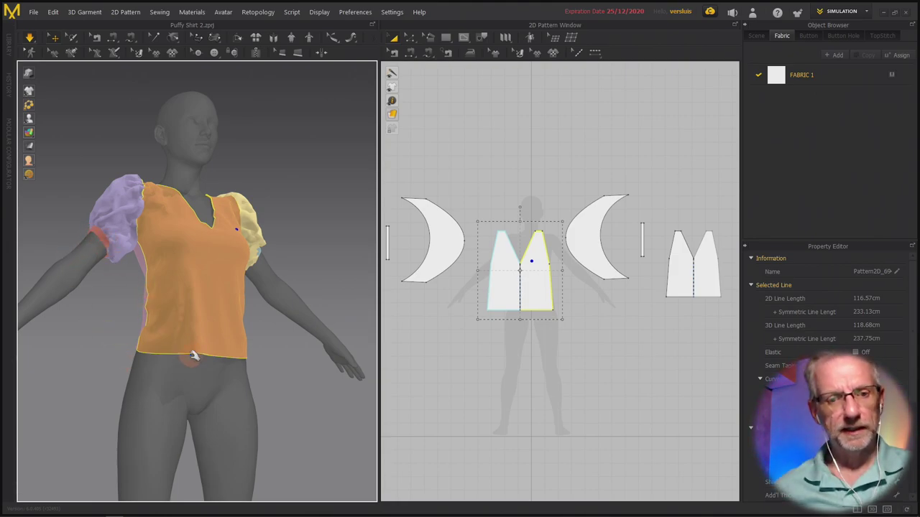
{"action": "right_click_drag", "start_coordinate": [211, 345], "coordinate": [230, 340]}
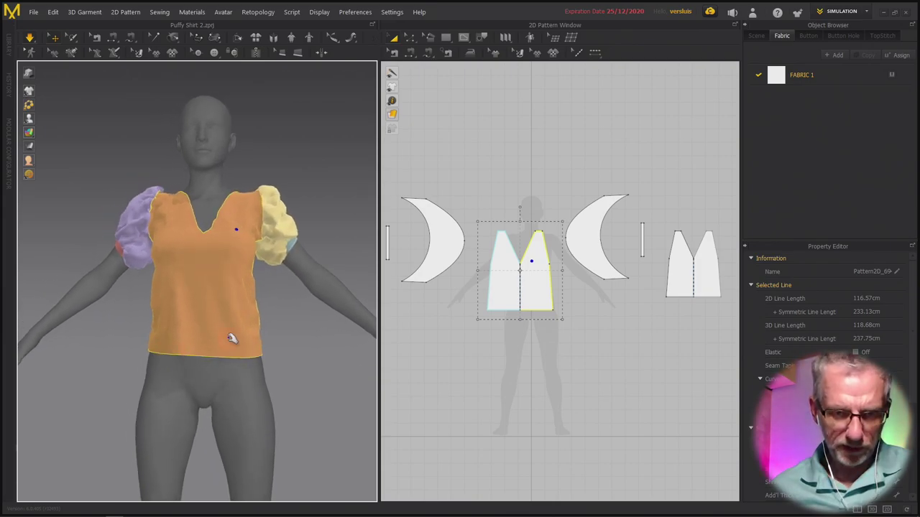
{"action": "left_click_drag", "start_coordinate": [252, 344], "coordinate": [260, 323]}
Hide the front bodice in the 3D view and undo the hiding.
{"action": "right_click_drag", "start_coordinate": [260, 323], "coordinate": [278, 299]}
{"action": "right_click", "coordinate": [243, 285]}
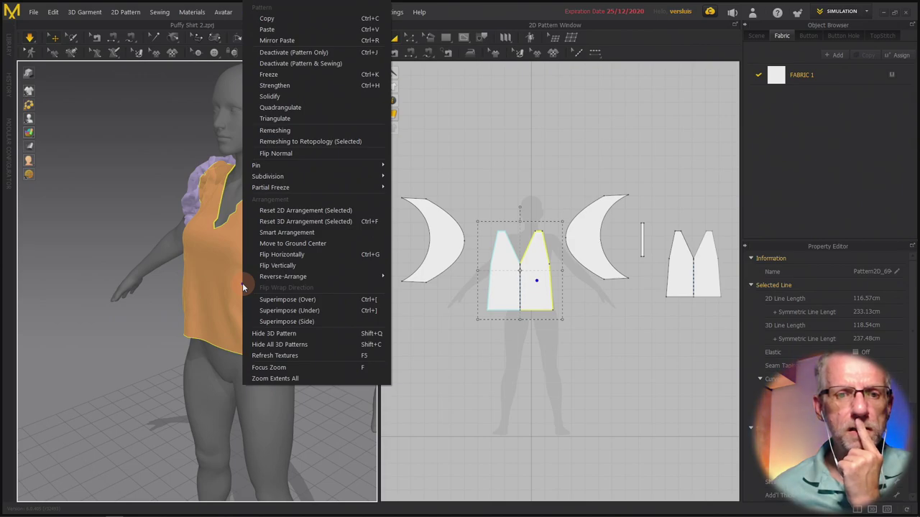
{"action": "left_click", "coordinate": [313, 337]}
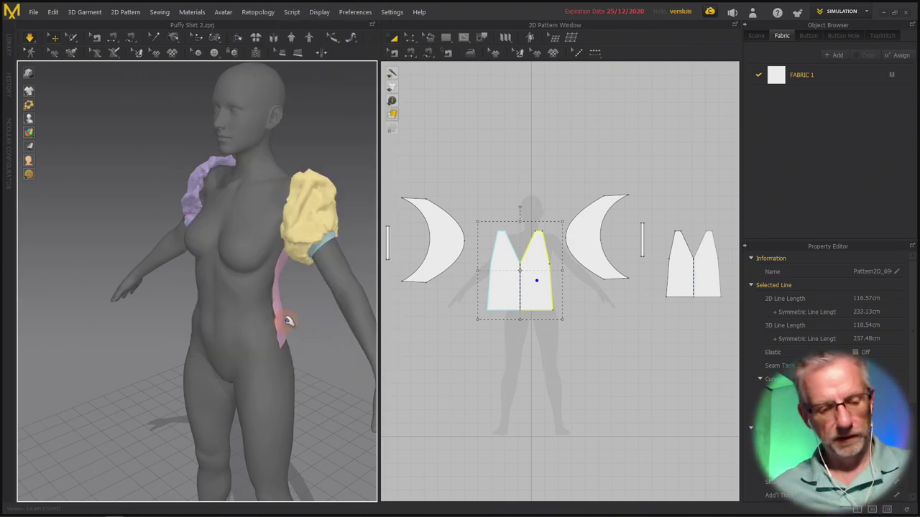
{"action": "key", "text": "ctrl+z"}
Scale the back bodice pattern up proportionally to match the enlarged front bodice.
{"action": "right_click_drag", "start_coordinate": [288, 319], "coordinate": [179, 301]}
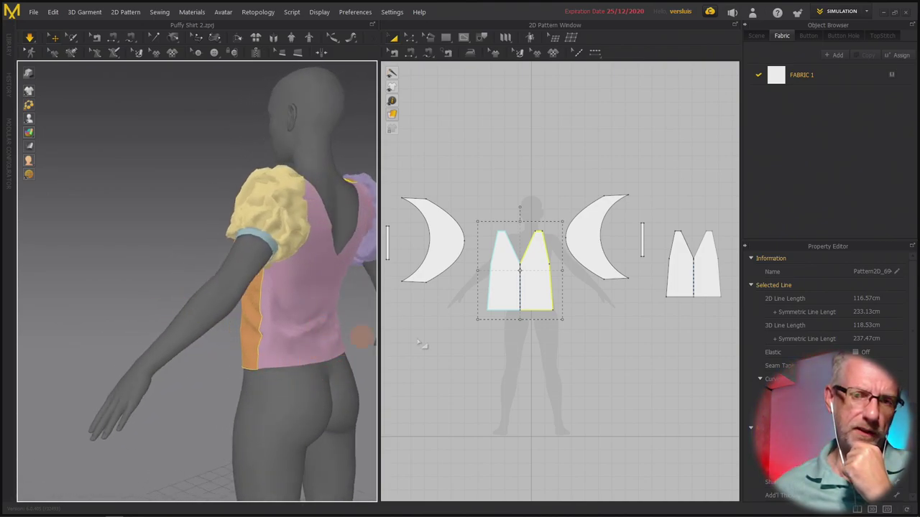
{"action": "scroll", "coordinate": [550, 390], "scroll_direction": "up", "scroll_amount": 3}
{"action": "scroll", "coordinate": [460, 386], "scroll_direction": "down", "scroll_amount": 4}
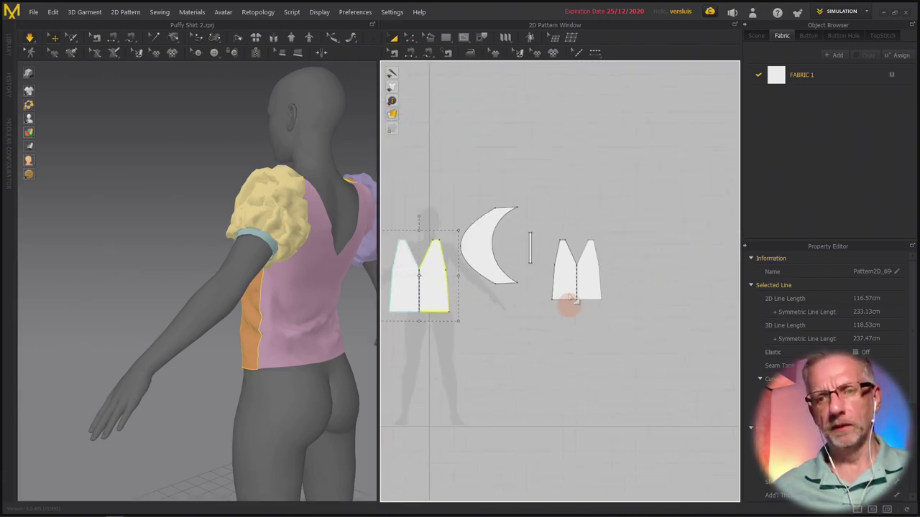
{"action": "left_click_drag", "start_coordinate": [546, 220], "coordinate": [631, 323]}
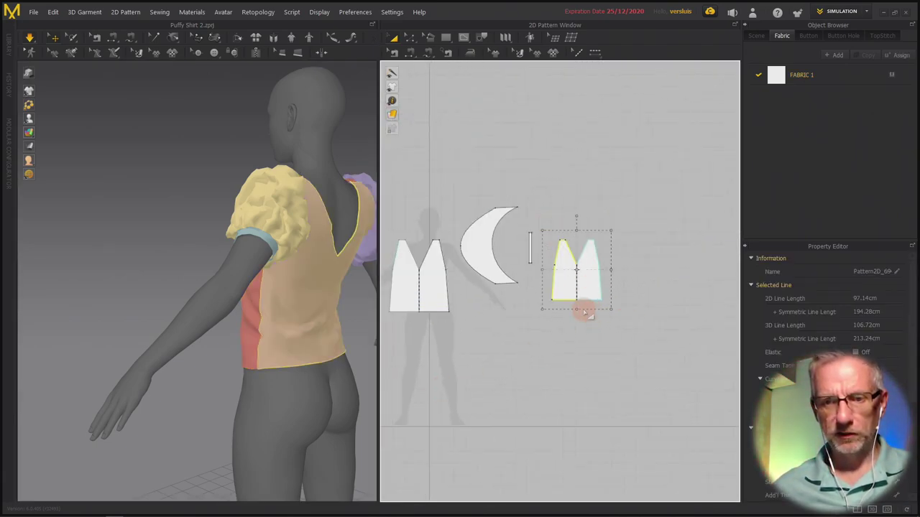
{"action": "left_click_drag", "start_coordinate": [541, 310], "coordinate": [530, 320]}
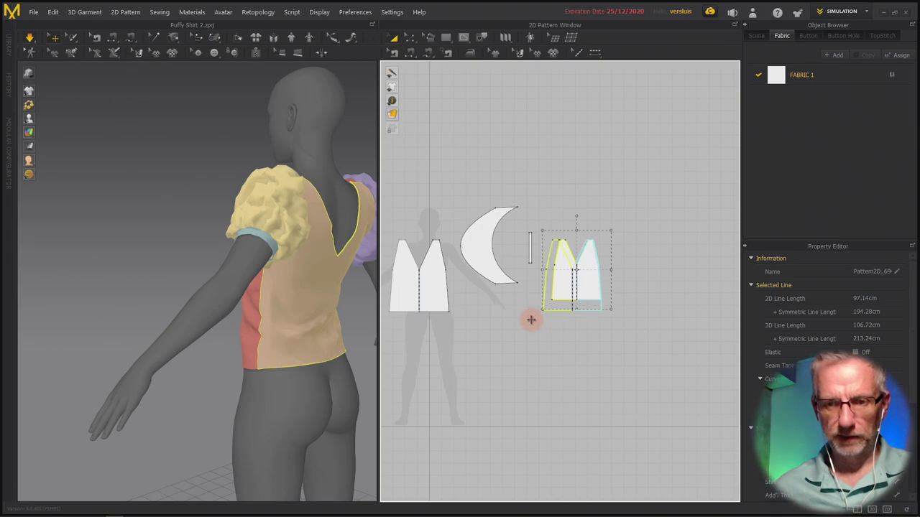
{"action": "right_click_drag", "start_coordinate": [531, 319], "coordinate": [531, 320]}
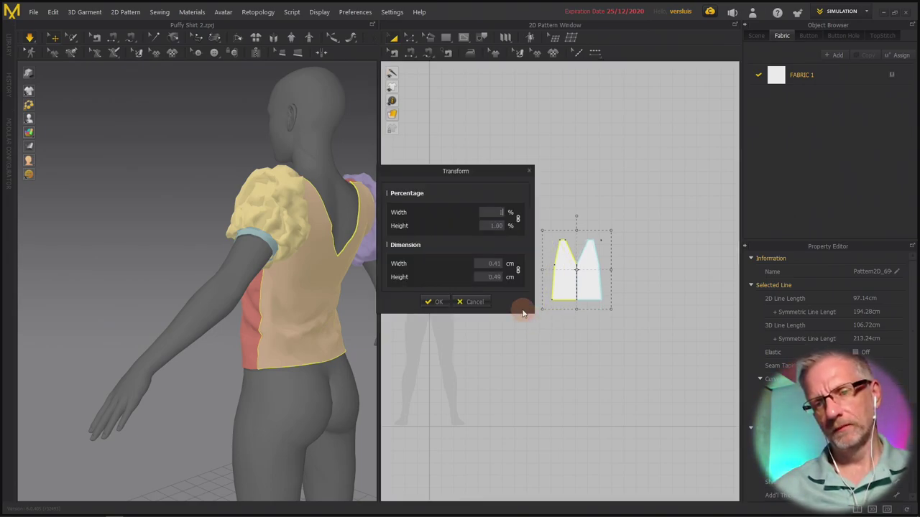
{"action": "key", "text": "Return"}
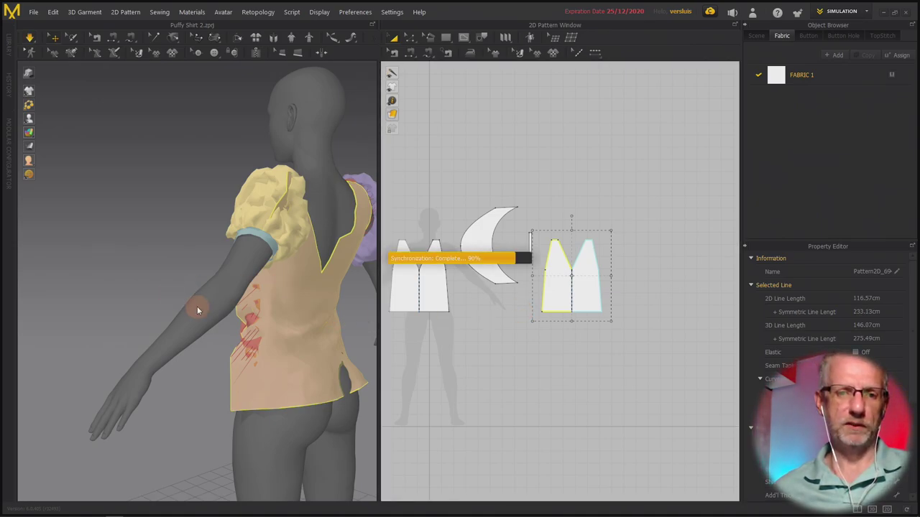
Simulate the resized shirt and tug the back bodice until it drapes evenly over the back.
{"action": "left_click", "coordinate": [197, 306]}
{"action": "key", "text": "space"}
{"action": "right_click_drag", "start_coordinate": [277, 338], "coordinate": [422, 343]}
{"action": "right_click_drag", "start_coordinate": [340, 345], "coordinate": [153, 335]}
{"action": "left_click", "coordinate": [285, 308]}
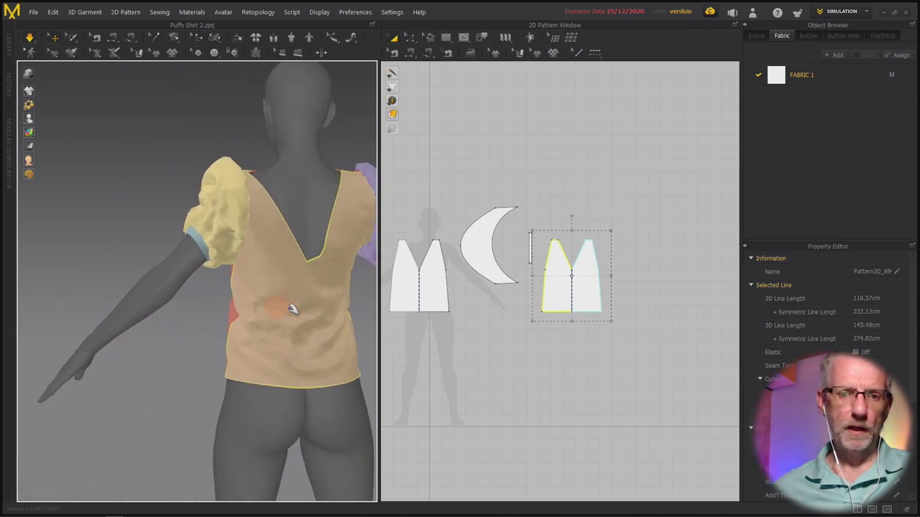
{"action": "mouse_move", "coordinate": [314, 285]}
{"action": "left_mouse_down"}
{"action": "mouse_move", "coordinate": [318, 247]}
{"action": "mouse_move", "coordinate": [302, 304]}
{"action": "mouse_move", "coordinate": [273, 285]}
{"action": "mouse_move", "coordinate": [309, 289]}
{"action": "left_mouse_up"}
{"action": "key", "text": "2"}
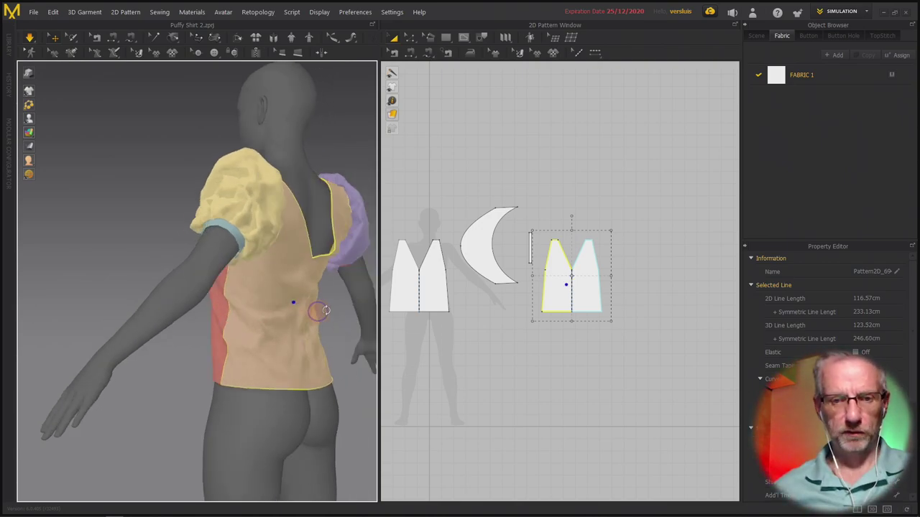
Select all garment patterns and hide them in the 3D view to expose the avatar.
{"action": "left_click", "coordinate": [540, 343]}
{"action": "key", "text": "ctrl+a"}
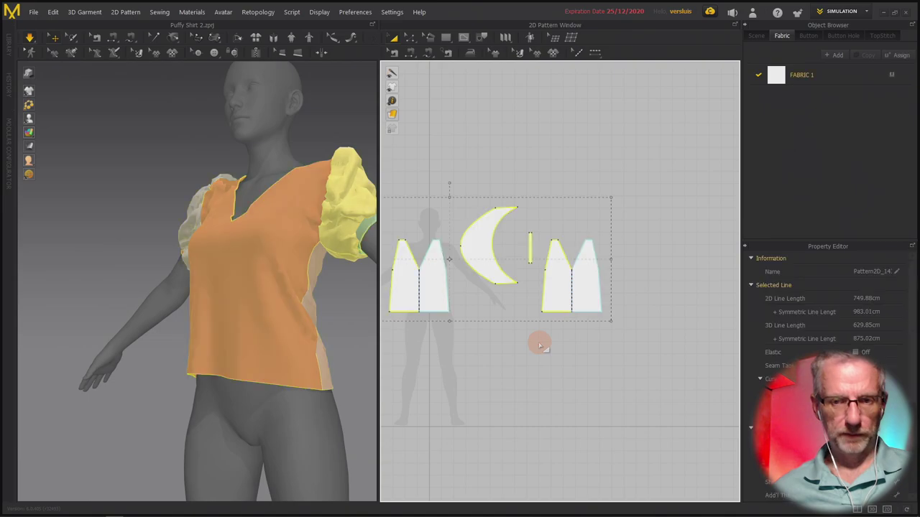
{"action": "right_click", "coordinate": [444, 290]}
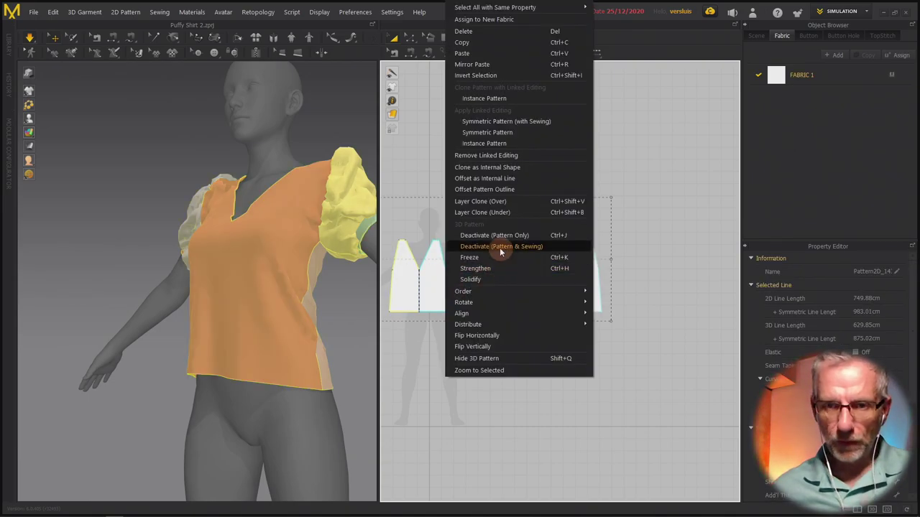
{"action": "left_click", "coordinate": [507, 364]}
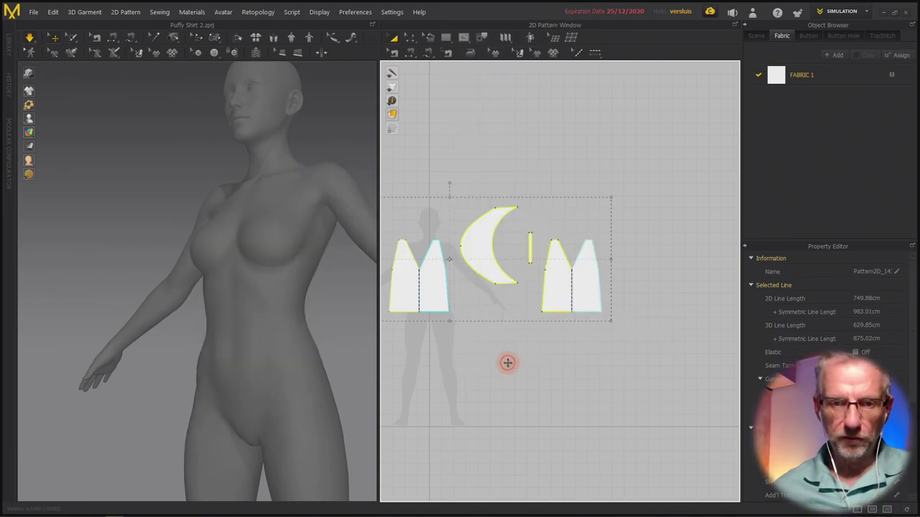
Measure the avatar's circumference around the lower waist with the avatar circumference measure.
{"action": "right_click_drag", "start_coordinate": [267, 349], "coordinate": [287, 353]}
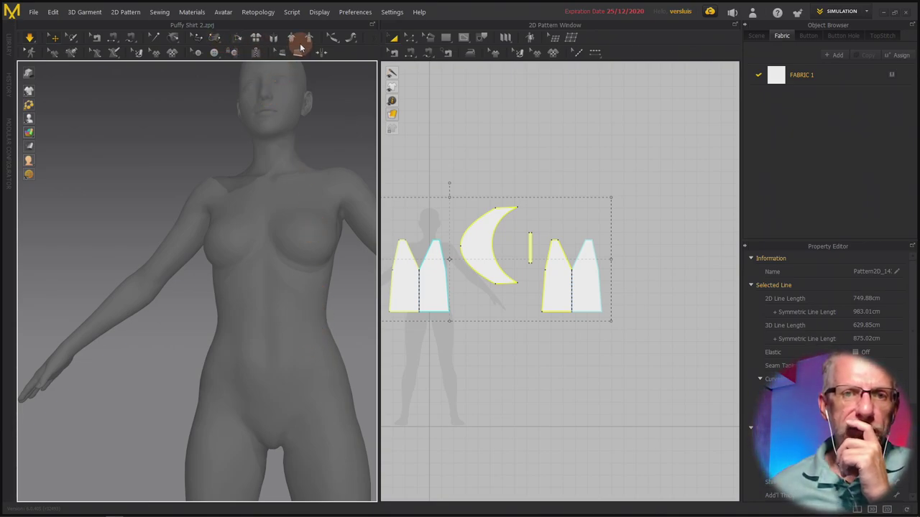
{"action": "left_click", "coordinate": [338, 38]}
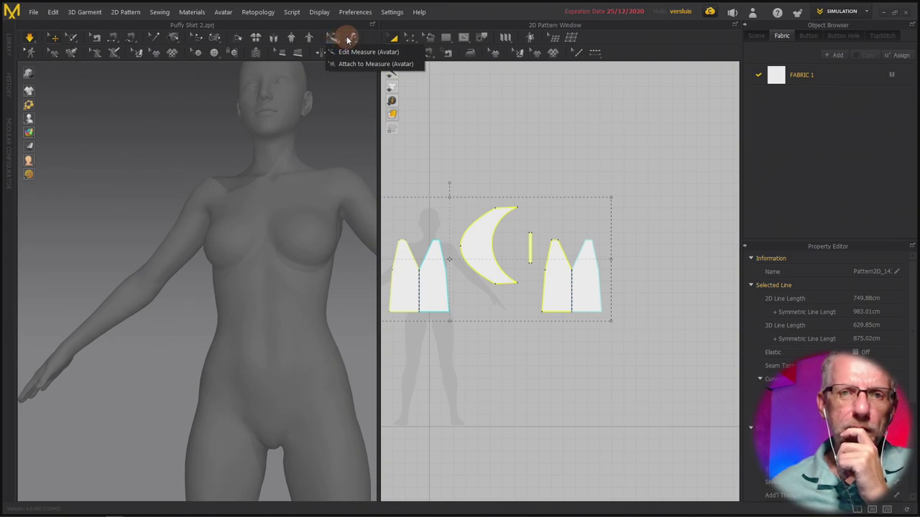
{"action": "left_click", "coordinate": [348, 38]}
{"action": "left_click", "coordinate": [359, 52]}
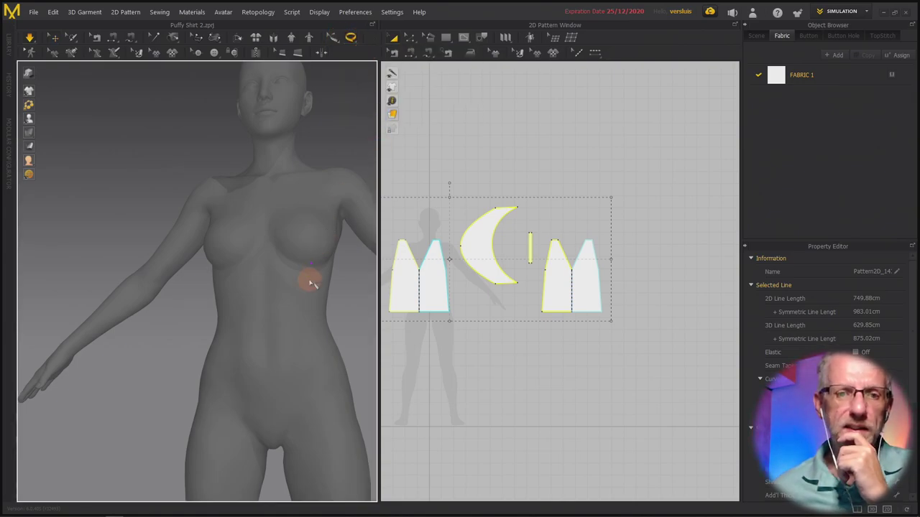
{"action": "left_click", "coordinate": [266, 332]}
{"action": "right_click_drag", "start_coordinate": [290, 336], "coordinate": [199, 357]}
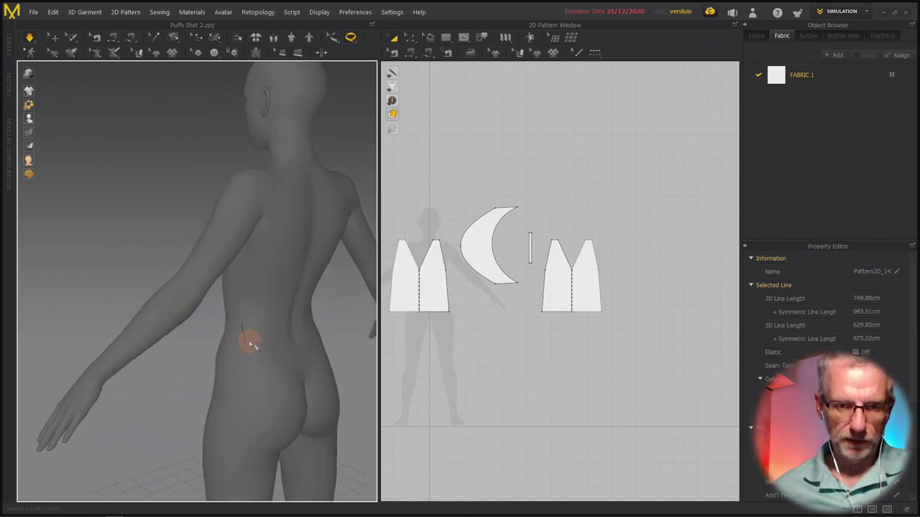
{"action": "left_click_drag", "start_coordinate": [231, 345], "coordinate": [279, 349]}
{"action": "right_click_drag", "start_coordinate": [287, 348], "coordinate": [170, 329]}
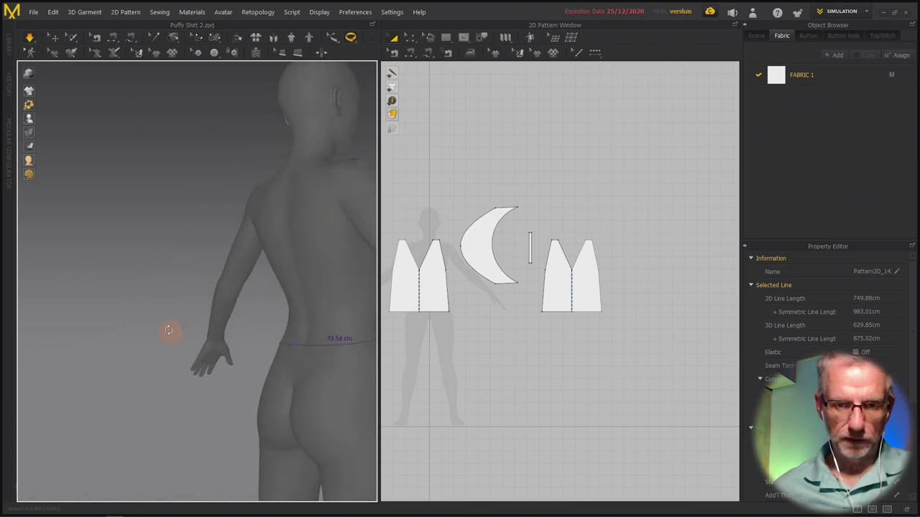
{"action": "right_click_drag", "start_coordinate": [346, 355], "coordinate": [238, 353]}
{"action": "left_click_drag", "start_coordinate": [299, 363], "coordinate": [263, 350]}
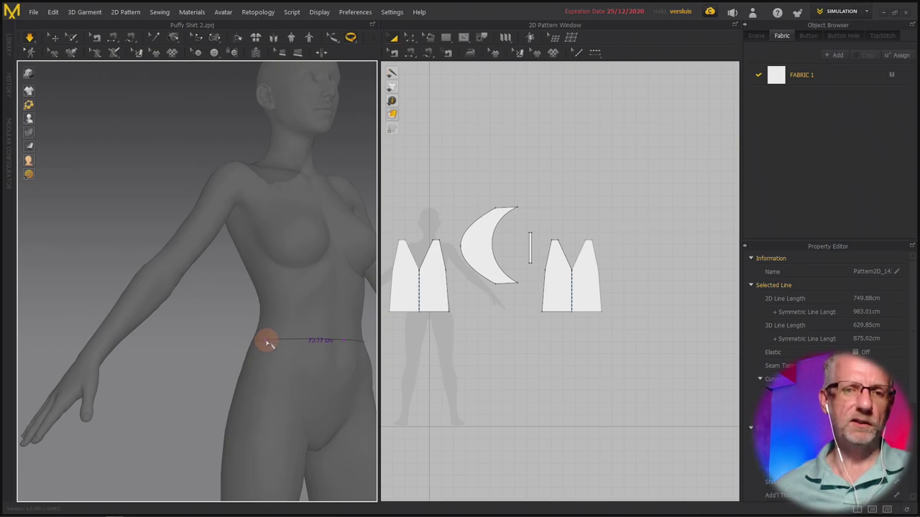
{"action": "right_click_drag", "start_coordinate": [294, 359], "coordinate": [237, 345]}
{"action": "scroll", "coordinate": [155, 333], "scroll_direction": "down", "scroll_amount": 5}
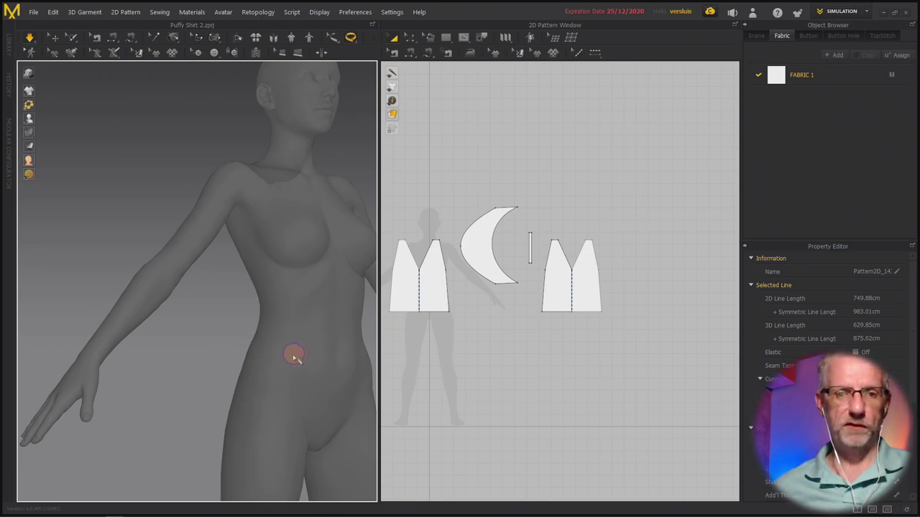
{"action": "scroll", "coordinate": [155, 333], "scroll_direction": "up", "scroll_amount": 3}
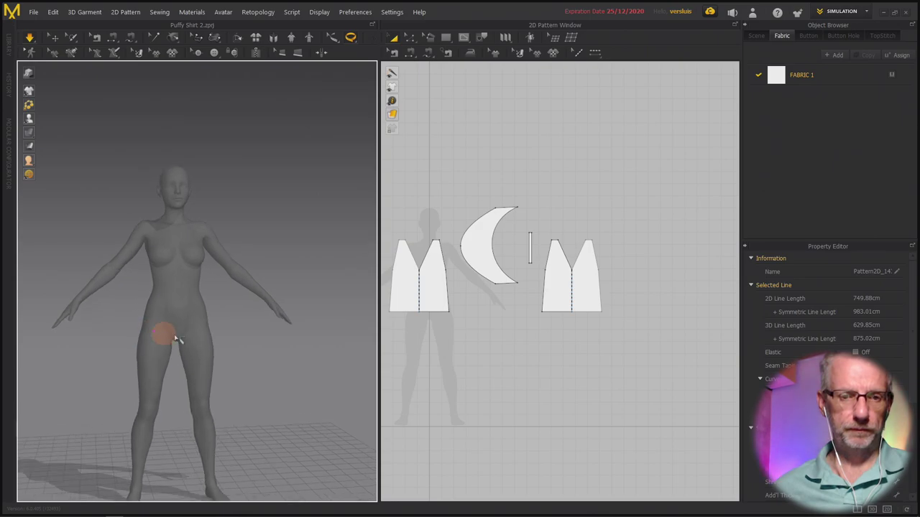
{"action": "scroll", "coordinate": [518, 380], "scroll_direction": "up", "scroll_amount": 2}
{"action": "scroll", "coordinate": [582, 349], "scroll_direction": "down", "scroll_amount": 4}
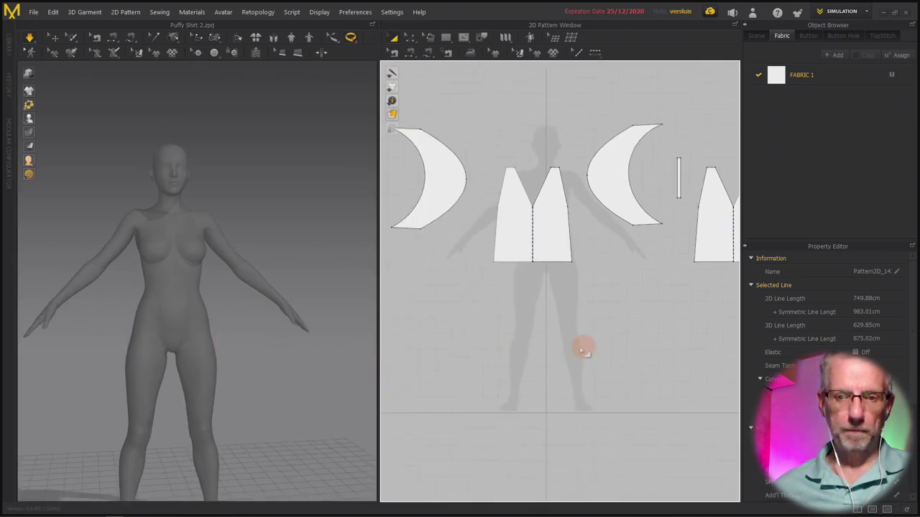
{"action": "left_click", "coordinate": [524, 371]}
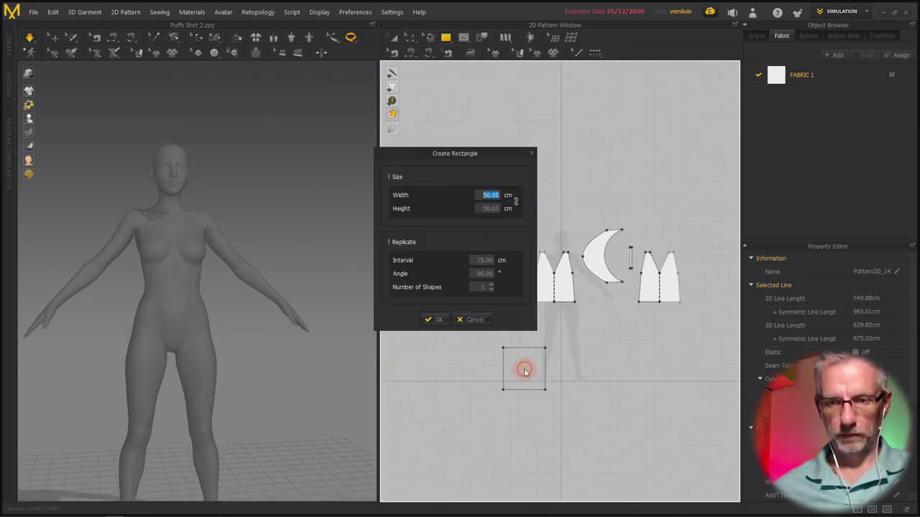
{"action": "type", "text": "74"}
{"action": "type", "text": "5"}
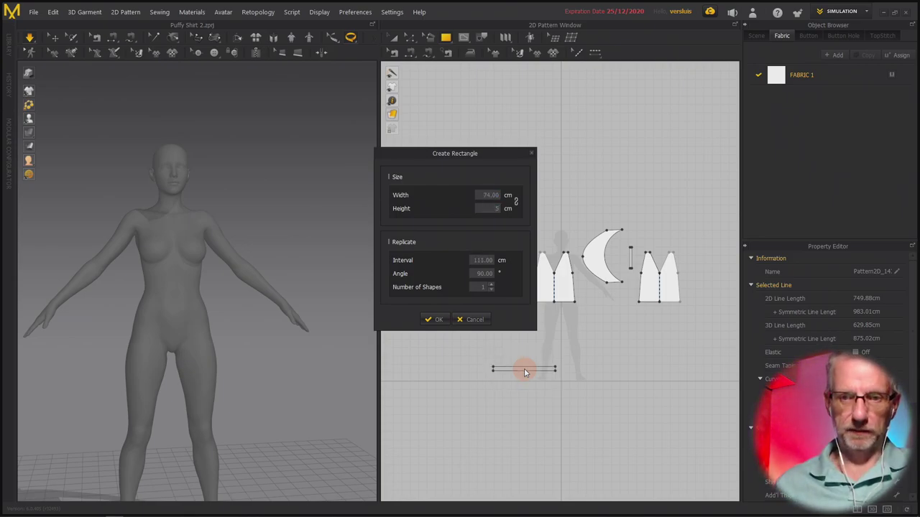
{"action": "key", "text": "Return"}
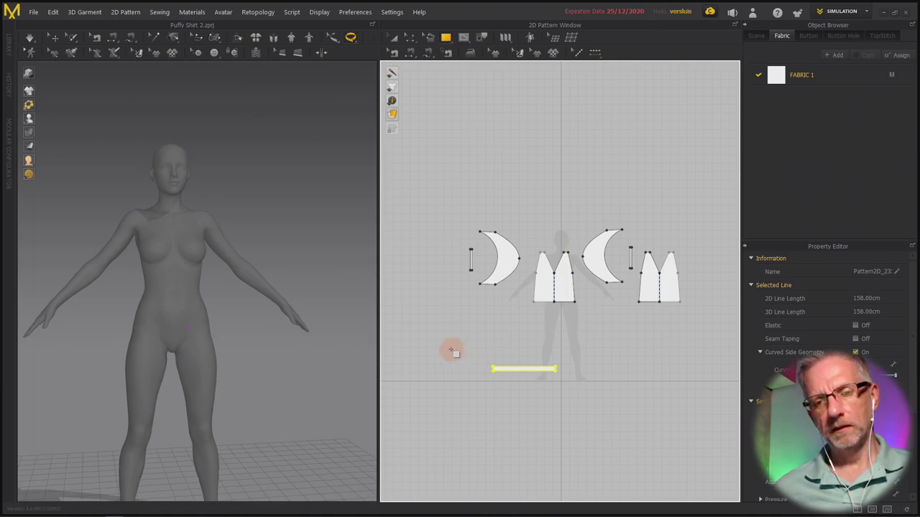
{"action": "key", "text": "Delete"}
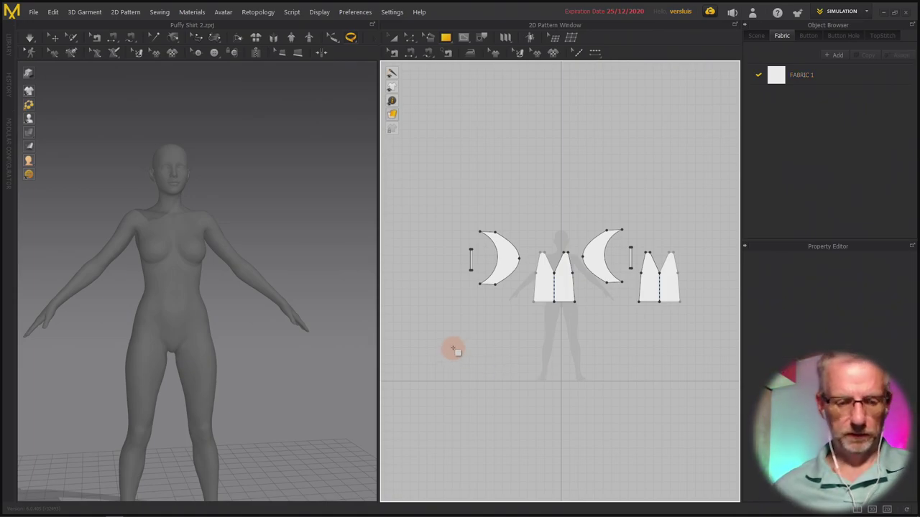
Create a 75 cm wide and 5 cm high rectangular pattern below the shirt patterns.
{"action": "left_click", "coordinate": [465, 355]}
{"action": "type", "text": "75"}
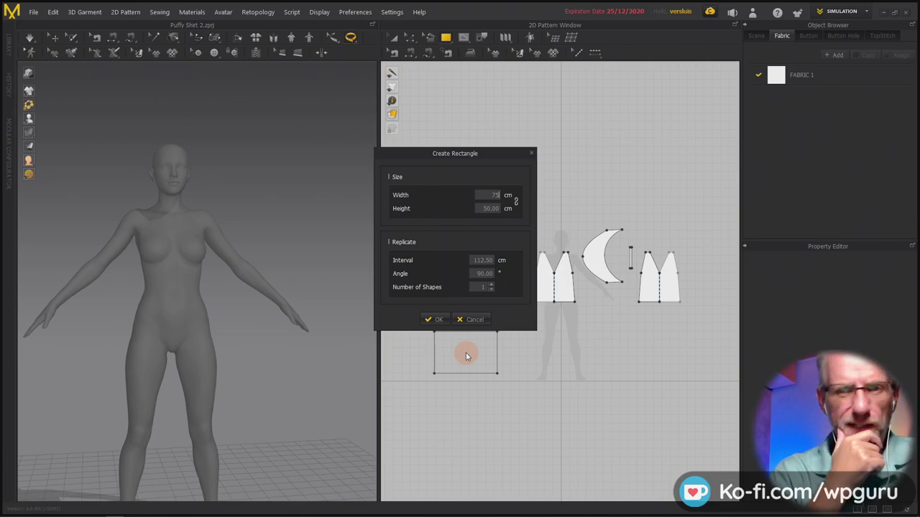
{"action": "type", "text": "5"}
{"action": "key", "text": "Return"}
{"action": "left_click", "coordinate": [466, 353]}
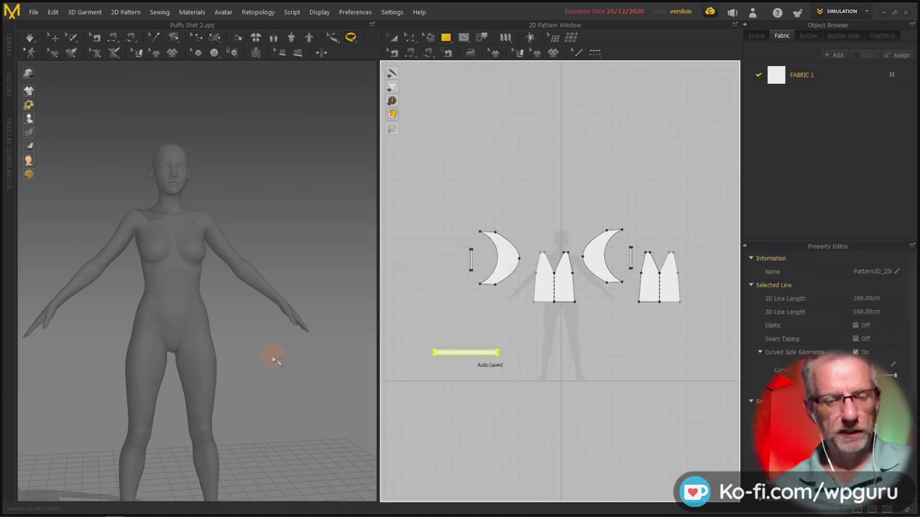
Move the new strip in the 3D view up to hip height beside the avatar with the Select/Move tool.
{"action": "right_click_drag", "start_coordinate": [273, 363], "coordinate": [129, 383]}
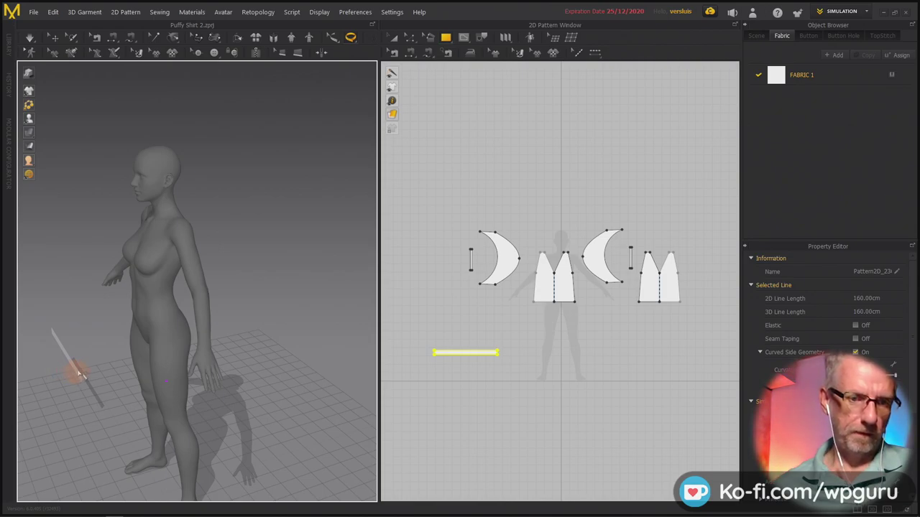
{"action": "key", "text": "a"}
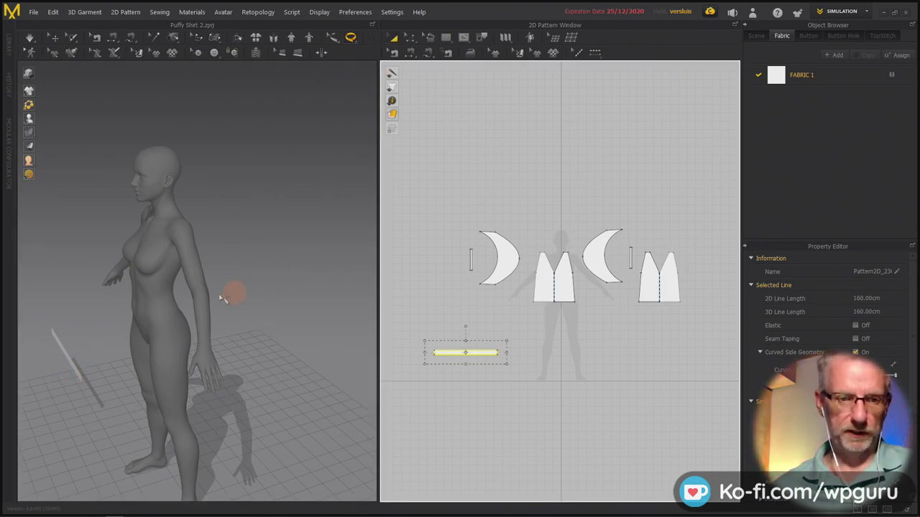
{"action": "left_click", "coordinate": [75, 372]}
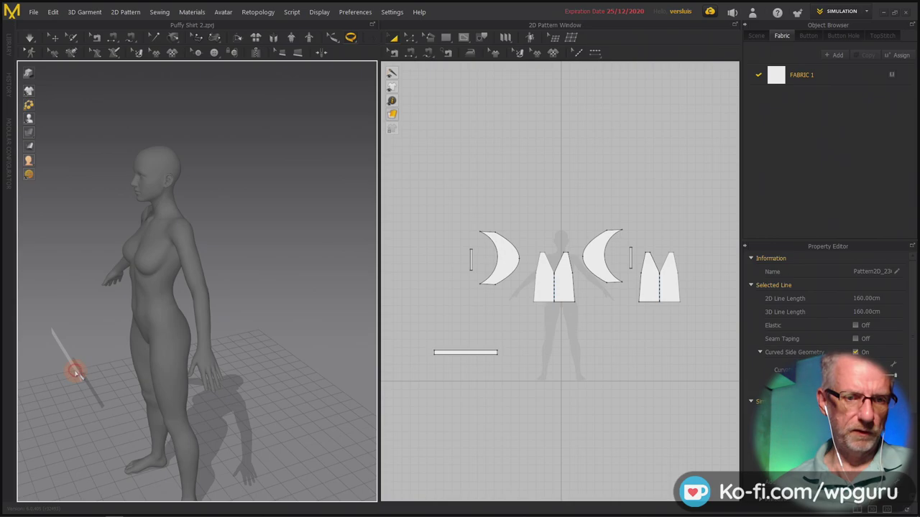
{"action": "left_click", "coordinate": [54, 37]}
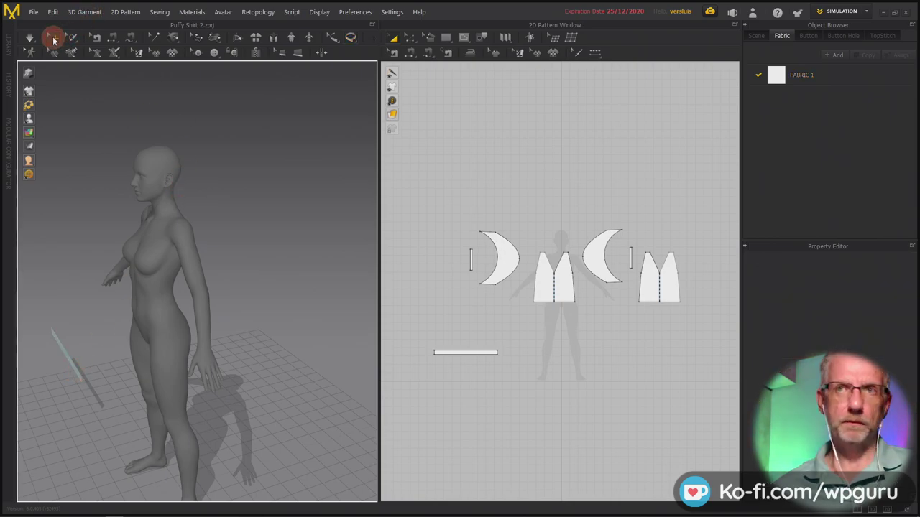
{"action": "left_click", "coordinate": [77, 373]}
{"action": "left_click_drag", "start_coordinate": [75, 348], "coordinate": [142, 286]}
{"action": "right_click_drag", "start_coordinate": [142, 286], "coordinate": [218, 303]}
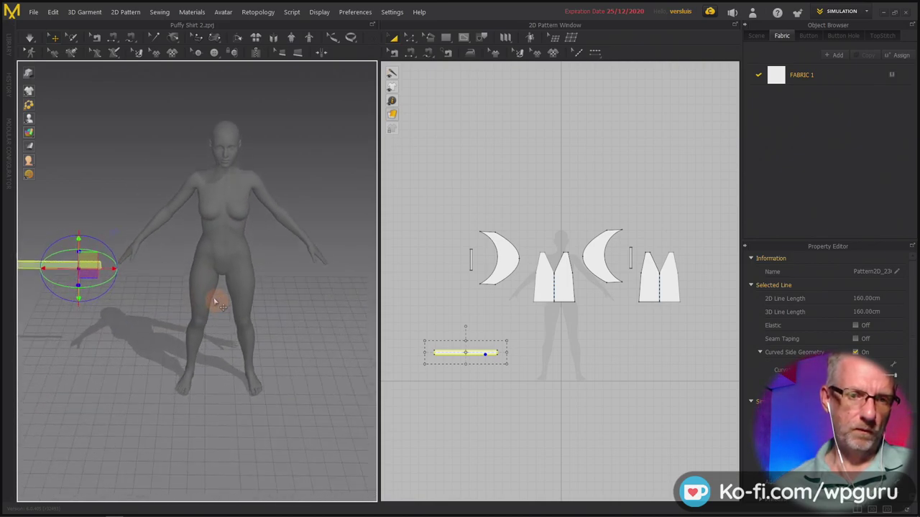
Shift the strip across in the 3D view so it sits in front of the avatar's lower waist.
{"action": "left_click_drag", "start_coordinate": [110, 268], "coordinate": [296, 280]}
{"action": "right_click_drag", "start_coordinate": [294, 281], "coordinate": [188, 307]}
{"action": "left_click_drag", "start_coordinate": [133, 350], "coordinate": [76, 345]}
{"action": "right_click_drag", "start_coordinate": [86, 341], "coordinate": [180, 324]}
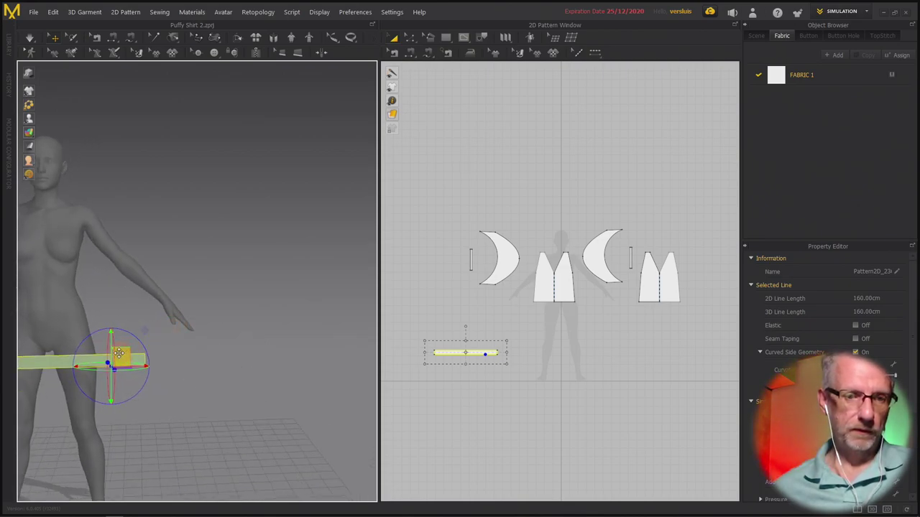
{"action": "scroll", "coordinate": [123, 328], "scroll_direction": "up", "scroll_amount": 3}
{"action": "right_click_drag", "start_coordinate": [112, 301], "coordinate": [188, 342]}
{"action": "scroll", "coordinate": [518, 379], "scroll_direction": "up", "scroll_amount": 5}
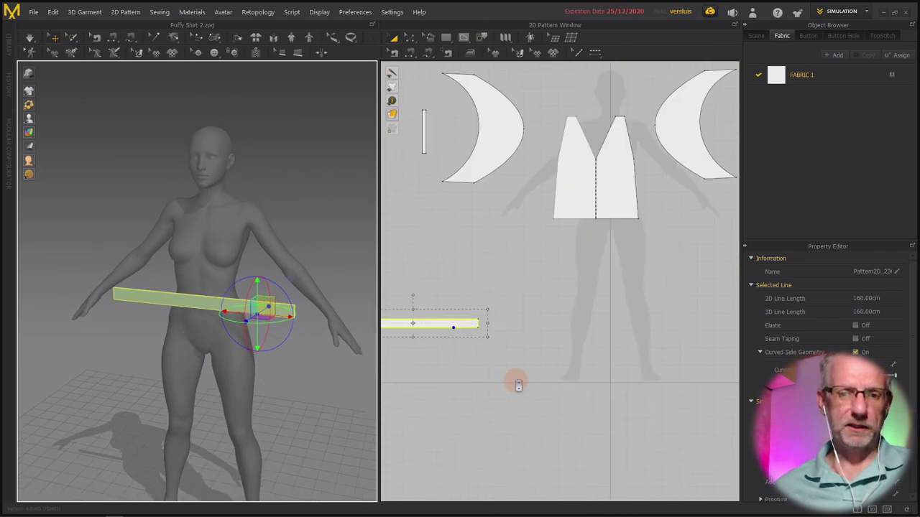
Shorten the strip to 38 cm by moving its left short edge inward in the 2D pattern.
{"action": "right_click_drag", "start_coordinate": [517, 379], "coordinate": [665, 377]}
{"action": "left_click", "coordinate": [570, 351]}
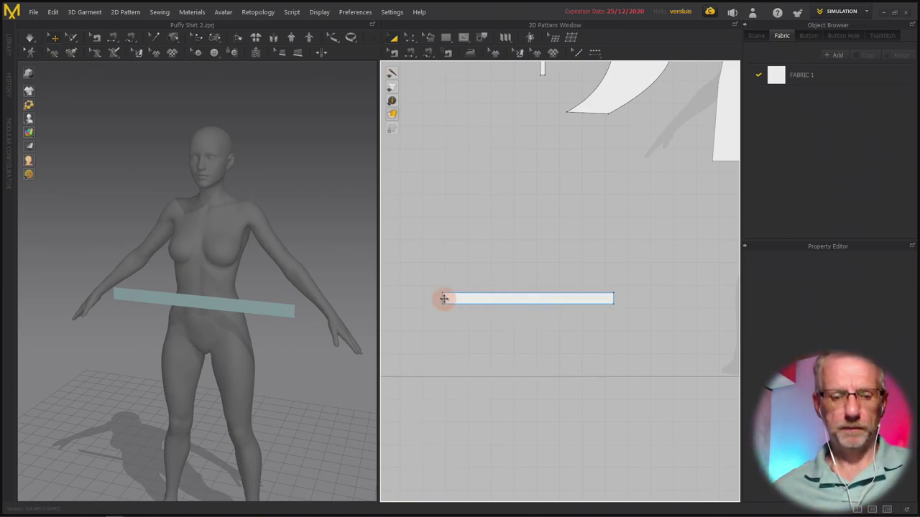
{"action": "left_click_drag", "start_coordinate": [446, 300], "coordinate": [464, 300]}
{"action": "key", "text": "Return"}
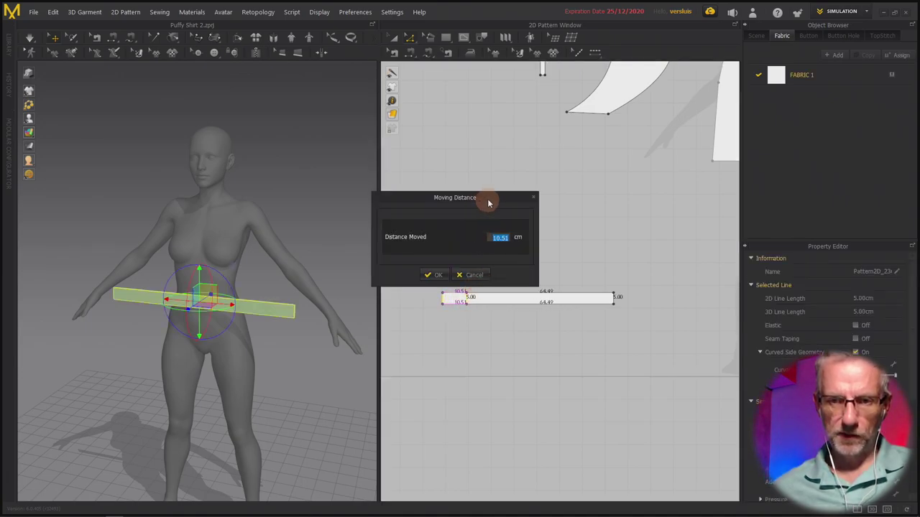
{"action": "left_click_drag", "start_coordinate": [492, 201], "coordinate": [537, 183]}
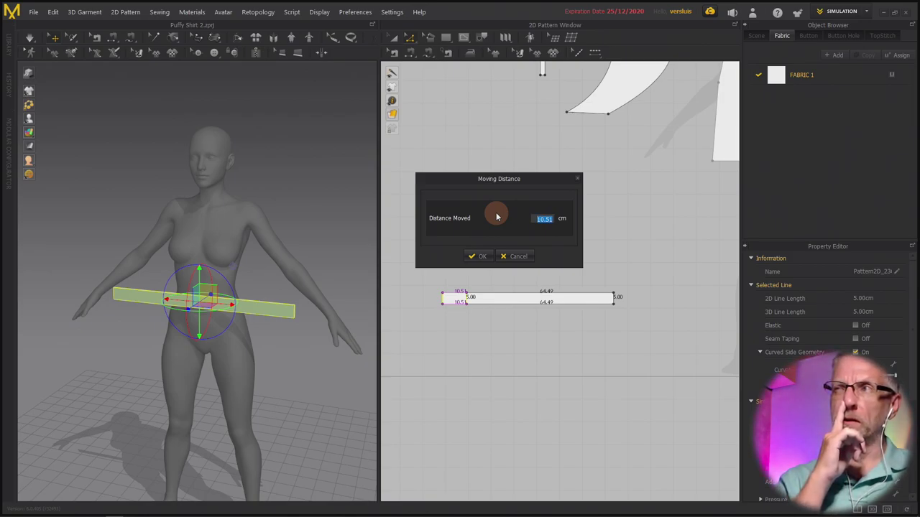
{"action": "type", "text": "37.5"}
{"action": "key", "text": "Return"}
Centre the shortened strip in front of the avatar's lower waist in the 3D view and deselect it.
{"action": "right_click_drag", "start_coordinate": [332, 381], "coordinate": [281, 367]}
{"action": "left_click", "coordinate": [288, 316]}
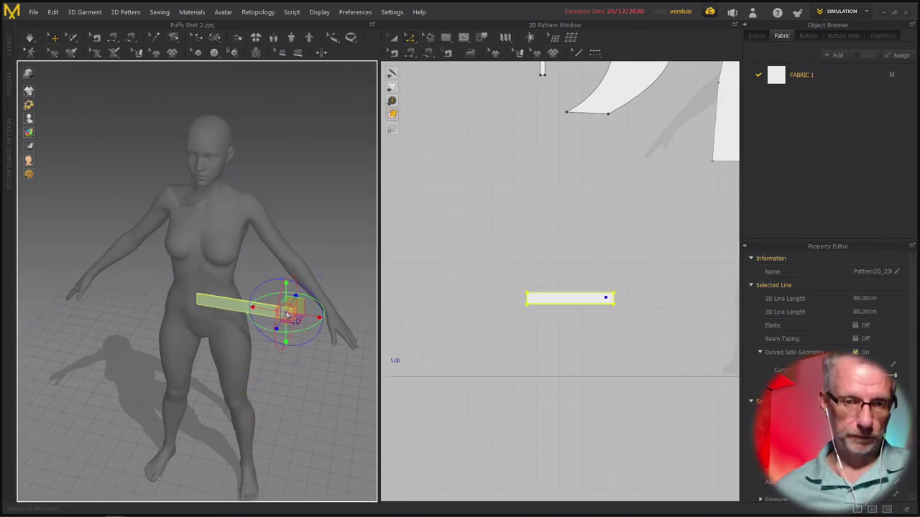
{"action": "left_click_drag", "start_coordinate": [309, 315], "coordinate": [255, 304]}
{"action": "right_click", "coordinate": [421, 343]}
{"action": "left_click", "coordinate": [455, 330]}
{"action": "right_click_drag", "start_coordinate": [455, 330], "coordinate": [446, 329]}
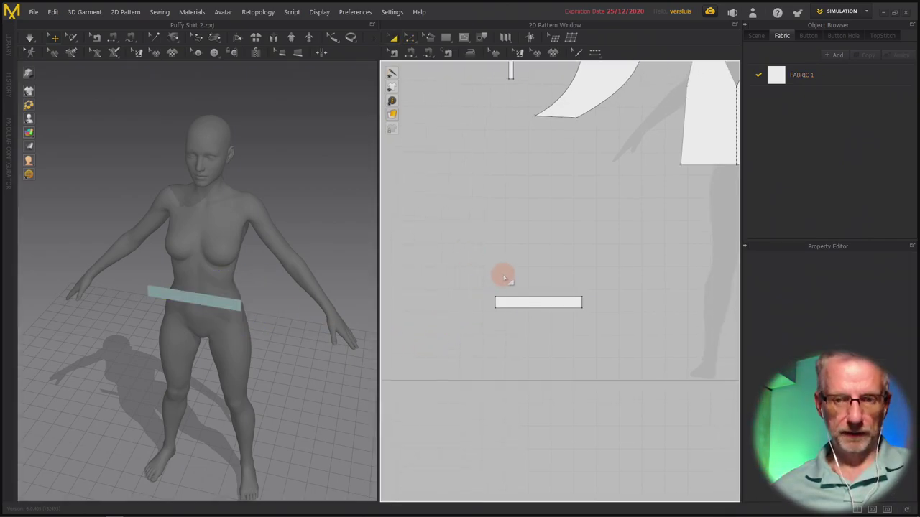
Add a linked symmetric copy of the strip beside the original and move it behind the avatar's hips.
{"action": "left_click", "coordinate": [523, 302]}
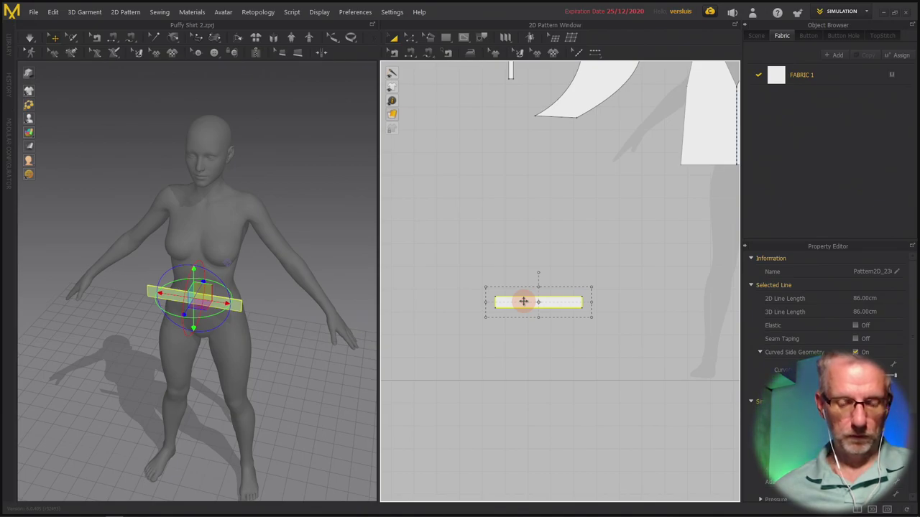
{"action": "left_click_drag", "start_coordinate": [523, 301], "coordinate": [672, 301]}
{"action": "right_click_drag", "start_coordinate": [314, 335], "coordinate": [237, 343]}
{"action": "left_click", "coordinate": [209, 404]}
{"action": "left_click_drag", "start_coordinate": [210, 404], "coordinate": [305, 386]}
Flip the back strip horizontally in the 3D view so its outer side faces away from the avatar.
{"action": "right_click_drag", "start_coordinate": [306, 386], "coordinate": [171, 323]}
{"action": "right_click", "coordinate": [171, 325]}
{"action": "left_click", "coordinate": [142, 349]}
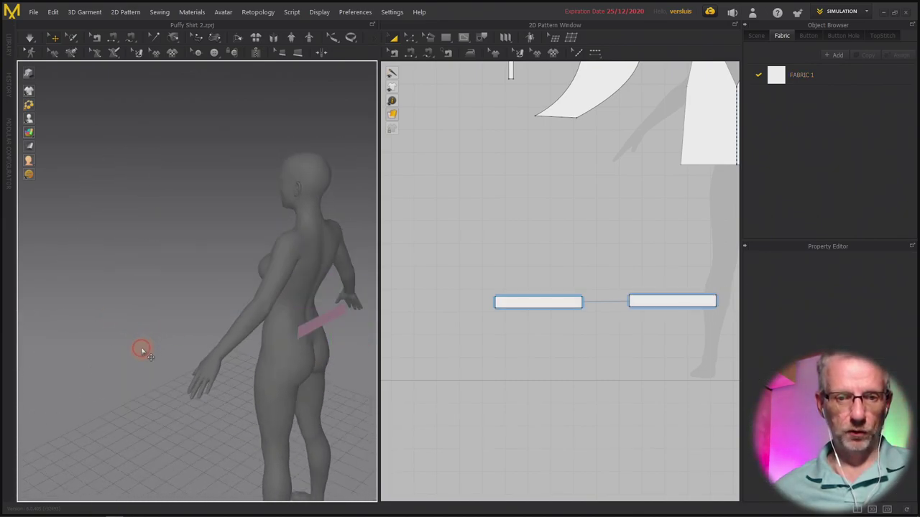
{"action": "right_click", "coordinate": [312, 327]}
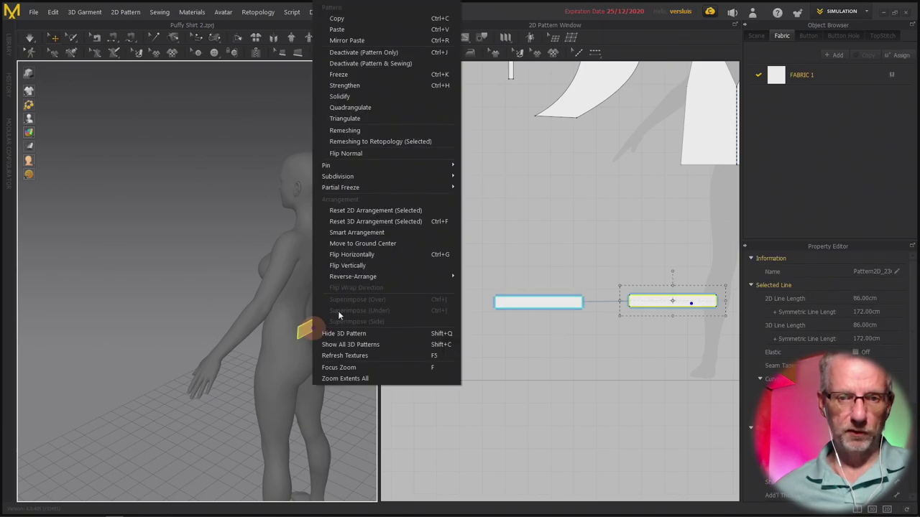
{"action": "left_click", "coordinate": [410, 257]}
{"action": "right_click_drag", "start_coordinate": [277, 324], "coordinate": [341, 324]}
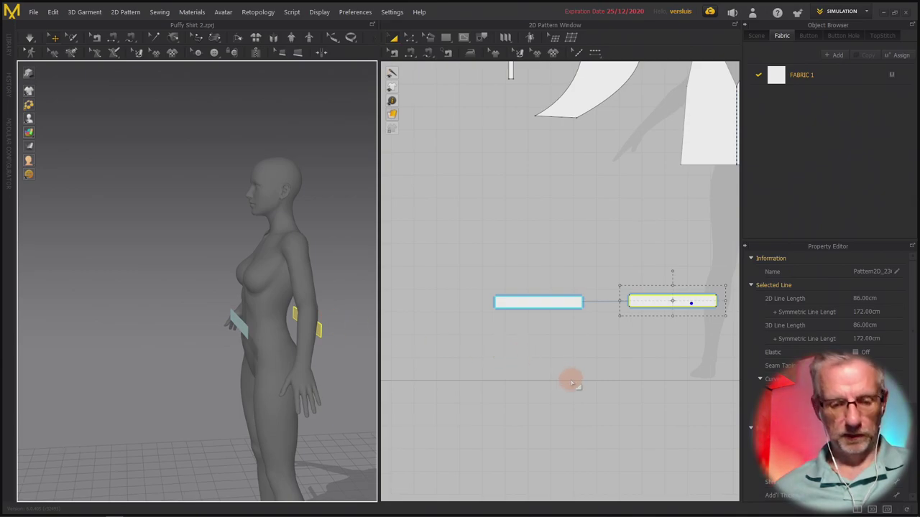
Sew the short ends of the front and back strips together on both sides of the avatar.
{"action": "left_click", "coordinate": [619, 381]}
{"action": "left_click", "coordinate": [589, 301]}
{"action": "left_click", "coordinate": [632, 300]}
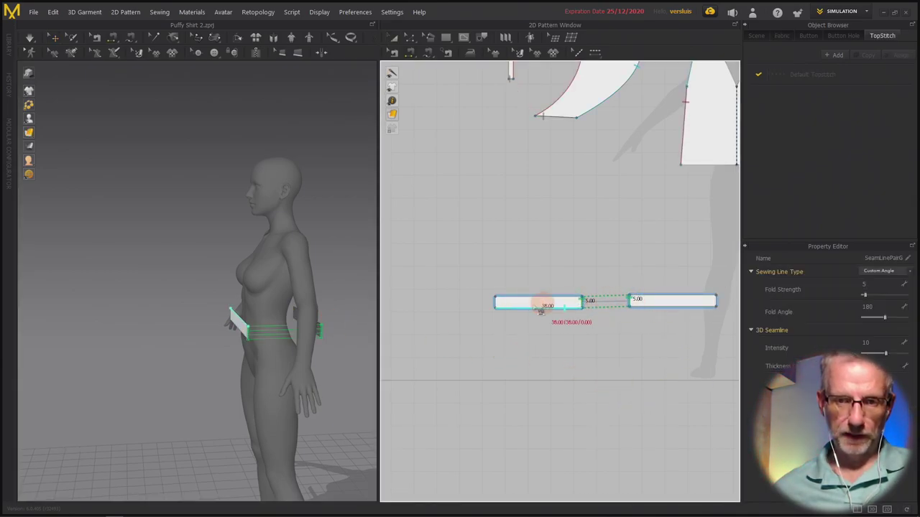
{"action": "left_click", "coordinate": [495, 301]}
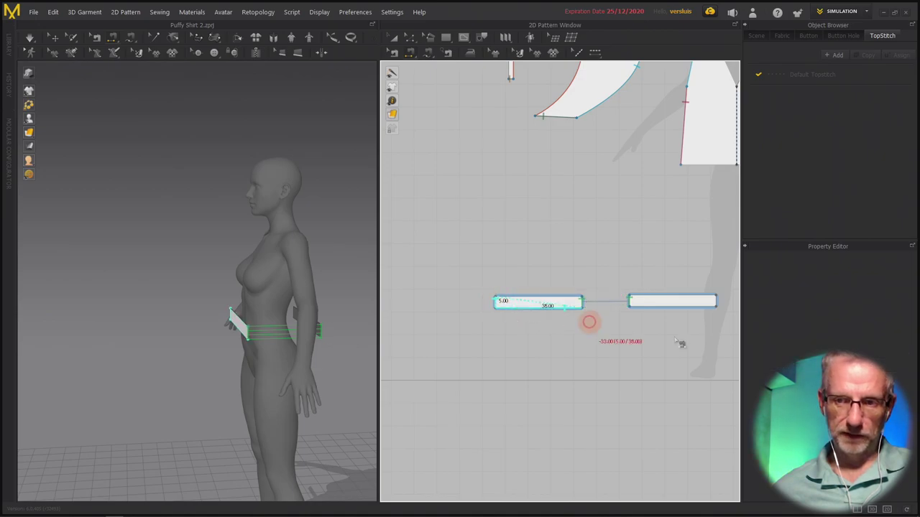
{"action": "left_click", "coordinate": [724, 302]}
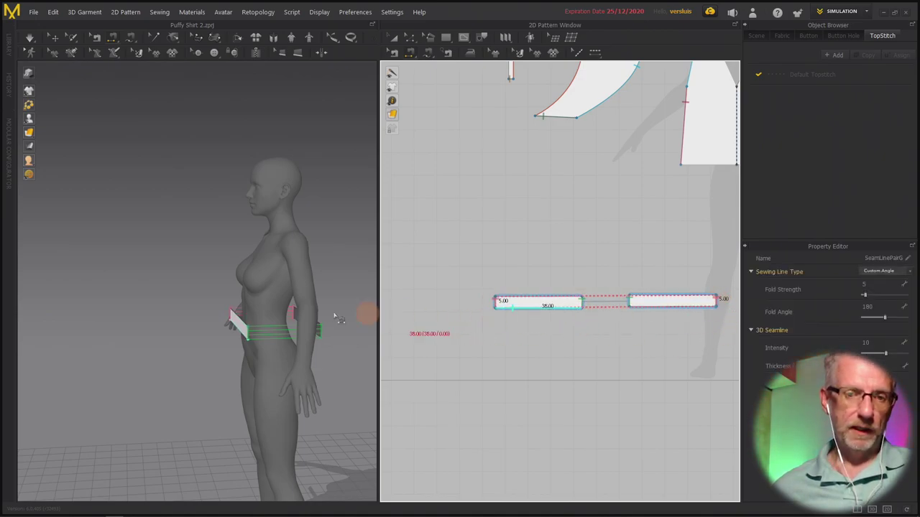
{"action": "right_click_drag", "start_coordinate": [277, 209], "coordinate": [244, 339]}
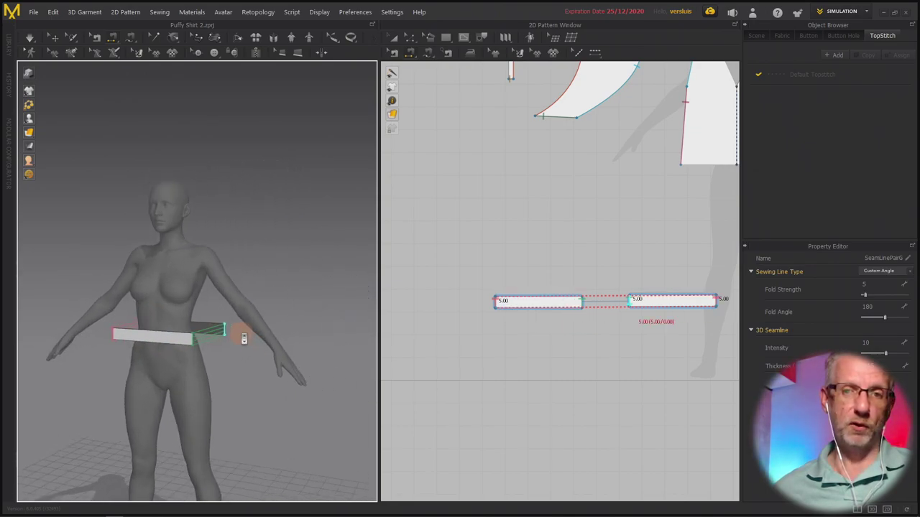
Select all shirt bodice, sleeve and cuff patterns and show them again in the 3D view.
{"action": "scroll", "coordinate": [513, 185], "scroll_direction": "down", "scroll_amount": 3}
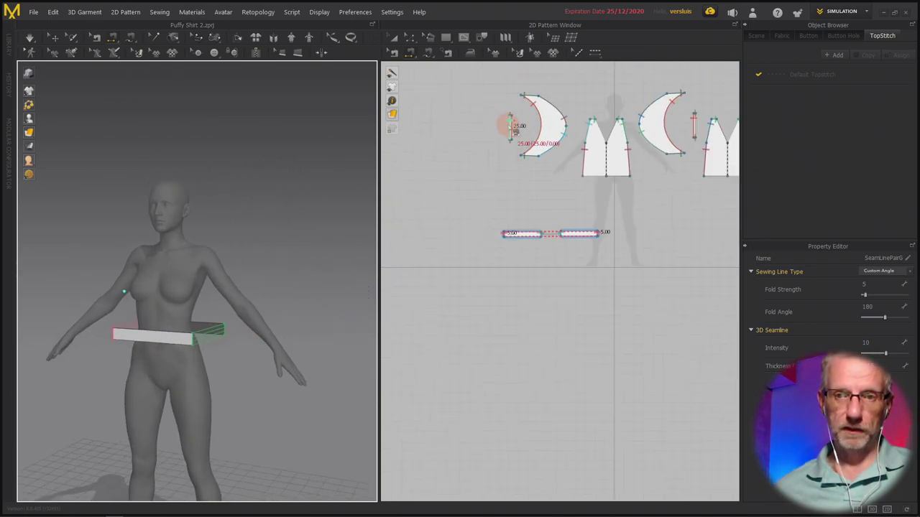
{"action": "right_click_drag", "start_coordinate": [510, 126], "coordinate": [470, 243]}
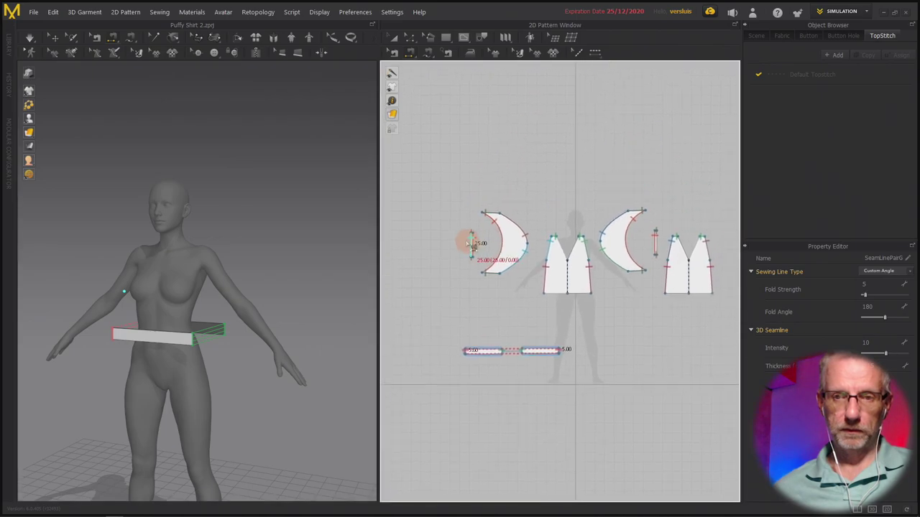
{"action": "key", "text": "a"}
{"action": "left_click_drag", "start_coordinate": [445, 170], "coordinate": [733, 316]}
{"action": "right_click", "coordinate": [575, 274]}
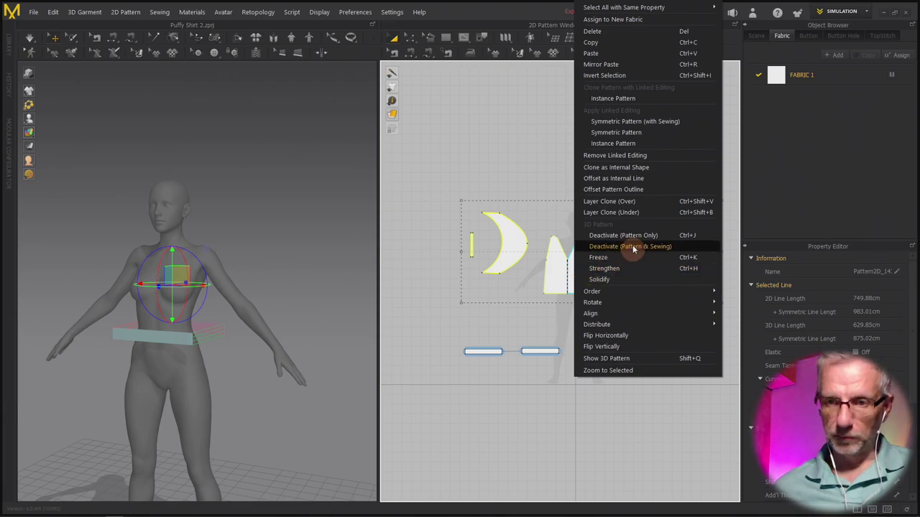
{"action": "left_click", "coordinate": [641, 358]}
{"action": "right_click_drag", "start_coordinate": [288, 334], "coordinate": [257, 347]}
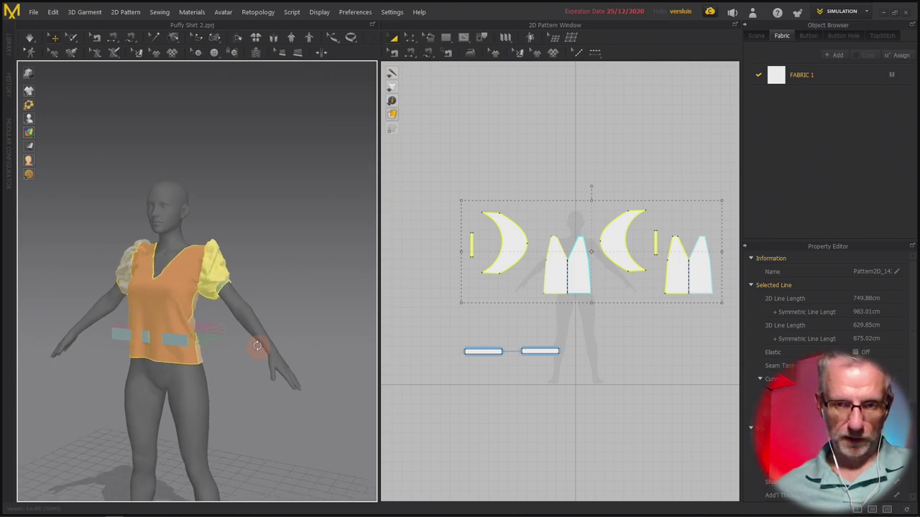
Select the front and back waistband strips together and move them down below the shirt's hem in the 3D view.
{"action": "key", "text": "b"}
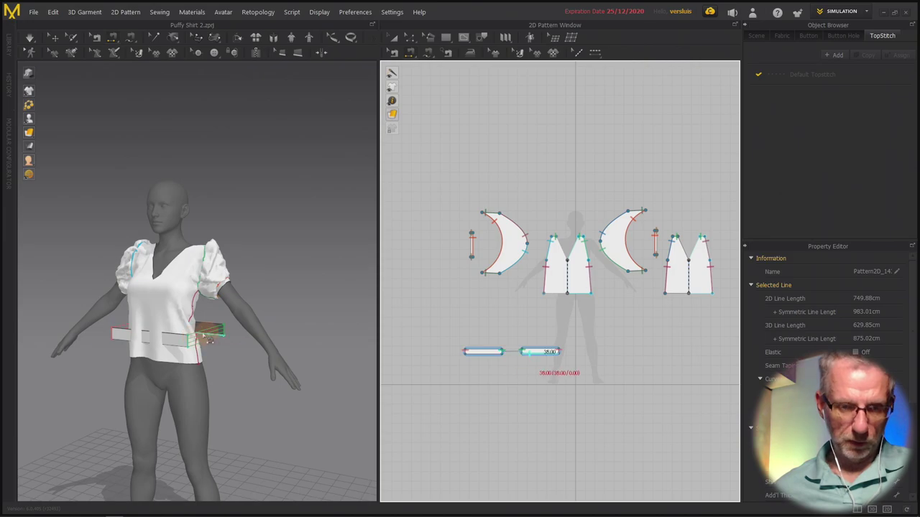
{"action": "key", "text": "q"}
{"action": "left_click", "coordinate": [176, 345]}
{"action": "left_click", "coordinate": [176, 345]}
{"action": "right_click_drag", "start_coordinate": [176, 345], "coordinate": [245, 368]}
{"action": "left_click", "coordinate": [244, 354], "text": "shift"}
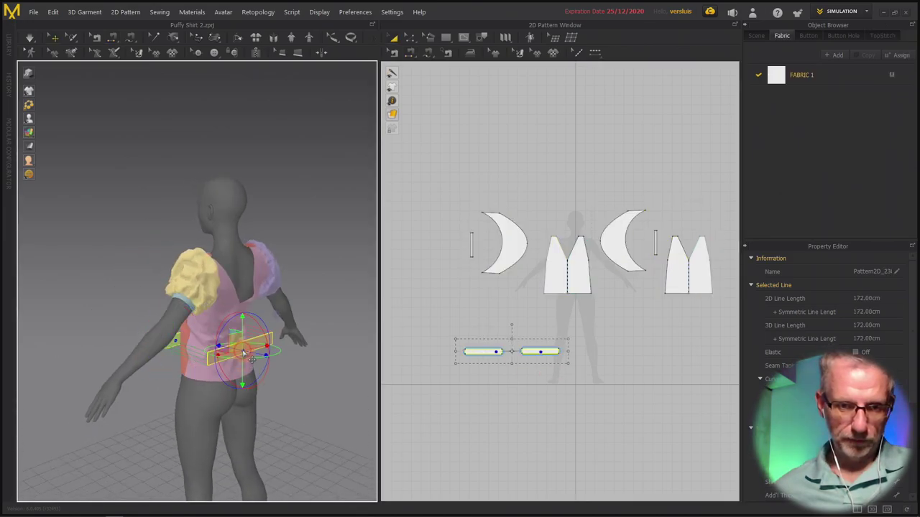
{"action": "left_click_drag", "start_coordinate": [244, 332], "coordinate": [249, 379]}
{"action": "right_click_drag", "start_coordinate": [249, 383], "coordinate": [303, 352]}
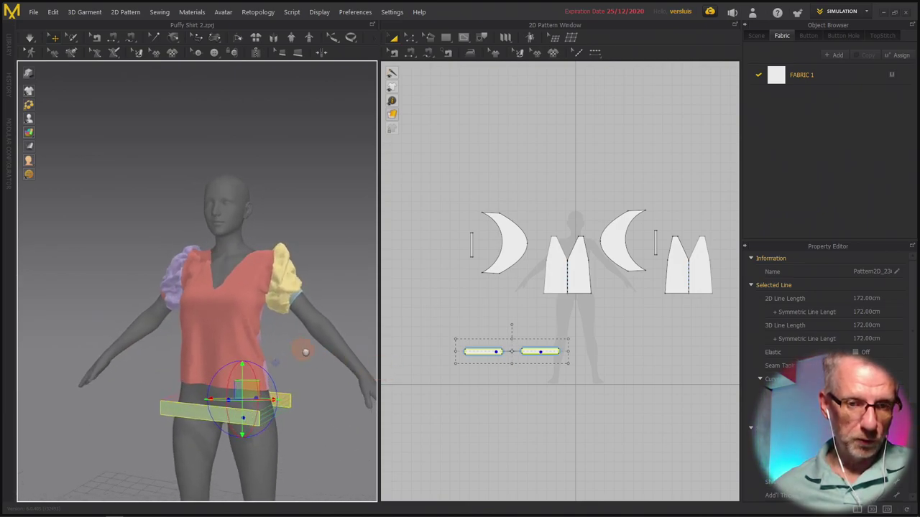
{"action": "scroll", "coordinate": [257, 281], "scroll_direction": "up", "scroll_amount": 6}
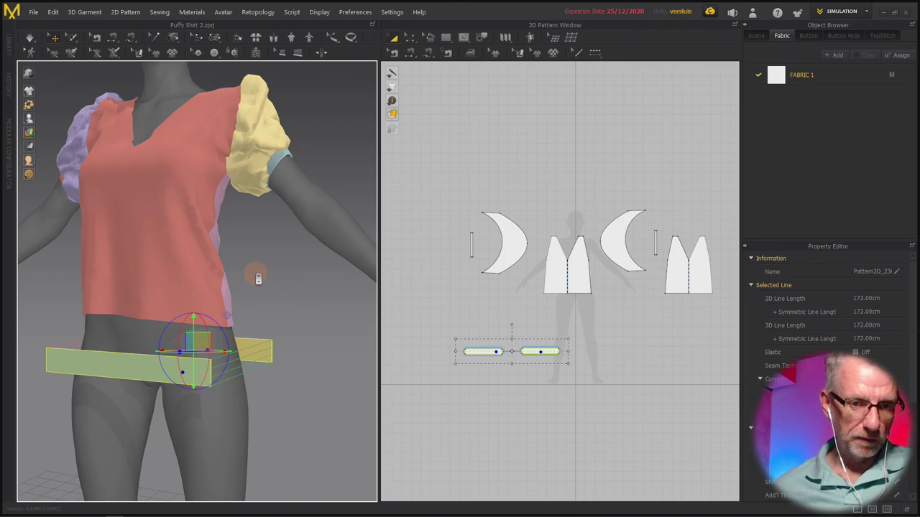
{"action": "mouse_move", "coordinate": [267, 303]}
{"action": "right_mouse_down"}
{"action": "mouse_move", "coordinate": [222, 312]}
{"action": "mouse_move", "coordinate": [261, 300]}
{"action": "right_mouse_up"}
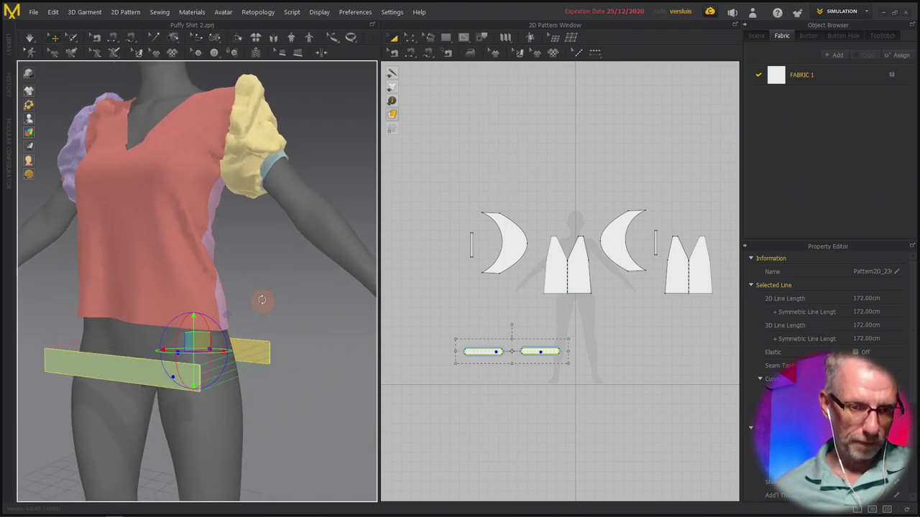
{"action": "key", "text": "shift+t"}
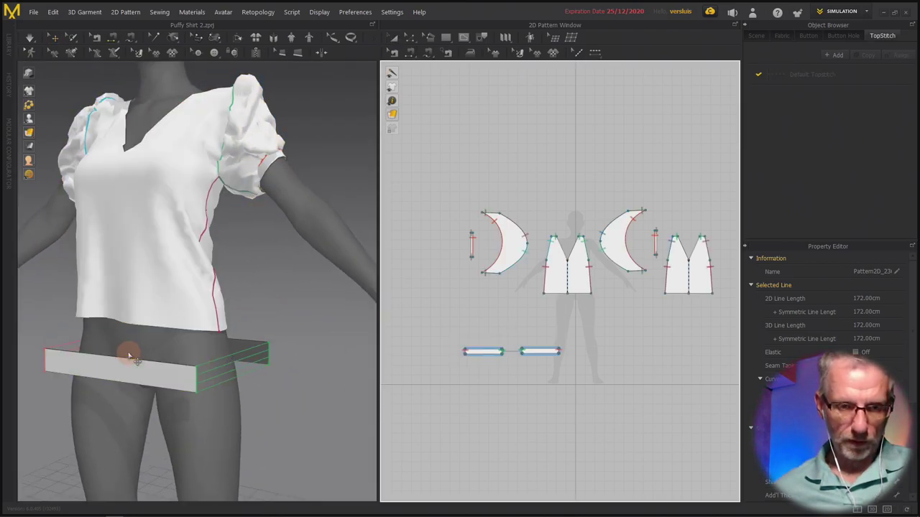
{"action": "left_click", "coordinate": [62, 361]}
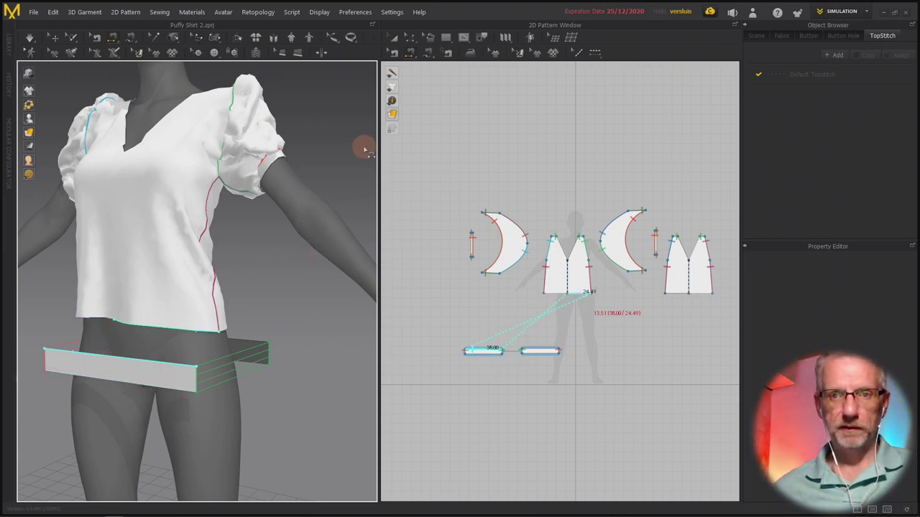
{"action": "key", "text": "Escape"}
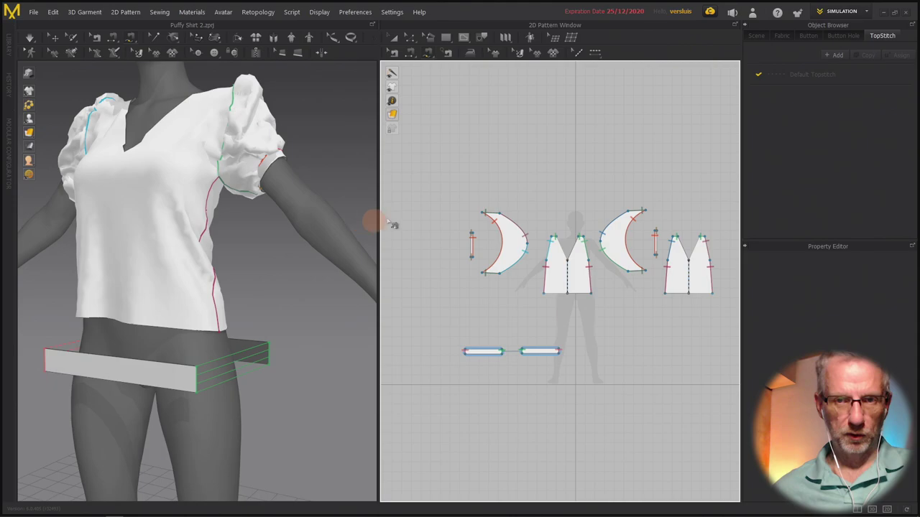
Start an M:N Segment Sewing with the upper edge of the front waistband strip as the M side.
{"action": "left_click", "coordinate": [427, 52]}
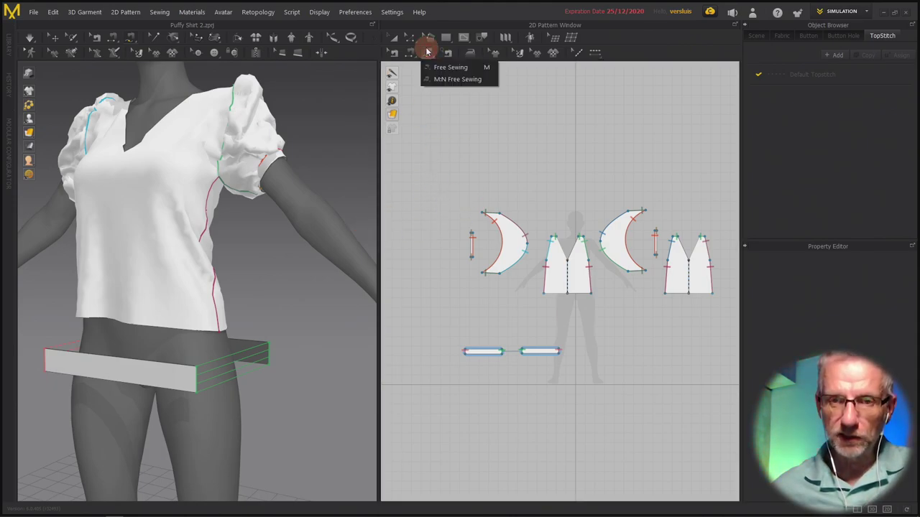
{"action": "left_click", "coordinate": [412, 52]}
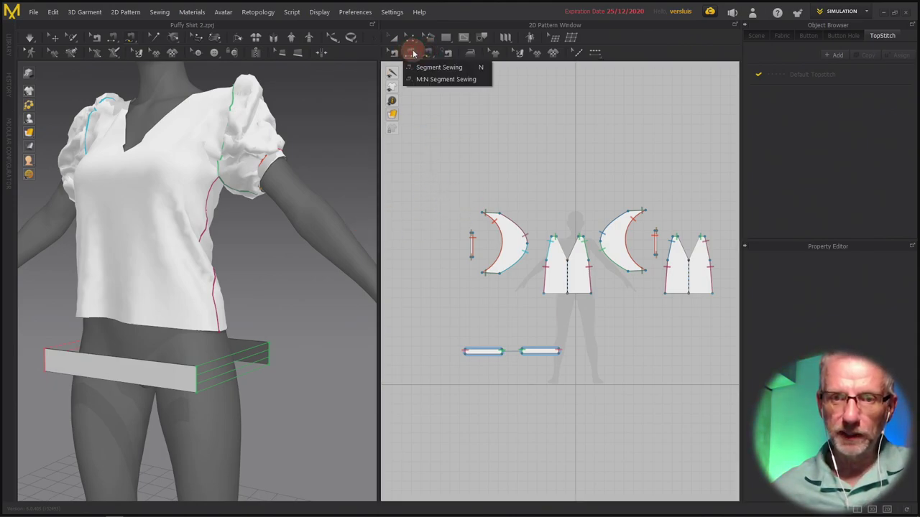
{"action": "left_click", "coordinate": [422, 81]}
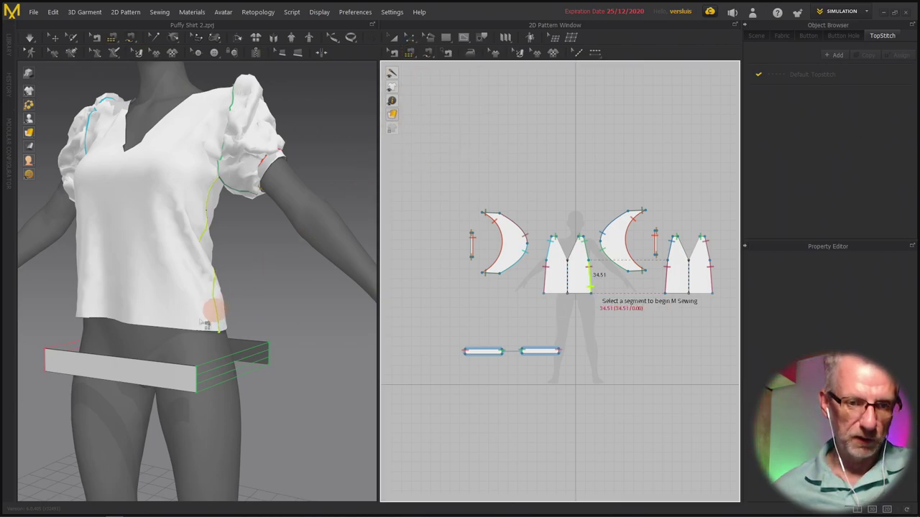
{"action": "left_click", "coordinate": [175, 369]}
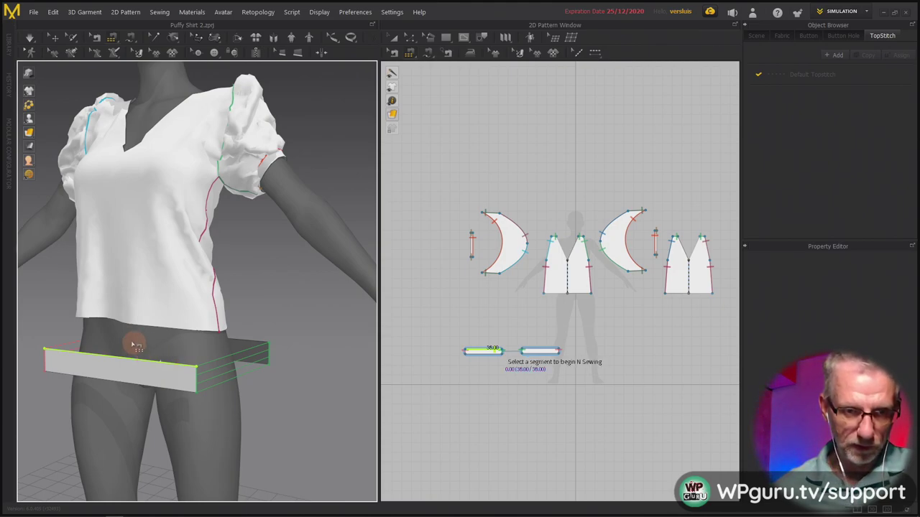
Try sewing the front waistband strip's upper edge to both halves of the shirt's front hem using M:N Sewing.
{"action": "key", "text": "Return"}
{"action": "left_click", "coordinate": [174, 332]}
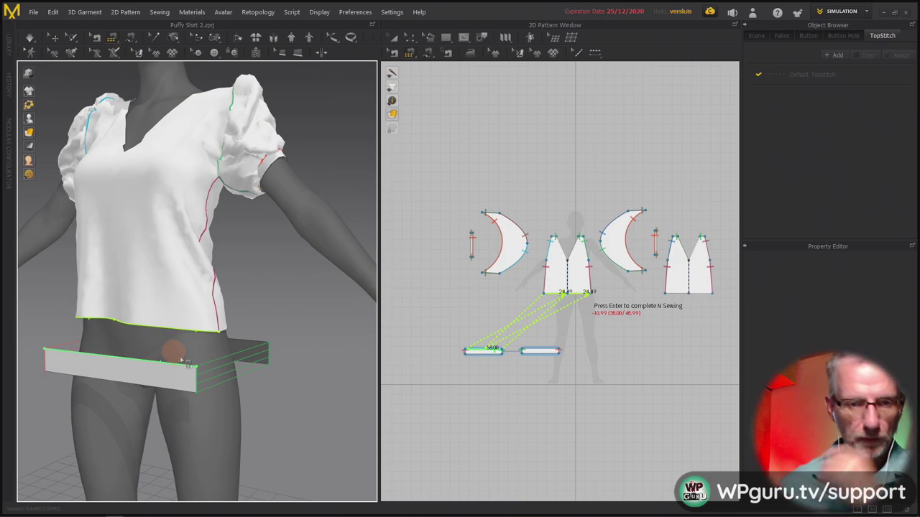
{"action": "left_click", "coordinate": [173, 352]}
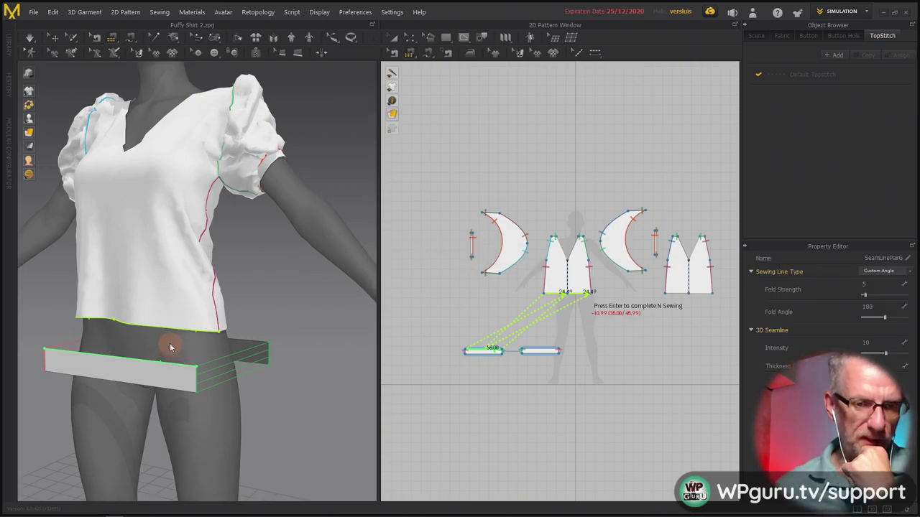
{"action": "key", "text": "Return"}
{"action": "right_click_drag", "start_coordinate": [173, 347], "coordinate": [217, 363]}
{"action": "right_click_drag", "start_coordinate": [217, 359], "coordinate": [277, 322]}
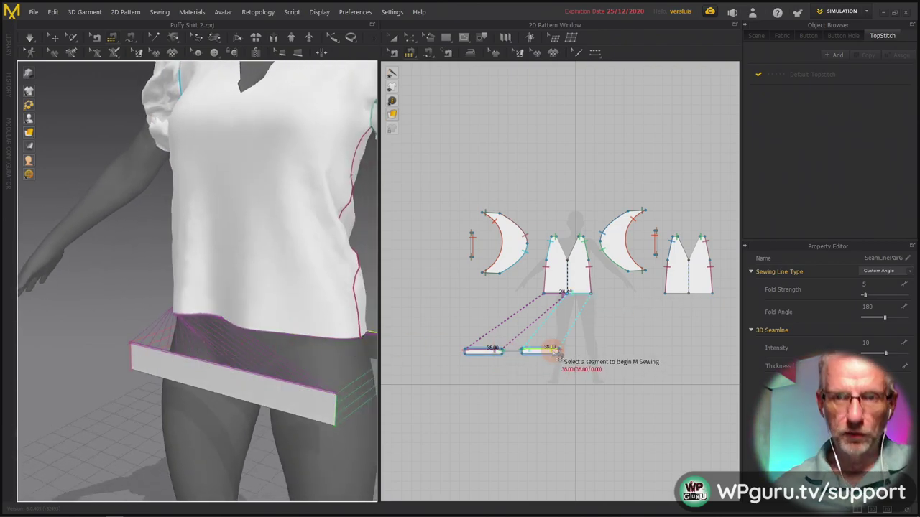
Try reversing the hem seam's sewing direction at the upper edge of the rear waistband strip.
{"action": "left_click", "coordinate": [394, 54]}
{"action": "left_click", "coordinate": [492, 306]}
{"action": "right_click", "coordinate": [539, 347]}
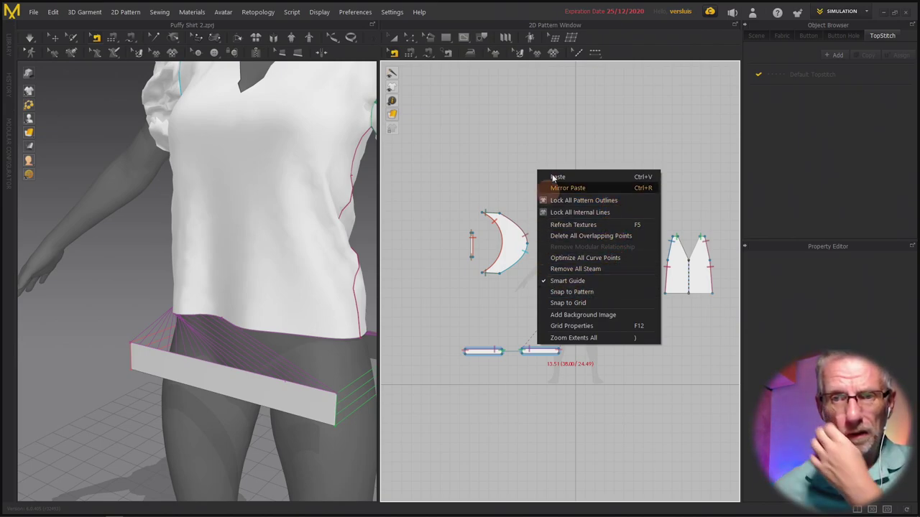
{"action": "left_click", "coordinate": [394, 54]}
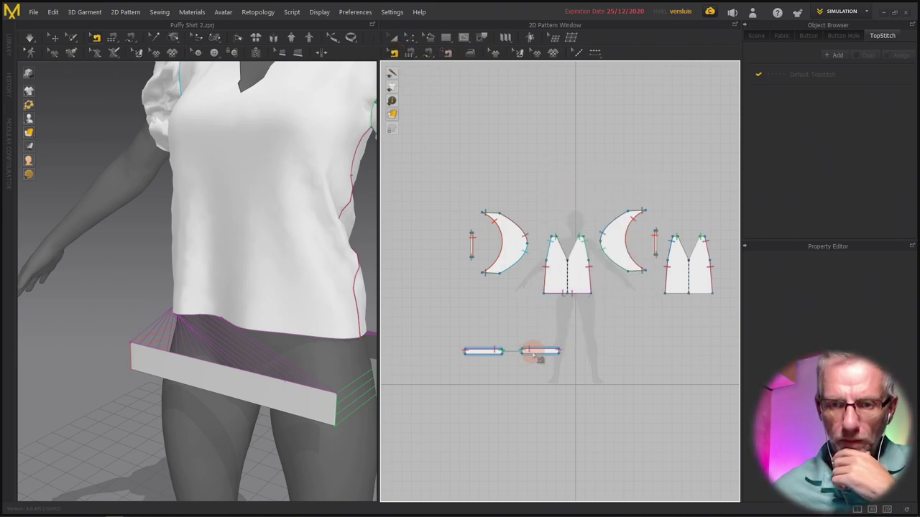
{"action": "scroll", "coordinate": [539, 351], "scroll_direction": "up", "scroll_amount": 5}
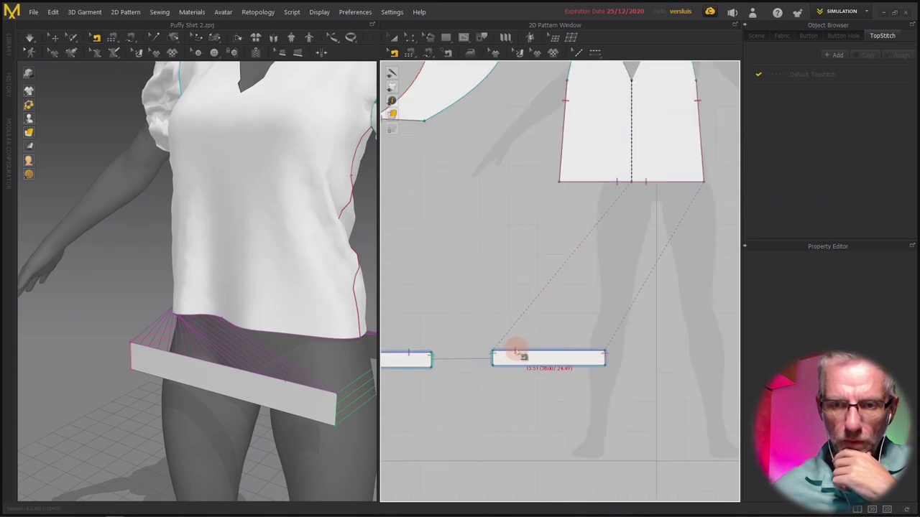
{"action": "left_click", "coordinate": [516, 351]}
{"action": "right_click", "coordinate": [516, 352]}
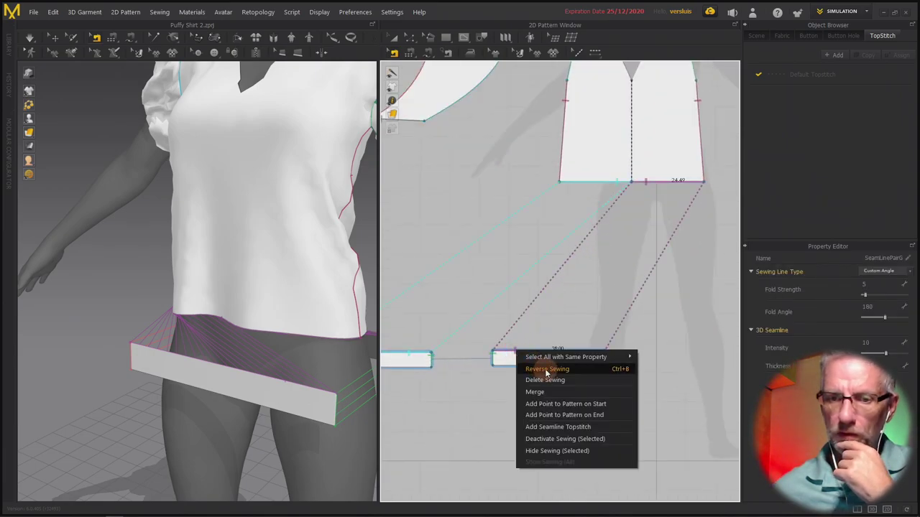
{"action": "left_click", "coordinate": [547, 369]}
{"action": "mouse_move", "coordinate": [359, 350]}
{"action": "right_mouse_down"}
{"action": "mouse_move", "coordinate": [390, 365]}
{"action": "mouse_move", "coordinate": [365, 355]}
{"action": "right_mouse_up"}
Reverse the hem seam's direction again on the rear strip, and once more on the front strip.
{"action": "left_click", "coordinate": [528, 350]}
{"action": "right_click", "coordinate": [531, 355]}
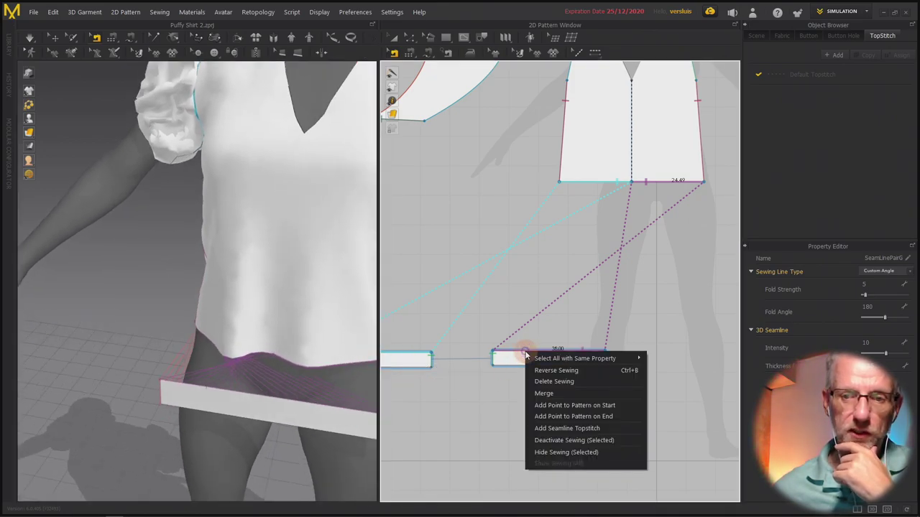
{"action": "left_click", "coordinate": [553, 370]}
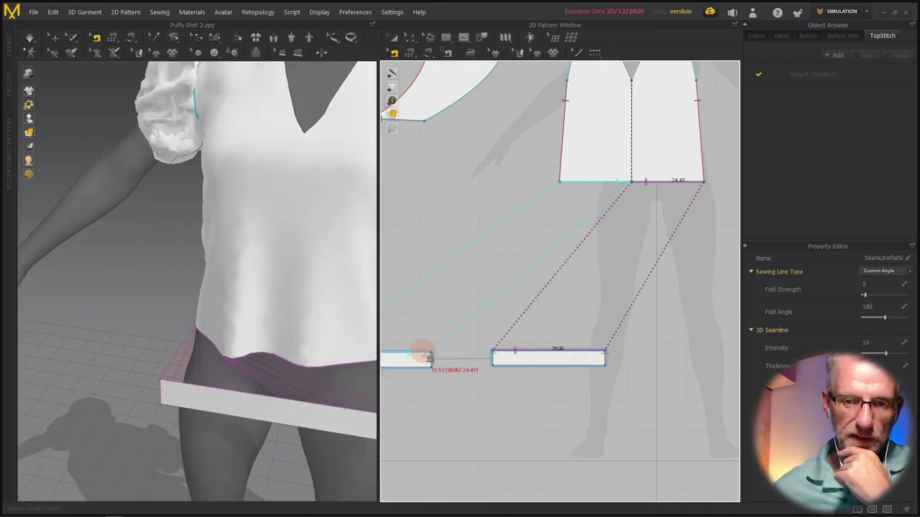
{"action": "right_click", "coordinate": [426, 355]}
{"action": "left_click", "coordinate": [438, 371]}
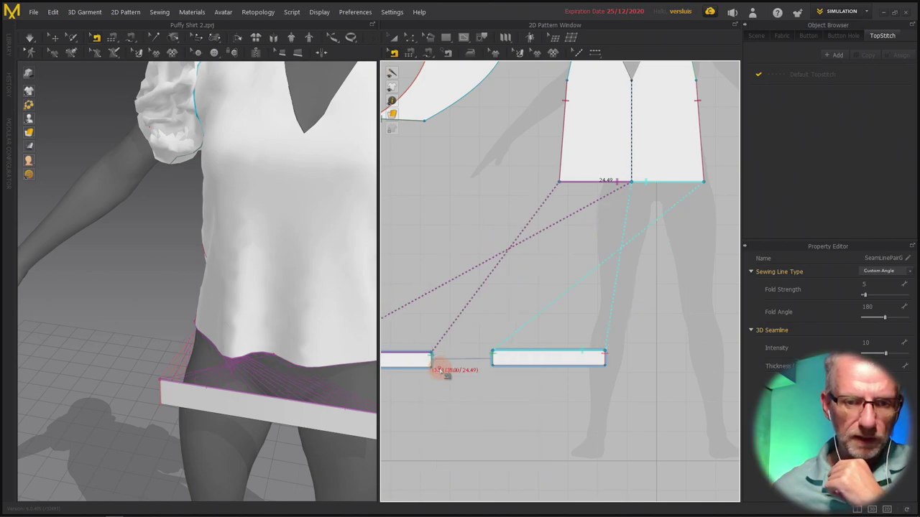
Undo the seam reversals and the M:N sewing between the waistband strips and the front hem.
{"action": "right_click_drag", "start_coordinate": [263, 365], "coordinate": [193, 313]}
{"action": "key", "text": "ctrl+z"}
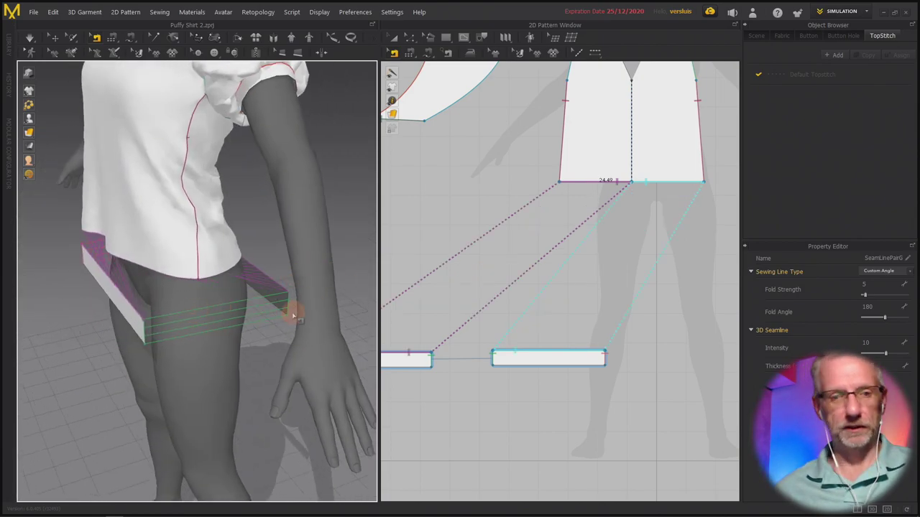
{"action": "key", "text": "ctrl+z"}
{"action": "key", "text": "ctrl+z"}
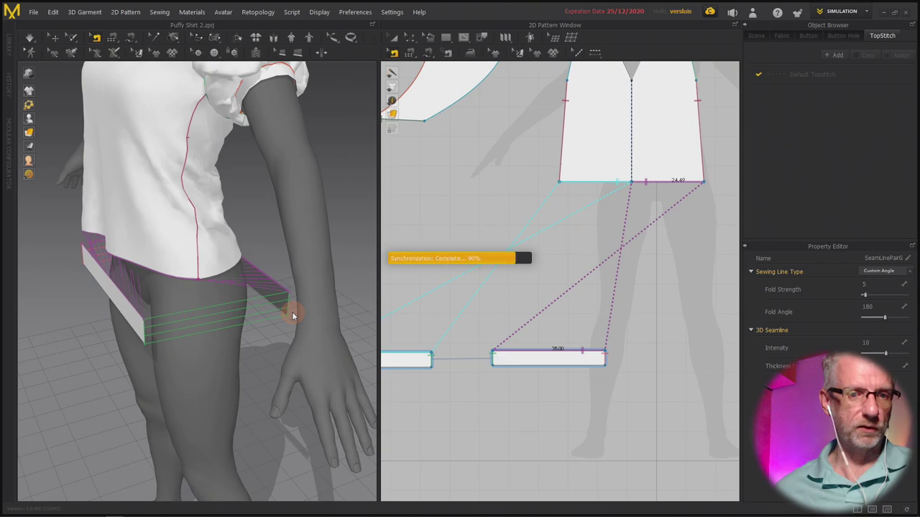
{"action": "key", "text": "ctrl+y"}
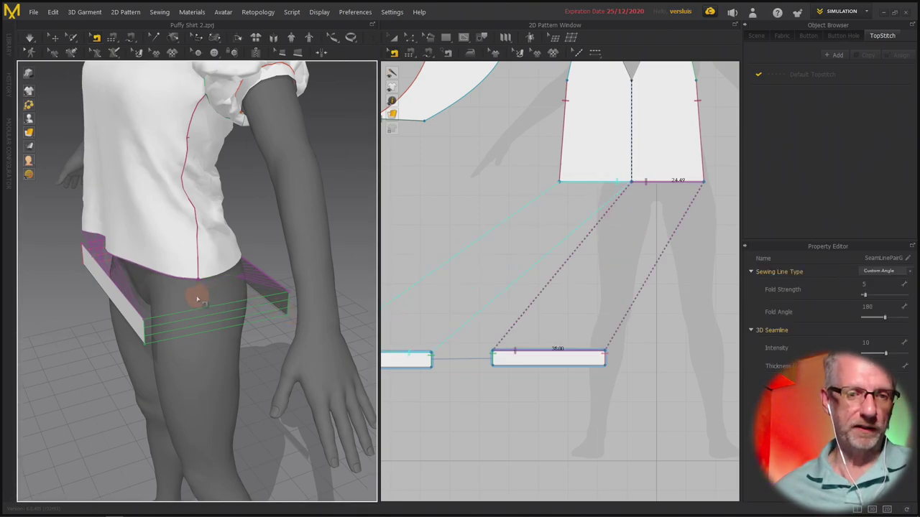
{"action": "key", "text": "ctrl+y"}
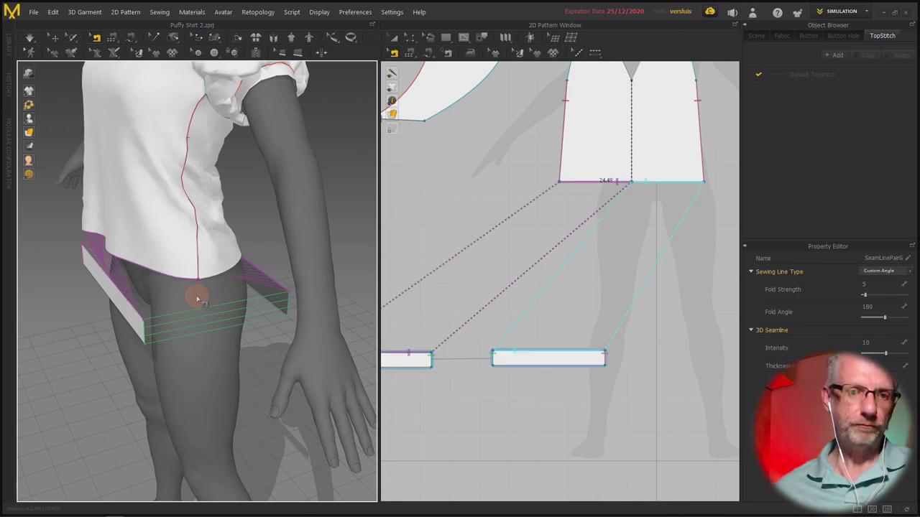
{"action": "key", "text": "ctrl+z"}
{"action": "right_click_drag", "start_coordinate": [170, 283], "coordinate": [191, 277]}
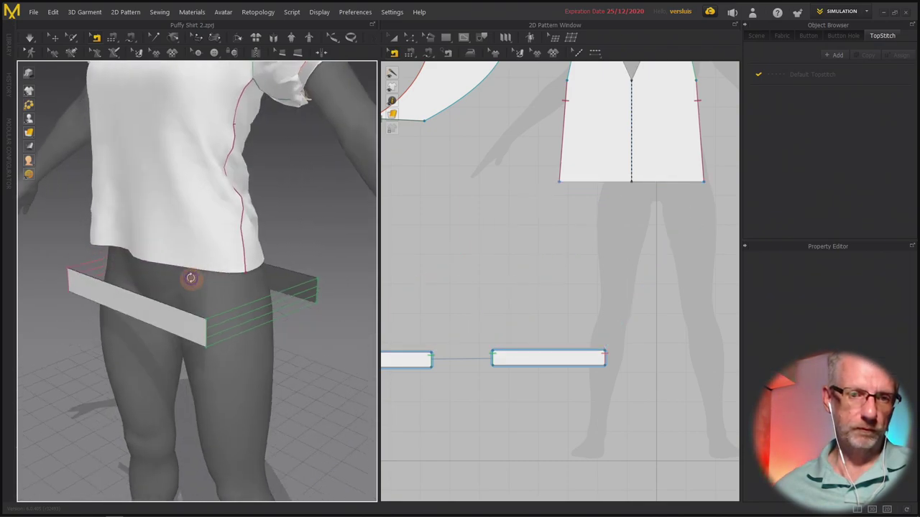
Sew the front strip's full upper edge to the entire front hem, side seam to side seam, with M:N Free Sewing.
{"action": "left_click", "coordinate": [410, 55]}
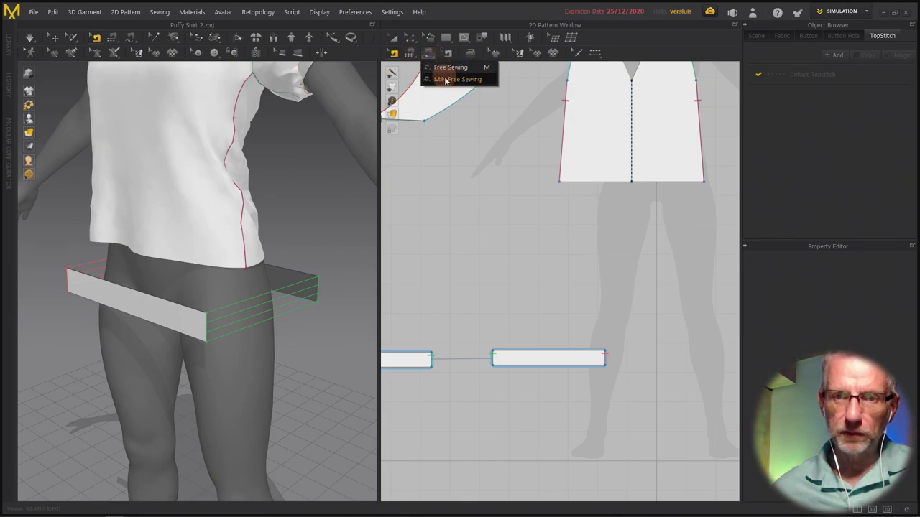
{"action": "left_click", "coordinate": [446, 79]}
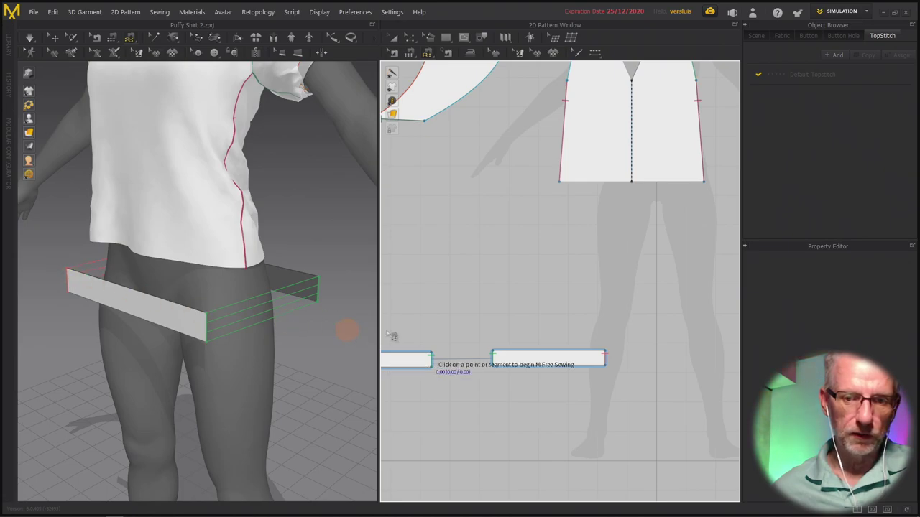
{"action": "middle_click_drag", "start_coordinate": [486, 323], "coordinate": [599, 322]}
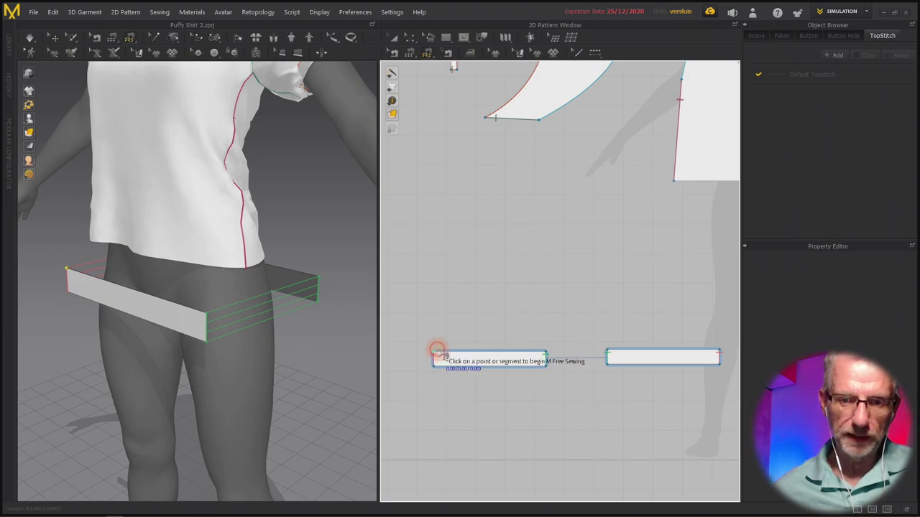
{"action": "left_click", "coordinate": [437, 352]}
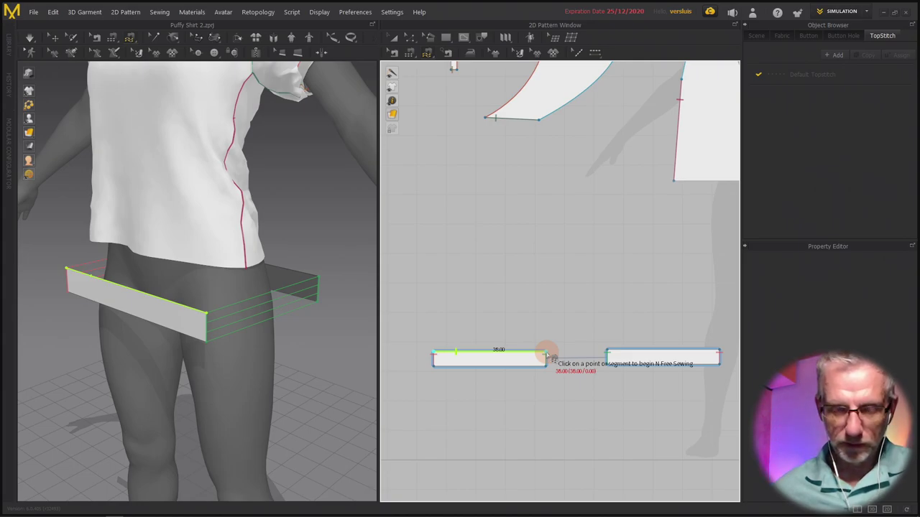
{"action": "right_click_drag", "start_coordinate": [251, 252], "coordinate": [228, 264]}
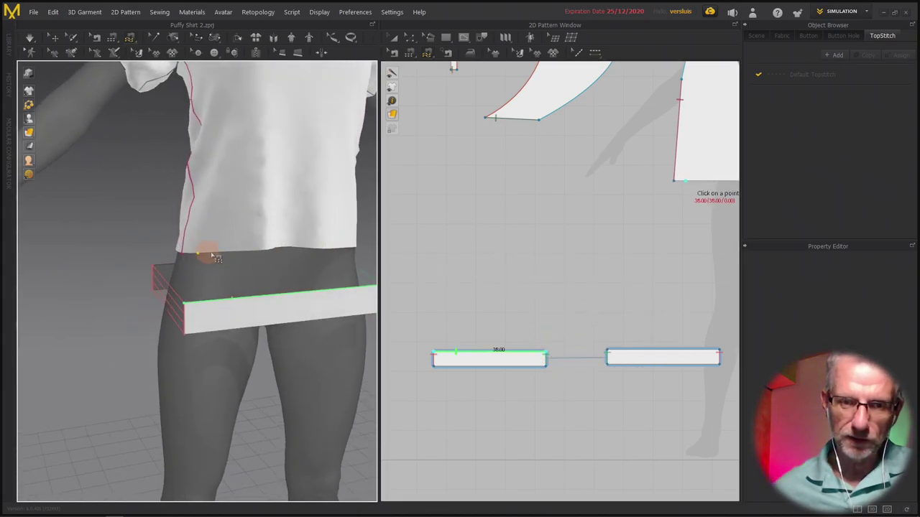
{"action": "right_click_drag", "start_coordinate": [590, 271], "coordinate": [410, 294]}
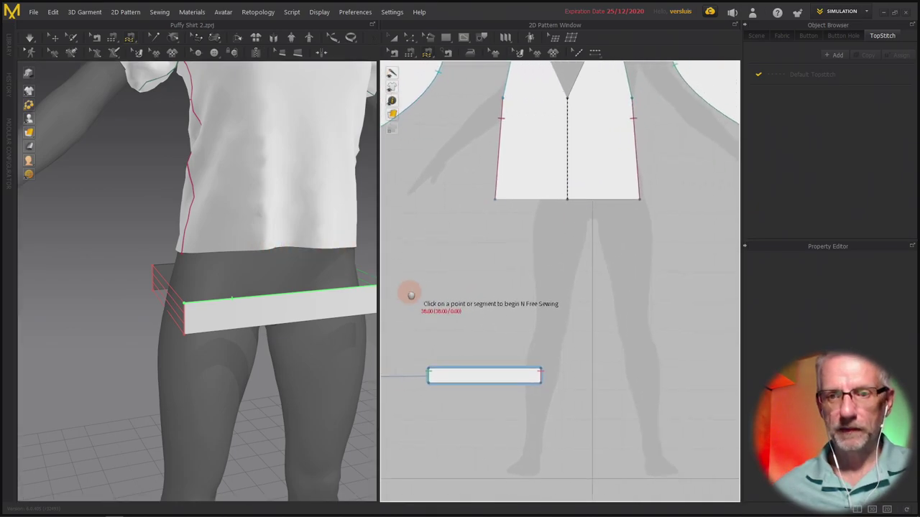
{"action": "scroll", "coordinate": [410, 294], "scroll_direction": "down", "scroll_amount": 2}
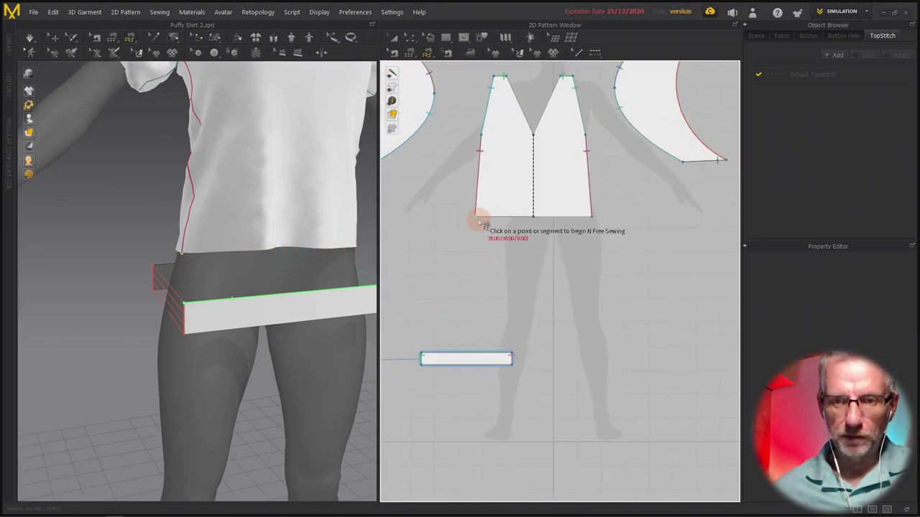
{"action": "left_click", "coordinate": [478, 219]}
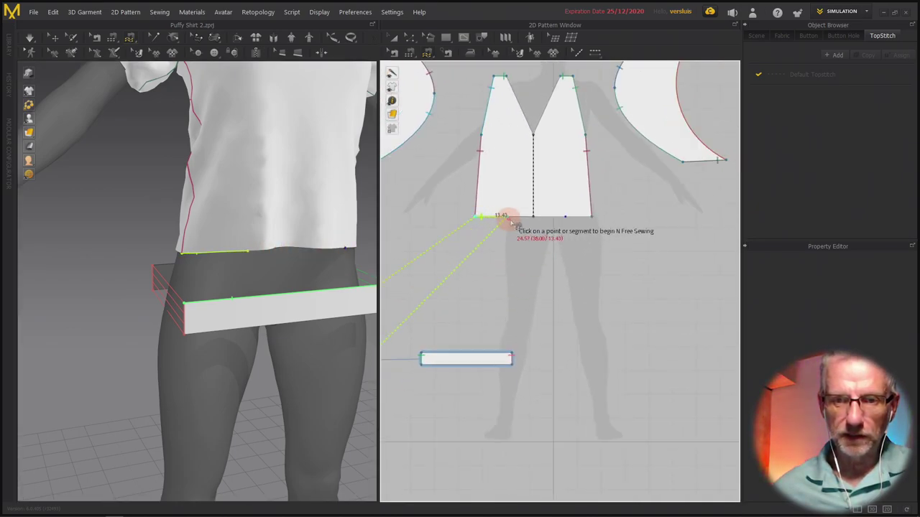
{"action": "left_click", "coordinate": [595, 224]}
{"action": "left_click", "coordinate": [274, 260]}
{"action": "right_click_drag", "start_coordinate": [274, 261], "coordinate": [164, 308]}
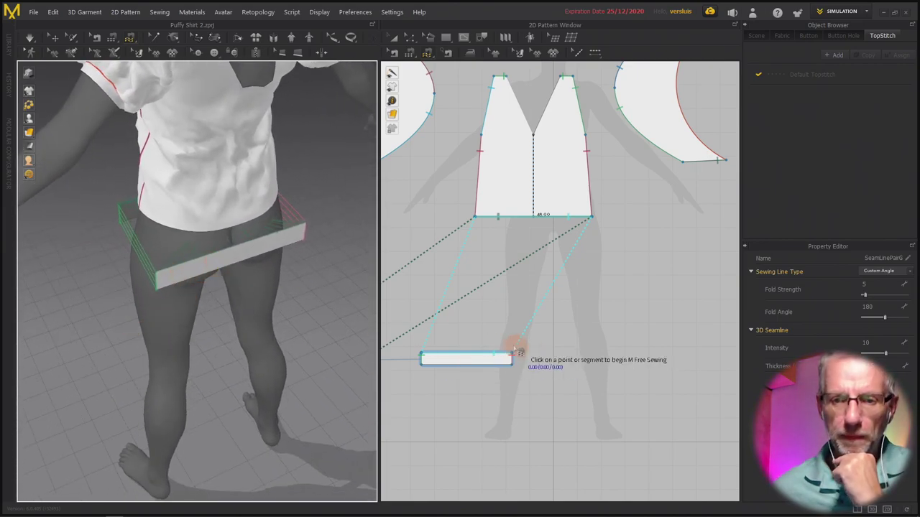
Remove the linked editing from the rear waistband strip.
{"action": "right_click_drag", "start_coordinate": [492, 337], "coordinate": [623, 336]}
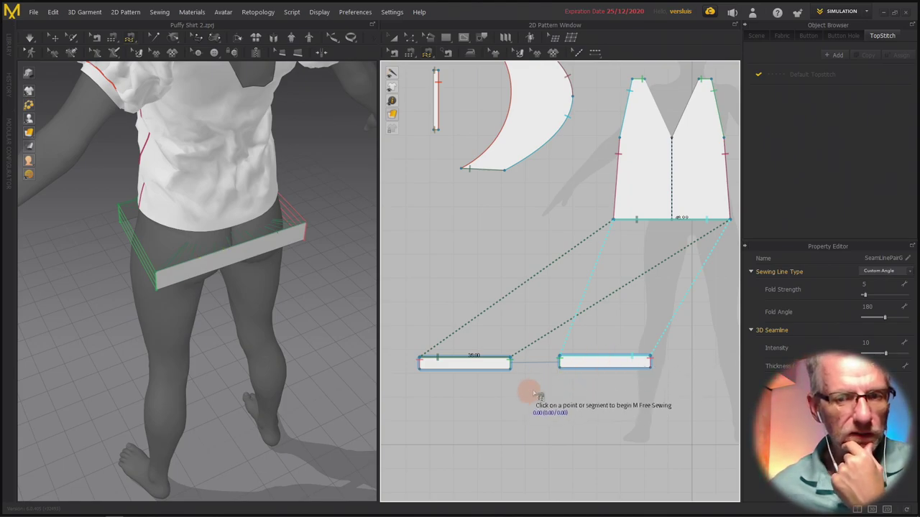
{"action": "key", "text": "a"}
{"action": "left_click", "coordinate": [596, 369]}
{"action": "right_click", "coordinate": [596, 369]}
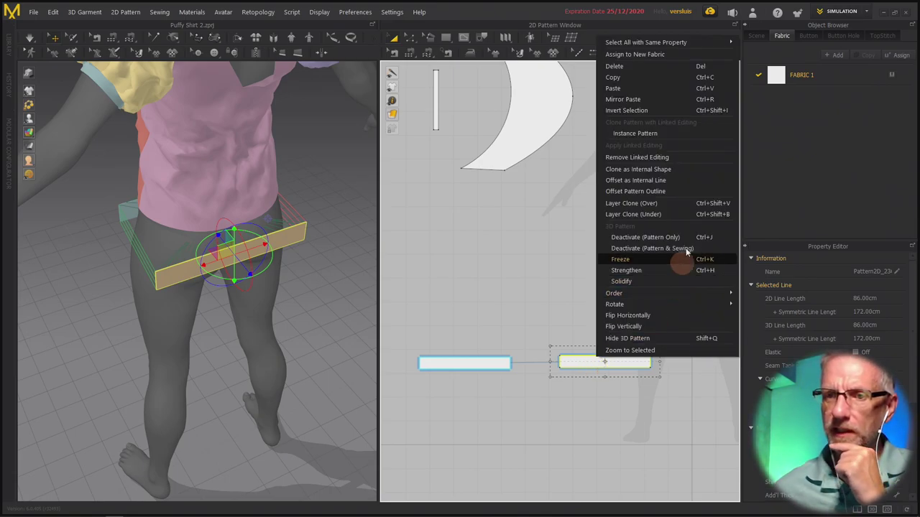
{"action": "left_click", "coordinate": [688, 157]}
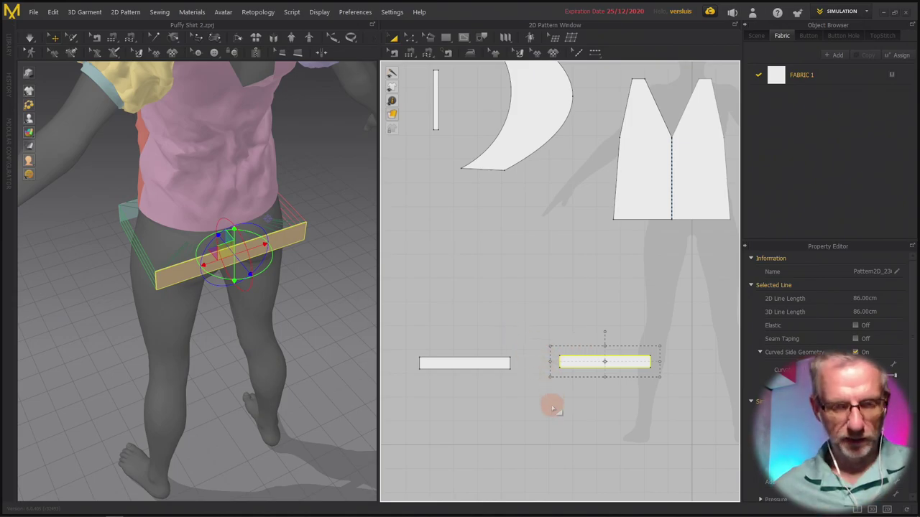
Delete the sewing that joins the rear waistband strip's upper edge to the front bodice hem.
{"action": "left_click", "coordinate": [393, 54]}
{"action": "left_click", "coordinate": [568, 357]}
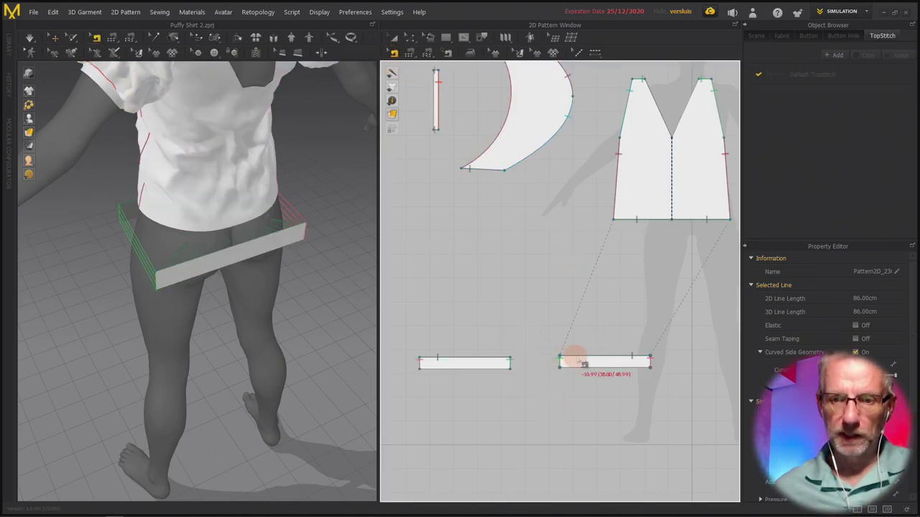
{"action": "right_click", "coordinate": [579, 357]}
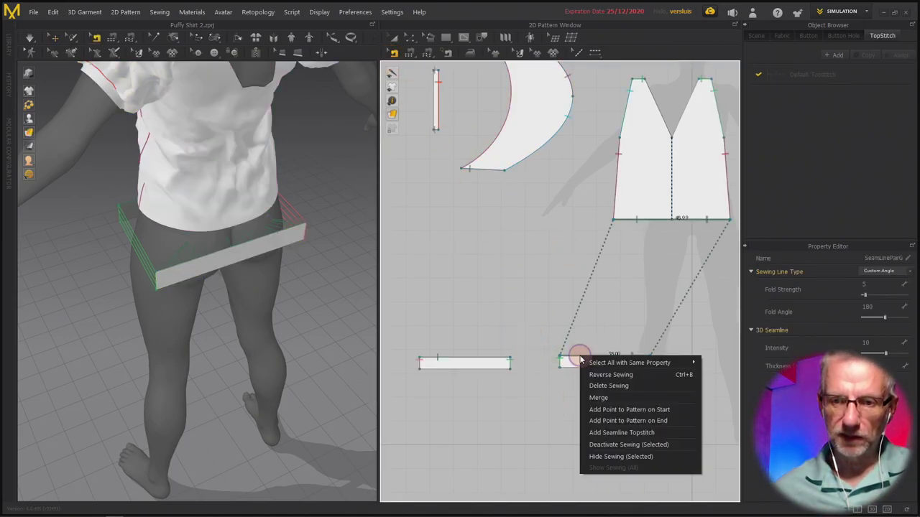
{"action": "left_click", "coordinate": [609, 385]}
Move the rear waistband strip beneath the back bodice pattern in the 2D layout.
{"action": "scroll", "coordinate": [607, 391], "scroll_direction": "down", "scroll_amount": 5}
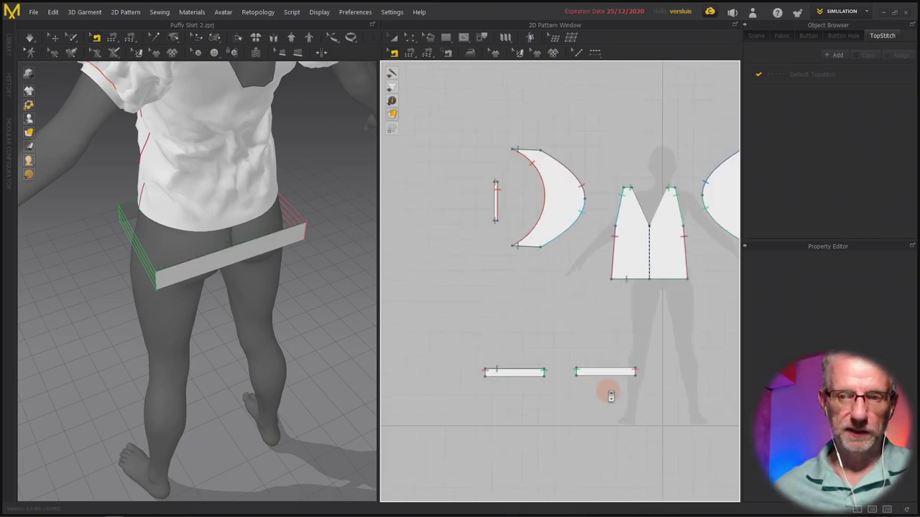
{"action": "right_click_drag", "start_coordinate": [605, 394], "coordinate": [429, 353]}
{"action": "key", "text": "a"}
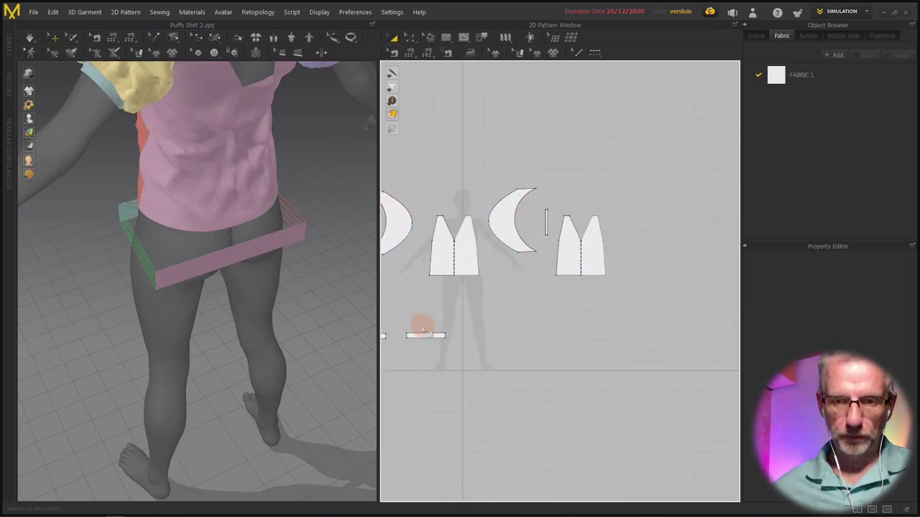
{"action": "left_click", "coordinate": [423, 337]}
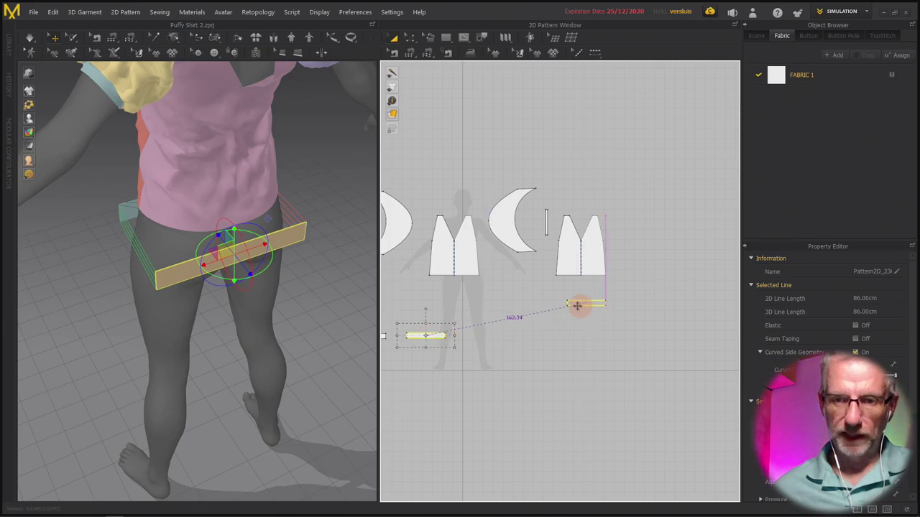
Position the front strip just below the front bodice pattern, and bring the rear strip closer beneath the back bodice, centred on it.
{"action": "right_click_drag", "start_coordinate": [468, 351], "coordinate": [552, 353]}
{"action": "left_click", "coordinate": [472, 339]}
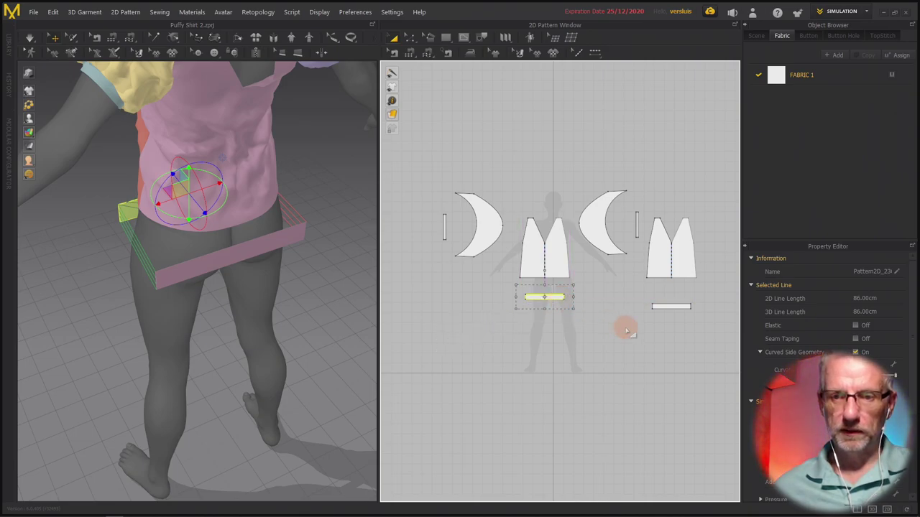
{"action": "right_click_drag", "start_coordinate": [626, 331], "coordinate": [550, 349]}
{"action": "scroll", "coordinate": [503, 347], "scroll_direction": "up", "scroll_amount": 5}
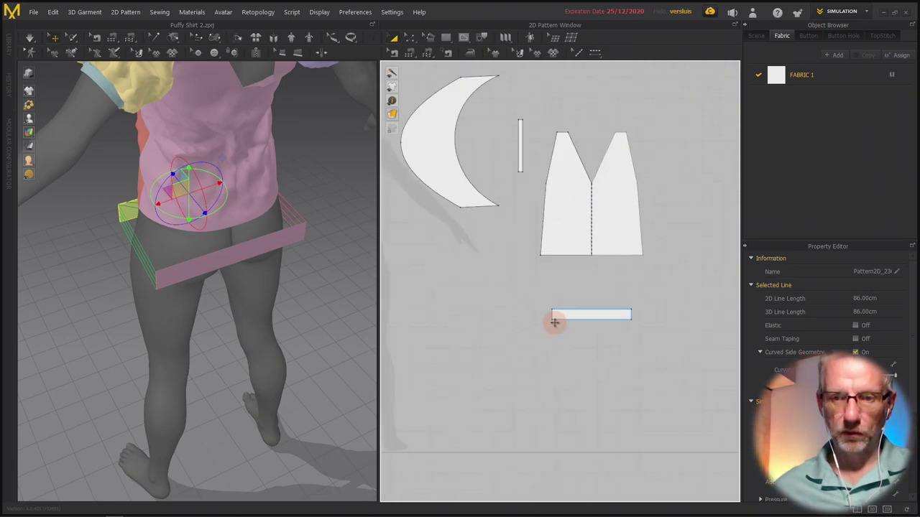
{"action": "left_click_drag", "start_coordinate": [568, 318], "coordinate": [564, 290]}
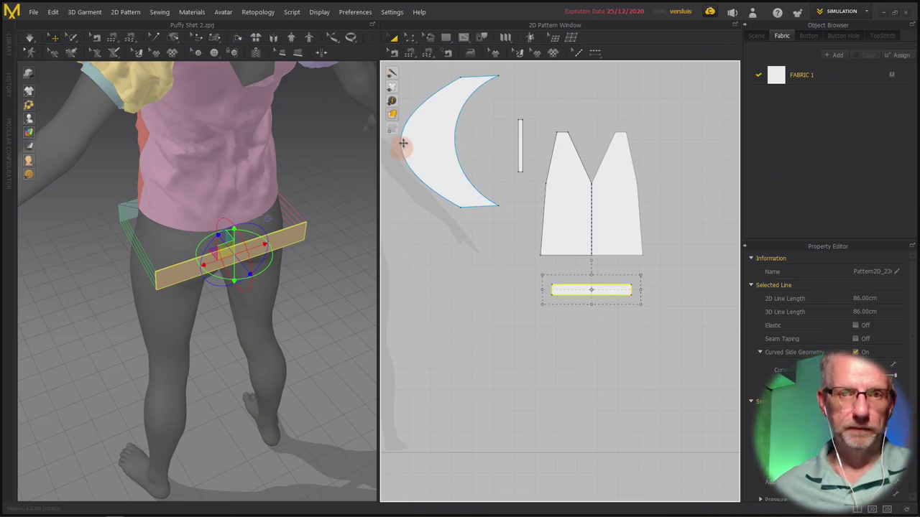
{"action": "left_click_drag", "start_coordinate": [424, 56], "coordinate": [440, 78]}
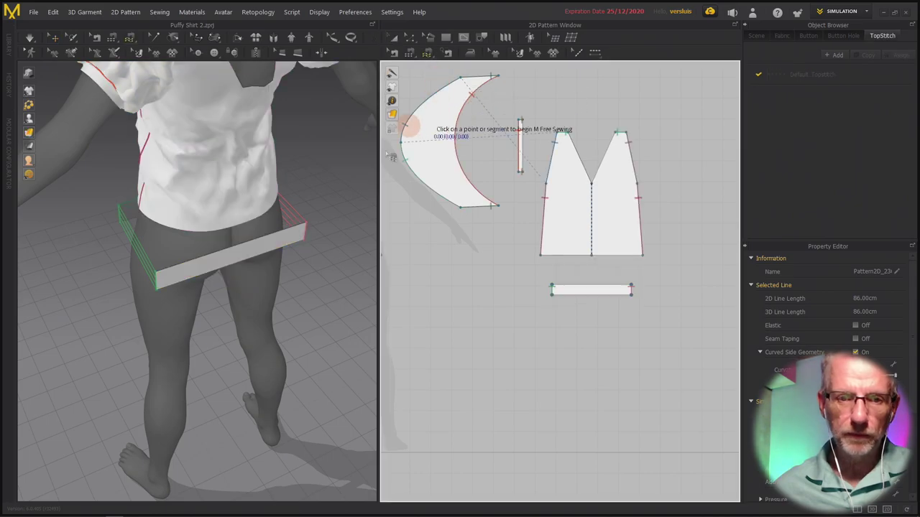
{"action": "right_click_drag", "start_coordinate": [163, 276], "coordinate": [143, 242]}
{"action": "left_click", "coordinate": [155, 254]}
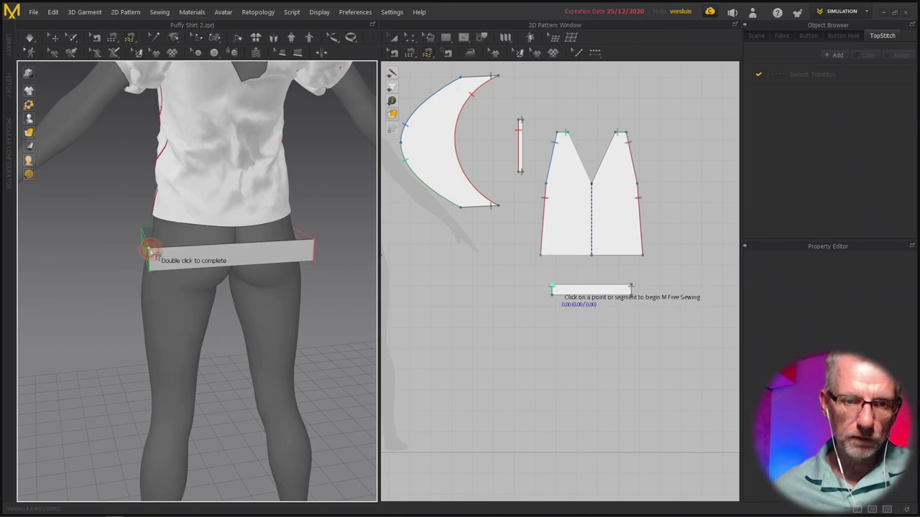
{"action": "double_click", "coordinate": [314, 246]}
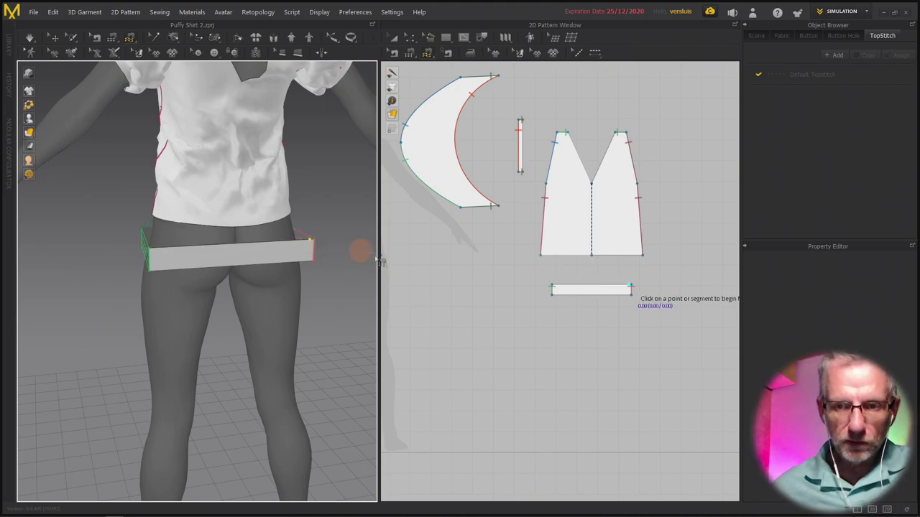
{"action": "left_click", "coordinate": [541, 258]}
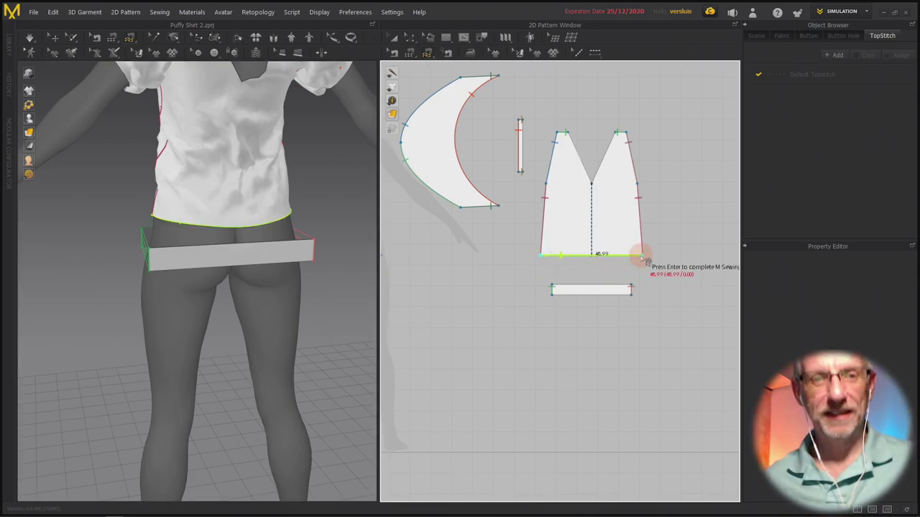
{"action": "left_click", "coordinate": [641, 256]}
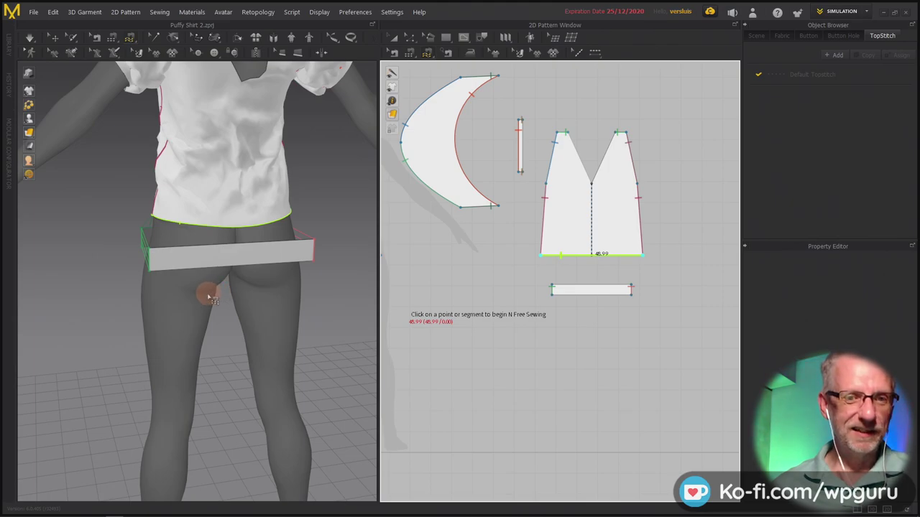
{"action": "right_click_drag", "start_coordinate": [208, 297], "coordinate": [305, 287]}
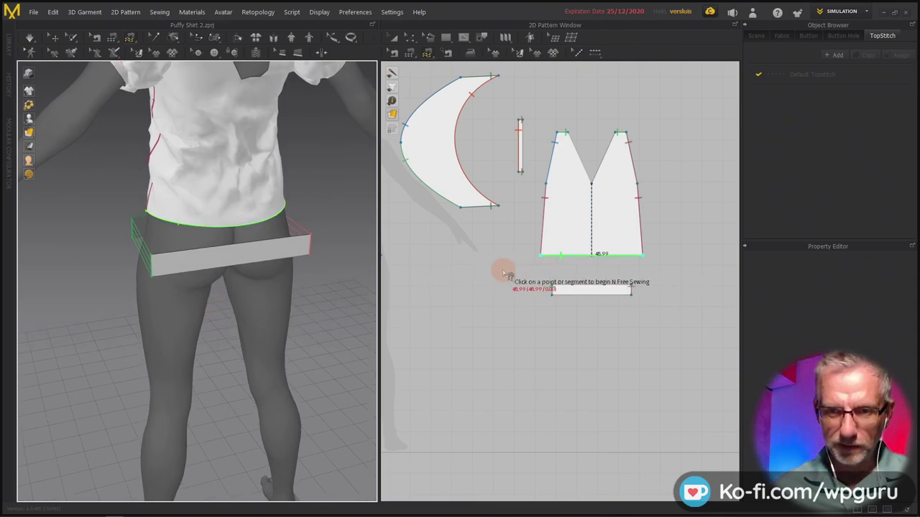
{"action": "key", "text": "Escape"}
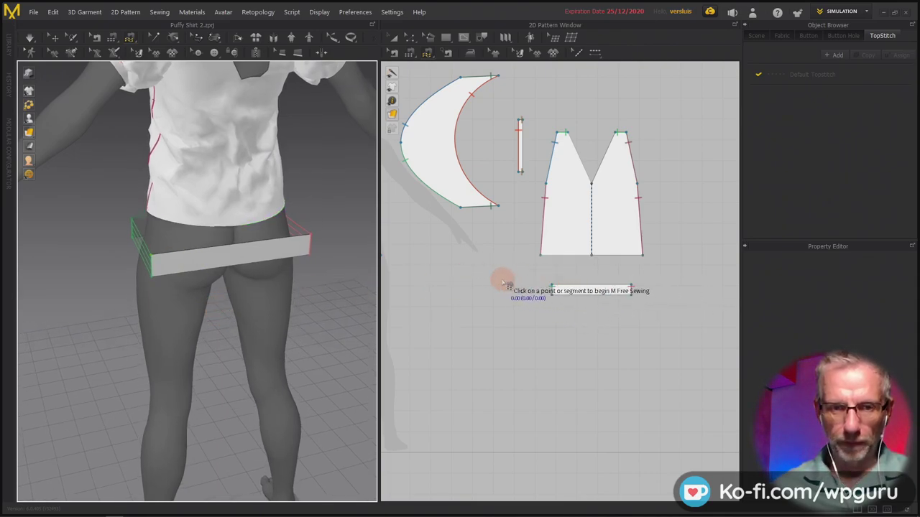
Sew the rear waistband strip's full upper edge to the full hem of the back bodice with M:N Free Sewing.
{"action": "scroll", "coordinate": [501, 282], "scroll_direction": "up", "scroll_amount": 4}
{"action": "right_click_drag", "start_coordinate": [505, 284], "coordinate": [349, 284]}
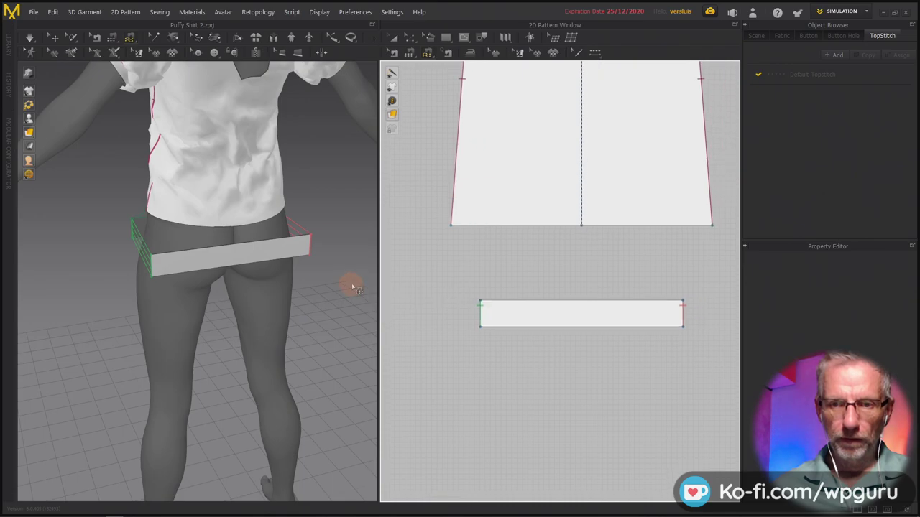
{"action": "left_click", "coordinate": [481, 302]}
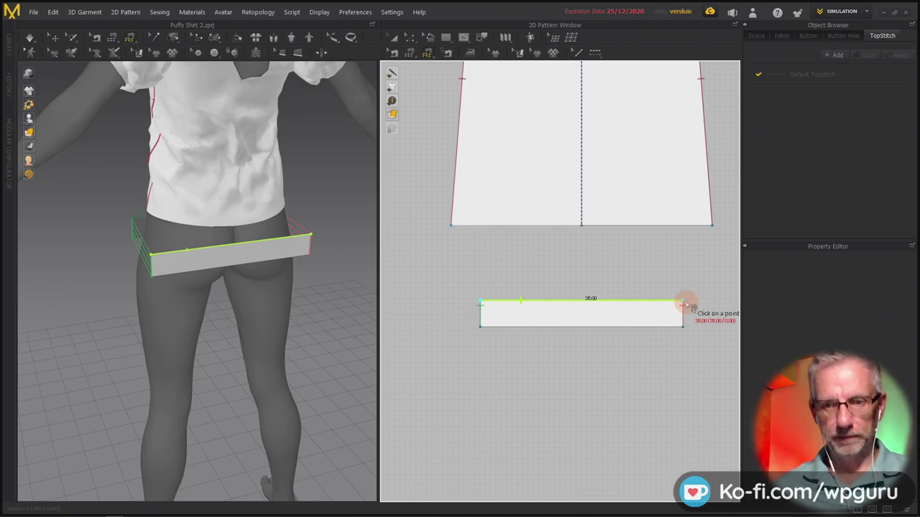
{"action": "left_click", "coordinate": [684, 302]}
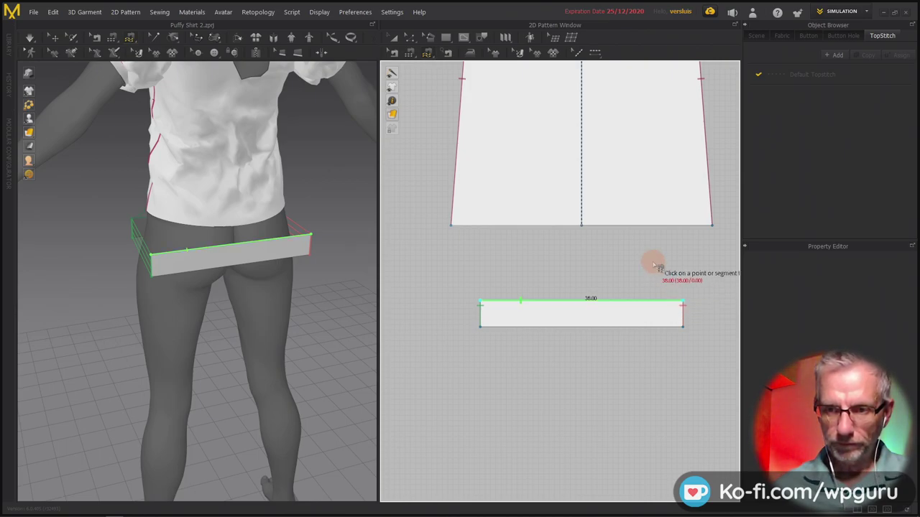
{"action": "left_click", "coordinate": [453, 226]}
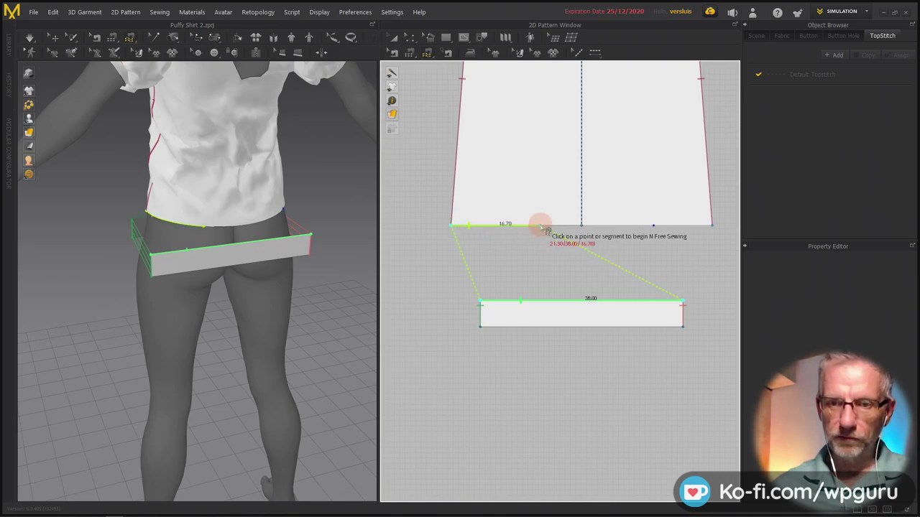
{"action": "left_click", "coordinate": [711, 227]}
Simulate the garment and tug the front waistband strip upward on both sides to seat it higher on the hips.
{"action": "right_click_drag", "start_coordinate": [240, 267], "coordinate": [306, 247]}
{"action": "key", "text": "space"}
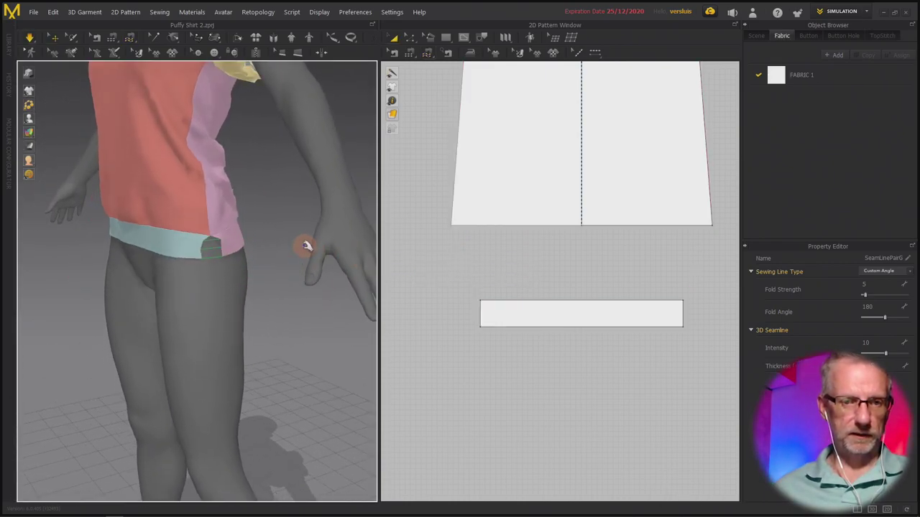
{"action": "mouse_move", "coordinate": [279, 302]}
{"action": "right_mouse_down"}
{"action": "mouse_move", "coordinate": [295, 338]}
{"action": "mouse_move", "coordinate": [262, 318]}
{"action": "mouse_move", "coordinate": [285, 306]}
{"action": "mouse_move", "coordinate": [312, 313]}
{"action": "mouse_move", "coordinate": [264, 303]}
{"action": "right_mouse_up"}
{"action": "left_click_drag", "start_coordinate": [260, 296], "coordinate": [259, 254]}
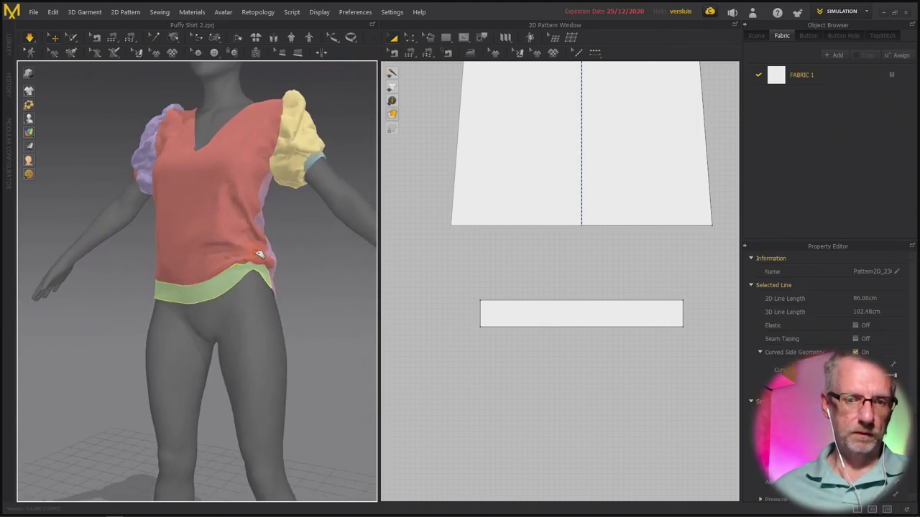
{"action": "left_click_drag", "start_coordinate": [166, 290], "coordinate": [164, 268]}
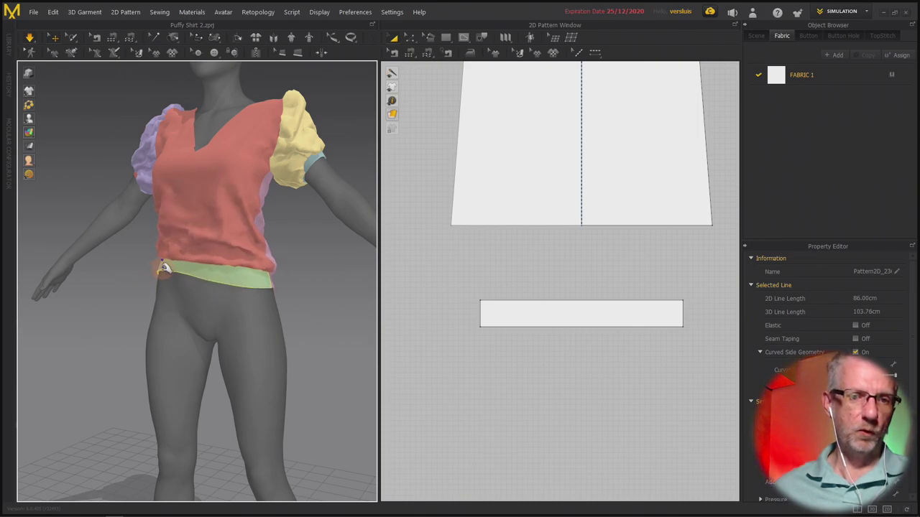
Pull the rear waistband strip up during the simulation, and adjust the front strip to level the waistband around the hips.
{"action": "right_click_drag", "start_coordinate": [285, 285], "coordinate": [318, 295]}
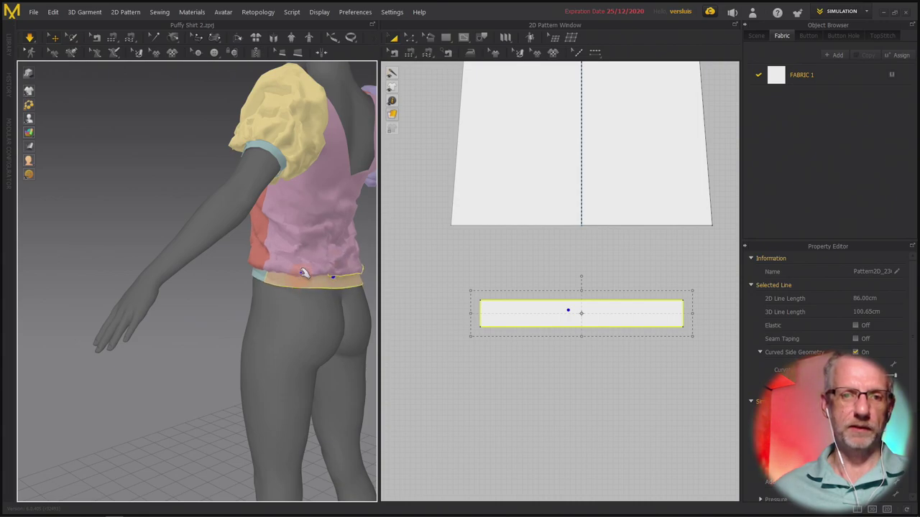
{"action": "left_click", "coordinate": [326, 270]}
{"action": "right_click_drag", "start_coordinate": [349, 277], "coordinate": [364, 288]}
{"action": "right_click_drag", "start_coordinate": [288, 295], "coordinate": [196, 288]}
{"action": "left_click", "coordinate": [208, 305]}
{"action": "left_click", "coordinate": [192, 293]}
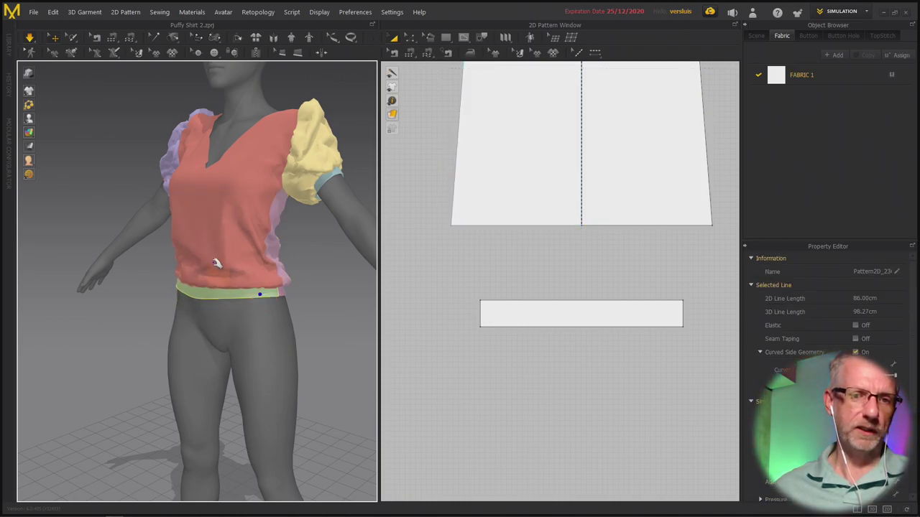
Examine the drape of the shirt and its new waistband from the front, side and back of the avatar.
{"action": "right_click_drag", "start_coordinate": [221, 267], "coordinate": [220, 267]}
{"action": "scroll", "coordinate": [201, 301], "scroll_direction": "down", "scroll_amount": 4}
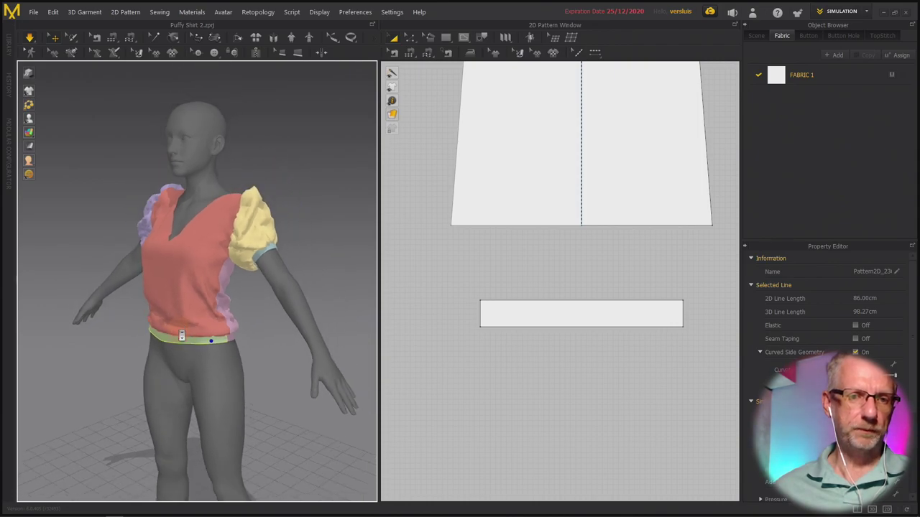
{"action": "scroll", "coordinate": [182, 336], "scroll_direction": "up", "scroll_amount": 3}
{"action": "right_click_drag", "start_coordinate": [180, 333], "coordinate": [172, 307]}
{"action": "left_click", "coordinate": [277, 266]}
{"action": "key", "text": "Escape"}
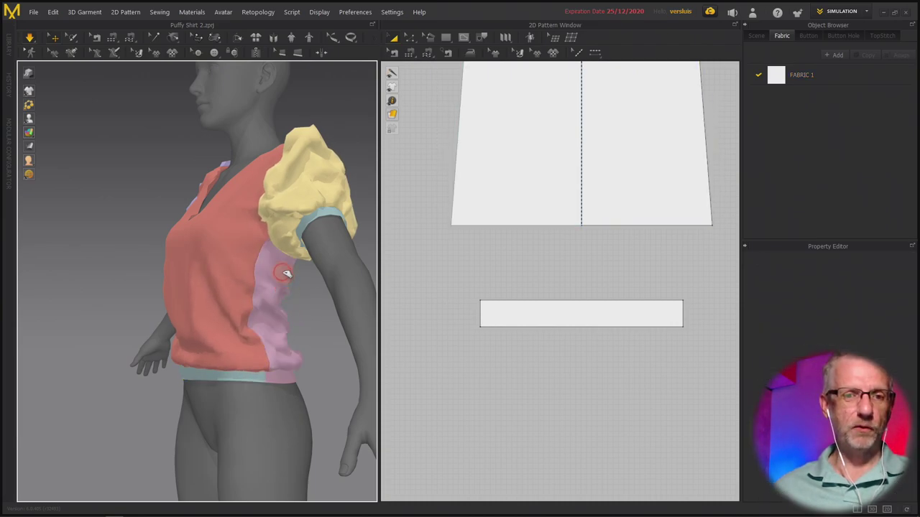
{"action": "right_click_drag", "start_coordinate": [283, 308], "coordinate": [216, 208]}
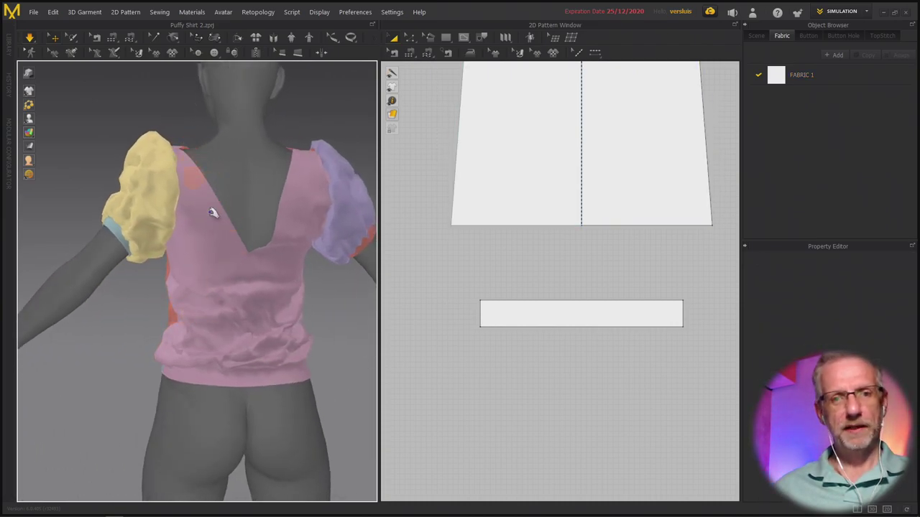
{"action": "mouse_move", "coordinate": [229, 253]}
{"action": "right_mouse_down"}
{"action": "mouse_move", "coordinate": [257, 261]}
{"action": "mouse_move", "coordinate": [248, 268]}
{"action": "mouse_move", "coordinate": [256, 273]}
{"action": "mouse_move", "coordinate": [329, 261]}
{"action": "mouse_move", "coordinate": [185, 267]}
{"action": "mouse_move", "coordinate": [227, 264]}
{"action": "mouse_move", "coordinate": [199, 254]}
{"action": "mouse_move", "coordinate": [225, 260]}
{"action": "right_mouse_up"}
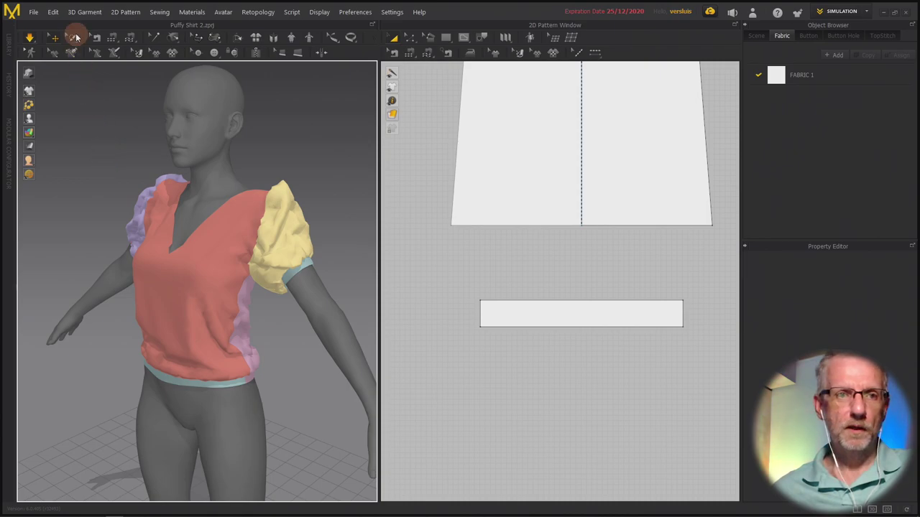
Save the project.
{"action": "left_click", "coordinate": [35, 13]}
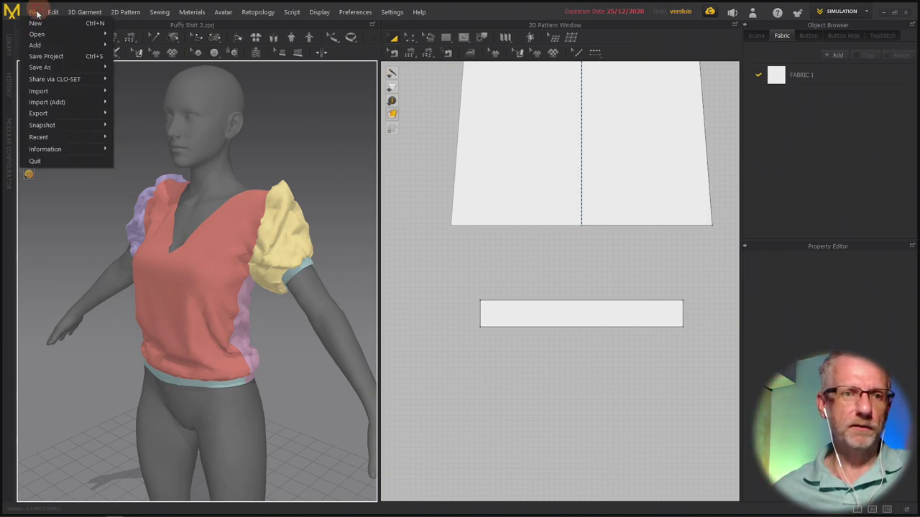
{"action": "left_click", "coordinate": [53, 57]}
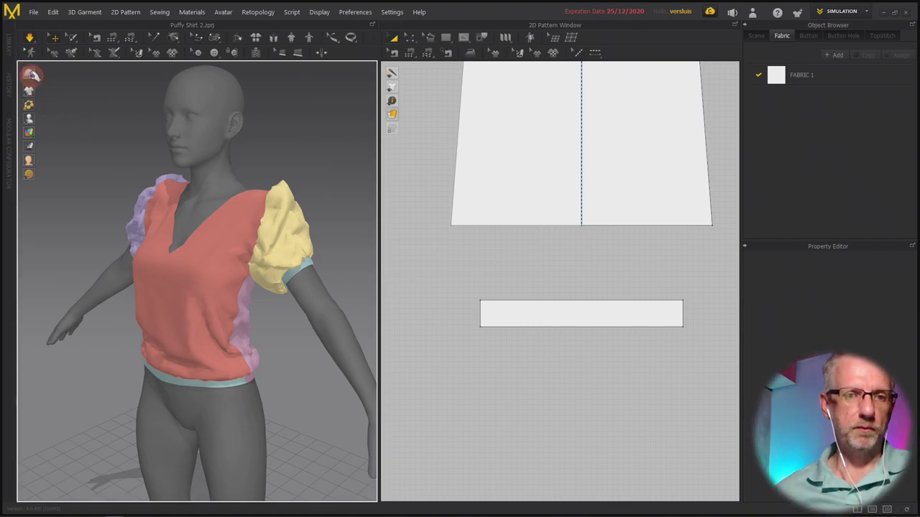
Pull the back bodice upward around its neckline in the running simulation.
{"action": "right_click_drag", "start_coordinate": [224, 337], "coordinate": [85, 350]}
{"action": "left_click_drag", "start_coordinate": [123, 292], "coordinate": [174, 263]}
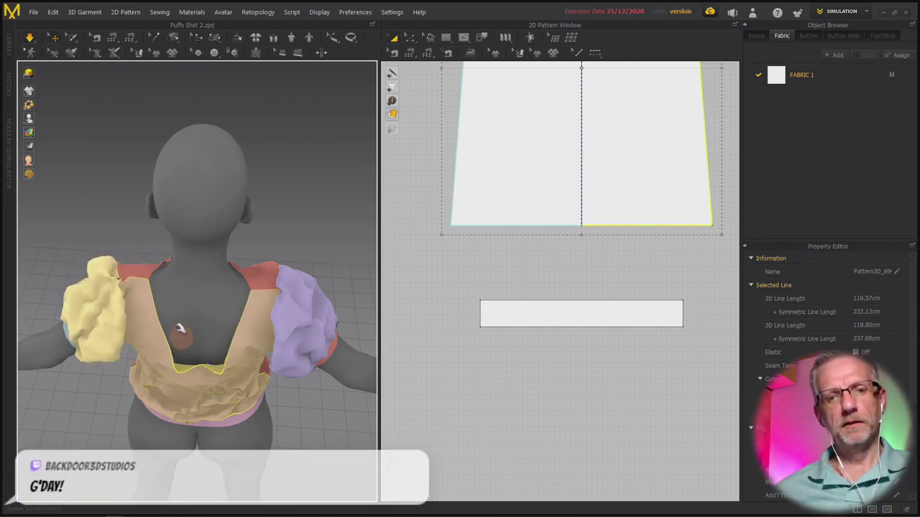
{"action": "right_click_drag", "start_coordinate": [206, 363], "coordinate": [213, 275]}
{"action": "left_click_drag", "start_coordinate": [206, 371], "coordinate": [200, 338]}
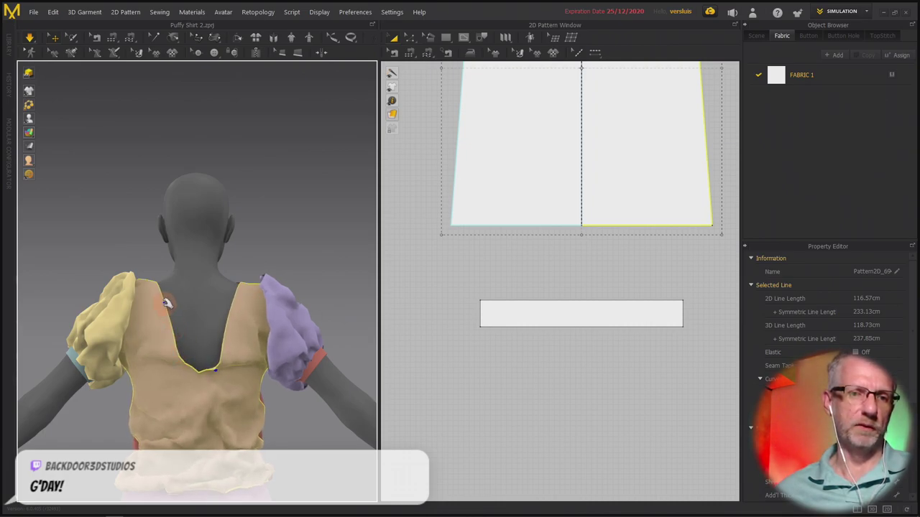
Pull the front bodice fabric upward at the midriff in the running simulation.
{"action": "right_click_drag", "start_coordinate": [216, 311], "coordinate": [342, 367]}
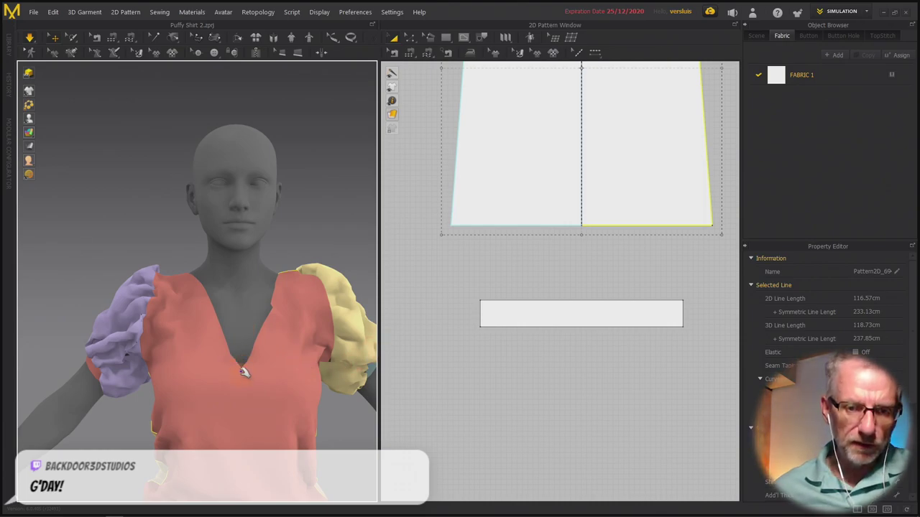
{"action": "right_click_drag", "start_coordinate": [281, 353], "coordinate": [287, 331]}
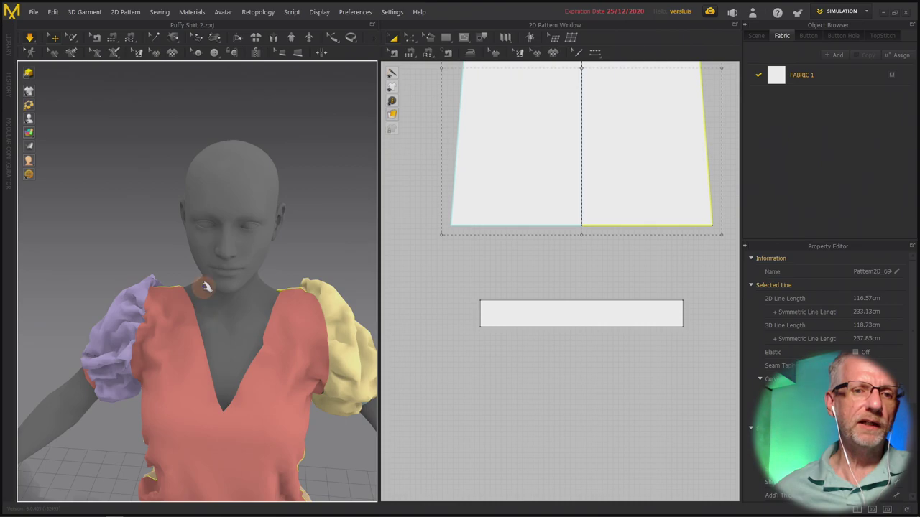
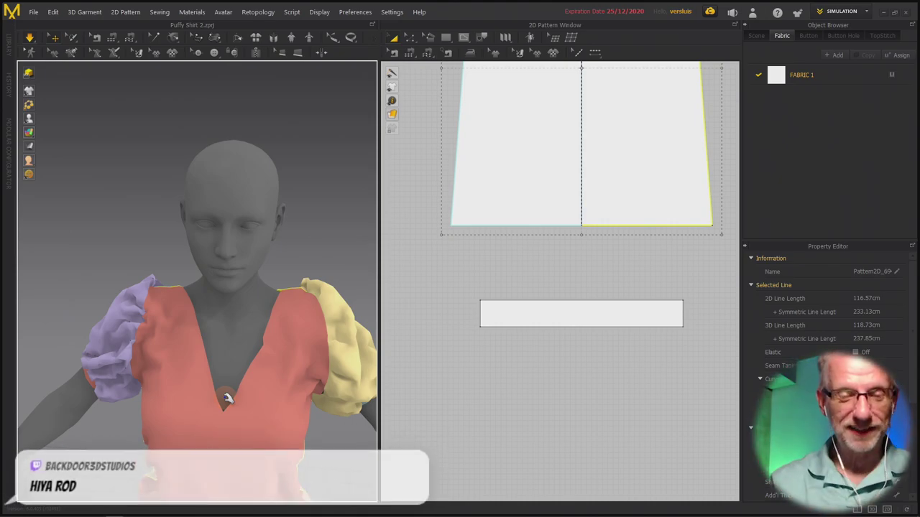
{"action": "right_click_drag", "start_coordinate": [281, 390], "coordinate": [267, 302]}
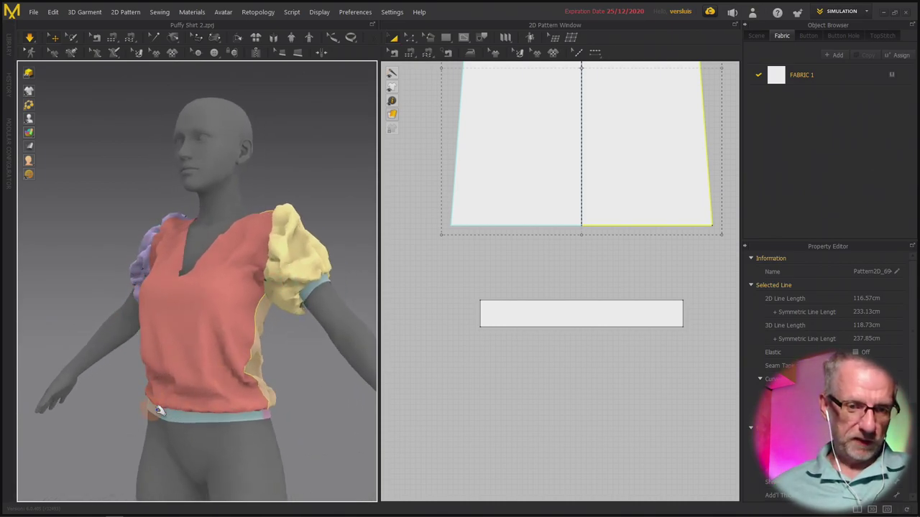
{"action": "left_click_drag", "start_coordinate": [214, 357], "coordinate": [210, 309]}
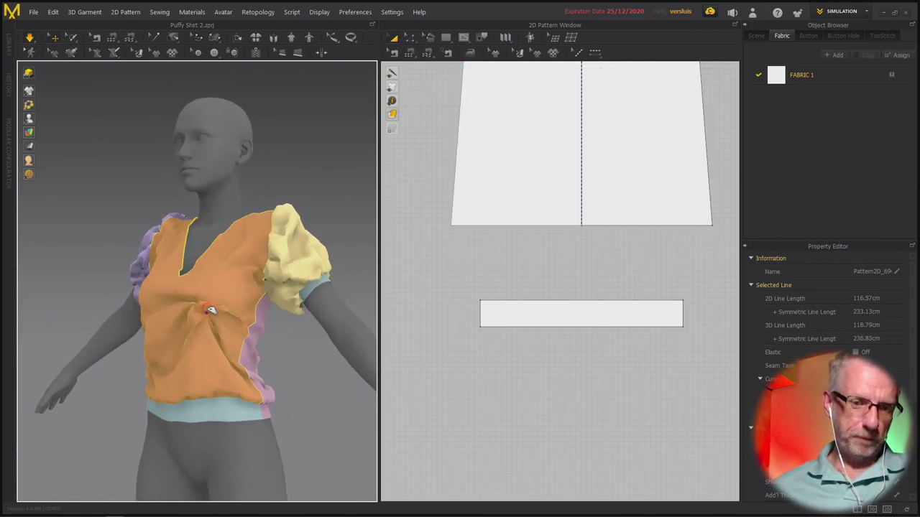
Raise the centre point of the back bodice's V-neckline about 17.4 cm straight up along the symmetry line.
{"action": "right_click_drag", "start_coordinate": [181, 302], "coordinate": [122, 302]}
{"action": "right_click_drag", "start_coordinate": [236, 353], "coordinate": [144, 299]}
{"action": "scroll", "coordinate": [163, 362], "scroll_direction": "down", "scroll_amount": 3}
{"action": "right_click_drag", "start_coordinate": [225, 339], "coordinate": [208, 310]}
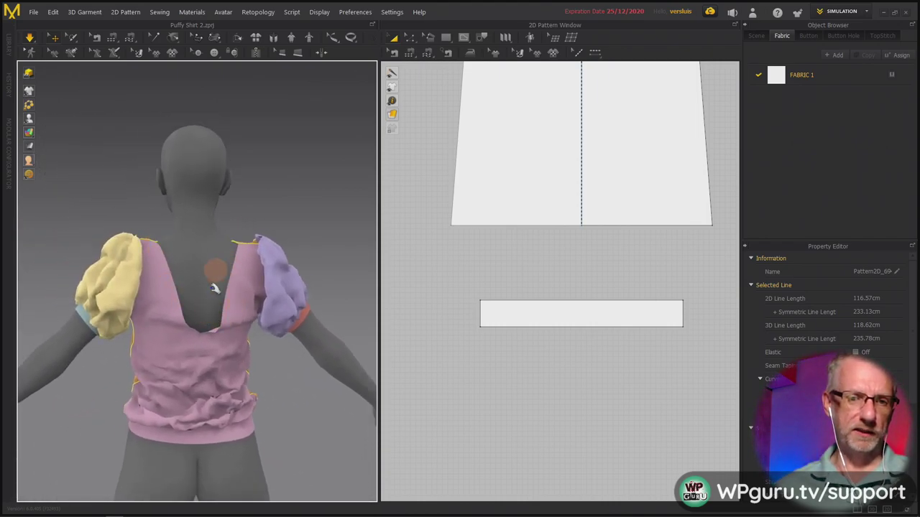
{"action": "right_click_drag", "start_coordinate": [510, 259], "coordinate": [513, 363]}
{"action": "scroll", "coordinate": [534, 320], "scroll_direction": "down", "scroll_amount": 6}
{"action": "scroll", "coordinate": [582, 299], "scroll_direction": "up", "scroll_amount": 5}
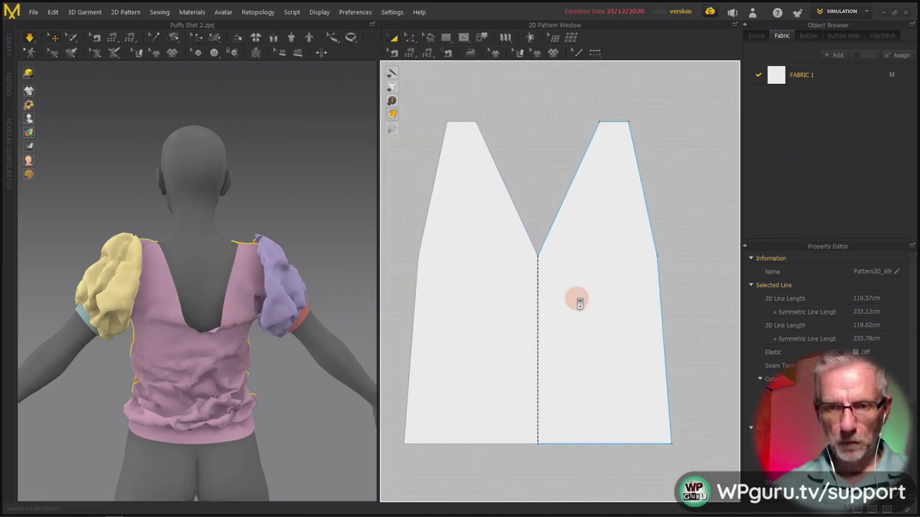
{"action": "left_click", "coordinate": [539, 257]}
{"action": "left_click", "coordinate": [544, 262]}
{"action": "left_click_drag", "start_coordinate": [544, 262], "coordinate": [553, 170]}
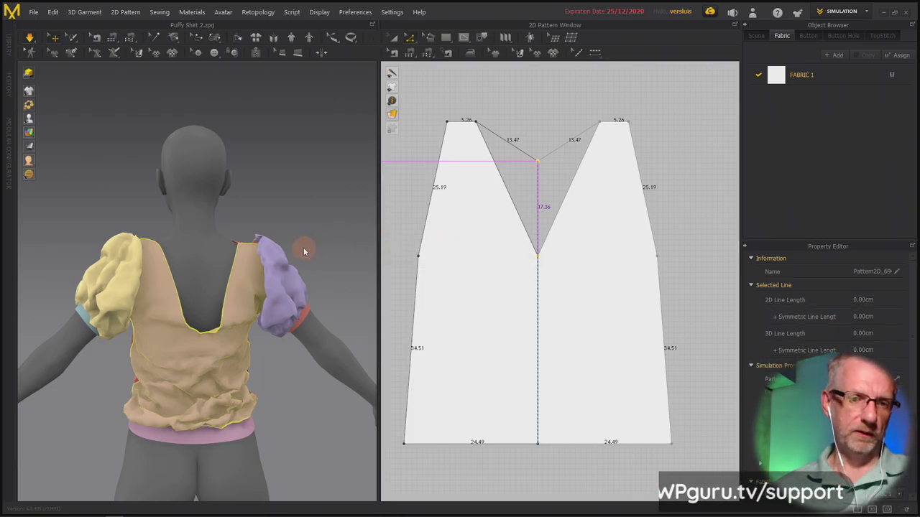
Simulate the raised back neckline and convert its centre point to a curve point.
{"action": "key", "text": "space"}
{"action": "mouse_move", "coordinate": [249, 286]}
{"action": "right_mouse_down"}
{"action": "mouse_move", "coordinate": [209, 332]}
{"action": "mouse_move", "coordinate": [249, 286]}
{"action": "right_mouse_up"}
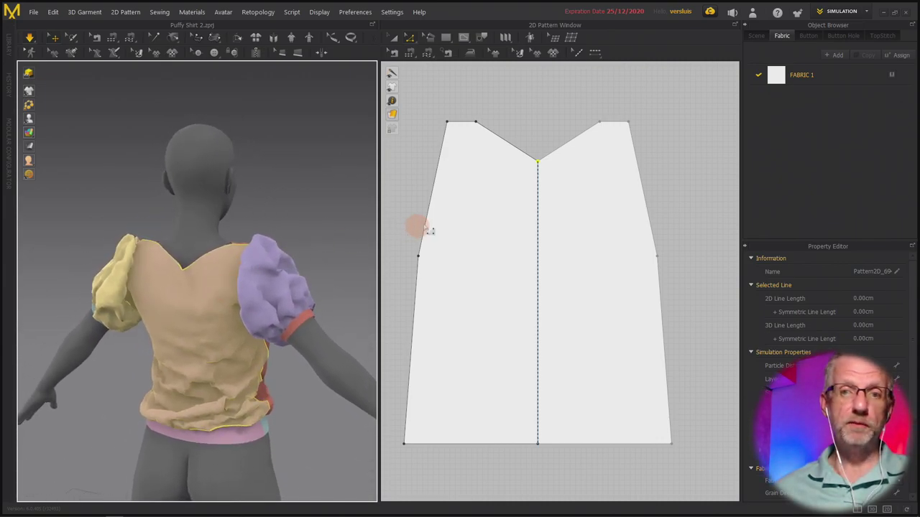
{"action": "right_click", "coordinate": [538, 163]}
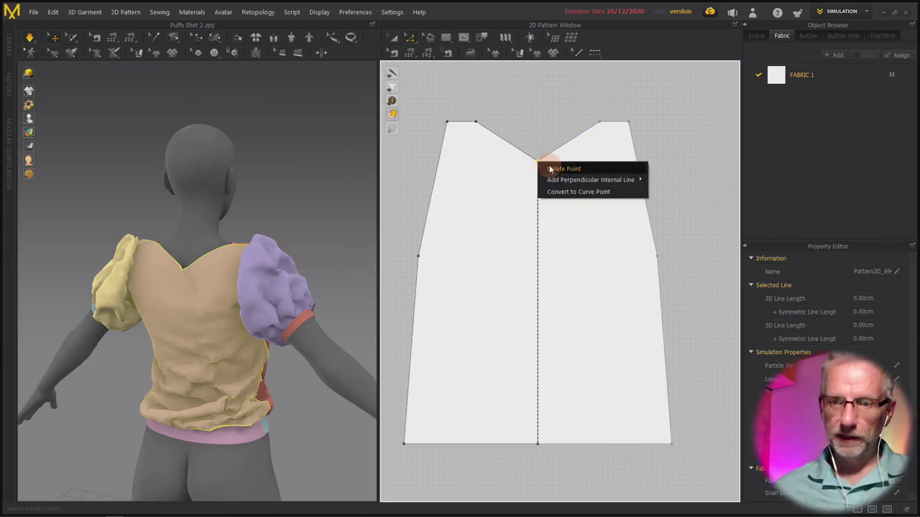
{"action": "left_click", "coordinate": [569, 192]}
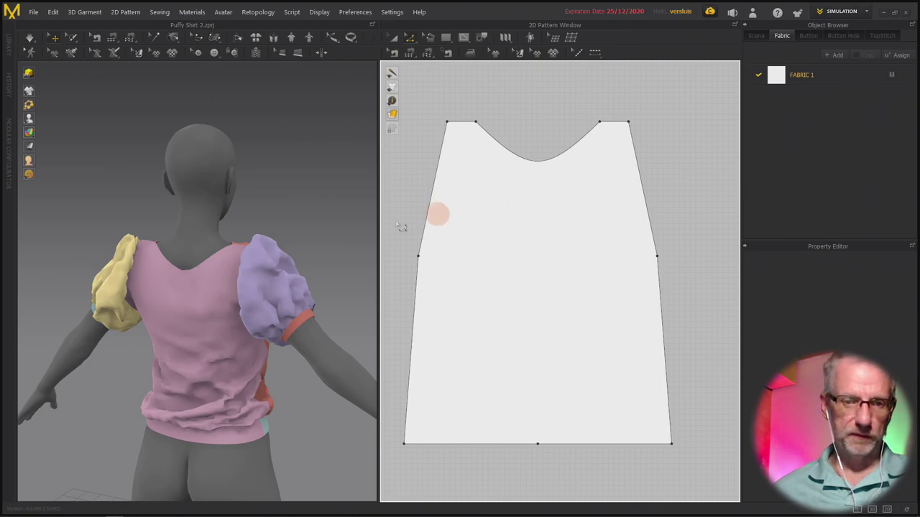
Examine the drape of the simulated shirt and its curved back neckline from the back, front and sides.
{"action": "right_click_drag", "start_coordinate": [255, 300], "coordinate": [177, 325]}
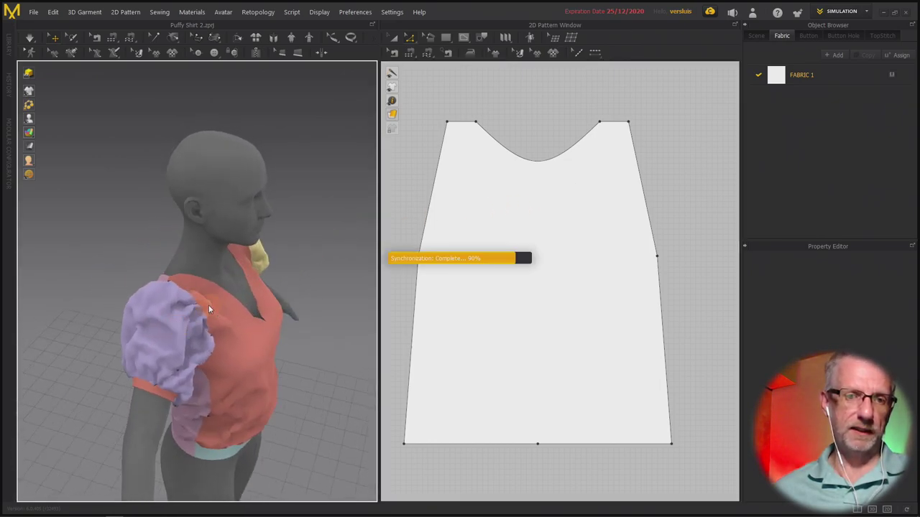
{"action": "right_click_drag", "start_coordinate": [188, 290], "coordinate": [298, 267]}
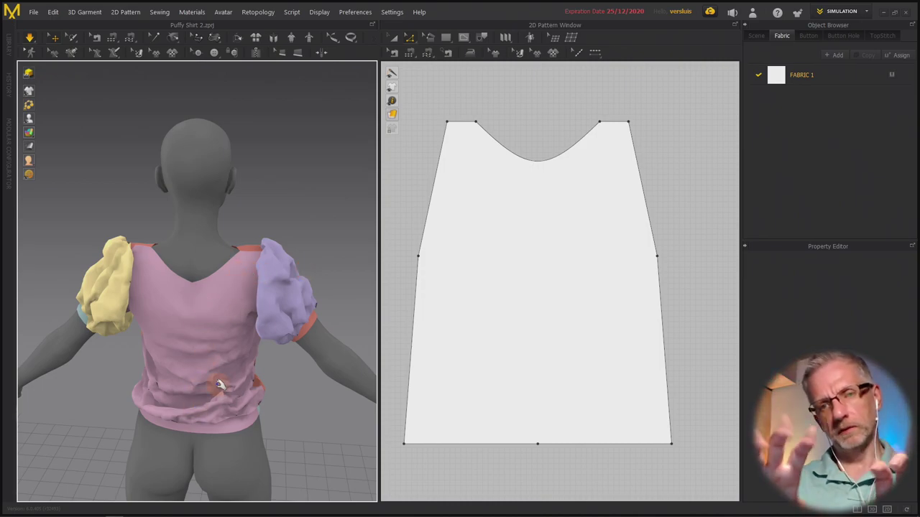
{"action": "right_click_drag", "start_coordinate": [247, 349], "coordinate": [49, 314]}
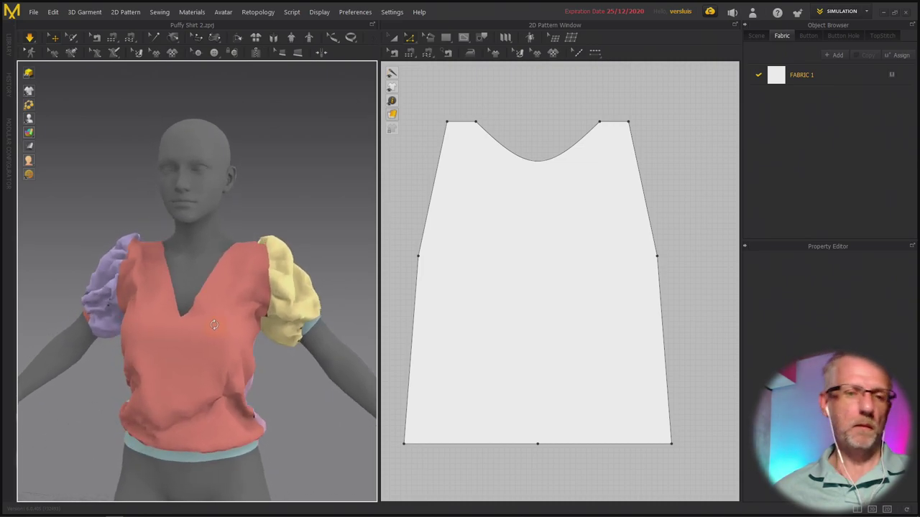
{"action": "right_click_drag", "start_coordinate": [234, 329], "coordinate": [369, 368]}
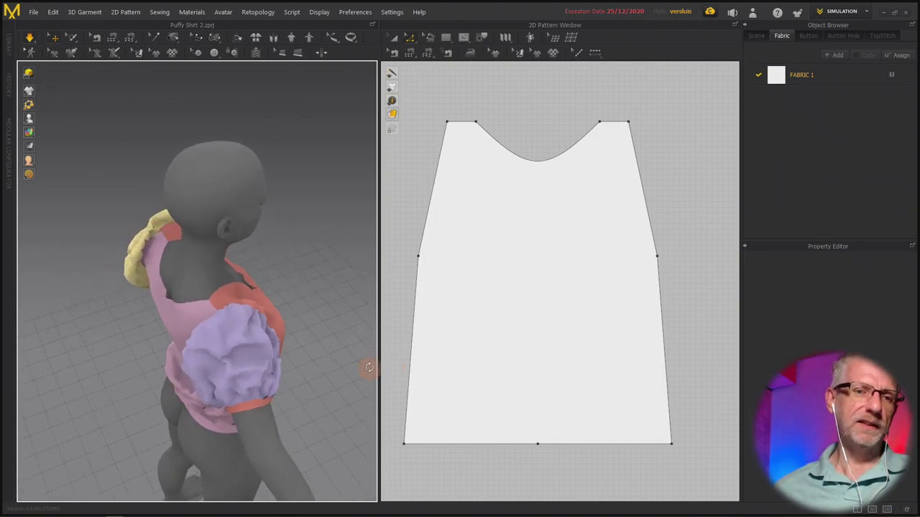
{"action": "right_click_drag", "start_coordinate": [268, 282], "coordinate": [141, 273]}
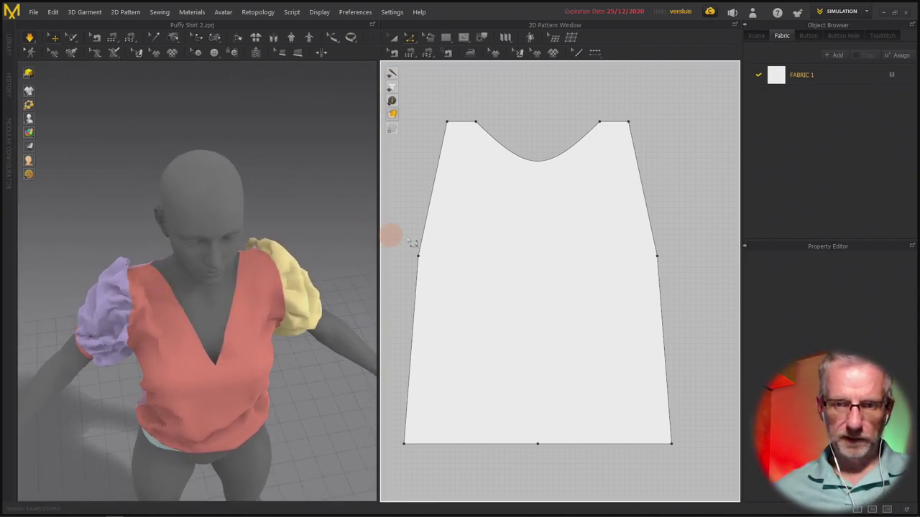
Measure the back neckline curve and create a rectangle 27 cm wide and 2 cm high above the back bodice.
{"action": "left_click", "coordinate": [551, 160]}
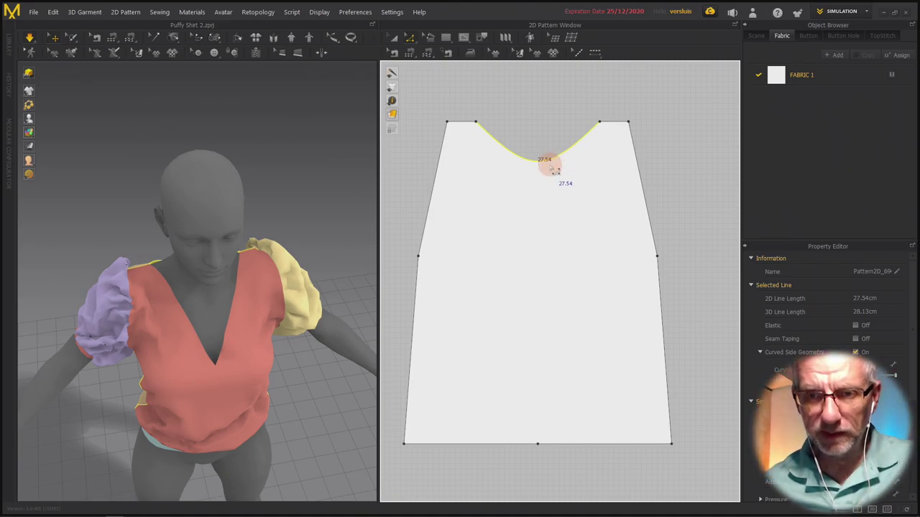
{"action": "scroll", "coordinate": [555, 171], "scroll_direction": "down", "scroll_amount": 2}
{"action": "middle_click_drag", "start_coordinate": [553, 167], "coordinate": [538, 240]}
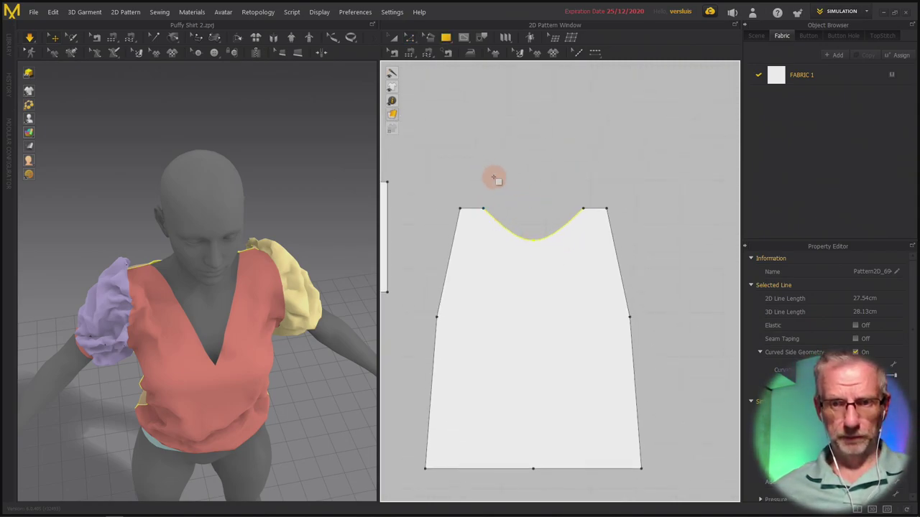
{"action": "left_click", "coordinate": [494, 179]}
{"action": "type", "text": "27"}
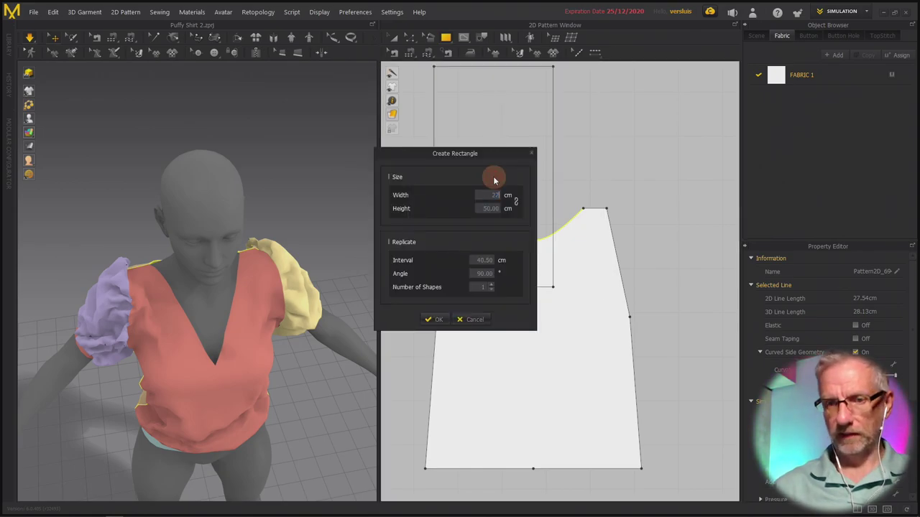
{"action": "type", "text": "2"}
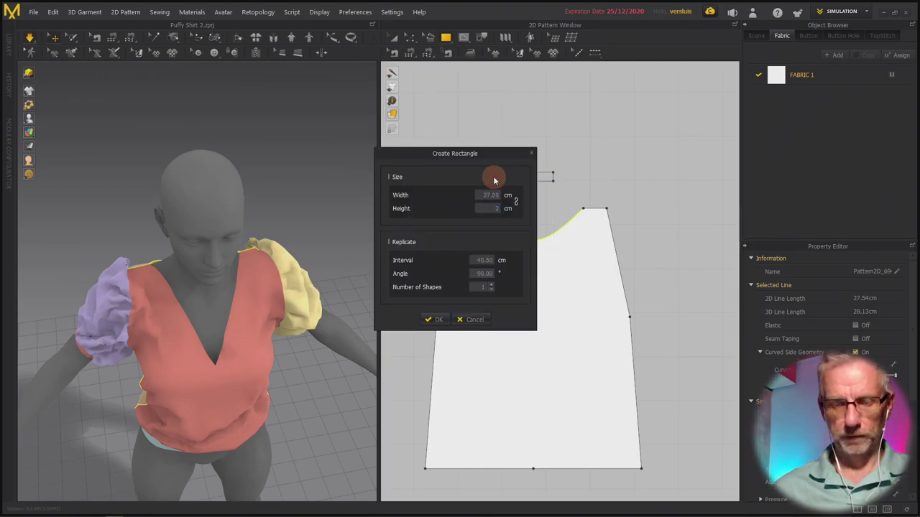
{"action": "key", "text": "Return"}
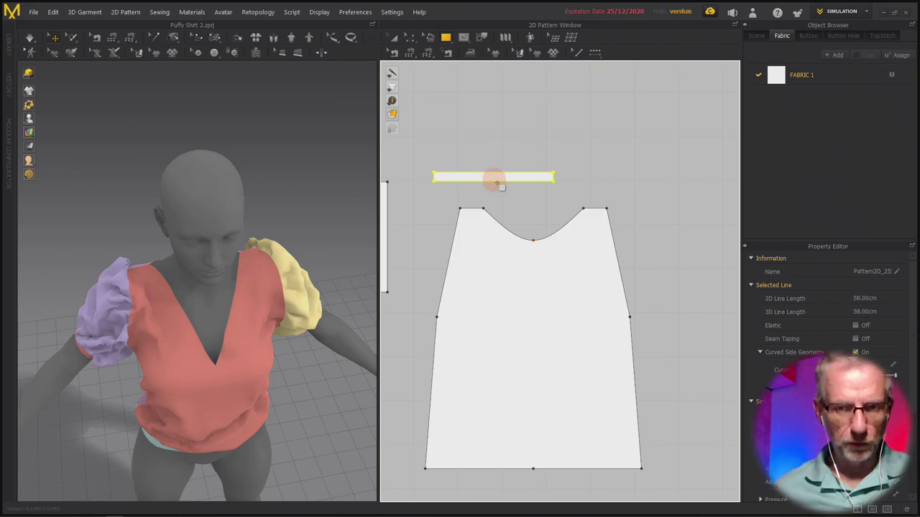
Sew the lower long edge of the 27 × 2 cm strip to the back bodice's curved neckline.
{"action": "scroll", "coordinate": [517, 185], "scroll_direction": "up", "scroll_amount": 3}
{"action": "right_click_drag", "start_coordinate": [520, 189], "coordinate": [573, 211]}
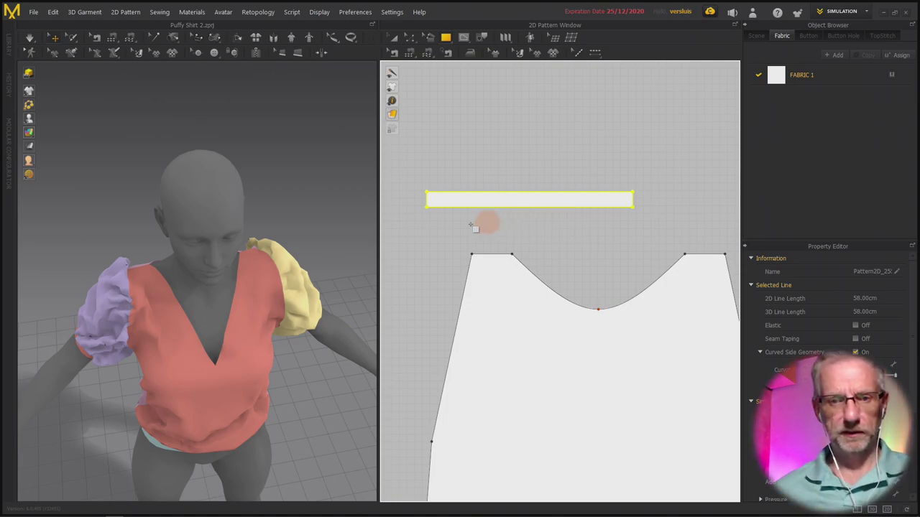
{"action": "scroll", "coordinate": [366, 237], "scroll_direction": "down", "scroll_amount": 5}
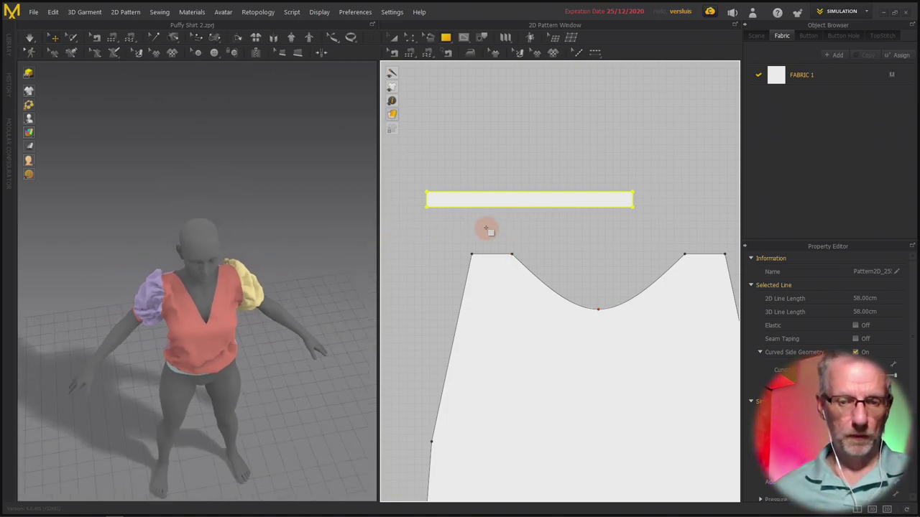
{"action": "key", "text": "n"}
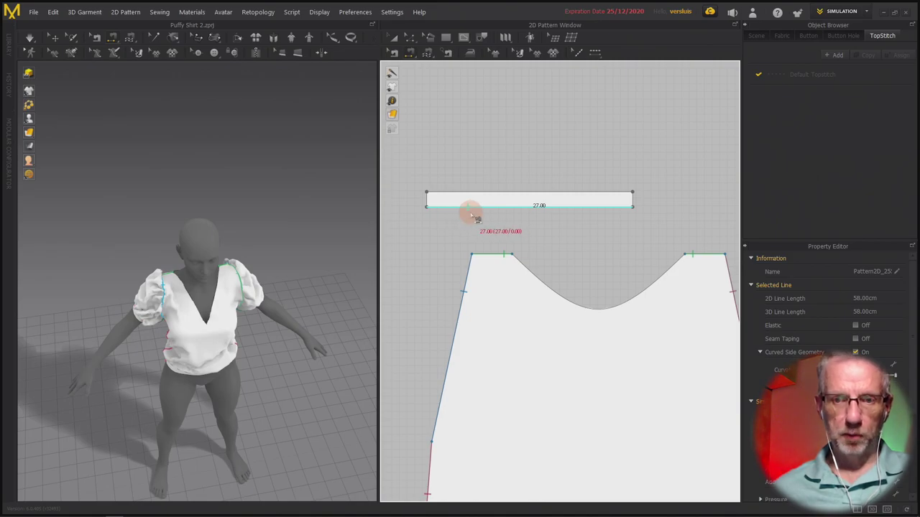
{"action": "left_click", "coordinate": [469, 207]}
{"action": "left_click", "coordinate": [544, 284]}
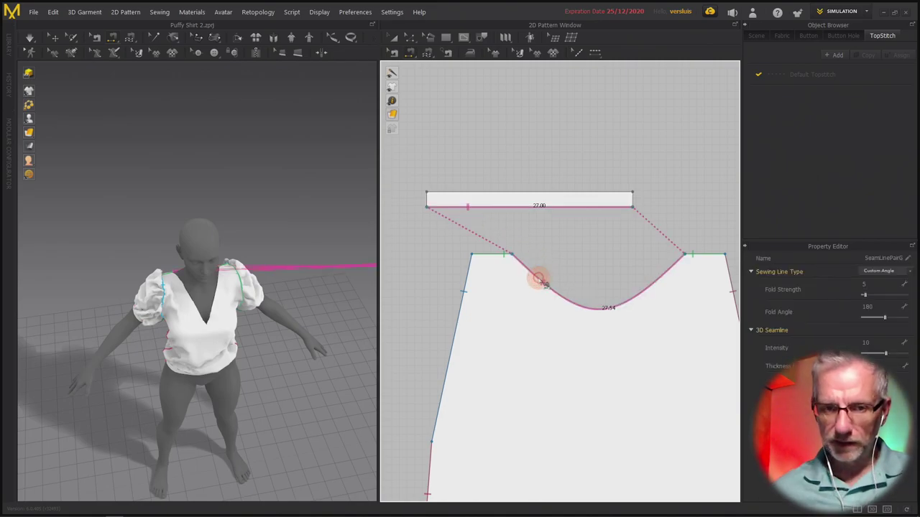
Superimpose the neckband strip over the back neckline in the 3D garment.
{"action": "right_click_drag", "start_coordinate": [240, 268], "coordinate": [284, 250]}
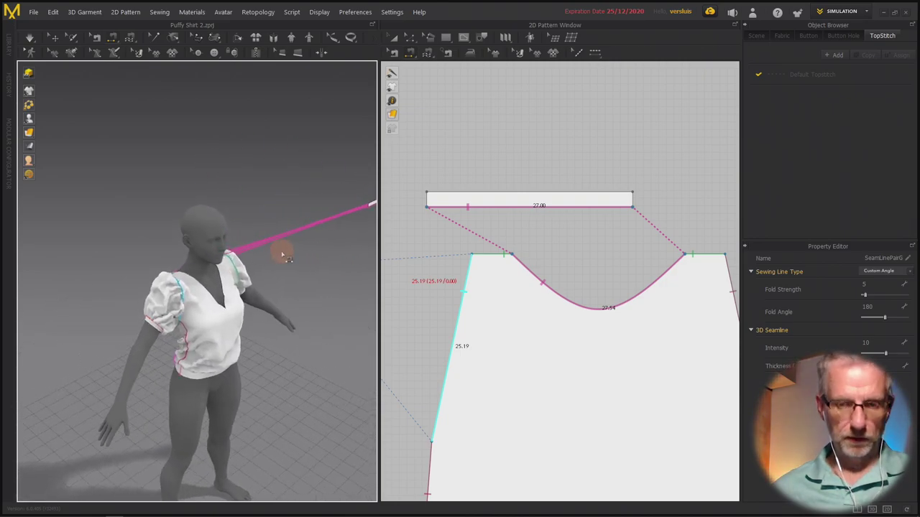
{"action": "left_click", "coordinate": [505, 208]}
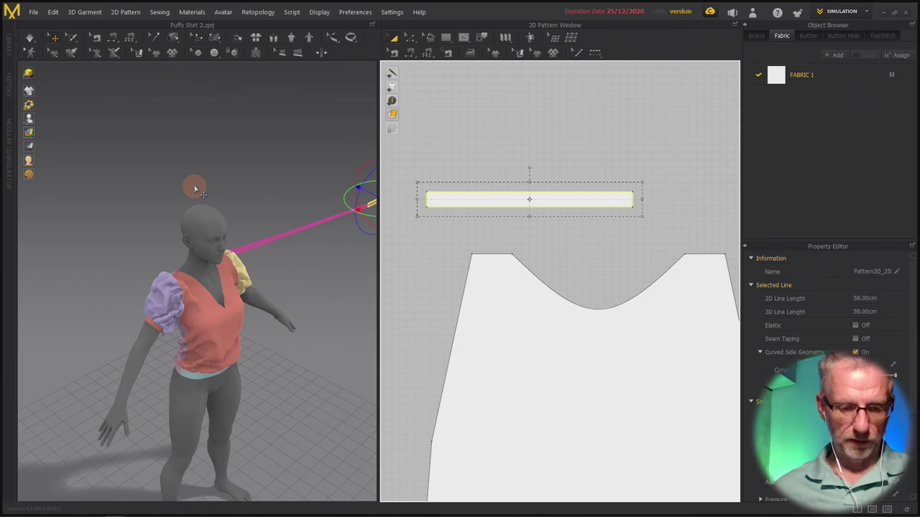
{"action": "left_click", "coordinate": [261, 197]}
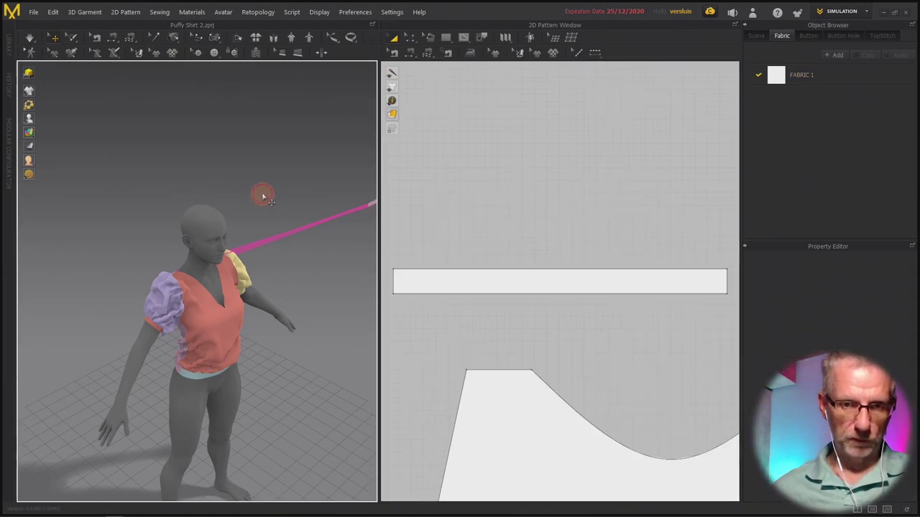
{"action": "left_click", "coordinate": [448, 293]}
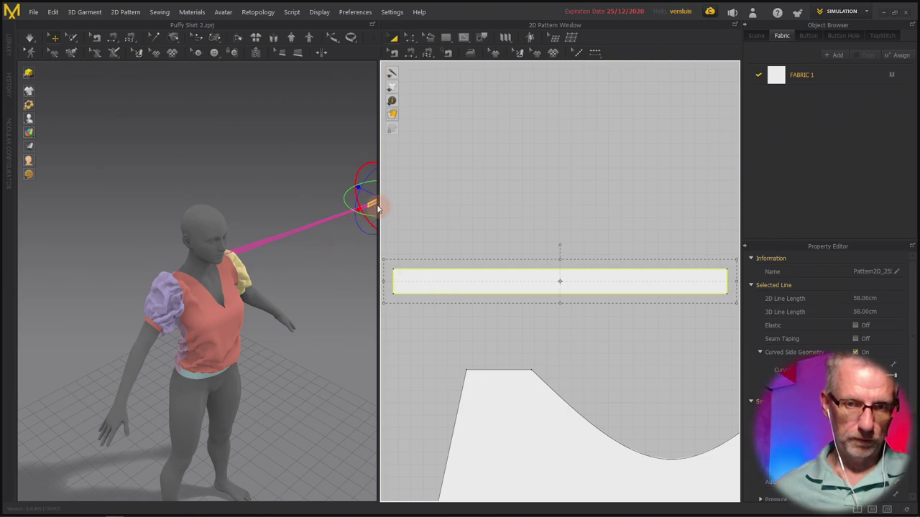
{"action": "scroll", "coordinate": [373, 203], "scroll_direction": "up", "scroll_amount": 3}
{"action": "scroll", "coordinate": [302, 304], "scroll_direction": "up", "scroll_amount": 5}
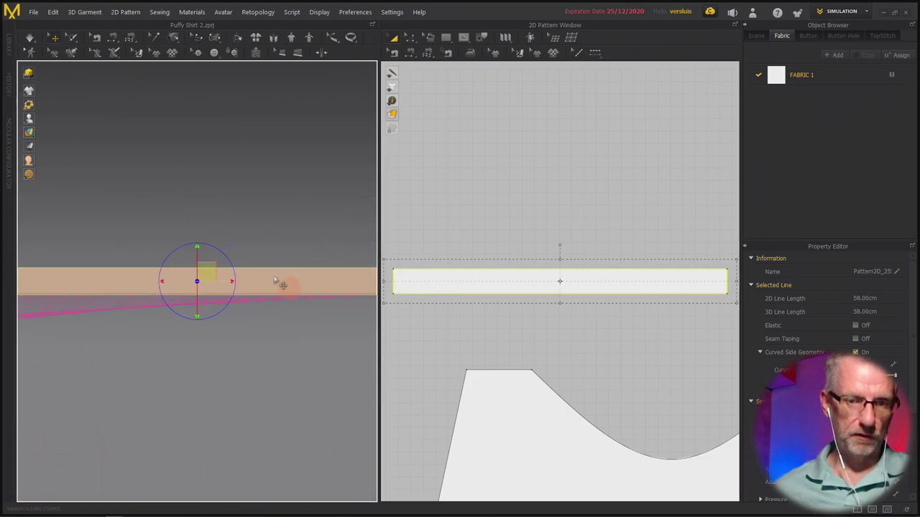
{"action": "right_click", "coordinate": [271, 270]}
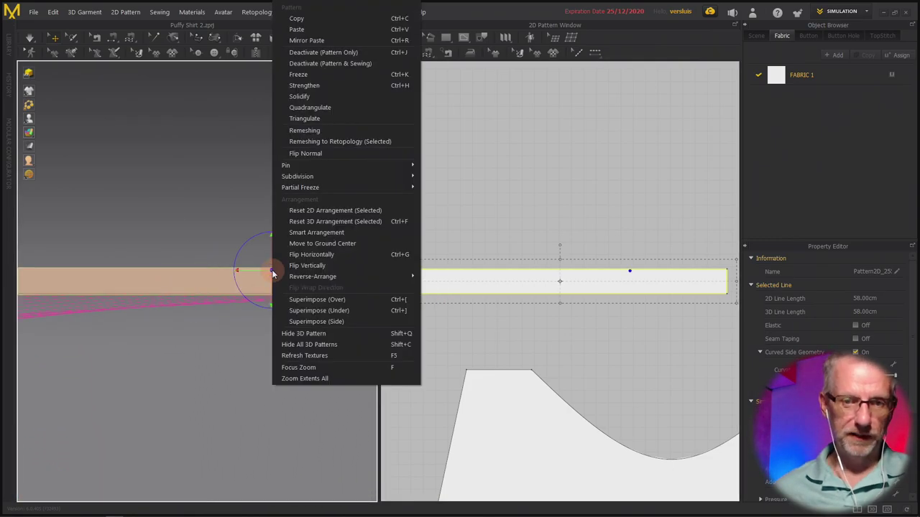
{"action": "left_click", "coordinate": [325, 304]}
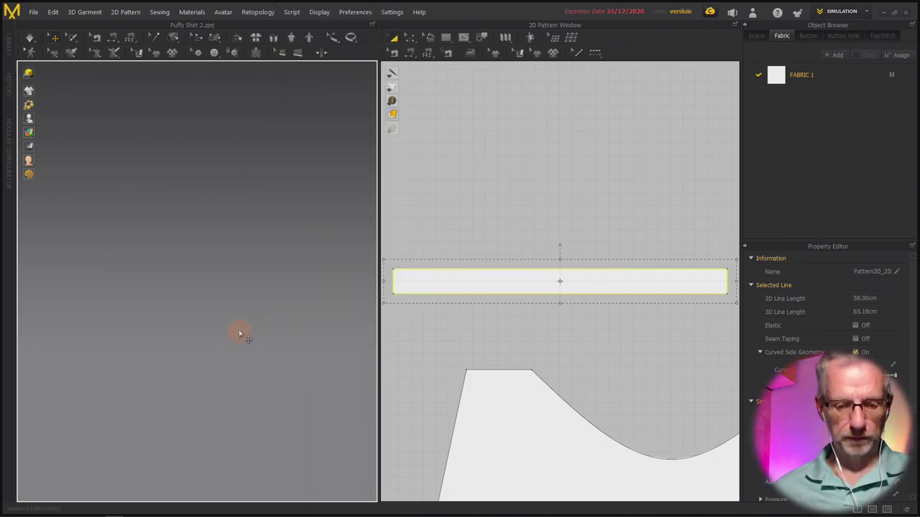
{"action": "key", "text": "h"}
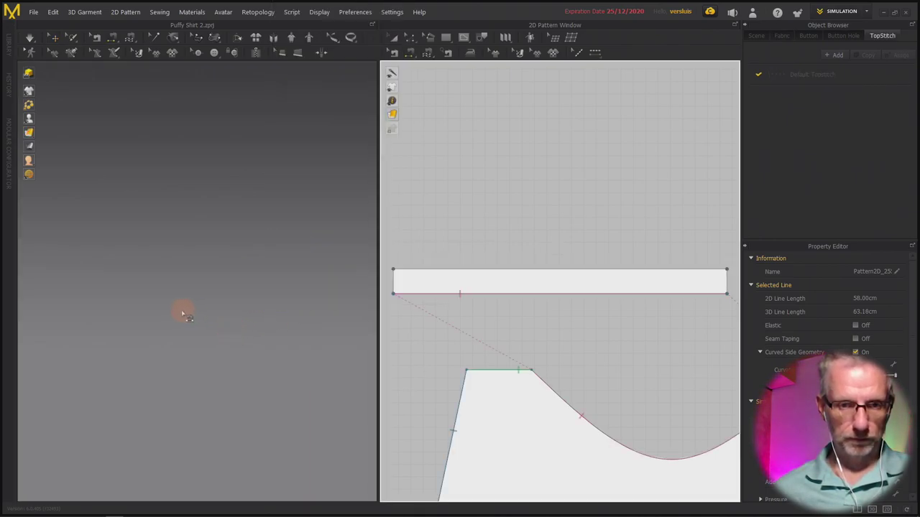
{"action": "left_click", "coordinate": [497, 295]}
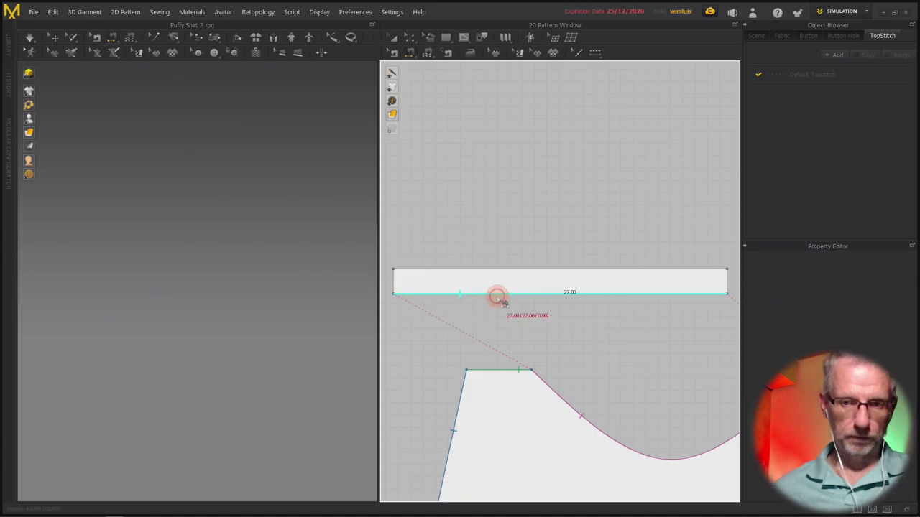
{"action": "right_click_drag", "start_coordinate": [234, 280], "coordinate": [152, 291]}
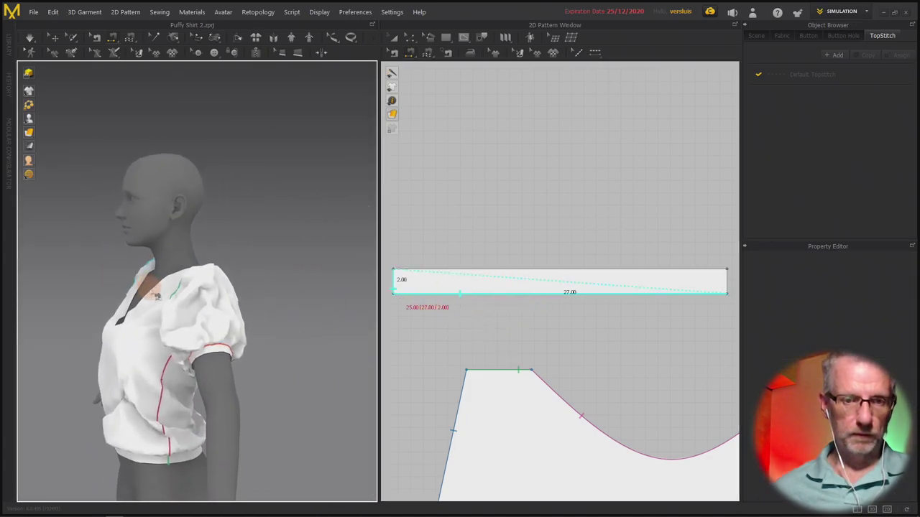
{"action": "right_click_drag", "start_coordinate": [242, 288], "coordinate": [222, 283]}
{"action": "key", "text": "q"}
Simulate the neckband strip and pull its two sides upward along the back neckline.
{"action": "left_click", "coordinate": [423, 285]}
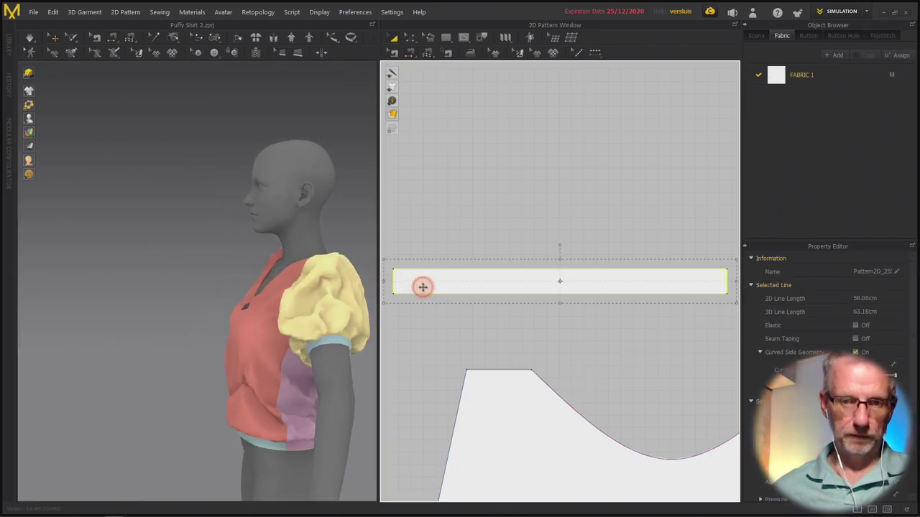
{"action": "right_click_drag", "start_coordinate": [328, 263], "coordinate": [245, 328]}
{"action": "scroll", "coordinate": [222, 255], "scroll_direction": "down", "scroll_amount": 5}
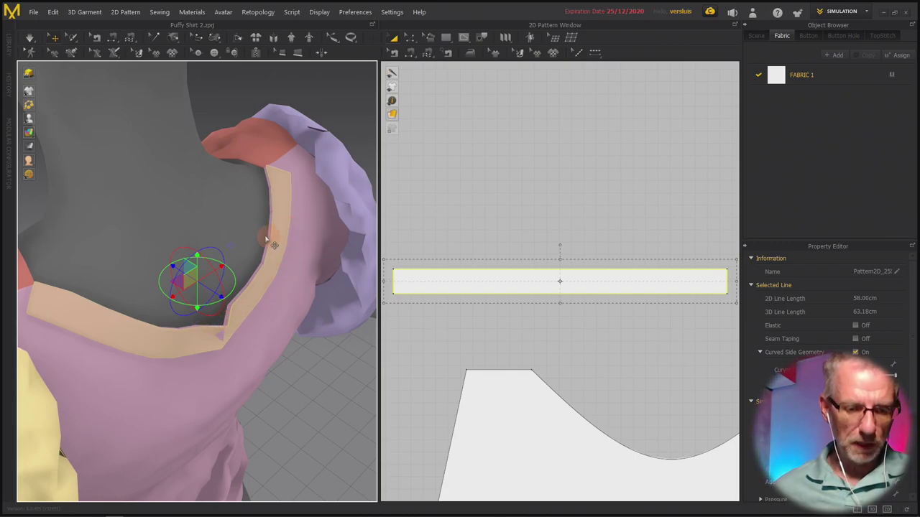
{"action": "key", "text": "space"}
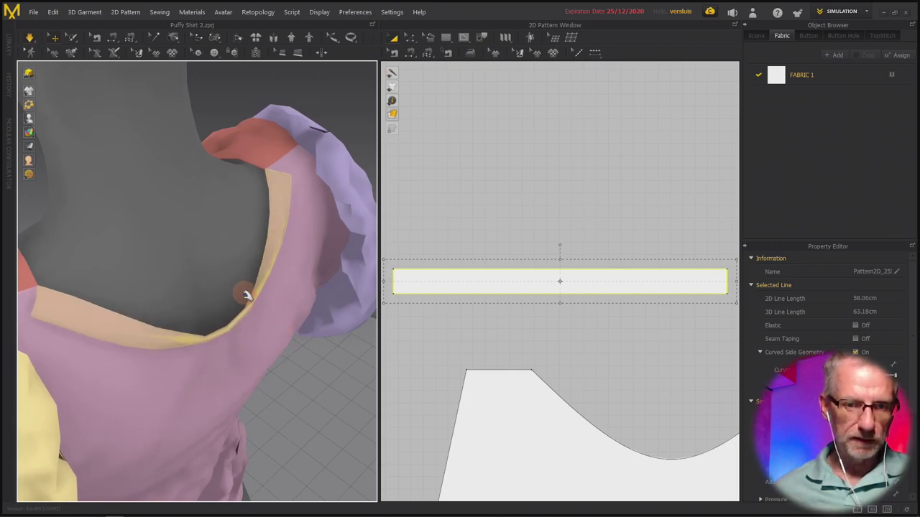
{"action": "left_click_drag", "start_coordinate": [256, 284], "coordinate": [266, 175]}
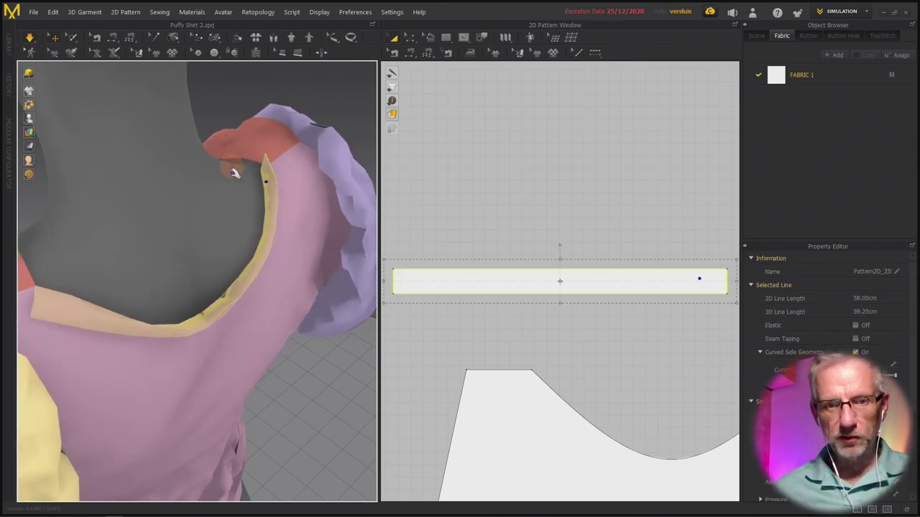
{"action": "right_click_drag", "start_coordinate": [233, 240], "coordinate": [255, 235]}
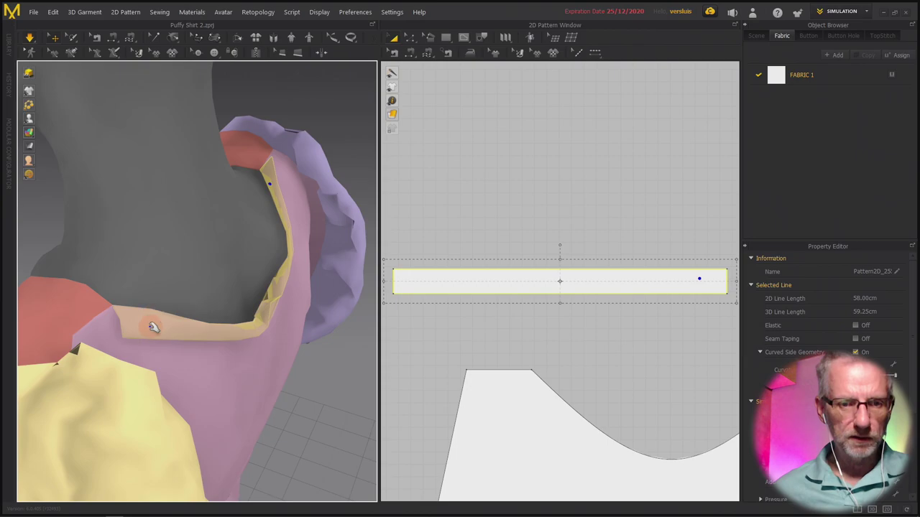
{"action": "mouse_move", "coordinate": [169, 306]}
{"action": "left_mouse_down"}
{"action": "mouse_move", "coordinate": [180, 213]}
{"action": "mouse_move", "coordinate": [201, 263]}
{"action": "mouse_move", "coordinate": [172, 302]}
{"action": "mouse_move", "coordinate": [215, 136]}
{"action": "mouse_move", "coordinate": [206, 263]}
{"action": "mouse_move", "coordinate": [180, 300]}
{"action": "left_mouse_up"}
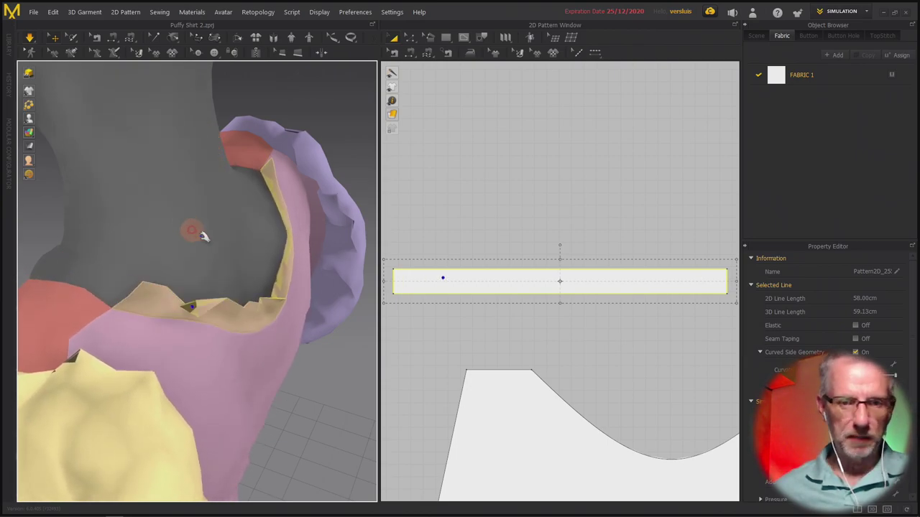
{"action": "left_click_drag", "start_coordinate": [274, 291], "coordinate": [228, 240]}
Straighten the neckband at the centre back and pull its end on the purple-sleeve side toward the shoulder seam in the running simulation.
{"action": "right_click_drag", "start_coordinate": [227, 240], "coordinate": [164, 218]}
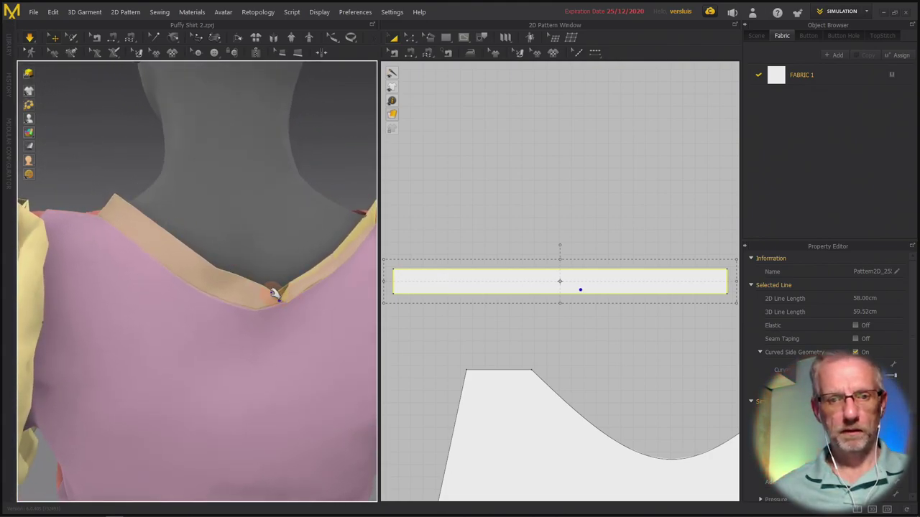
{"action": "left_click_drag", "start_coordinate": [266, 294], "coordinate": [225, 245]}
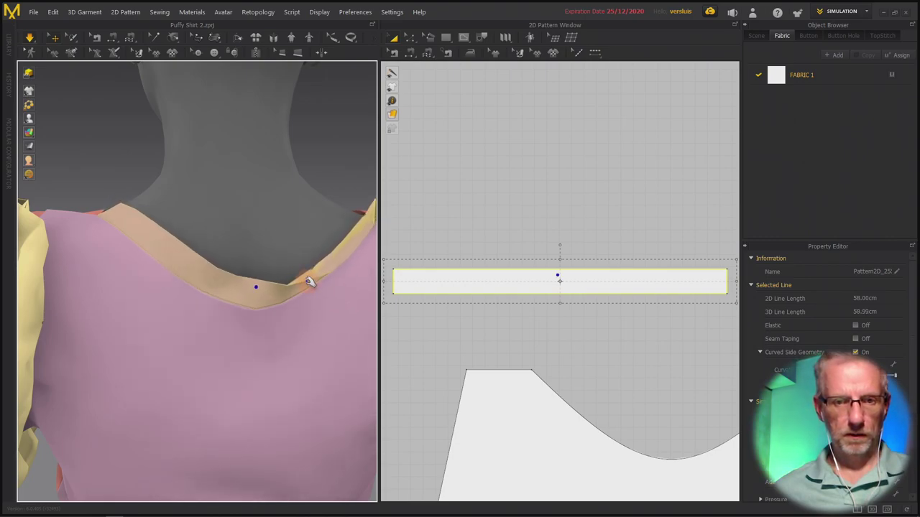
{"action": "right_click_drag", "start_coordinate": [312, 246], "coordinate": [117, 267]}
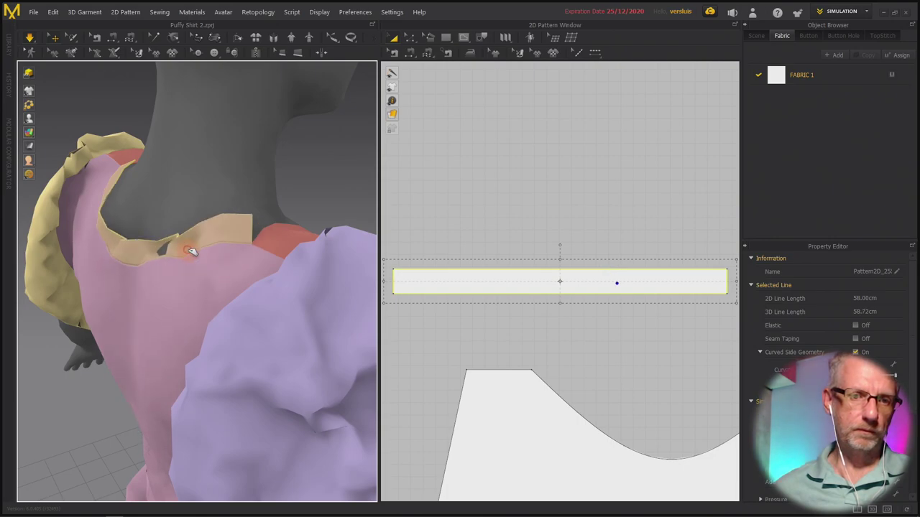
{"action": "left_click_drag", "start_coordinate": [221, 249], "coordinate": [266, 246]}
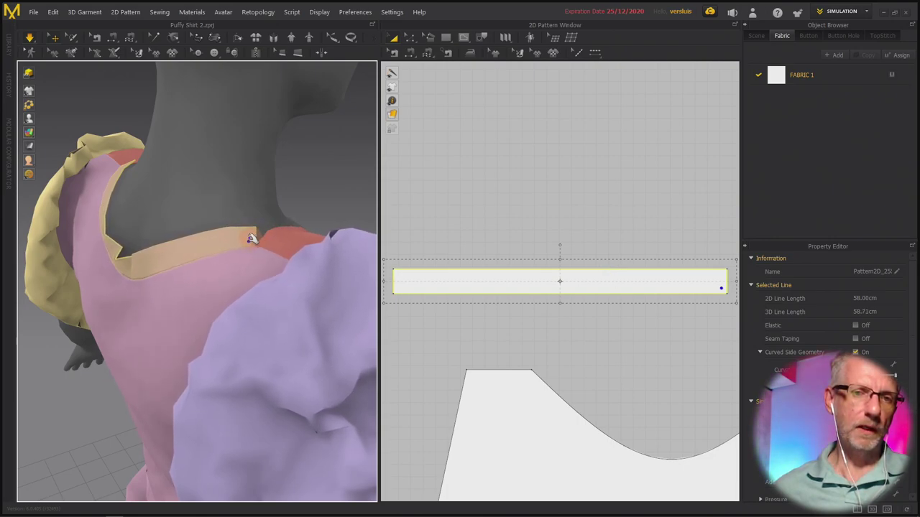
{"action": "mouse_move", "coordinate": [264, 240]}
{"action": "right_mouse_down"}
{"action": "mouse_move", "coordinate": [238, 263]}
{"action": "mouse_move", "coordinate": [247, 283]}
{"action": "mouse_move", "coordinate": [244, 263]}
{"action": "mouse_move", "coordinate": [291, 254]}
{"action": "mouse_move", "coordinate": [238, 258]}
{"action": "right_mouse_up"}
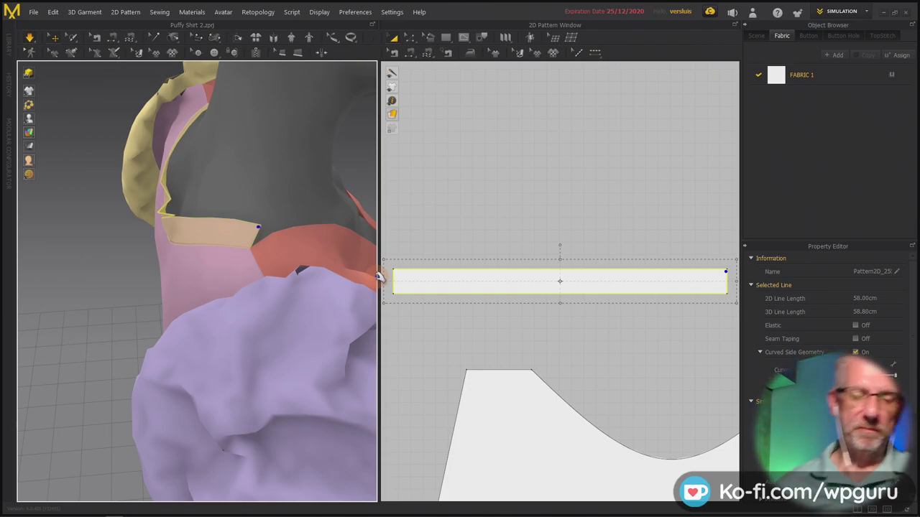
Select the front bodice in the 3D garment and locate its pattern piece in the 2D window.
{"action": "mouse_move", "coordinate": [252, 206]}
{"action": "right_mouse_down"}
{"action": "mouse_move", "coordinate": [112, 195]}
{"action": "mouse_move", "coordinate": [249, 199]}
{"action": "right_mouse_up"}
{"action": "right_click_drag", "start_coordinate": [232, 287], "coordinate": [176, 187]}
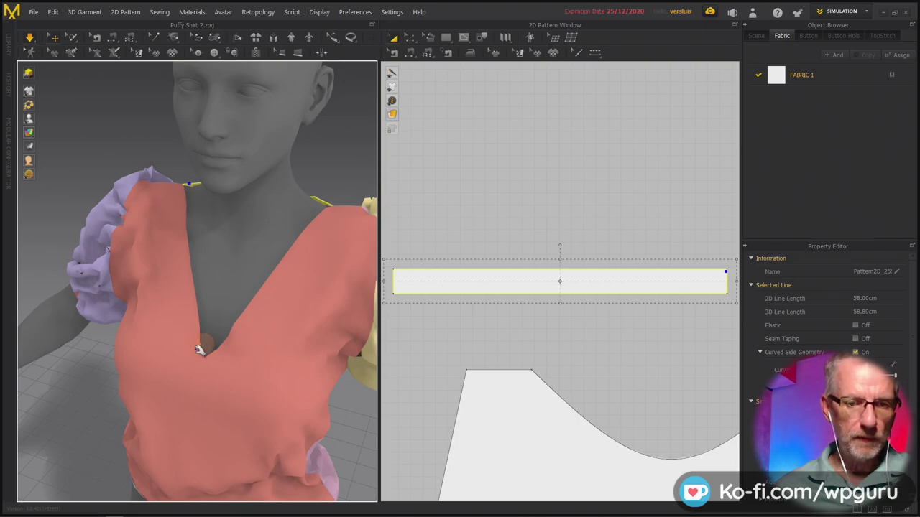
{"action": "mouse_move", "coordinate": [230, 298]}
{"action": "right_mouse_down"}
{"action": "mouse_move", "coordinate": [255, 321]}
{"action": "mouse_move", "coordinate": [238, 308]}
{"action": "right_mouse_up"}
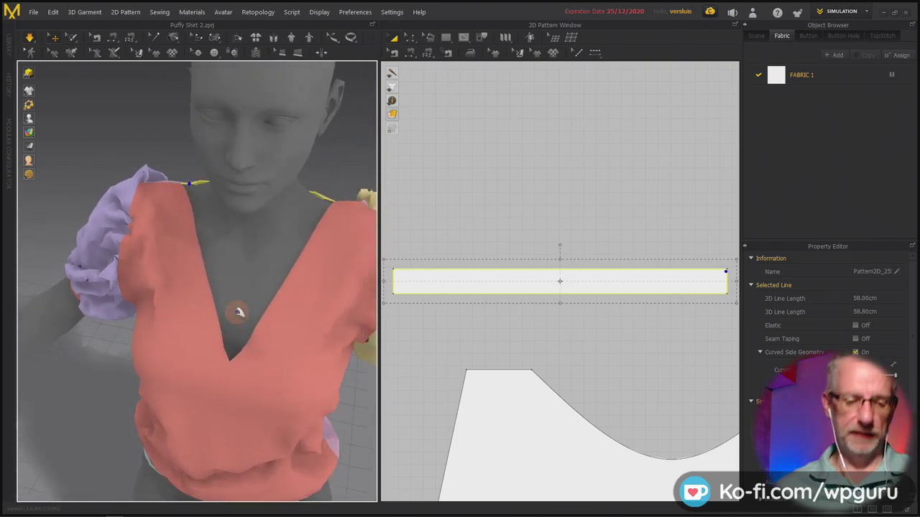
{"action": "left_click", "coordinate": [208, 282]}
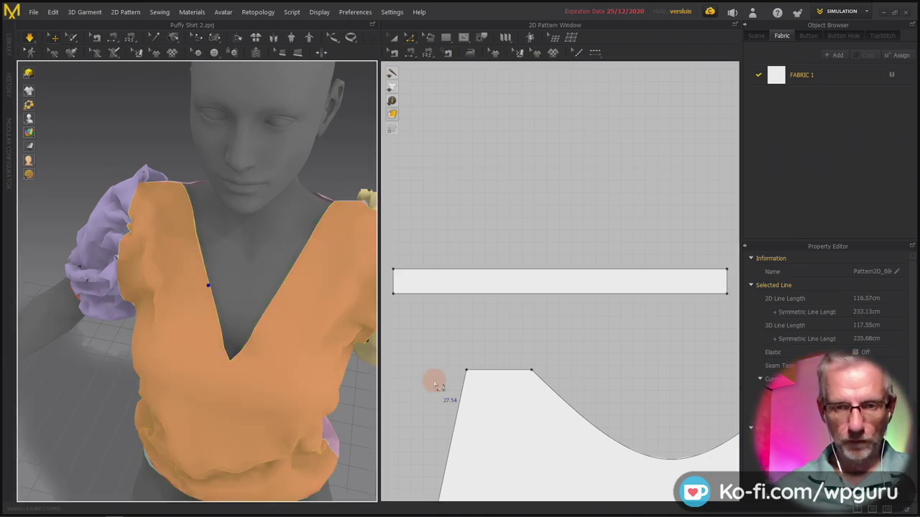
{"action": "scroll", "coordinate": [433, 380], "scroll_direction": "up", "scroll_amount": 3}
{"action": "scroll", "coordinate": [434, 380], "scroll_direction": "down", "scroll_amount": 5}
{"action": "right_click_drag", "start_coordinate": [433, 380], "coordinate": [595, 216]}
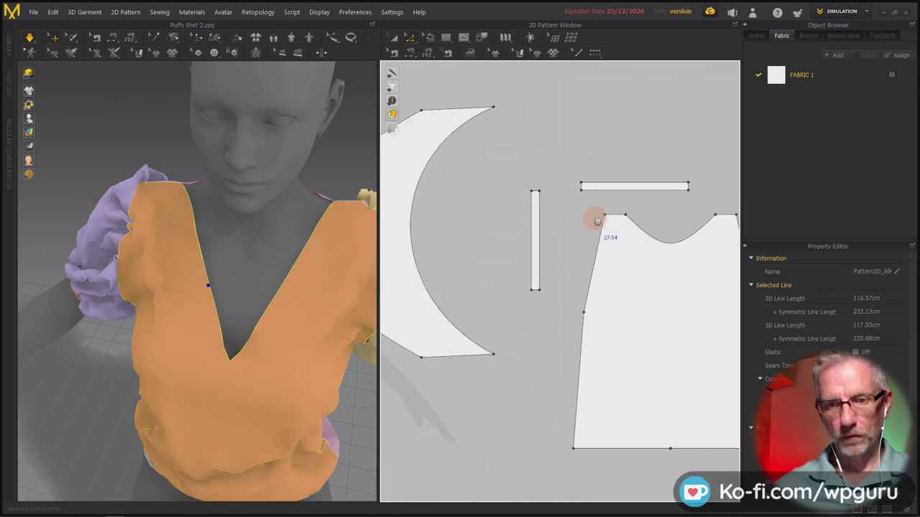
{"action": "scroll", "coordinate": [565, 246], "scroll_direction": "down", "scroll_amount": 3}
{"action": "right_click_drag", "start_coordinate": [564, 246], "coordinate": [661, 261]}
{"action": "scroll", "coordinate": [607, 251], "scroll_direction": "up", "scroll_amount": 3}
{"action": "scroll", "coordinate": [661, 261], "scroll_direction": "down", "scroll_amount": 1}
{"action": "right_click_drag", "start_coordinate": [493, 242], "coordinate": [639, 253]}
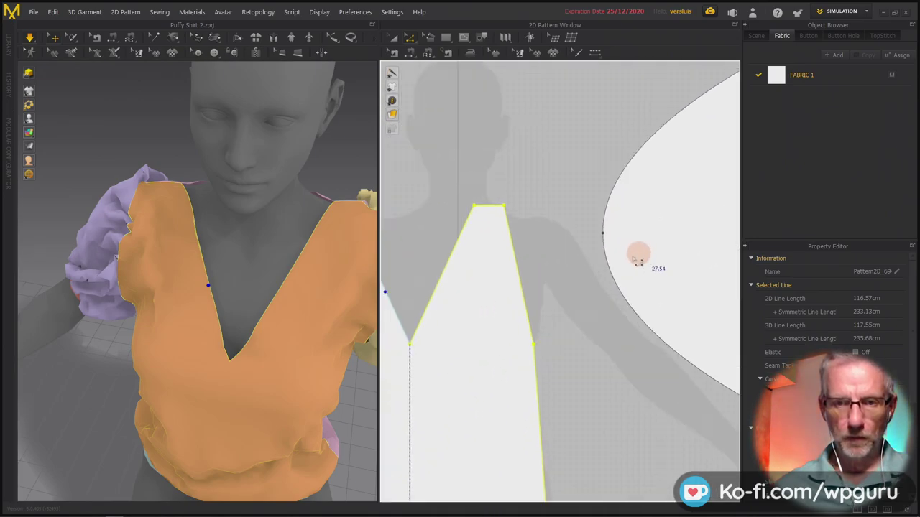
{"action": "right_click_drag", "start_coordinate": [582, 267], "coordinate": [659, 243]}
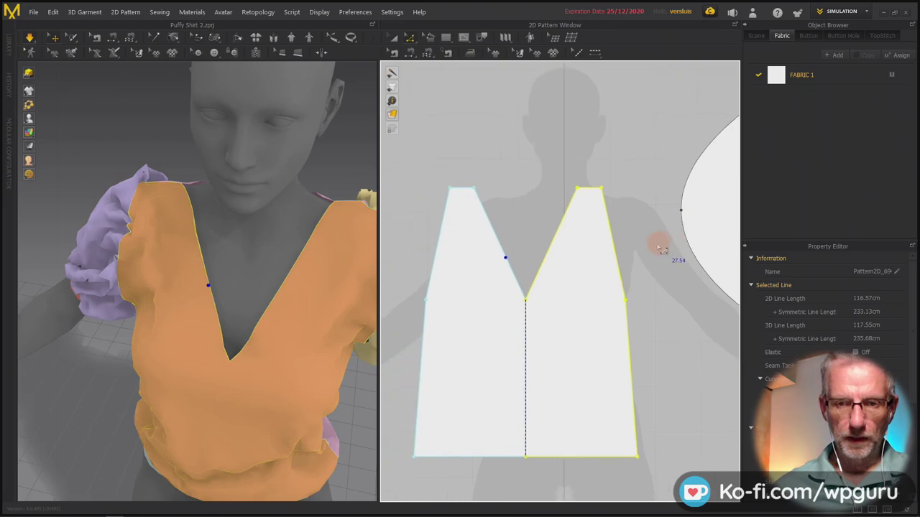
Remove linked editing from the front bodice halves and shift the piece slightly toward the avatar's centre line.
{"action": "right_click", "coordinate": [551, 264]}
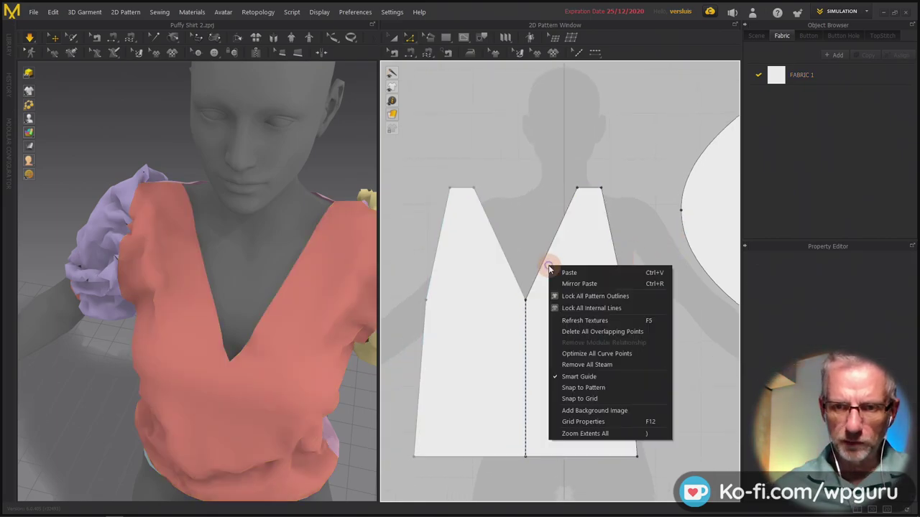
{"action": "left_click", "coordinate": [524, 335]}
{"action": "right_click", "coordinate": [543, 332]}
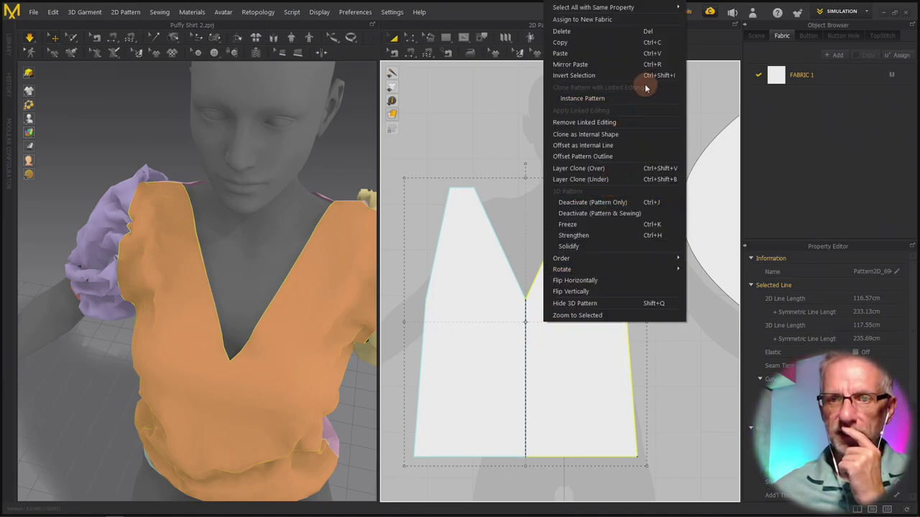
{"action": "left_click", "coordinate": [609, 122]}
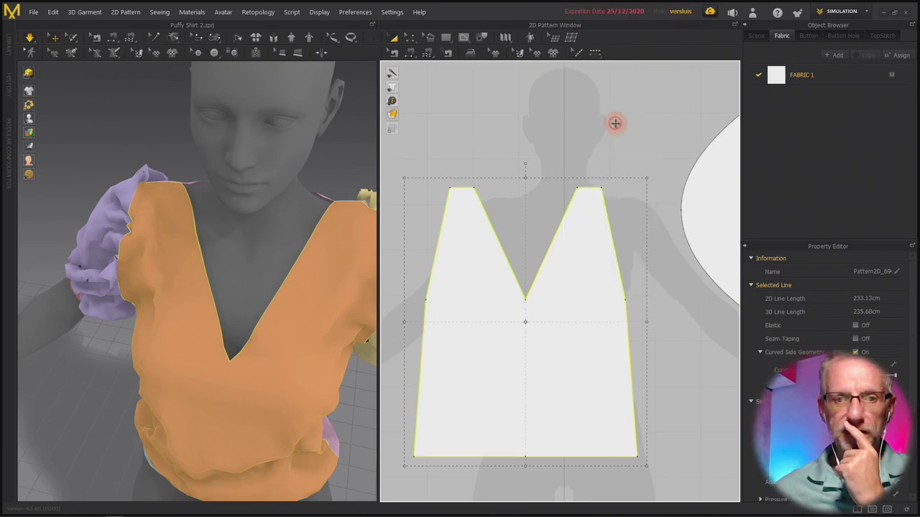
{"action": "left_click_drag", "start_coordinate": [563, 309], "coordinate": [477, 295]}
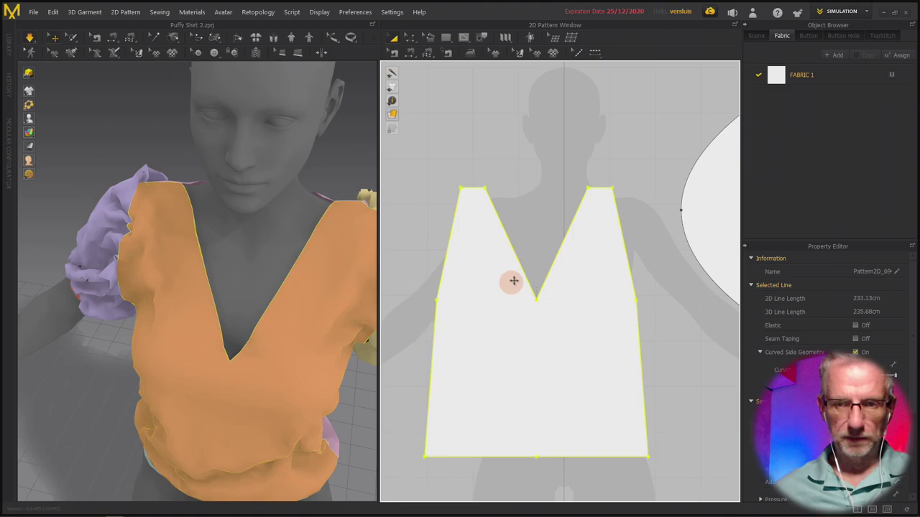
Check the length of one slanted V-neckline edge and create a 27 × 2 cm rectangle above the front bodice.
{"action": "left_click", "coordinate": [561, 220]}
{"action": "left_click", "coordinate": [569, 239]}
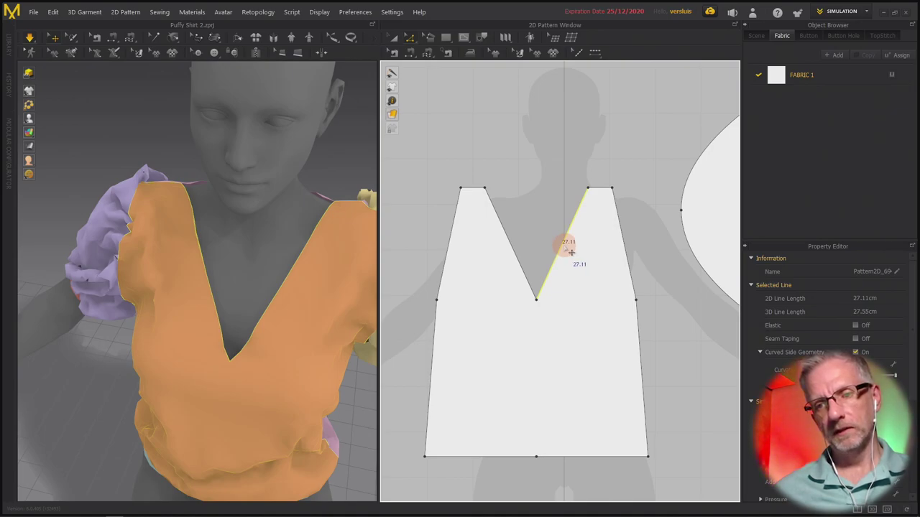
{"action": "scroll", "coordinate": [570, 251], "scroll_direction": "up", "scroll_amount": 1}
{"action": "scroll", "coordinate": [565, 244], "scroll_direction": "down", "scroll_amount": 4}
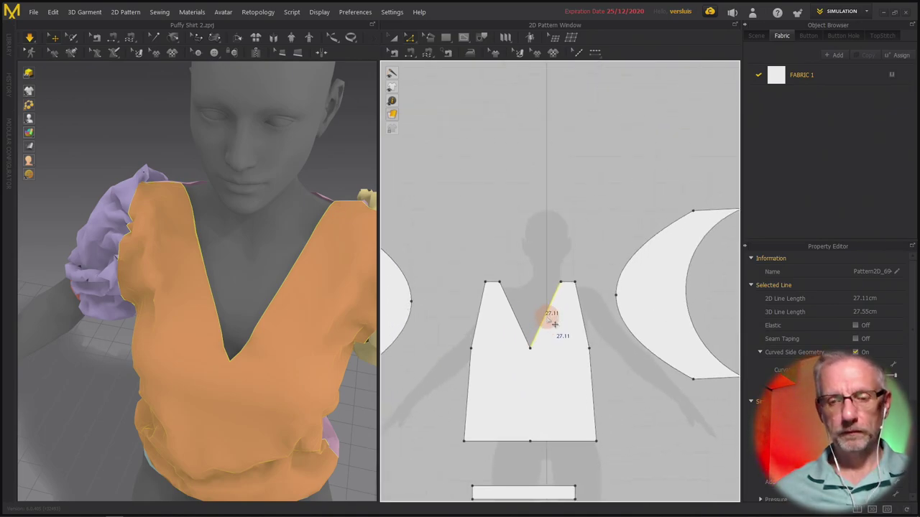
{"action": "left_click", "coordinate": [532, 183]}
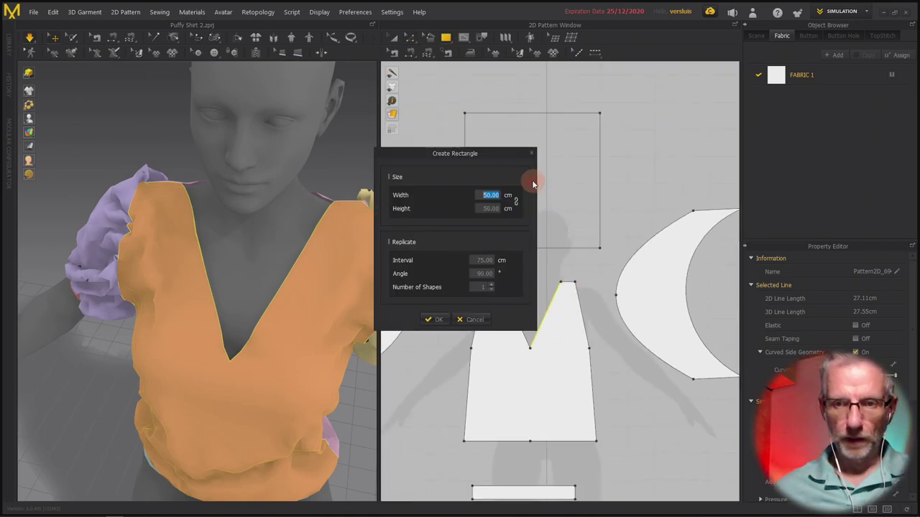
{"action": "type", "text": "272"}
{"action": "key", "text": "Return"}
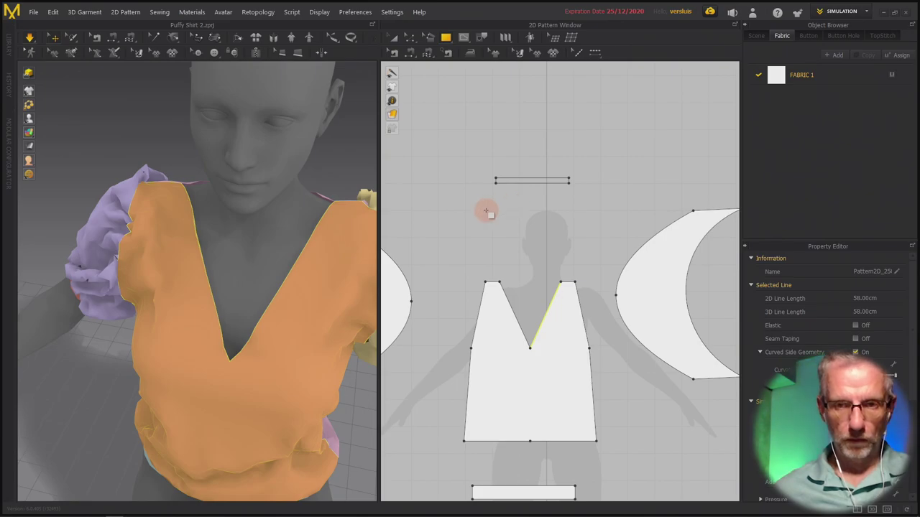
Sew the new strip's lower long edge to the front V-neckline edge on the yellow-sleeve side.
{"action": "key", "text": "t"}
{"action": "left_click", "coordinate": [515, 183]}
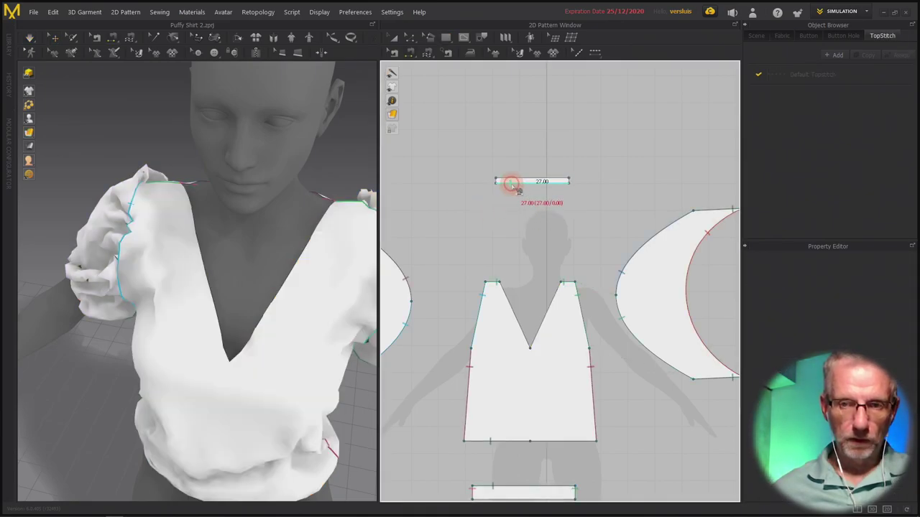
{"action": "left_click", "coordinate": [536, 330]}
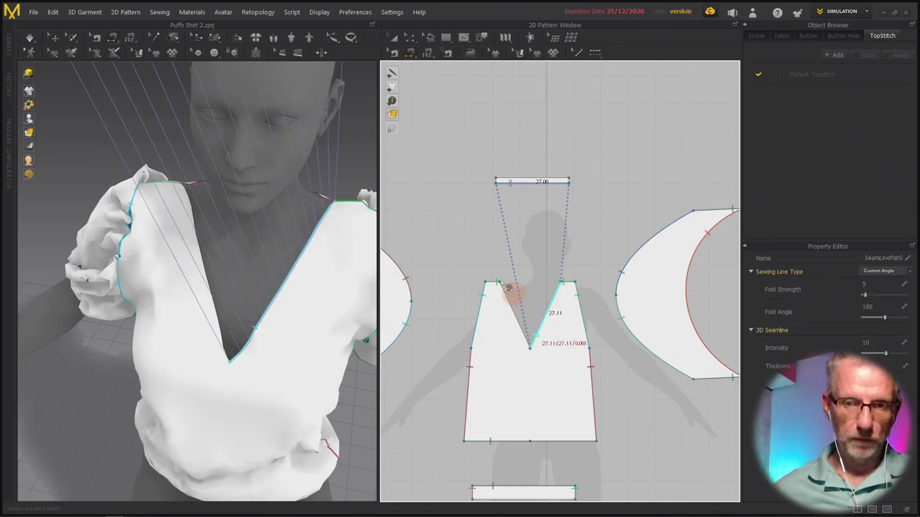
Superimpose the new strip over the front V-neckline's yellow-sleeve side in the 3D garment.
{"action": "scroll", "coordinate": [269, 194], "scroll_direction": "down", "scroll_amount": 5}
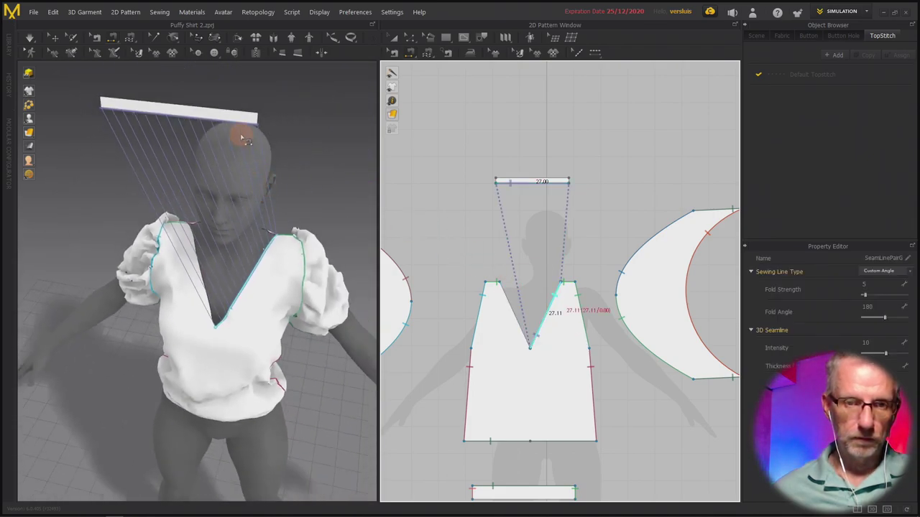
{"action": "key", "text": "q"}
{"action": "left_click", "coordinate": [247, 120]}
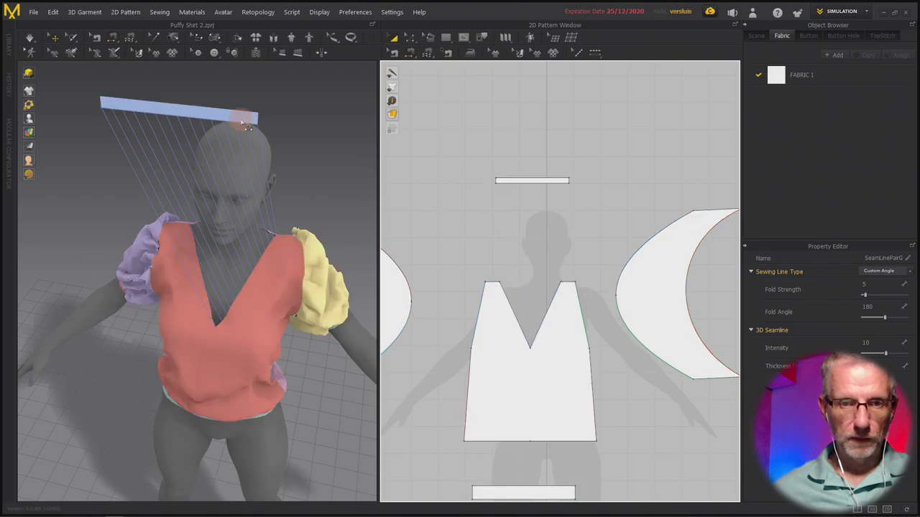
{"action": "right_click", "coordinate": [243, 122]}
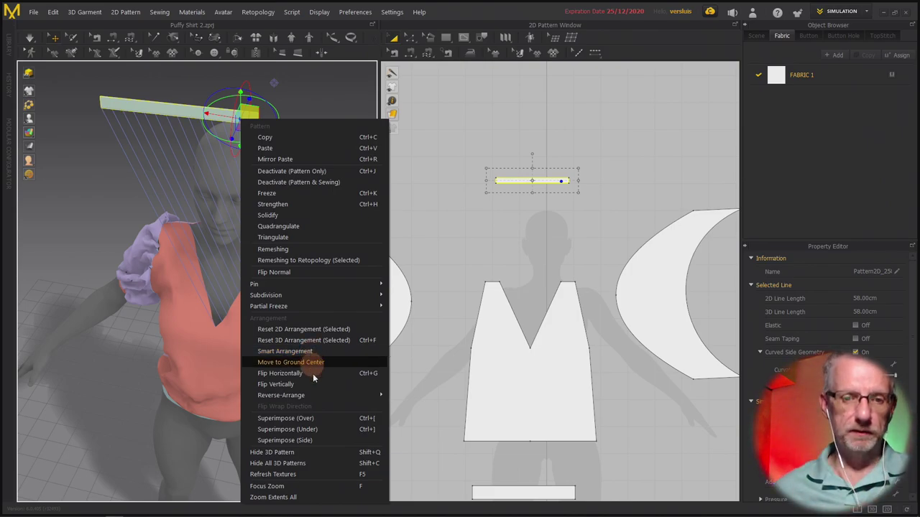
{"action": "left_click", "coordinate": [320, 418]}
{"action": "right_click_drag", "start_coordinate": [271, 352], "coordinate": [293, 324]}
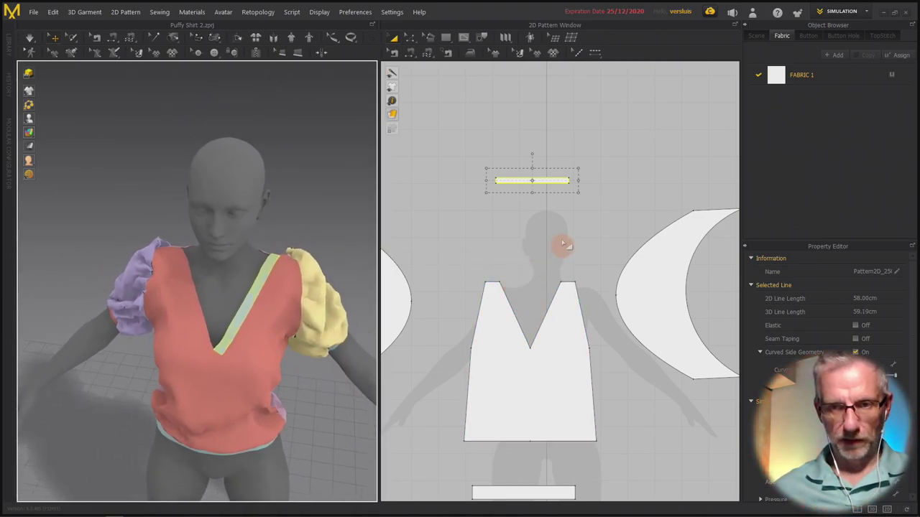
Move the strip's 2D pattern closer above the front bodice, rotate it to vertical and place it on the centre line.
{"action": "double_click", "coordinate": [558, 181]}
{"action": "left_click_drag", "start_coordinate": [547, 182], "coordinate": [581, 250]}
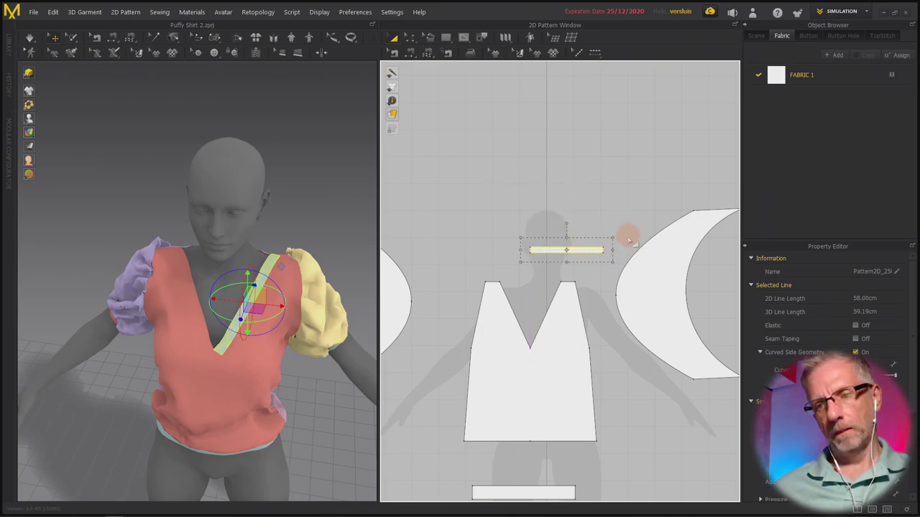
{"action": "left_click_drag", "start_coordinate": [566, 224], "coordinate": [470, 239]}
{"action": "left_click_drag", "start_coordinate": [566, 242], "coordinate": [546, 235]}
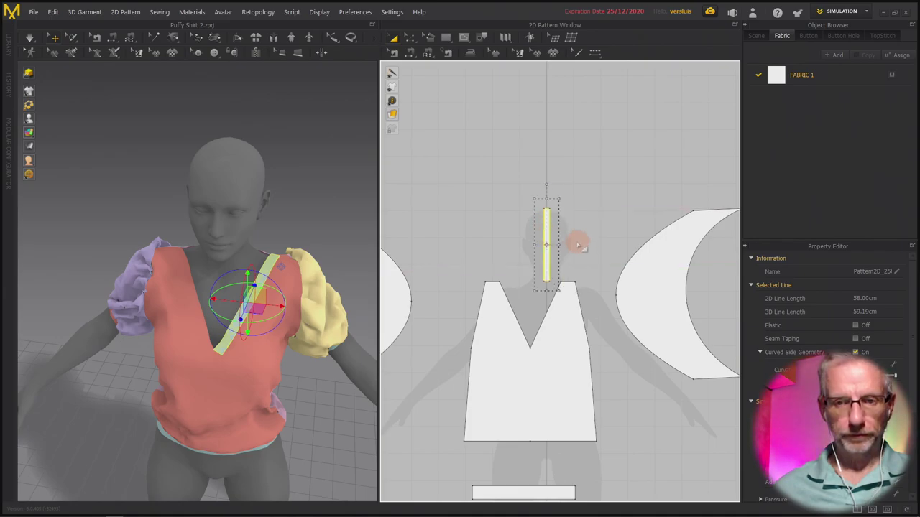
Duplicate the vertical strip and place the copy parallel to it on the purple-sleeve side.
{"action": "key", "text": "ctrl+c"}
{"action": "key", "text": "ctrl+v"}
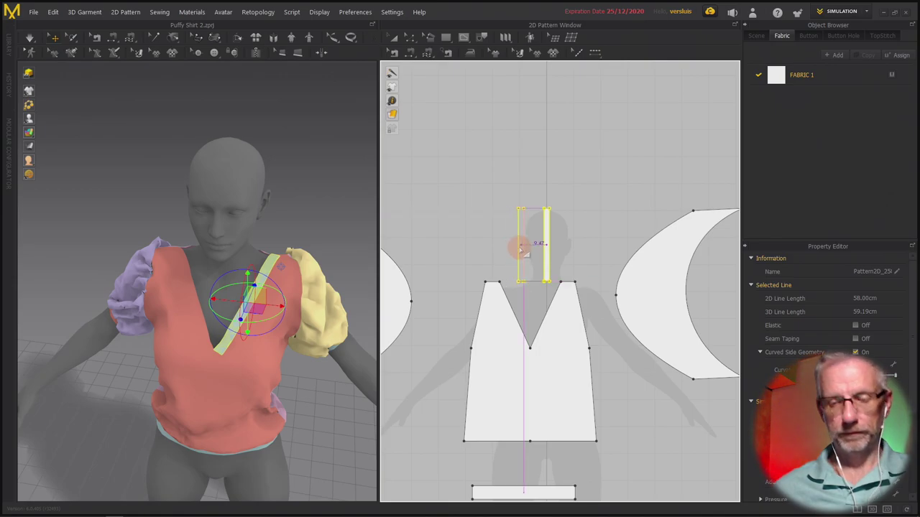
{"action": "left_click", "coordinate": [521, 248]}
Sew the copied strip's outer long edge to the front V-neckline edge on the purple-sleeve side.
{"action": "right_click_drag", "start_coordinate": [361, 258], "coordinate": [229, 263]}
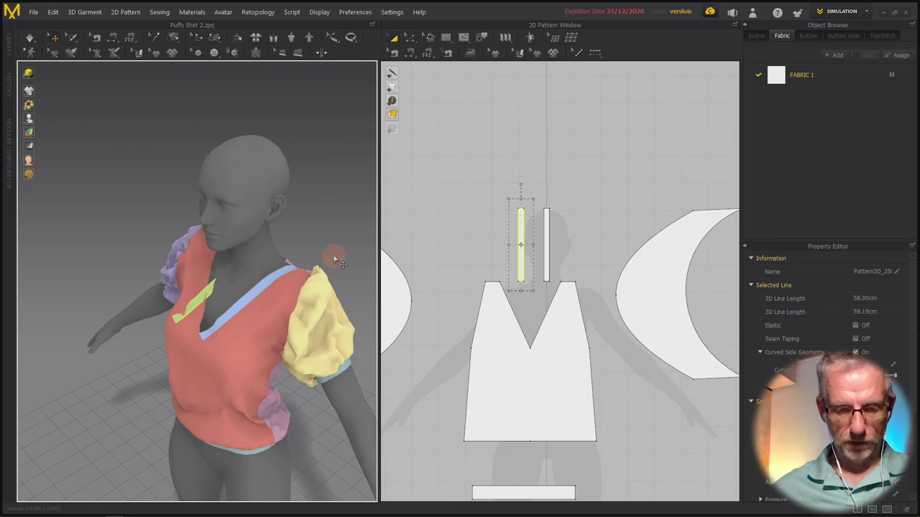
{"action": "key", "text": "t"}
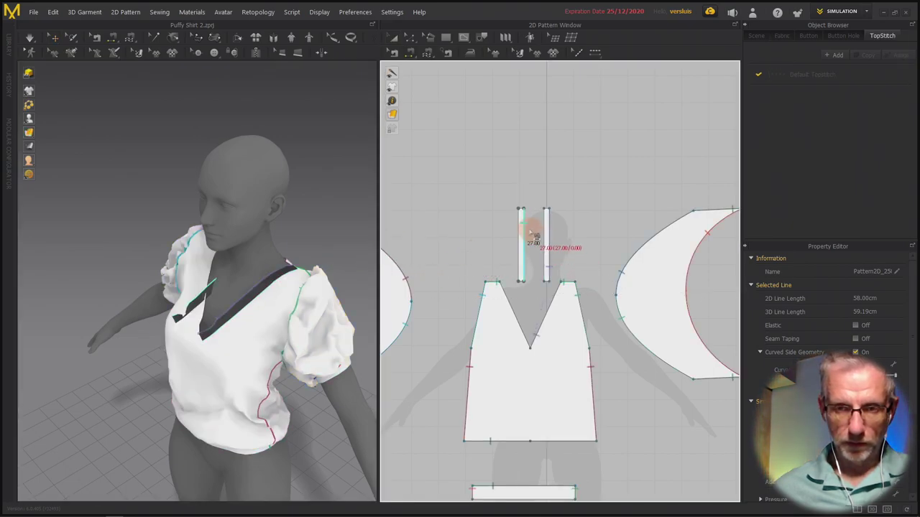
{"action": "left_click", "coordinate": [519, 220]}
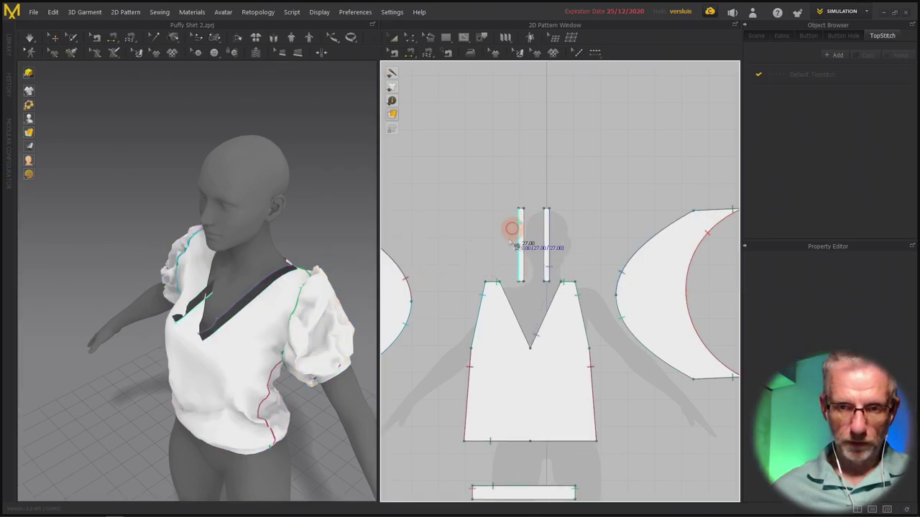
{"action": "left_click", "coordinate": [508, 298]}
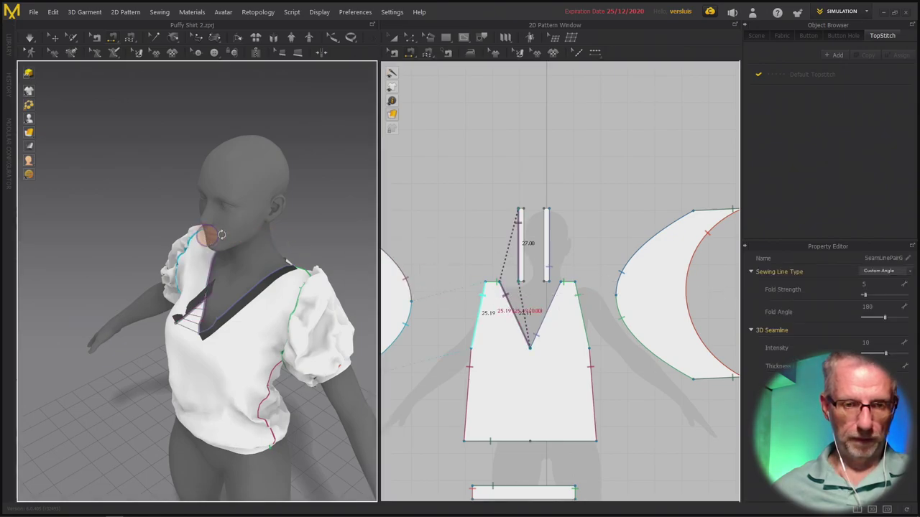
Superimpose the copied strip along the V-neckline's purple-sleeve side in the 3D garment.
{"action": "right_click_drag", "start_coordinate": [205, 236], "coordinate": [280, 227]}
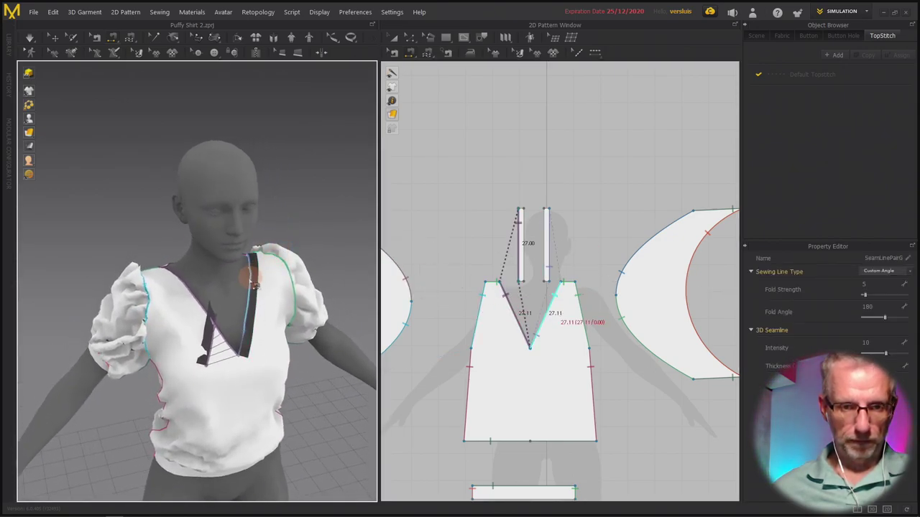
{"action": "key", "text": "a"}
{"action": "left_click", "coordinate": [208, 330]}
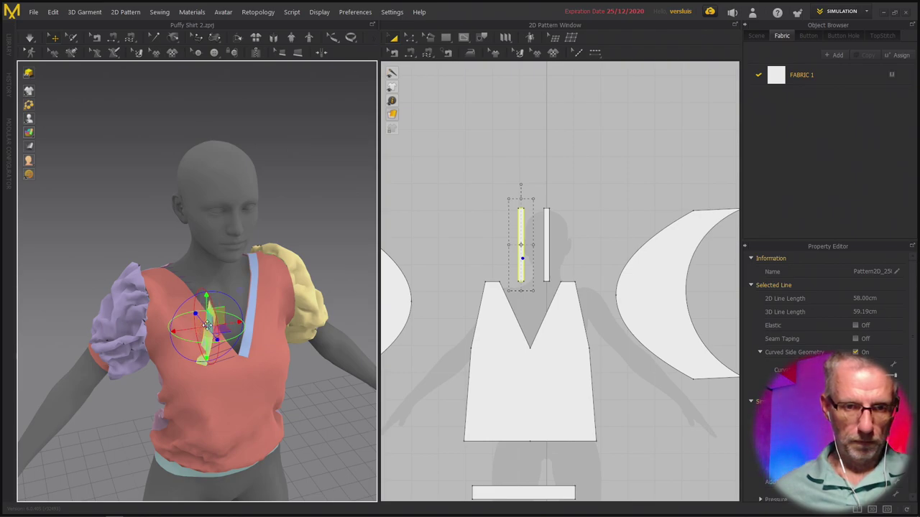
{"action": "right_click", "coordinate": [212, 318]}
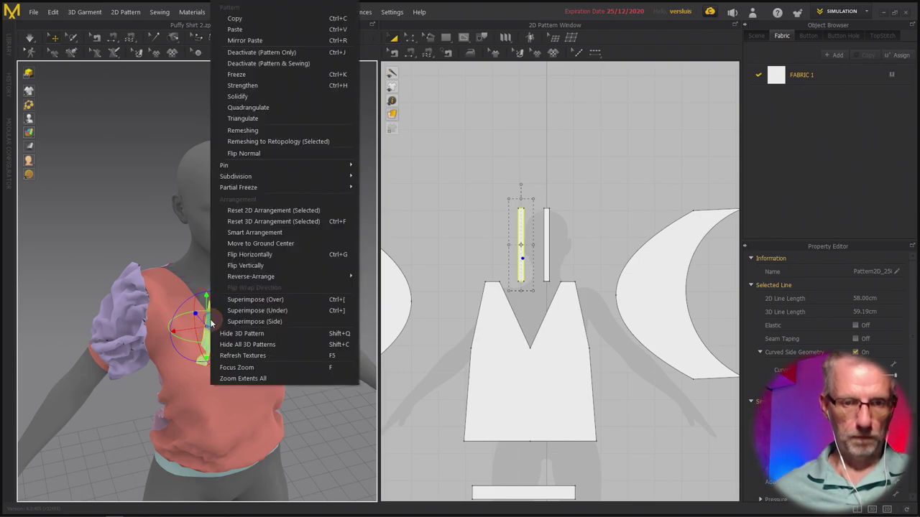
{"action": "left_click", "coordinate": [297, 308]}
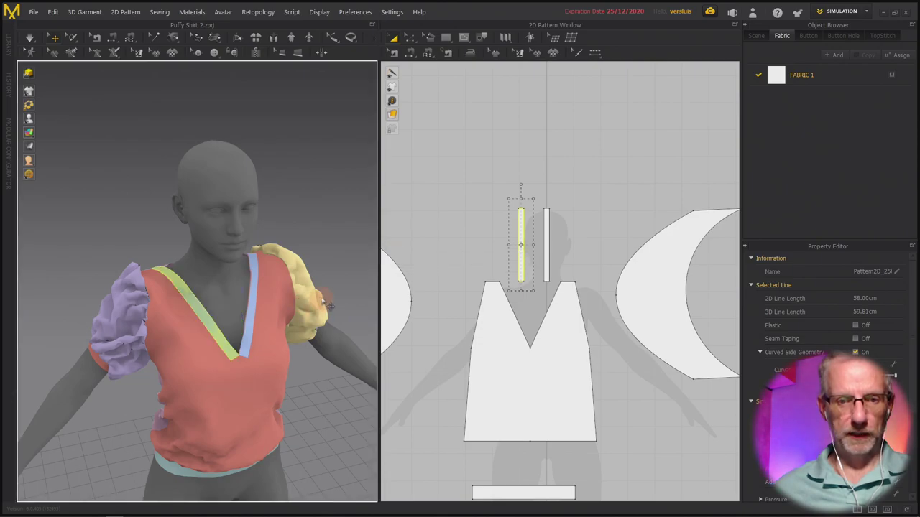
Simulate the garment and pull both front neckband strips toward the inside of the V-neckline.
{"action": "right_click_drag", "start_coordinate": [273, 303], "coordinate": [223, 235]}
{"action": "scroll", "coordinate": [223, 235], "scroll_direction": "up", "scroll_amount": 5}
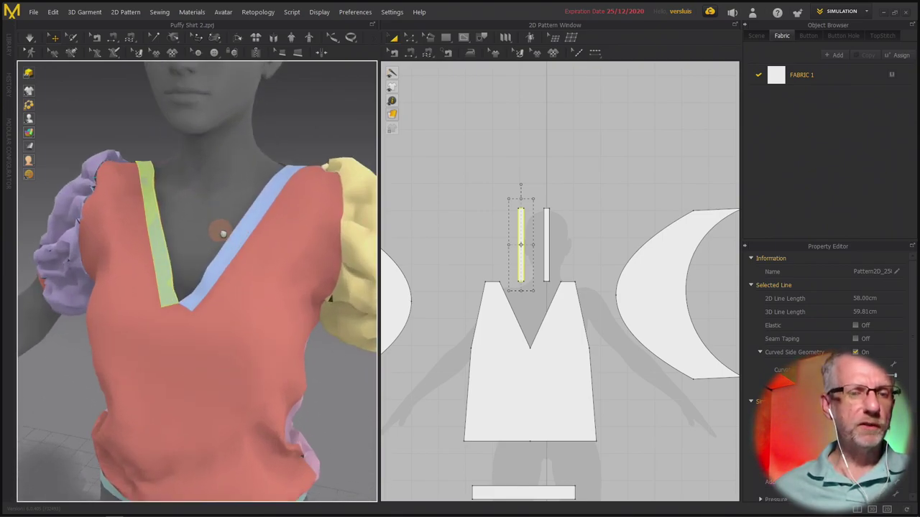
{"action": "right_click_drag", "start_coordinate": [245, 290], "coordinate": [274, 293]}
{"action": "left_click_drag", "start_coordinate": [226, 325], "coordinate": [250, 335]}
{"action": "left_click_drag", "start_coordinate": [190, 298], "coordinate": [210, 253]}
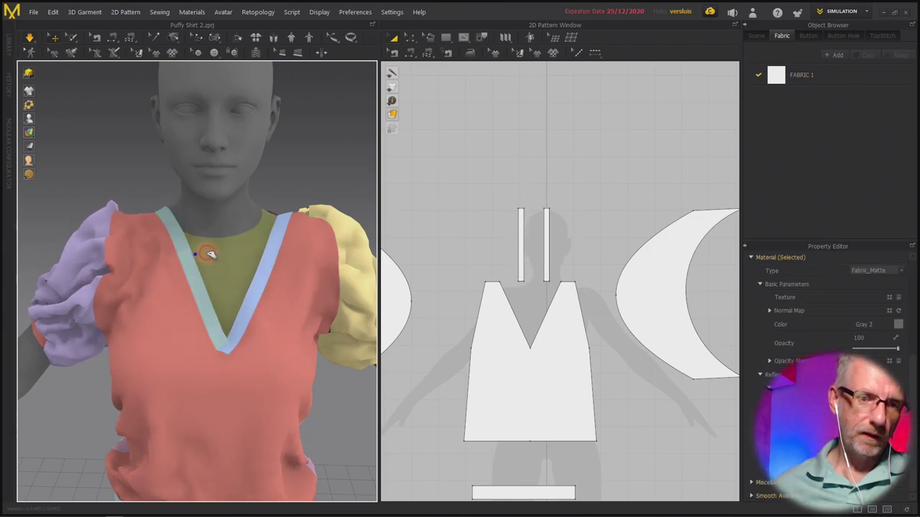
{"action": "left_click", "coordinate": [238, 335]}
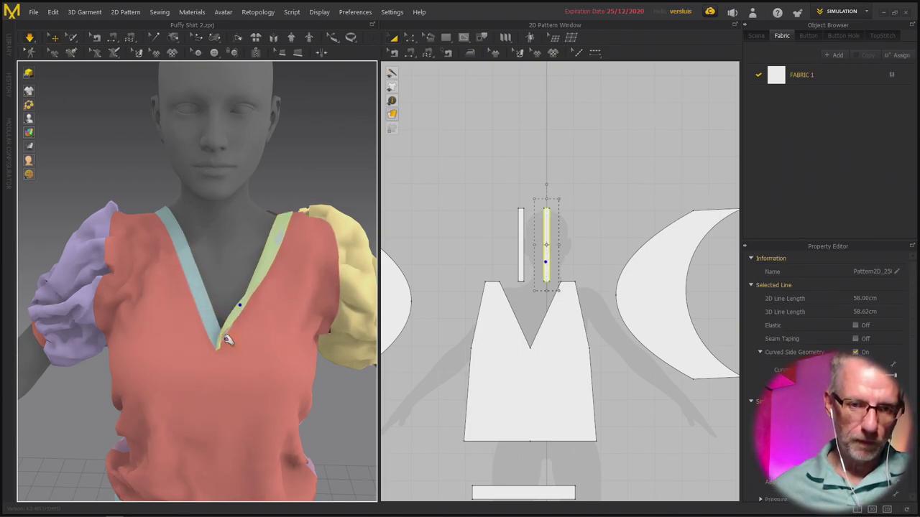
Pull the purple-sleeve front strip's lower end into place behind the yellow-sleeve strip at the V-neckline's tip.
{"action": "scroll", "coordinate": [195, 325], "scroll_direction": "up", "scroll_amount": 5}
{"action": "right_click_drag", "start_coordinate": [247, 324], "coordinate": [221, 352]}
{"action": "left_click_drag", "start_coordinate": [243, 382], "coordinate": [253, 391]}
{"action": "left_click", "coordinate": [253, 388]}
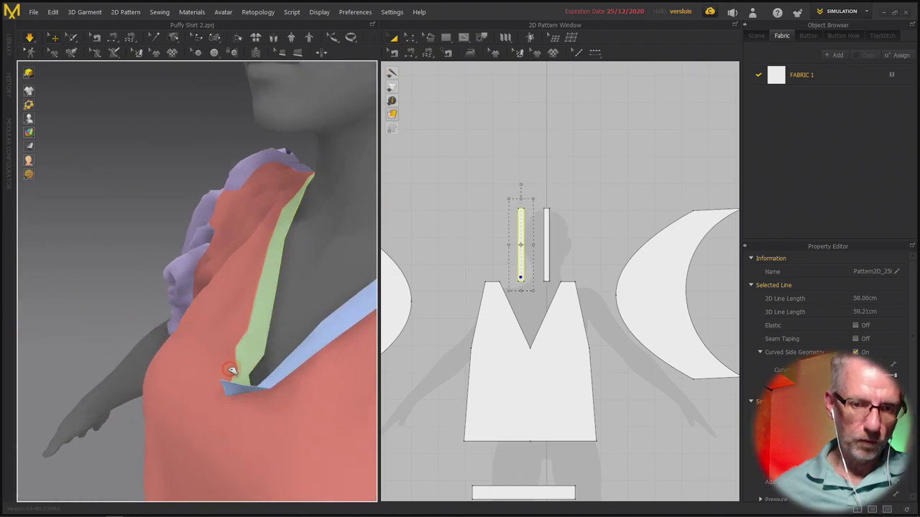
{"action": "left_click", "coordinate": [279, 388]}
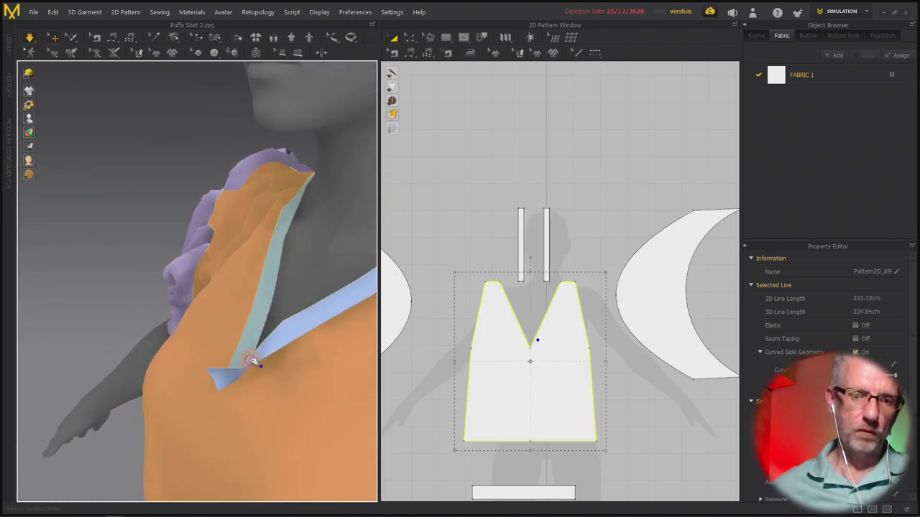
{"action": "right_click_drag", "start_coordinate": [232, 360], "coordinate": [352, 377]}
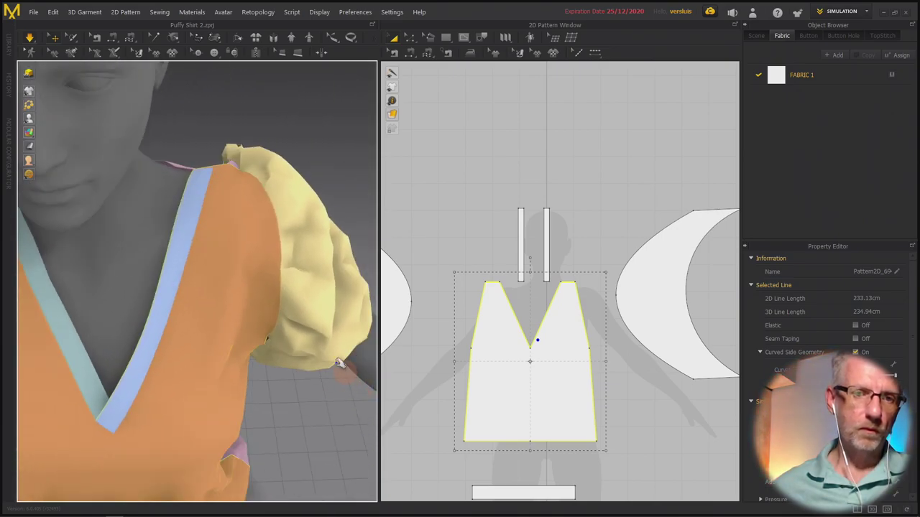
Pull the yellow-sleeve front strip toward the inside of the V-neckline and lay its lower end over the other strip at the tip.
{"action": "left_click", "coordinate": [201, 199]}
{"action": "left_click_drag", "start_coordinate": [151, 194], "coordinate": [133, 219]}
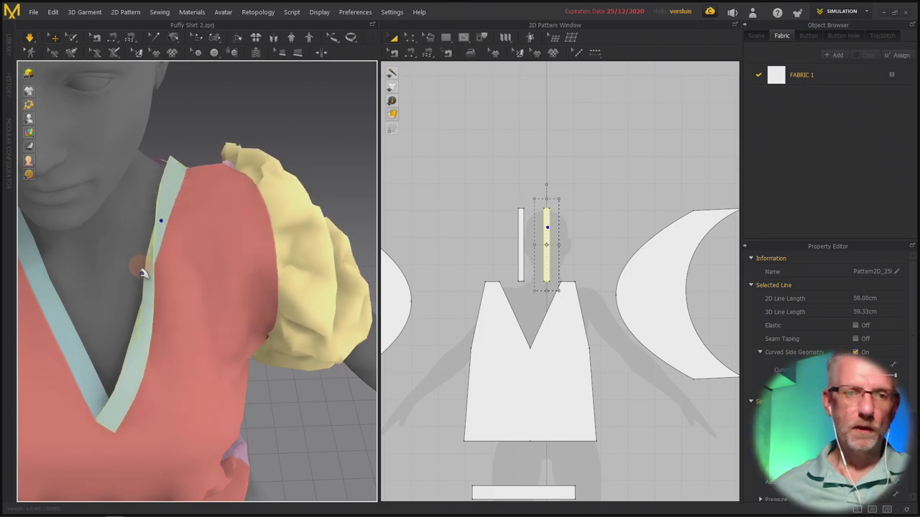
{"action": "left_click_drag", "start_coordinate": [144, 336], "coordinate": [108, 323]}
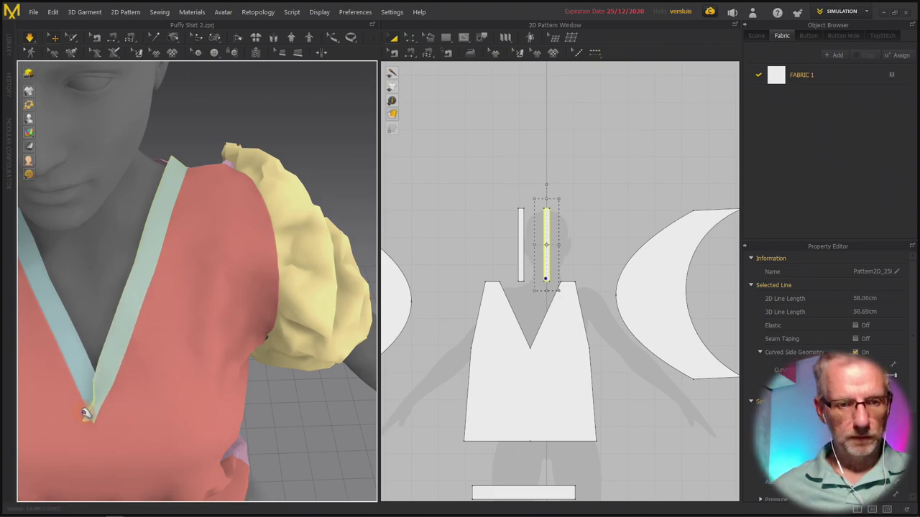
{"action": "right_click_drag", "start_coordinate": [91, 405], "coordinate": [308, 409]}
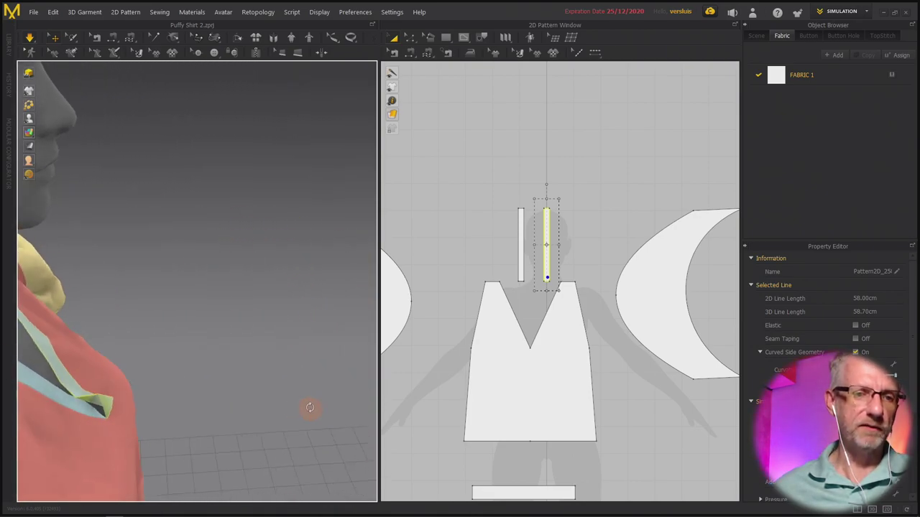
{"action": "right_click_drag", "start_coordinate": [91, 422], "coordinate": [21, 417]}
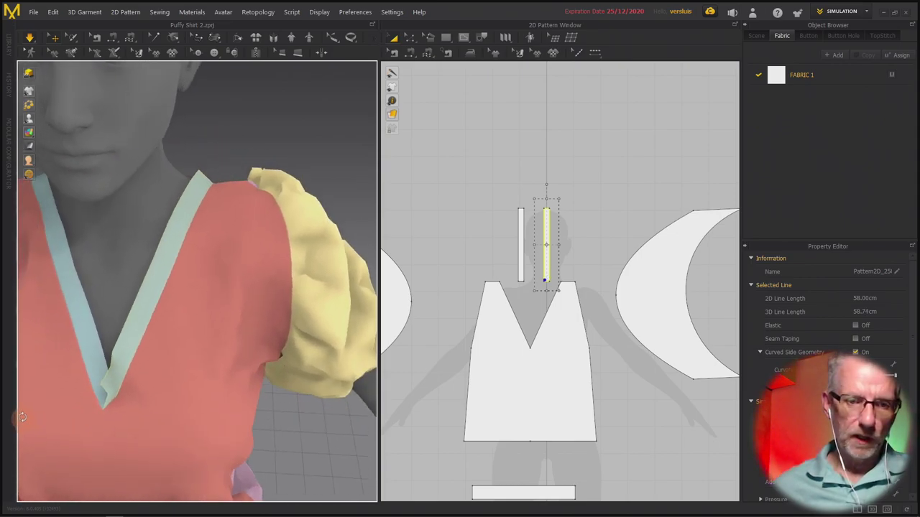
{"action": "mouse_move", "coordinate": [113, 379]}
{"action": "left_mouse_down"}
{"action": "mouse_move", "coordinate": [117, 363]}
{"action": "mouse_move", "coordinate": [98, 370]}
{"action": "mouse_move", "coordinate": [104, 386]}
{"action": "left_mouse_up"}
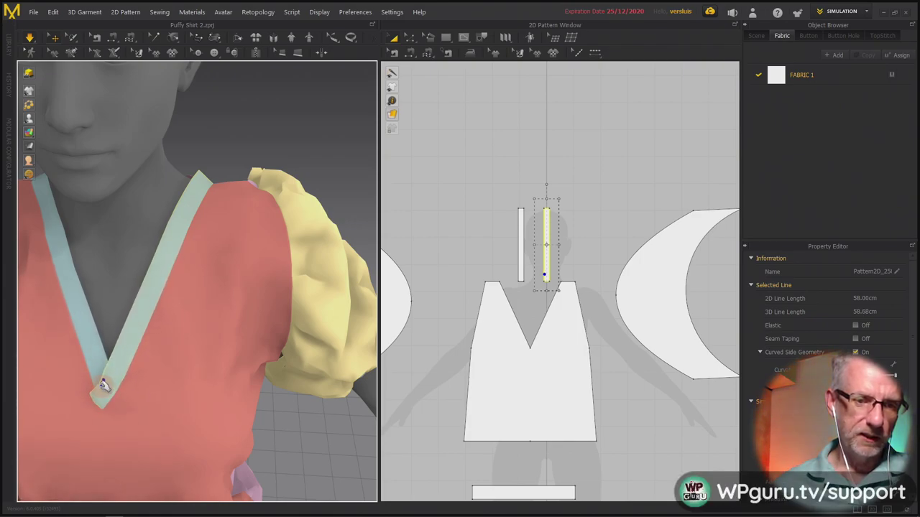
{"action": "right_click_drag", "start_coordinate": [123, 392], "coordinate": [102, 400]}
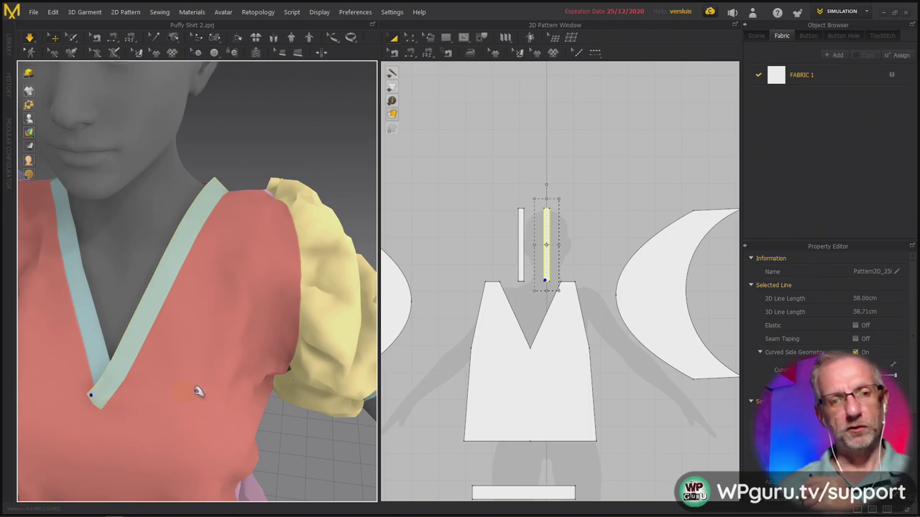
Sew the yellow-sleeve front strip's short shoulder end to the adjoining short end of the back neckband.
{"action": "right_click_drag", "start_coordinate": [241, 357], "coordinate": [88, 347]}
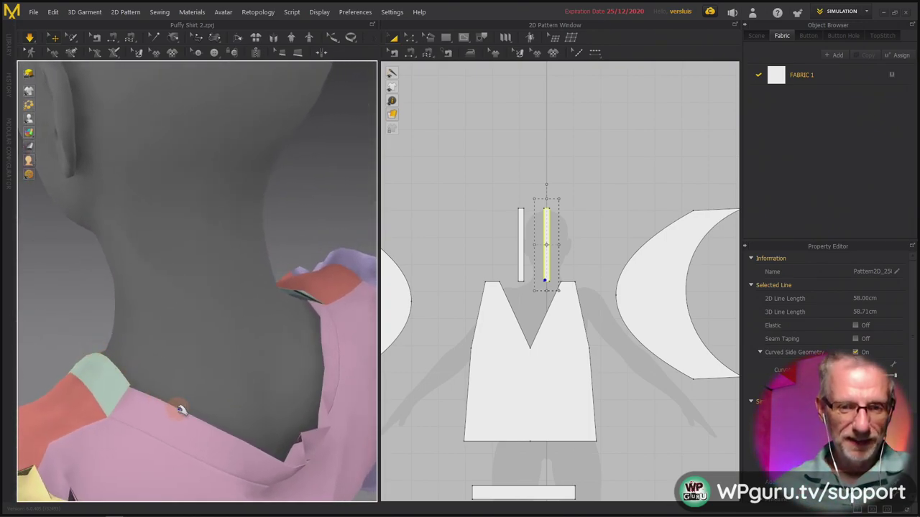
{"action": "mouse_move", "coordinate": [128, 411]}
{"action": "right_mouse_down"}
{"action": "mouse_move", "coordinate": [100, 414]}
{"action": "mouse_move", "coordinate": [119, 407]}
{"action": "mouse_move", "coordinate": [113, 403]}
{"action": "right_mouse_up"}
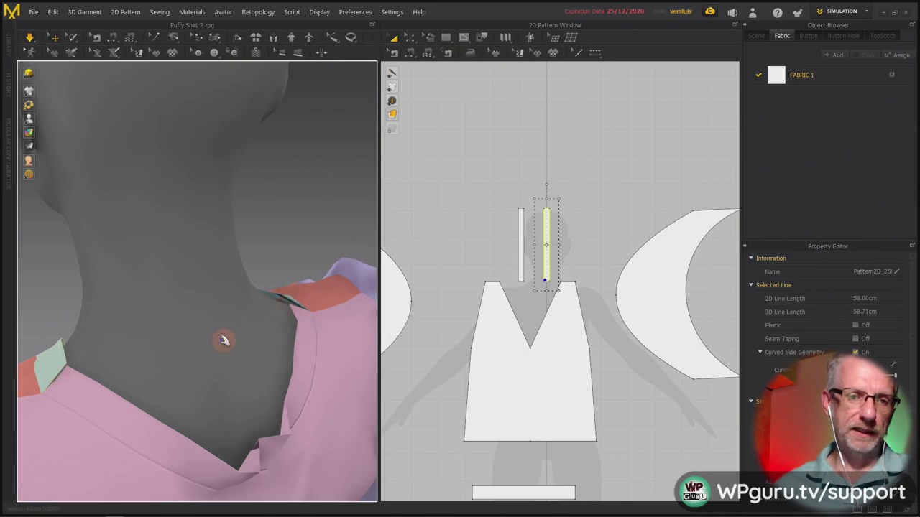
{"action": "left_click", "coordinate": [135, 368]}
{"action": "left_click", "coordinate": [64, 370]}
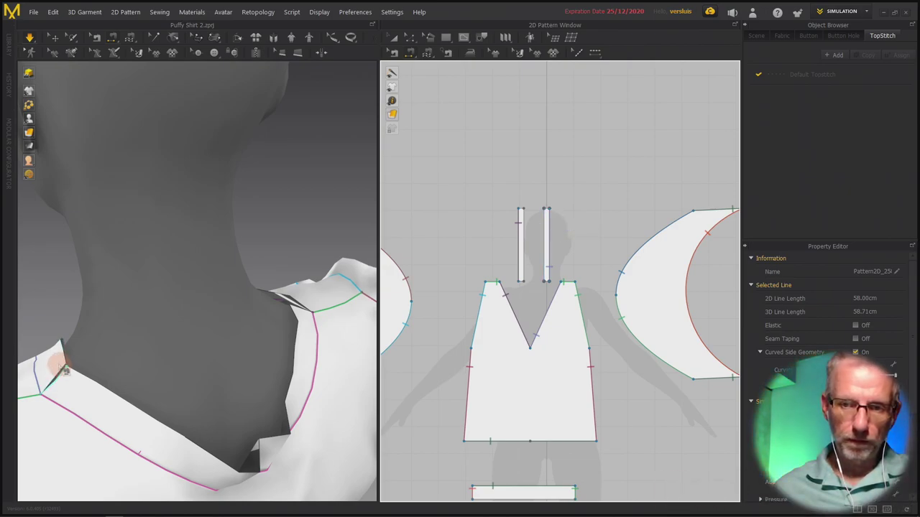
{"action": "scroll", "coordinate": [431, 345], "scroll_direction": "down", "scroll_amount": 3}
{"action": "scroll", "coordinate": [462, 338], "scroll_direction": "up", "scroll_amount": 1}
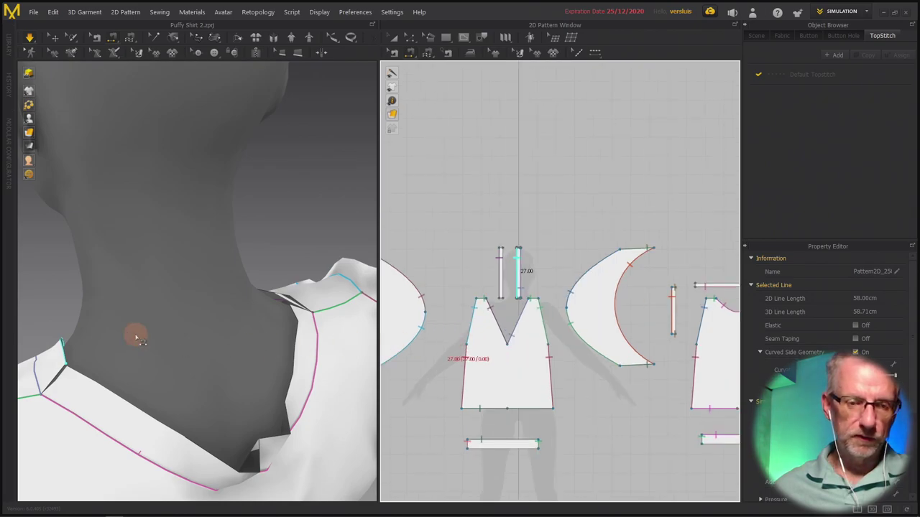
{"action": "scroll", "coordinate": [135, 335], "scroll_direction": "up", "scroll_amount": 3}
{"action": "right_click_drag", "start_coordinate": [135, 333], "coordinate": [266, 261]}
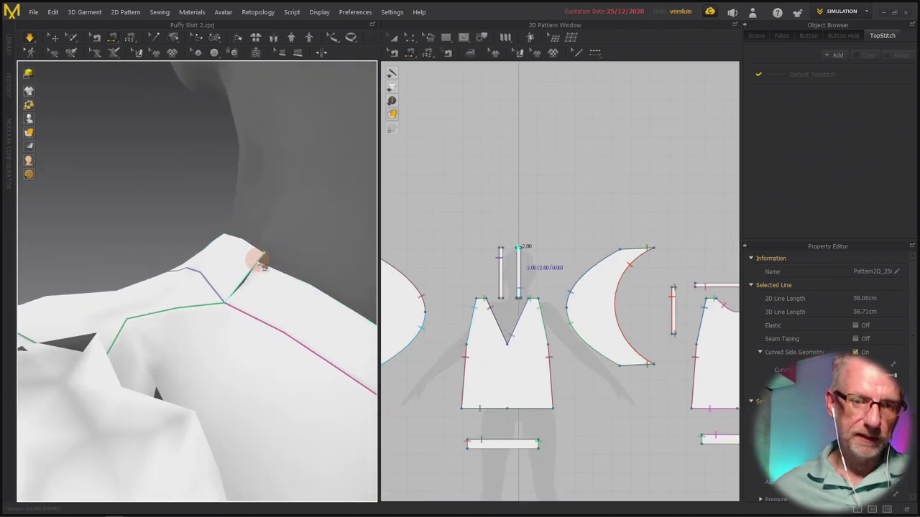
{"action": "left_click", "coordinate": [263, 265]}
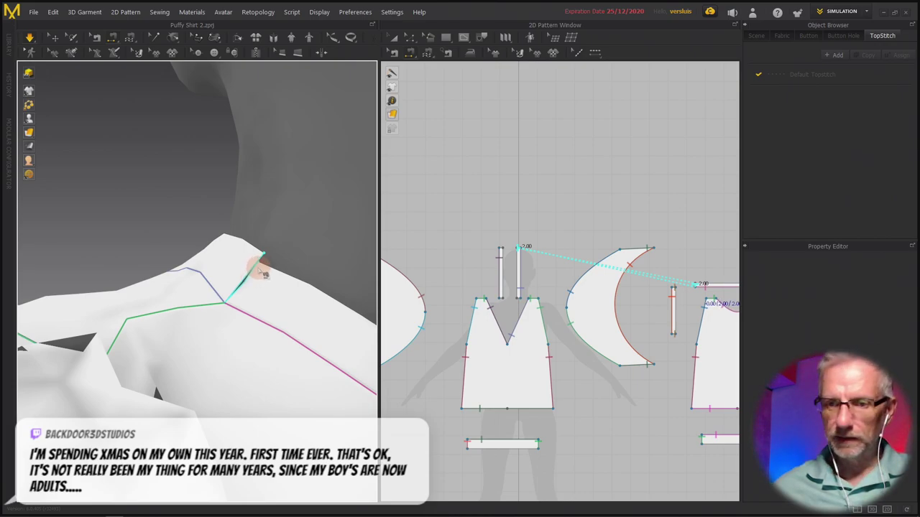
{"action": "left_click", "coordinate": [259, 268]}
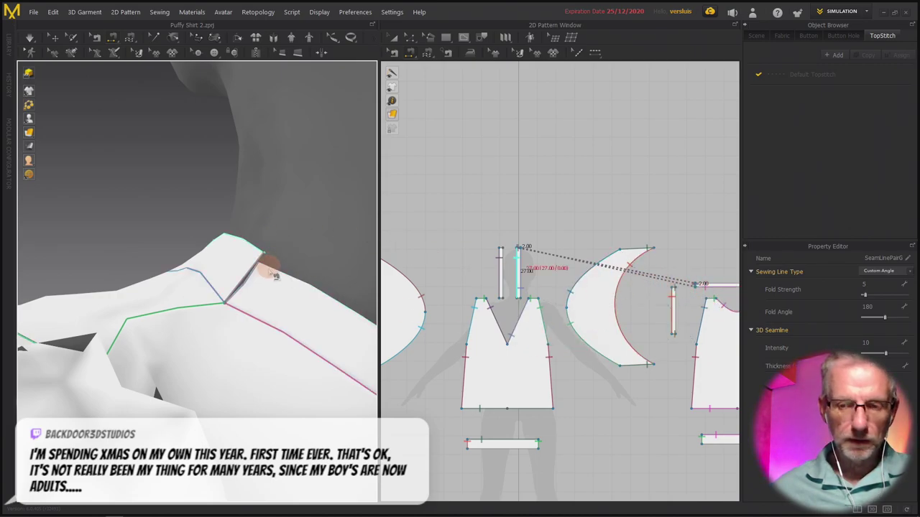
Sew the back neckband's other short end to the purple-sleeve front strip's short shoulder end.
{"action": "mouse_move", "coordinate": [275, 275]}
{"action": "left_mouse_down"}
{"action": "mouse_move", "coordinate": [297, 294]}
{"action": "mouse_move", "coordinate": [268, 273]}
{"action": "mouse_move", "coordinate": [260, 280]}
{"action": "left_mouse_up"}
{"action": "mouse_move", "coordinate": [270, 291]}
{"action": "right_mouse_down"}
{"action": "mouse_move", "coordinate": [206, 254]}
{"action": "mouse_move", "coordinate": [214, 258]}
{"action": "mouse_move", "coordinate": [172, 255]}
{"action": "right_mouse_up"}
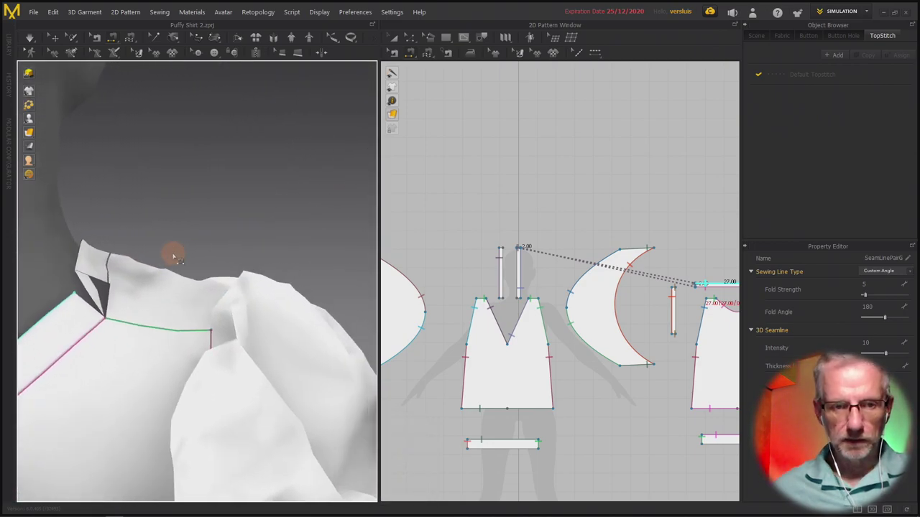
{"action": "left_click", "coordinate": [550, 275]}
{"action": "scroll", "coordinate": [544, 275], "scroll_direction": "down", "scroll_amount": 2}
{"action": "scroll", "coordinate": [544, 246], "scroll_direction": "up", "scroll_amount": 8}
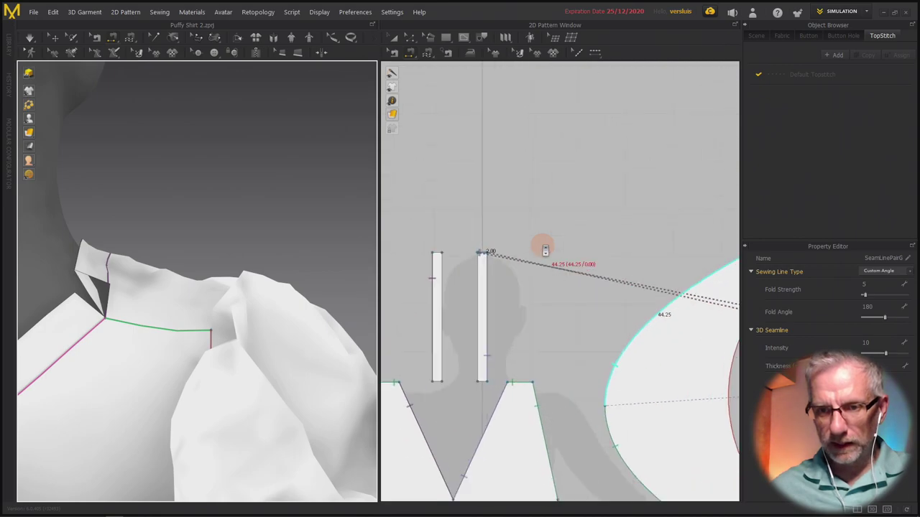
{"action": "scroll", "coordinate": [440, 247], "scroll_direction": "down", "scroll_amount": 4}
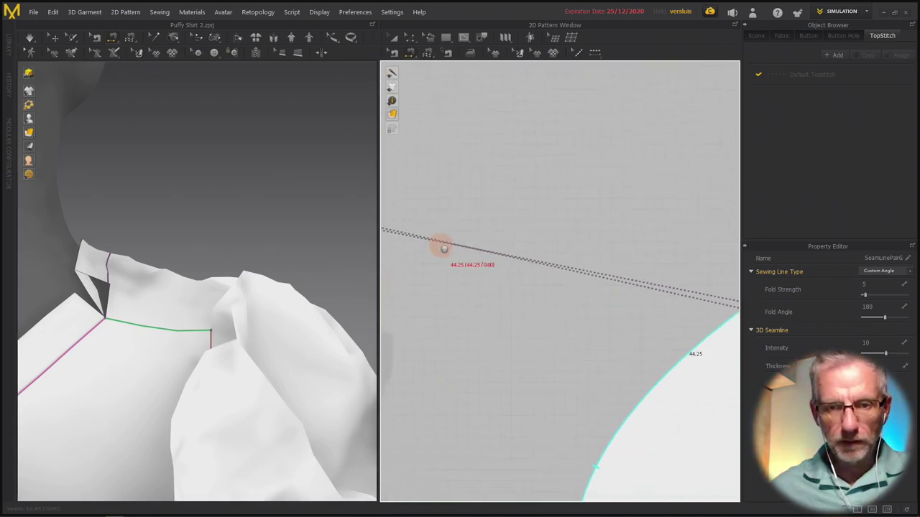
{"action": "left_click", "coordinate": [444, 250]}
{"action": "scroll", "coordinate": [256, 248], "scroll_direction": "down", "scroll_amount": 5}
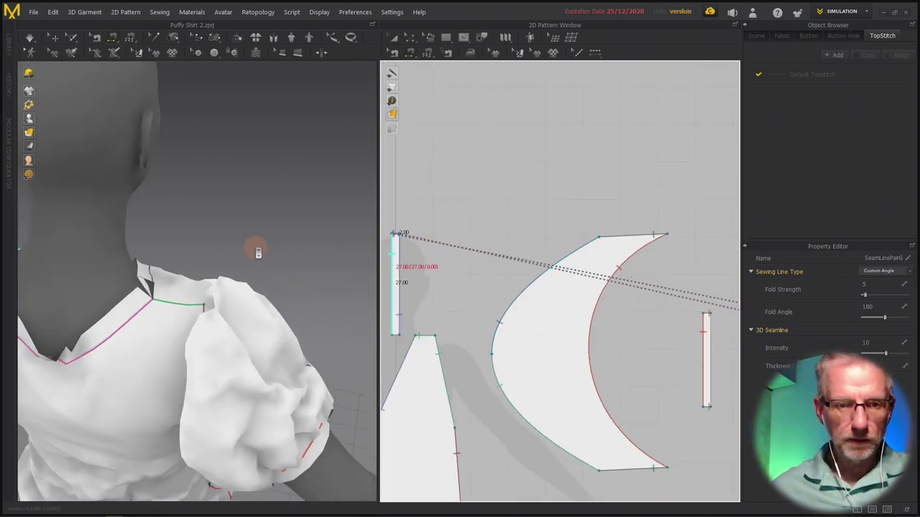
{"action": "right_click_drag", "start_coordinate": [92, 268], "coordinate": [246, 274]}
{"action": "scroll", "coordinate": [94, 268], "scroll_direction": "up", "scroll_amount": 4}
{"action": "key", "text": "n"}
{"action": "left_click", "coordinate": [247, 265]}
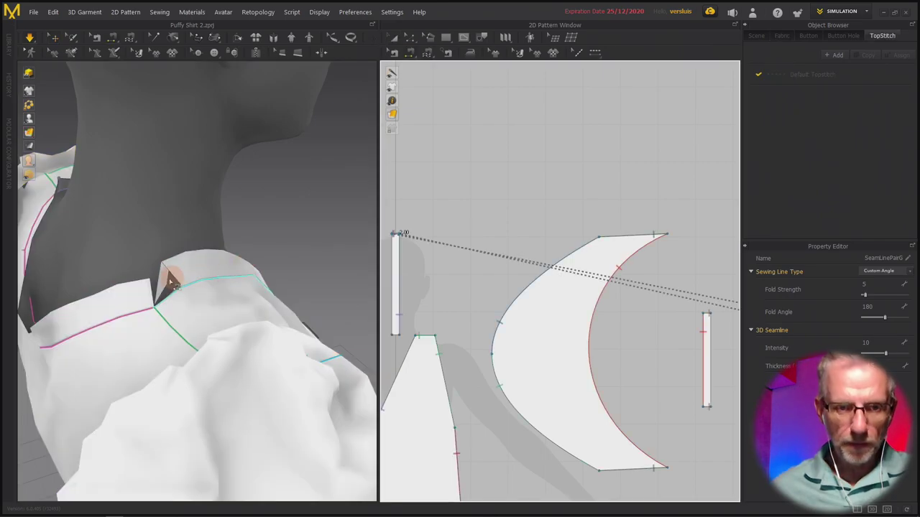
{"action": "left_click", "coordinate": [153, 290]}
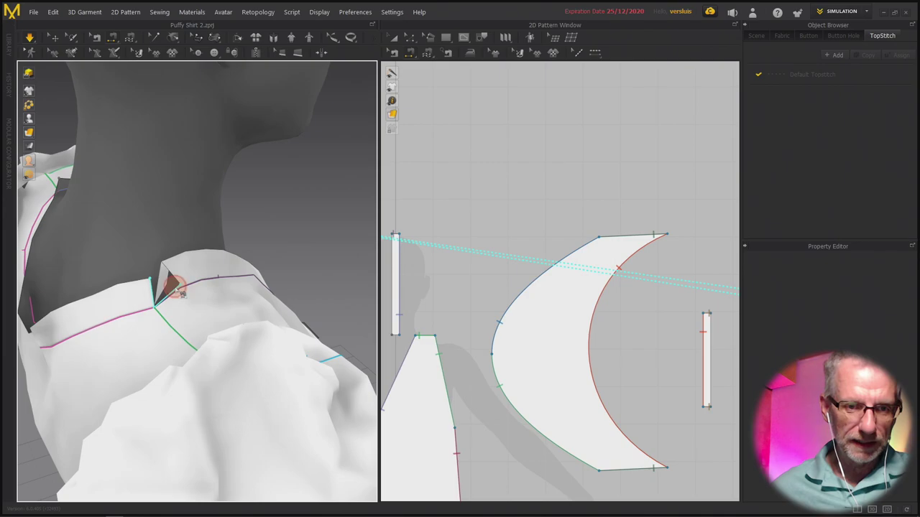
{"action": "left_click", "coordinate": [175, 288]}
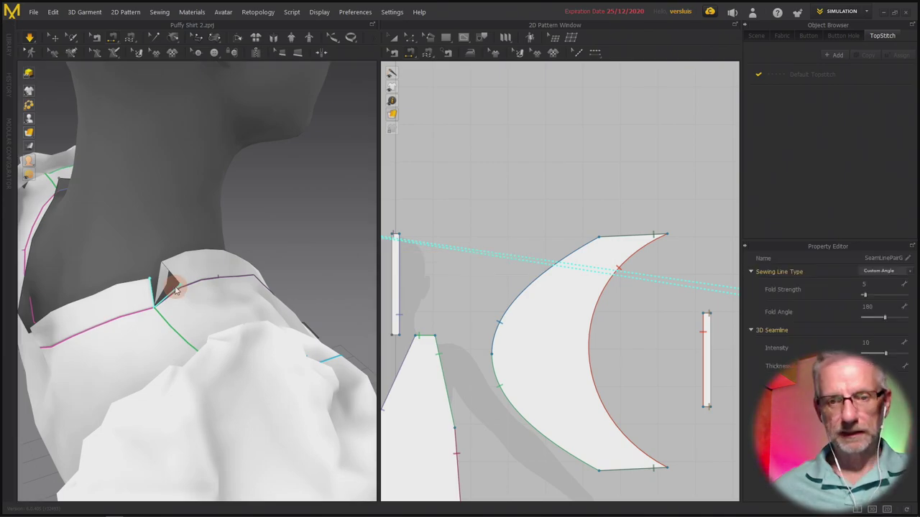
Simulate the newly sewn neckband ends and return to moving the garment, checking the join at the purple-sleeve shoulder.
{"action": "left_click", "coordinate": [260, 245]}
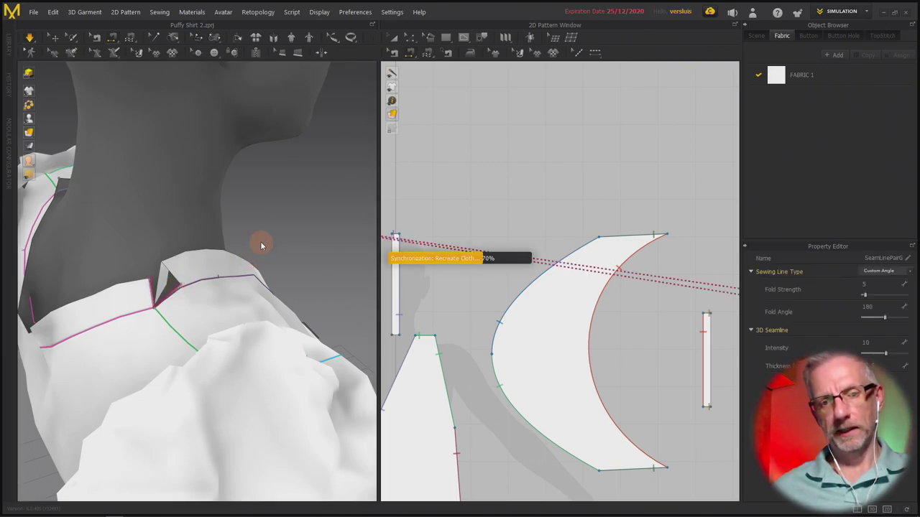
{"action": "key", "text": "q"}
{"action": "right_click_drag", "start_coordinate": [245, 266], "coordinate": [265, 260]}
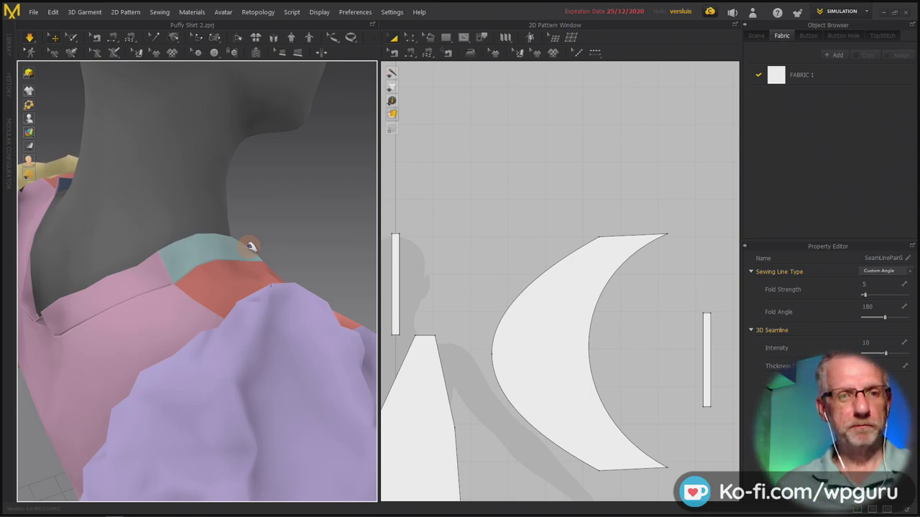
{"action": "right_click_drag", "start_coordinate": [230, 259], "coordinate": [186, 269]}
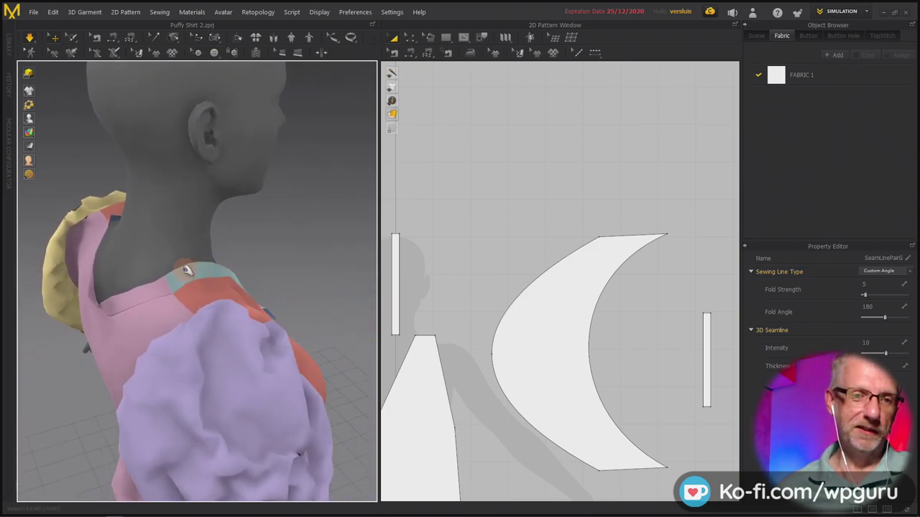
Select the purple-sleeve front strip at its shoulder join and examine the matching corner on its 2D pattern.
{"action": "left_click", "coordinate": [172, 276]}
{"action": "scroll", "coordinate": [451, 302], "scroll_direction": "up", "scroll_amount": 2}
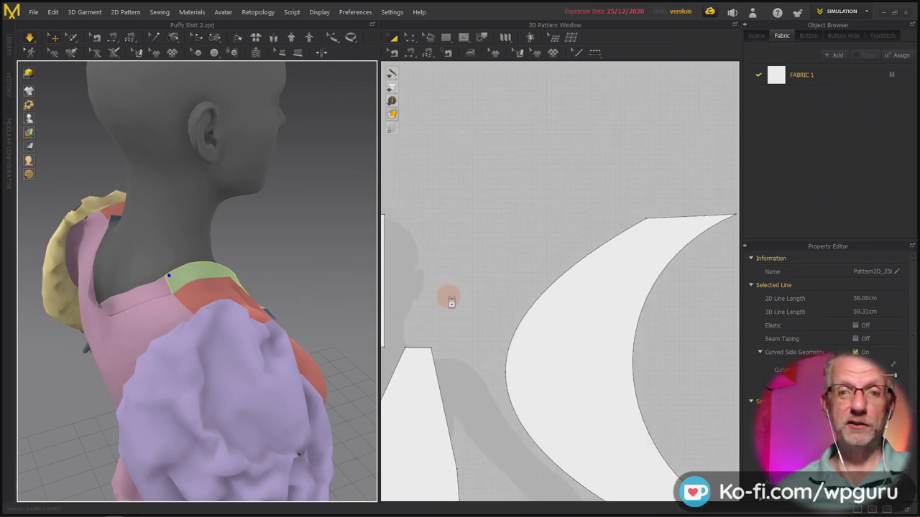
{"action": "scroll", "coordinate": [451, 302], "scroll_direction": "down", "scroll_amount": 3}
{"action": "right_click_drag", "start_coordinate": [448, 299], "coordinate": [538, 265]}
{"action": "scroll", "coordinate": [542, 271], "scroll_direction": "up", "scroll_amount": 1}
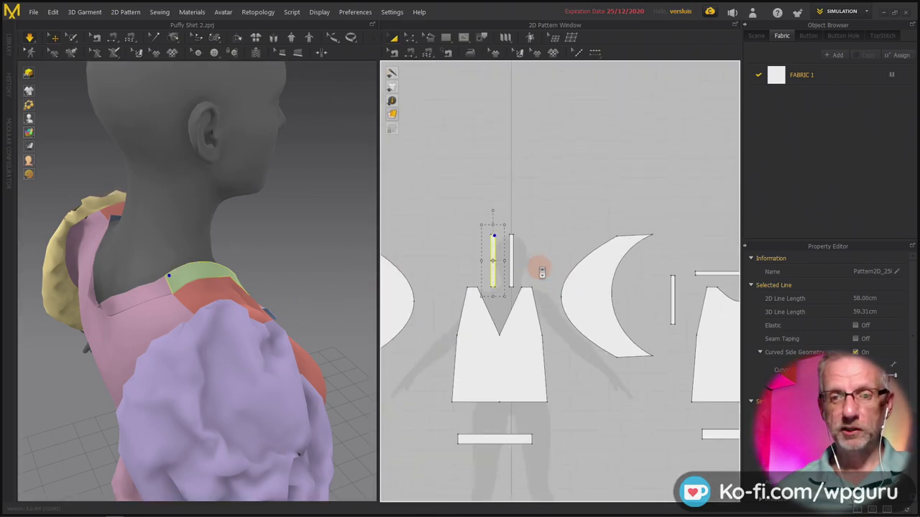
{"action": "scroll", "coordinate": [542, 271], "scroll_direction": "up", "scroll_amount": 2}
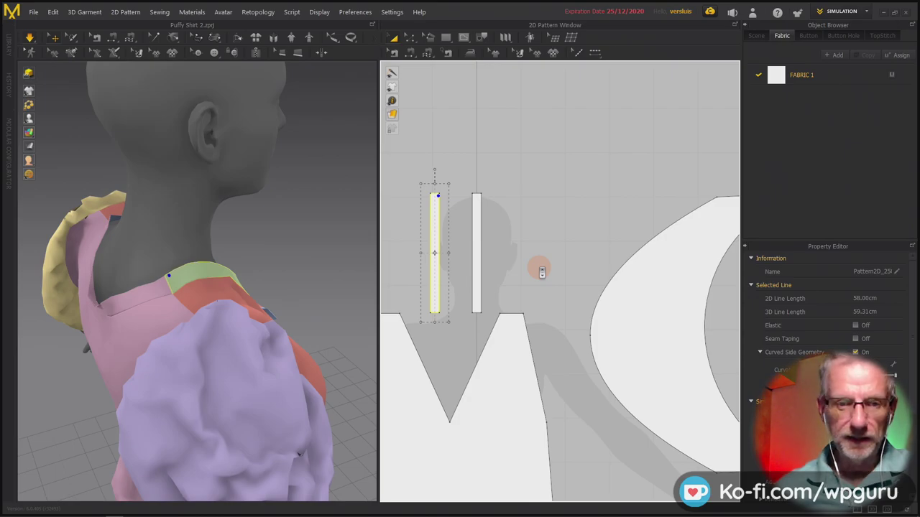
{"action": "scroll", "coordinate": [541, 272], "scroll_direction": "up", "scroll_amount": 1}
{"action": "right_click_drag", "start_coordinate": [542, 272], "coordinate": [618, 259]}
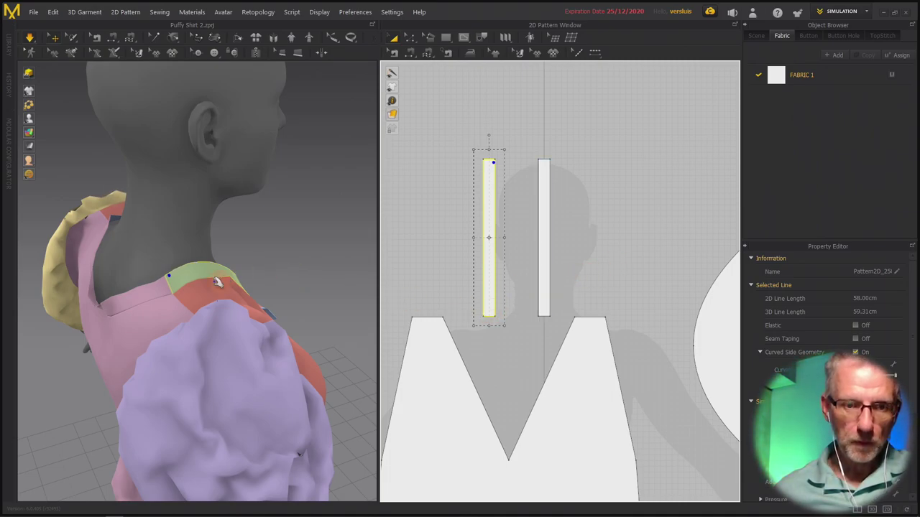
{"action": "scroll", "coordinate": [234, 272], "scroll_direction": "up", "scroll_amount": 2}
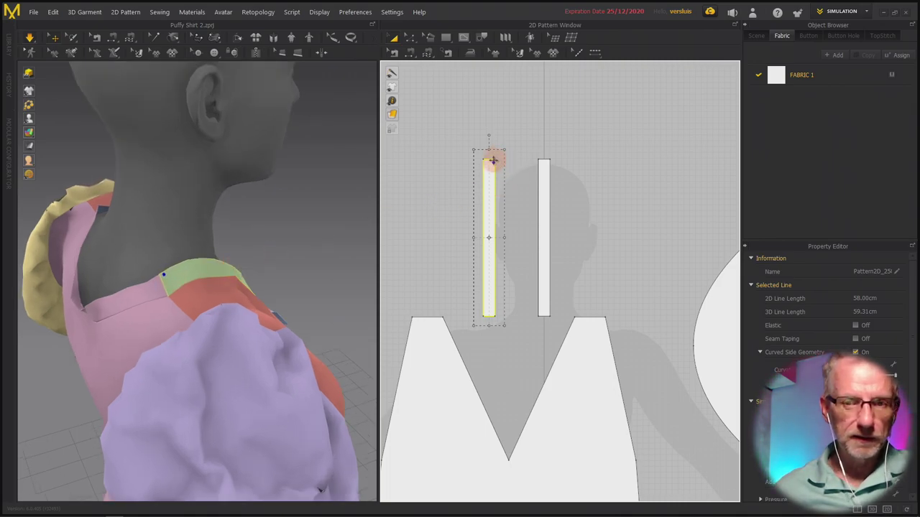
Select the back neckband beside the shoulder join and examine its matching end on the 2D pattern above the back neckline.
{"action": "left_click", "coordinate": [163, 284]}
{"action": "scroll", "coordinate": [487, 322], "scroll_direction": "down", "scroll_amount": 1}
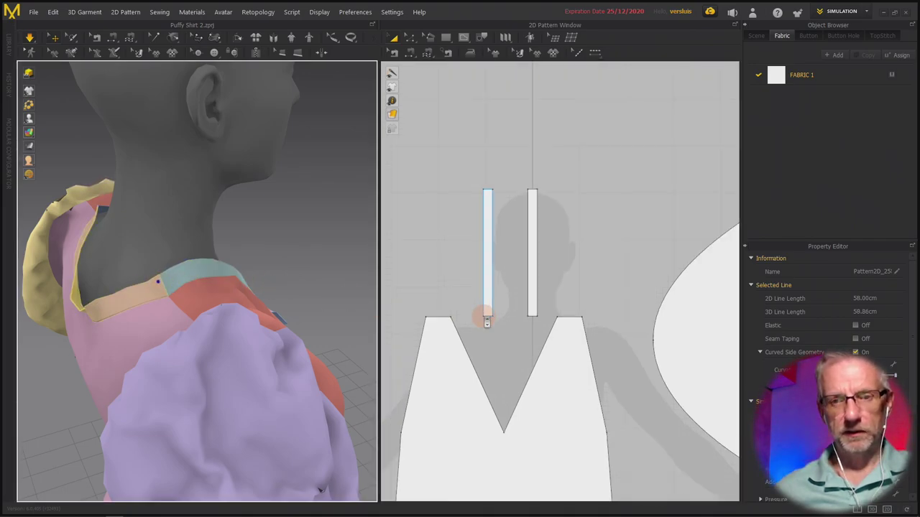
{"action": "scroll", "coordinate": [487, 321], "scroll_direction": "down", "scroll_amount": 4}
{"action": "scroll", "coordinate": [664, 313], "scroll_direction": "up", "scroll_amount": 5}
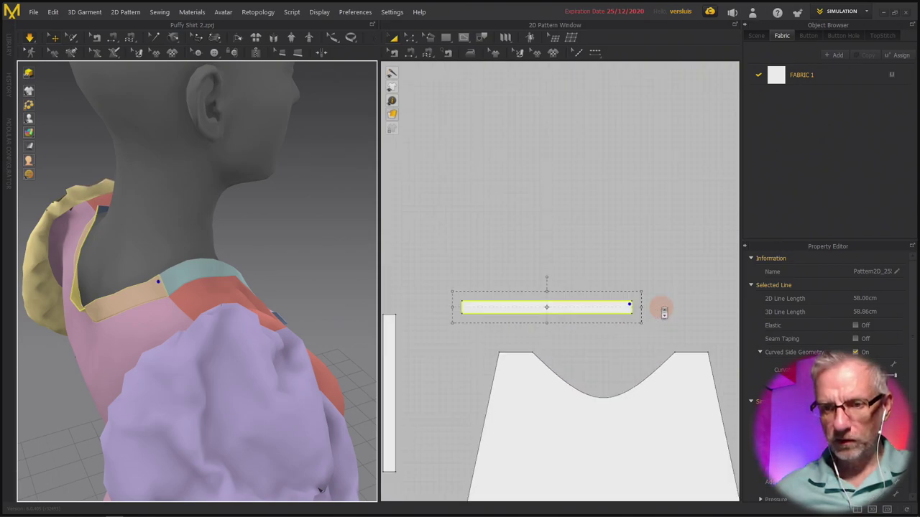
{"action": "scroll", "coordinate": [664, 312], "scroll_direction": "up", "scroll_amount": 4}
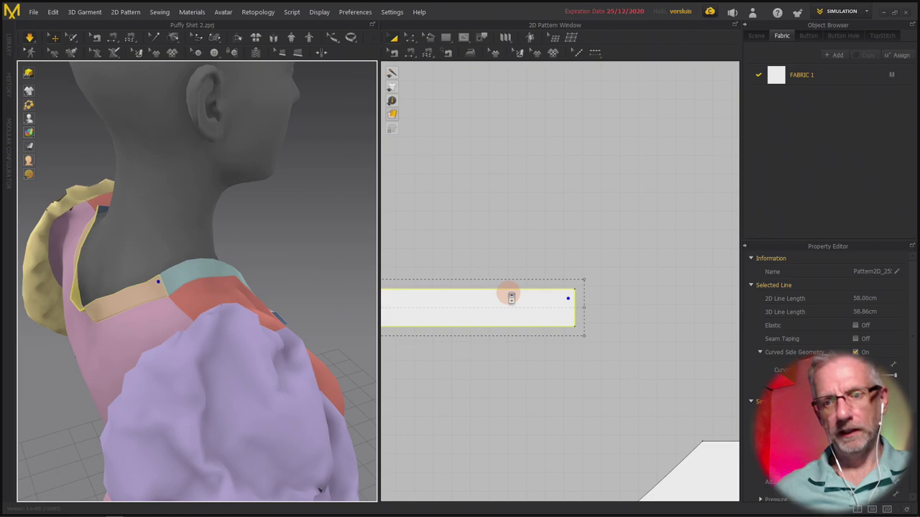
{"action": "scroll", "coordinate": [511, 298], "scroll_direction": "down", "scroll_amount": 3}
{"action": "right_click_drag", "start_coordinate": [511, 297], "coordinate": [647, 252]}
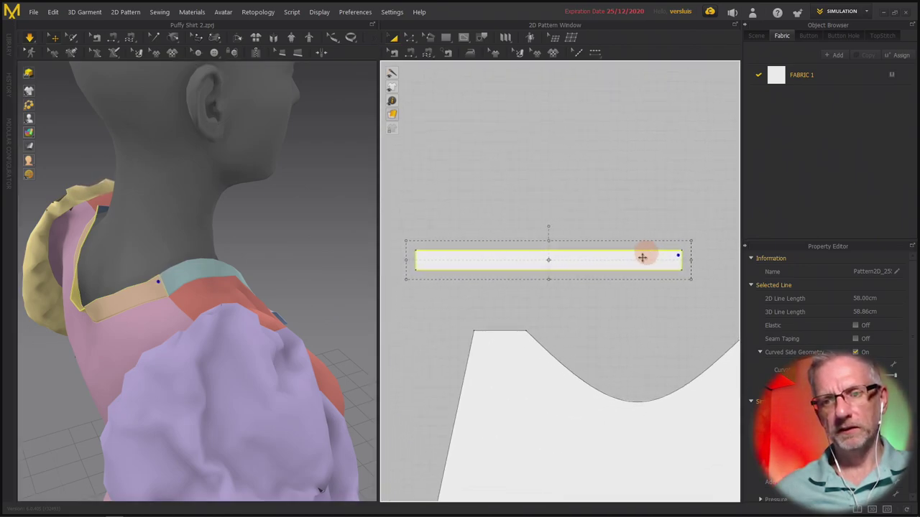
Select the back neckband at its yellow-sleeve shoulder end and examine the matching corner on its 2D strip.
{"action": "mouse_move", "coordinate": [244, 285]}
{"action": "right_mouse_down"}
{"action": "mouse_move", "coordinate": [215, 288]}
{"action": "mouse_move", "coordinate": [236, 289]}
{"action": "right_mouse_up"}
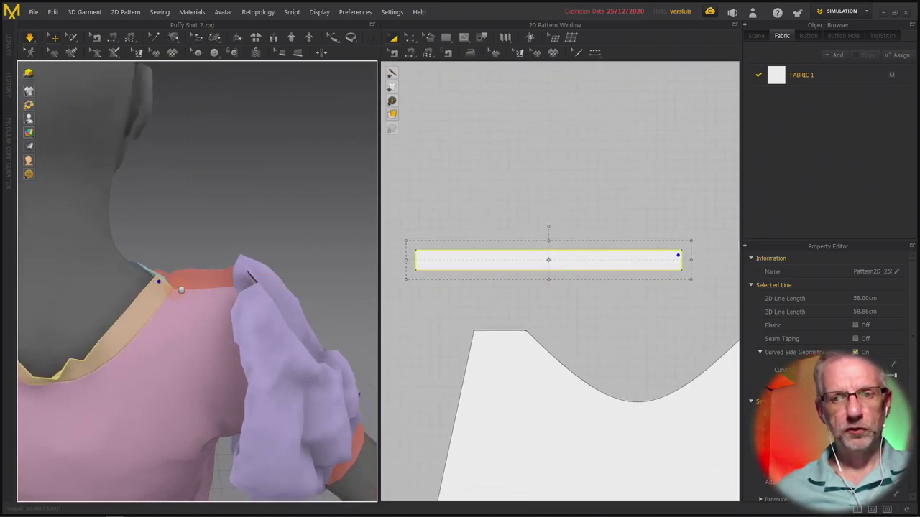
{"action": "right_click_drag", "start_coordinate": [180, 286], "coordinate": [329, 231]}
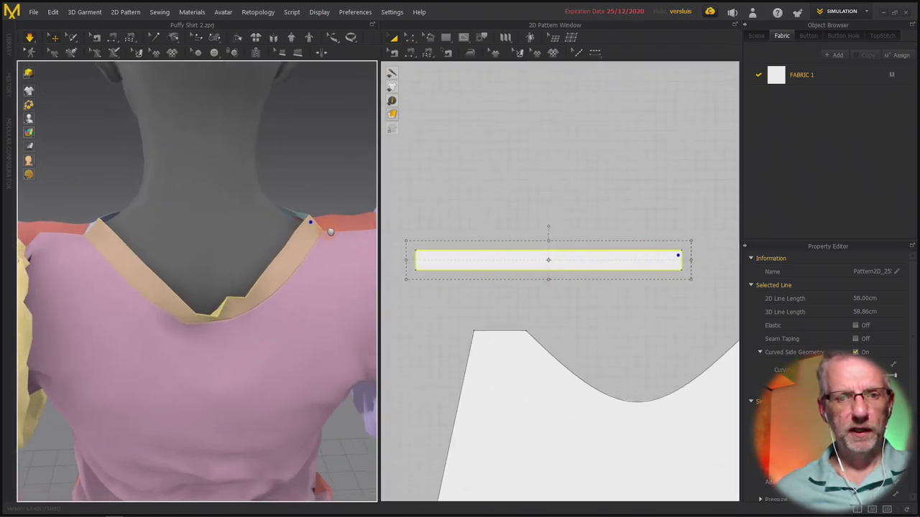
{"action": "left_click", "coordinate": [103, 224]}
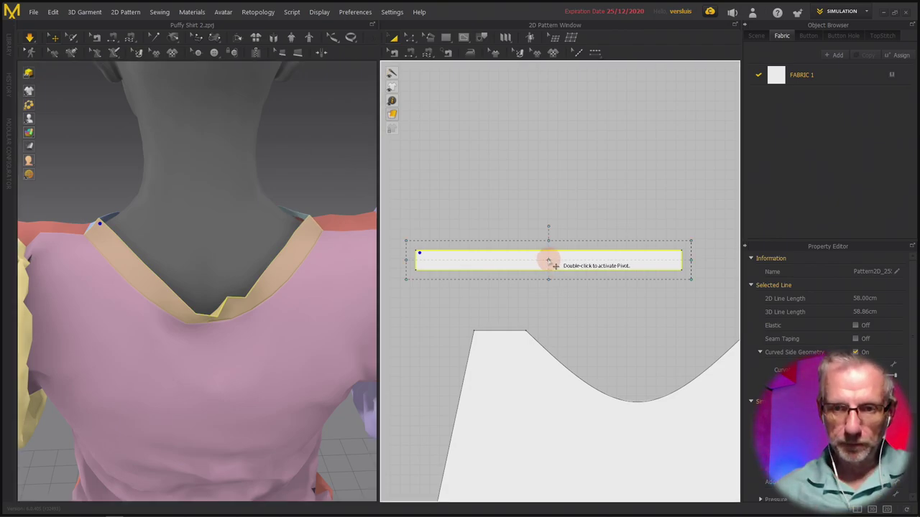
Activate Transform Point/Segment for reshaping the back neckband's 2D strip.
{"action": "key", "text": "z"}
{"action": "left_click", "coordinate": [411, 40]}
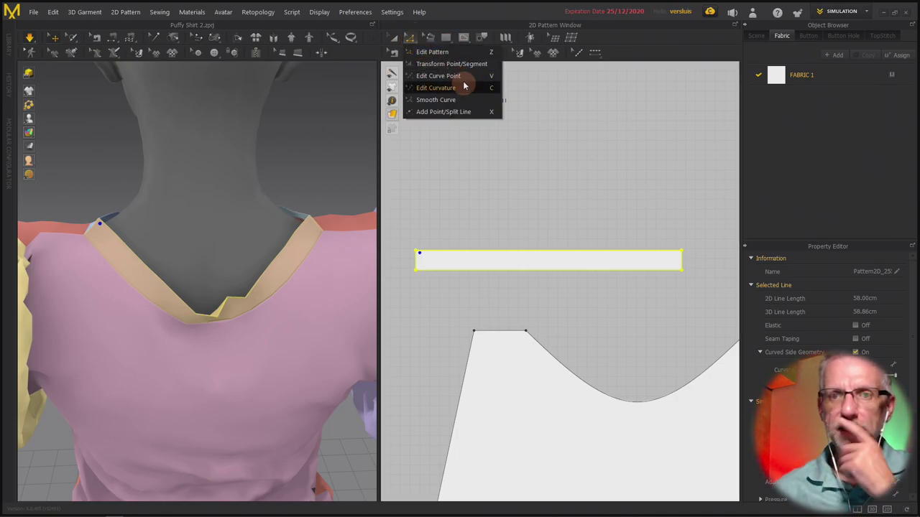
{"action": "left_click", "coordinate": [472, 64]}
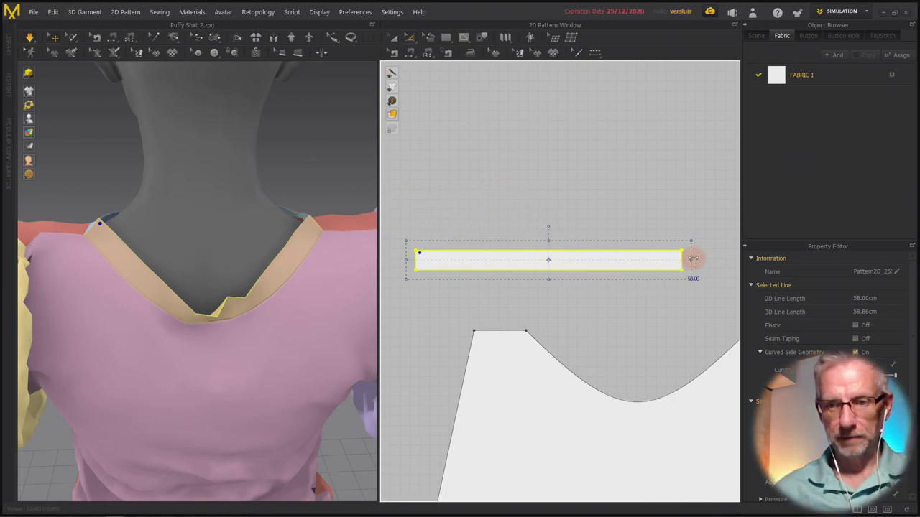
Try to shorten the whole back neckband strip, once from one end and once about its centre.
{"action": "mouse_move", "coordinate": [691, 241]}
{"action": "left_mouse_down"}
{"action": "mouse_move", "coordinate": [667, 240]}
{"action": "mouse_move", "coordinate": [682, 238]}
{"action": "left_mouse_up"}
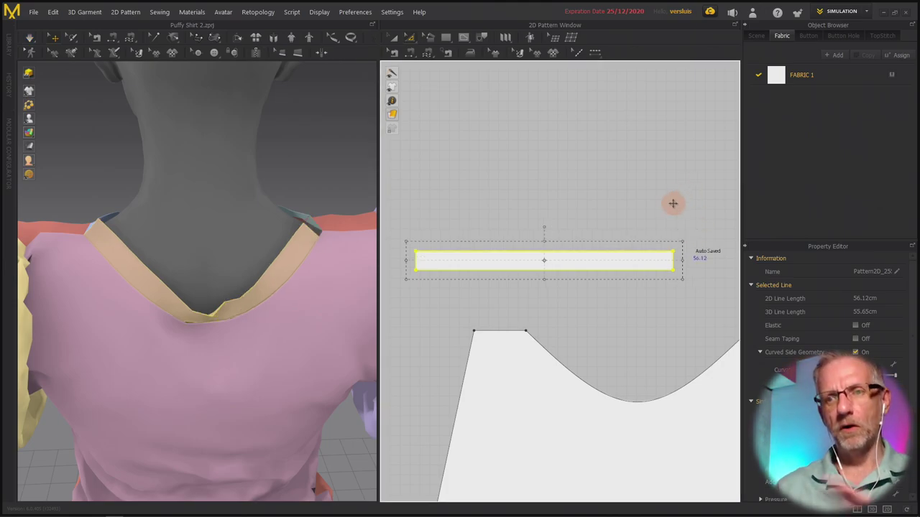
{"action": "key", "text": "ctrl+z"}
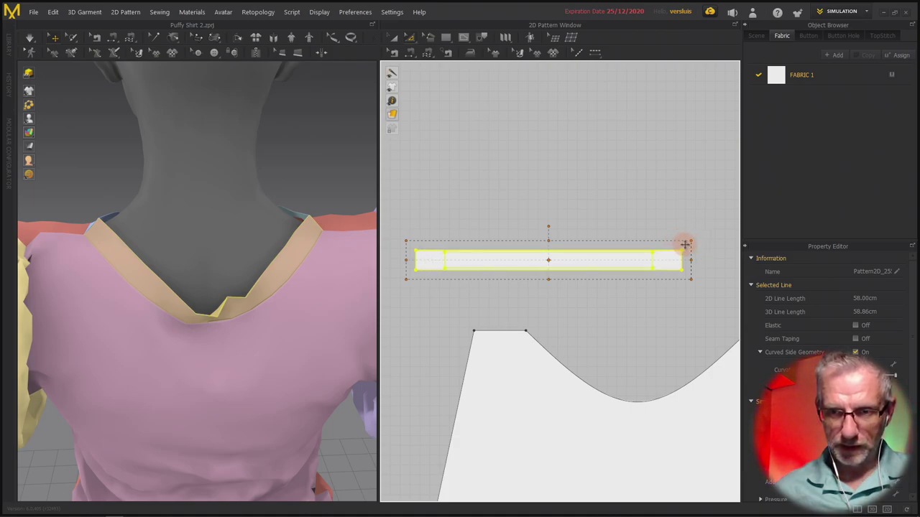
{"action": "left_click_drag", "start_coordinate": [685, 245], "coordinate": [685, 244]}
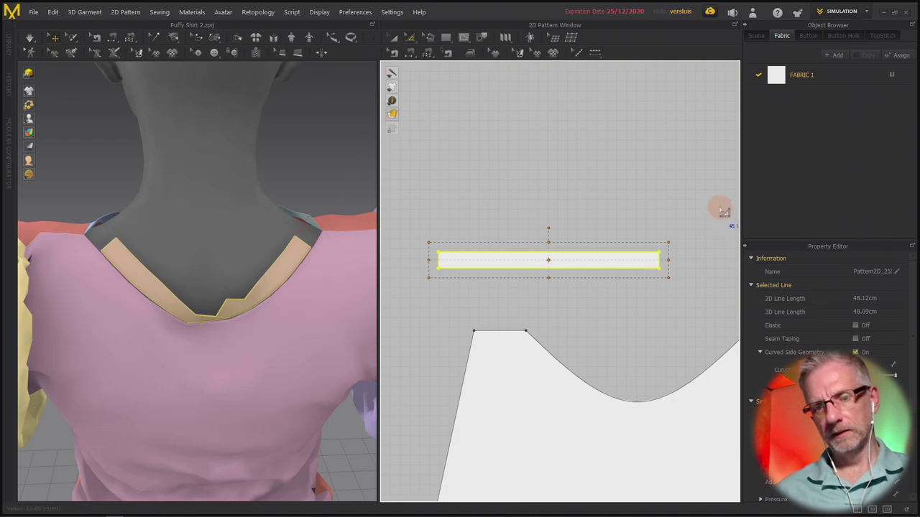
{"action": "key", "text": "ctrl+z"}
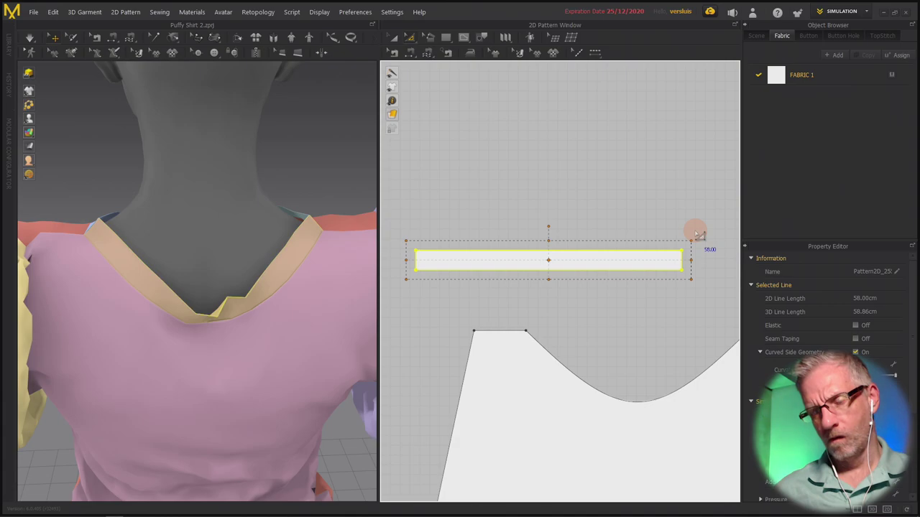
Scale only the back neckband's upper long edge symmetrically to 85% width (22.95 cm), giving the strip slanted ends.
{"action": "left_click", "coordinate": [697, 234]}
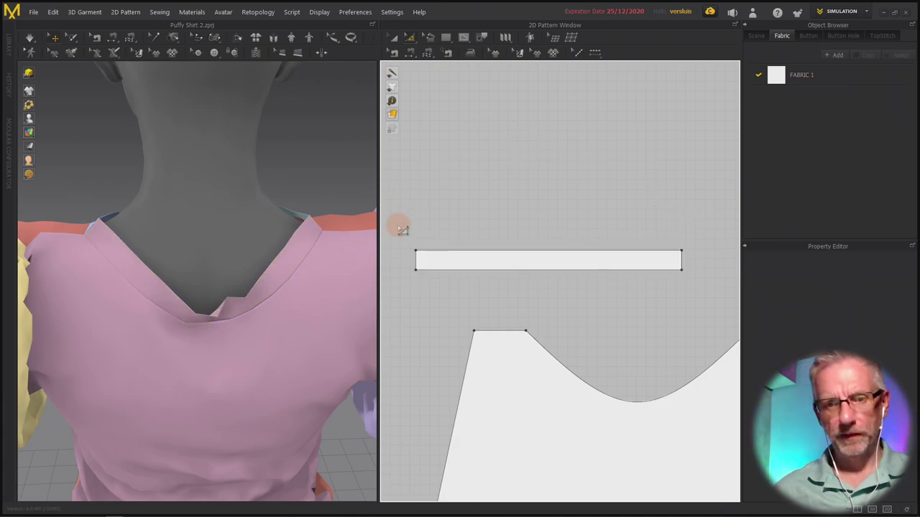
{"action": "left_click_drag", "start_coordinate": [400, 224], "coordinate": [698, 256]}
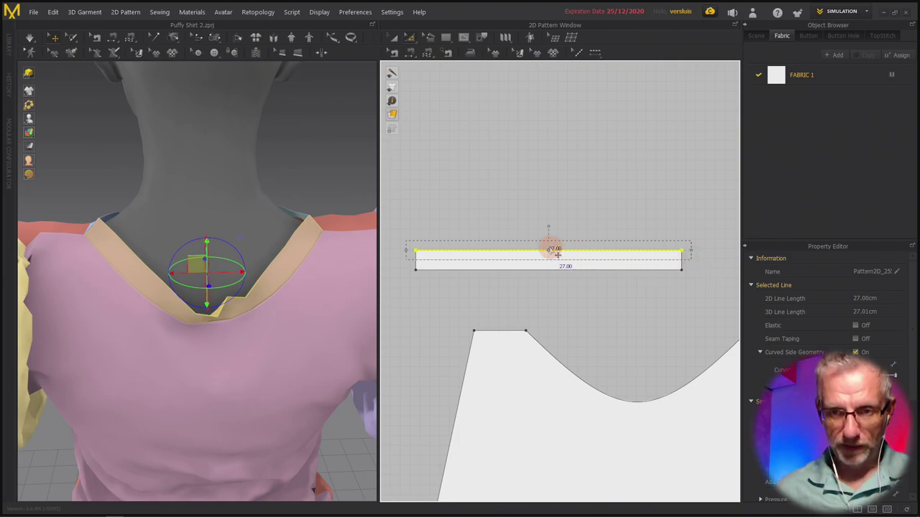
{"action": "scroll", "coordinate": [553, 253], "scroll_direction": "up", "scroll_amount": 3}
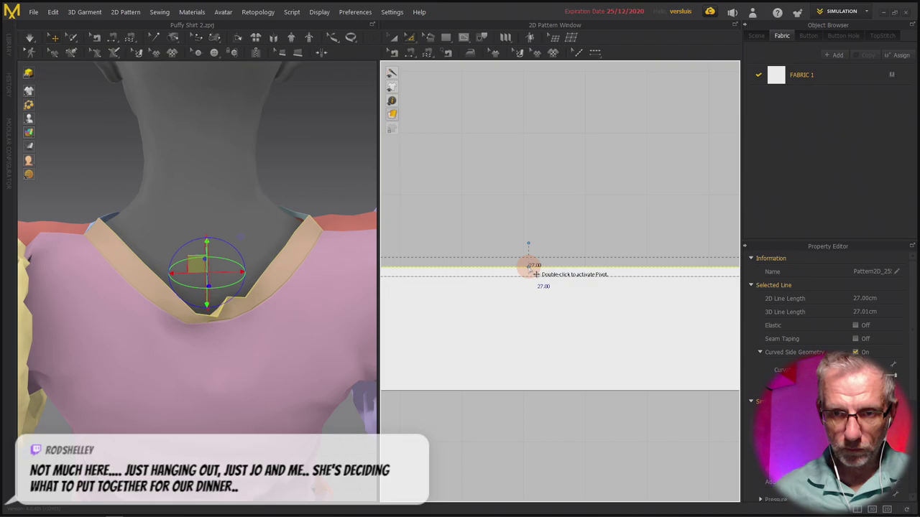
{"action": "scroll", "coordinate": [530, 266], "scroll_direction": "down", "scroll_amount": 4}
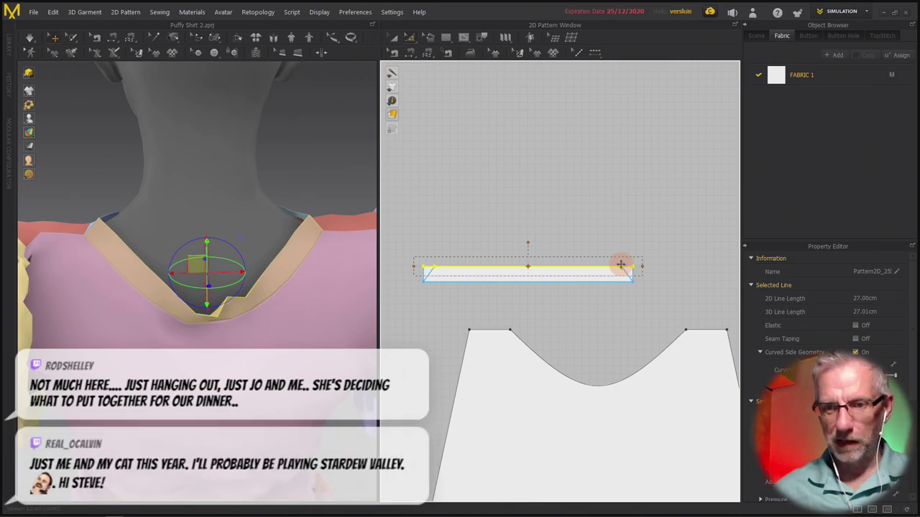
{"action": "right_click", "coordinate": [620, 265]}
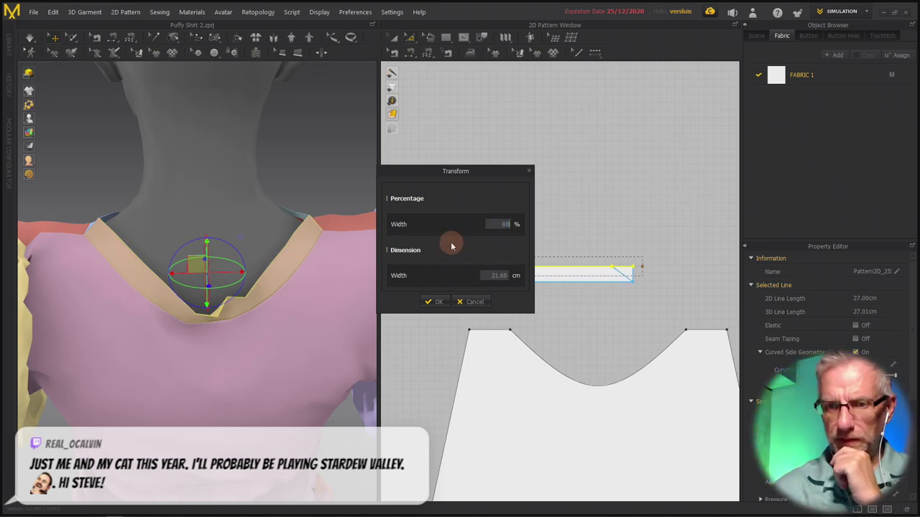
{"action": "type", "text": "80"}
{"action": "key", "text": "BackSpace"}
{"action": "key", "text": "BackSpace"}
{"action": "type", "text": "90"}
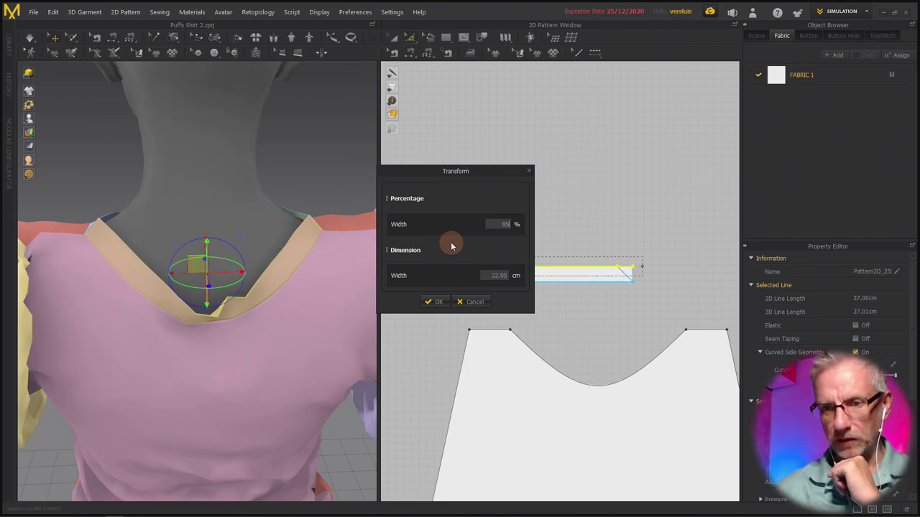
{"action": "key", "text": "Return"}
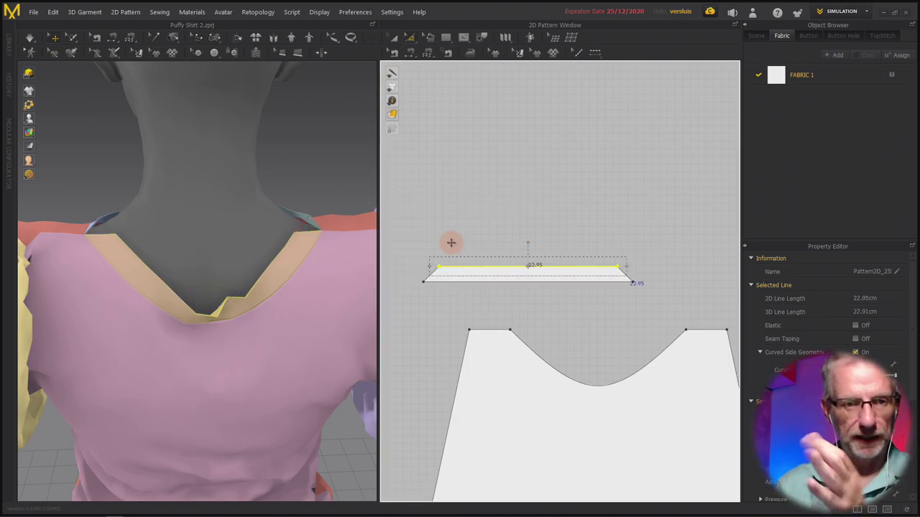
Select the yellow-sleeve front neckband strip and examine how its shoulder and centre-front ends correspond to its 2D pattern.
{"action": "right_click_drag", "start_coordinate": [277, 294], "coordinate": [283, 254]}
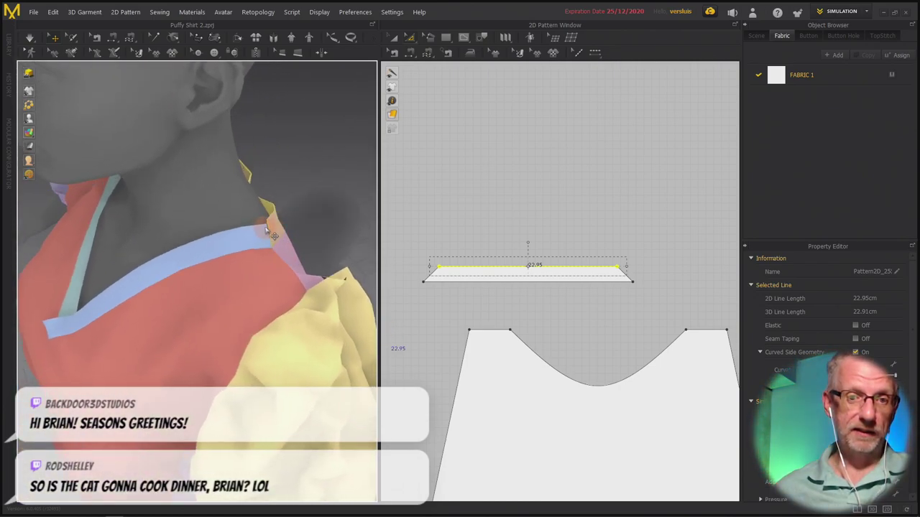
{"action": "left_click", "coordinate": [266, 233]}
{"action": "scroll", "coordinate": [498, 274], "scroll_direction": "up", "scroll_amount": 2}
{"action": "scroll", "coordinate": [498, 274], "scroll_direction": "down", "scroll_amount": 6}
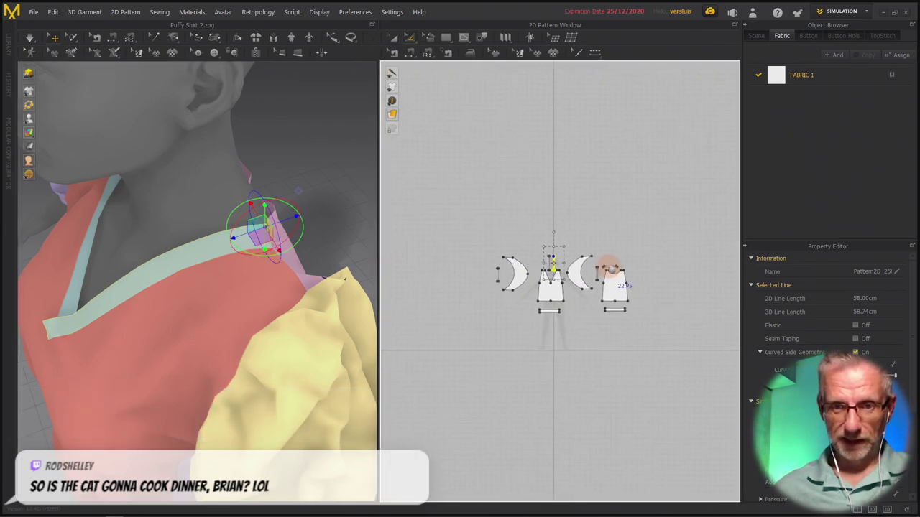
{"action": "scroll", "coordinate": [608, 268], "scroll_direction": "up", "scroll_amount": 5}
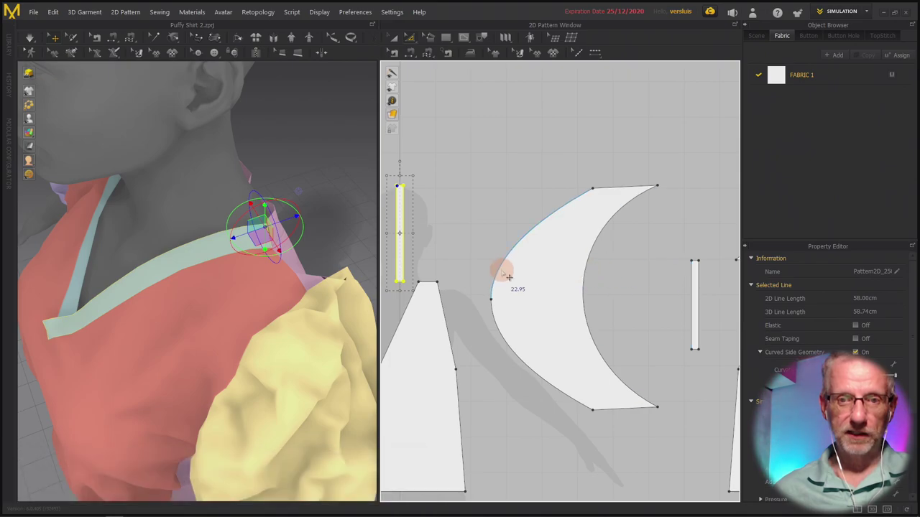
{"action": "right_click_drag", "start_coordinate": [501, 269], "coordinate": [620, 259]}
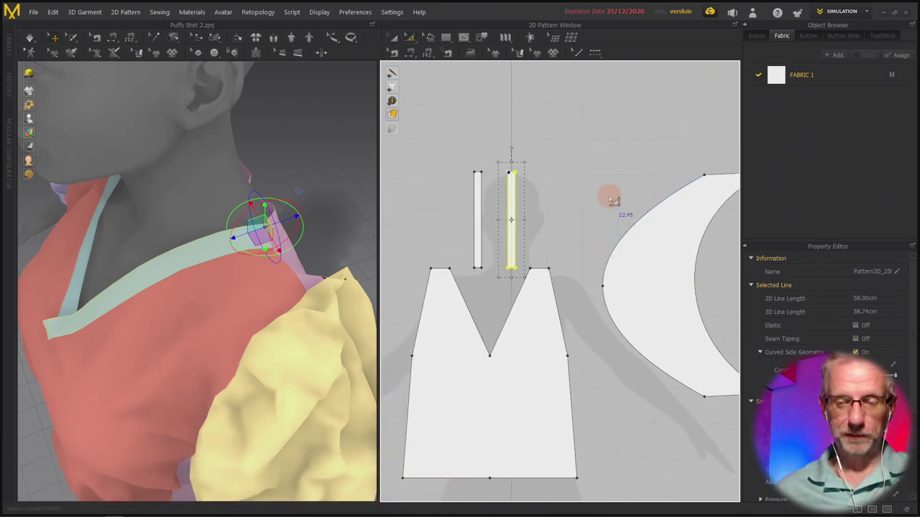
{"action": "scroll", "coordinate": [612, 201], "scroll_direction": "up", "scroll_amount": 3}
{"action": "right_click_drag", "start_coordinate": [616, 199], "coordinate": [677, 185]}
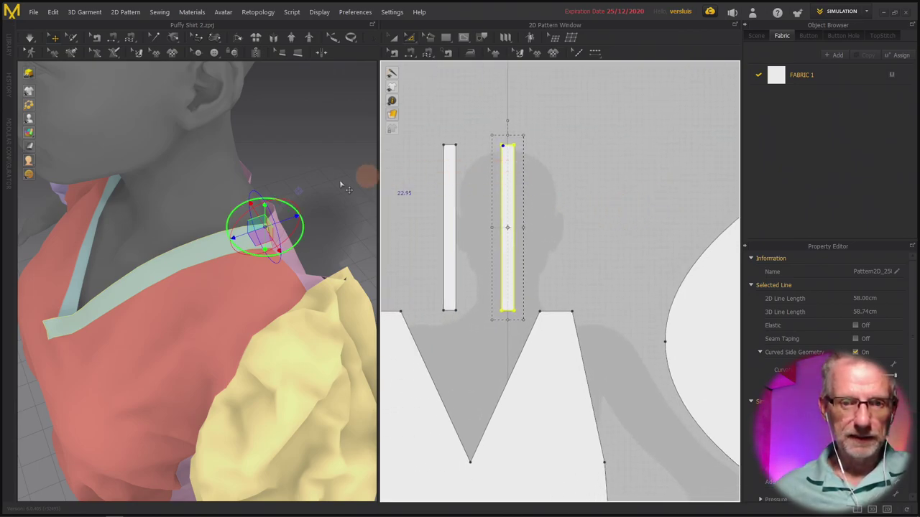
{"action": "right_click_drag", "start_coordinate": [308, 191], "coordinate": [45, 389]}
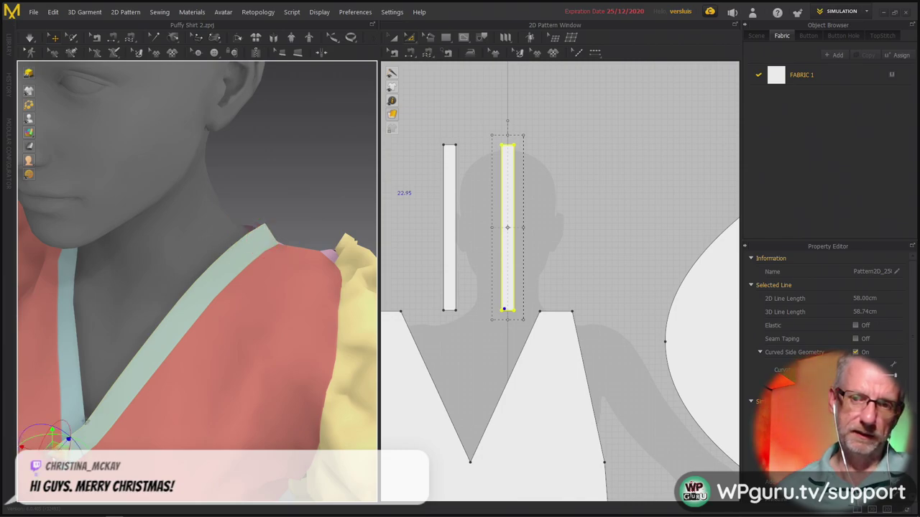
Scale the yellow-sleeve front strip's neck-side long edge symmetrically to 85% height (22.95 cm), slanting both ends.
{"action": "left_click_drag", "start_coordinate": [484, 119], "coordinate": [507, 329]}
{"action": "scroll", "coordinate": [513, 266], "scroll_direction": "up", "scroll_amount": 5}
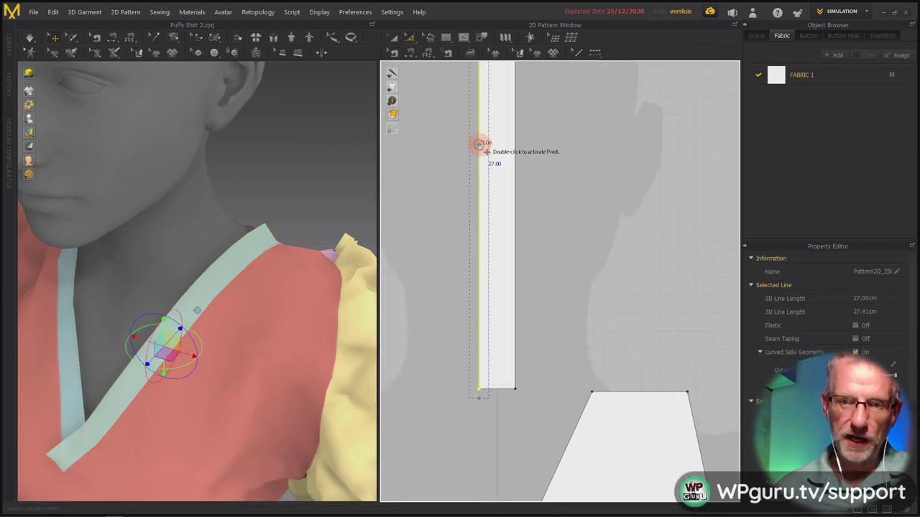
{"action": "left_click_drag", "start_coordinate": [480, 399], "coordinate": [485, 375]}
{"action": "right_click", "coordinate": [485, 373]}
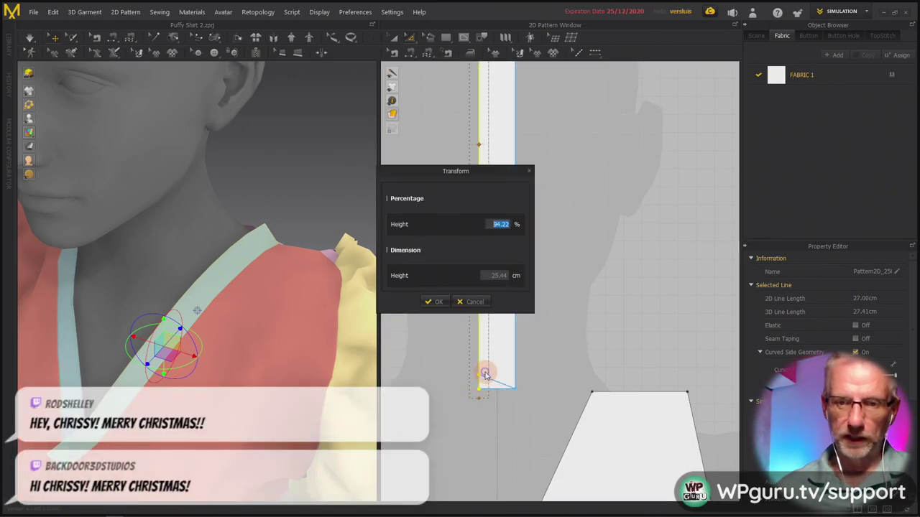
{"action": "type", "text": "8"}
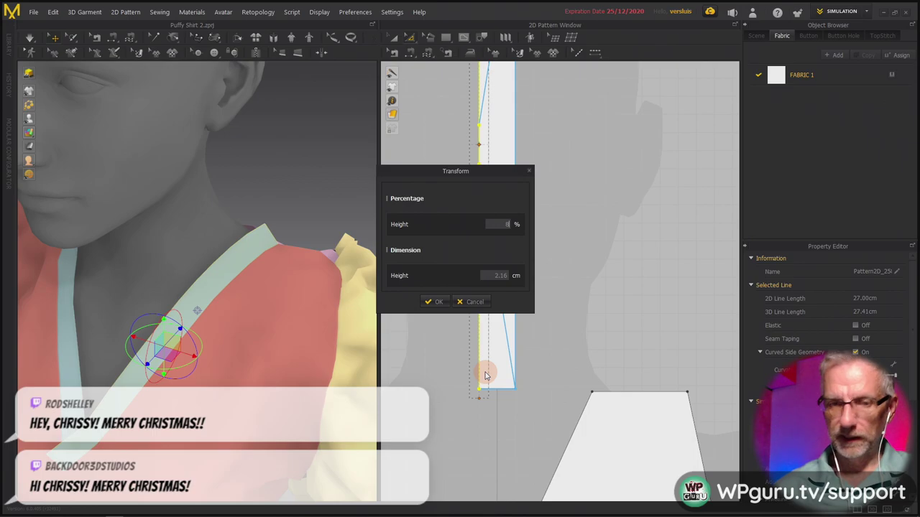
{"action": "type", "text": "5"}
{"action": "key", "text": "Return"}
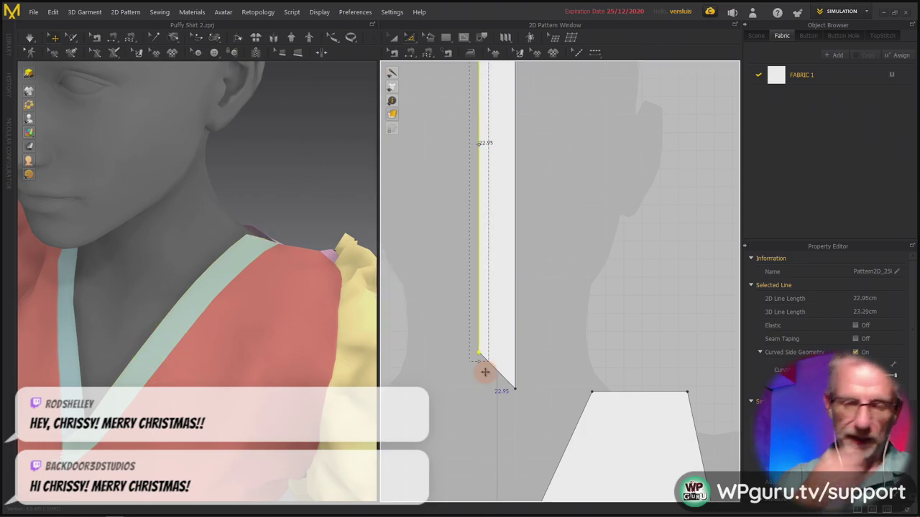
Simulate the garment and check the reshaped front neckband strip from the front and from above.
{"action": "key", "text": "6"}
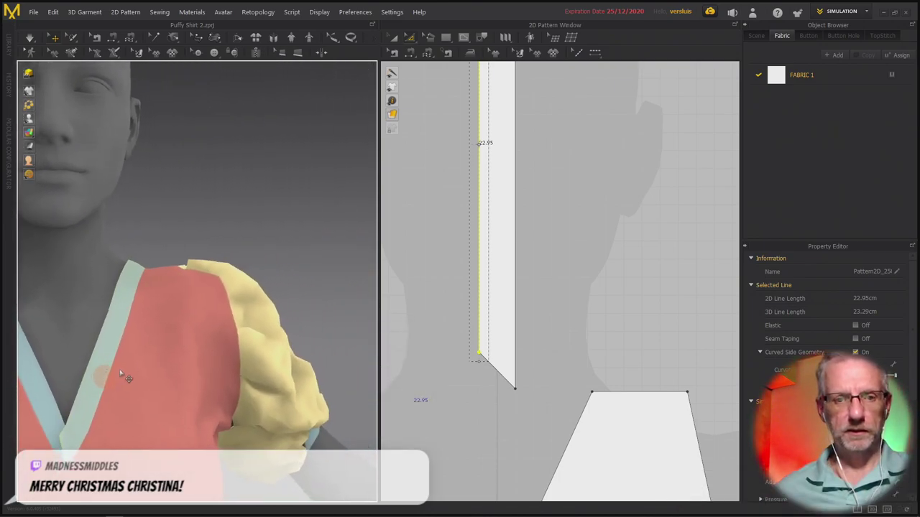
{"action": "right_click_drag", "start_coordinate": [113, 379], "coordinate": [233, 349]}
{"action": "scroll", "coordinate": [232, 349], "scroll_direction": "down", "scroll_amount": 3}
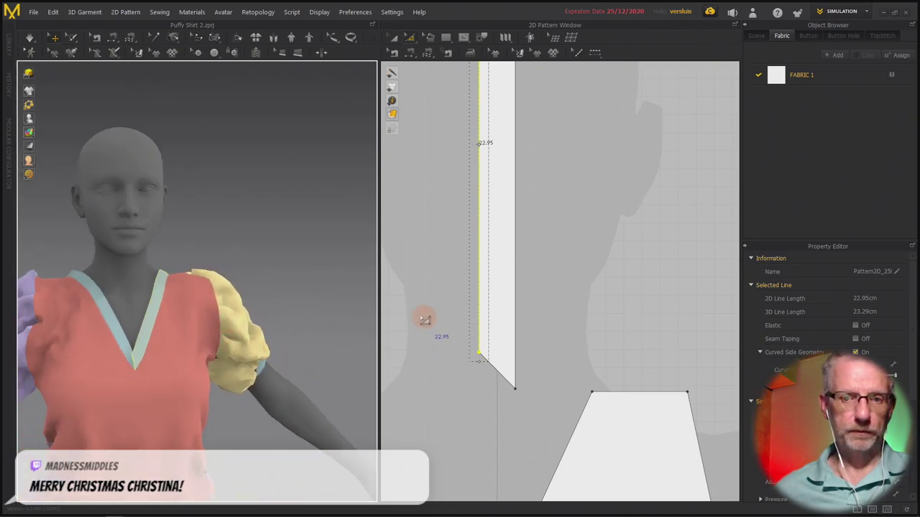
{"action": "scroll", "coordinate": [444, 335], "scroll_direction": "up", "scroll_amount": 5}
{"action": "scroll", "coordinate": [595, 436], "scroll_direction": "down", "scroll_amount": 4}
{"action": "right_click_drag", "start_coordinate": [290, 300], "coordinate": [352, 304]}
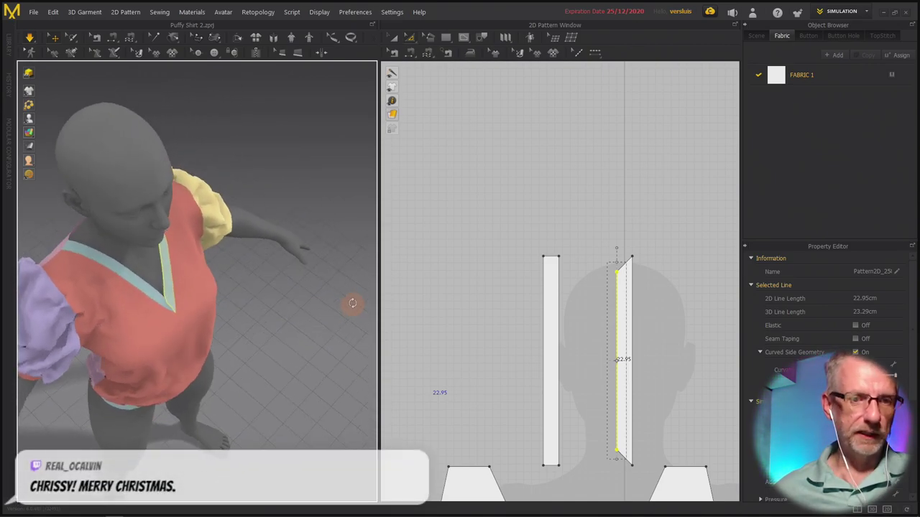
Scale the purple-sleeve front neckband strip's neck-side long edge symmetrically to 85% height (22.95 cm), slanting both ends.
{"action": "left_click", "coordinate": [71, 248]}
{"action": "scroll", "coordinate": [79, 253], "scroll_direction": "up", "scroll_amount": 3}
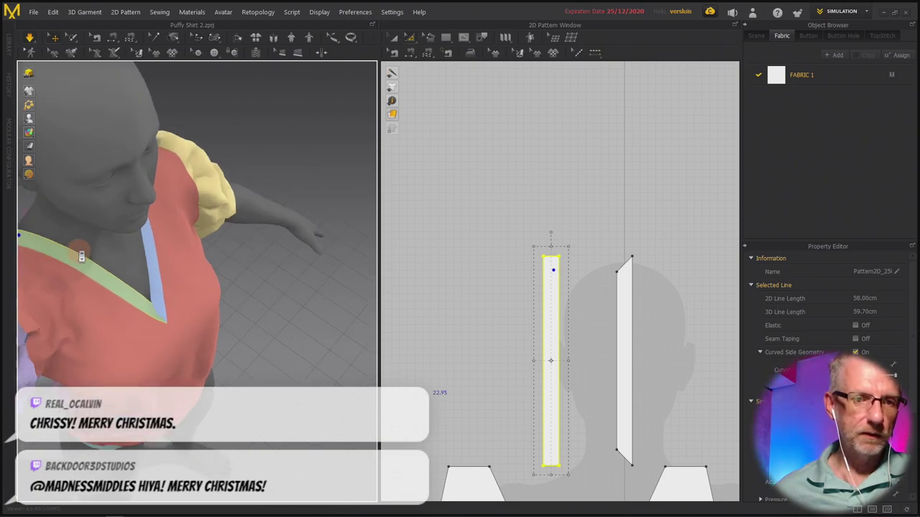
{"action": "right_click_drag", "start_coordinate": [81, 256], "coordinate": [182, 249]}
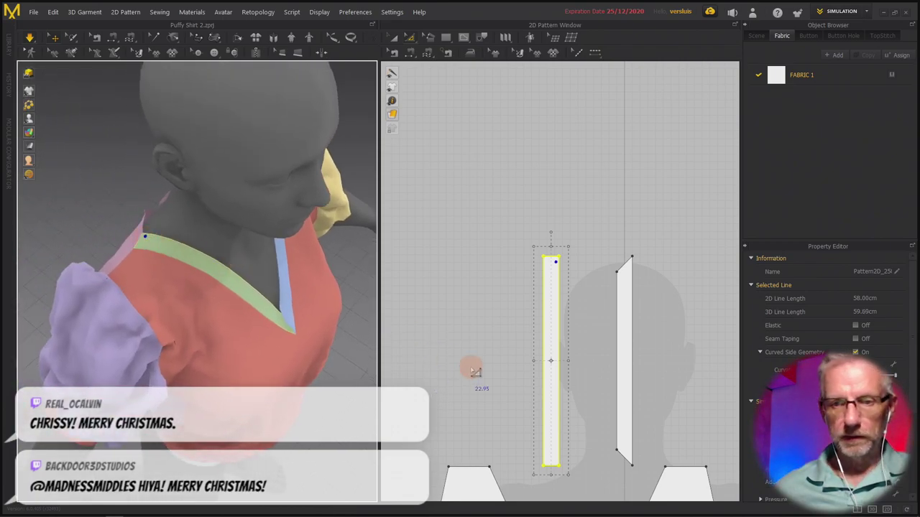
{"action": "scroll", "coordinate": [468, 320], "scroll_direction": "up", "scroll_amount": 5}
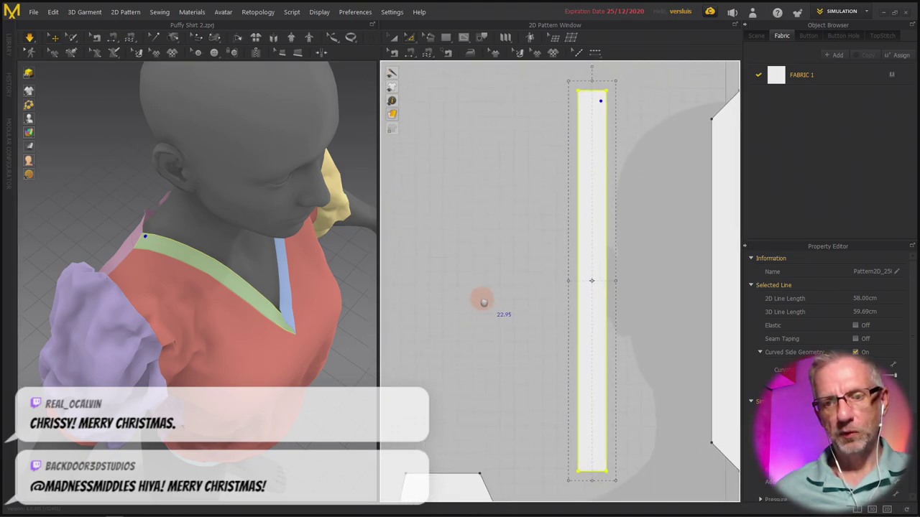
{"action": "left_click", "coordinate": [640, 147]}
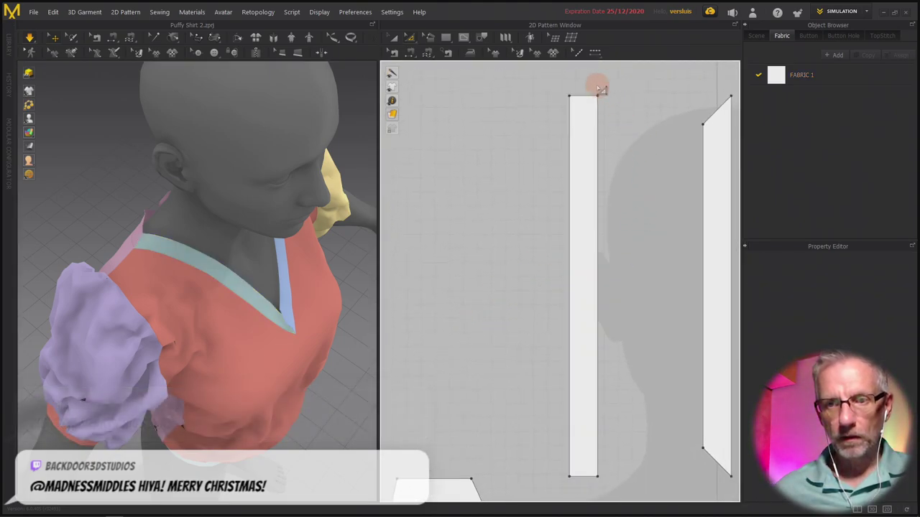
{"action": "left_click_drag", "start_coordinate": [595, 89], "coordinate": [627, 496]}
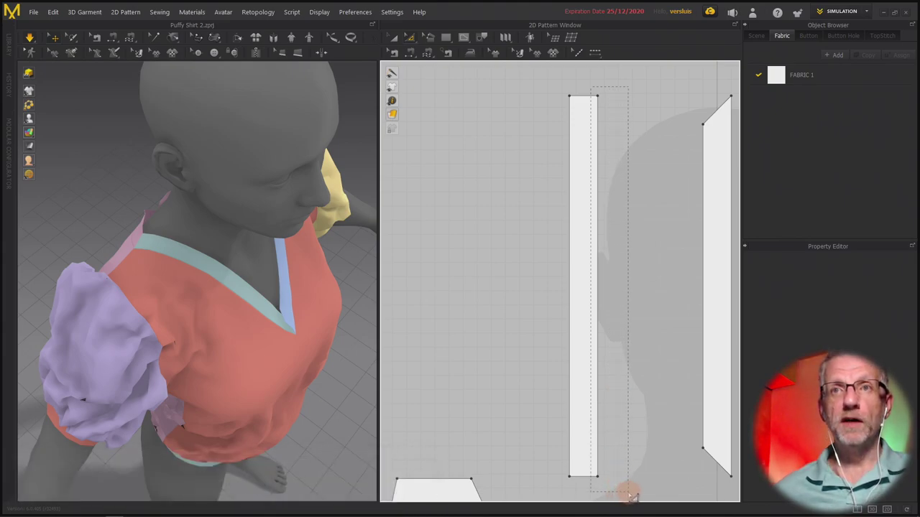
{"action": "left_click_drag", "start_coordinate": [629, 496], "coordinate": [630, 494]}
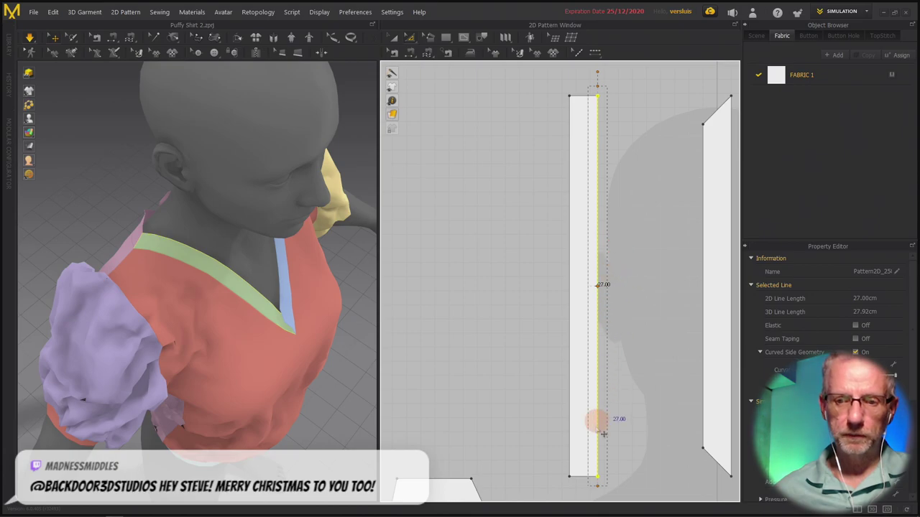
{"action": "left_click_drag", "start_coordinate": [597, 485], "coordinate": [601, 472]}
{"action": "right_click", "coordinate": [608, 461]}
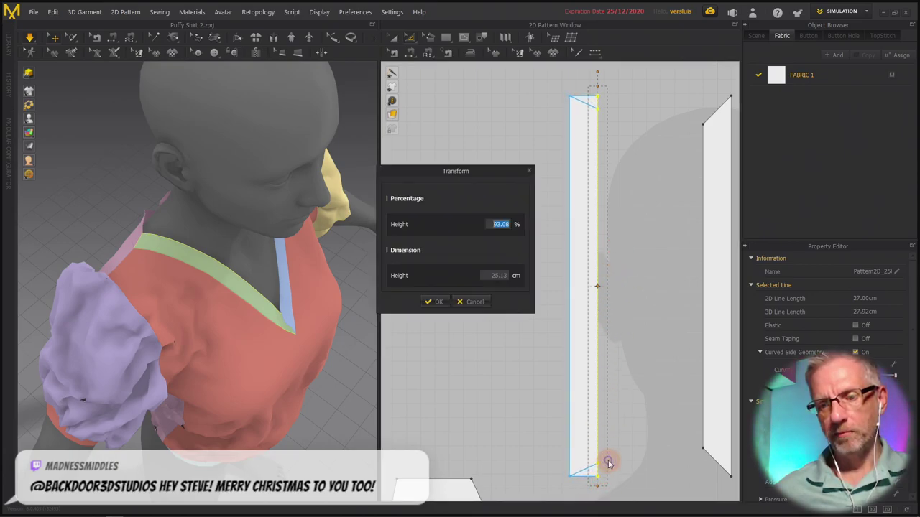
{"action": "key", "text": "Return"}
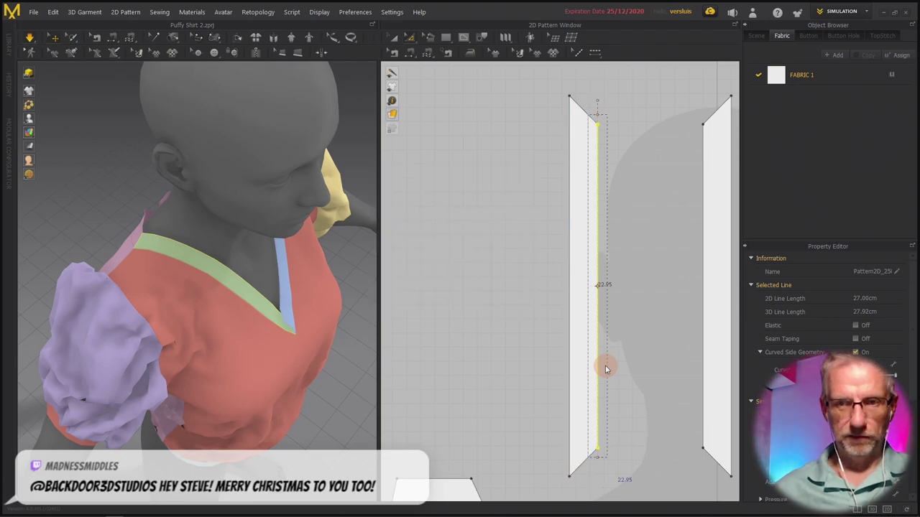
Check how all three reshaped neckband strips sit, from the back neckline round to the centre-front V.
{"action": "right_click_drag", "start_coordinate": [322, 280], "coordinate": [167, 267]}
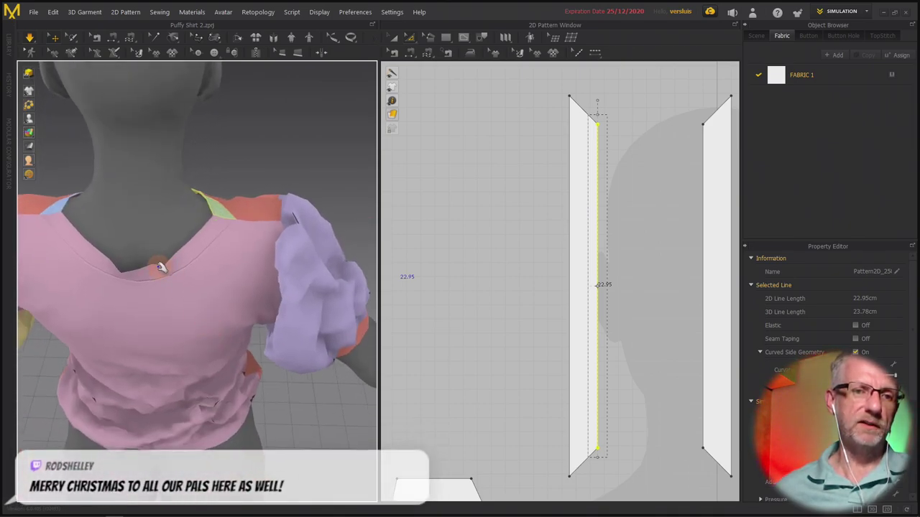
{"action": "left_click", "coordinate": [159, 267]}
{"action": "right_click_drag", "start_coordinate": [272, 273], "coordinate": [263, 256]}
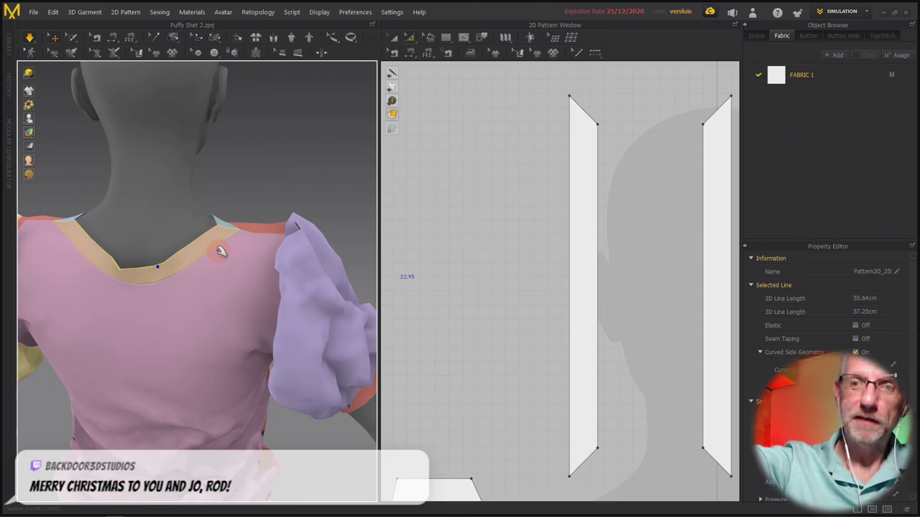
{"action": "scroll", "coordinate": [211, 273], "scroll_direction": "down", "scroll_amount": 5}
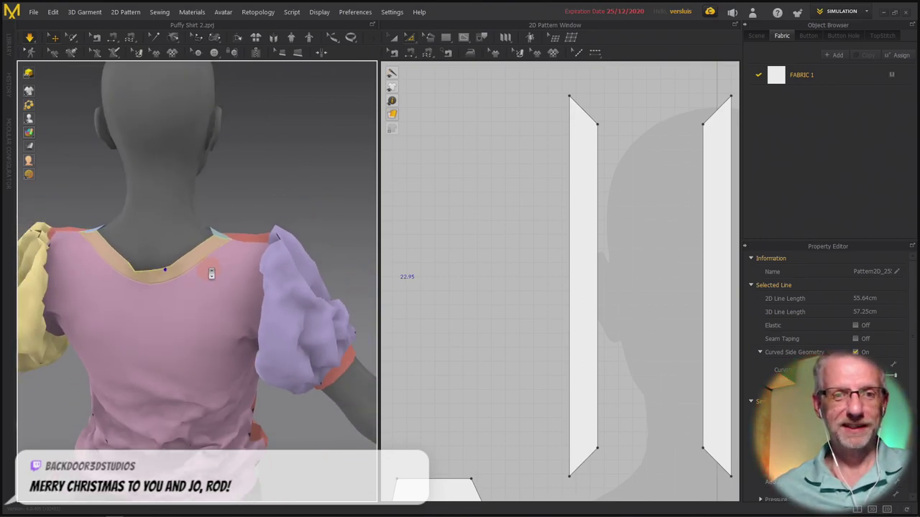
{"action": "right_click_drag", "start_coordinate": [241, 294], "coordinate": [119, 302]}
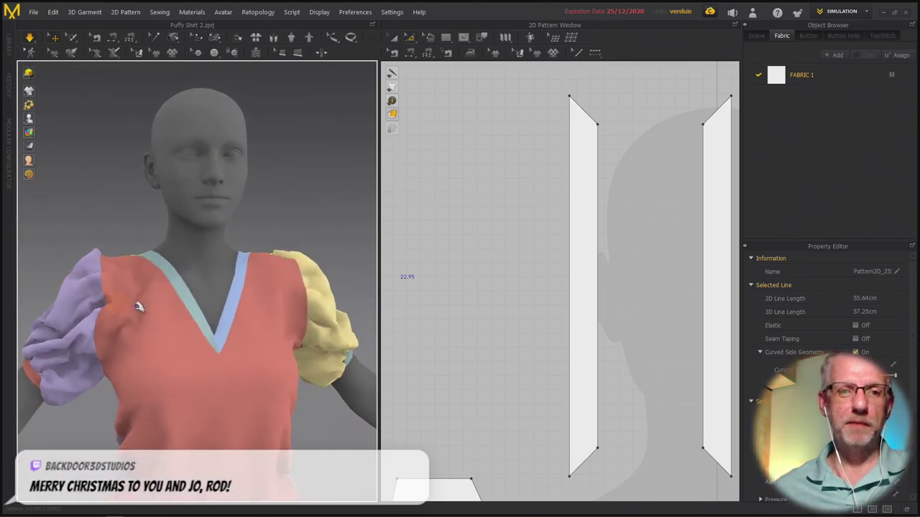
{"action": "scroll", "coordinate": [227, 280], "scroll_direction": "up", "scroll_amount": 3}
{"action": "right_click_drag", "start_coordinate": [227, 280], "coordinate": [170, 291]}
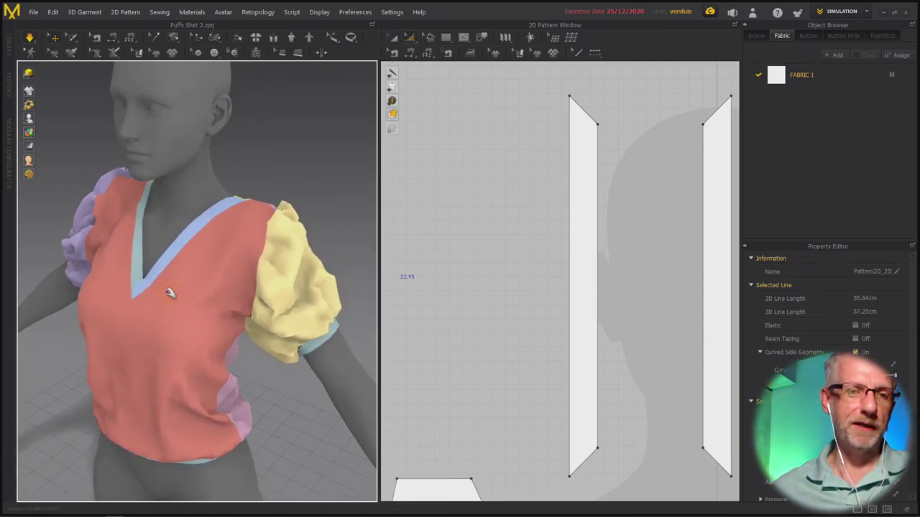
{"action": "scroll", "coordinate": [170, 291], "scroll_direction": "up", "scroll_amount": 4}
{"action": "scroll", "coordinate": [156, 274], "scroll_direction": "down", "scroll_amount": 2}
{"action": "scroll", "coordinate": [160, 242], "scroll_direction": "up", "scroll_amount": 5}
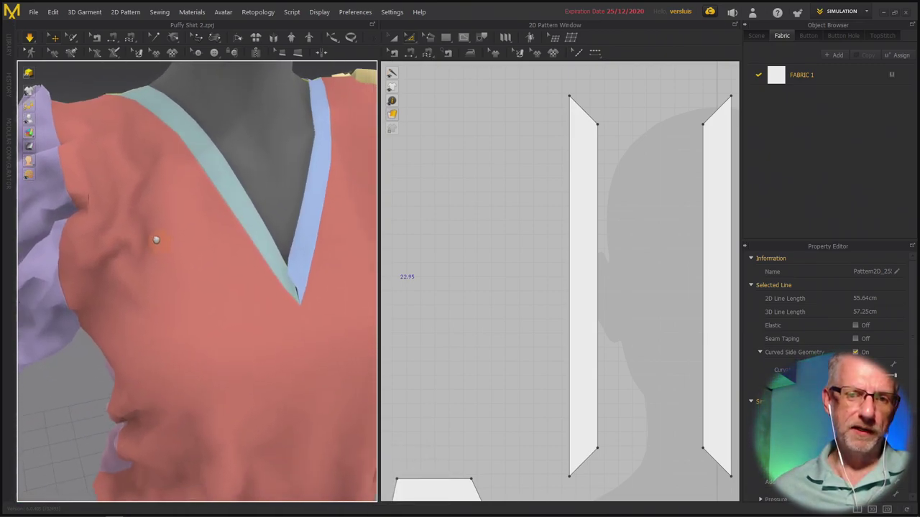
{"action": "right_click_drag", "start_coordinate": [238, 231], "coordinate": [212, 242]}
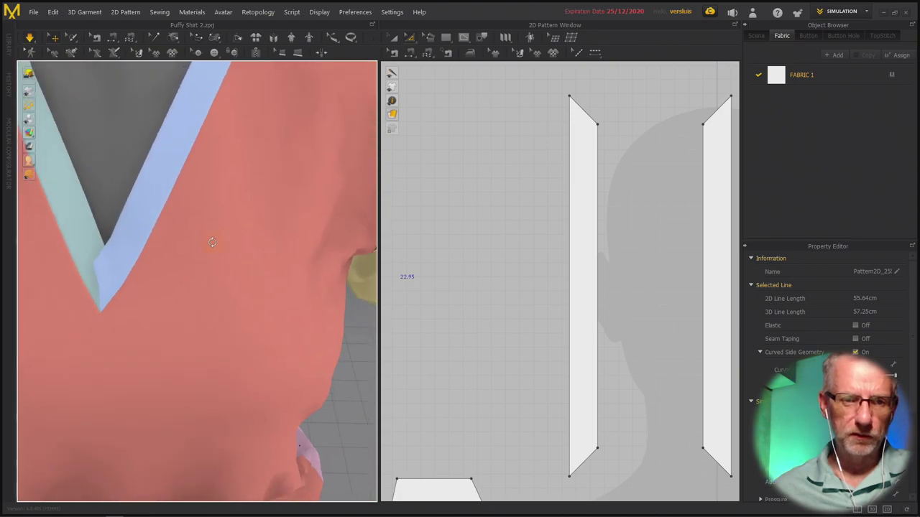
Pull at the yellow-sleeve strip's centre-front end in 3D and examine how it overlaps the other strip at the V.
{"action": "left_click", "coordinate": [112, 260]}
{"action": "right_click_drag", "start_coordinate": [150, 256], "coordinate": [110, 264]}
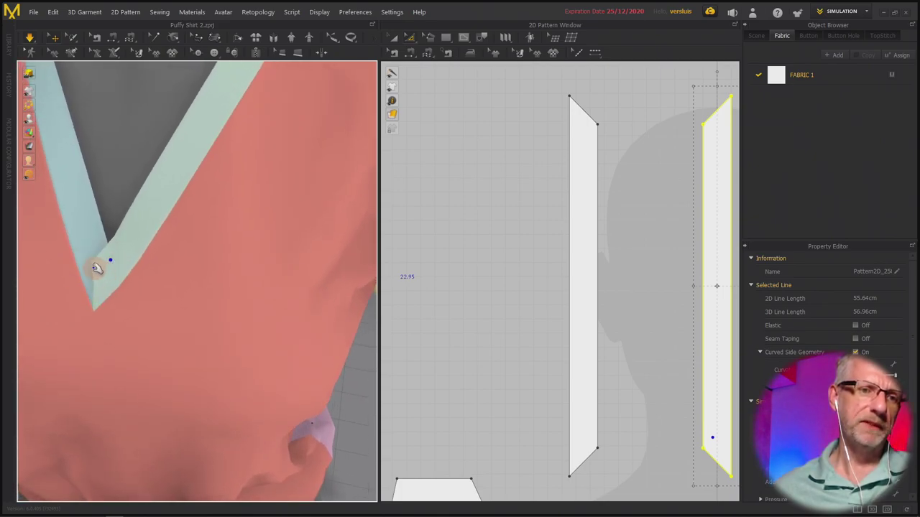
{"action": "right_click_drag", "start_coordinate": [98, 267], "coordinate": [82, 267]}
{"action": "left_click", "coordinate": [81, 269]}
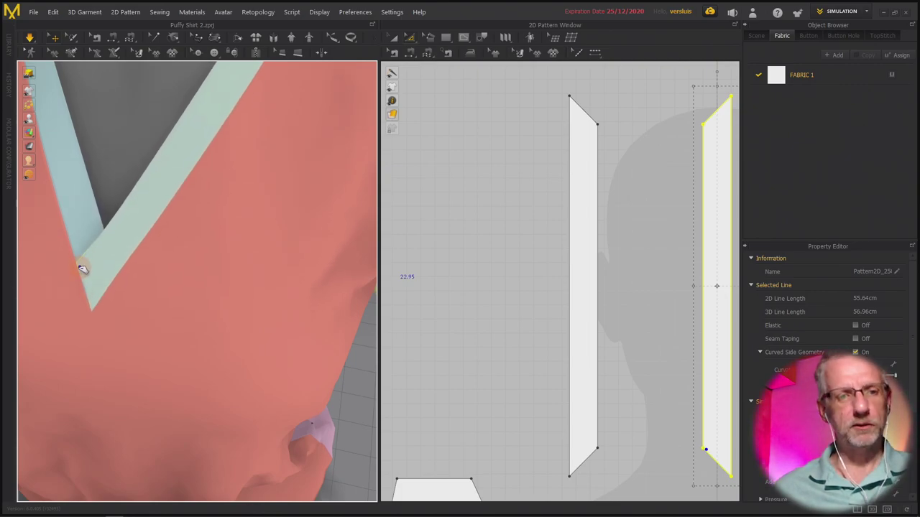
{"action": "left_click_drag", "start_coordinate": [80, 269], "coordinate": [92, 266]}
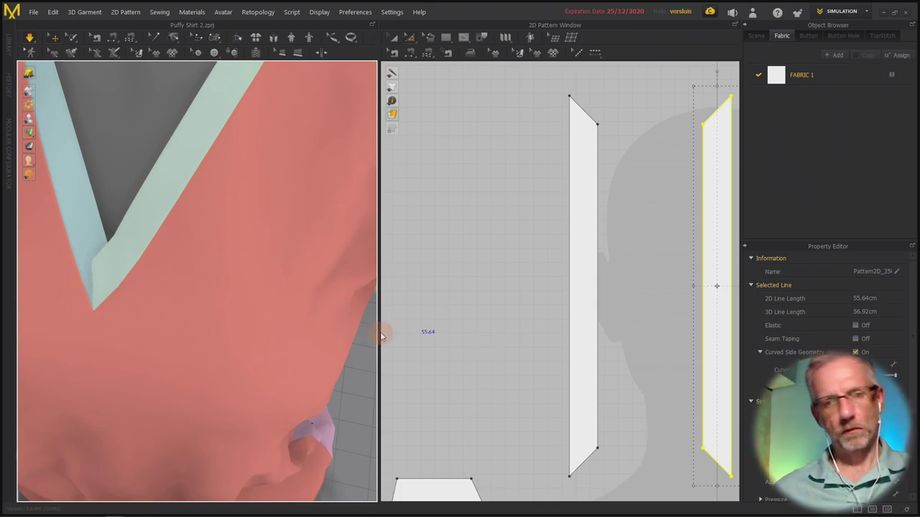
{"action": "left_click", "coordinate": [419, 332]}
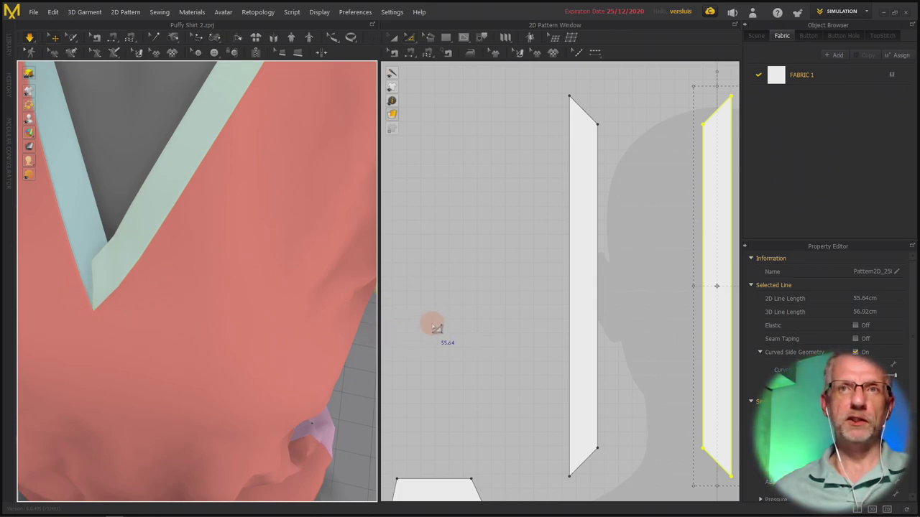
{"action": "scroll", "coordinate": [205, 282], "scroll_direction": "down", "scroll_amount": 3}
{"action": "right_click_drag", "start_coordinate": [219, 278], "coordinate": [285, 269]}
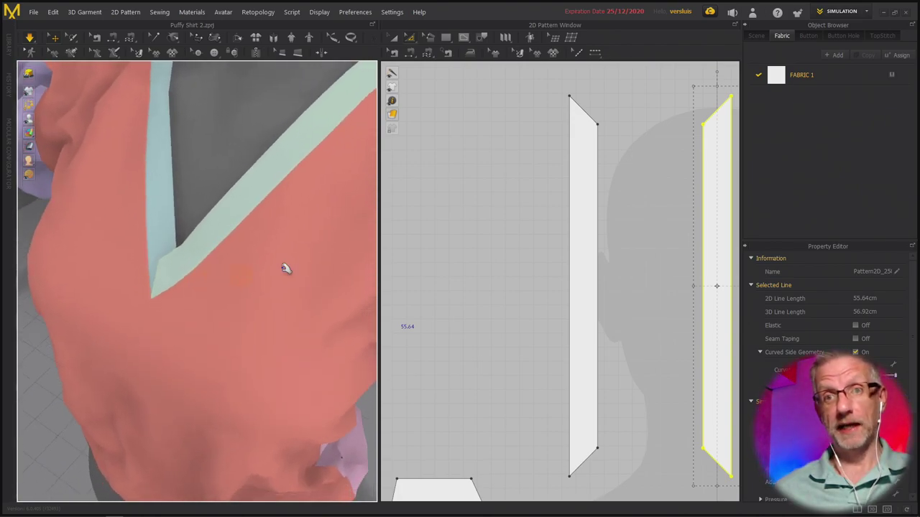
Mark the yellow-sleeve front strip's lower slanted end, from outer to inner corner, as the first side of a free sewing seam.
{"action": "left_click", "coordinate": [410, 53]}
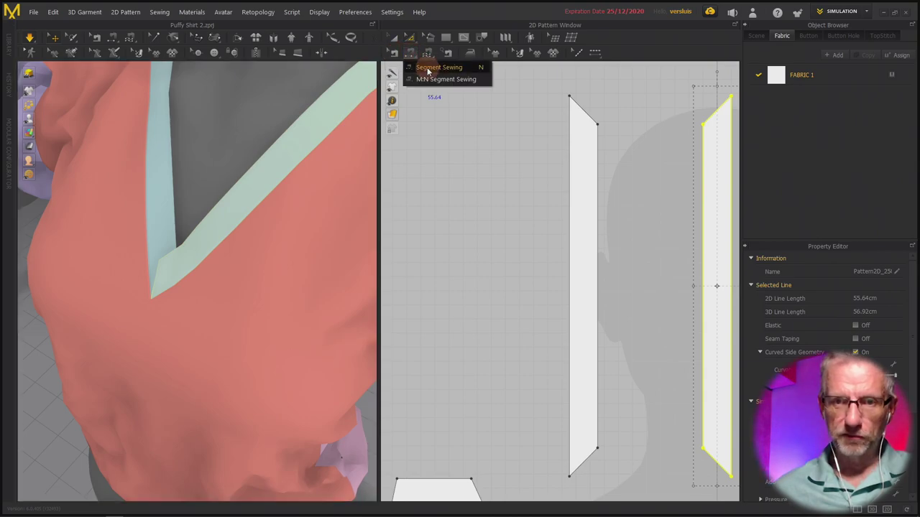
{"action": "left_click", "coordinate": [431, 67]}
{"action": "left_click", "coordinate": [428, 56]}
{"action": "left_click", "coordinate": [436, 66]}
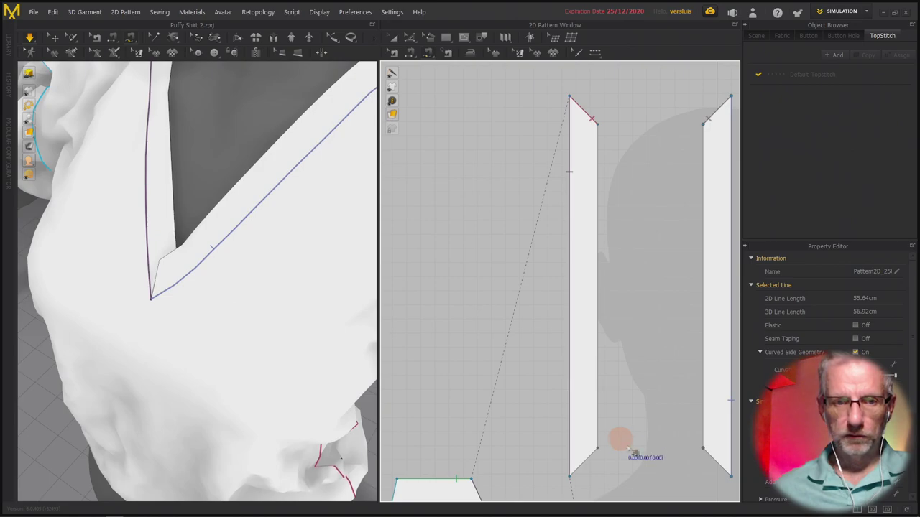
{"action": "left_click", "coordinate": [732, 480]}
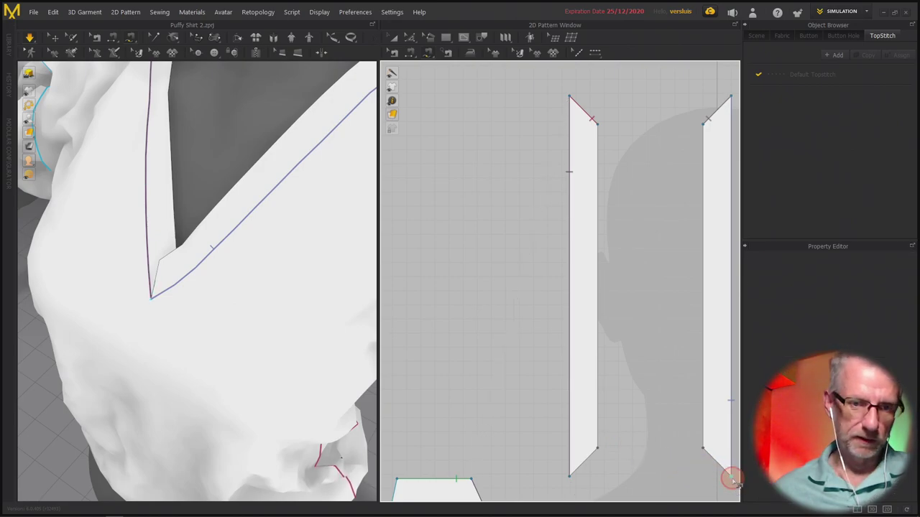
{"action": "left_click", "coordinate": [690, 449]}
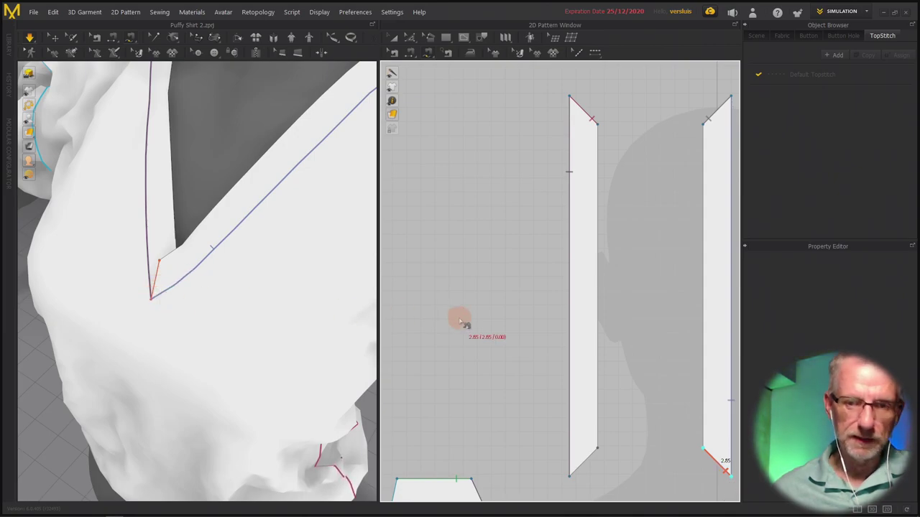
Complete the free sewing seam along the lowest 2.85 cm of the front panel's V neckline, on the purple-sleeve side.
{"action": "scroll", "coordinate": [460, 320], "scroll_direction": "down", "scroll_amount": 5}
{"action": "scroll", "coordinate": [607, 205], "scroll_direction": "down", "scroll_amount": 4}
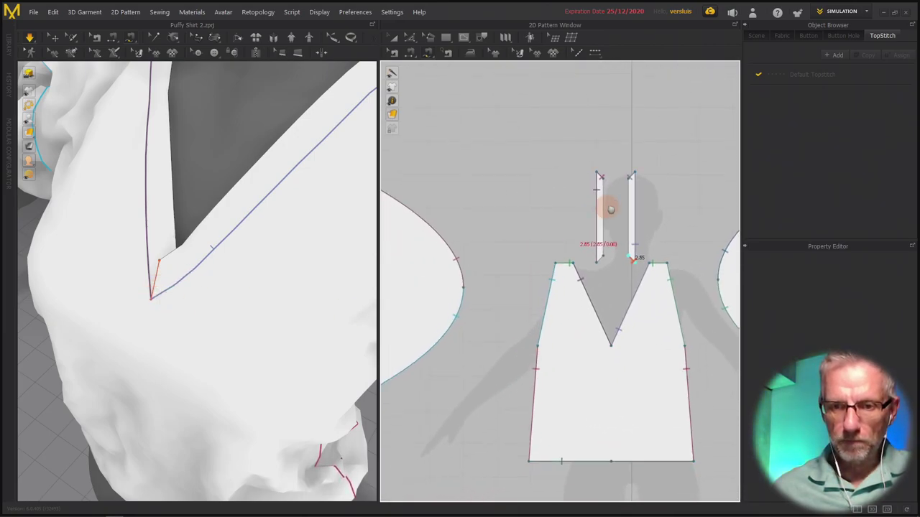
{"action": "scroll", "coordinate": [612, 210], "scroll_direction": "up", "scroll_amount": 3}
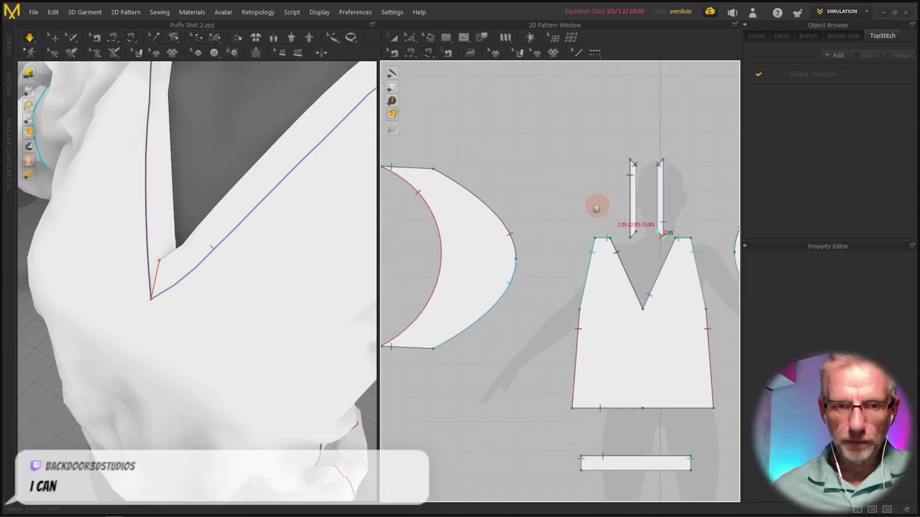
{"action": "middle_click_drag", "start_coordinate": [600, 209], "coordinate": [531, 199]}
{"action": "left_click", "coordinate": [150, 293]}
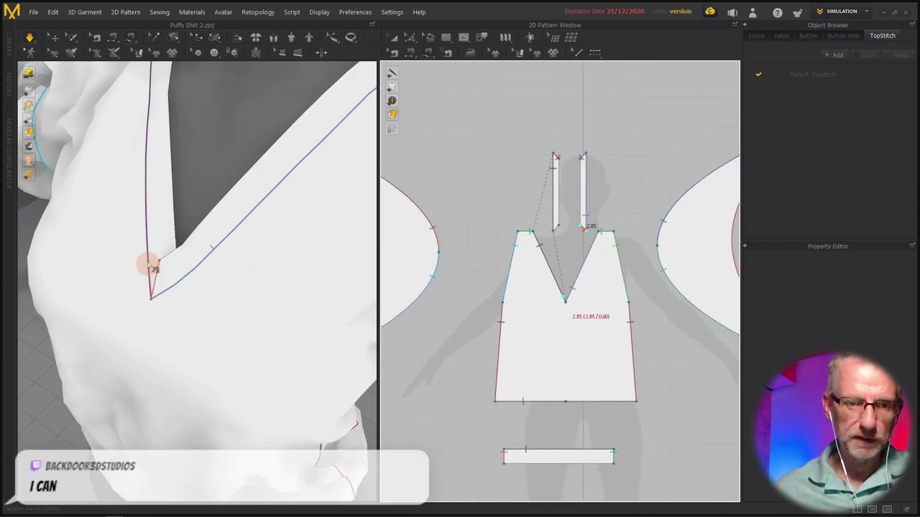
{"action": "scroll", "coordinate": [499, 301], "scroll_direction": "up", "scroll_amount": 5}
{"action": "left_click", "coordinate": [555, 322]}
{"action": "middle_click_drag", "start_coordinate": [561, 328], "coordinate": [612, 359]}
{"action": "left_click", "coordinate": [630, 377]}
{"action": "left_click_drag", "start_coordinate": [631, 381], "coordinate": [622, 350]}
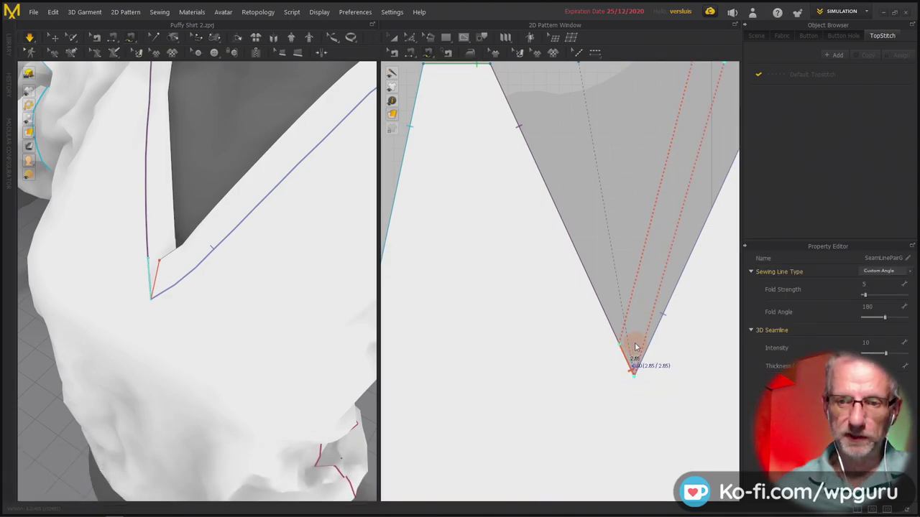
{"action": "left_click", "coordinate": [635, 347]}
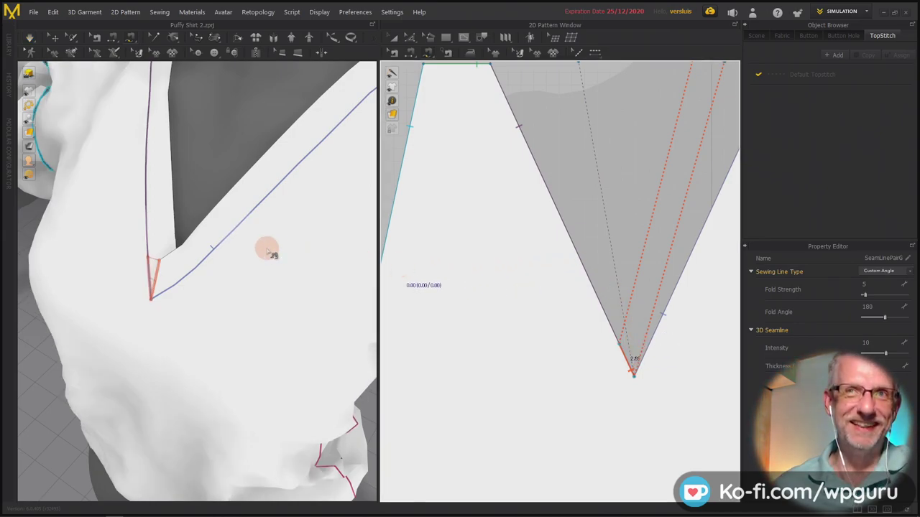
Simulate the garment and check the sewn overlap at the point of the V neckline from several angles.
{"action": "key", "text": "Escape"}
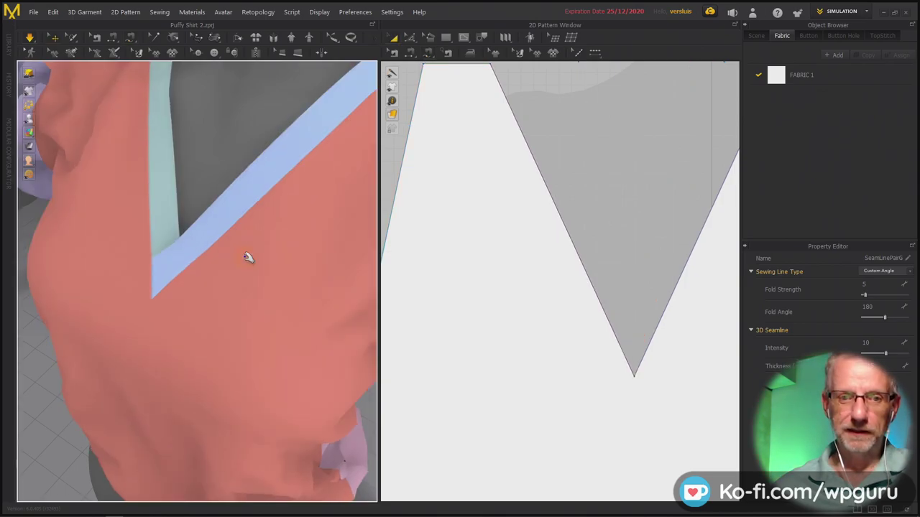
{"action": "right_click_drag", "start_coordinate": [205, 257], "coordinate": [341, 243]}
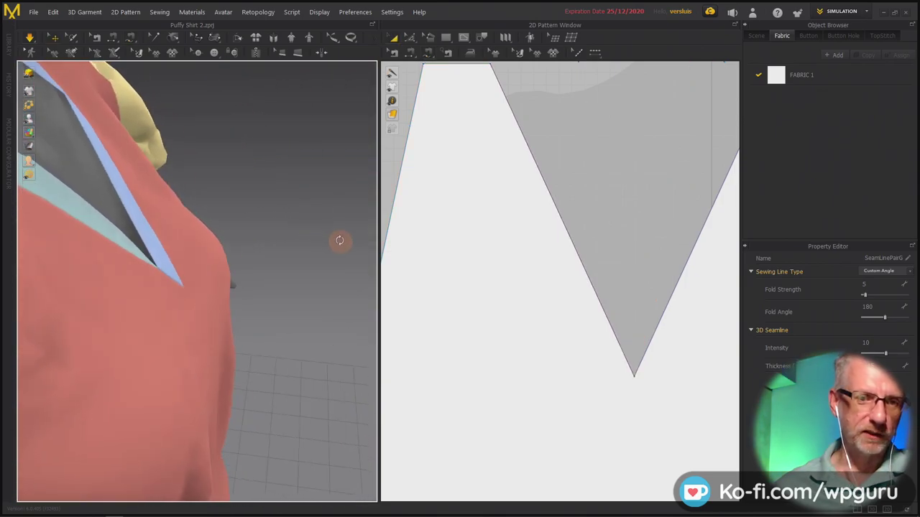
{"action": "right_click_drag", "start_coordinate": [239, 262], "coordinate": [148, 258]}
{"action": "right_click_drag", "start_coordinate": [230, 290], "coordinate": [231, 295]}
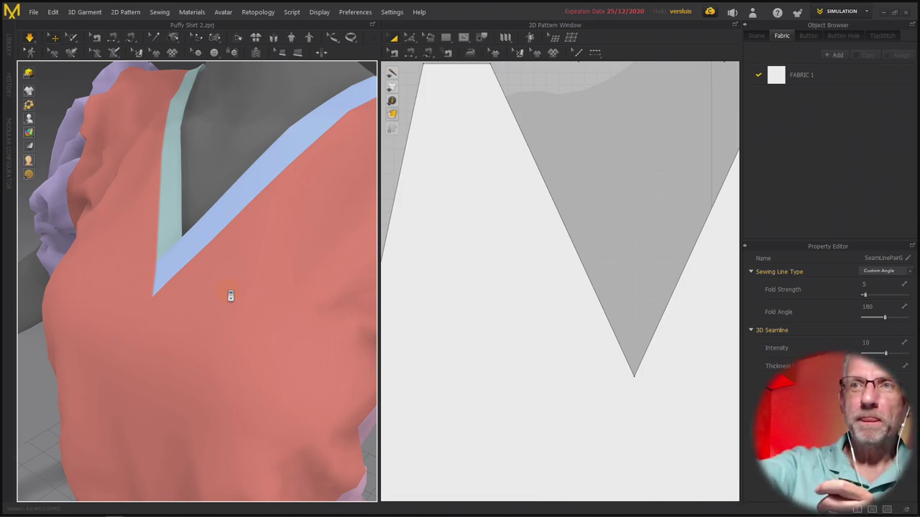
{"action": "scroll", "coordinate": [203, 248], "scroll_direction": "down", "scroll_amount": 8}
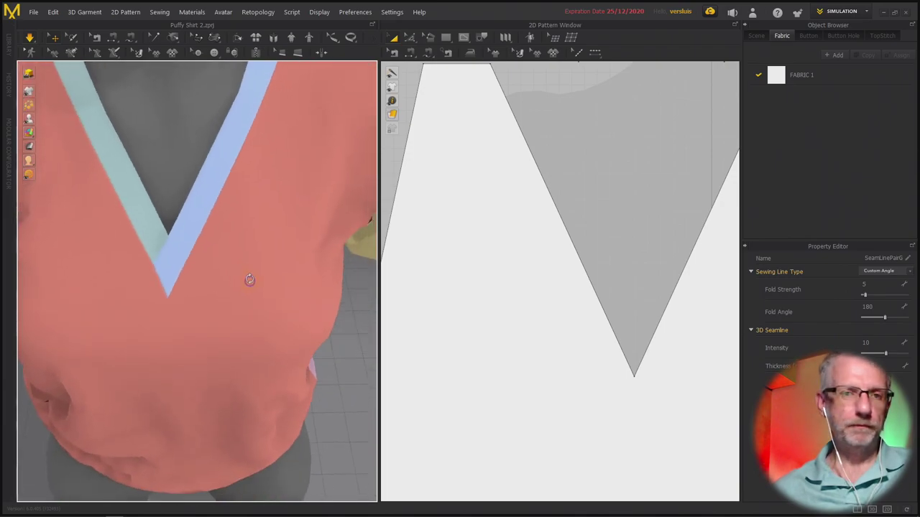
{"action": "scroll", "coordinate": [215, 266], "scroll_direction": "down", "scroll_amount": 3}
Tug both sleeves into place from behind and inspect the back neckband and its shoulder joins up close.
{"action": "right_click_drag", "start_coordinate": [233, 257], "coordinate": [41, 240]}
{"action": "left_click_drag", "start_coordinate": [72, 256], "coordinate": [83, 264]}
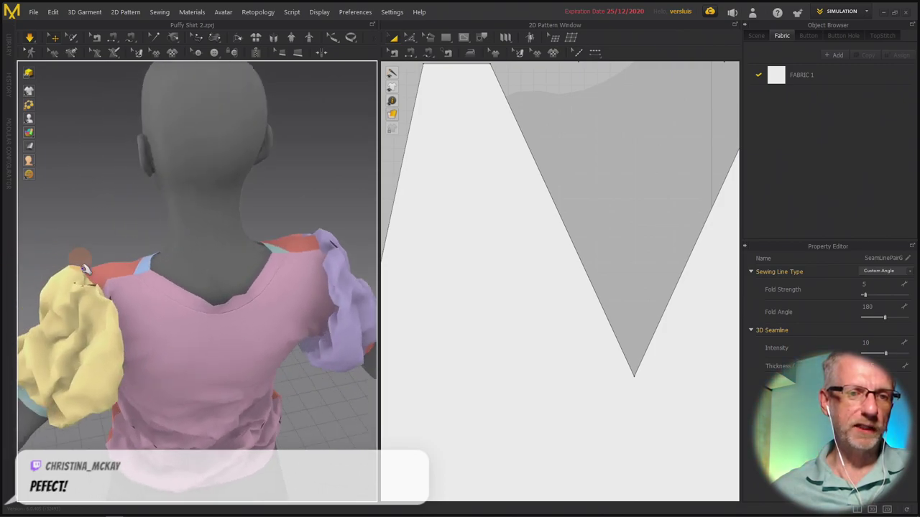
{"action": "left_click_drag", "start_coordinate": [99, 295], "coordinate": [108, 245]}
{"action": "mouse_move", "coordinate": [337, 246]}
{"action": "left_mouse_down"}
{"action": "mouse_move", "coordinate": [332, 207]}
{"action": "mouse_move", "coordinate": [304, 262]}
{"action": "mouse_move", "coordinate": [257, 273]}
{"action": "mouse_move", "coordinate": [293, 300]}
{"action": "left_mouse_up"}
{"action": "scroll", "coordinate": [273, 295], "scroll_direction": "up", "scroll_amount": 5}
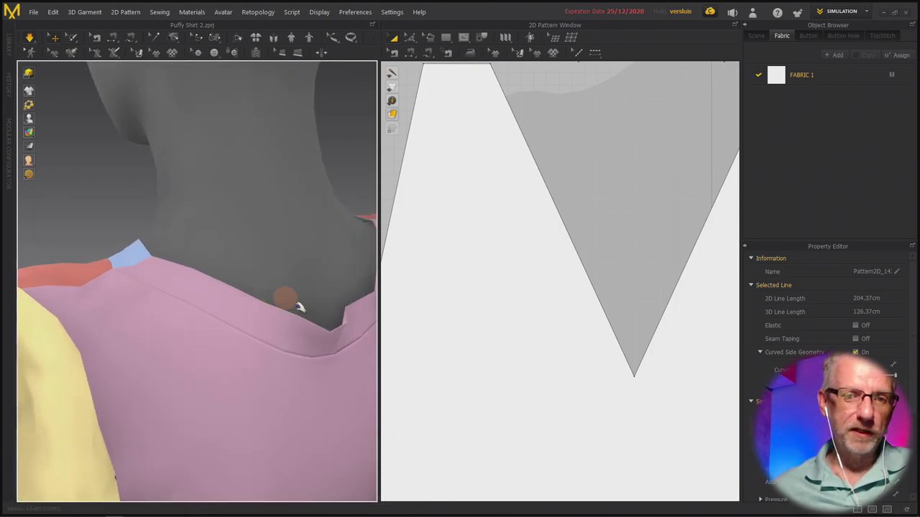
Tug the back neckband and the back panel just below it to resettle the back neckline.
{"action": "left_click", "coordinate": [313, 328]}
{"action": "right_click_drag", "start_coordinate": [331, 302], "coordinate": [291, 297]}
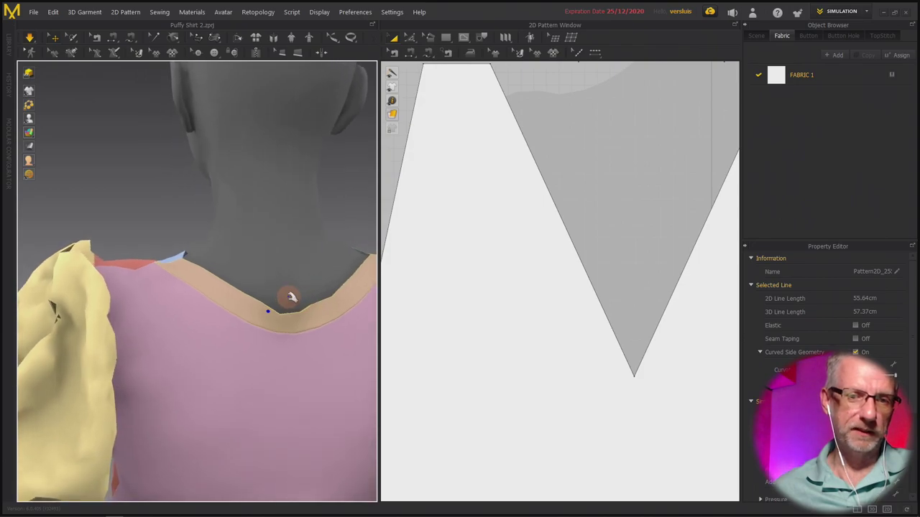
{"action": "left_click", "coordinate": [302, 336]}
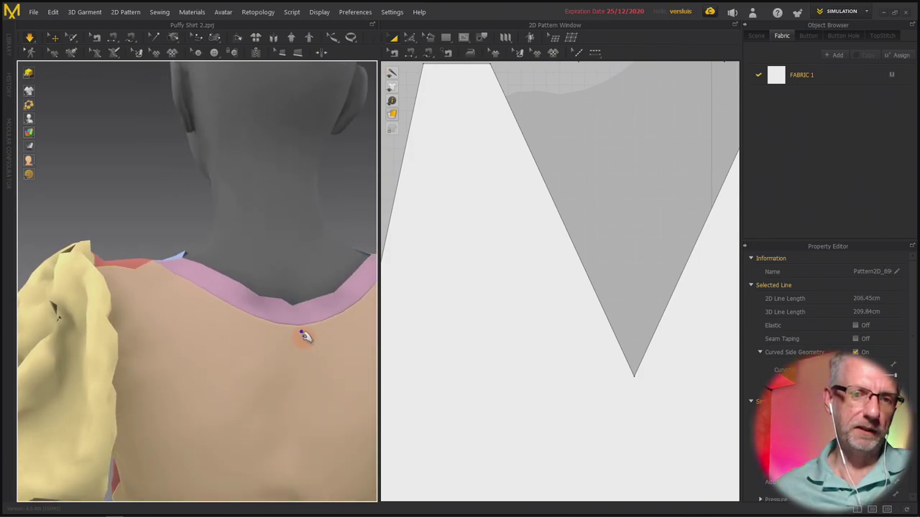
Scale the back neckband strip to 90% width from one slanted end.
{"action": "scroll", "coordinate": [305, 343], "scroll_direction": "down", "scroll_amount": 5}
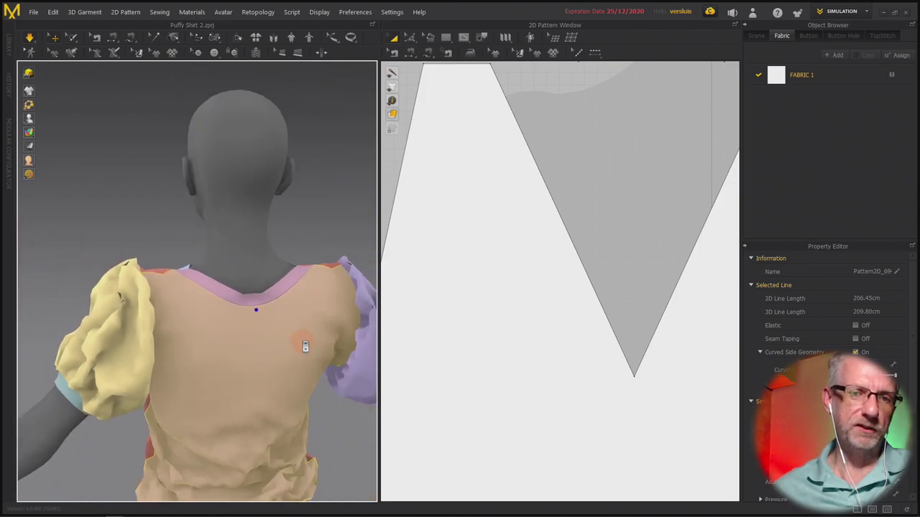
{"action": "scroll", "coordinate": [305, 347], "scroll_direction": "down", "scroll_amount": 5}
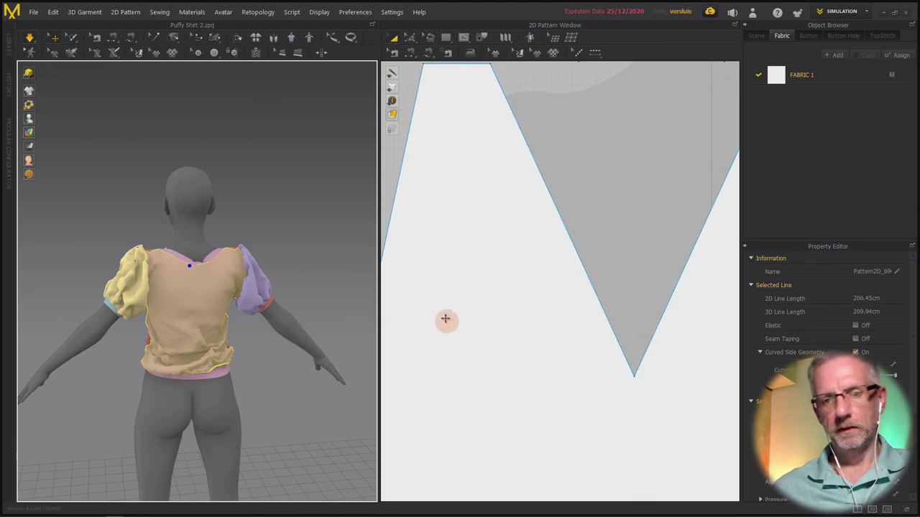
{"action": "scroll", "coordinate": [446, 322], "scroll_direction": "down", "scroll_amount": 8}
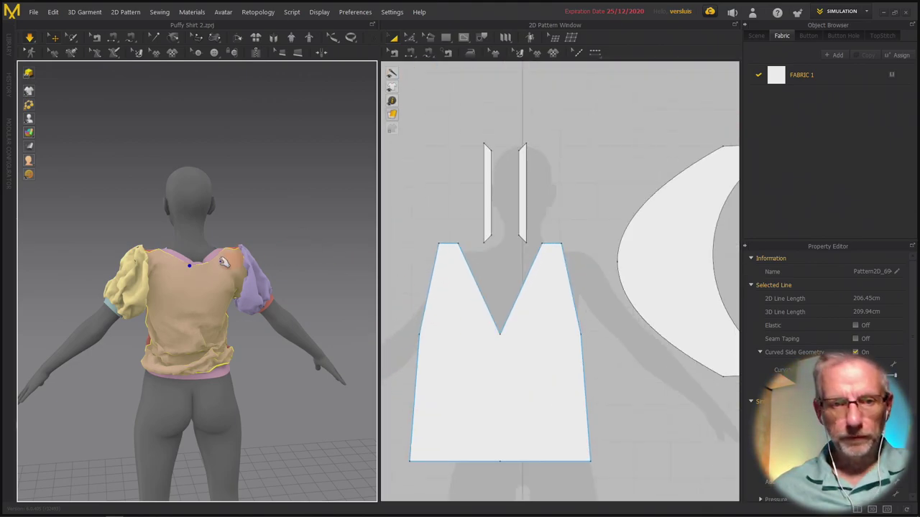
{"action": "scroll", "coordinate": [228, 259], "scroll_direction": "up", "scroll_amount": 3}
{"action": "left_click", "coordinate": [166, 240]}
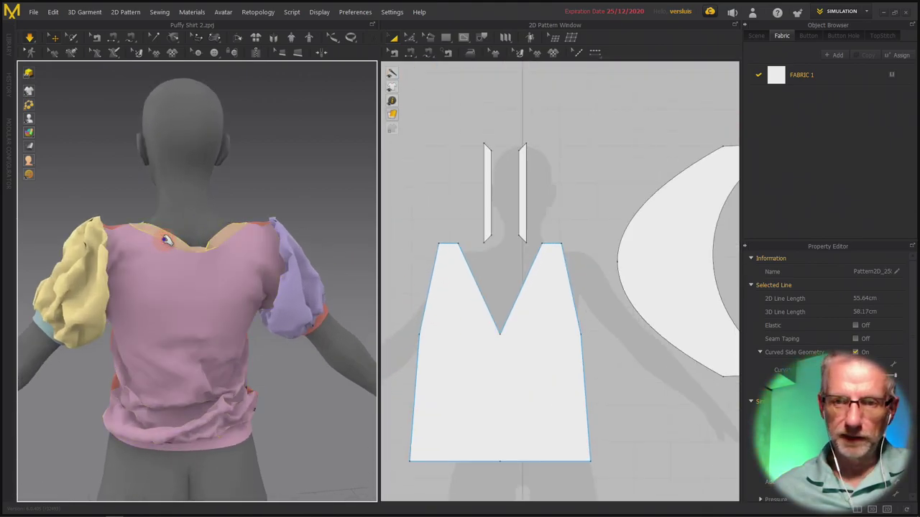
{"action": "scroll", "coordinate": [453, 344], "scroll_direction": "down", "scroll_amount": 6}
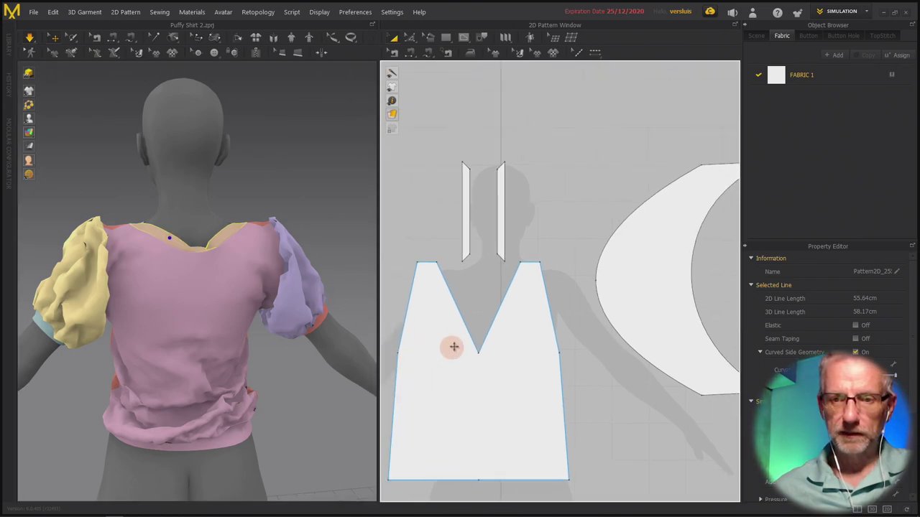
{"action": "scroll", "coordinate": [594, 358], "scroll_direction": "up", "scroll_amount": 5}
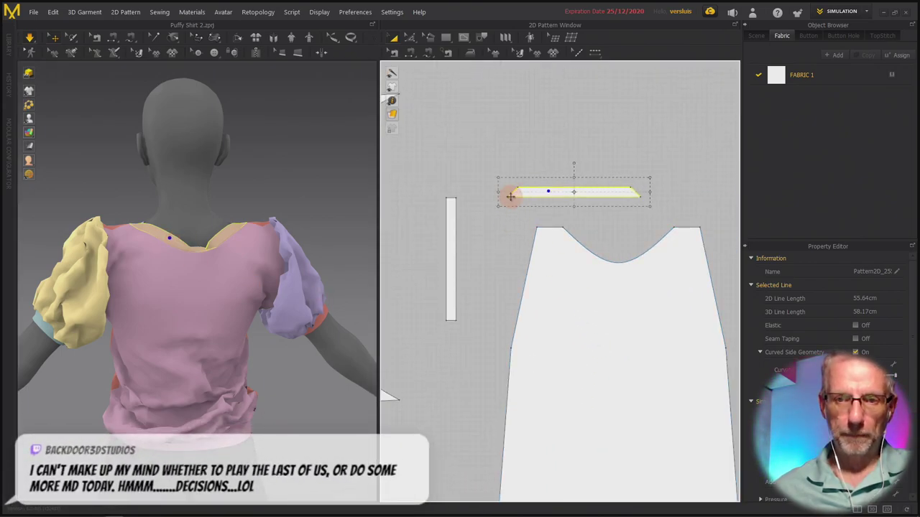
{"action": "left_click_drag", "start_coordinate": [503, 194], "coordinate": [510, 198]}
{"action": "right_click", "coordinate": [511, 199]}
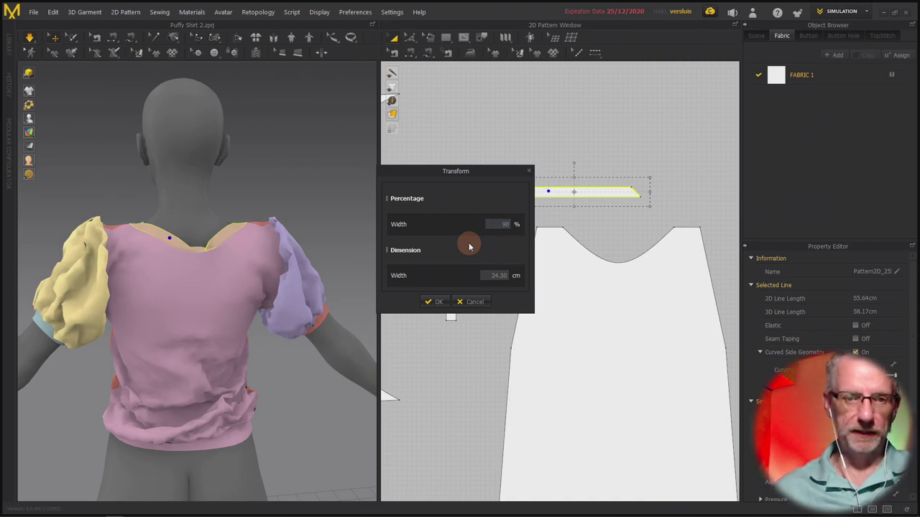
{"action": "key", "text": "Return"}
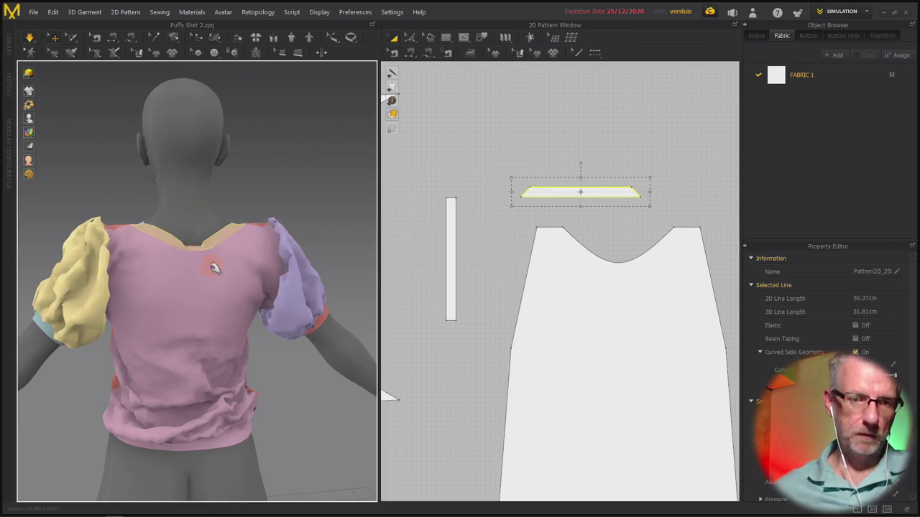
Inspect the shortened back neckband and its shoulder joins from behind, tugging the band to settle it.
{"action": "right_click_drag", "start_coordinate": [193, 246], "coordinate": [207, 258]}
{"action": "scroll", "coordinate": [206, 258], "scroll_direction": "up", "scroll_amount": 10}
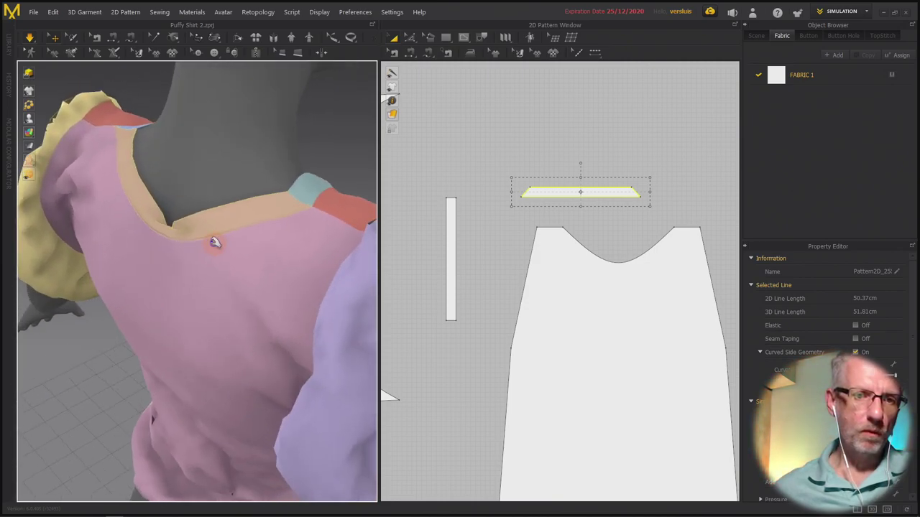
{"action": "right_click_drag", "start_coordinate": [273, 207], "coordinate": [185, 211]}
{"action": "scroll", "coordinate": [186, 206], "scroll_direction": "down", "scroll_amount": 5}
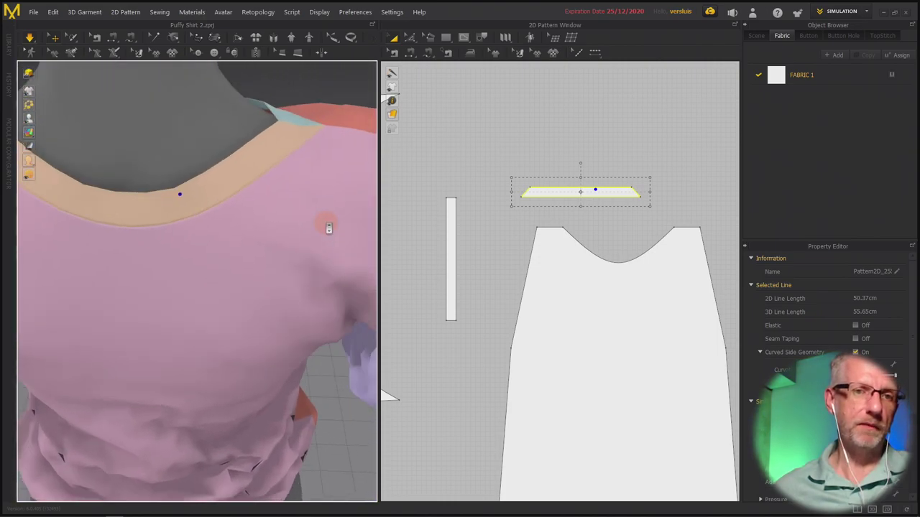
{"action": "mouse_move", "coordinate": [329, 228]}
{"action": "right_mouse_down"}
{"action": "mouse_move", "coordinate": [247, 205]}
{"action": "mouse_move", "coordinate": [295, 189]}
{"action": "mouse_move", "coordinate": [335, 196]}
{"action": "mouse_move", "coordinate": [326, 214]}
{"action": "right_mouse_up"}
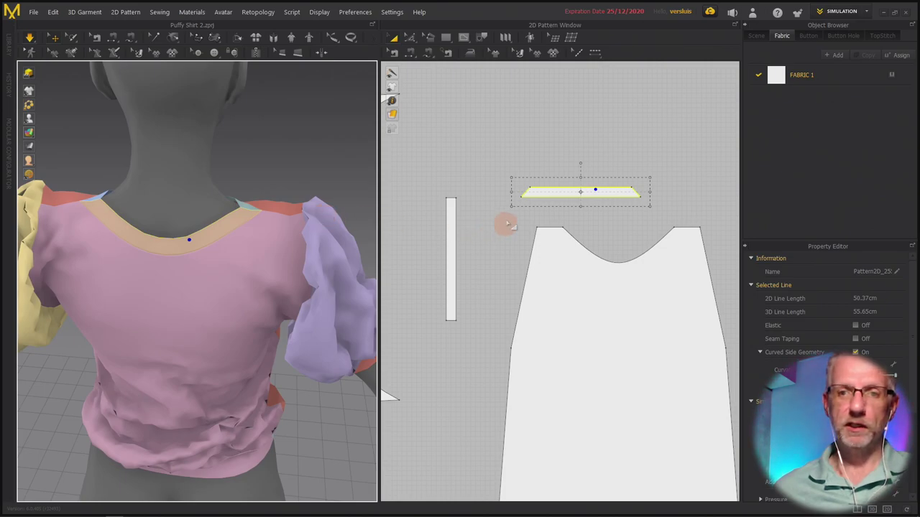
Shorten the back neckband strip once more, to 90% of its present width.
{"action": "left_click", "coordinate": [519, 193]}
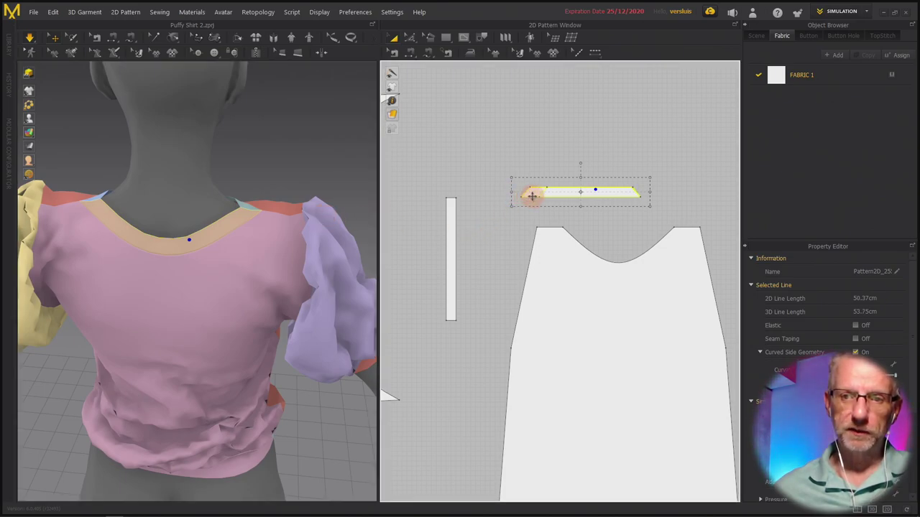
{"action": "left_click", "coordinate": [531, 195]}
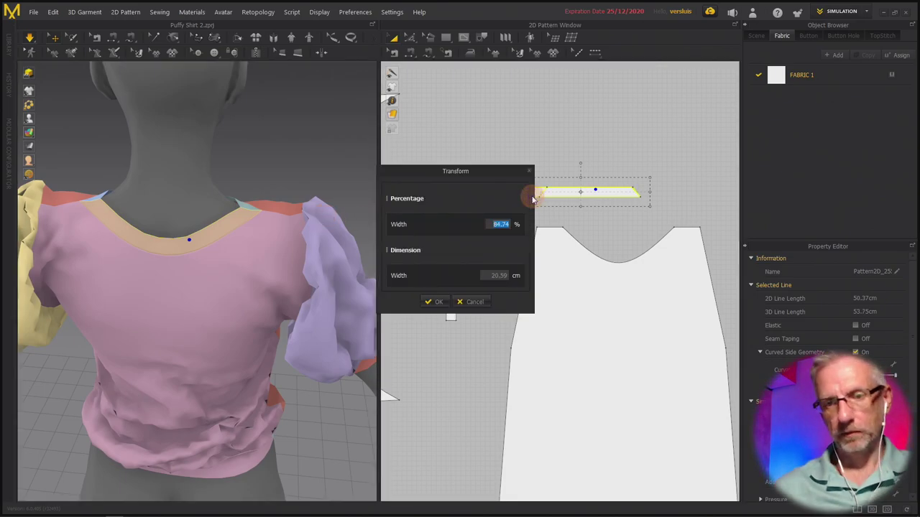
{"action": "type", "text": "90"}
{"action": "key", "text": "Return"}
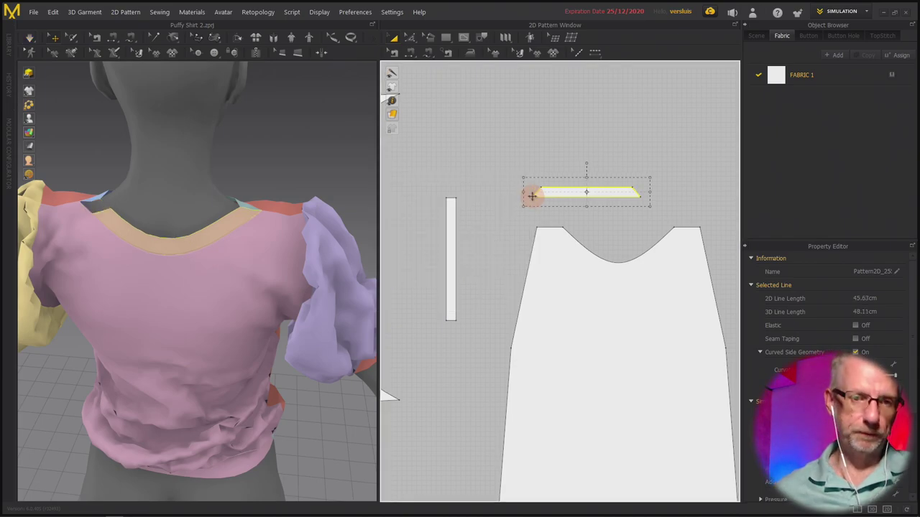
Check the back neckband around the shoulders and tug the band and the yellow sleeve into place.
{"action": "left_click", "coordinate": [224, 189]}
{"action": "right_click_drag", "start_coordinate": [191, 267], "coordinate": [210, 269]}
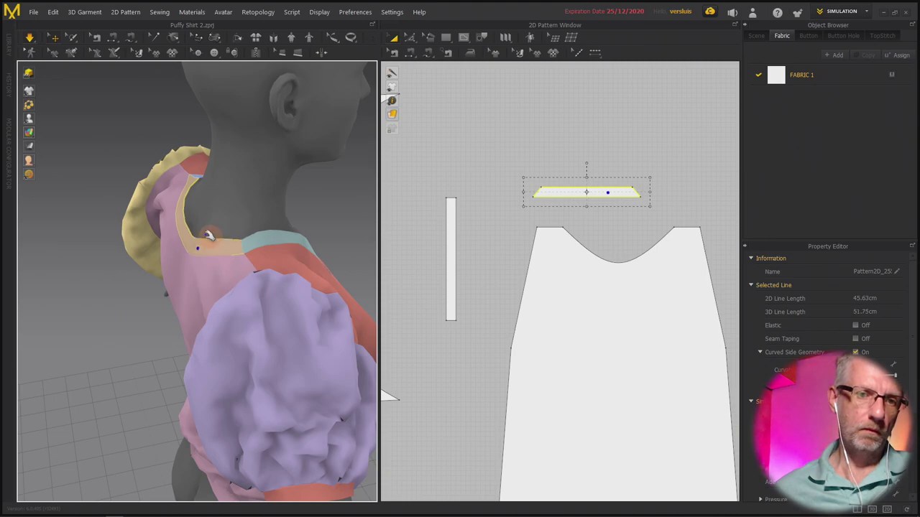
{"action": "right_click_drag", "start_coordinate": [202, 268], "coordinate": [207, 184]}
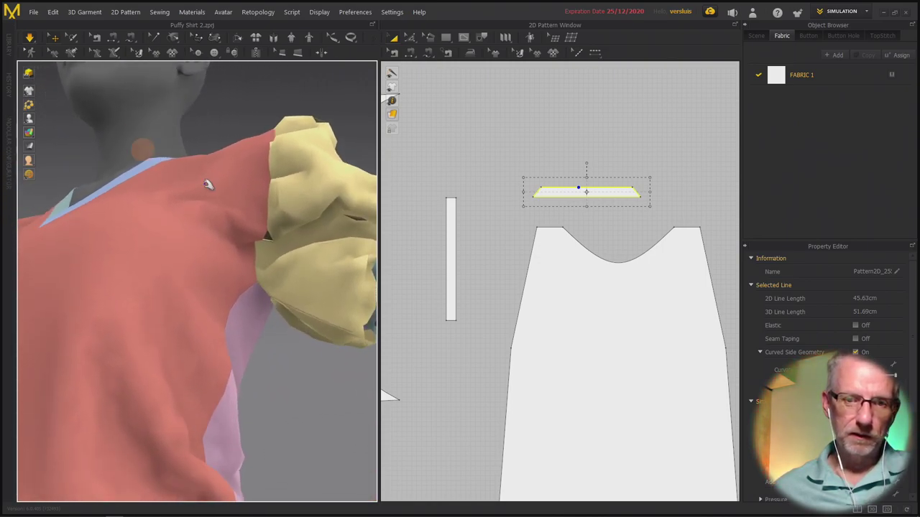
{"action": "left_click", "coordinate": [291, 253]}
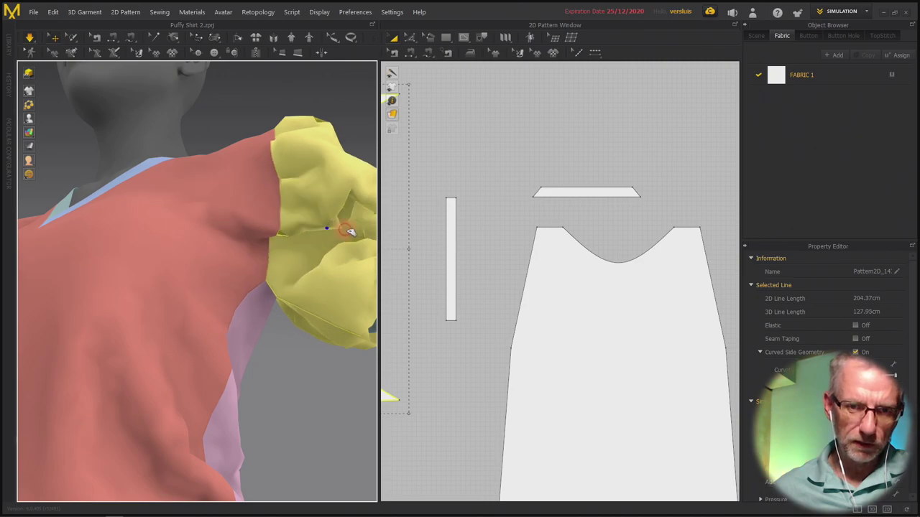
{"action": "right_click_drag", "start_coordinate": [349, 220], "coordinate": [324, 220]}
{"action": "left_click_drag", "start_coordinate": [202, 237], "coordinate": [221, 302]}
Review the whole shirt from the front and back, tugging the back panel to resettle its lower folds.
{"action": "right_click_drag", "start_coordinate": [220, 302], "coordinate": [174, 393]}
{"action": "scroll", "coordinate": [272, 384], "scroll_direction": "down", "scroll_amount": 10}
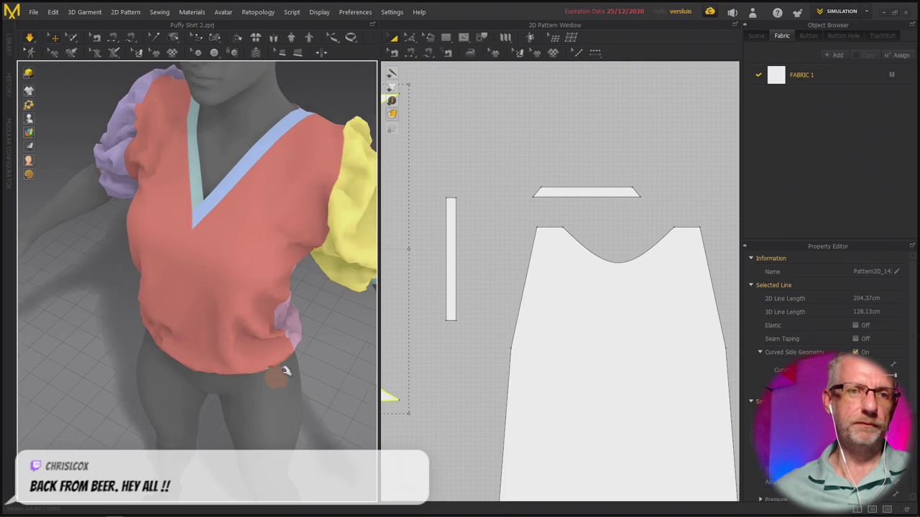
{"action": "scroll", "coordinate": [222, 349], "scroll_direction": "up", "scroll_amount": 3}
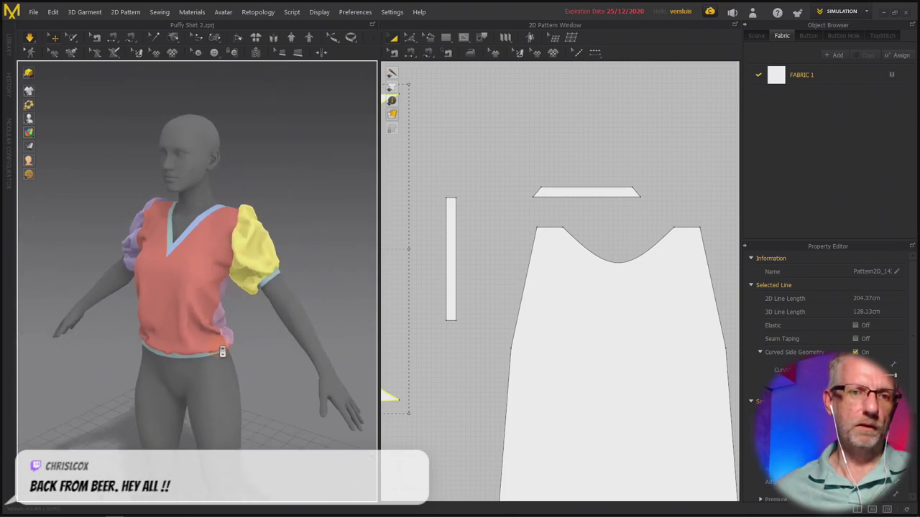
{"action": "right_click_drag", "start_coordinate": [222, 352], "coordinate": [200, 336]}
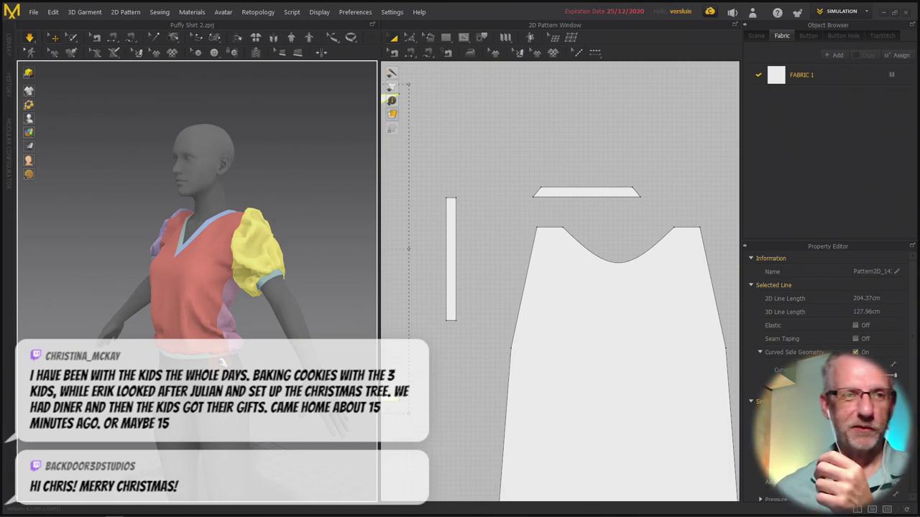
{"action": "scroll", "coordinate": [198, 215], "scroll_direction": "up", "scroll_amount": 5}
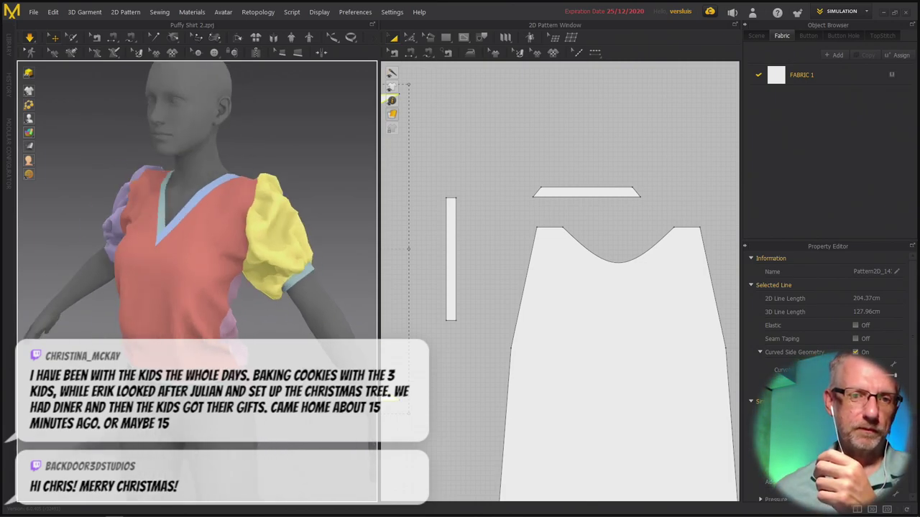
{"action": "middle_click_drag", "start_coordinate": [215, 287], "coordinate": [255, 330]}
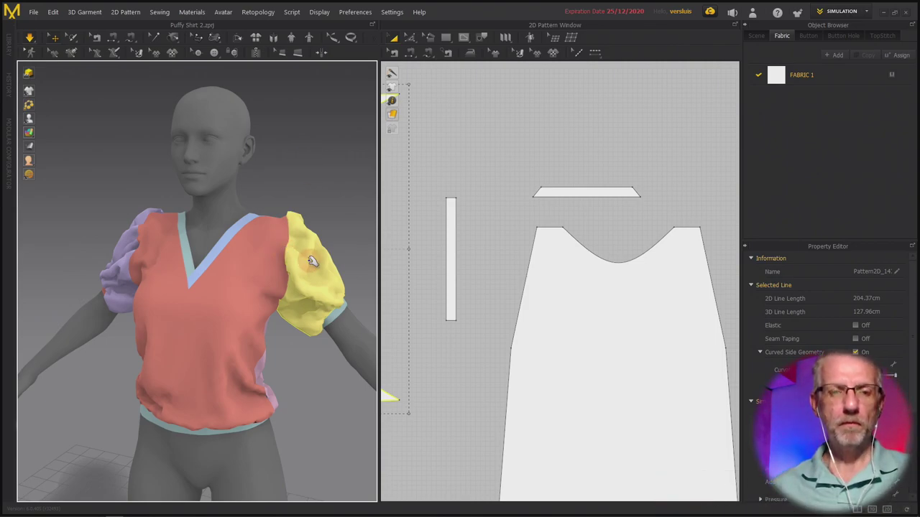
{"action": "right_click_drag", "start_coordinate": [257, 347], "coordinate": [254, 302]}
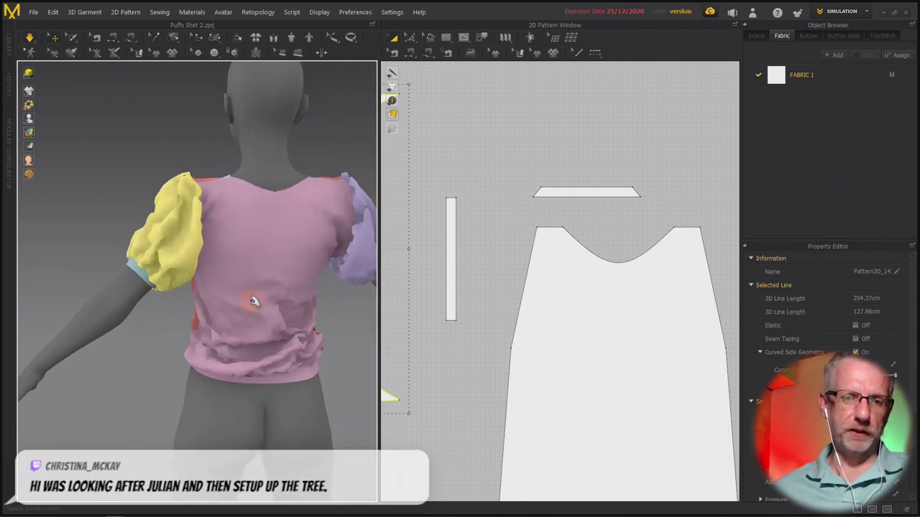
{"action": "left_click", "coordinate": [265, 322]}
{"action": "left_click_drag", "start_coordinate": [257, 286], "coordinate": [252, 279]}
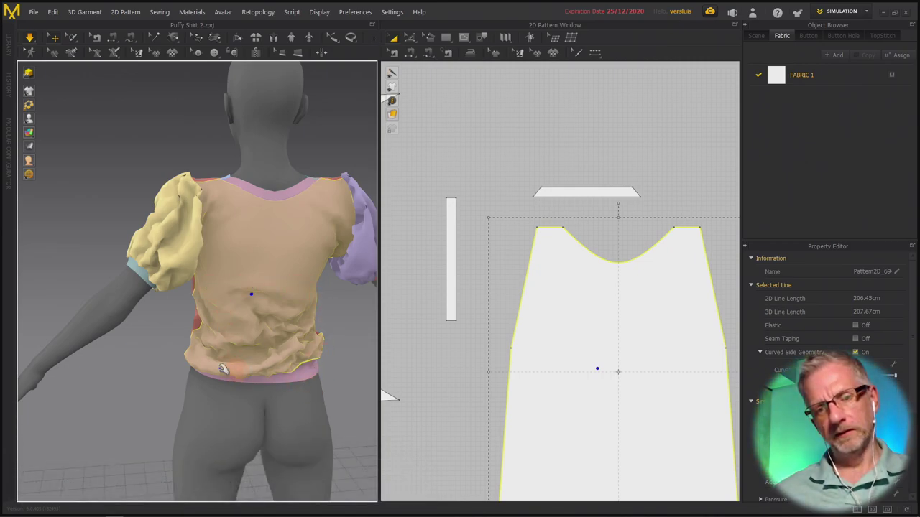
Delete the midpoint on the back panel's bottom edge.
{"action": "right_click_drag", "start_coordinate": [317, 329], "coordinate": [446, 237]}
{"action": "scroll", "coordinate": [460, 333], "scroll_direction": "up", "scroll_amount": 3}
{"action": "scroll", "coordinate": [460, 331], "scroll_direction": "down", "scroll_amount": 3}
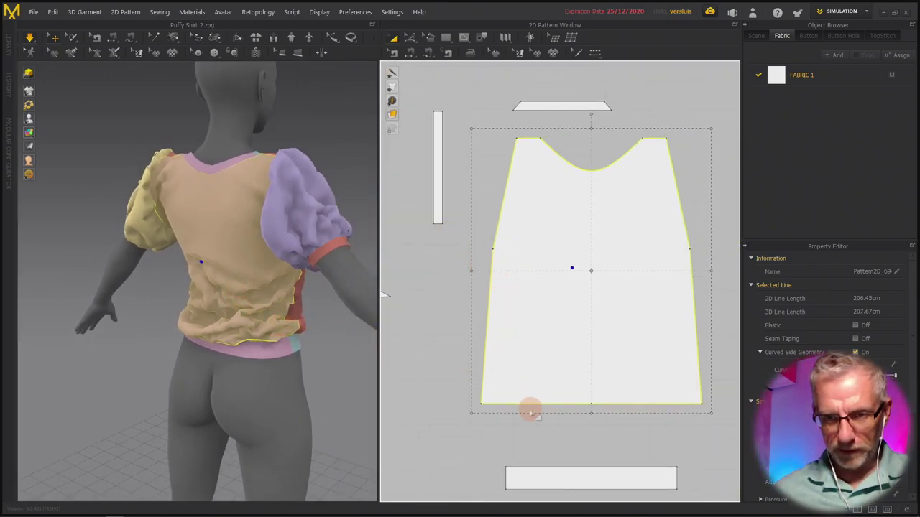
{"action": "left_click", "coordinate": [544, 429]}
{"action": "key", "text": "z"}
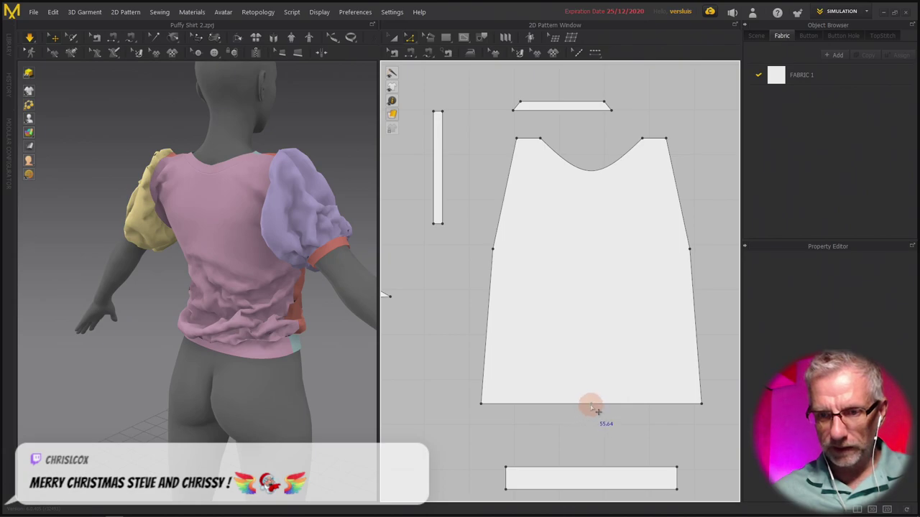
{"action": "left_click", "coordinate": [591, 407]}
{"action": "right_click", "coordinate": [590, 407]}
{"action": "left_click", "coordinate": [608, 411]}
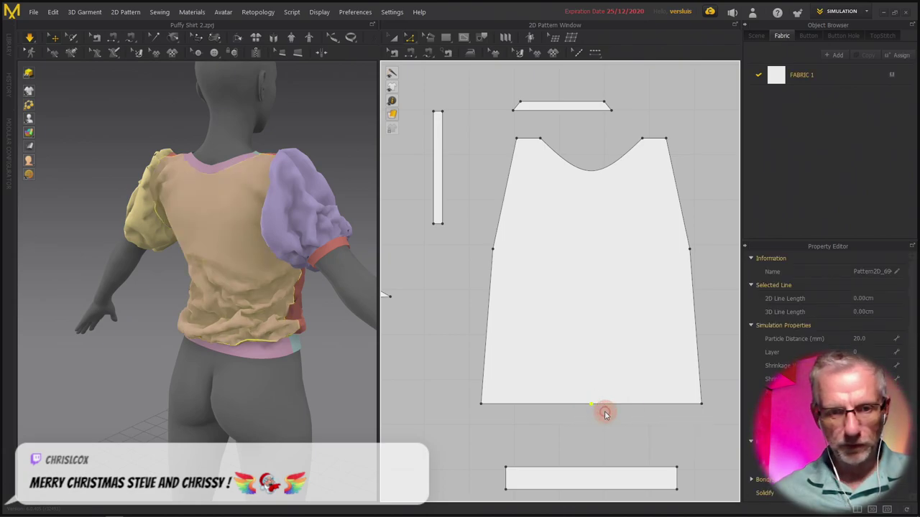
{"action": "left_click", "coordinate": [571, 432]}
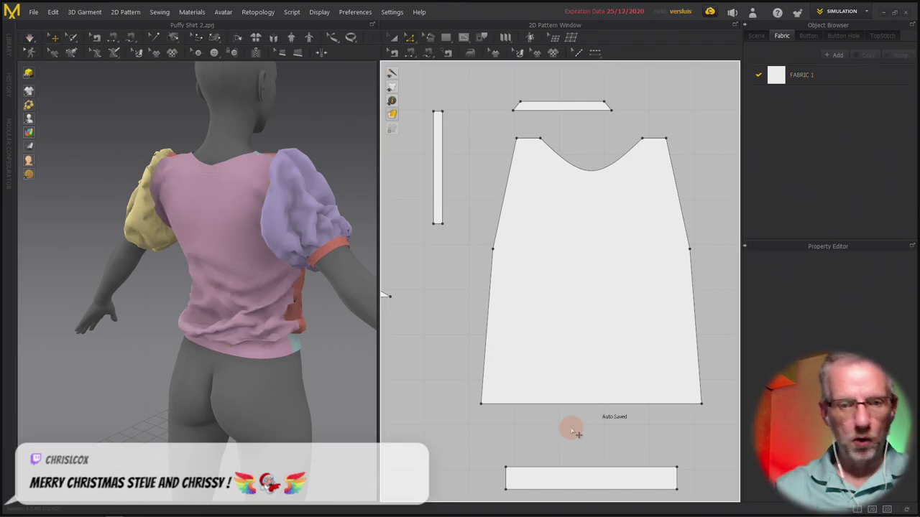
Tug the back panel's lower folds on the avatar to resettle the fabric in the simulation.
{"action": "left_click", "coordinate": [570, 403]}
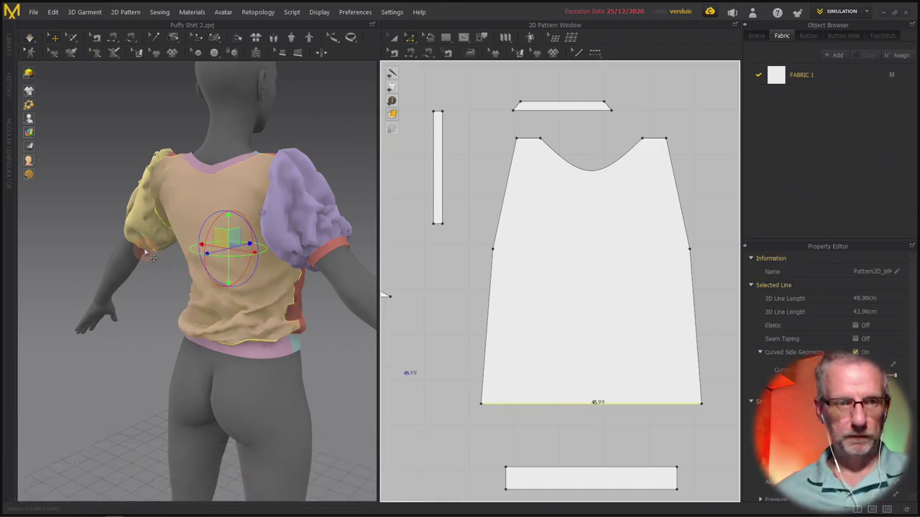
{"action": "left_click_drag", "start_coordinate": [266, 329], "coordinate": [225, 248]}
{"action": "left_click", "coordinate": [551, 410]}
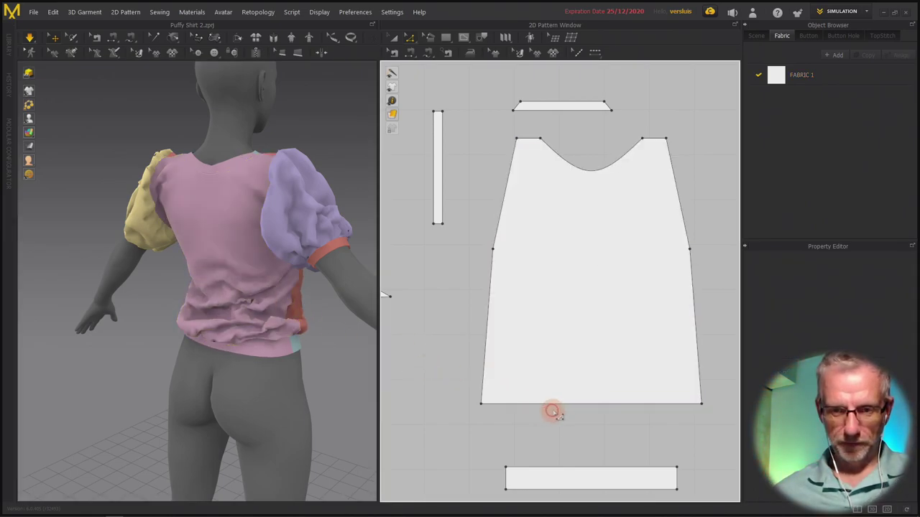
Start offsetting the back panel's bottom edge as internal lines, with a 2 cm distance and eight offsets.
{"action": "right_click", "coordinate": [554, 407]}
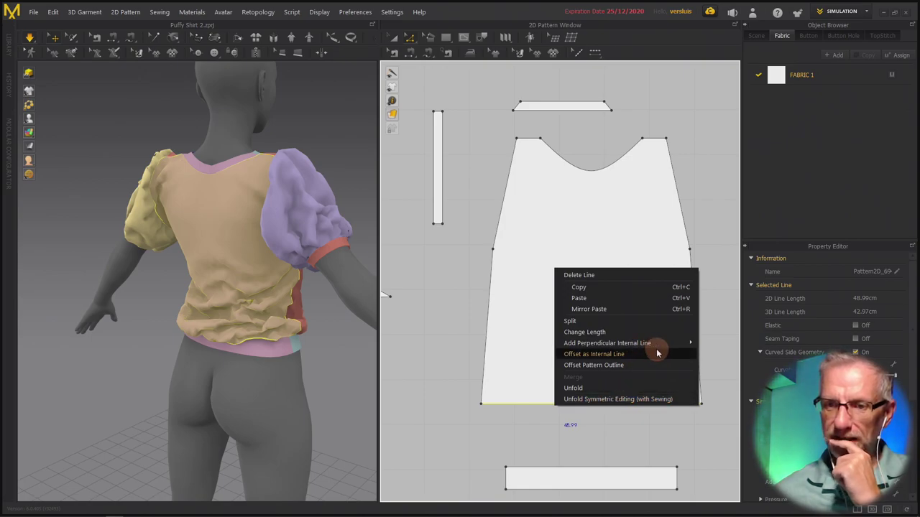
{"action": "left_click", "coordinate": [657, 354]}
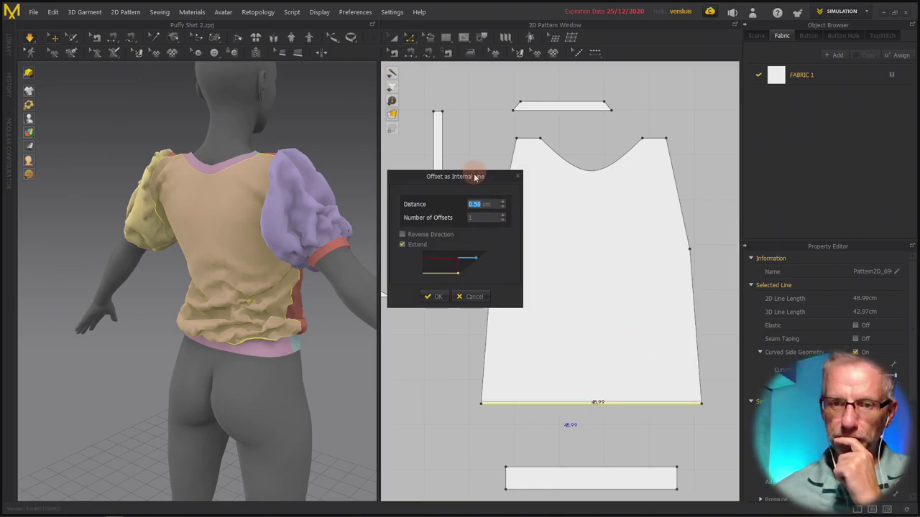
{"action": "left_click_drag", "start_coordinate": [462, 186], "coordinate": [412, 213]}
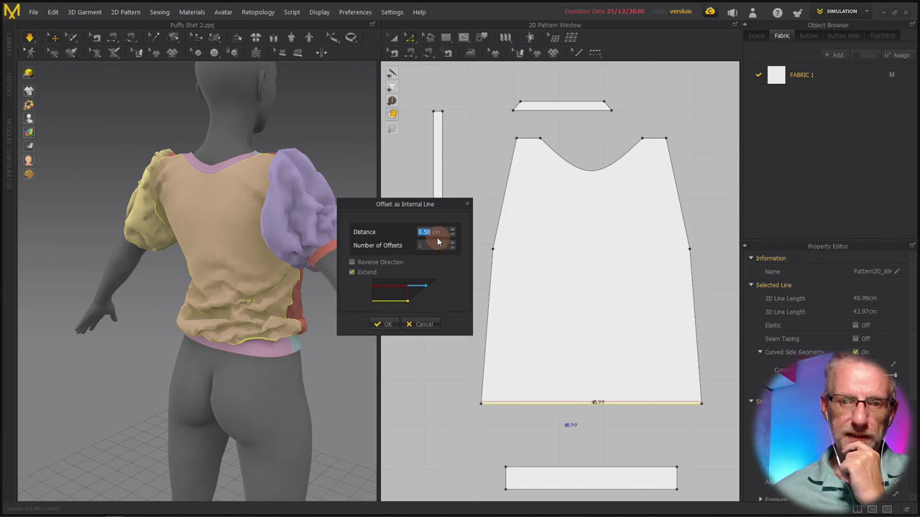
{"action": "type", "text": "2"}
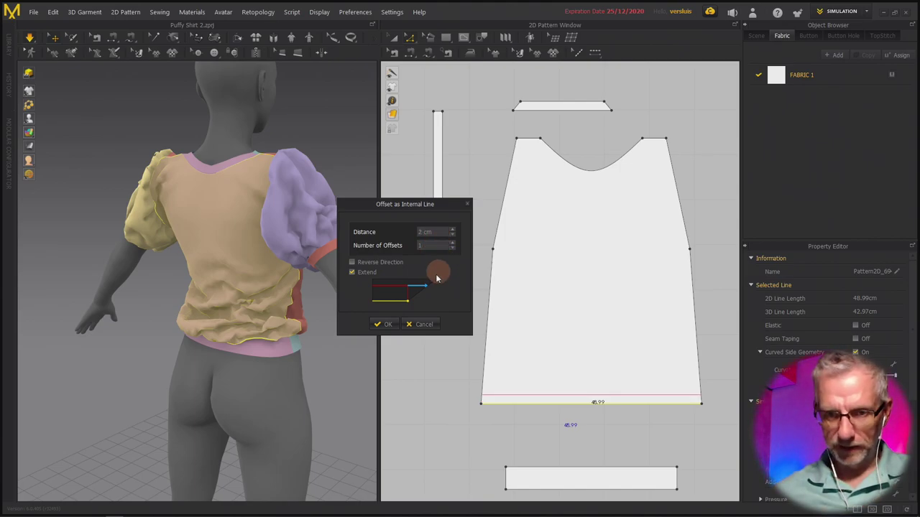
{"action": "left_click", "coordinate": [452, 243]}
{"action": "left_click", "coordinate": [452, 244]}
{"action": "left_click", "coordinate": [452, 244]}
{"action": "left_click", "coordinate": [452, 243]}
{"action": "left_click", "coordinate": [452, 244]}
{"action": "left_click", "coordinate": [452, 243]}
{"action": "left_click", "coordinate": [452, 244]}
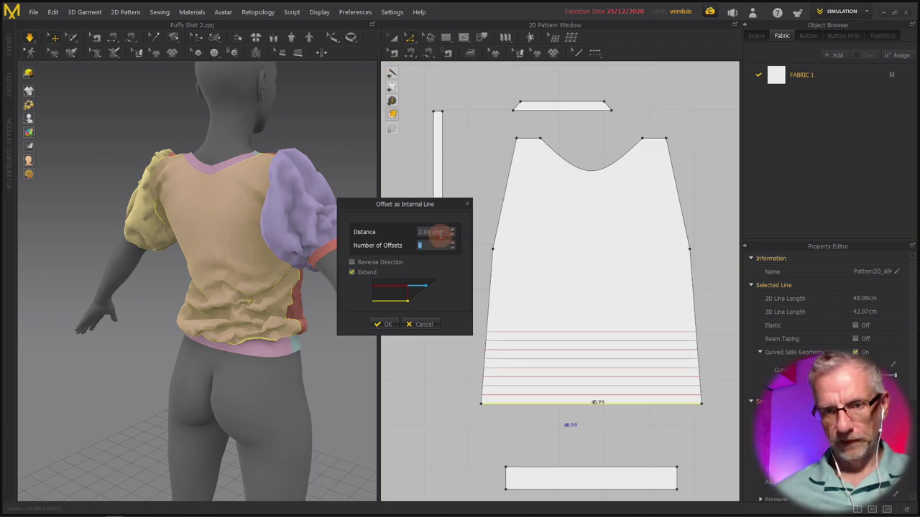
Set the offset distance to 5 cm with six offsets and create the internal lines on the back panel.
{"action": "left_click_drag", "start_coordinate": [445, 233], "coordinate": [415, 232]}
{"action": "type", "text": "5 cm"}
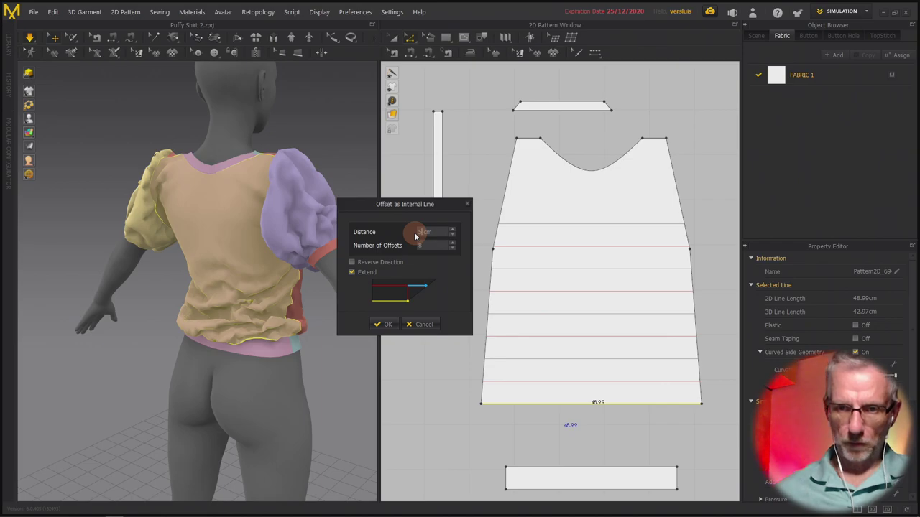
{"action": "key", "text": "Tab"}
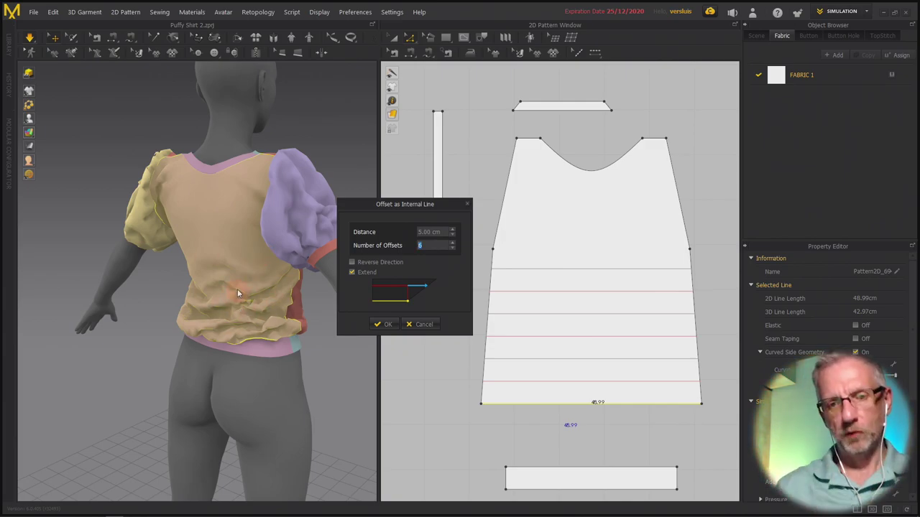
{"action": "left_click", "coordinate": [381, 324]}
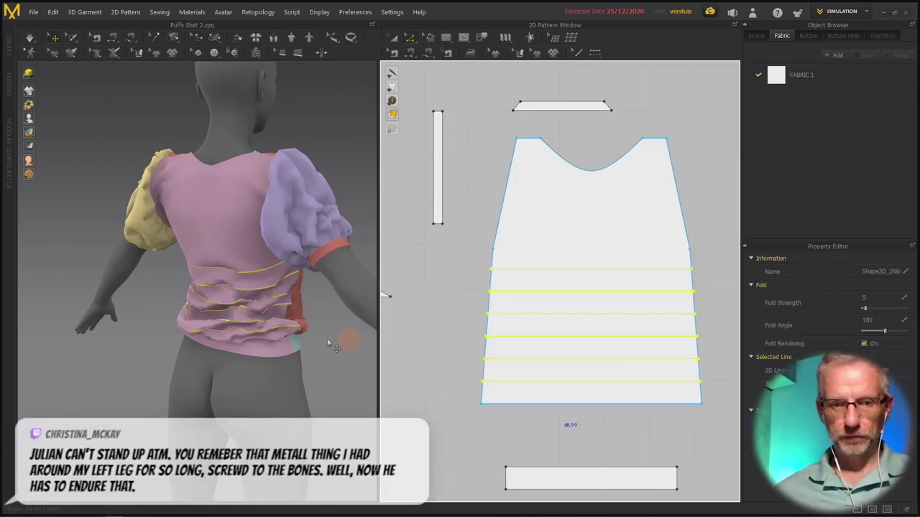
Turn on Elastic for the back panel's six internal lines and set its strength to 40.
{"action": "right_click_drag", "start_coordinate": [295, 346], "coordinate": [338, 361]}
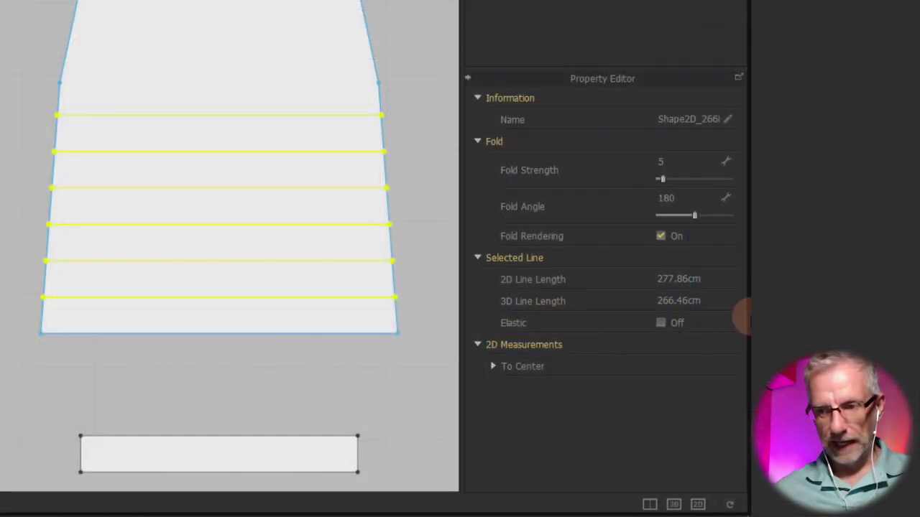
{"action": "left_click", "coordinate": [662, 322]}
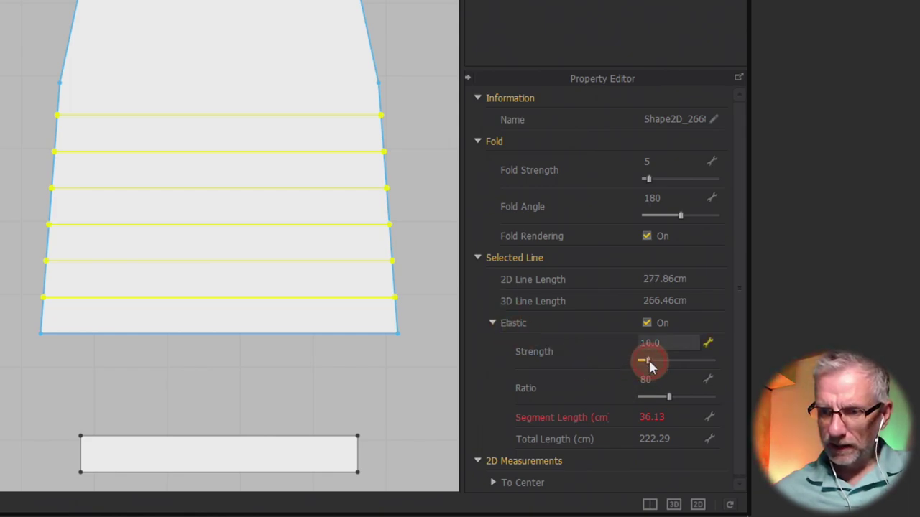
{"action": "left_click_drag", "start_coordinate": [664, 362], "coordinate": [669, 363]}
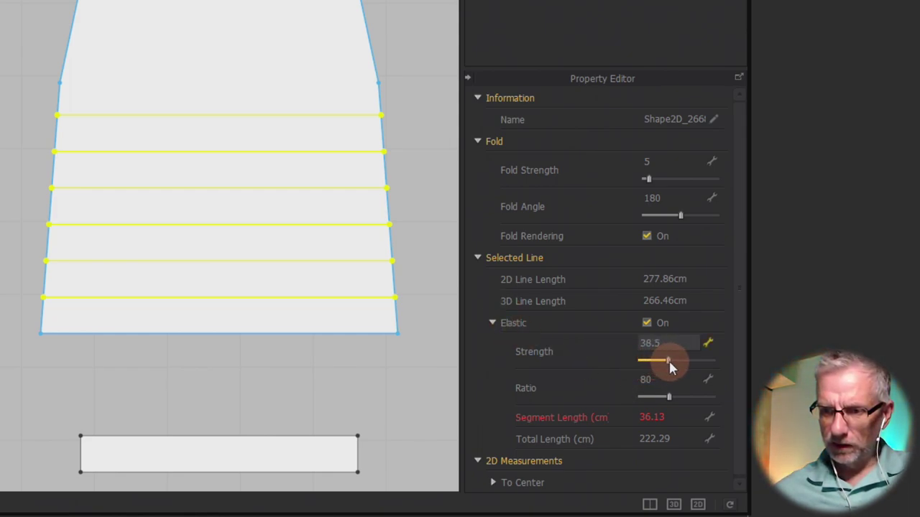
{"action": "left_click", "coordinate": [672, 345]}
{"action": "type", "text": "40"}
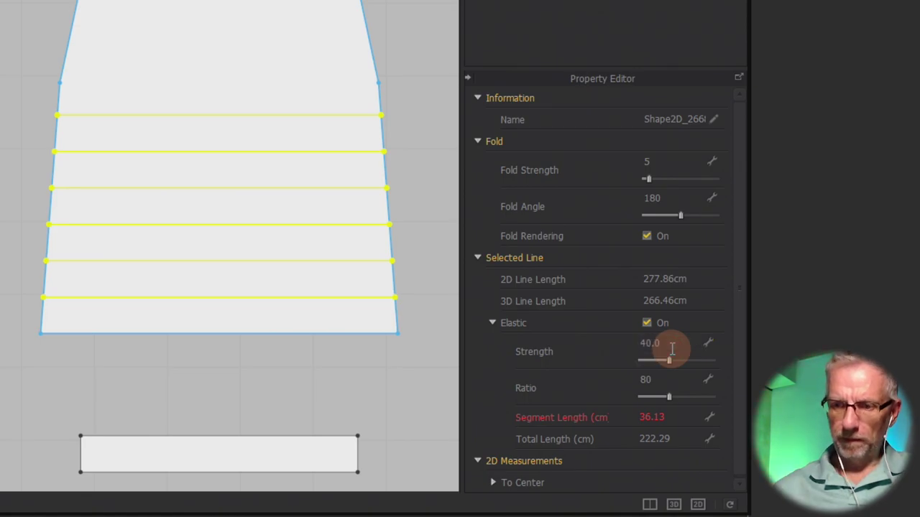
{"action": "key", "text": "Return"}
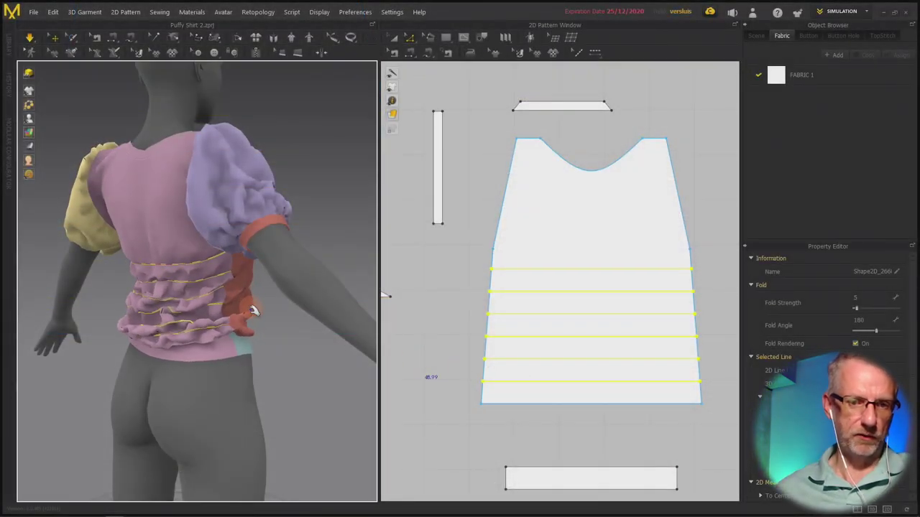
Tug the back panel at the upper back and lower rows to settle the gathers, and check the shirt from the front.
{"action": "right_click_drag", "start_coordinate": [216, 316], "coordinate": [203, 290]}
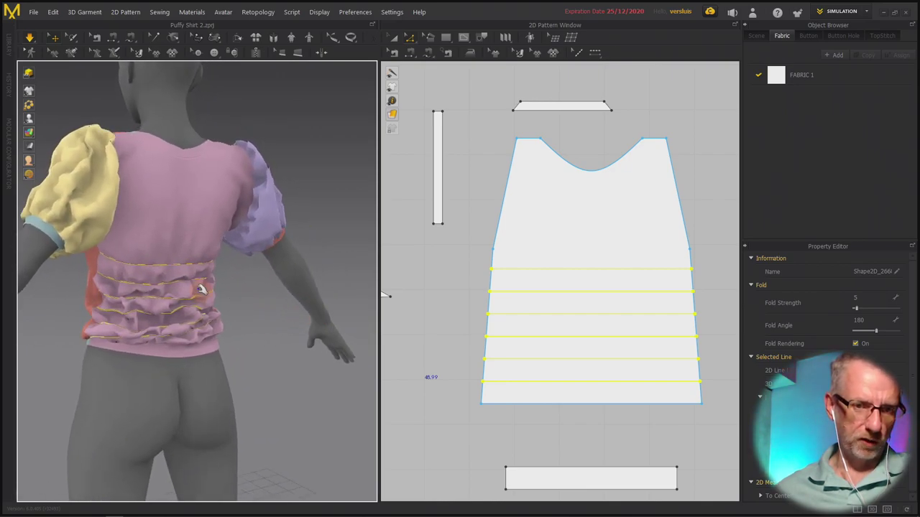
{"action": "left_click", "coordinate": [178, 264]}
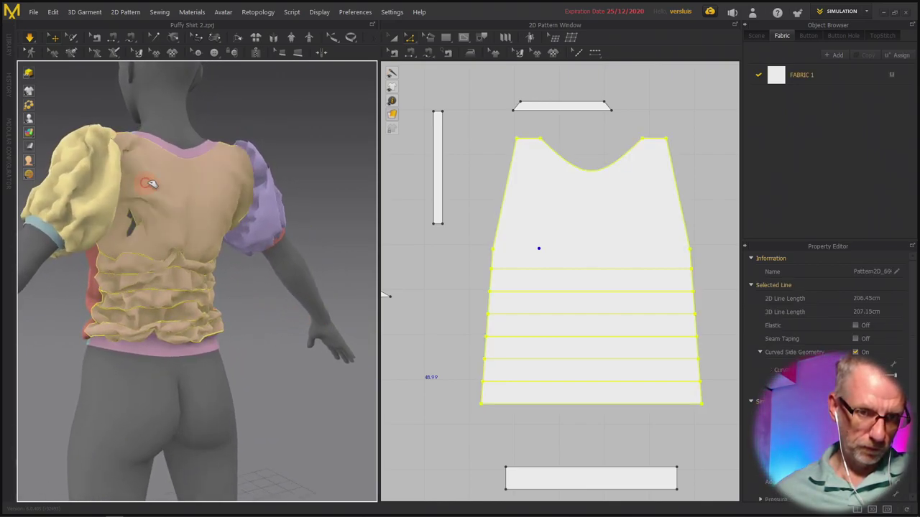
{"action": "left_click_drag", "start_coordinate": [206, 245], "coordinate": [173, 328]}
{"action": "scroll", "coordinate": [205, 325], "scroll_direction": "up", "scroll_amount": 6}
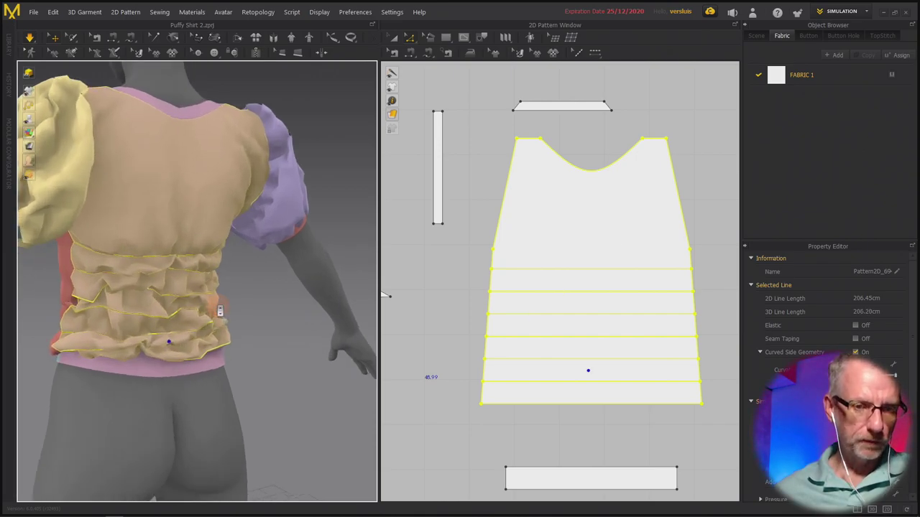
{"action": "right_click_drag", "start_coordinate": [220, 312], "coordinate": [415, 307]}
{"action": "scroll", "coordinate": [143, 311], "scroll_direction": "up", "scroll_amount": 5}
{"action": "scroll", "coordinate": [143, 311], "scroll_direction": "down", "scroll_amount": 6}
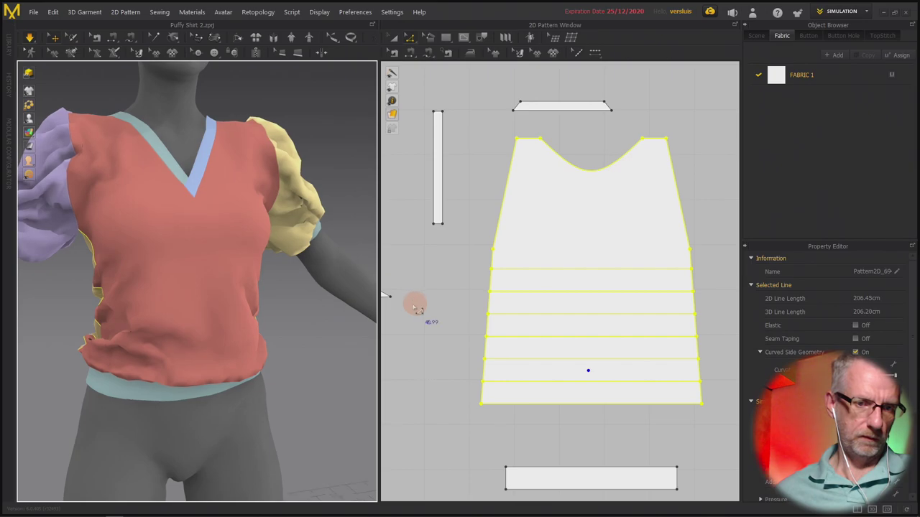
Pull the front panel outward near its side seam to resettle the folds at the waist.
{"action": "left_click", "coordinate": [143, 347]}
{"action": "mouse_move", "coordinate": [122, 258]}
{"action": "left_mouse_down"}
{"action": "mouse_move", "coordinate": [113, 261]}
{"action": "mouse_move", "coordinate": [99, 199]}
{"action": "mouse_move", "coordinate": [108, 259]}
{"action": "left_mouse_up"}
{"action": "right_click_drag", "start_coordinate": [256, 286], "coordinate": [171, 294]}
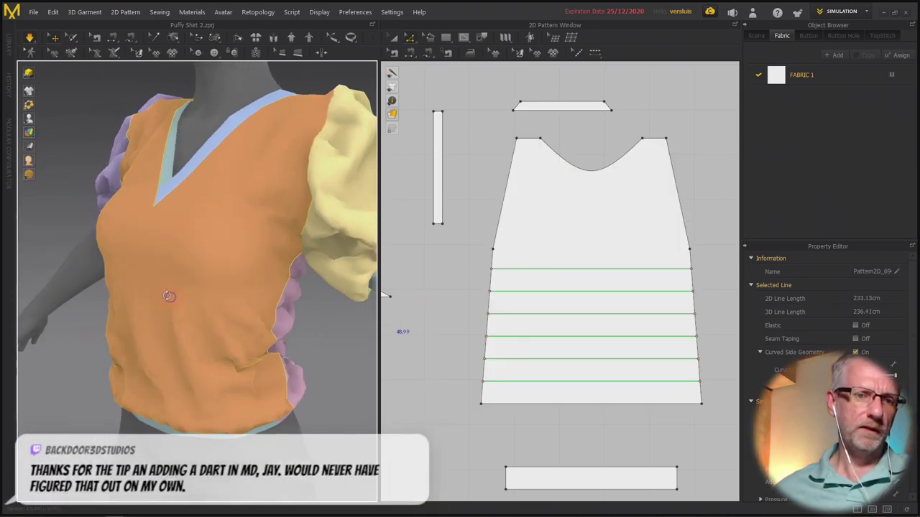
{"action": "scroll", "coordinate": [169, 301], "scroll_direction": "up", "scroll_amount": 2}
{"action": "scroll", "coordinate": [170, 301], "scroll_direction": "down", "scroll_amount": 5}
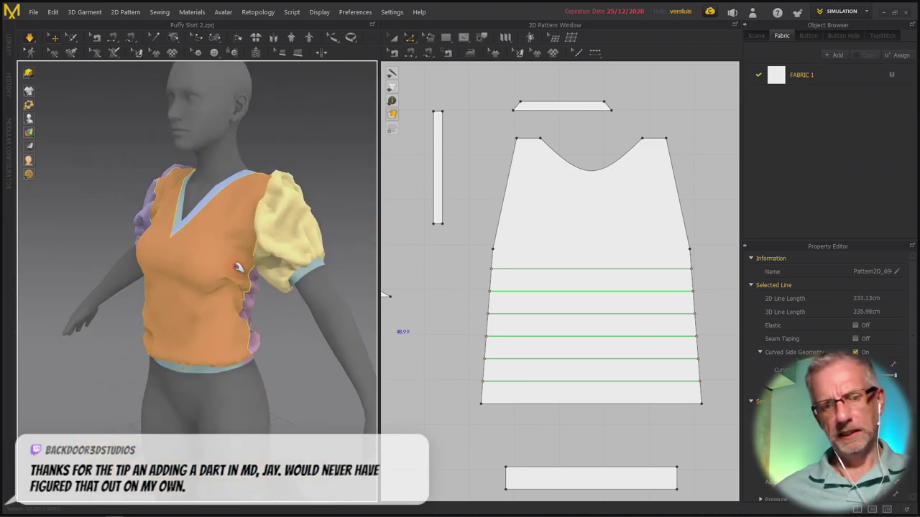
Tug the front panel at the chest, waist and sides from several angles to smooth out its folds.
{"action": "left_click_drag", "start_coordinate": [219, 288], "coordinate": [224, 305]}
{"action": "mouse_move", "coordinate": [217, 231]}
{"action": "left_mouse_down"}
{"action": "mouse_move", "coordinate": [212, 207]}
{"action": "mouse_move", "coordinate": [199, 258]}
{"action": "mouse_move", "coordinate": [195, 243]}
{"action": "mouse_move", "coordinate": [157, 237]}
{"action": "mouse_move", "coordinate": [238, 240]}
{"action": "mouse_move", "coordinate": [213, 213]}
{"action": "mouse_move", "coordinate": [208, 254]}
{"action": "mouse_move", "coordinate": [135, 255]}
{"action": "mouse_move", "coordinate": [195, 232]}
{"action": "mouse_move", "coordinate": [205, 215]}
{"action": "mouse_move", "coordinate": [218, 246]}
{"action": "left_mouse_up"}
{"action": "right_click_drag", "start_coordinate": [218, 246], "coordinate": [170, 253]}
{"action": "left_click_drag", "start_coordinate": [230, 240], "coordinate": [180, 251]}
{"action": "right_click_drag", "start_coordinate": [180, 251], "coordinate": [263, 288]}
{"action": "mouse_move", "coordinate": [131, 286]}
{"action": "left_mouse_down"}
{"action": "mouse_move", "coordinate": [107, 199]}
{"action": "mouse_move", "coordinate": [102, 237]}
{"action": "mouse_move", "coordinate": [116, 268]}
{"action": "mouse_move", "coordinate": [132, 273]}
{"action": "left_mouse_up"}
{"action": "right_click_drag", "start_coordinate": [115, 282], "coordinate": [28, 284]}
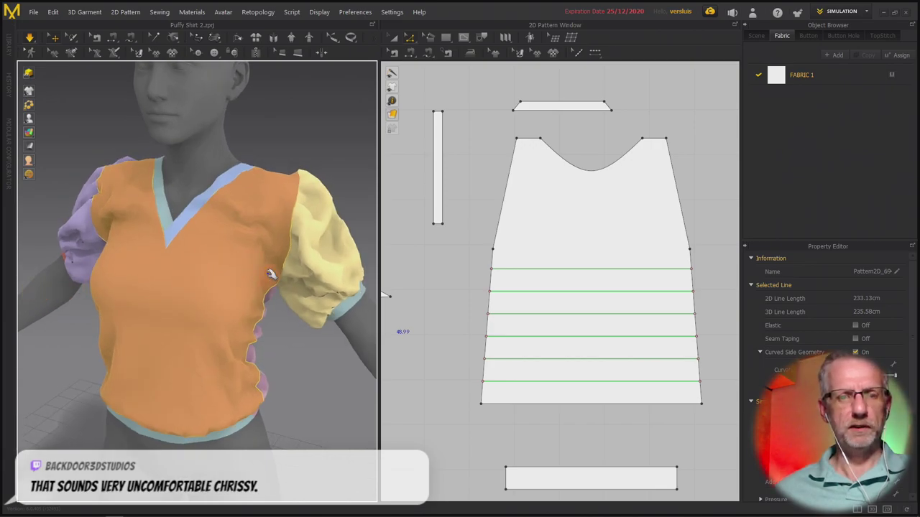
{"action": "left_click_drag", "start_coordinate": [251, 195], "coordinate": [260, 345]}
{"action": "right_click_drag", "start_coordinate": [260, 345], "coordinate": [115, 333]}
{"action": "right_click_drag", "start_coordinate": [247, 329], "coordinate": [170, 204]}
{"action": "left_click_drag", "start_coordinate": [169, 205], "coordinate": [248, 200]}
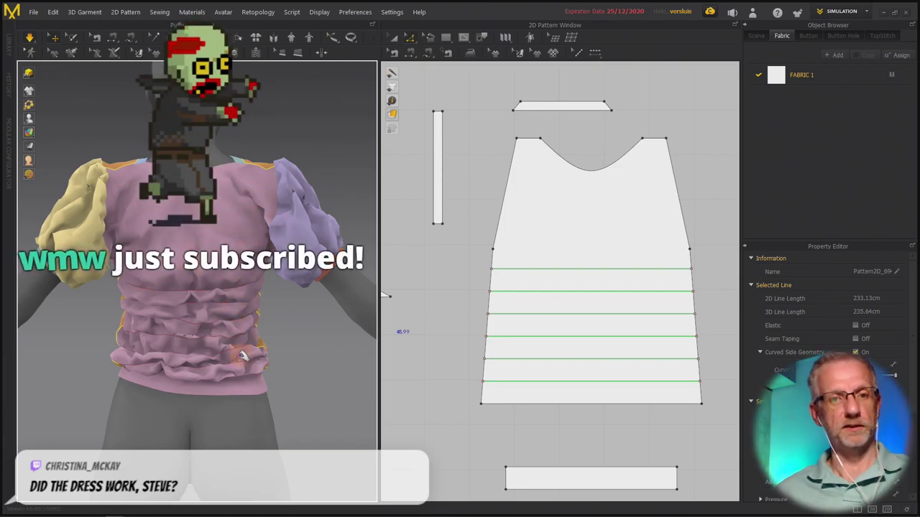
Tug the gathered back panel and the back hem band into place from the back view.
{"action": "left_click", "coordinate": [255, 347]}
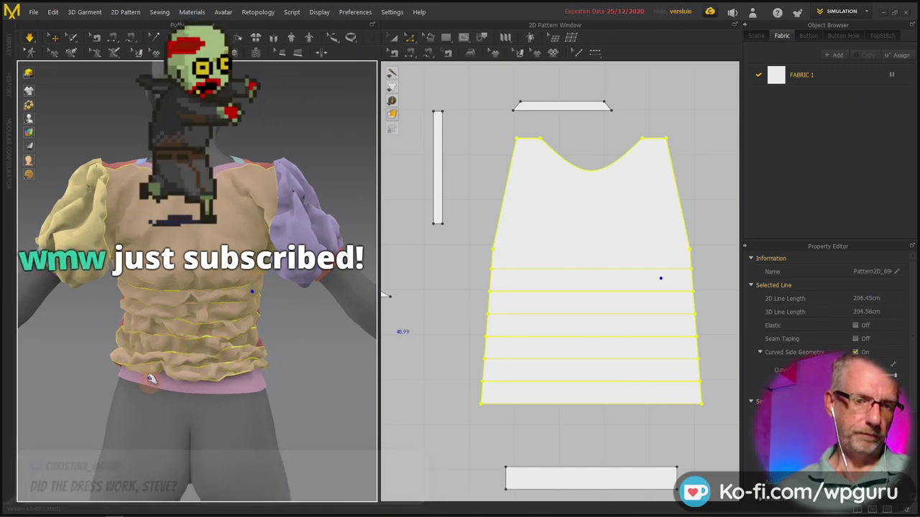
{"action": "left_click", "coordinate": [131, 385]}
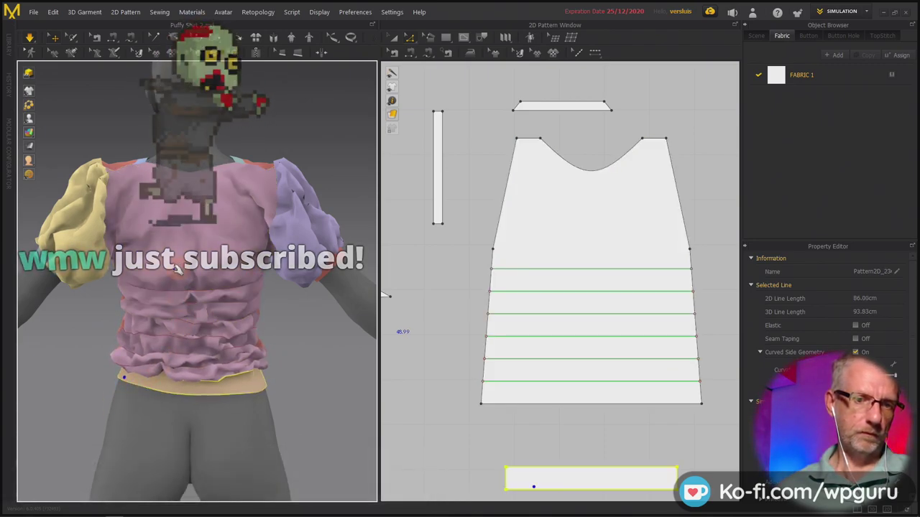
{"action": "key", "text": "8"}
{"action": "left_click", "coordinate": [137, 261]}
{"action": "right_click_drag", "start_coordinate": [286, 328], "coordinate": [309, 338]}
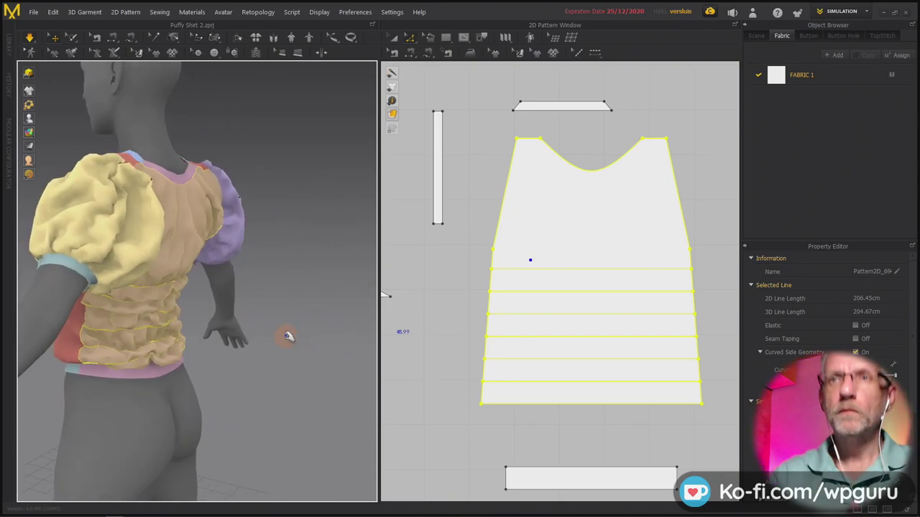
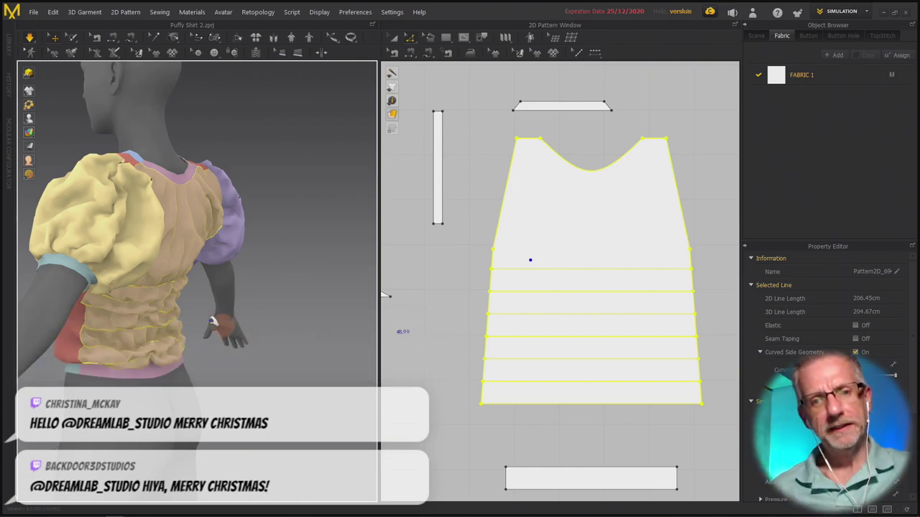
Review the shirt from the back and front, and look over the full set of pattern pieces with all of them selected.
{"action": "right_click_drag", "start_coordinate": [203, 323], "coordinate": [156, 338]}
{"action": "scroll", "coordinate": [328, 335], "scroll_direction": "down", "scroll_amount": 5}
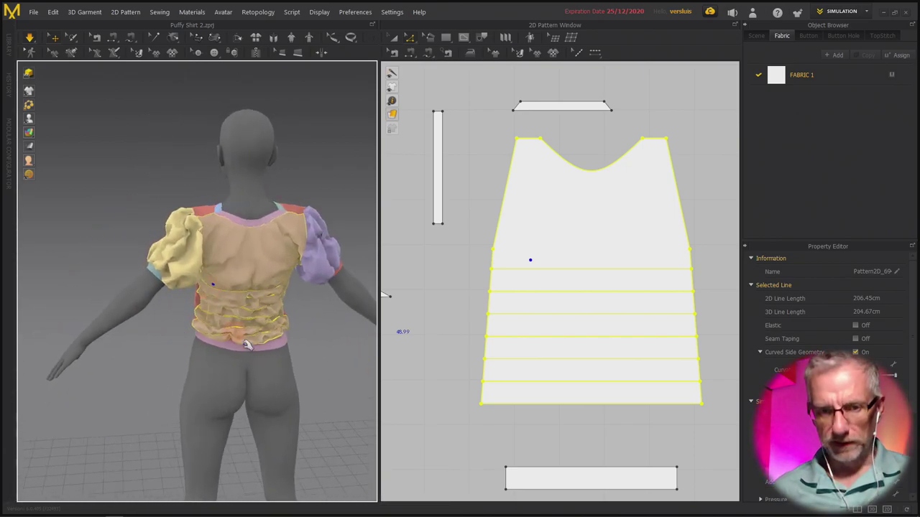
{"action": "right_click_drag", "start_coordinate": [242, 311], "coordinate": [408, 316]}
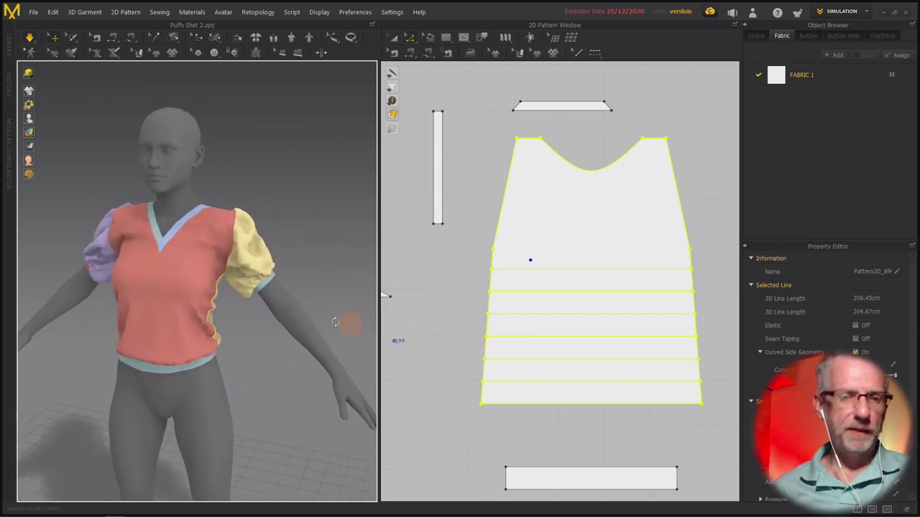
{"action": "scroll", "coordinate": [487, 310], "scroll_direction": "down", "scroll_amount": 5}
{"action": "right_click_drag", "start_coordinate": [475, 309], "coordinate": [597, 263]}
{"action": "scroll", "coordinate": [582, 255], "scroll_direction": "up", "scroll_amount": 2}
{"action": "scroll", "coordinate": [590, 269], "scroll_direction": "down", "scroll_amount": 1}
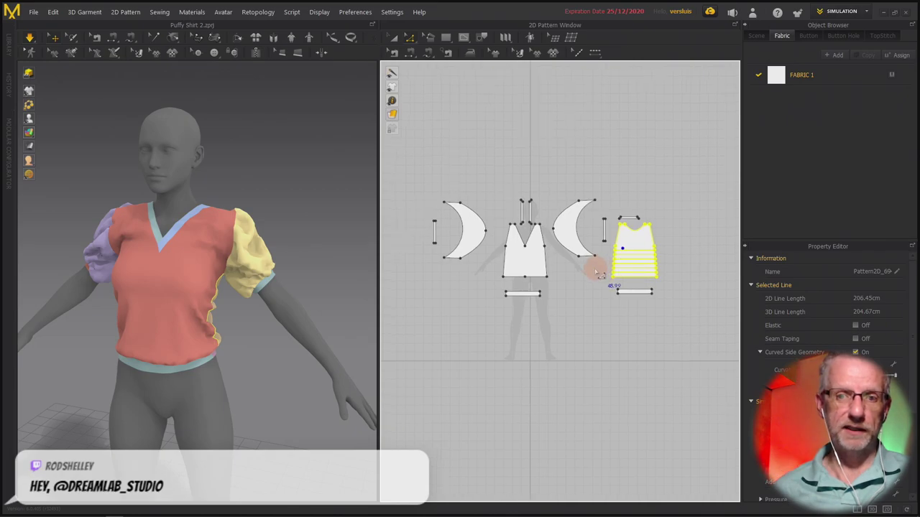
{"action": "key", "text": "ctrl+a"}
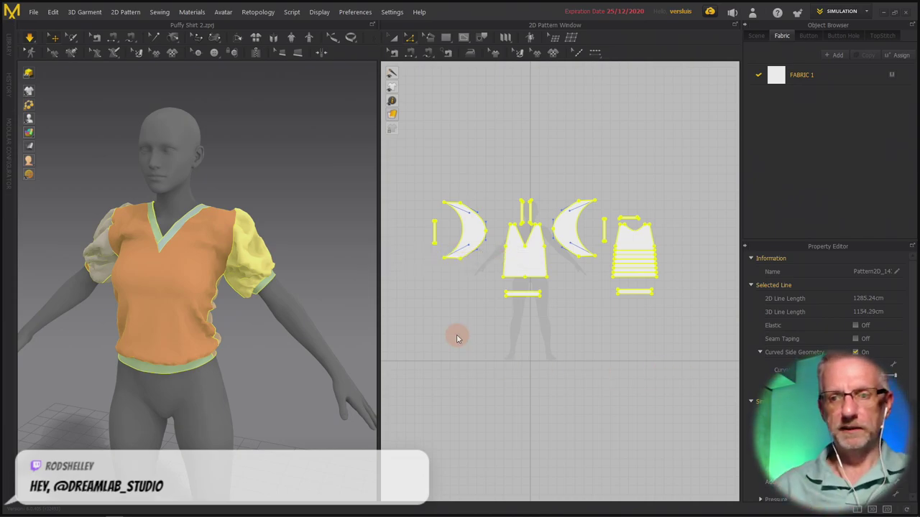
{"action": "key", "text": "space"}
{"action": "left_click", "coordinate": [283, 359]}
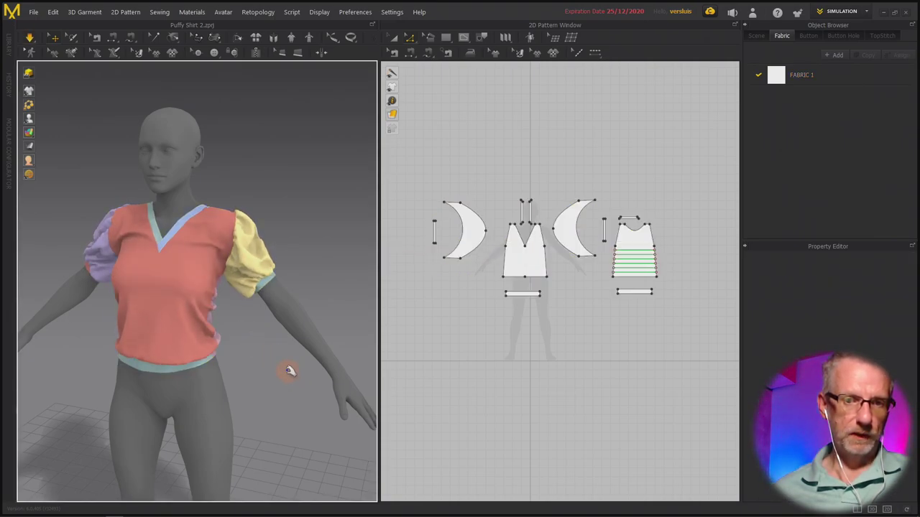
Tug the back panel near the shoulder and pull the yellow sleeve outward to resettle the upper back.
{"action": "right_click_drag", "start_coordinate": [287, 370], "coordinate": [162, 321]}
{"action": "scroll", "coordinate": [162, 321], "scroll_direction": "up", "scroll_amount": 5}
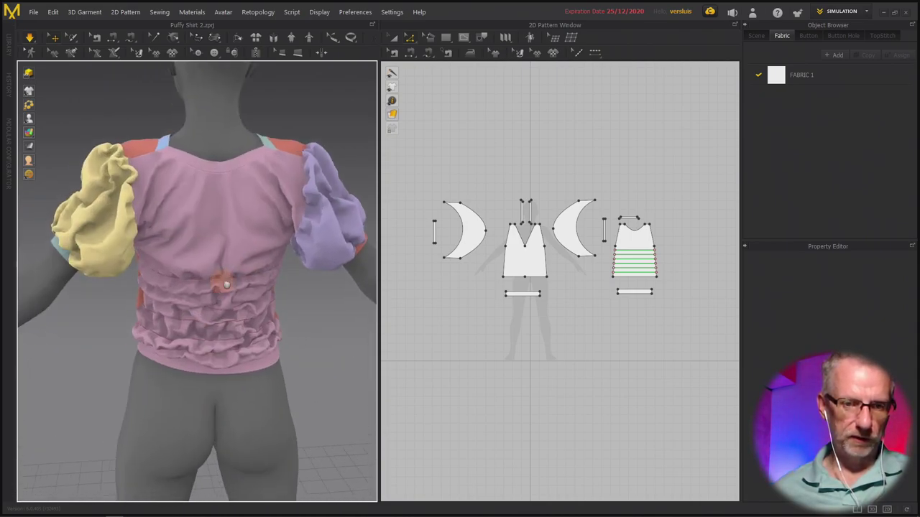
{"action": "left_click", "coordinate": [210, 186]}
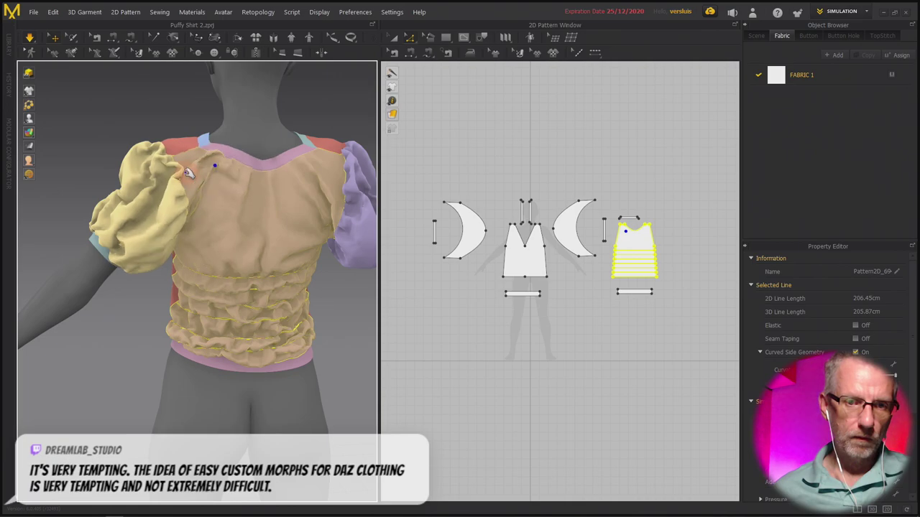
{"action": "left_click", "coordinate": [171, 188]}
{"action": "left_click_drag", "start_coordinate": [171, 188], "coordinate": [107, 132]}
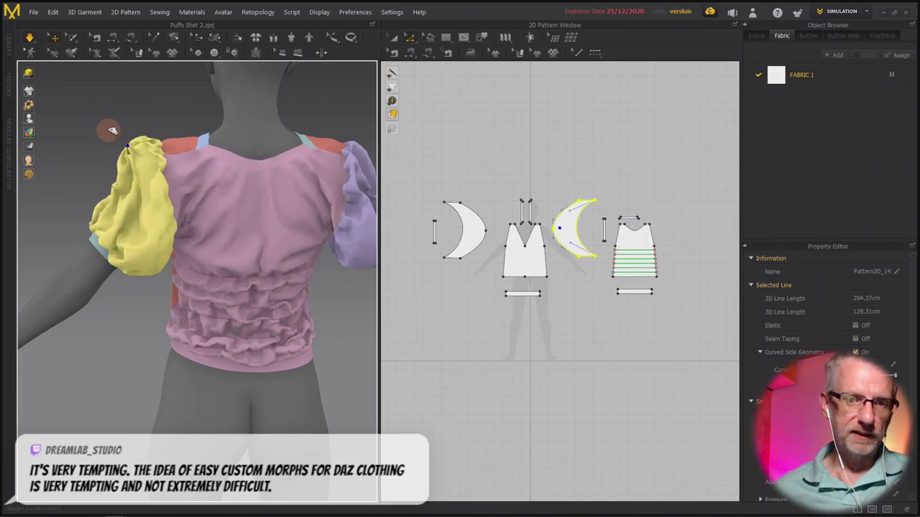
Tug the purple sleeve near the shoulder from the back view to resettle its gathers.
{"action": "left_click", "coordinate": [356, 153]}
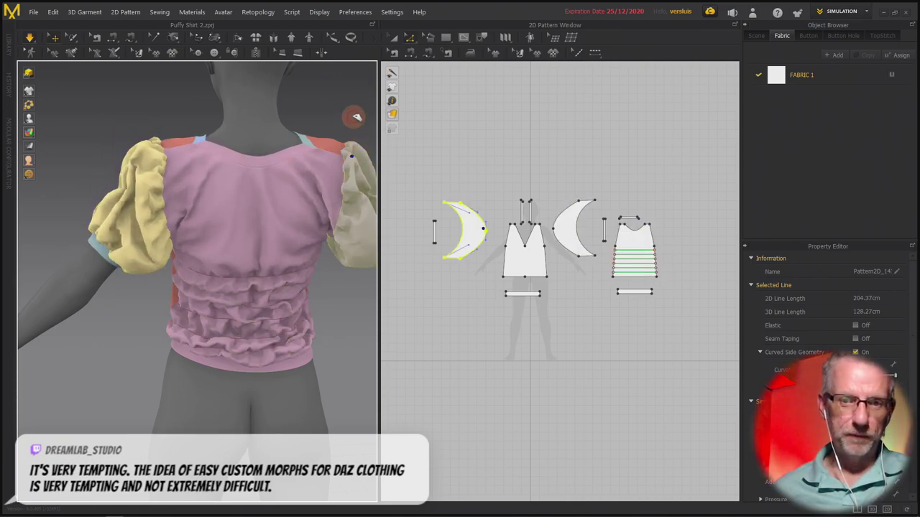
{"action": "right_click_drag", "start_coordinate": [235, 186], "coordinate": [295, 248]}
{"action": "scroll", "coordinate": [176, 222], "scroll_direction": "down", "scroll_amount": 3}
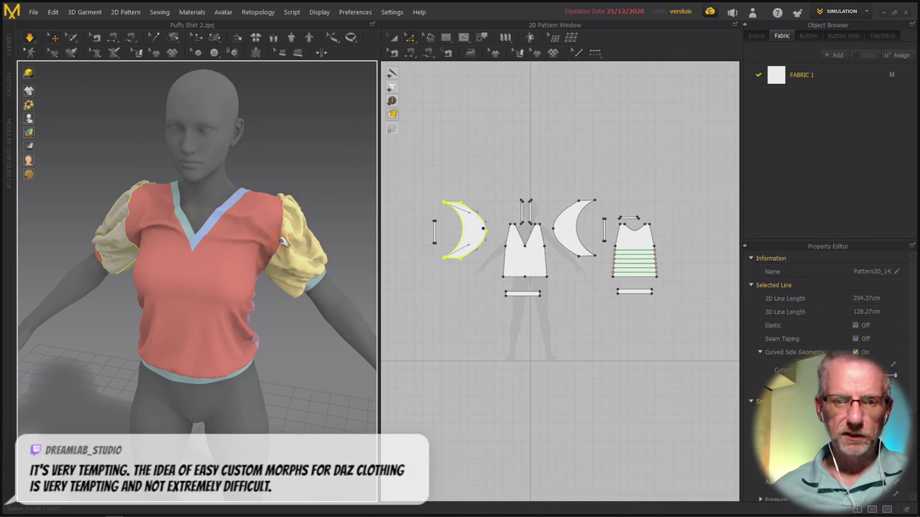
Strengthen the yellow sleeve and the purple sleeve so that both puff out more stiffly.
{"action": "left_click", "coordinate": [299, 250]}
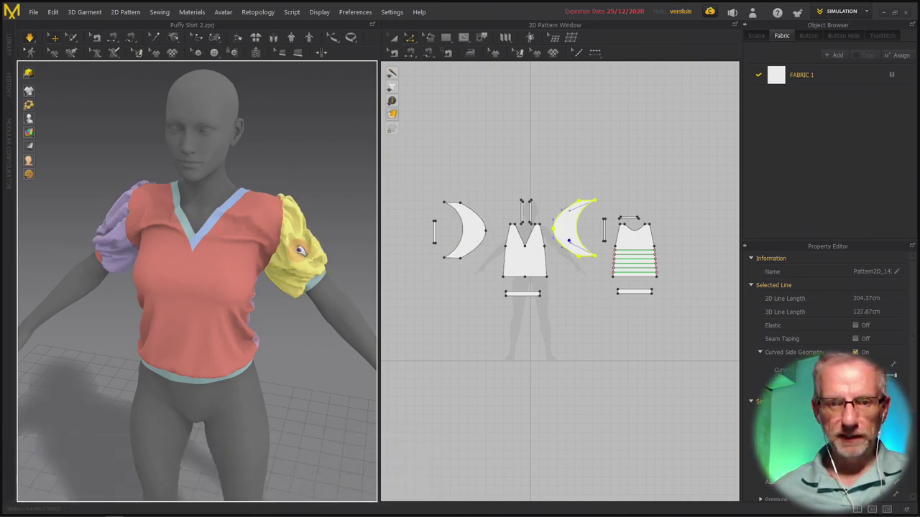
{"action": "right_click", "coordinate": [300, 250]}
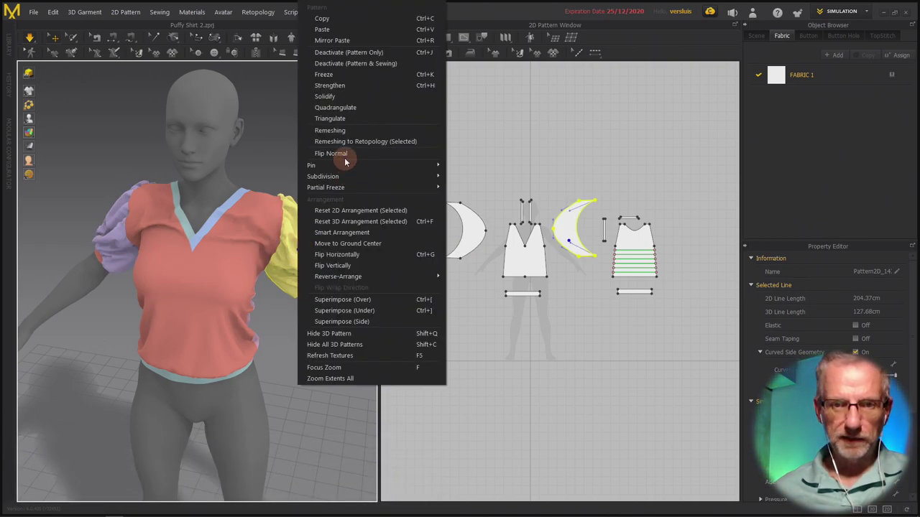
{"action": "left_click", "coordinate": [381, 85]}
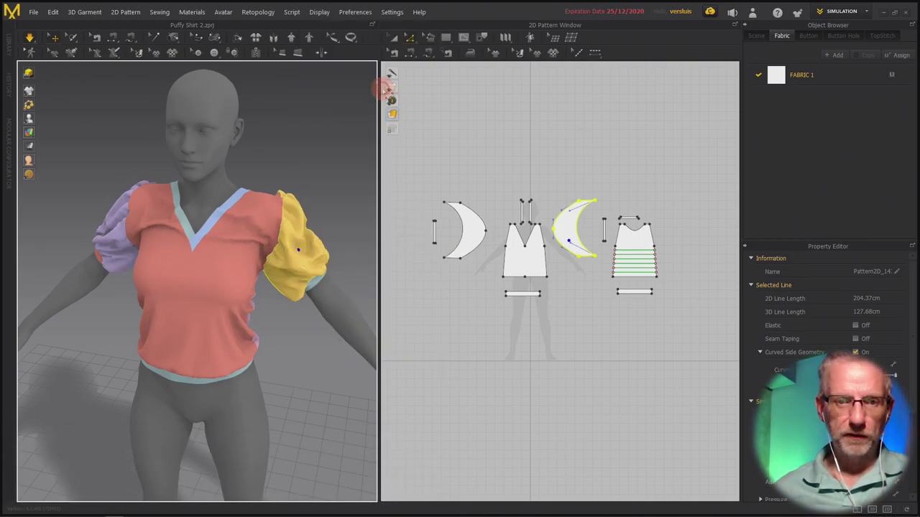
{"action": "left_click", "coordinate": [119, 215]}
{"action": "right_click", "coordinate": [121, 217]}
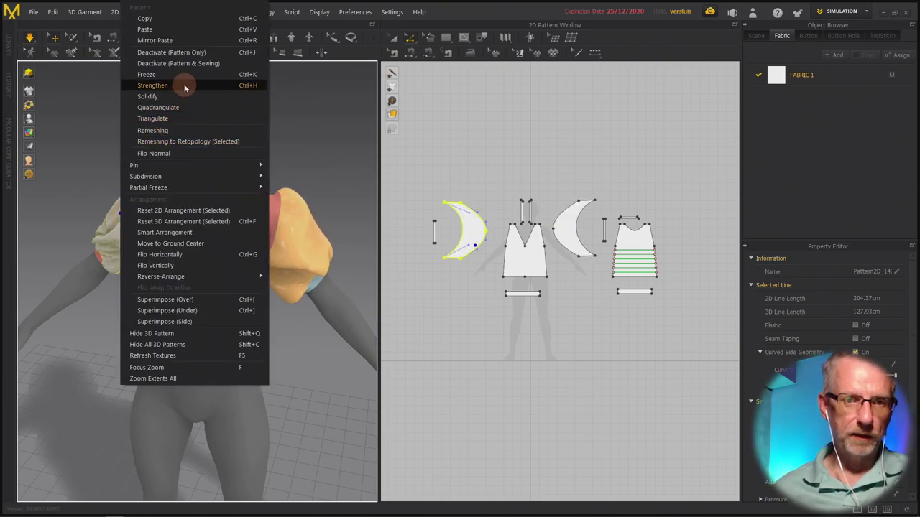
{"action": "left_click", "coordinate": [184, 85]}
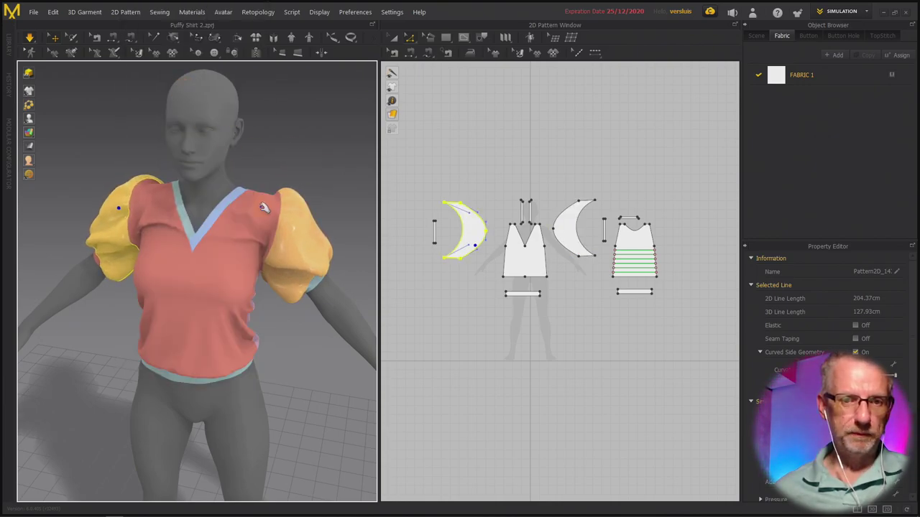
Tug the front panel at the chest and unstrengthen both puffy sleeves.
{"action": "left_click", "coordinate": [165, 260]}
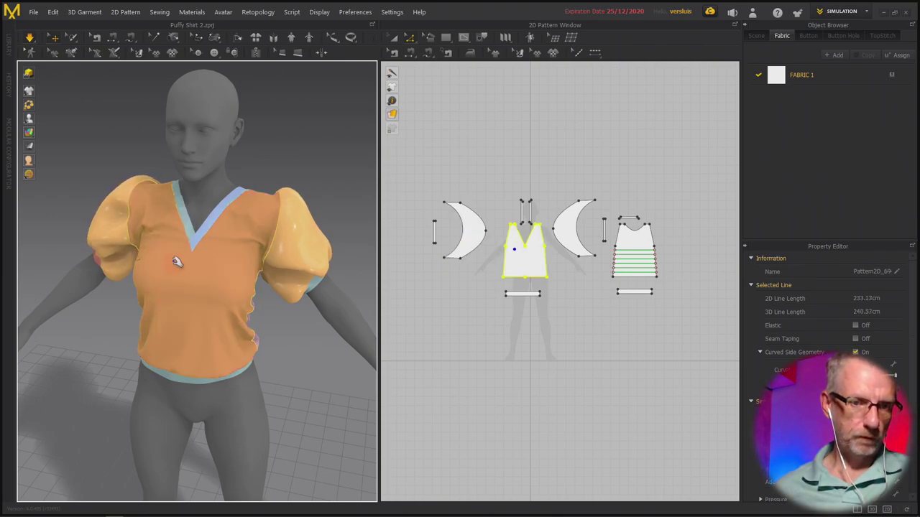
{"action": "right_click", "coordinate": [299, 221]}
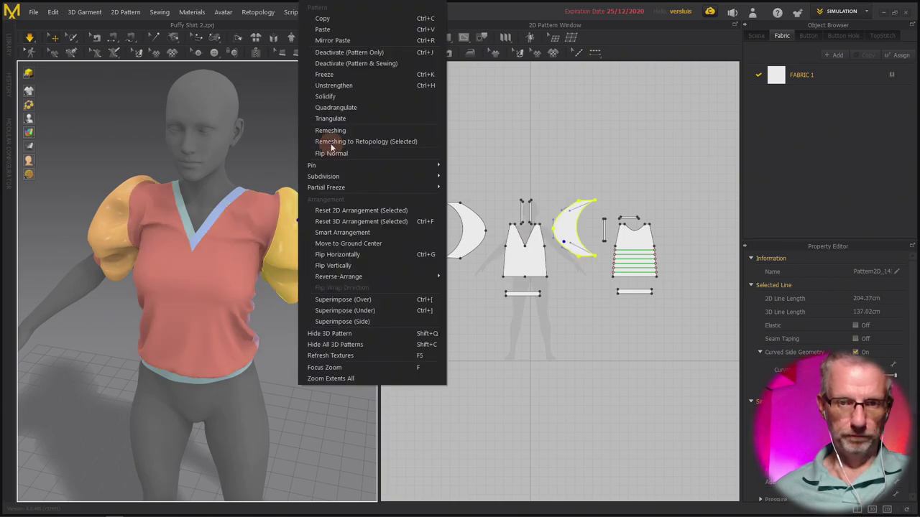
{"action": "left_click", "coordinate": [349, 84]}
{"action": "right_click", "coordinate": [128, 205]}
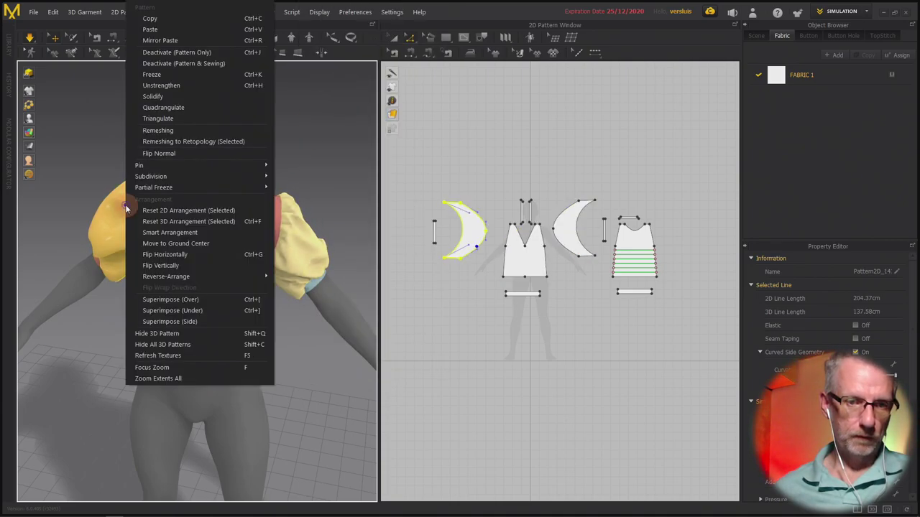
{"action": "left_click", "coordinate": [214, 95]}
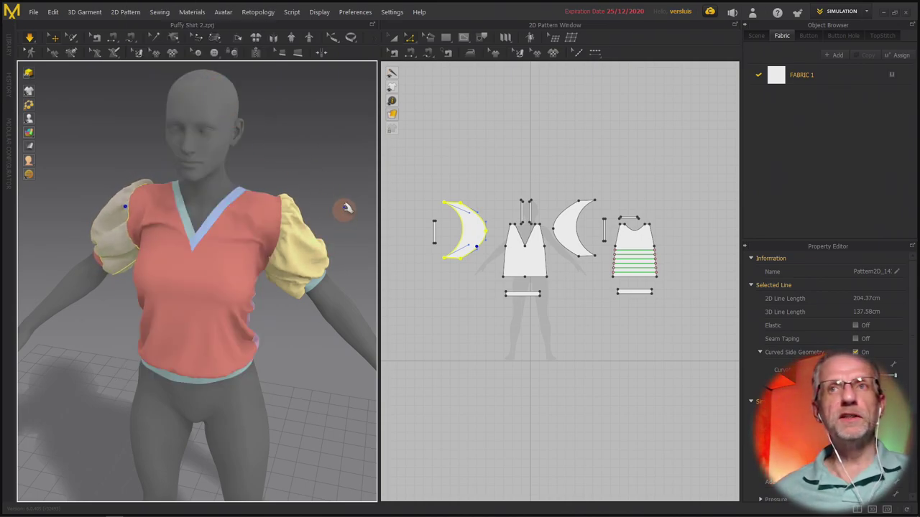
Strengthen only the yellow sleeve for comparison with the opposite sleeve.
{"action": "right_click_drag", "start_coordinate": [339, 191], "coordinate": [320, 181]}
{"action": "right_click", "coordinate": [298, 260]}
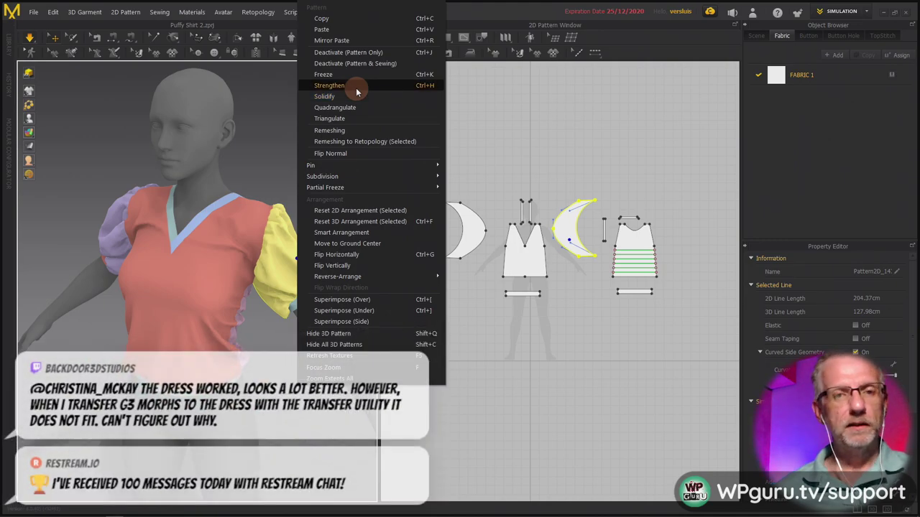
{"action": "left_click", "coordinate": [355, 87]}
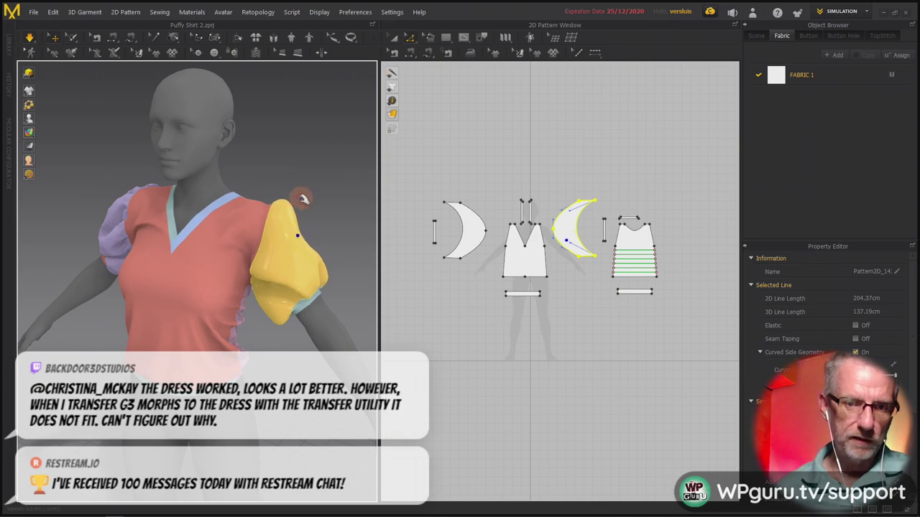
Solidify the purple sleeve and let the simulation settle it on the arm.
{"action": "right_click_drag", "start_coordinate": [303, 198], "coordinate": [186, 269]}
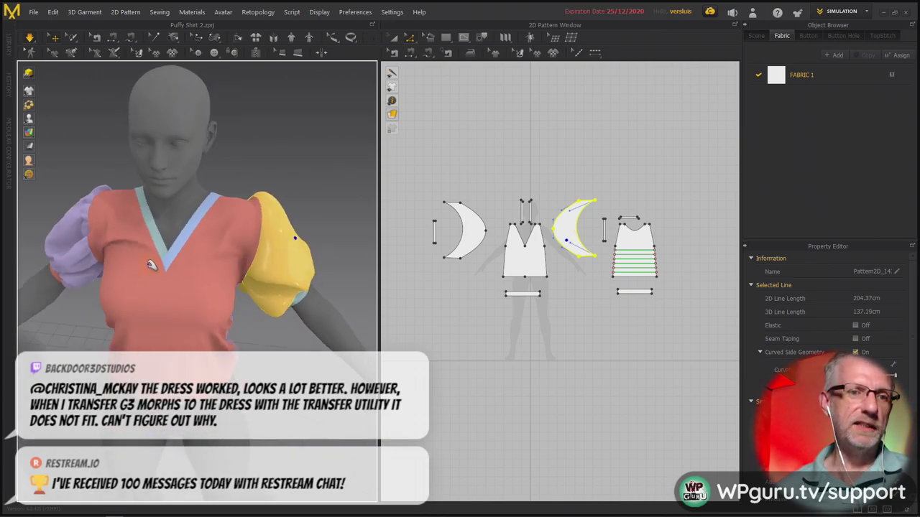
{"action": "left_click", "coordinate": [76, 233]}
{"action": "right_click", "coordinate": [74, 232]}
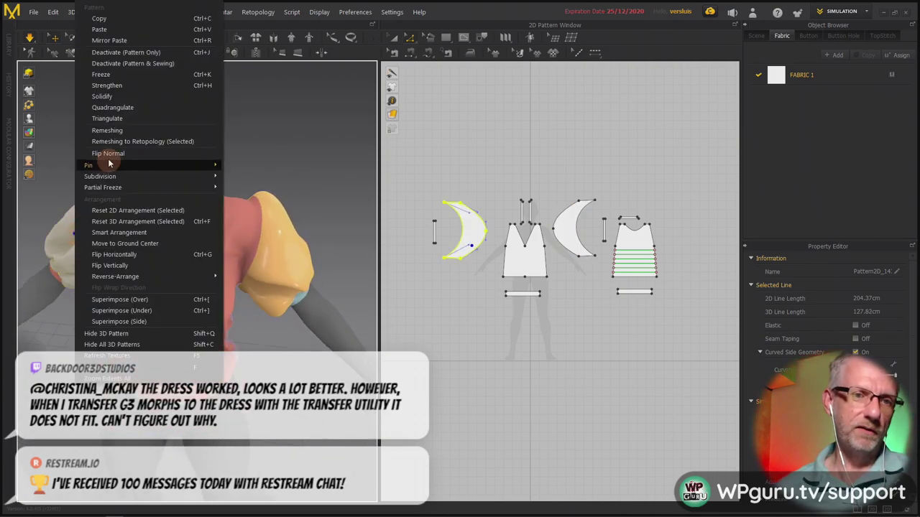
{"action": "left_click", "coordinate": [145, 101]}
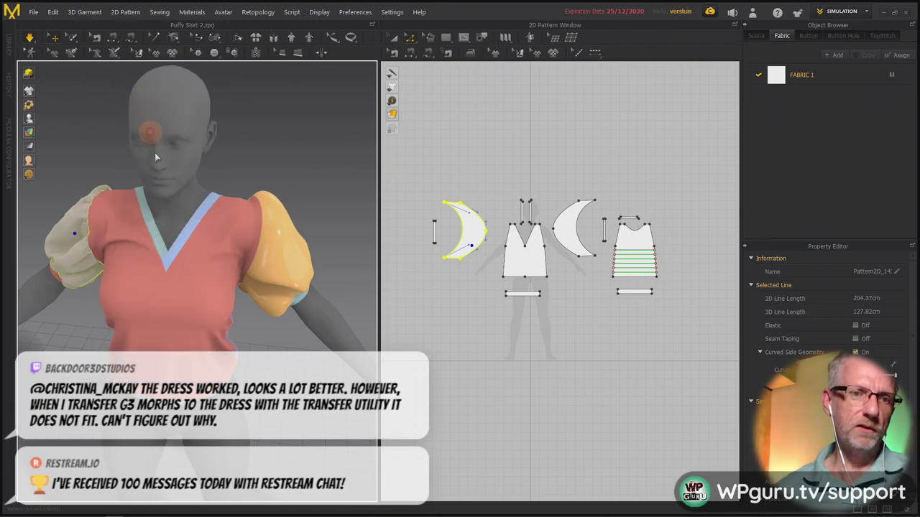
{"action": "key", "text": "space"}
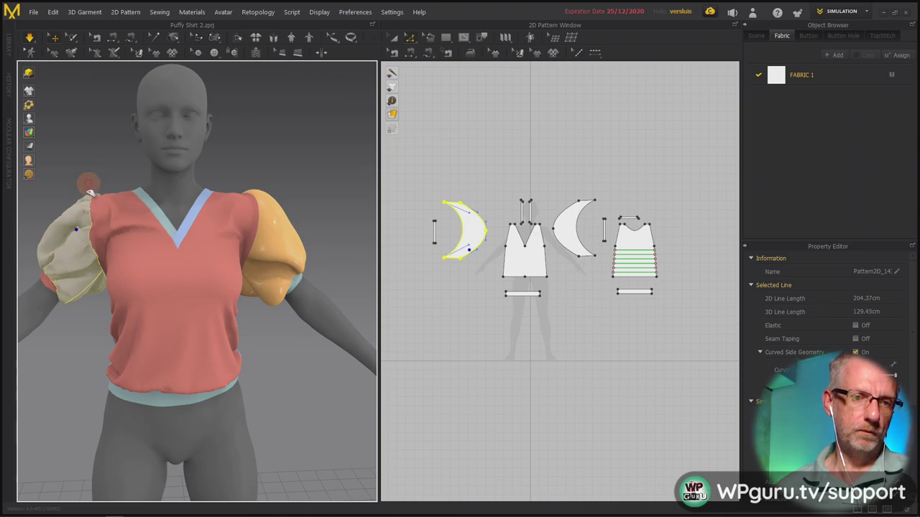
Compare the pattern options offered for the solidified purple sleeve and the strengthened yellow sleeve.
{"action": "right_click", "coordinate": [80, 249]}
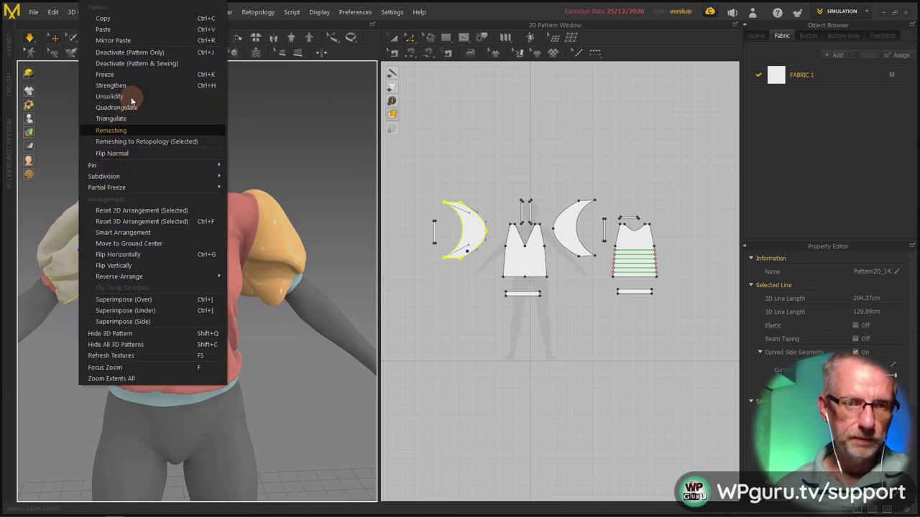
{"action": "left_click", "coordinate": [300, 154]}
{"action": "right_click_drag", "start_coordinate": [345, 227], "coordinate": [290, 239]}
{"action": "scroll", "coordinate": [290, 238], "scroll_direction": "down", "scroll_amount": 3}
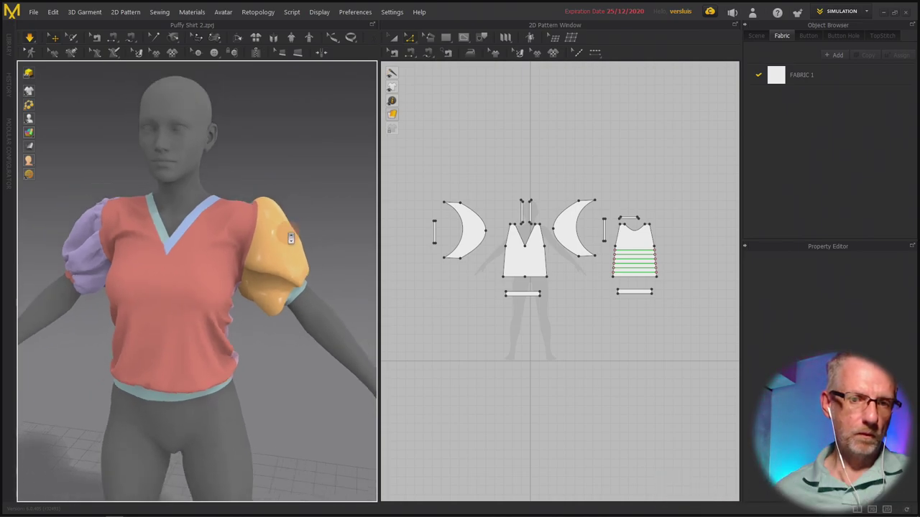
{"action": "left_click", "coordinate": [280, 244]}
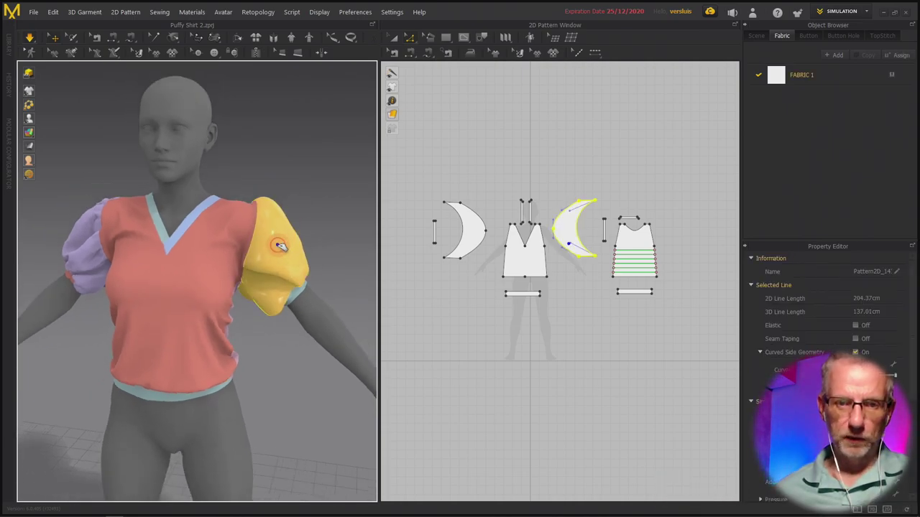
{"action": "right_click", "coordinate": [279, 244]}
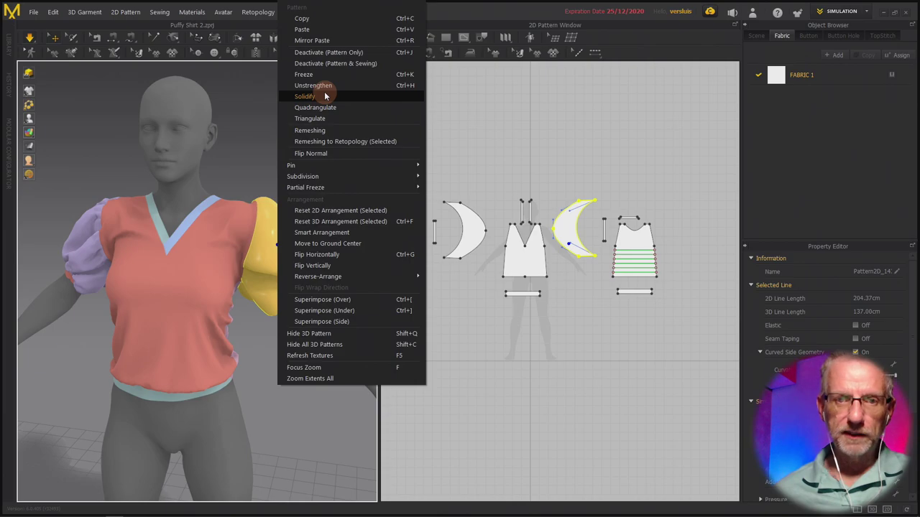
{"action": "left_click", "coordinate": [86, 250]}
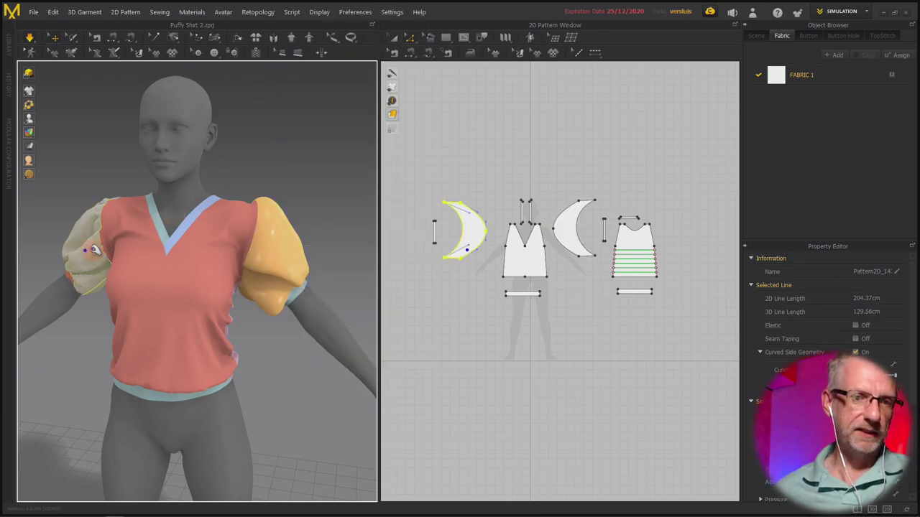
{"action": "right_click", "coordinate": [91, 253]}
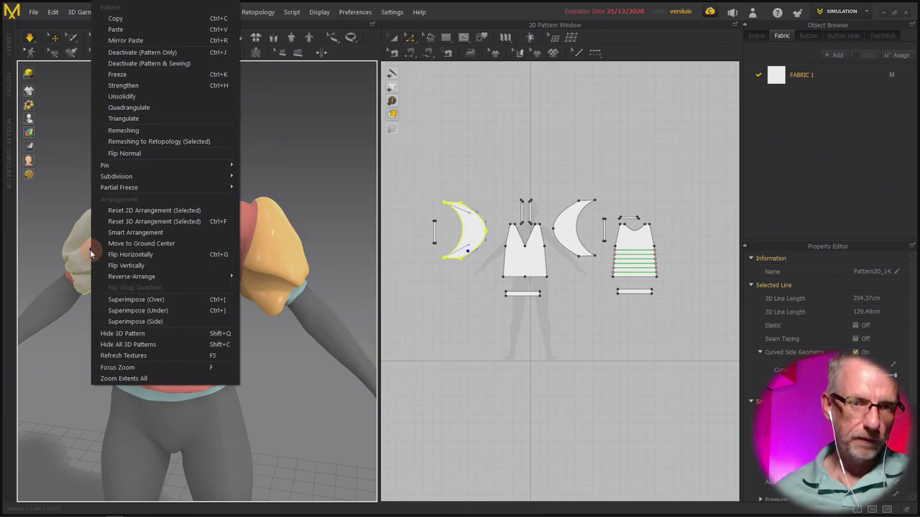
Tug the solidified purple sleeve from the side view to settle its folds.
{"action": "scroll", "coordinate": [45, 168], "scroll_direction": "down", "scroll_amount": 3}
{"action": "right_click_drag", "start_coordinate": [108, 237], "coordinate": [145, 264]}
{"action": "left_click", "coordinate": [103, 239]}
{"action": "mouse_move", "coordinate": [102, 237]}
{"action": "left_mouse_down"}
{"action": "mouse_move", "coordinate": [106, 267]}
{"action": "mouse_move", "coordinate": [93, 197]}
{"action": "mouse_move", "coordinate": [138, 283]}
{"action": "mouse_move", "coordinate": [137, 256]}
{"action": "left_mouse_up"}
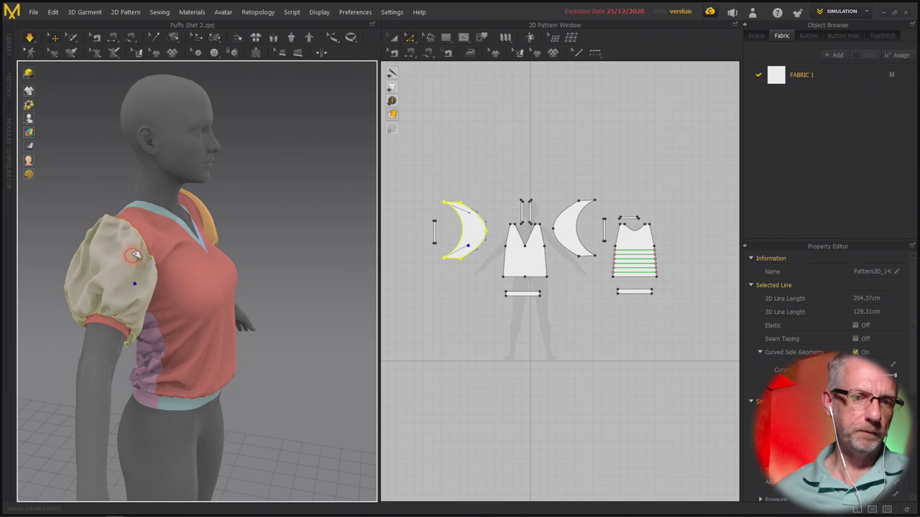
{"action": "right_click_drag", "start_coordinate": [167, 252], "coordinate": [90, 224]}
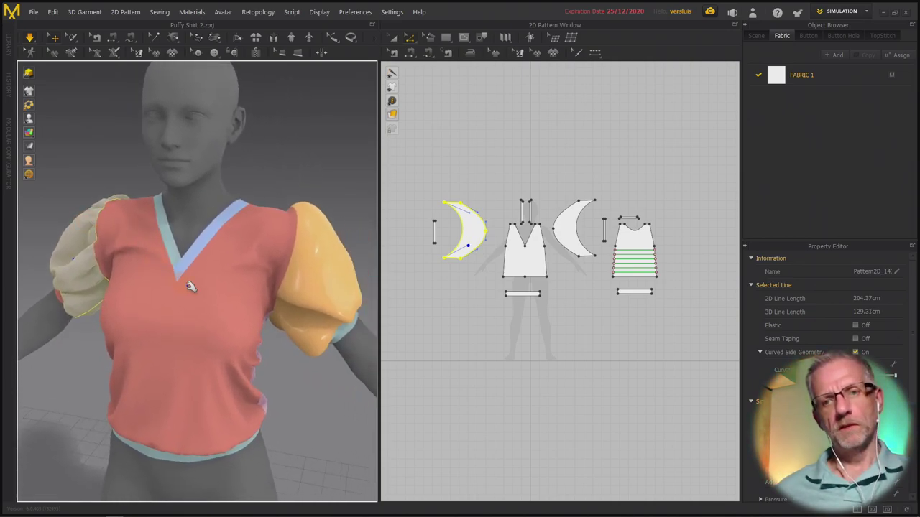
Grab each puffy sleeve in turn, and pull the solidified purple sleeve outward from the back and side views.
{"action": "right_click_drag", "start_coordinate": [349, 378], "coordinate": [347, 370]}
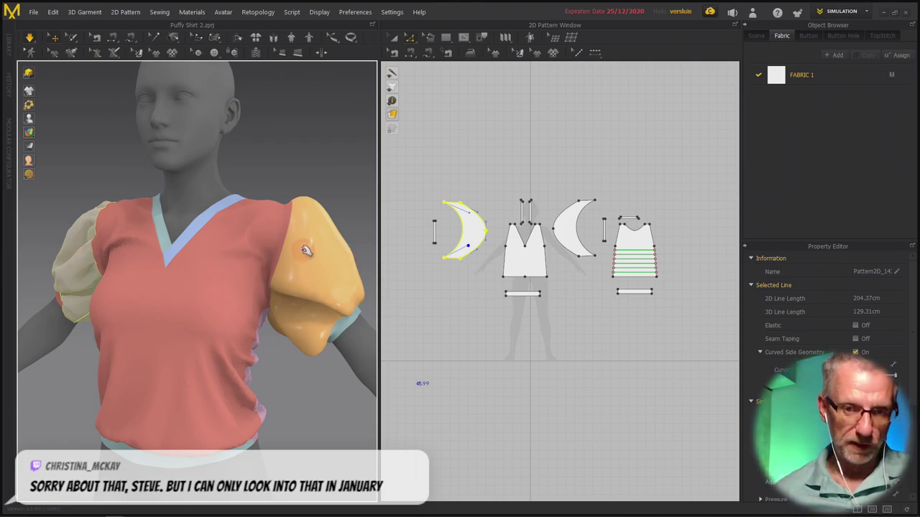
{"action": "left_click", "coordinate": [327, 256]}
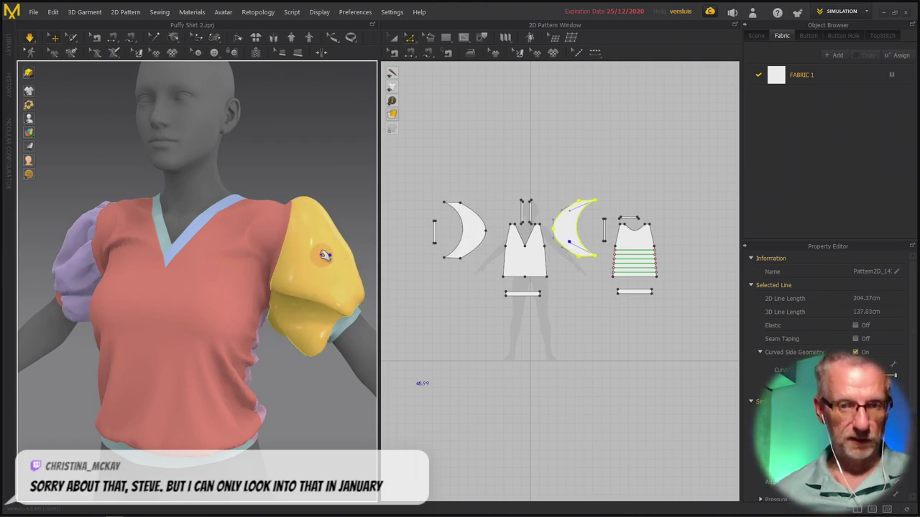
{"action": "left_click", "coordinate": [66, 273]}
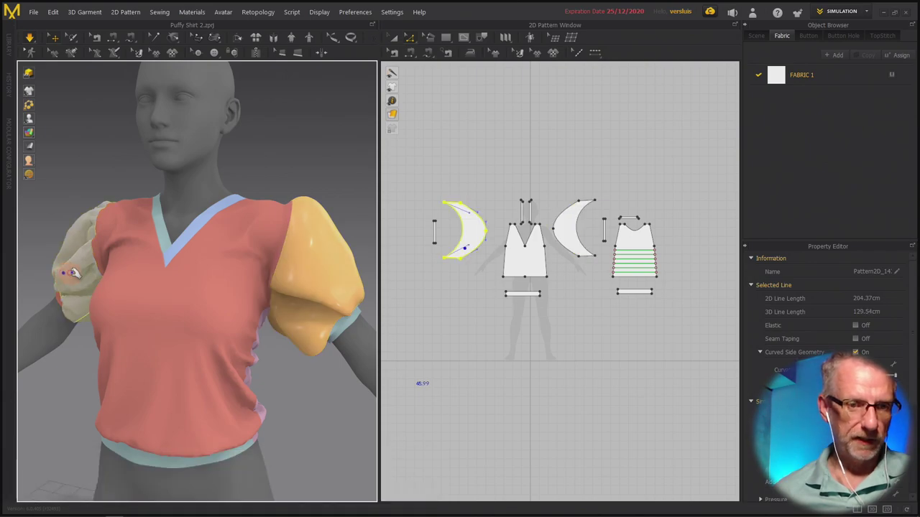
{"action": "right_click_drag", "start_coordinate": [104, 272], "coordinate": [261, 238]}
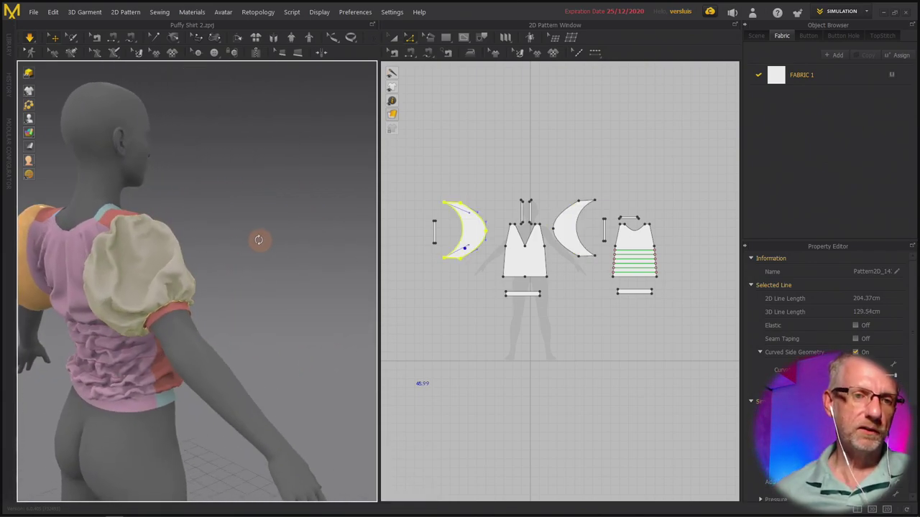
{"action": "mouse_move", "coordinate": [142, 257]}
{"action": "left_mouse_down"}
{"action": "mouse_move", "coordinate": [194, 174]}
{"action": "mouse_move", "coordinate": [171, 258]}
{"action": "mouse_move", "coordinate": [191, 230]}
{"action": "mouse_move", "coordinate": [183, 257]}
{"action": "mouse_move", "coordinate": [182, 237]}
{"action": "mouse_move", "coordinate": [153, 242]}
{"action": "mouse_move", "coordinate": [168, 228]}
{"action": "mouse_move", "coordinate": [207, 237]}
{"action": "left_mouse_up"}
{"action": "right_click_drag", "start_coordinate": [207, 237], "coordinate": [82, 242]}
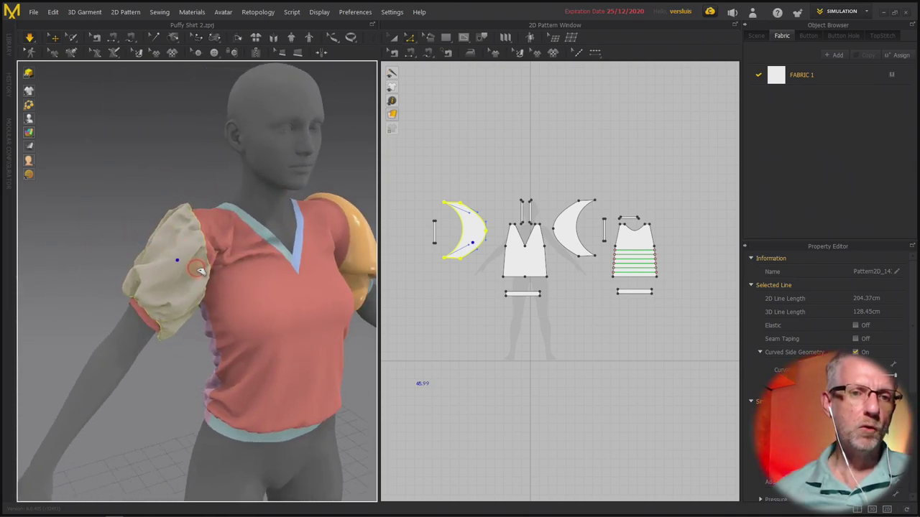
Tug the strengthened yellow sleeve from the front view to round out its puff.
{"action": "right_click_drag", "start_coordinate": [252, 253], "coordinate": [120, 221]}
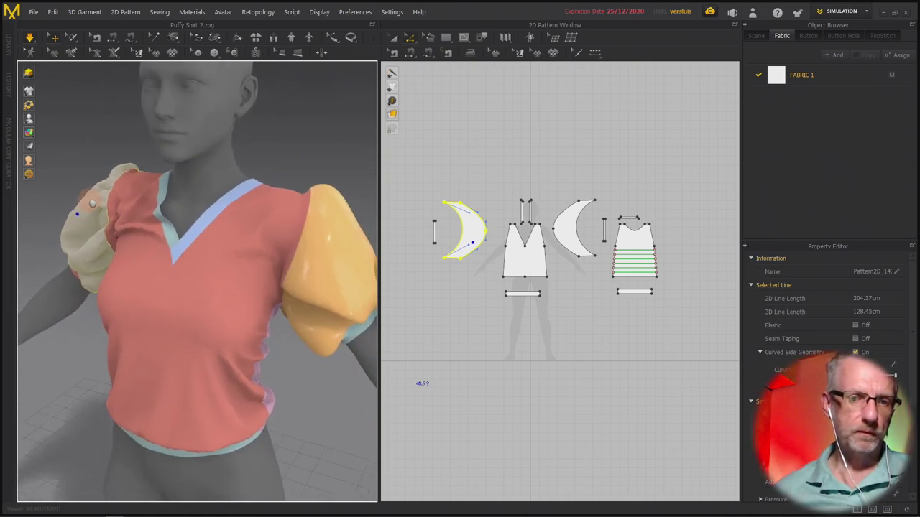
{"action": "left_click", "coordinate": [345, 226]}
{"action": "mouse_move", "coordinate": [346, 226]}
{"action": "left_mouse_down"}
{"action": "mouse_move", "coordinate": [352, 282]}
{"action": "mouse_move", "coordinate": [339, 284]}
{"action": "mouse_move", "coordinate": [352, 214]}
{"action": "mouse_move", "coordinate": [348, 273]}
{"action": "mouse_move", "coordinate": [324, 288]}
{"action": "mouse_move", "coordinate": [339, 241]}
{"action": "mouse_move", "coordinate": [336, 283]}
{"action": "mouse_move", "coordinate": [329, 282]}
{"action": "mouse_move", "coordinate": [345, 224]}
{"action": "mouse_move", "coordinate": [352, 248]}
{"action": "left_mouse_up"}
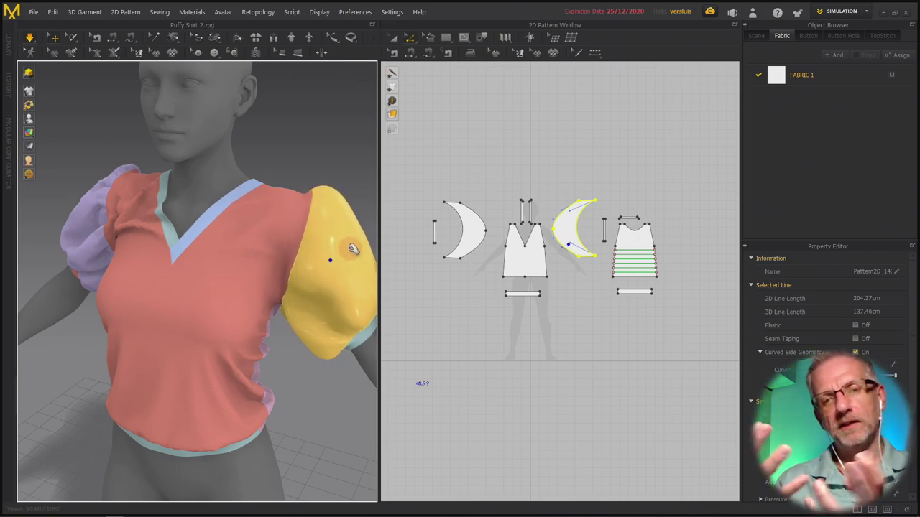
{"action": "scroll", "coordinate": [144, 232], "scroll_direction": "up", "scroll_amount": 5}
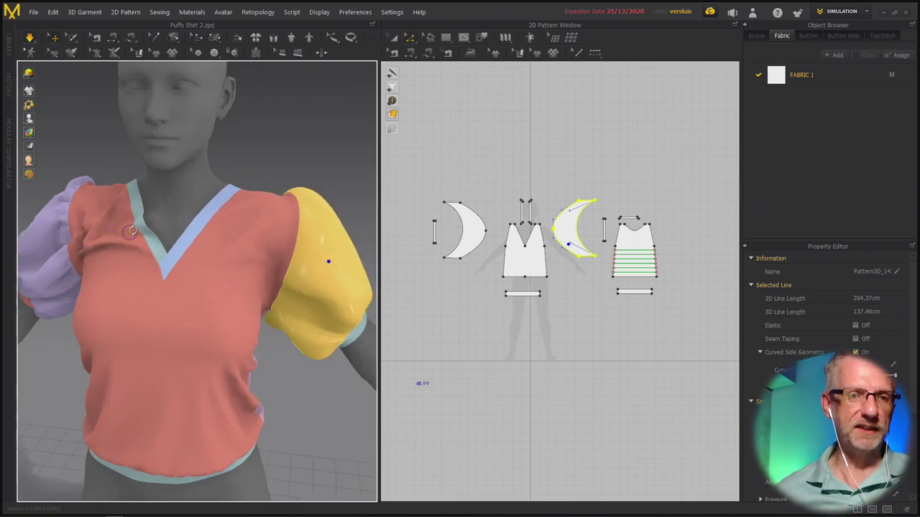
Pull the upper part of the solidified purple sleeve upward near the shoulder.
{"action": "right_click_drag", "start_coordinate": [218, 246], "coordinate": [139, 273]}
{"action": "mouse_move", "coordinate": [136, 275]}
{"action": "left_mouse_down"}
{"action": "mouse_move", "coordinate": [123, 273]}
{"action": "mouse_move", "coordinate": [117, 240]}
{"action": "mouse_move", "coordinate": [146, 251]}
{"action": "mouse_move", "coordinate": [140, 260]}
{"action": "mouse_move", "coordinate": [135, 235]}
{"action": "mouse_move", "coordinate": [133, 242]}
{"action": "left_mouse_up"}
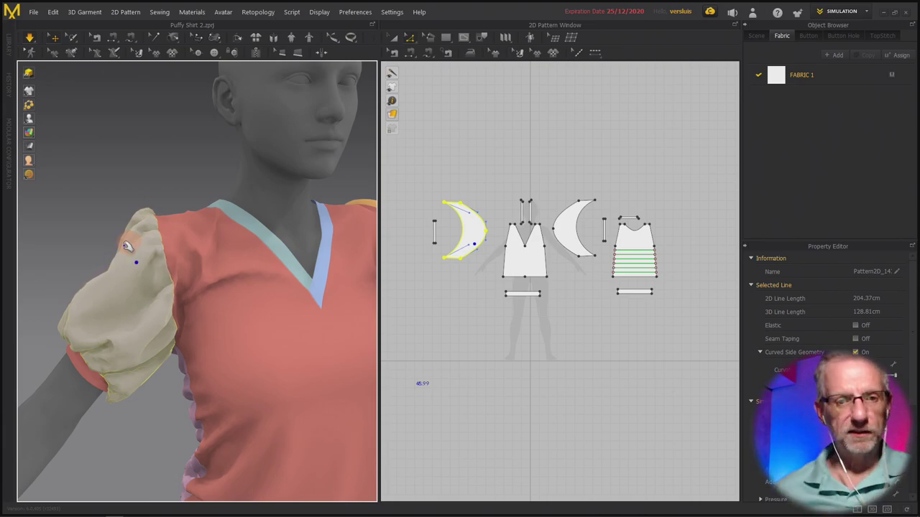
{"action": "right_click_drag", "start_coordinate": [175, 328], "coordinate": [64, 276]}
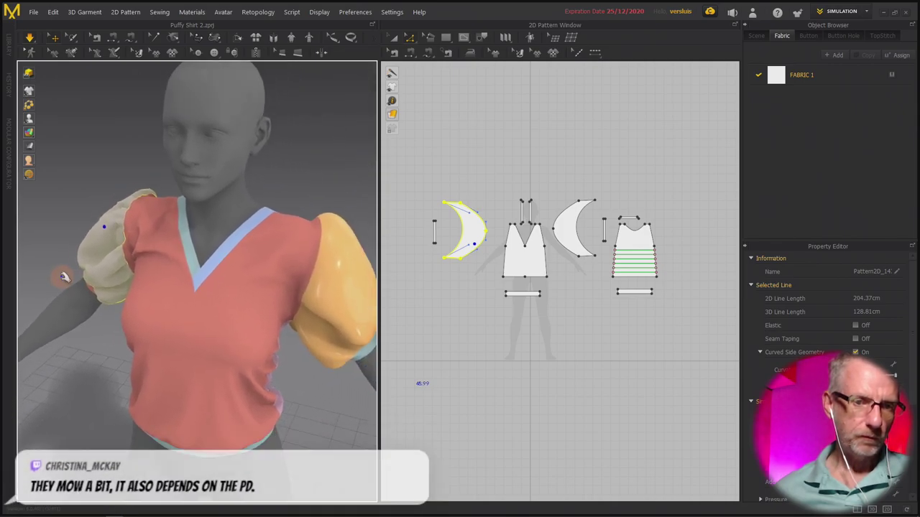
Unsolidify the purple sleeve and tug its fabric loose from the front and side views.
{"action": "right_click", "coordinate": [103, 232]}
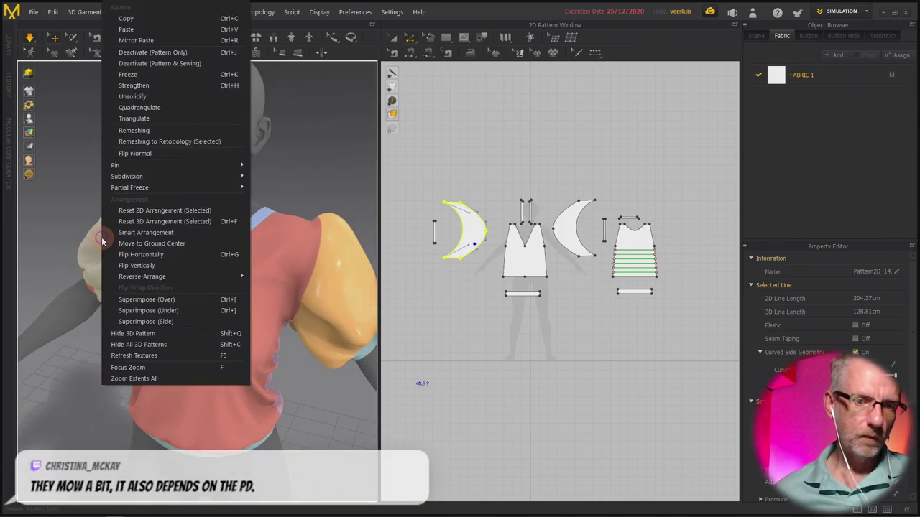
{"action": "left_click", "coordinate": [176, 99]}
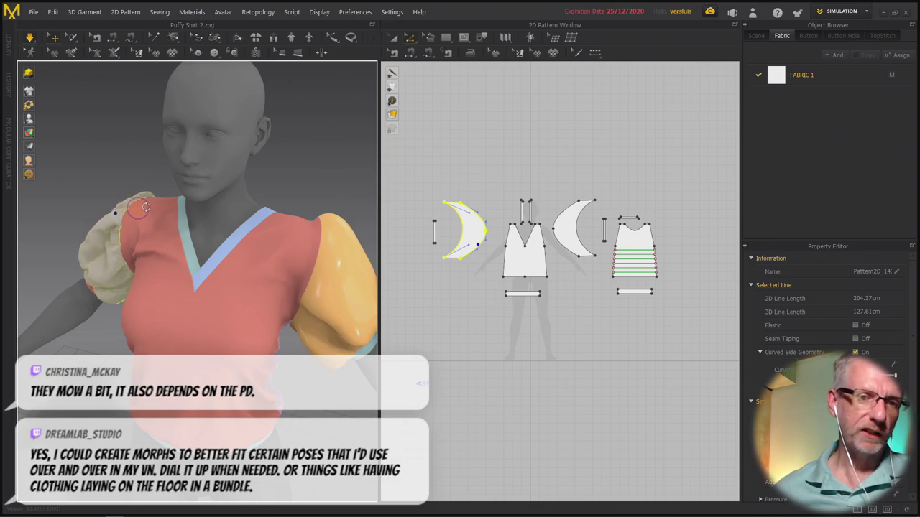
{"action": "right_click_drag", "start_coordinate": [188, 236], "coordinate": [237, 237]}
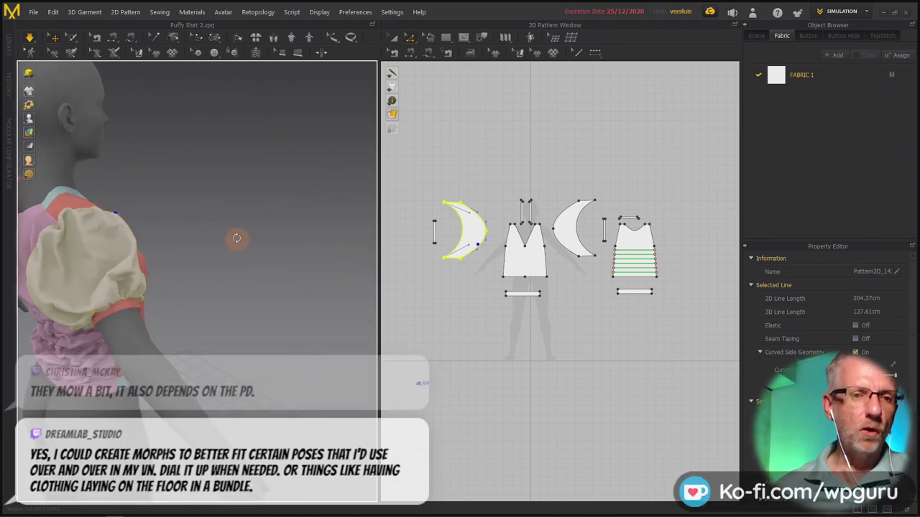
{"action": "right_click_drag", "start_coordinate": [154, 236], "coordinate": [47, 254]}
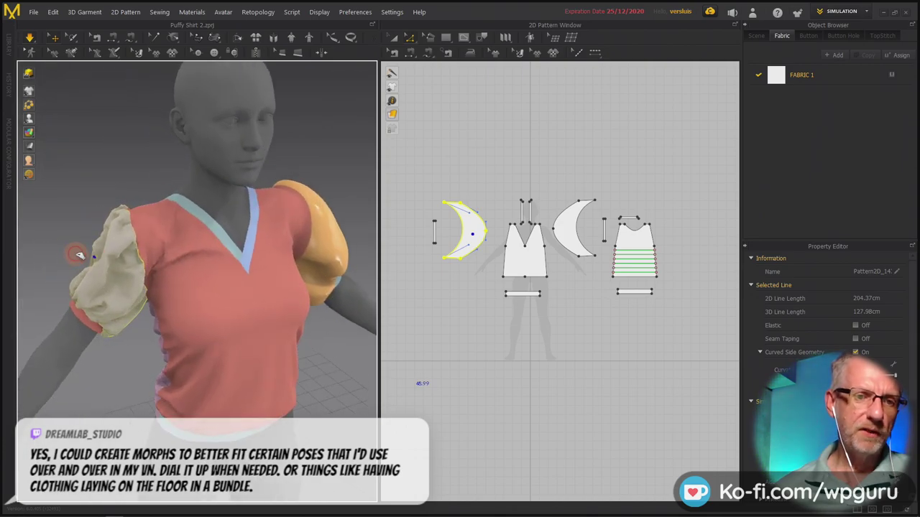
Solidify the purple sleeve again and pull its fabric toward the shirt front.
{"action": "right_click", "coordinate": [99, 259]}
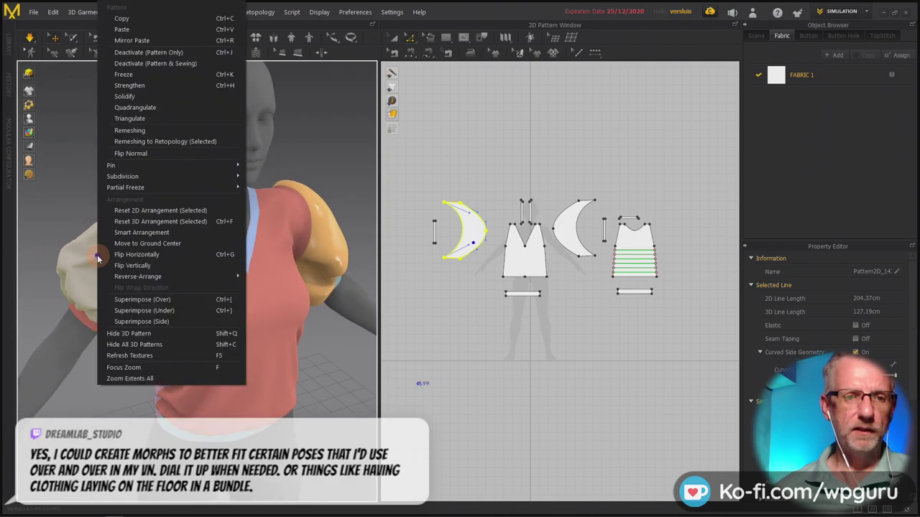
{"action": "left_click", "coordinate": [158, 88]}
{"action": "scroll", "coordinate": [142, 307], "scroll_direction": "up", "scroll_amount": 3}
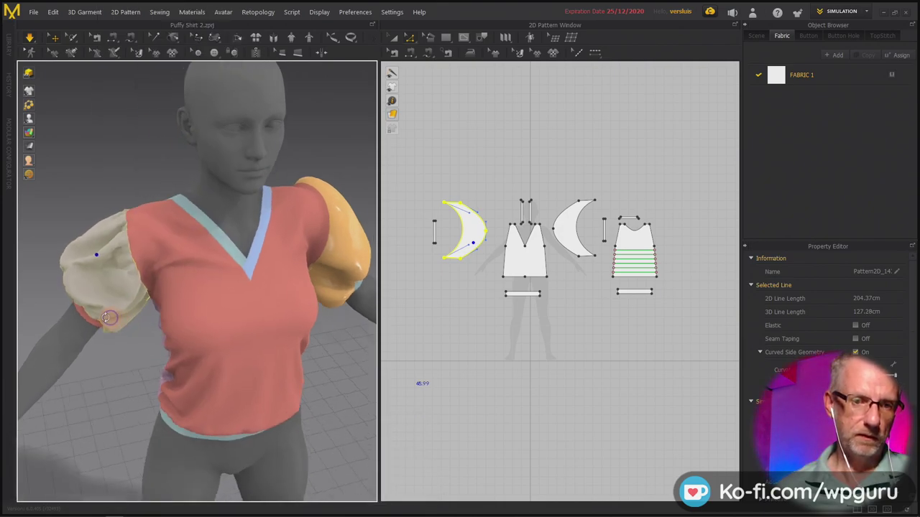
{"action": "mouse_move", "coordinate": [133, 266]}
{"action": "left_mouse_down"}
{"action": "mouse_move", "coordinate": [127, 294]}
{"action": "mouse_move", "coordinate": [163, 304]}
{"action": "left_mouse_up"}
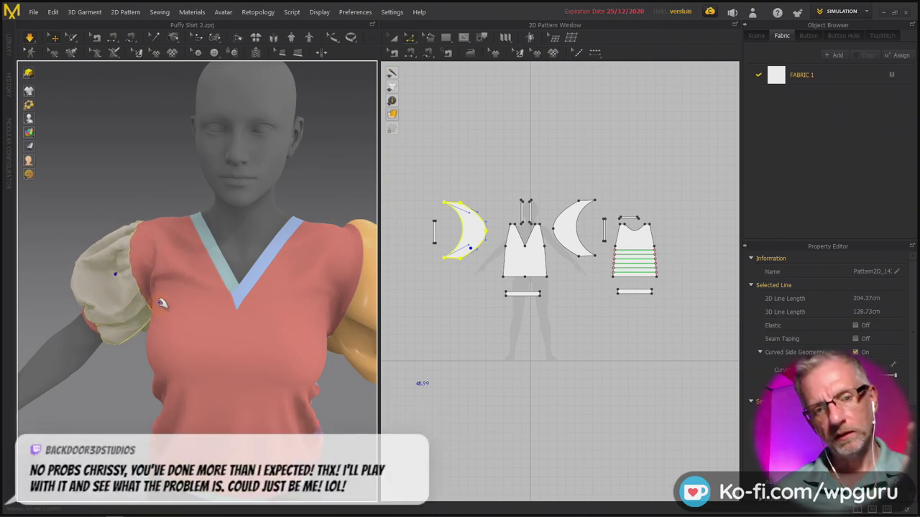
Unstrengthen the yellow sleeve and let its fabric settle into softer folds.
{"action": "right_click_drag", "start_coordinate": [206, 314], "coordinate": [253, 295]}
{"action": "right_click", "coordinate": [290, 292]}
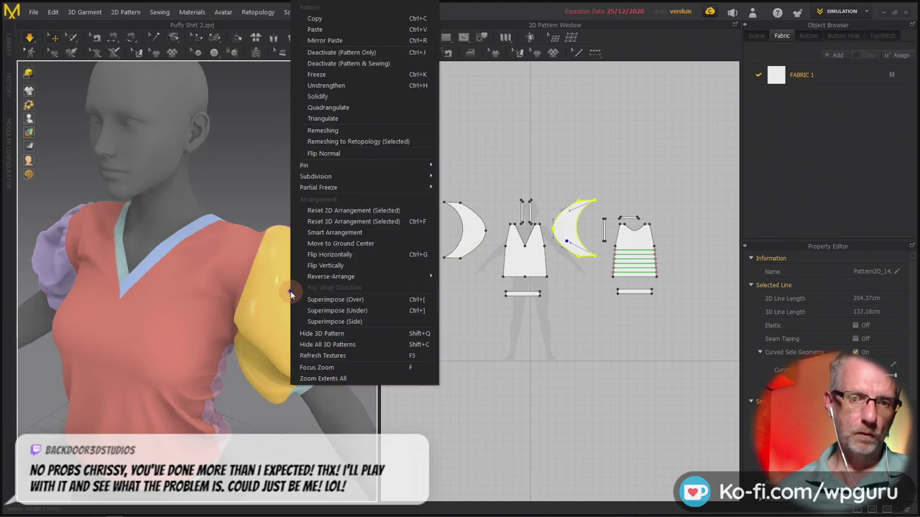
{"action": "left_click", "coordinate": [341, 85]}
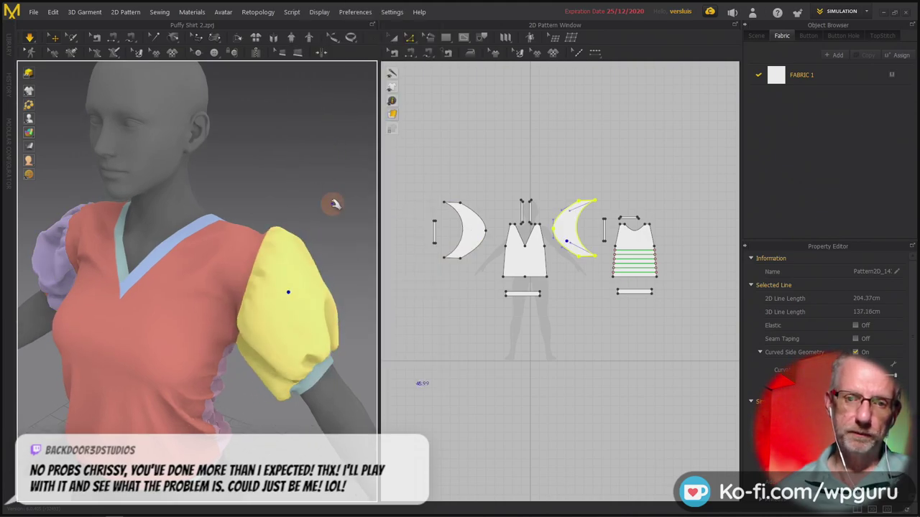
{"action": "right_click_drag", "start_coordinate": [238, 296], "coordinate": [188, 299]}
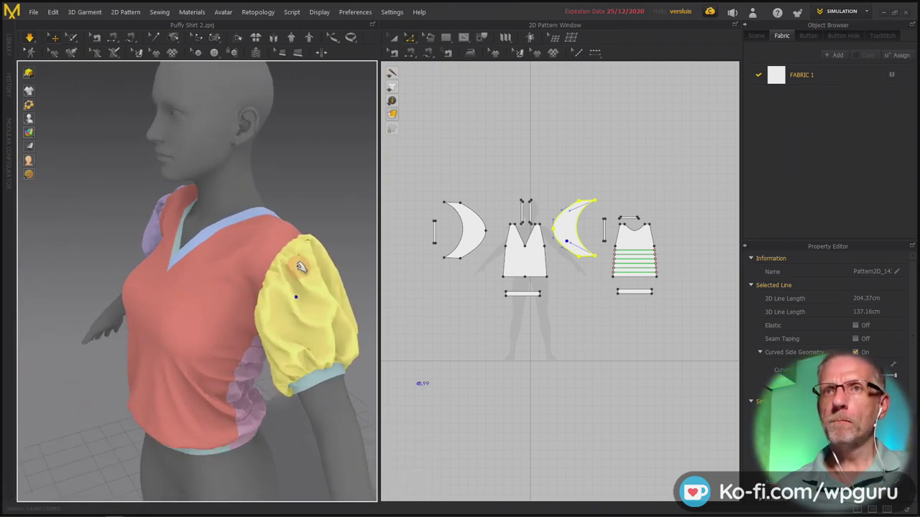
{"action": "right_click_drag", "start_coordinate": [285, 250], "coordinate": [257, 251]}
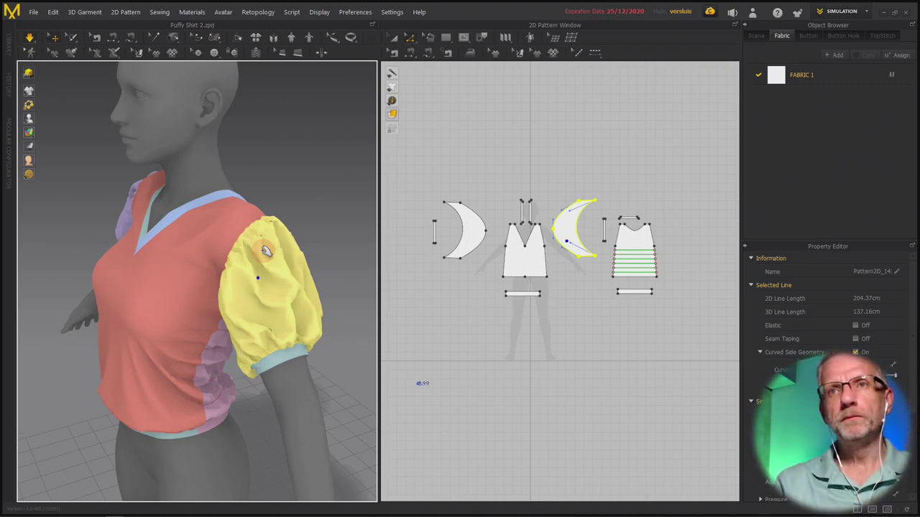
Tug the purple sleeve and the shirt front where they meet at the shoulder seam.
{"action": "right_click_drag", "start_coordinate": [202, 264], "coordinate": [288, 219]}
{"action": "scroll", "coordinate": [232, 242], "scroll_direction": "up", "scroll_amount": 4}
{"action": "scroll", "coordinate": [229, 245], "scroll_direction": "down", "scroll_amount": 3}
{"action": "mouse_move", "coordinate": [115, 204]}
{"action": "left_mouse_down"}
{"action": "mouse_move", "coordinate": [123, 210]}
{"action": "mouse_move", "coordinate": [118, 227]}
{"action": "mouse_move", "coordinate": [123, 218]}
{"action": "left_mouse_up"}
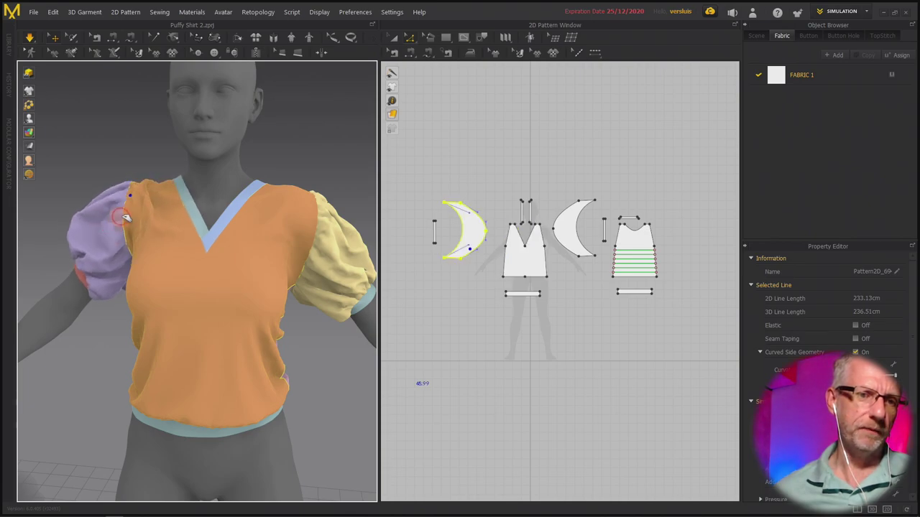
Pull the yellow sleeve outward and downward from the shoulder, and solidify it.
{"action": "left_click", "coordinate": [301, 199]}
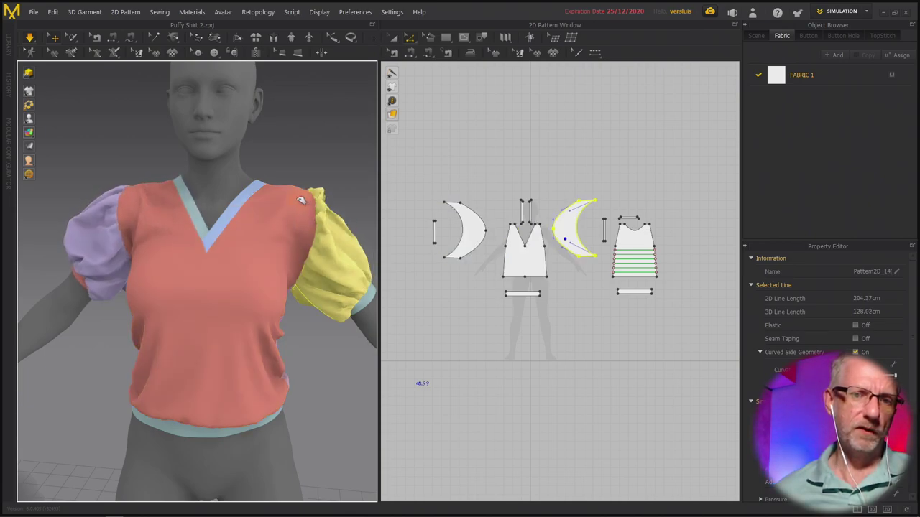
{"action": "mouse_move", "coordinate": [288, 193]}
{"action": "left_mouse_down"}
{"action": "mouse_move", "coordinate": [320, 200]}
{"action": "mouse_move", "coordinate": [305, 190]}
{"action": "mouse_move", "coordinate": [352, 266]}
{"action": "mouse_move", "coordinate": [324, 238]}
{"action": "mouse_move", "coordinate": [316, 213]}
{"action": "mouse_move", "coordinate": [350, 259]}
{"action": "mouse_move", "coordinate": [348, 289]}
{"action": "mouse_move", "coordinate": [325, 246]}
{"action": "left_mouse_up"}
{"action": "right_click_drag", "start_coordinate": [324, 246], "coordinate": [136, 211]}
{"action": "mouse_move", "coordinate": [256, 186]}
{"action": "left_mouse_down"}
{"action": "mouse_move", "coordinate": [267, 157]}
{"action": "mouse_move", "coordinate": [263, 273]}
{"action": "left_mouse_up"}
{"action": "right_click_drag", "start_coordinate": [262, 273], "coordinate": [259, 253]}
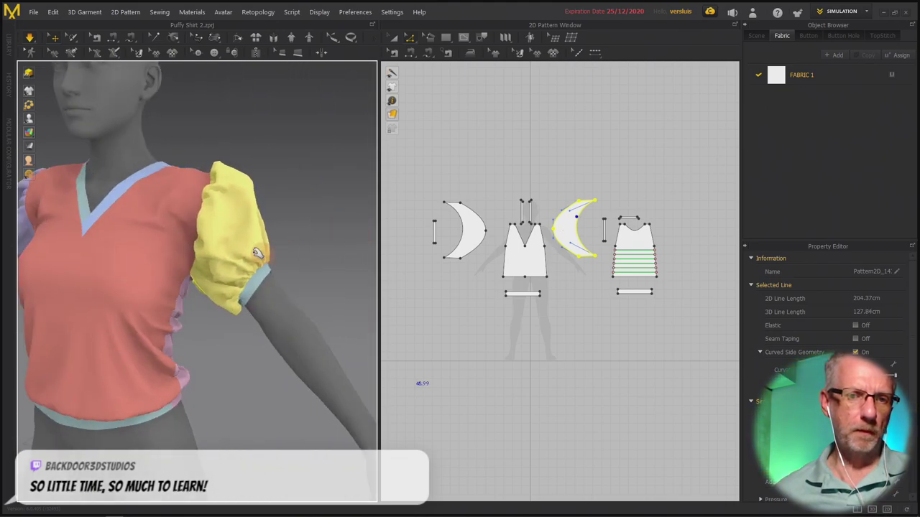
{"action": "right_click", "coordinate": [253, 222]}
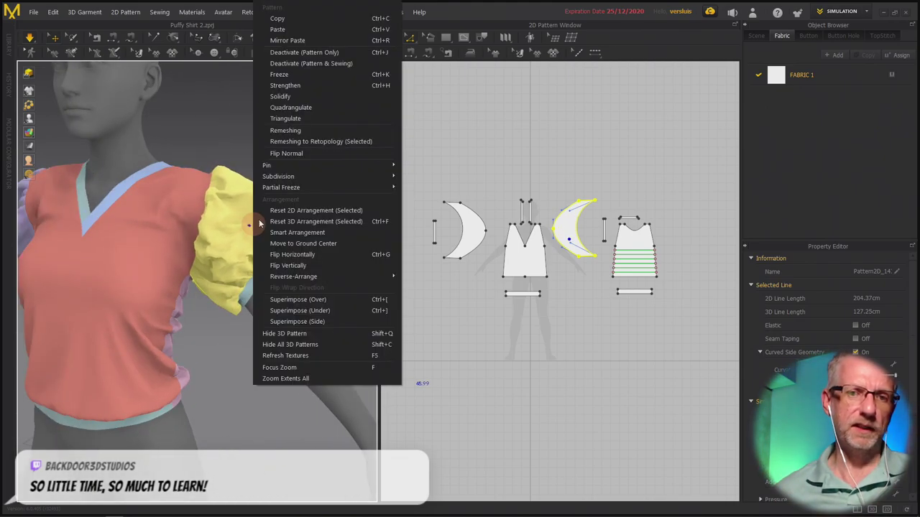
{"action": "left_click", "coordinate": [304, 97]}
Tug the solidified purple sleeve outward and adjust the shirt front beside its shoulder seam.
{"action": "right_click_drag", "start_coordinate": [259, 248], "coordinate": [119, 224]}
{"action": "mouse_move", "coordinate": [83, 219]}
{"action": "left_mouse_down"}
{"action": "mouse_move", "coordinate": [138, 154]}
{"action": "mouse_move", "coordinate": [102, 219]}
{"action": "left_mouse_up"}
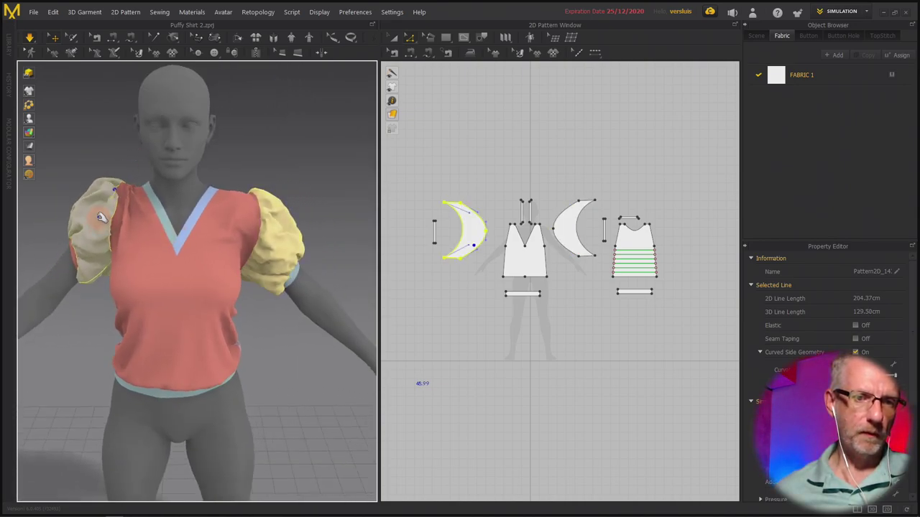
{"action": "right_click", "coordinate": [92, 221]}
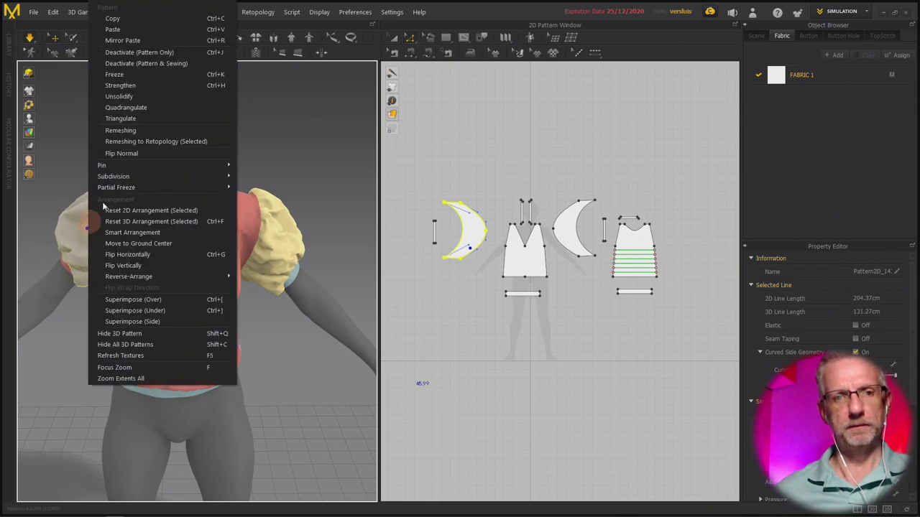
{"action": "left_click", "coordinate": [72, 232]}
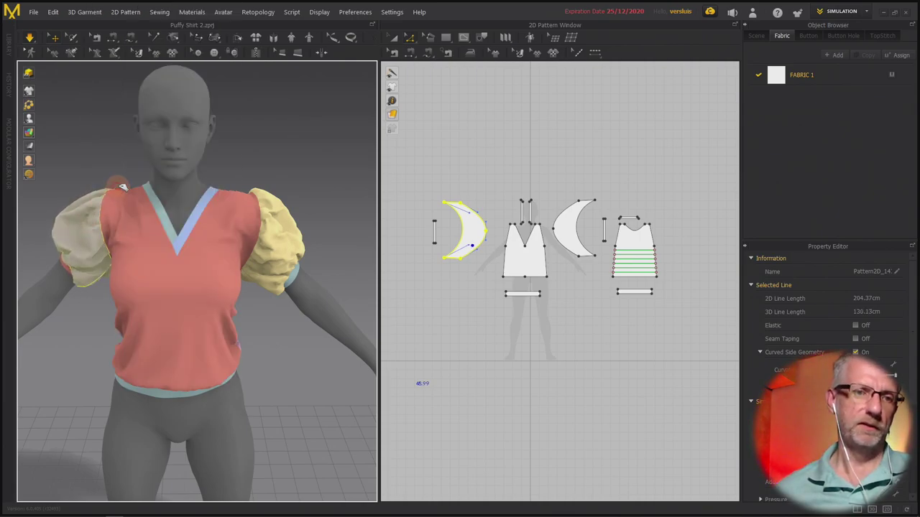
{"action": "left_click", "coordinate": [124, 208]}
{"action": "key", "text": "space"}
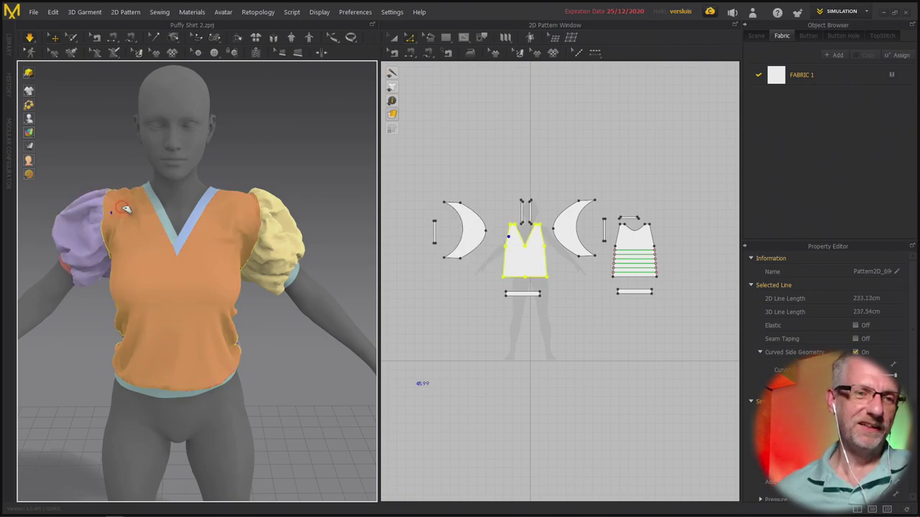
Unsolidify the purple sleeve, and tug it and the adjoining shirt front.
{"action": "right_click", "coordinate": [104, 243]}
{"action": "left_click", "coordinate": [145, 96]}
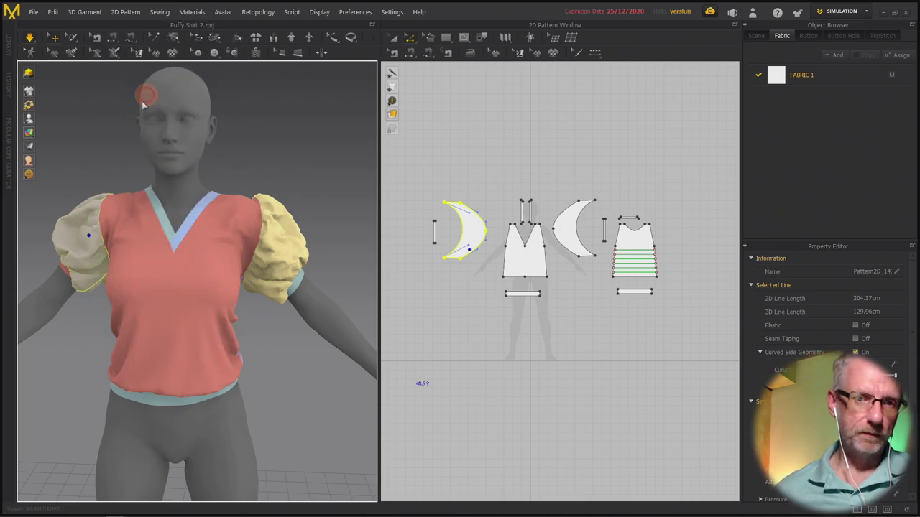
{"action": "mouse_move", "coordinate": [86, 229]}
{"action": "left_mouse_down"}
{"action": "mouse_move", "coordinate": [109, 189]}
{"action": "mouse_move", "coordinate": [120, 247]}
{"action": "mouse_move", "coordinate": [111, 259]}
{"action": "left_mouse_up"}
{"action": "left_click", "coordinate": [124, 257]}
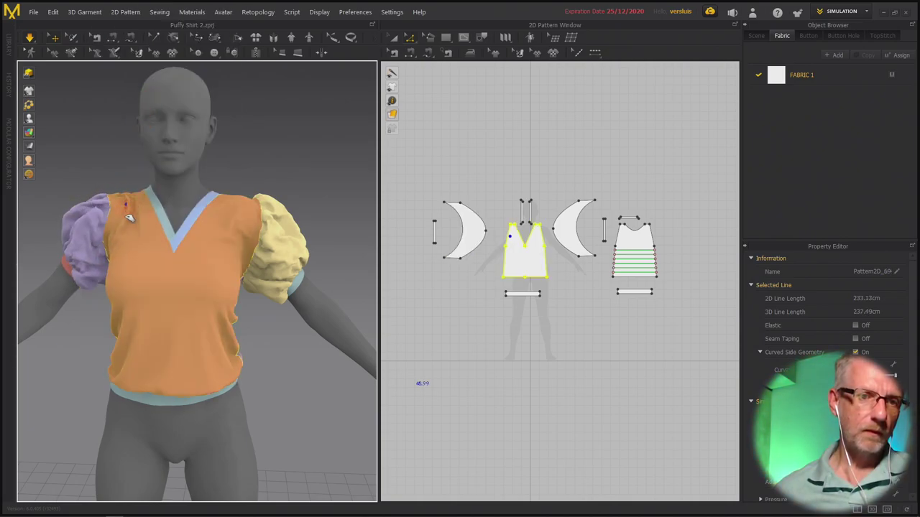
Lift the purple sleeve's top from behind, and tug the shirt front and sleeve around the shoulder.
{"action": "right_click_drag", "start_coordinate": [127, 257], "coordinate": [171, 231]}
{"action": "left_click_drag", "start_coordinate": [123, 210], "coordinate": [134, 156]}
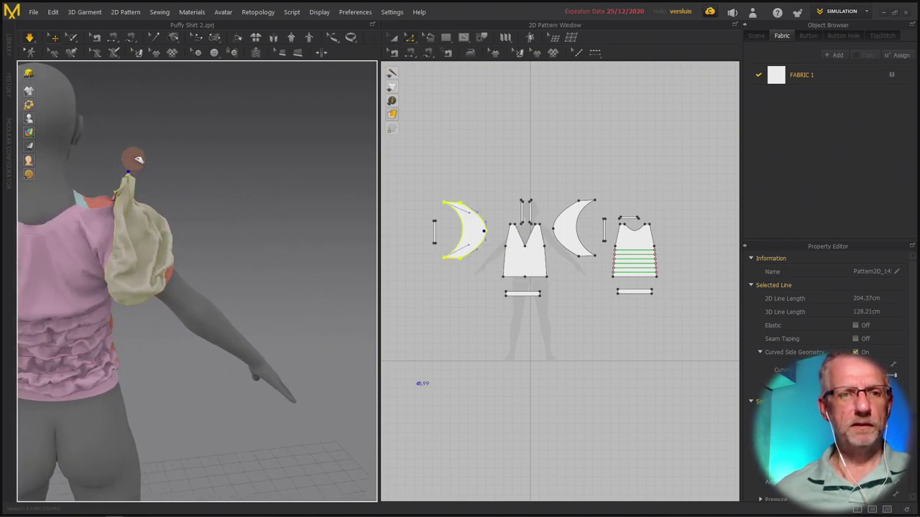
{"action": "right_click_drag", "start_coordinate": [40, 251], "coordinate": [98, 215]}
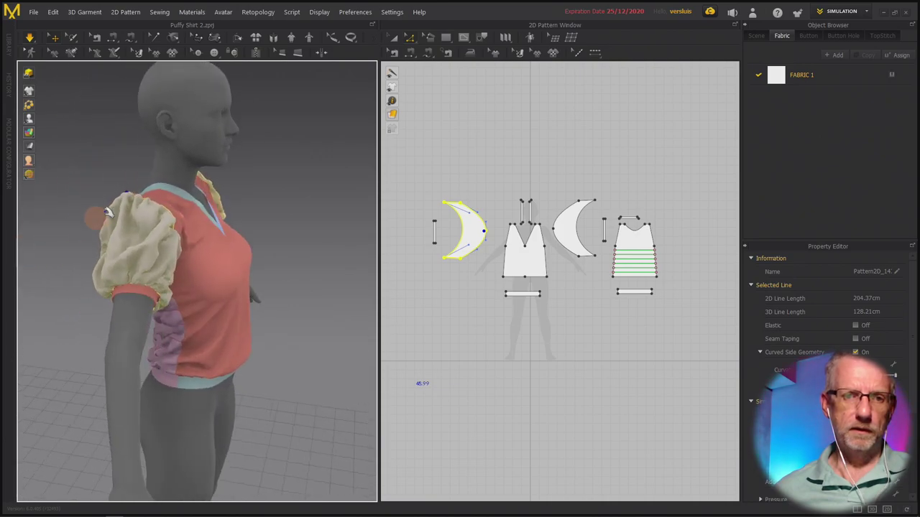
{"action": "left_click", "coordinate": [237, 218]}
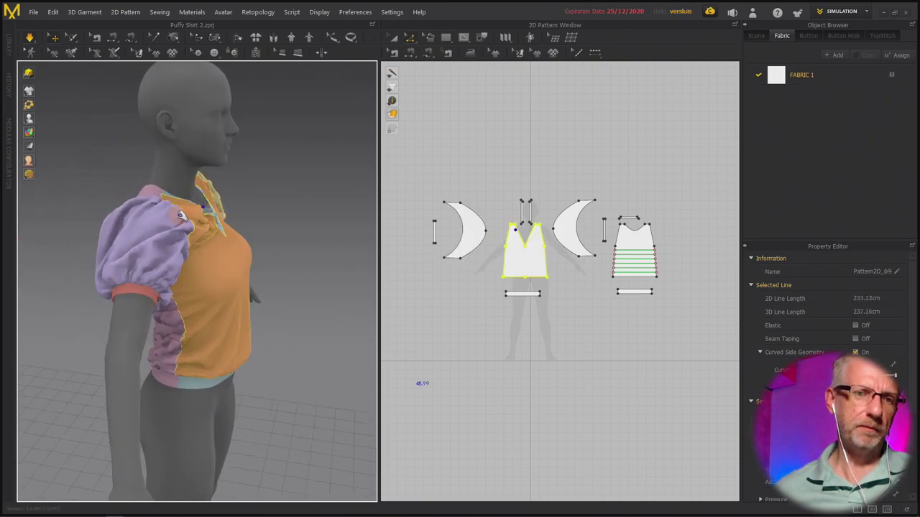
{"action": "left_click", "coordinate": [150, 253]}
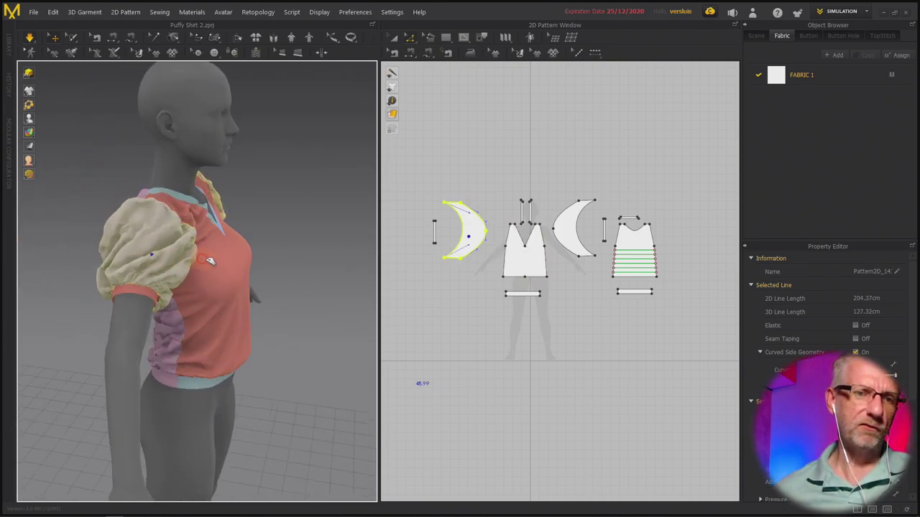
Straighten the folded shirt front at the purple sleeve's shoulder by pulling its fabric upward and outward.
{"action": "right_click_drag", "start_coordinate": [215, 255], "coordinate": [257, 257]}
{"action": "left_click", "coordinate": [247, 235]}
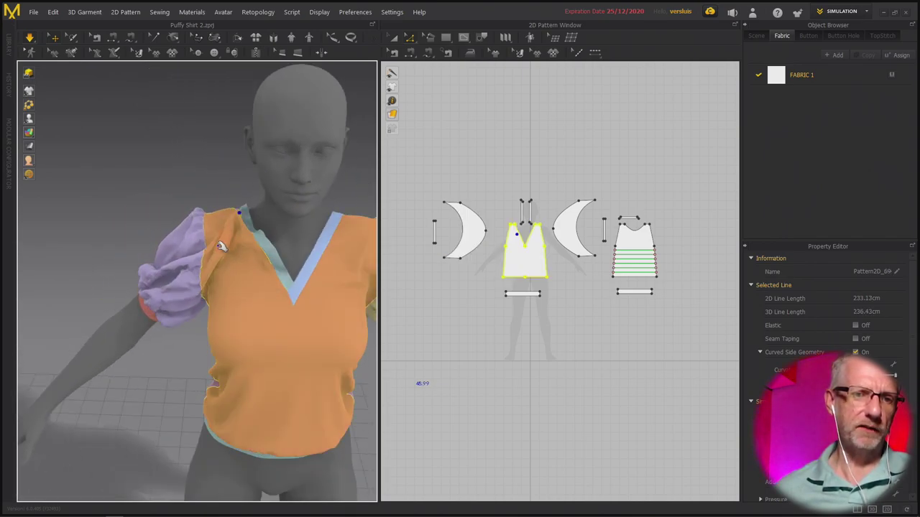
{"action": "left_click_drag", "start_coordinate": [217, 214], "coordinate": [224, 197]}
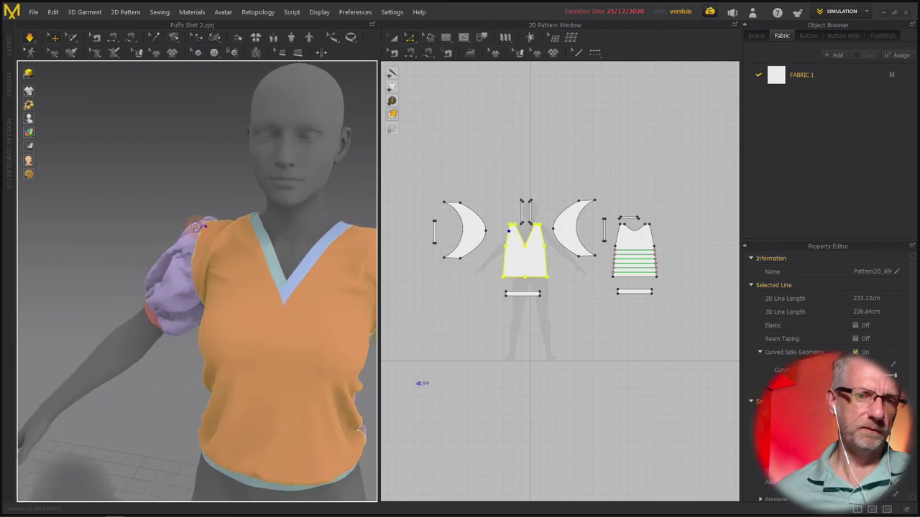
{"action": "right_click_drag", "start_coordinate": [224, 251], "coordinate": [233, 230]}
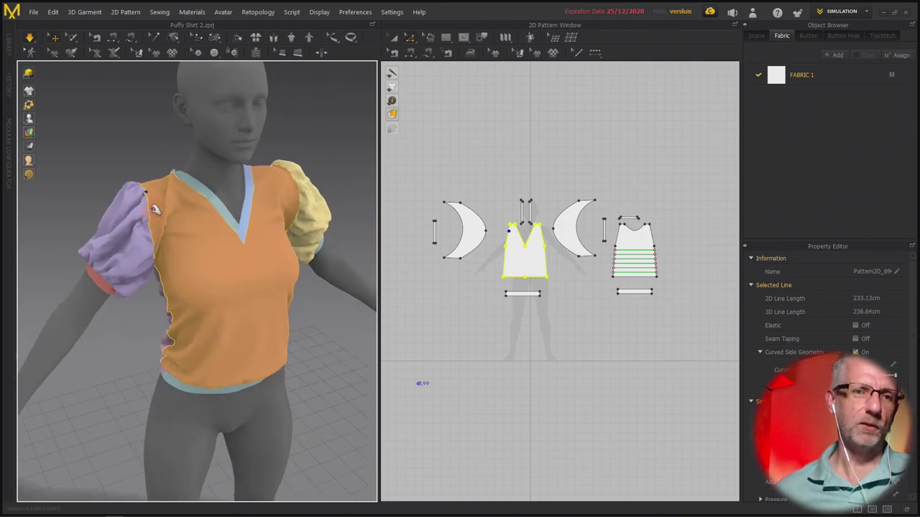
Tug the purple sleeve's puff and apply Solidify to the sleeve.
{"action": "left_click", "coordinate": [128, 222]}
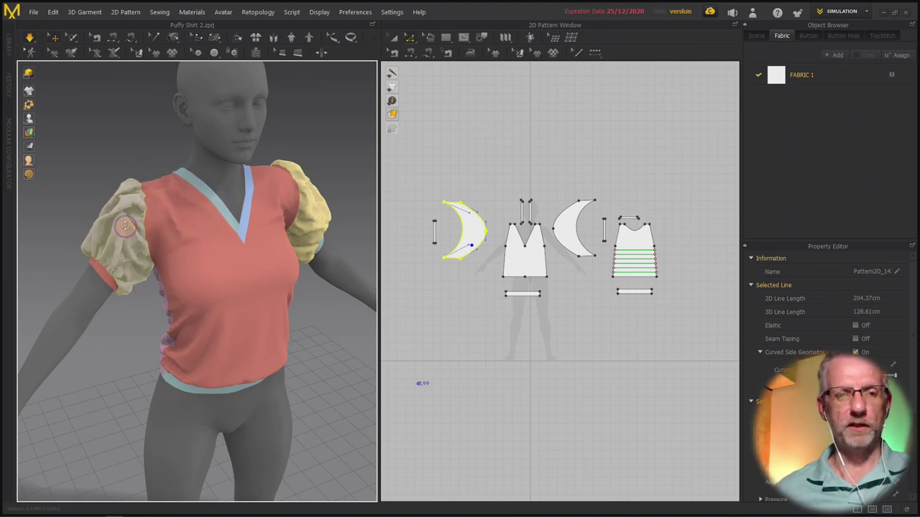
{"action": "right_click", "coordinate": [125, 226]}
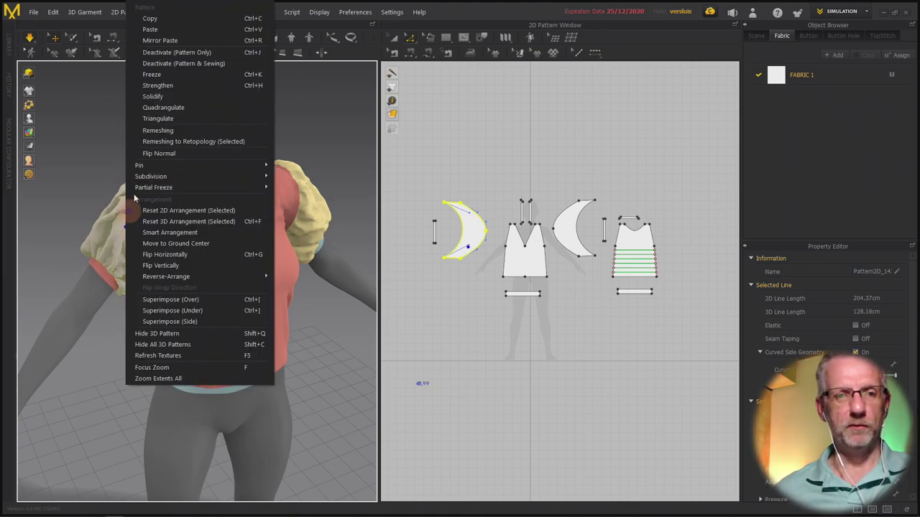
{"action": "left_click", "coordinate": [179, 97]}
{"action": "scroll", "coordinate": [213, 219], "scroll_direction": "up", "scroll_amount": 3}
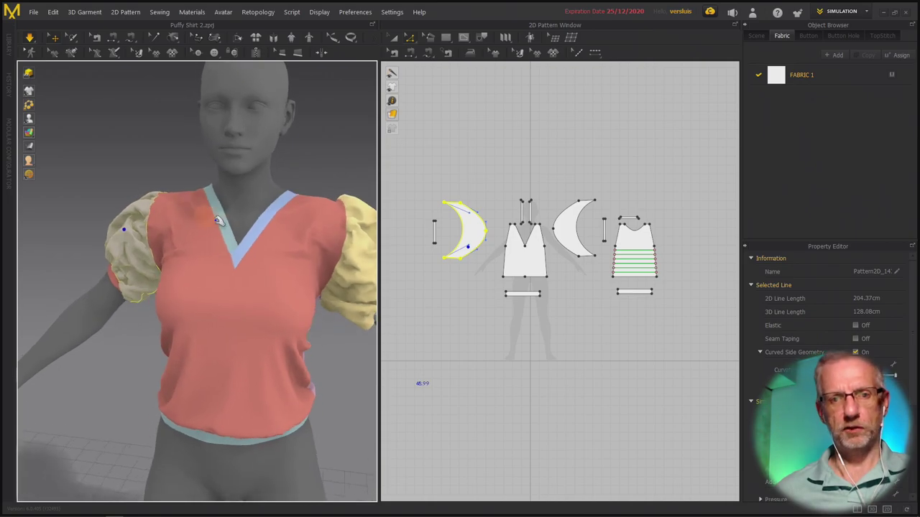
{"action": "scroll", "coordinate": [213, 219], "scroll_direction": "down", "scroll_amount": 3}
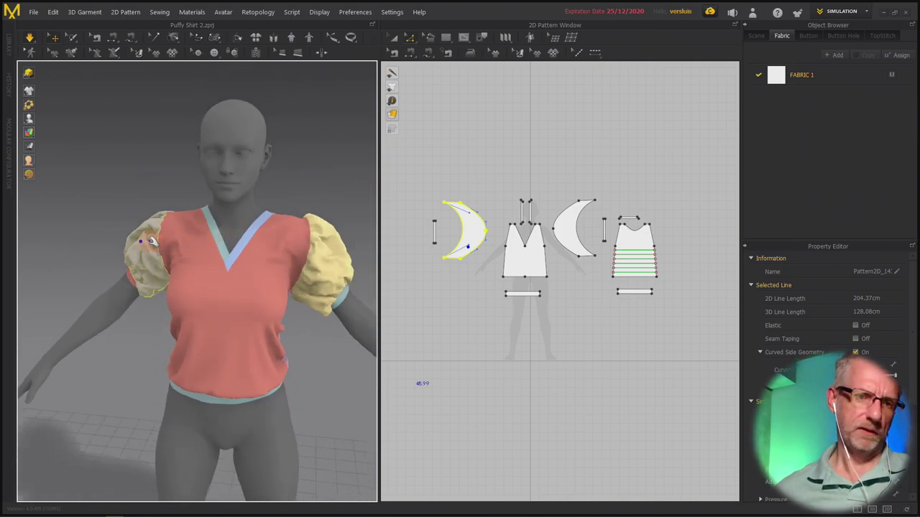
Switch the purple sleeve from Solidify to Strengthen, and tug the shirt front outward at that sleeve's shoulder.
{"action": "right_click", "coordinate": [152, 241]}
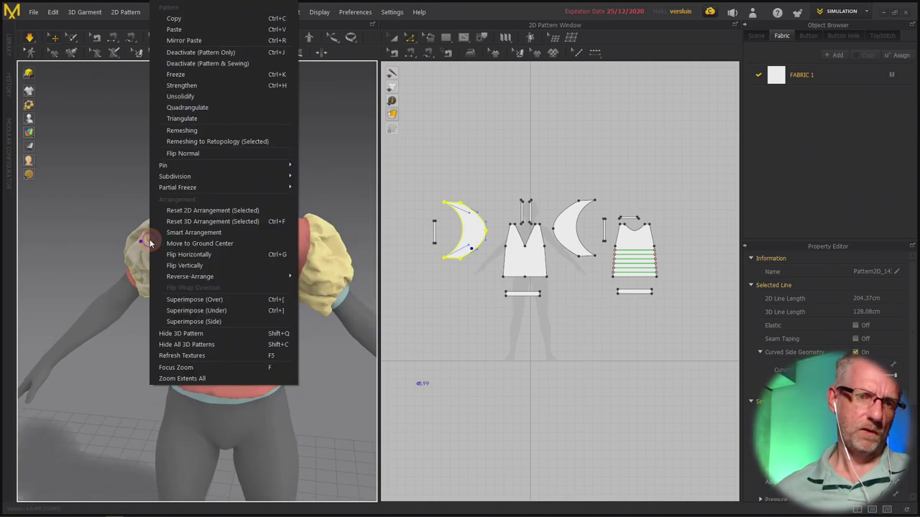
{"action": "left_click", "coordinate": [200, 96]}
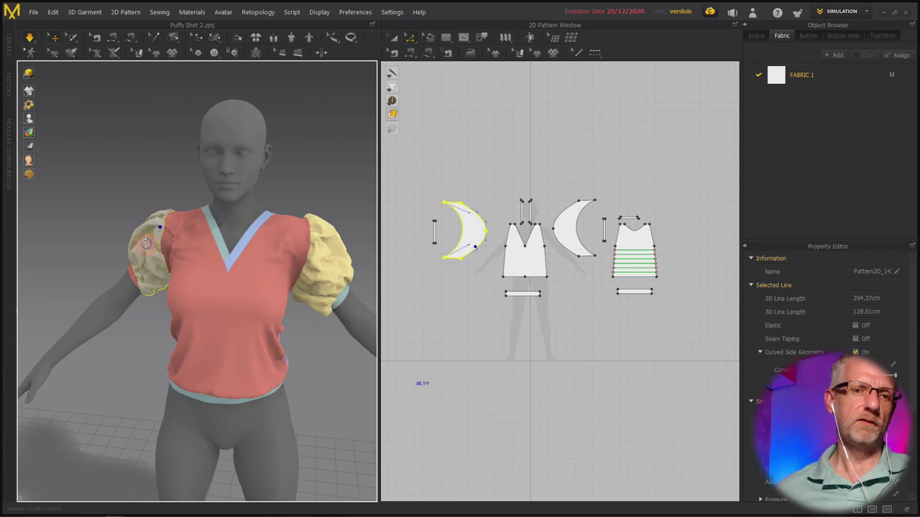
{"action": "right_click", "coordinate": [145, 243]}
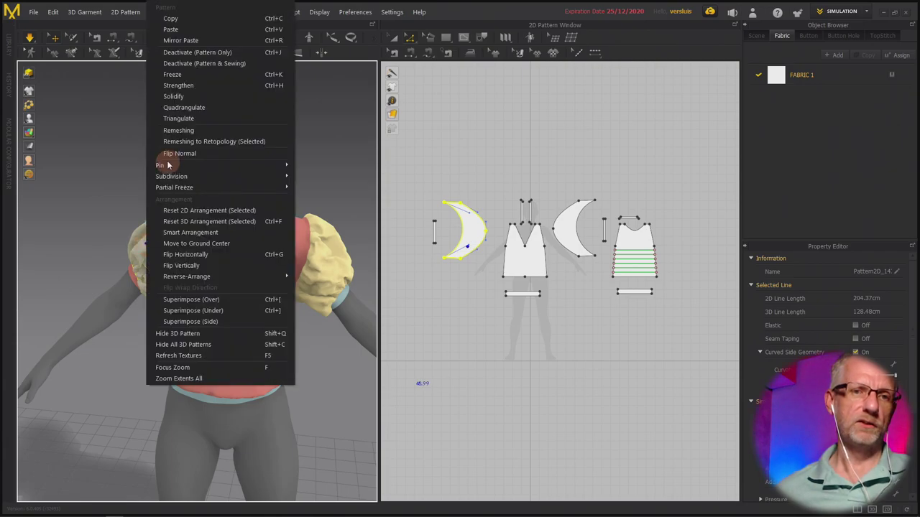
{"action": "left_click", "coordinate": [209, 86]}
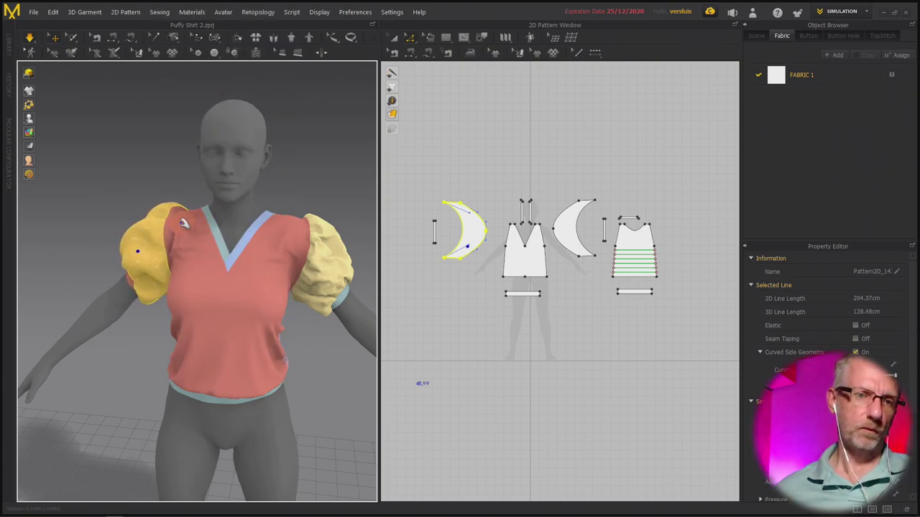
{"action": "mouse_move", "coordinate": [193, 217]}
{"action": "left_mouse_down"}
{"action": "mouse_move", "coordinate": [216, 206]}
{"action": "mouse_move", "coordinate": [168, 221]}
{"action": "left_mouse_up"}
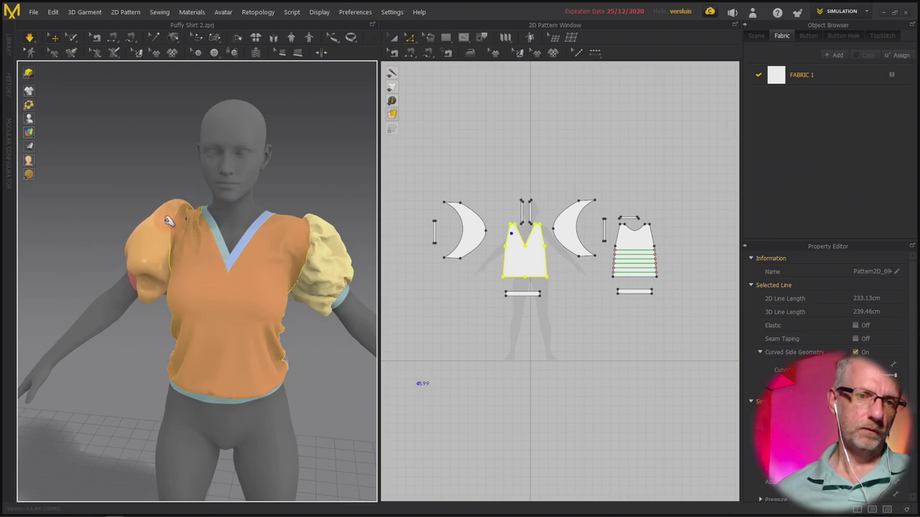
Unstrengthen the purple sleeve and apply Solidify to it again.
{"action": "right_click", "coordinate": [164, 218]}
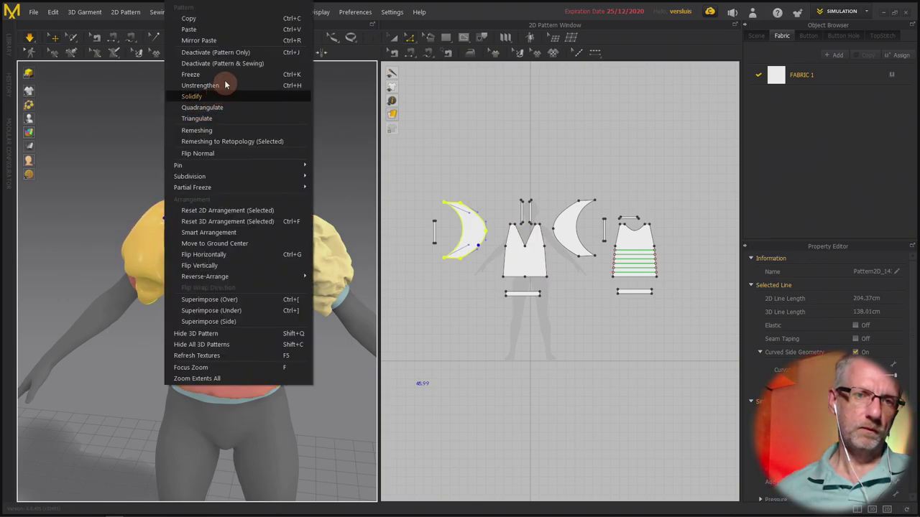
{"action": "left_click", "coordinate": [199, 82]}
{"action": "left_click", "coordinate": [237, 152]}
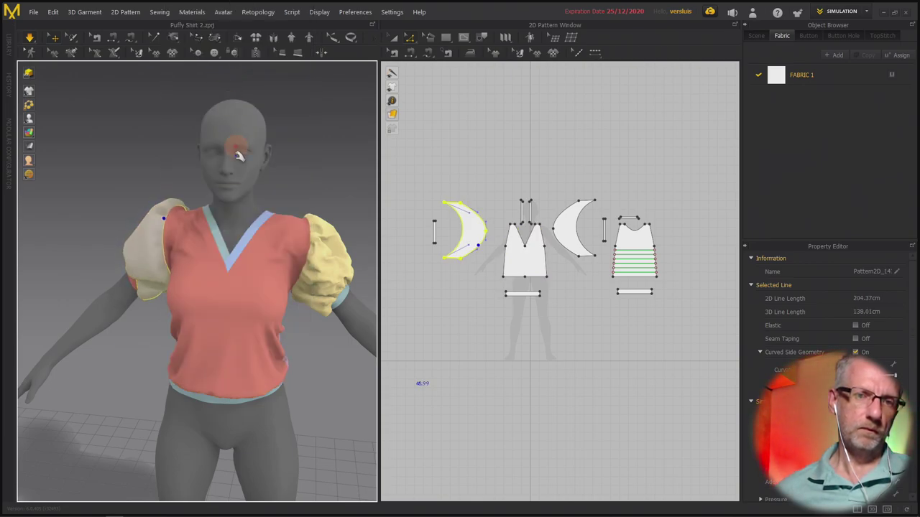
{"action": "right_click", "coordinate": [153, 233]}
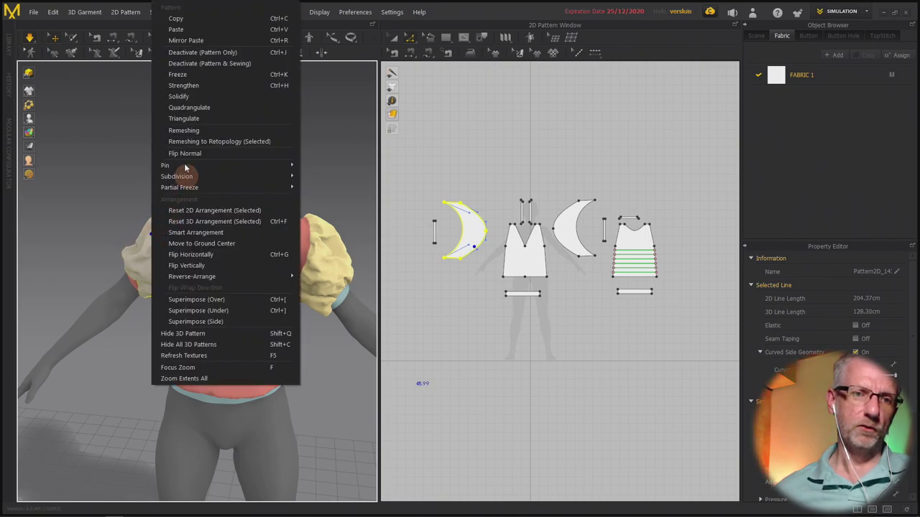
{"action": "left_click", "coordinate": [205, 96]}
{"action": "left_click", "coordinate": [215, 151]}
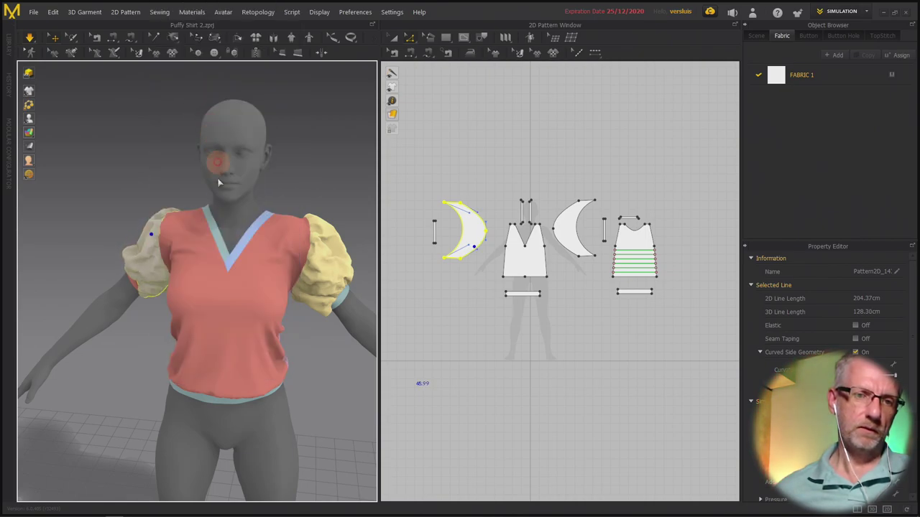
Tug the purple sleeve's top and the yellow sleeve's puff from behind, and select the shirt front.
{"action": "right_click_drag", "start_coordinate": [182, 261], "coordinate": [5, 265]}
{"action": "left_click", "coordinate": [141, 213]}
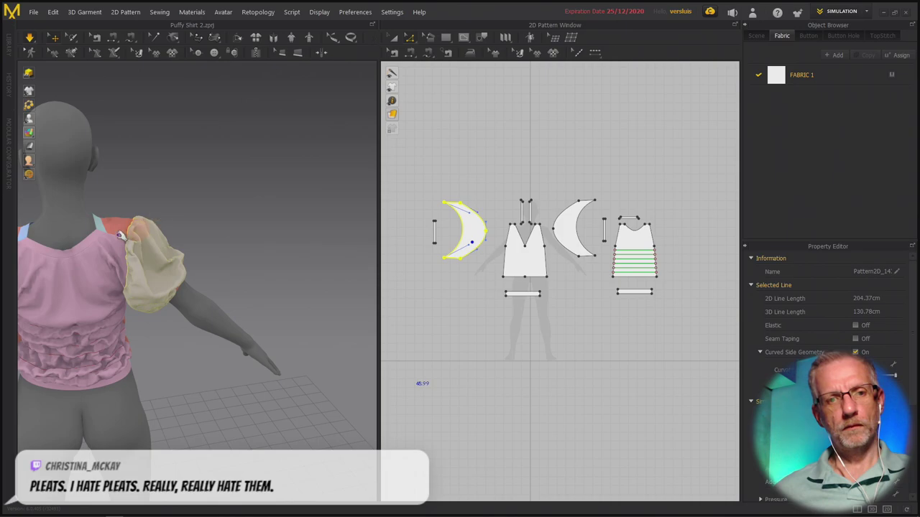
{"action": "key", "text": "8"}
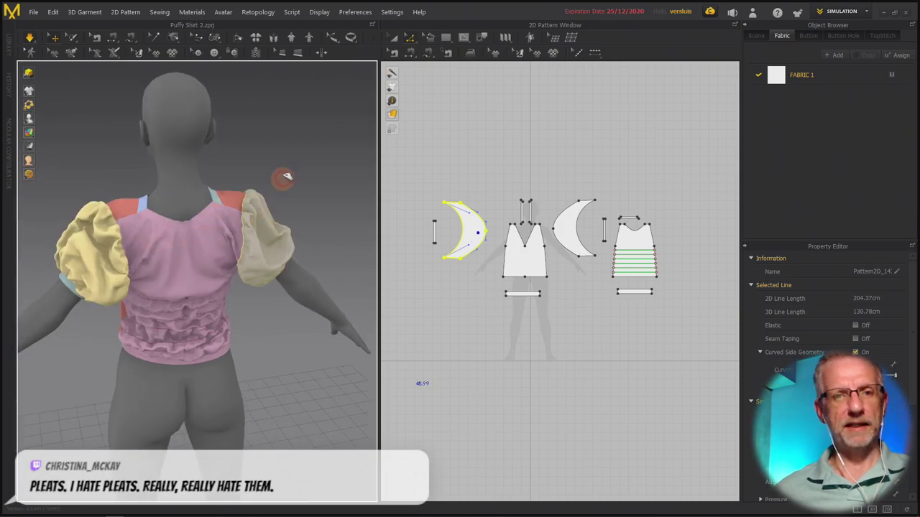
{"action": "left_click_drag", "start_coordinate": [105, 227], "coordinate": [78, 185]}
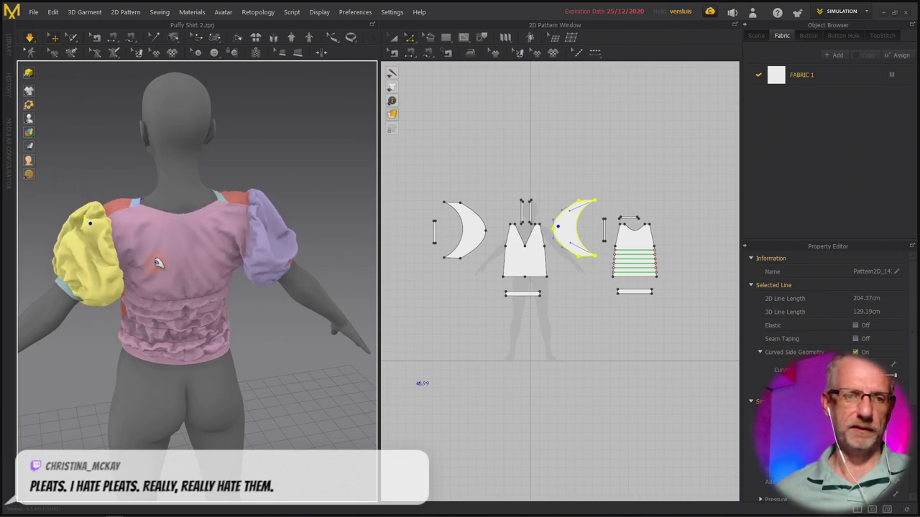
{"action": "right_click_drag", "start_coordinate": [193, 249], "coordinate": [258, 212]}
{"action": "left_click", "coordinate": [223, 251]}
{"action": "scroll", "coordinate": [262, 210], "scroll_direction": "down", "scroll_amount": 2}
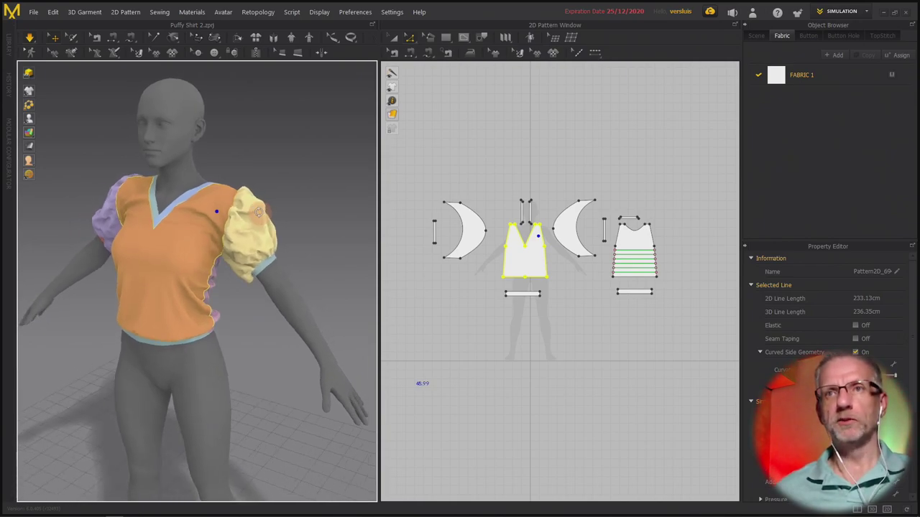